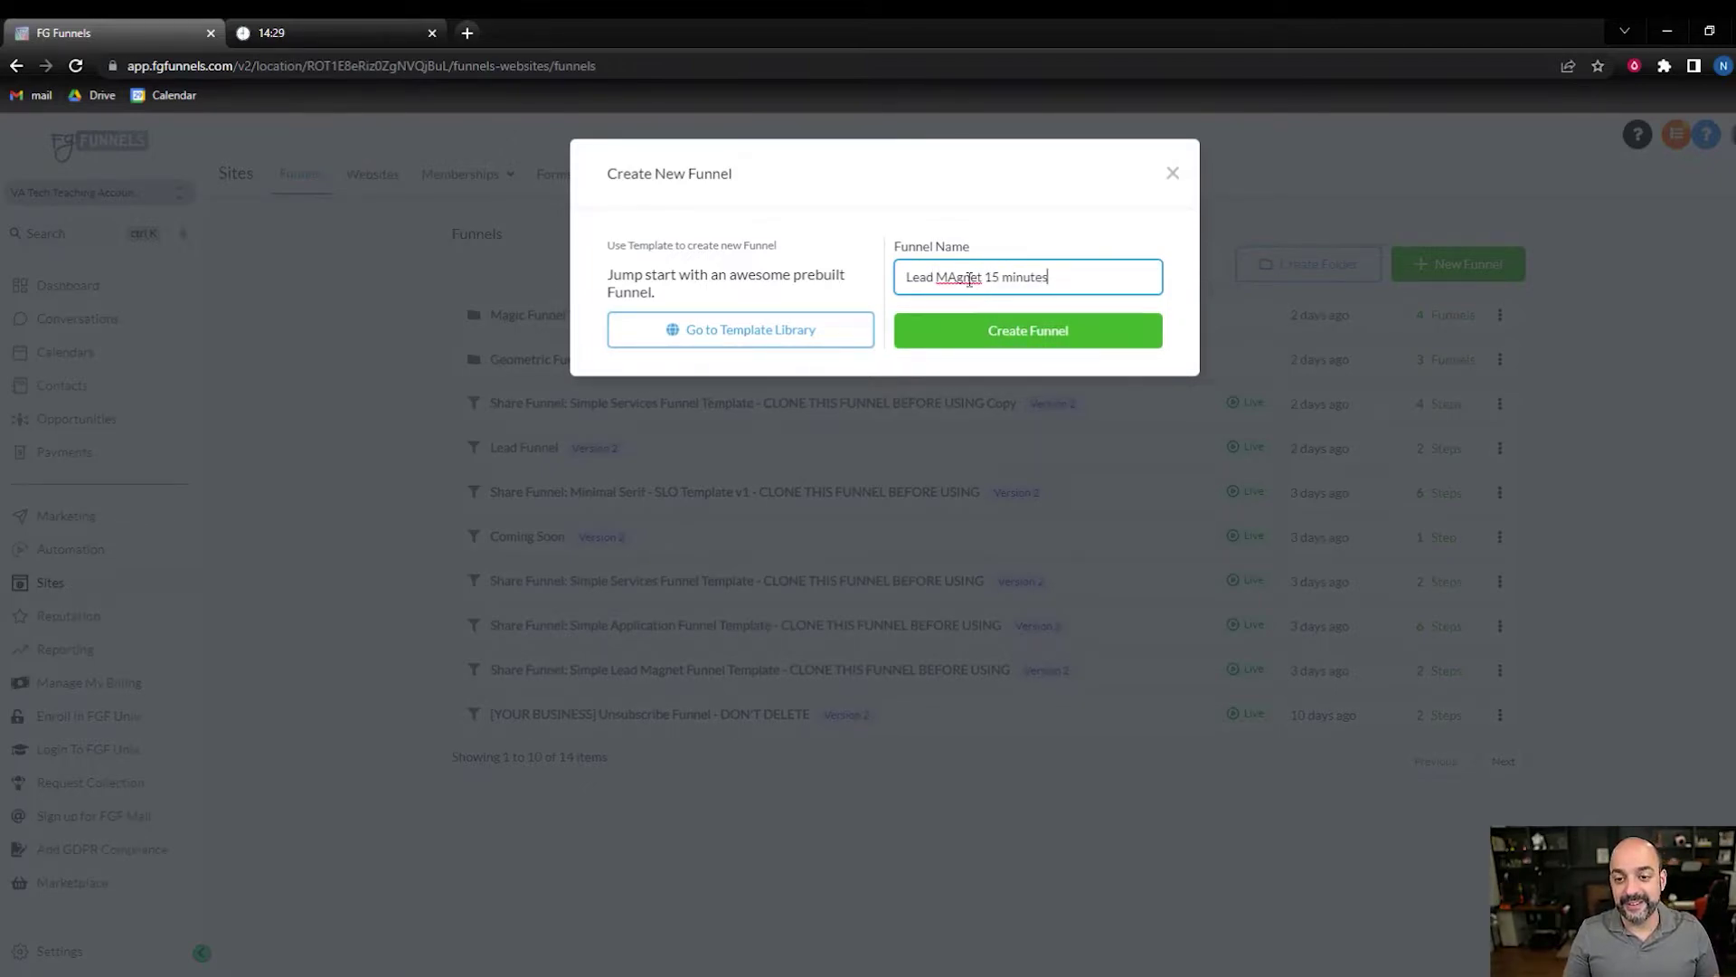
# - Correct 'MAgnet' to 'Magnet' and create the 'Lead Magnet 15 minutes' funnel
pyautogui.rightClick(969, 280)
pyautogui.click(1025, 294)
pyautogui.click(1028, 331)
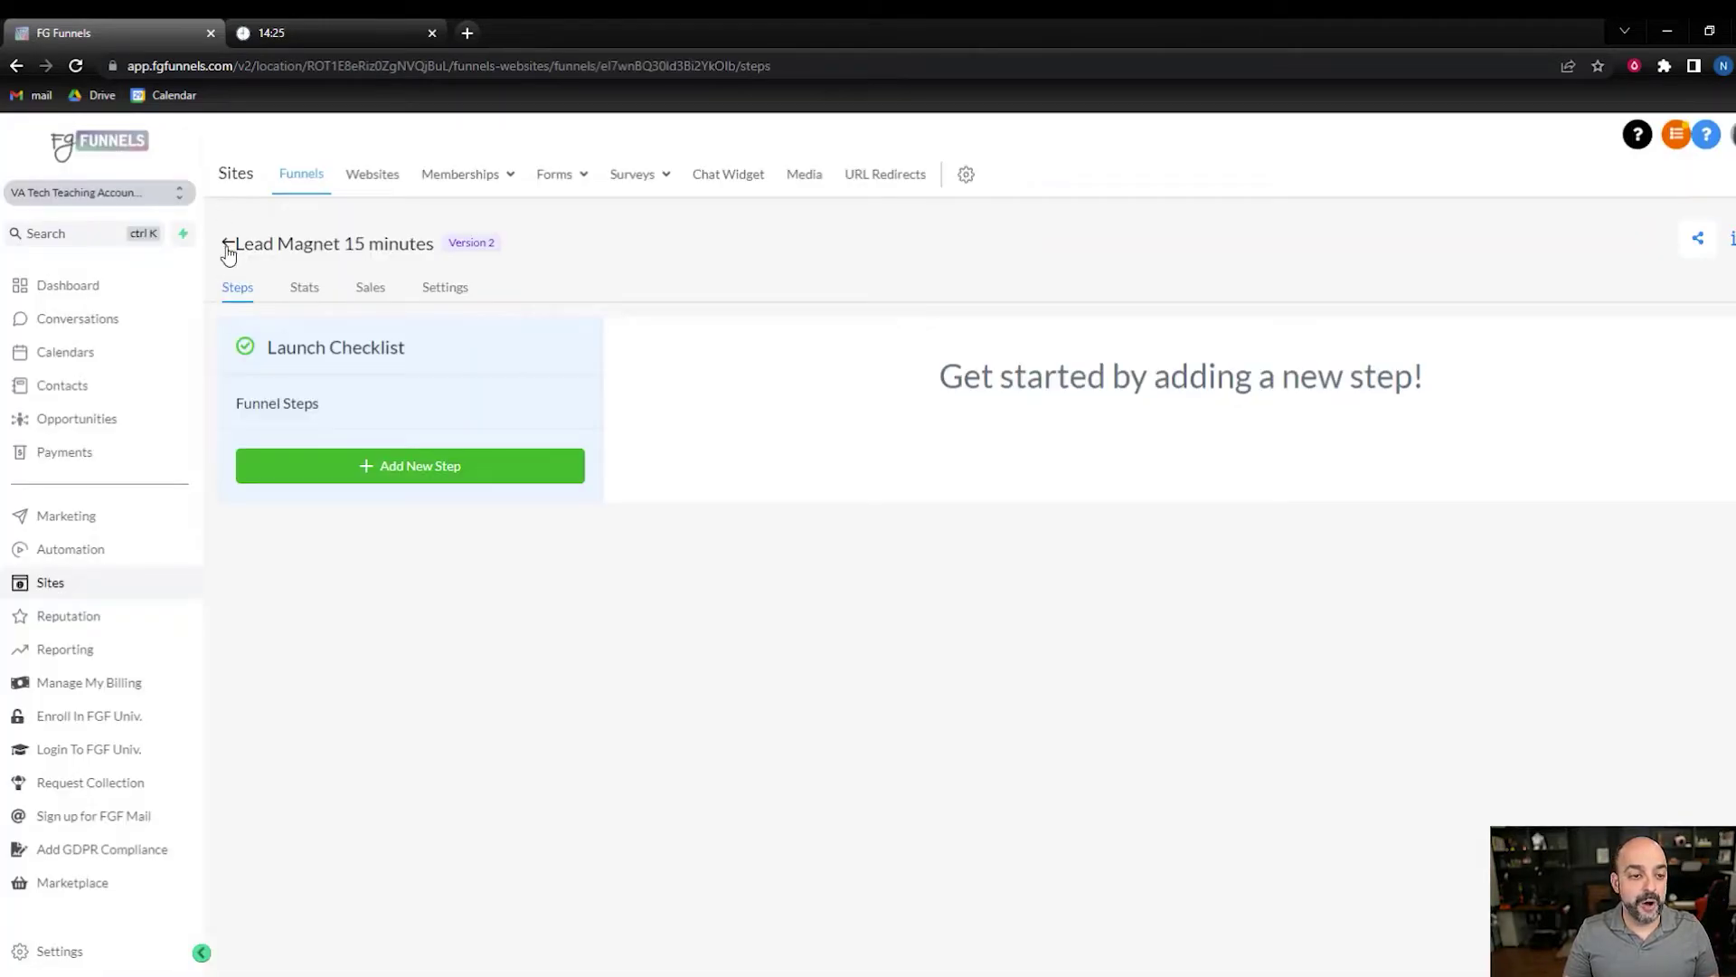
# - Open the Funnel Geometric SLO Template v3 funnel from the Geometric Funnel Templates folder
pyautogui.click(226, 245)
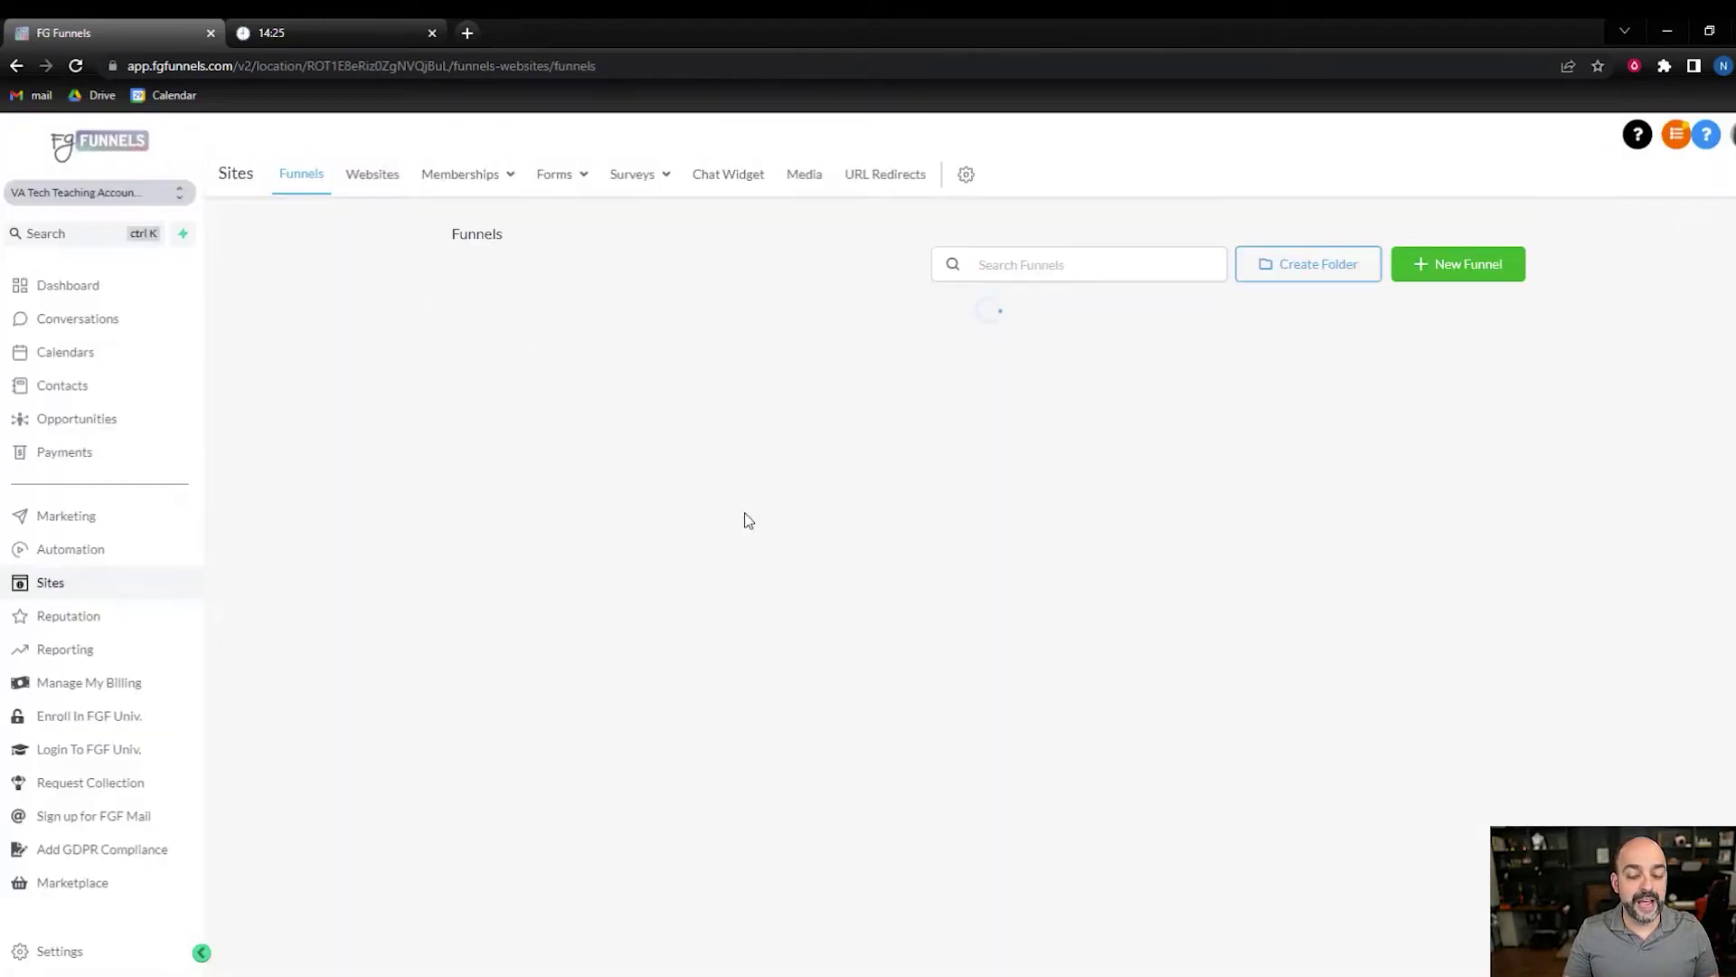
pyautogui.click(598, 362)
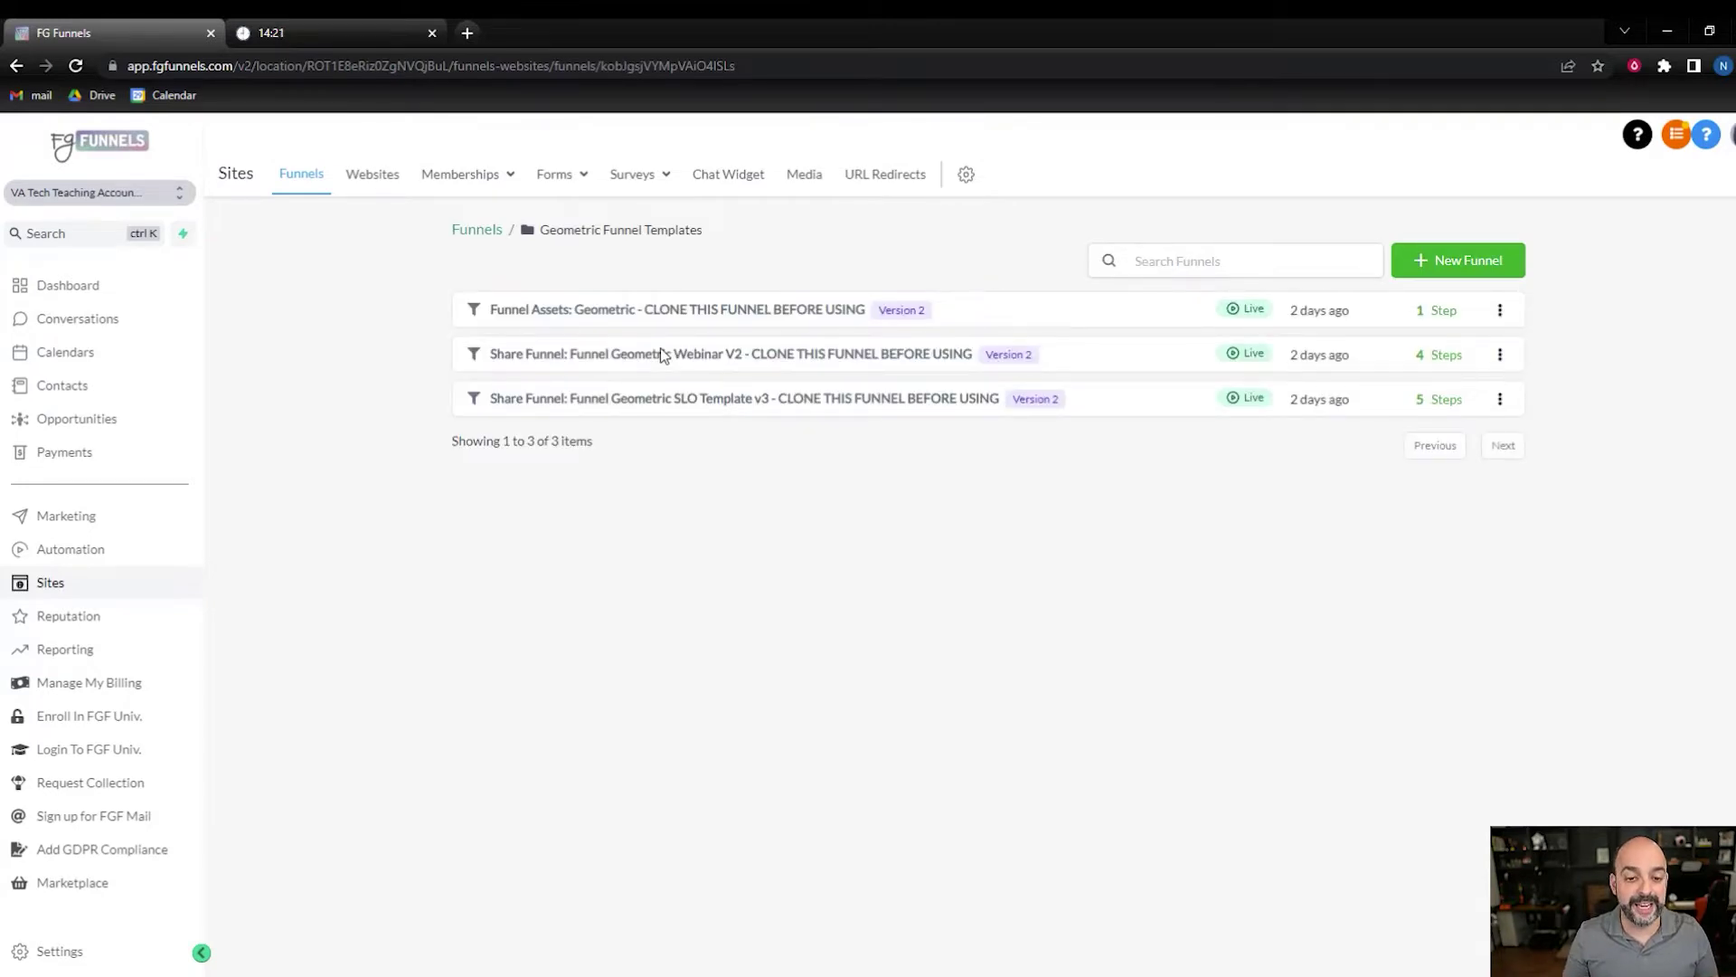
pyautogui.click(747, 402)
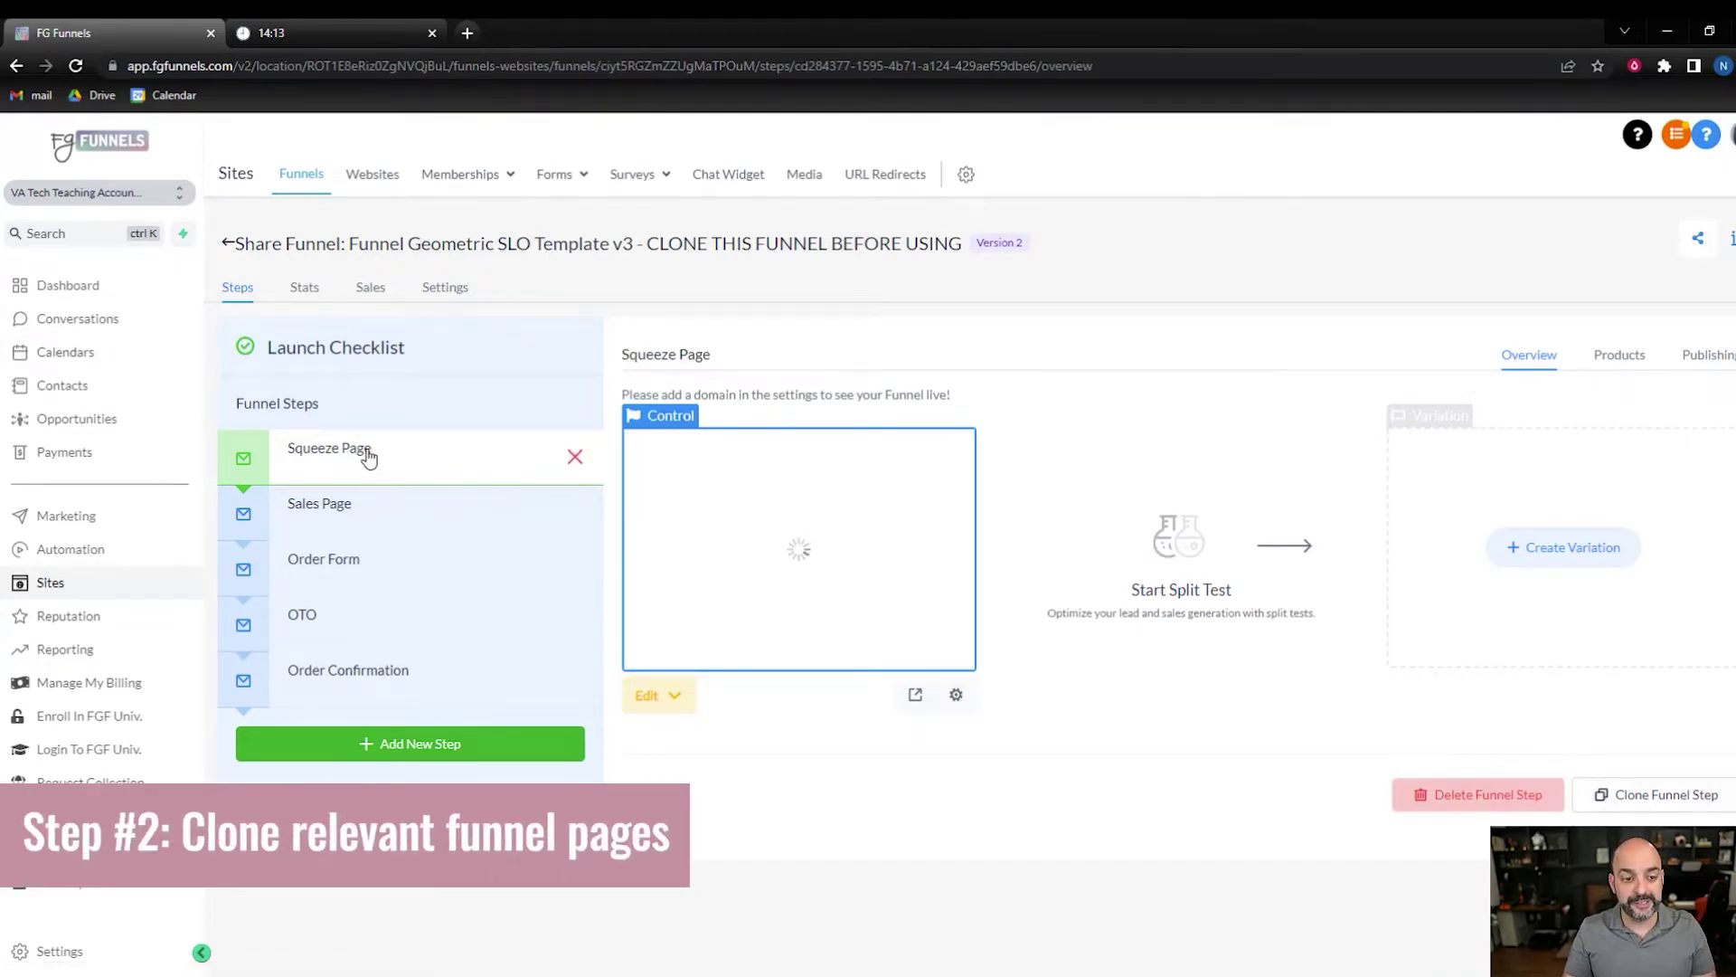
# - Clone the Squeeze Page step into the VA teaching location's Lead Magnet 15 minutes funnel
pyautogui.click(1690, 808)
pyautogui.click(1031, 281)
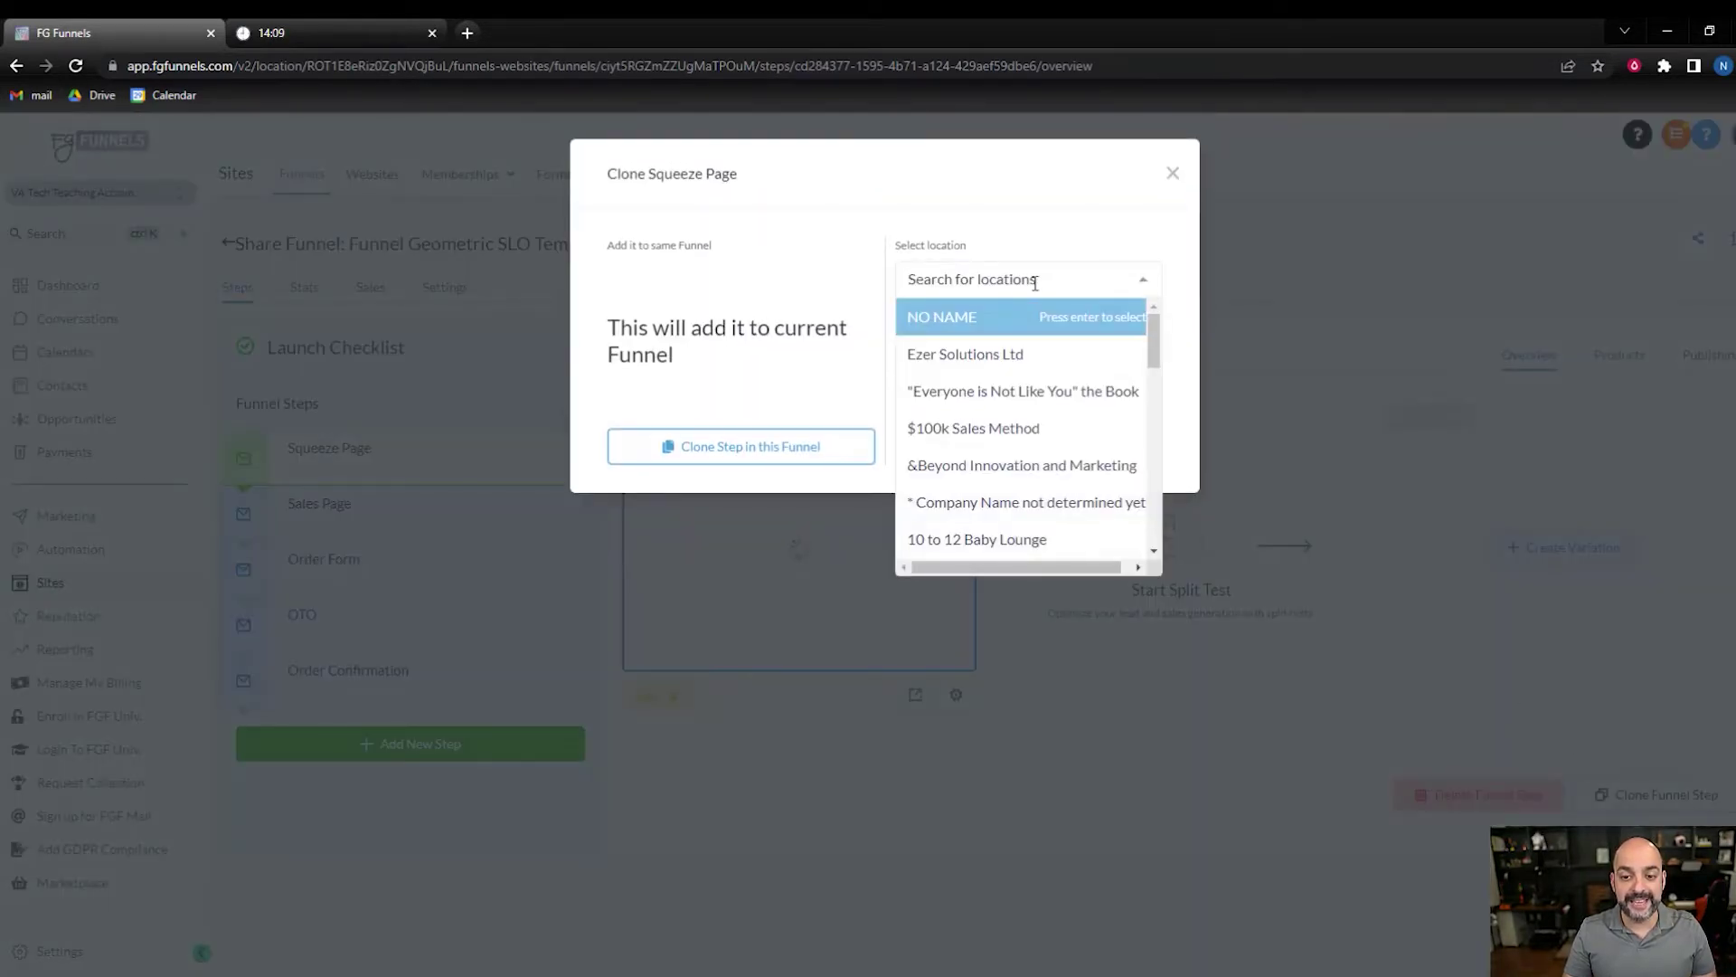
pyautogui.write('va')
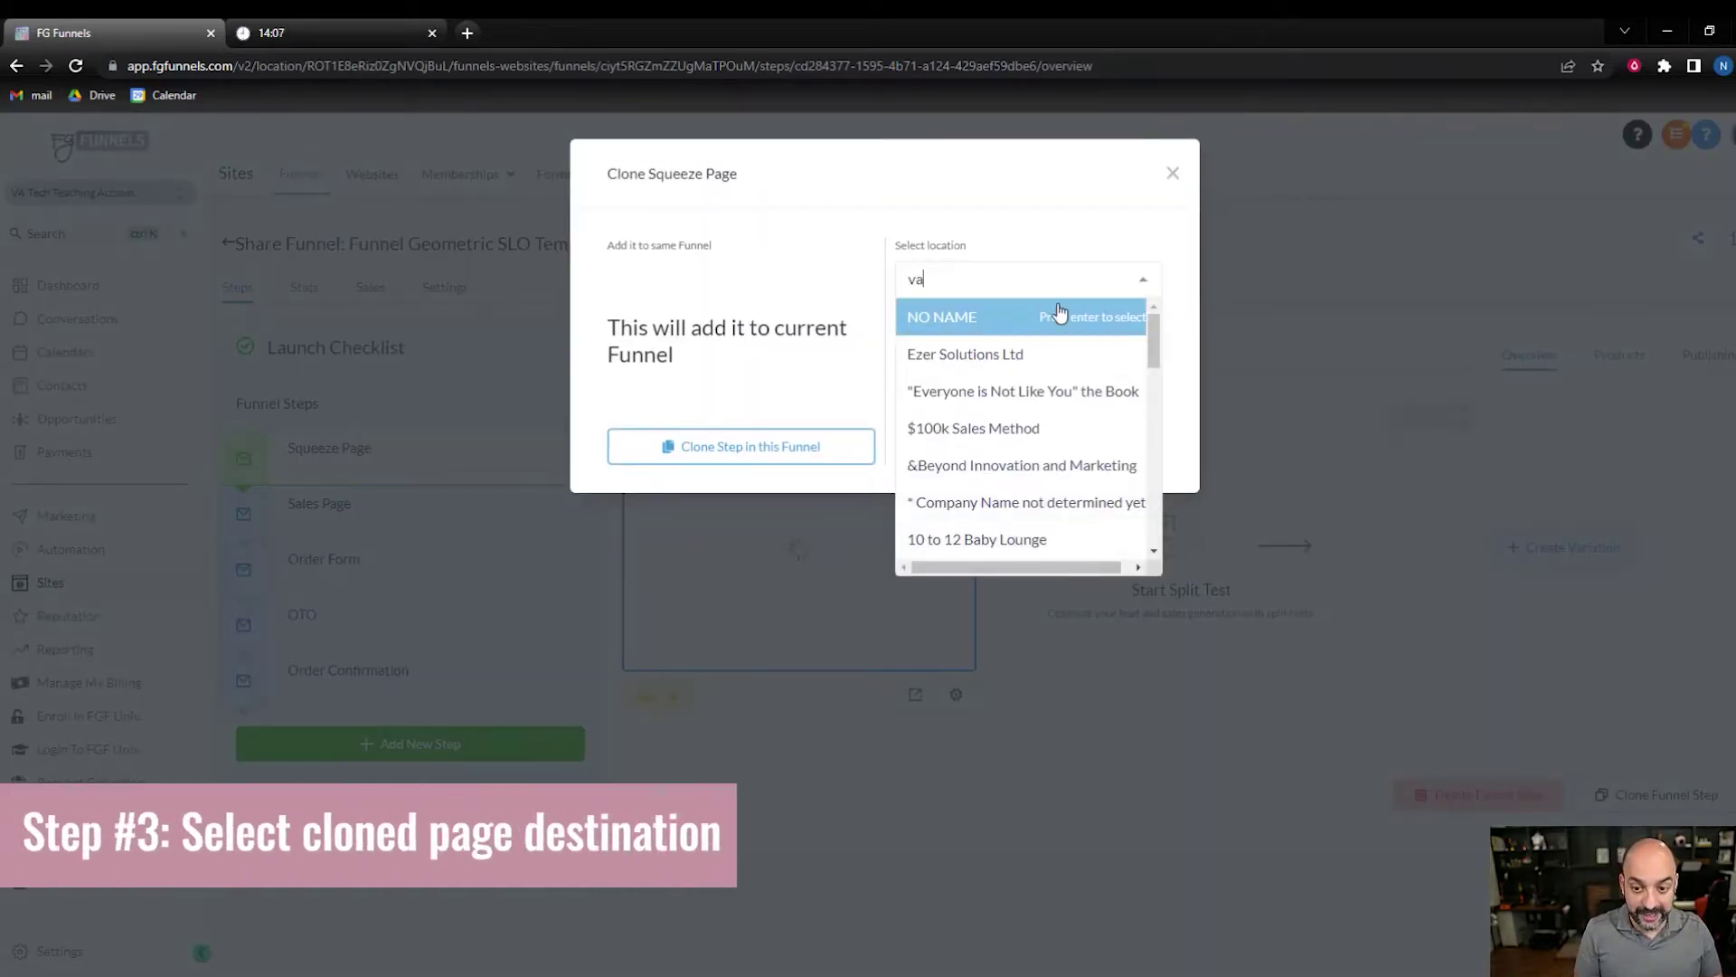
pyautogui.press('BackSpace')
pyautogui.press('BackSpace')
pyautogui.write('VA')
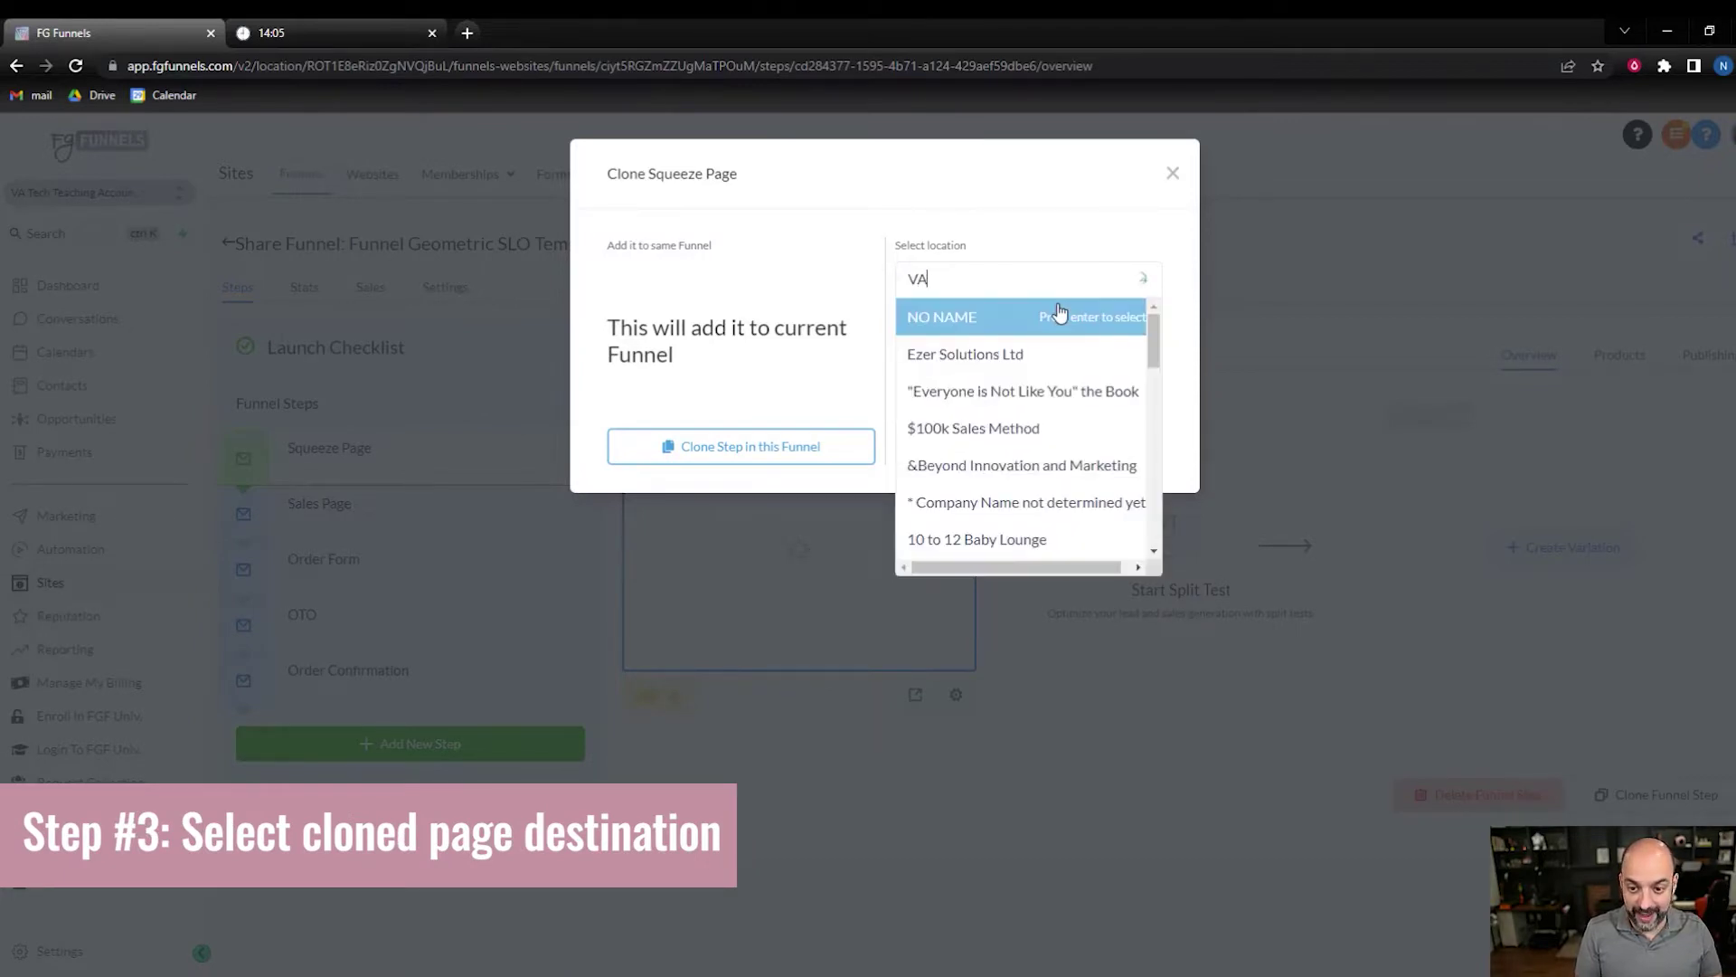
pyautogui.write(' tech')
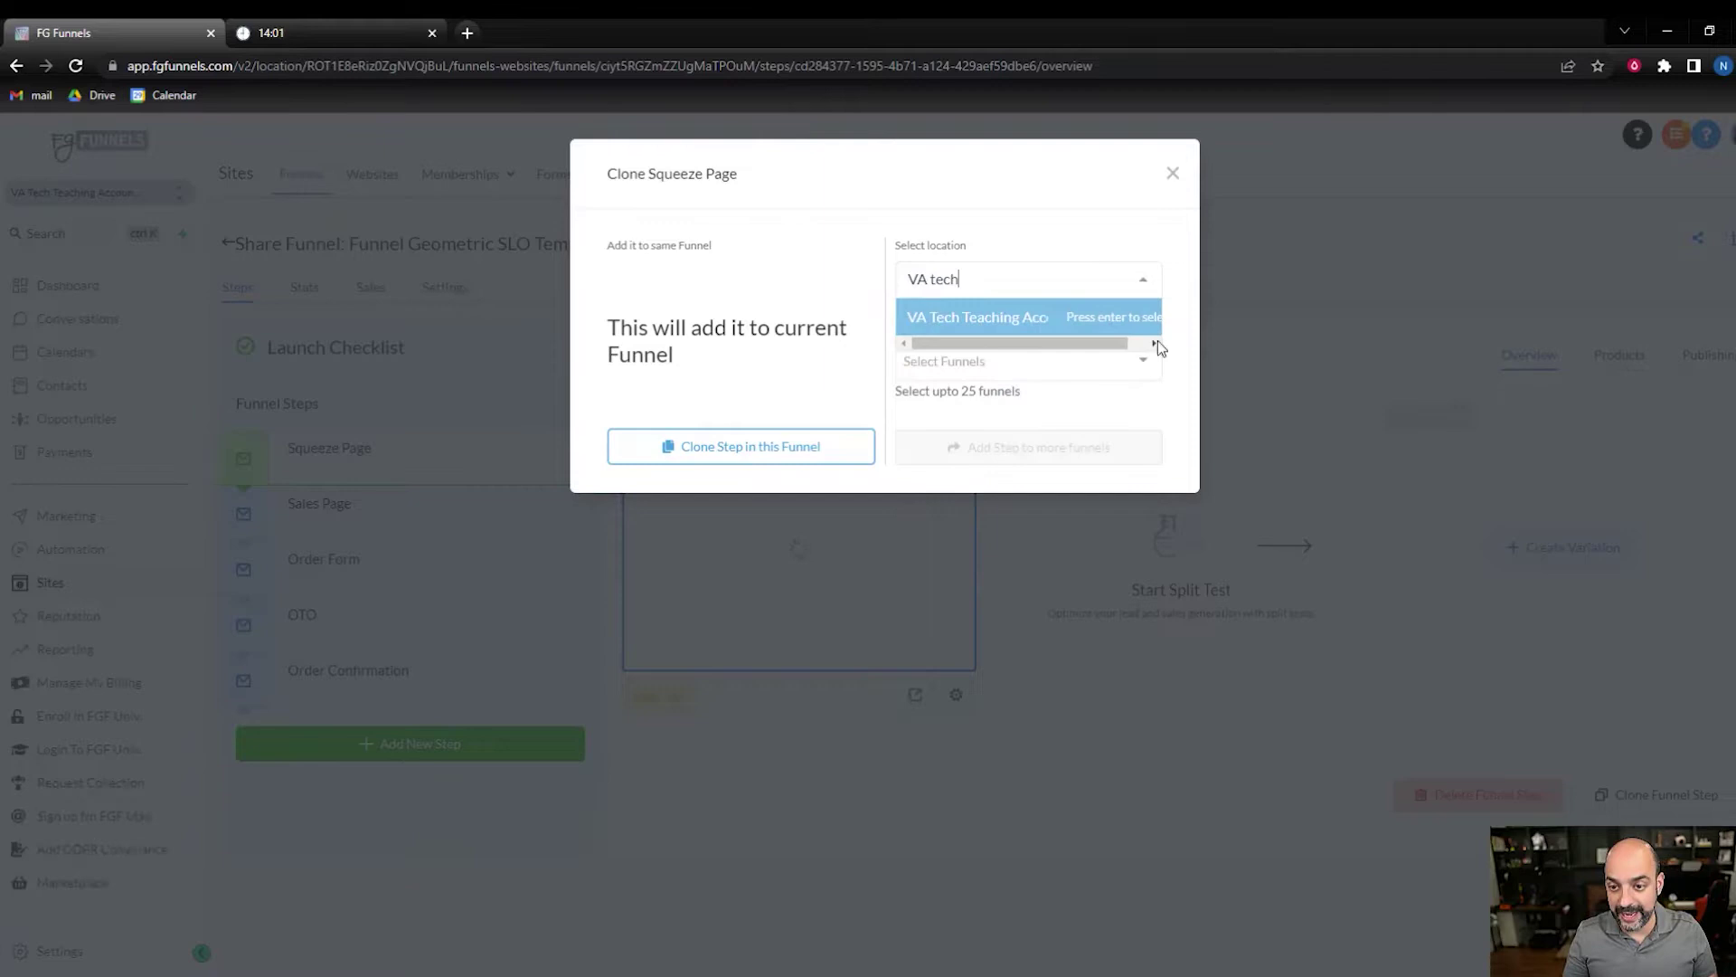
pyautogui.click(1053, 321)
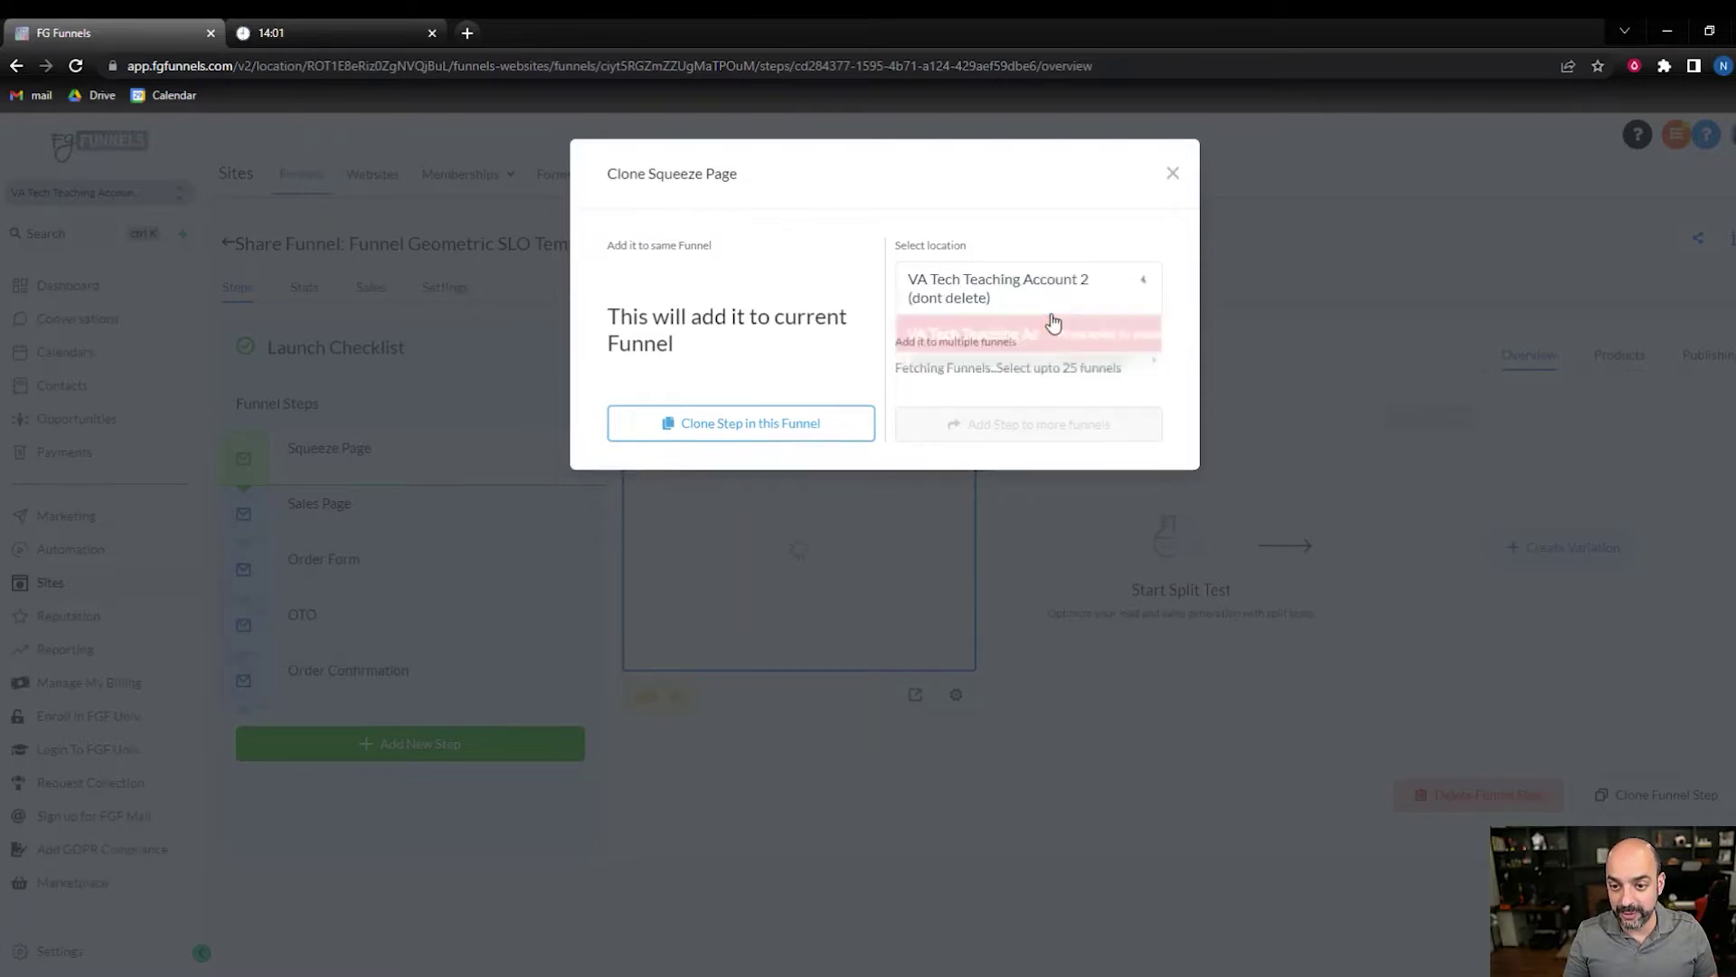
pyautogui.click(1028, 371)
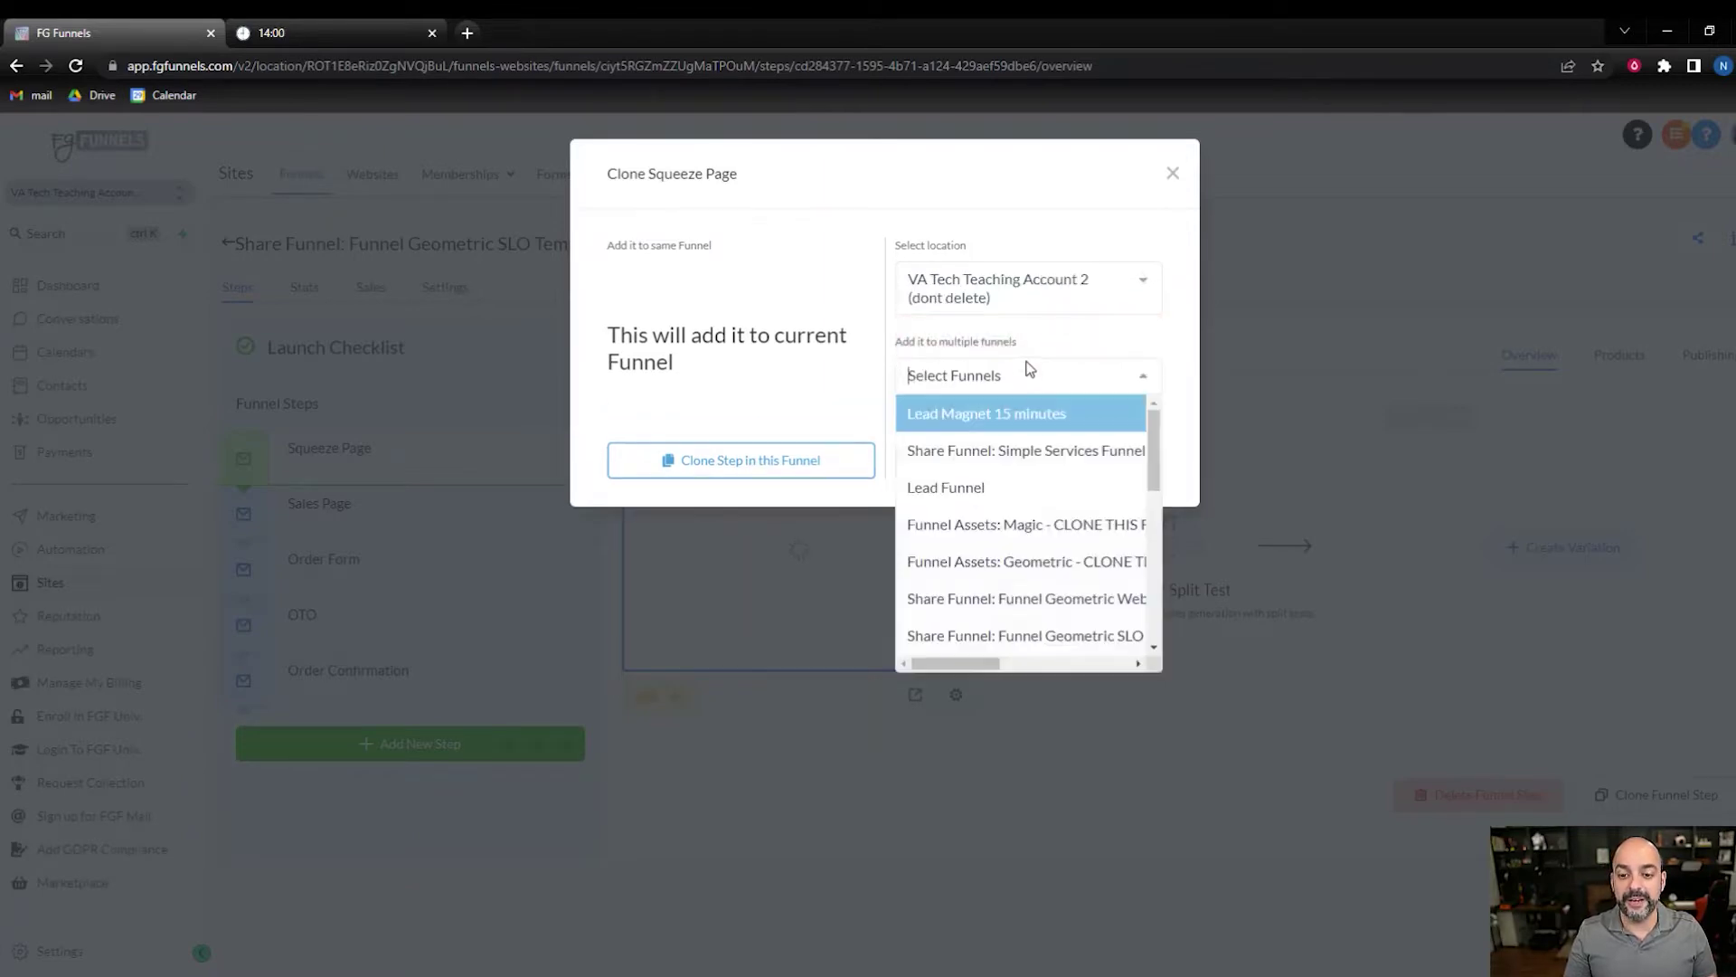
pyautogui.click(1021, 417)
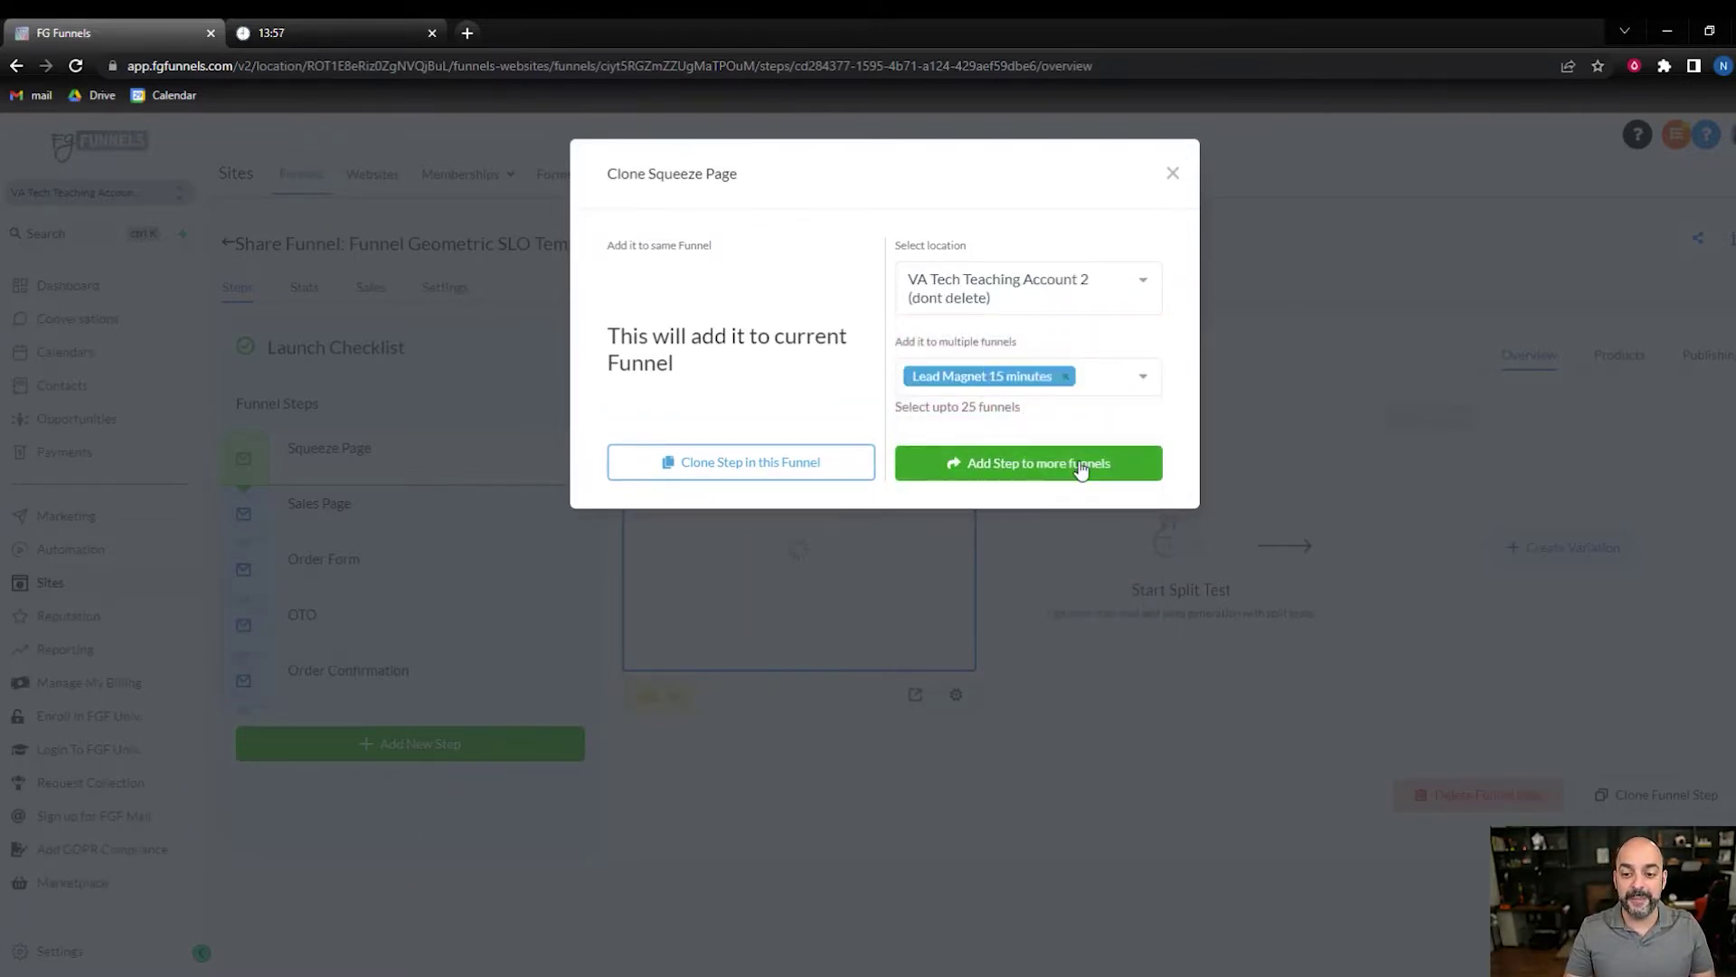
pyautogui.click(1082, 464)
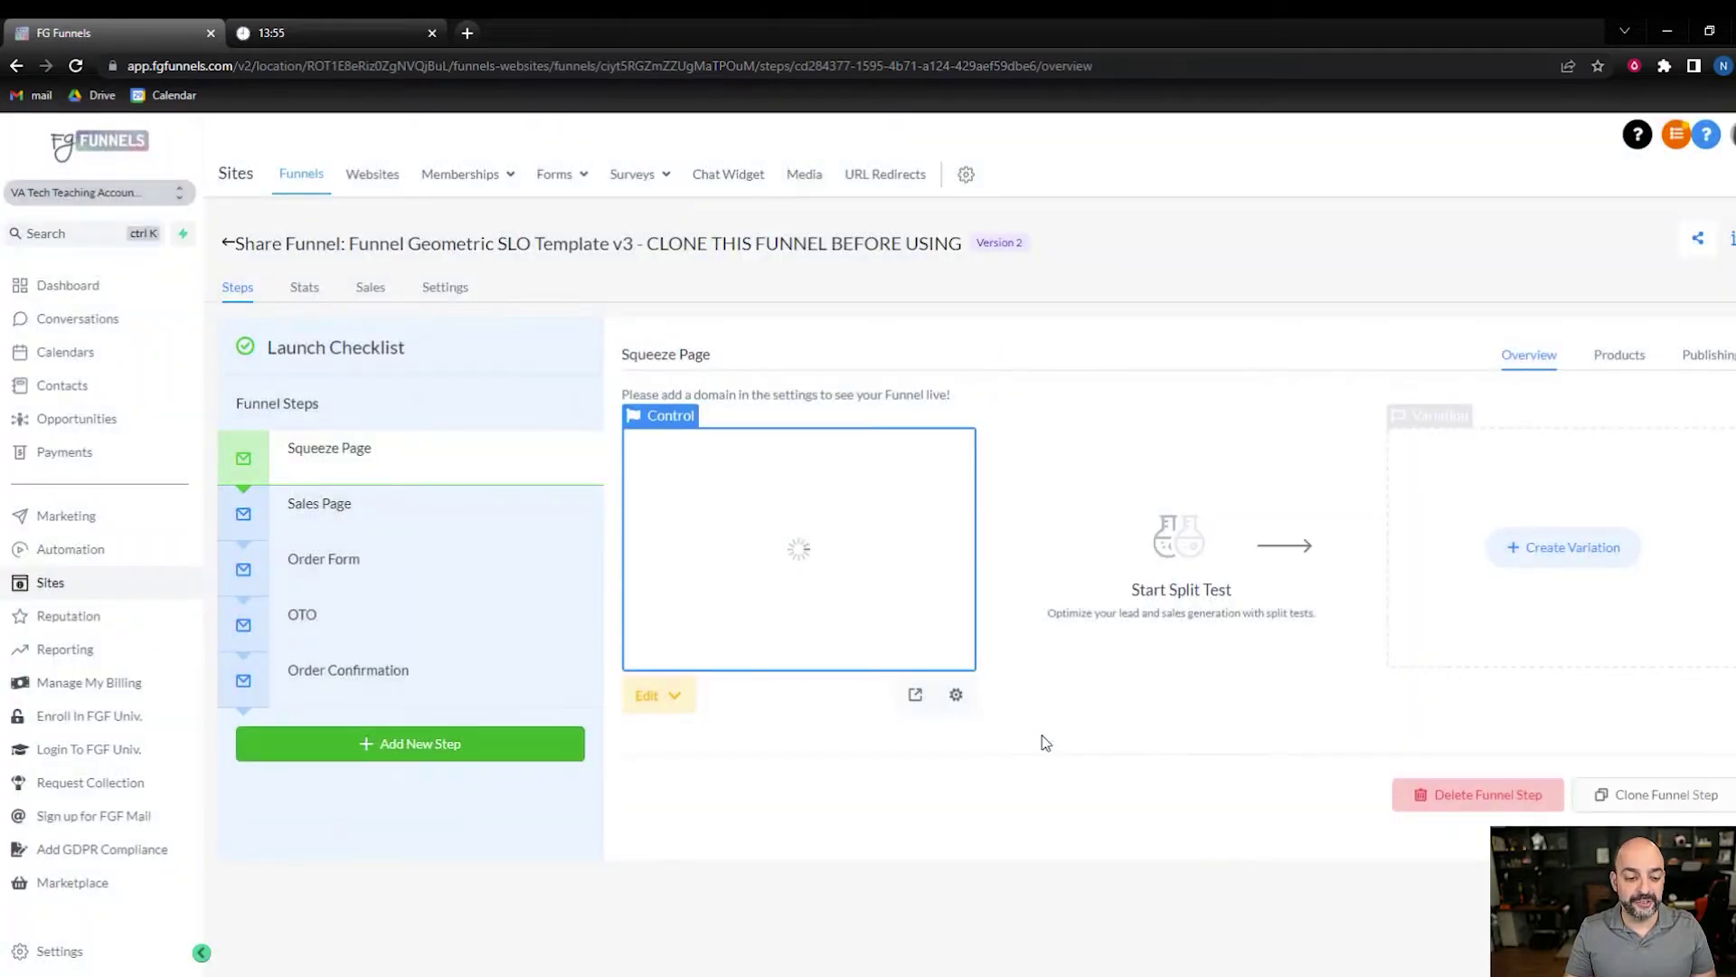
# - Clone the Order Confirmation step into the Lead Magnet 15 minutes funnel as well
pyautogui.click(446, 683)
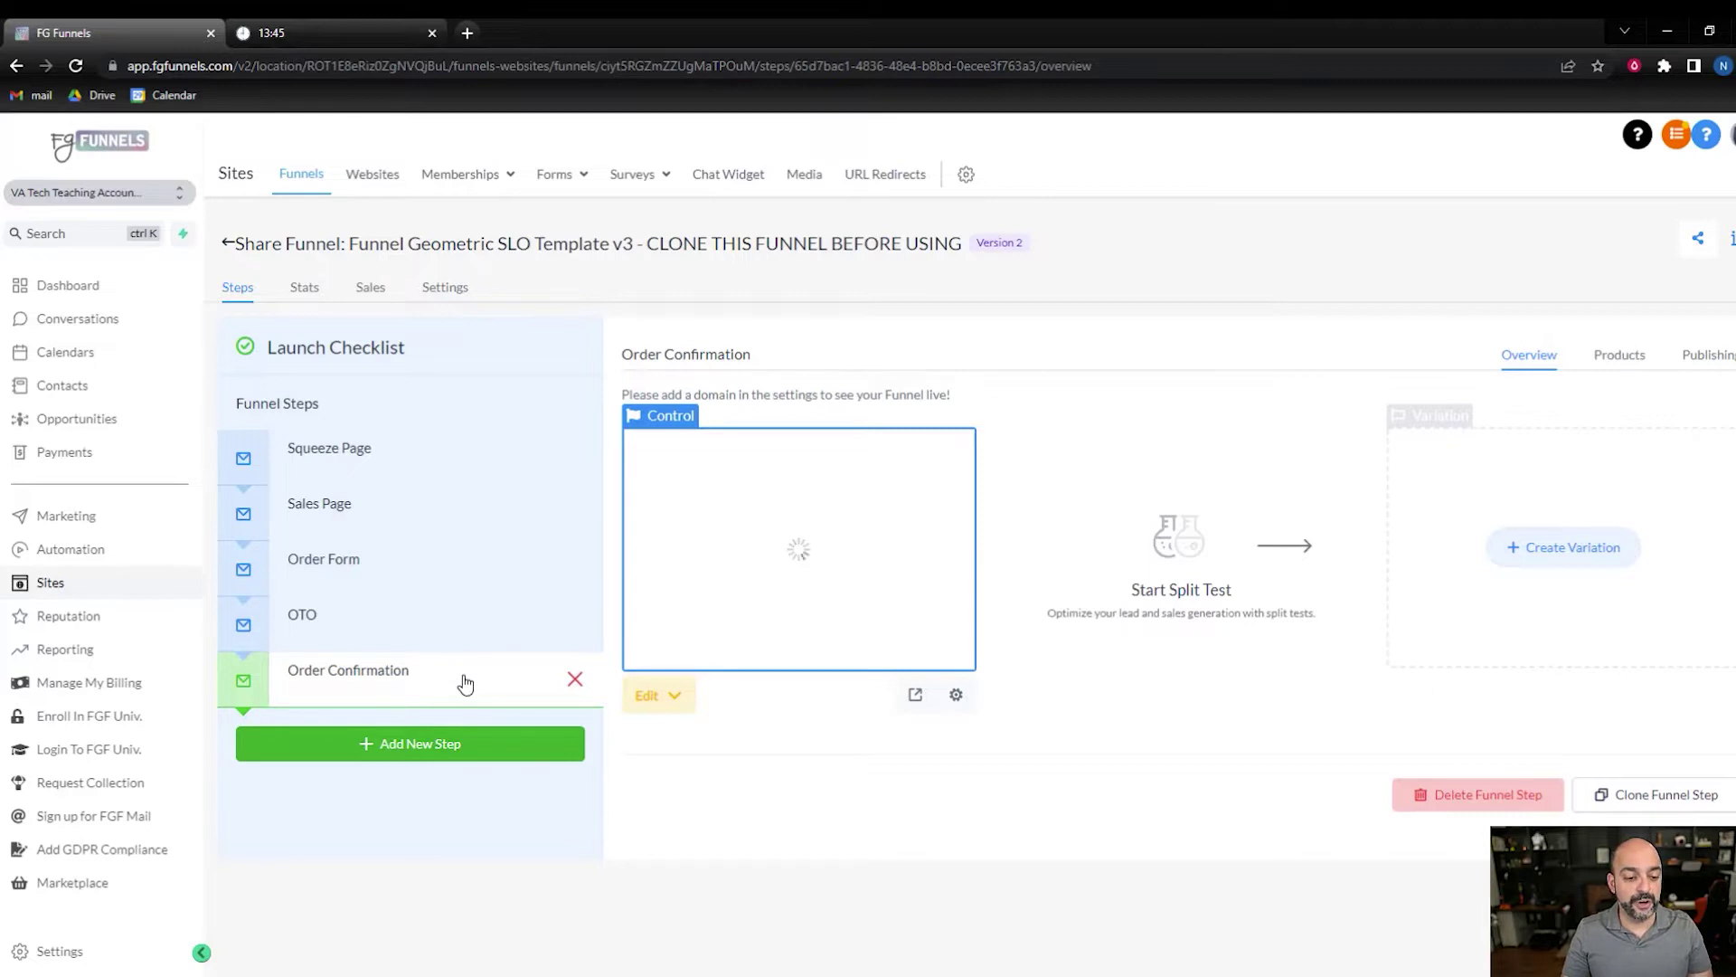
pyautogui.click(1660, 812)
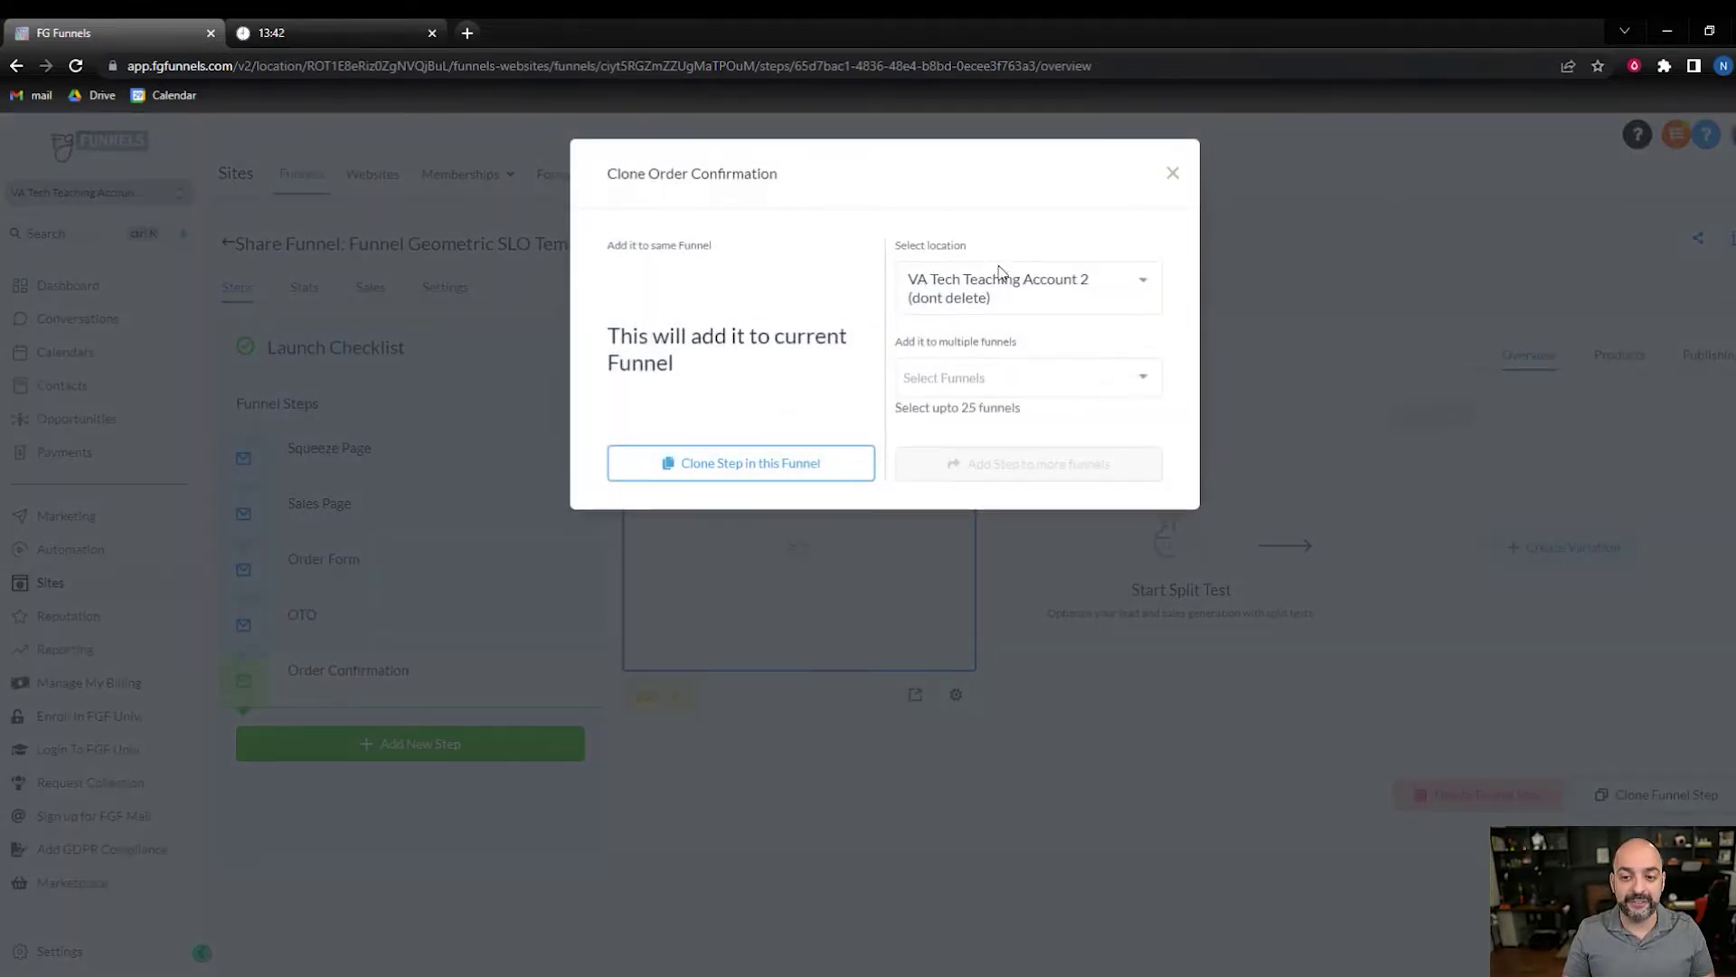
pyautogui.click(1000, 376)
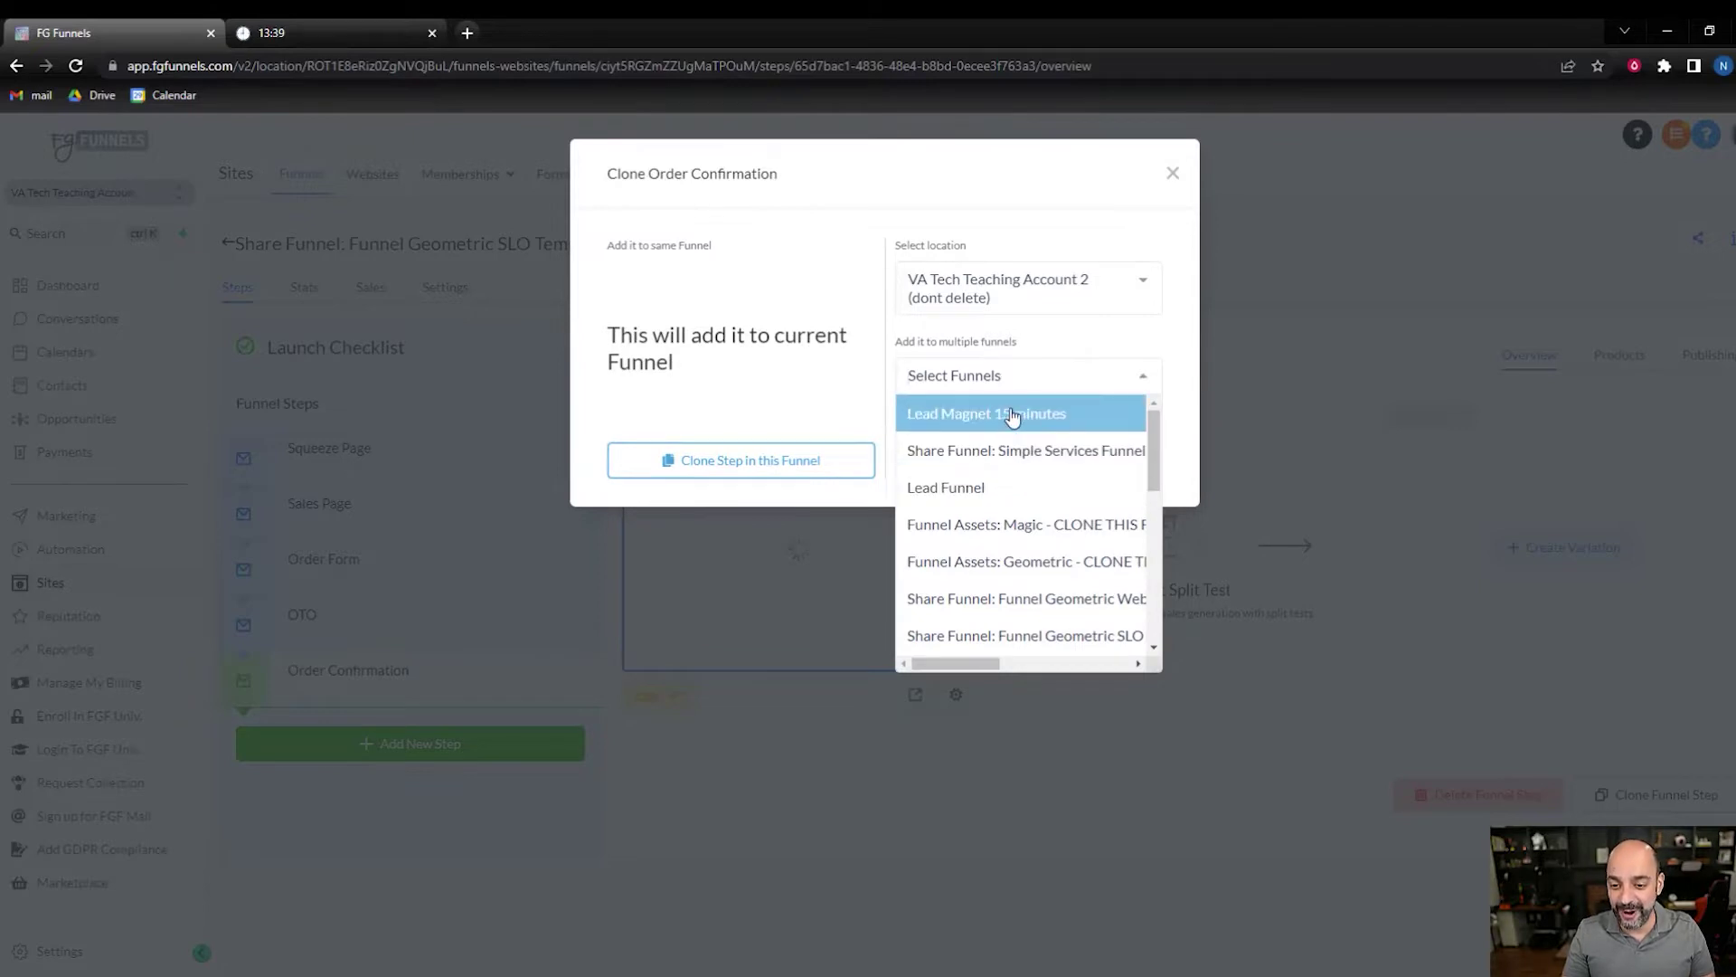
pyautogui.click(1011, 416)
pyautogui.click(1076, 461)
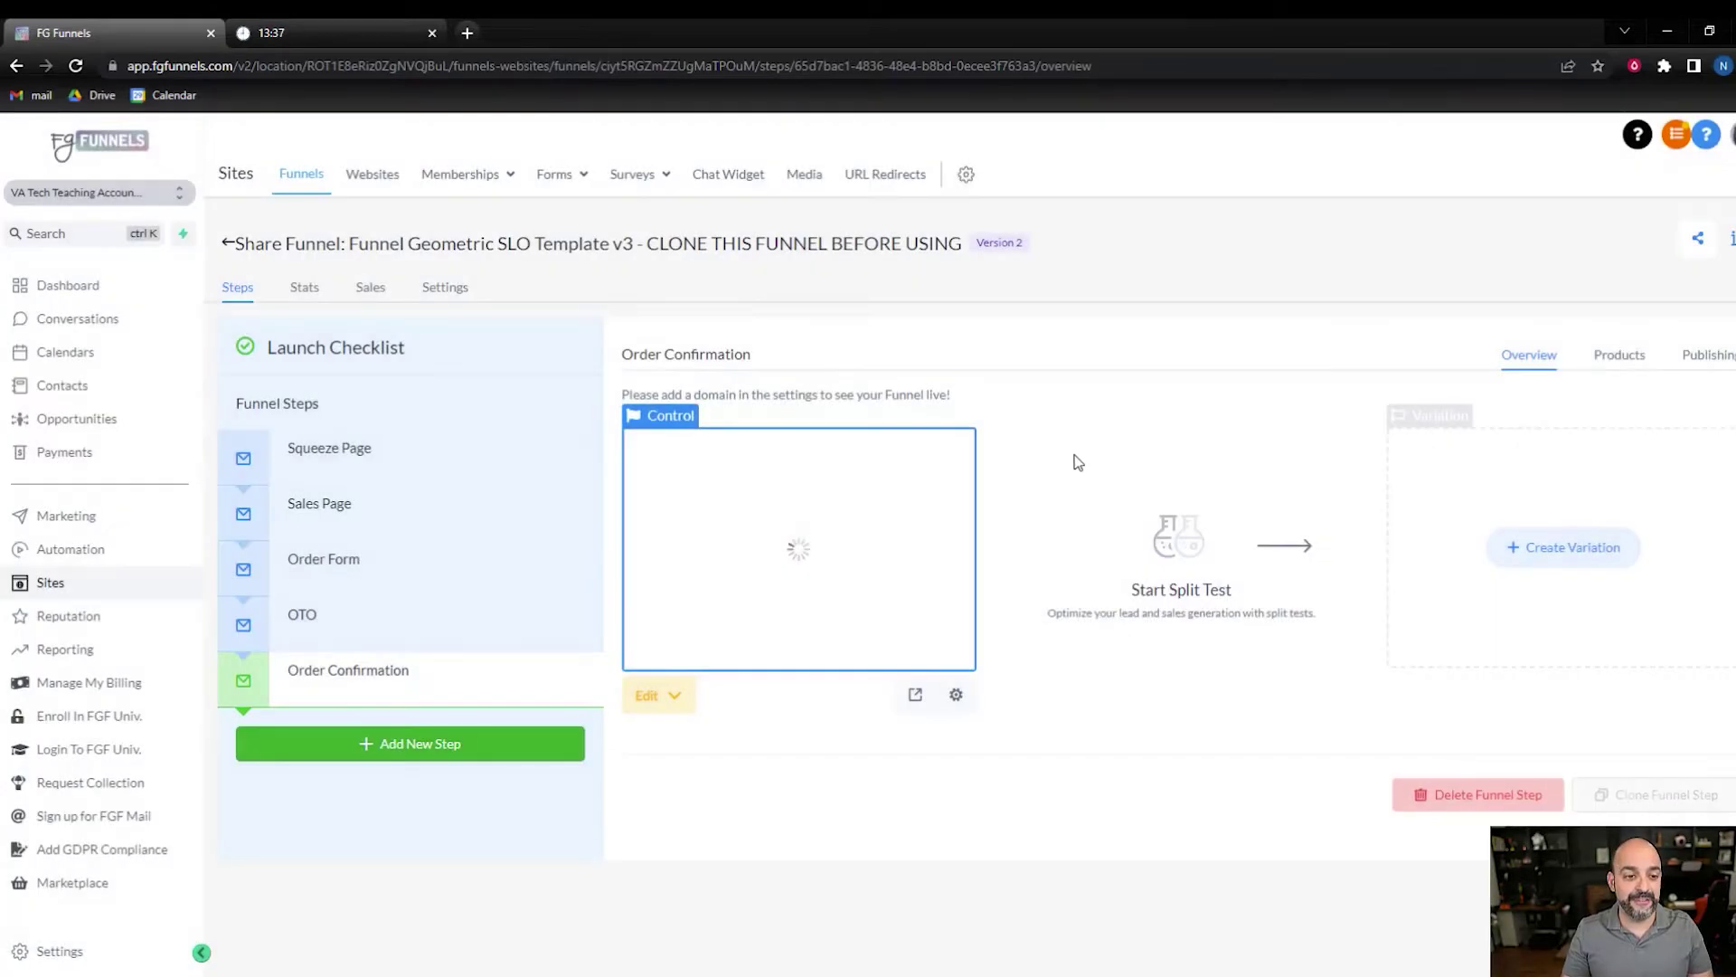
# - Open the Lead Magnet 15 minutes funnel from the main funnels list
pyautogui.click(228, 246)
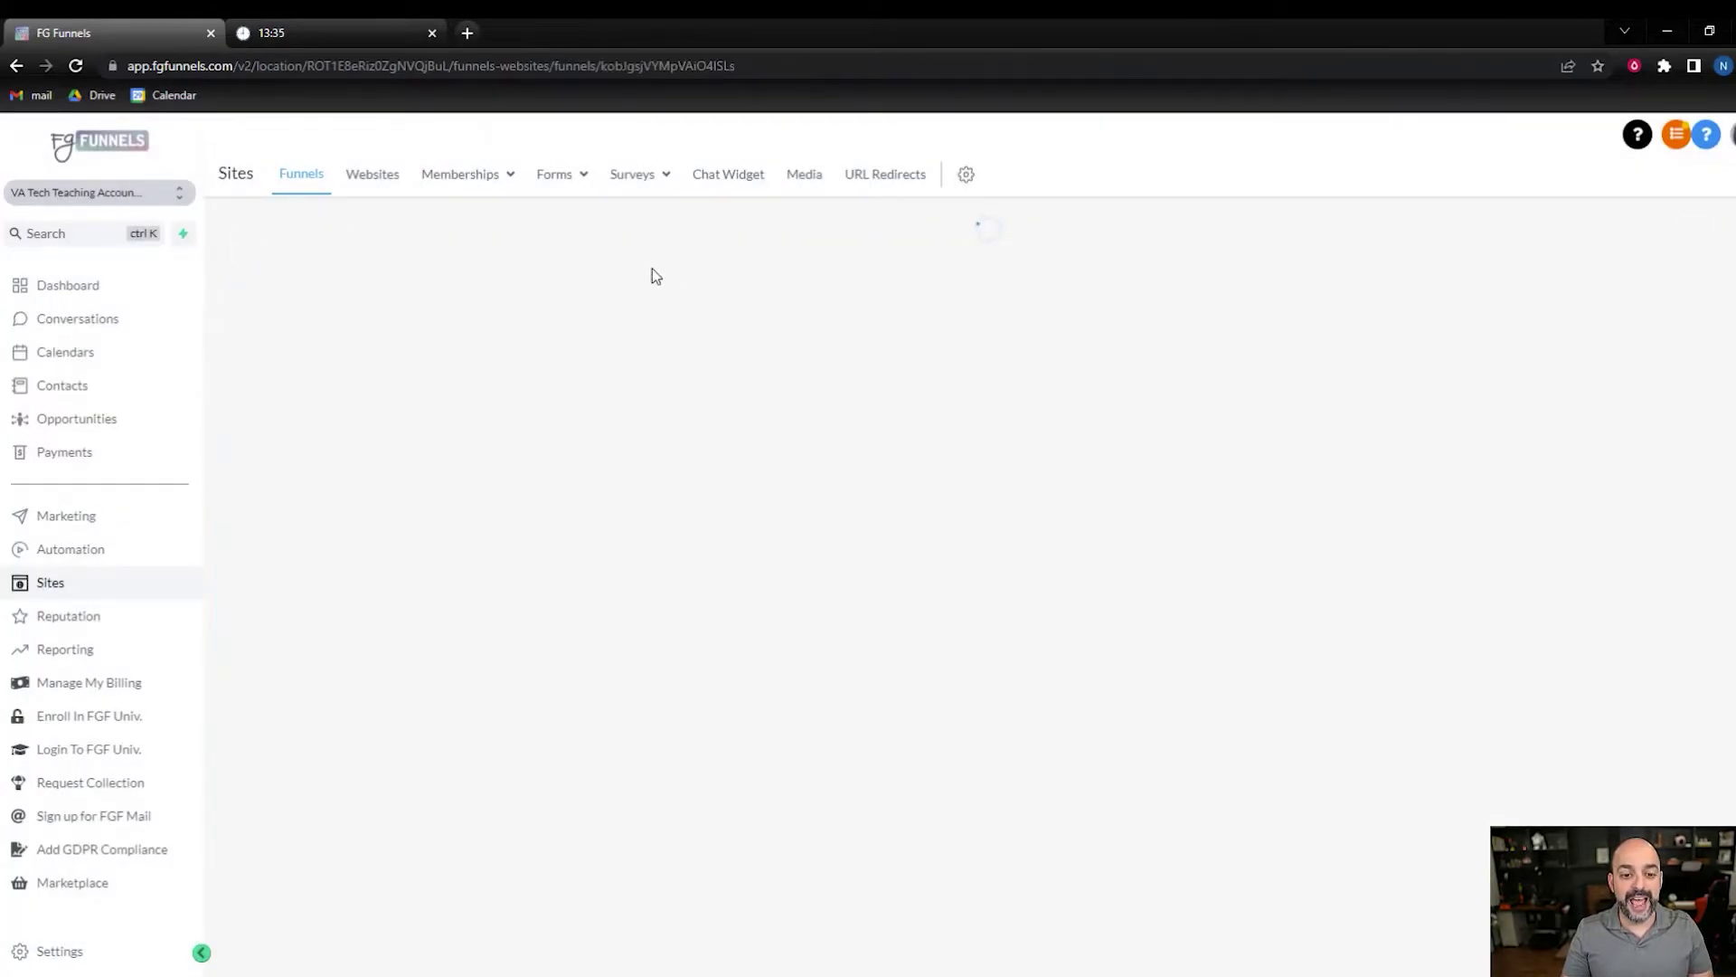
pyautogui.click(480, 237)
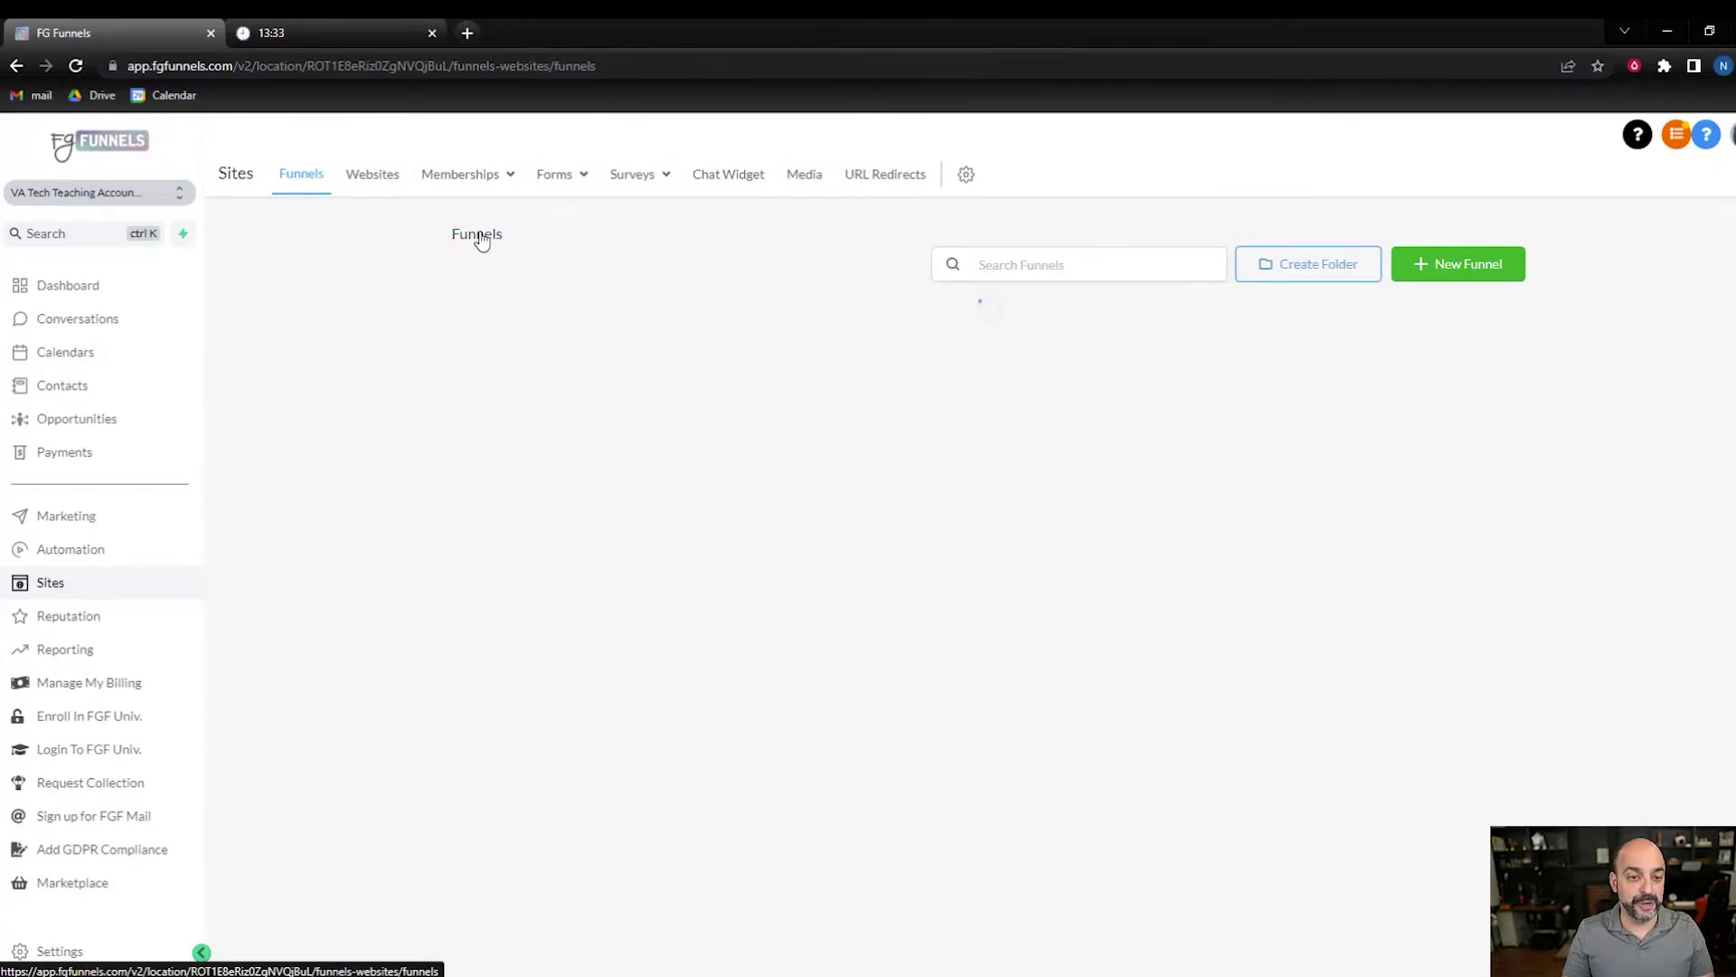
pyautogui.click(567, 402)
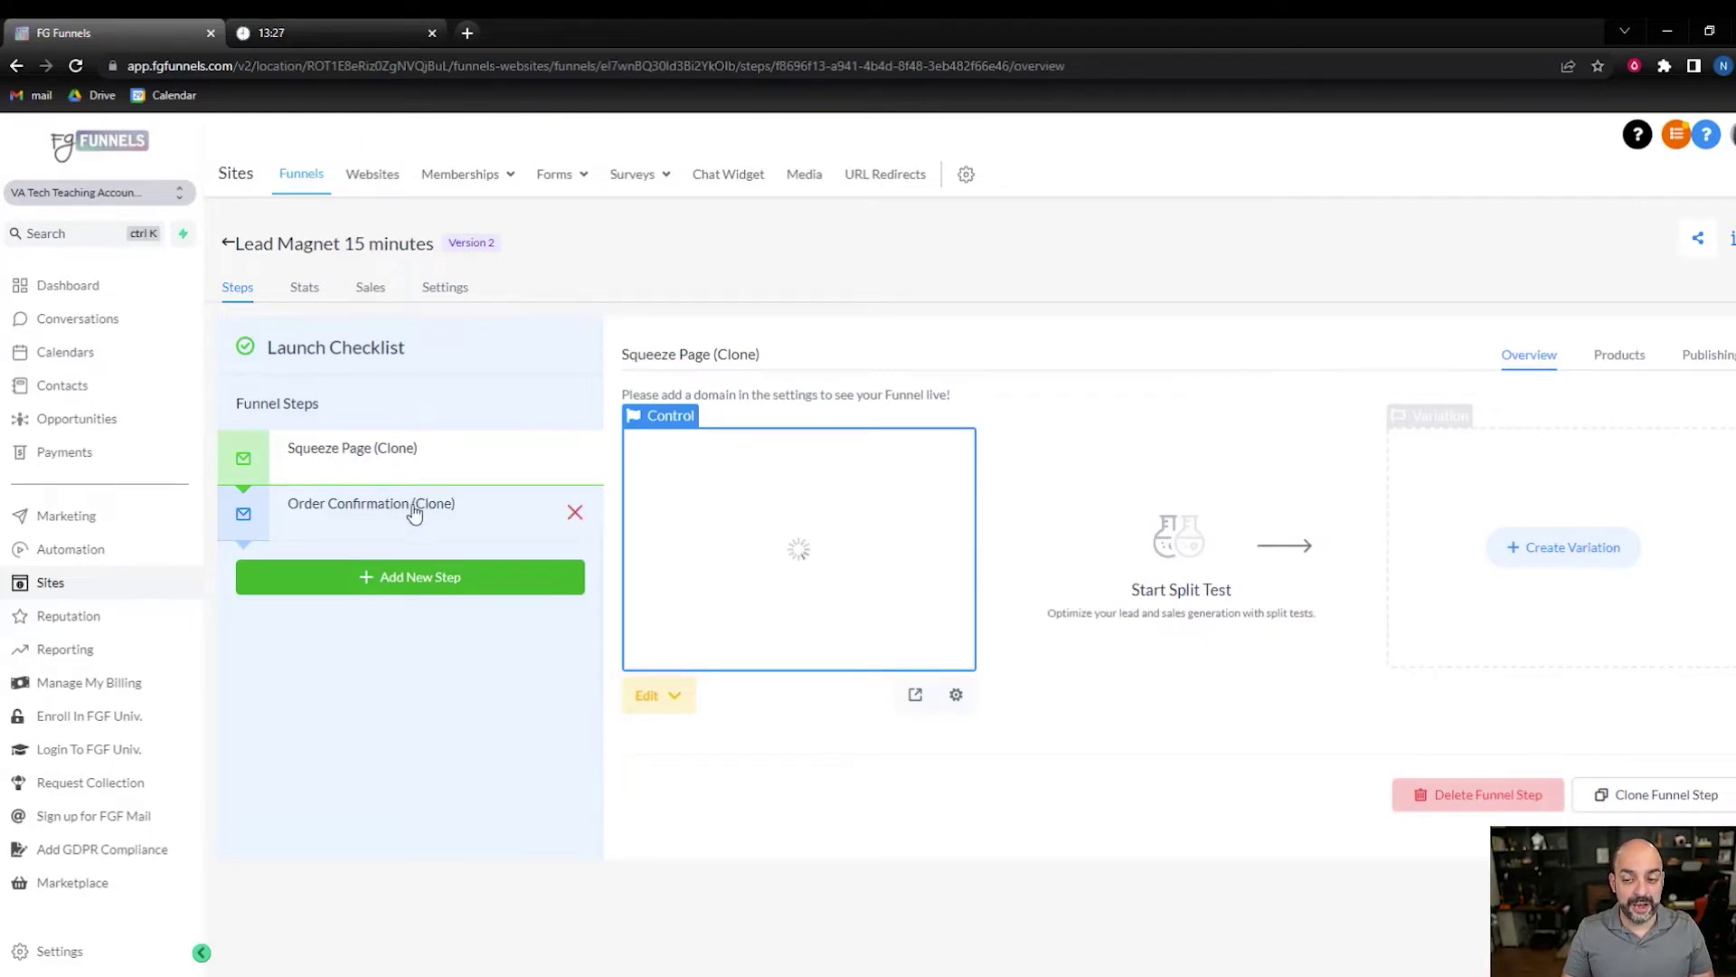
# - Rename the copied squeeze step 'Lead Magnet :: Face Book Ad Templates' with path /fbtemplate and save
pyautogui.click(1708, 354)
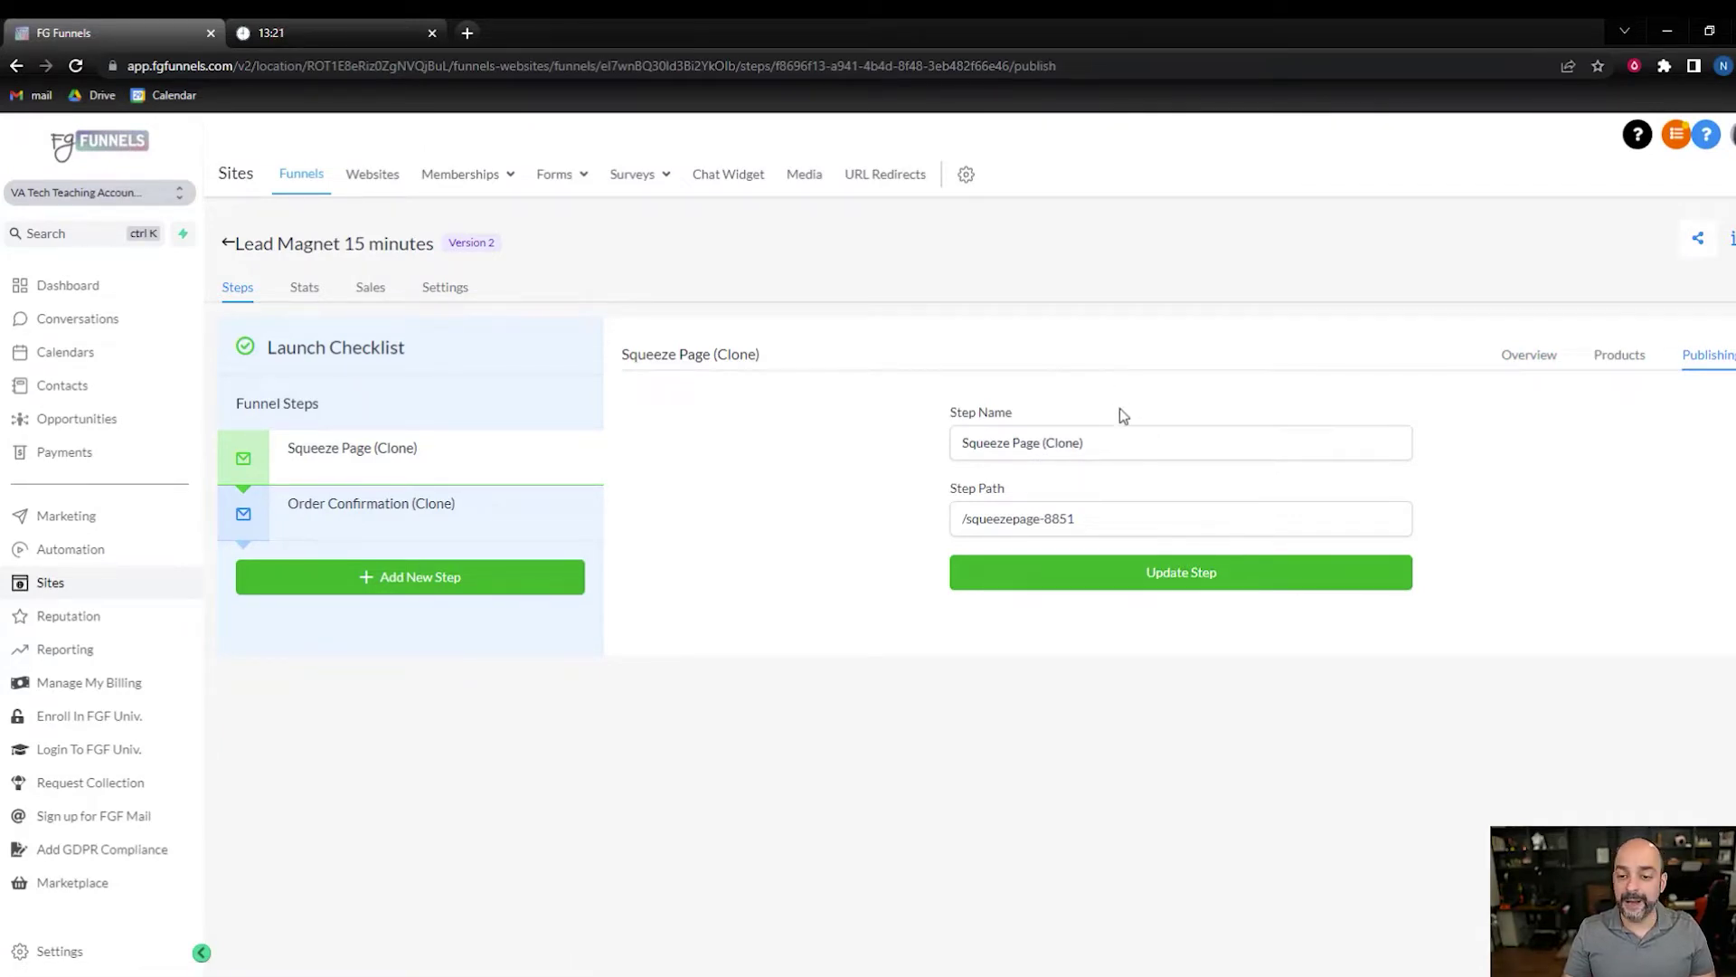
pyautogui.moveTo(1081, 442); pyautogui.dragTo(874, 455)
pyautogui.write('Lead Magnet :: Face Book Ad Templates')
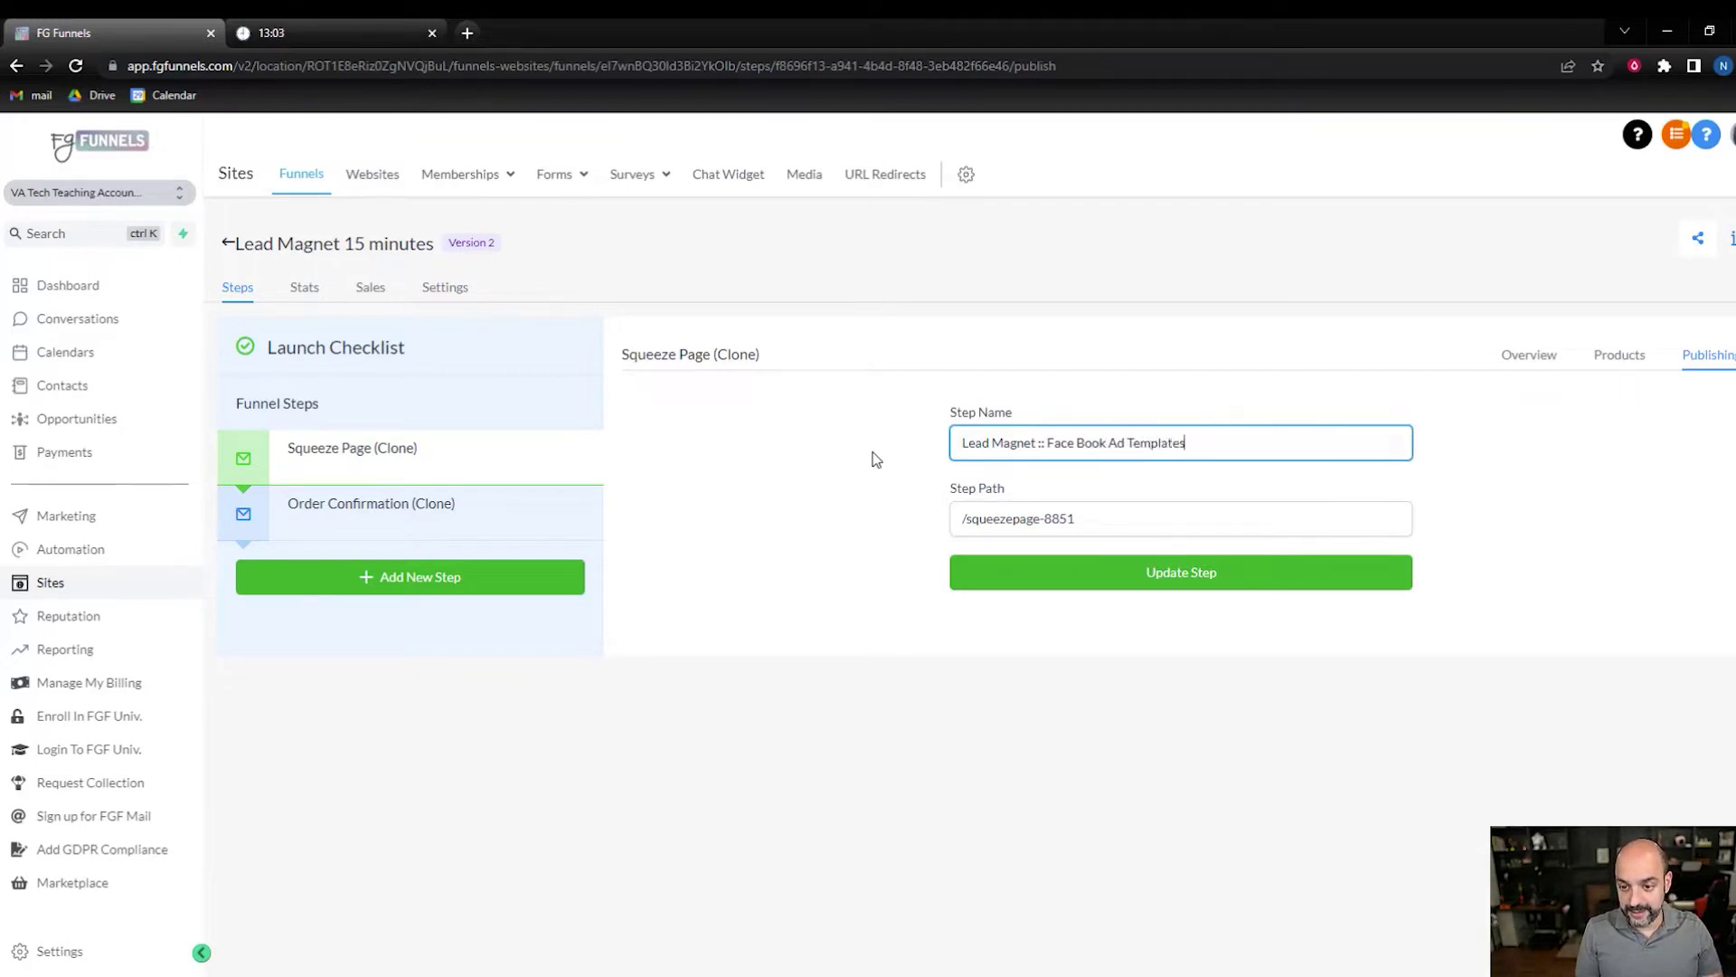
pyautogui.moveTo(1075, 518); pyautogui.dragTo(981, 529)
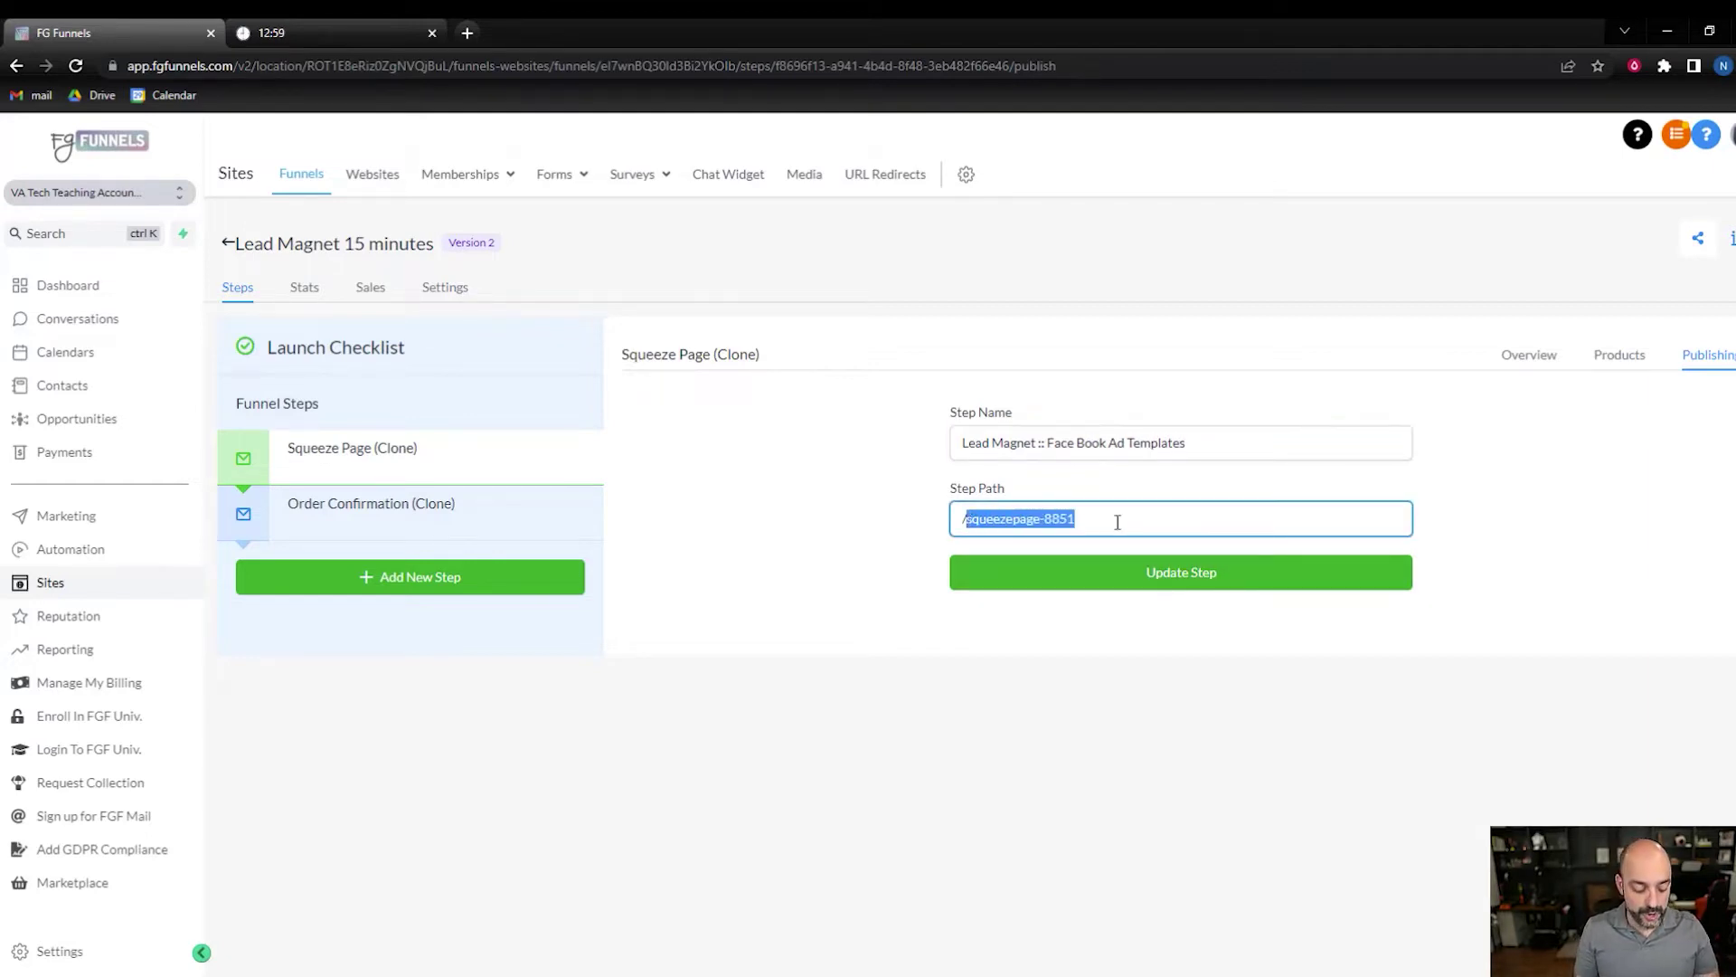
pyautogui.write('template')
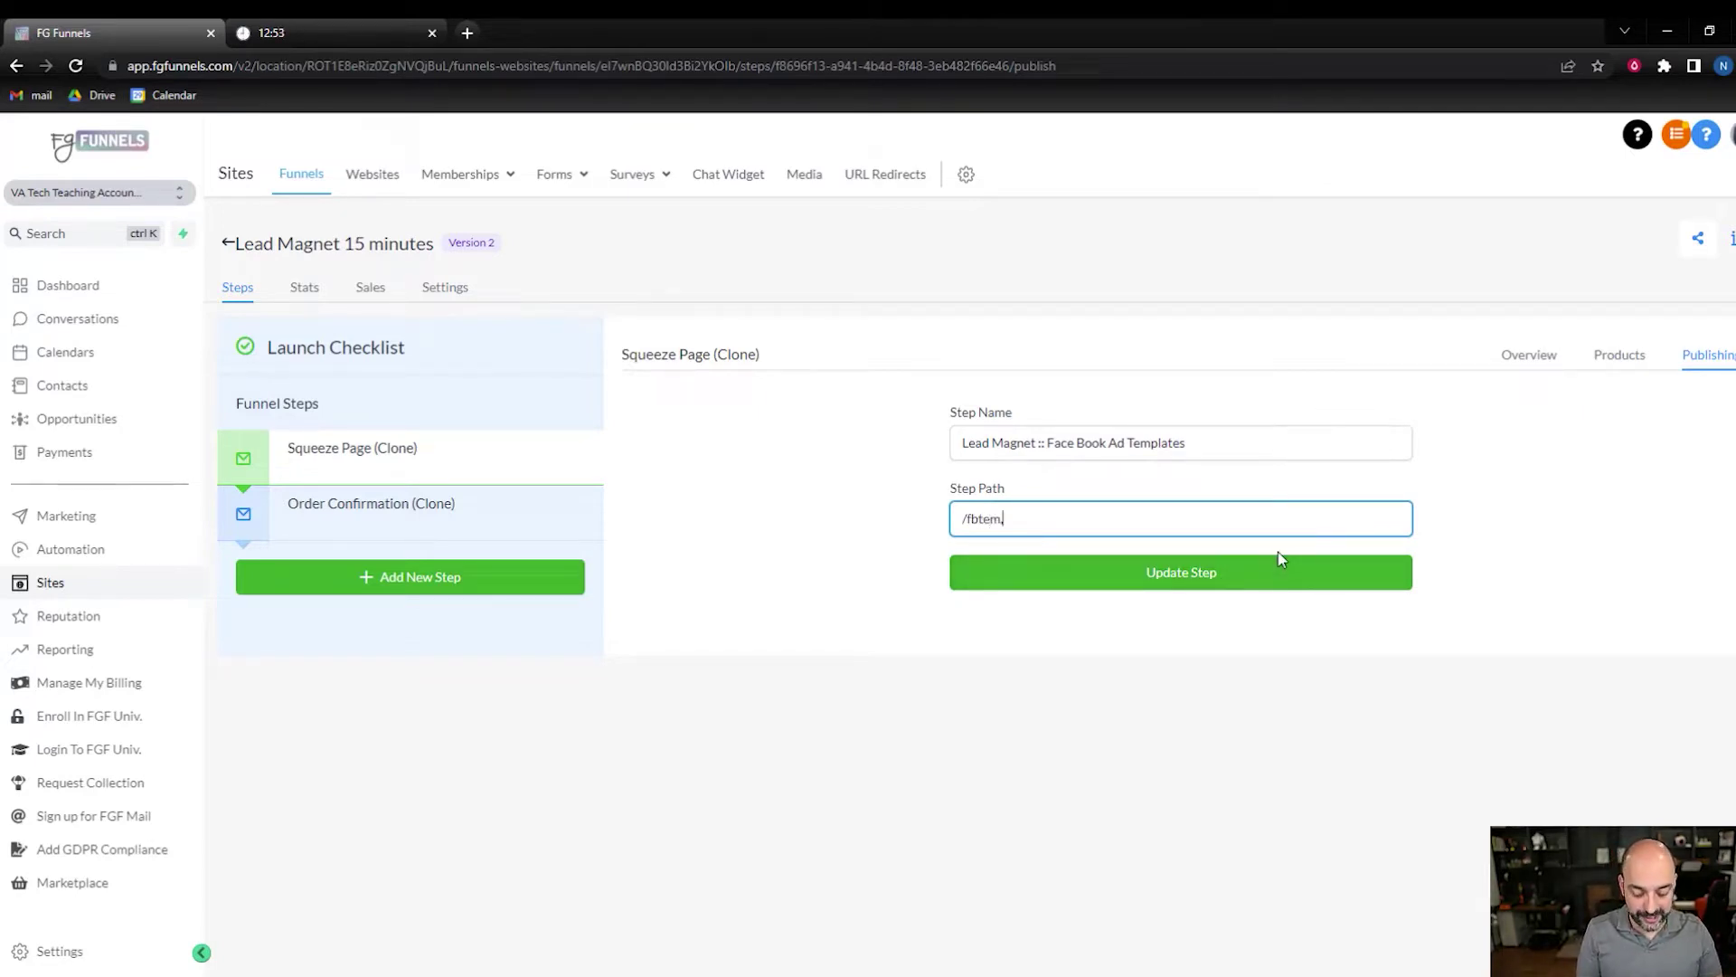
pyautogui.rightClick(1011, 527)
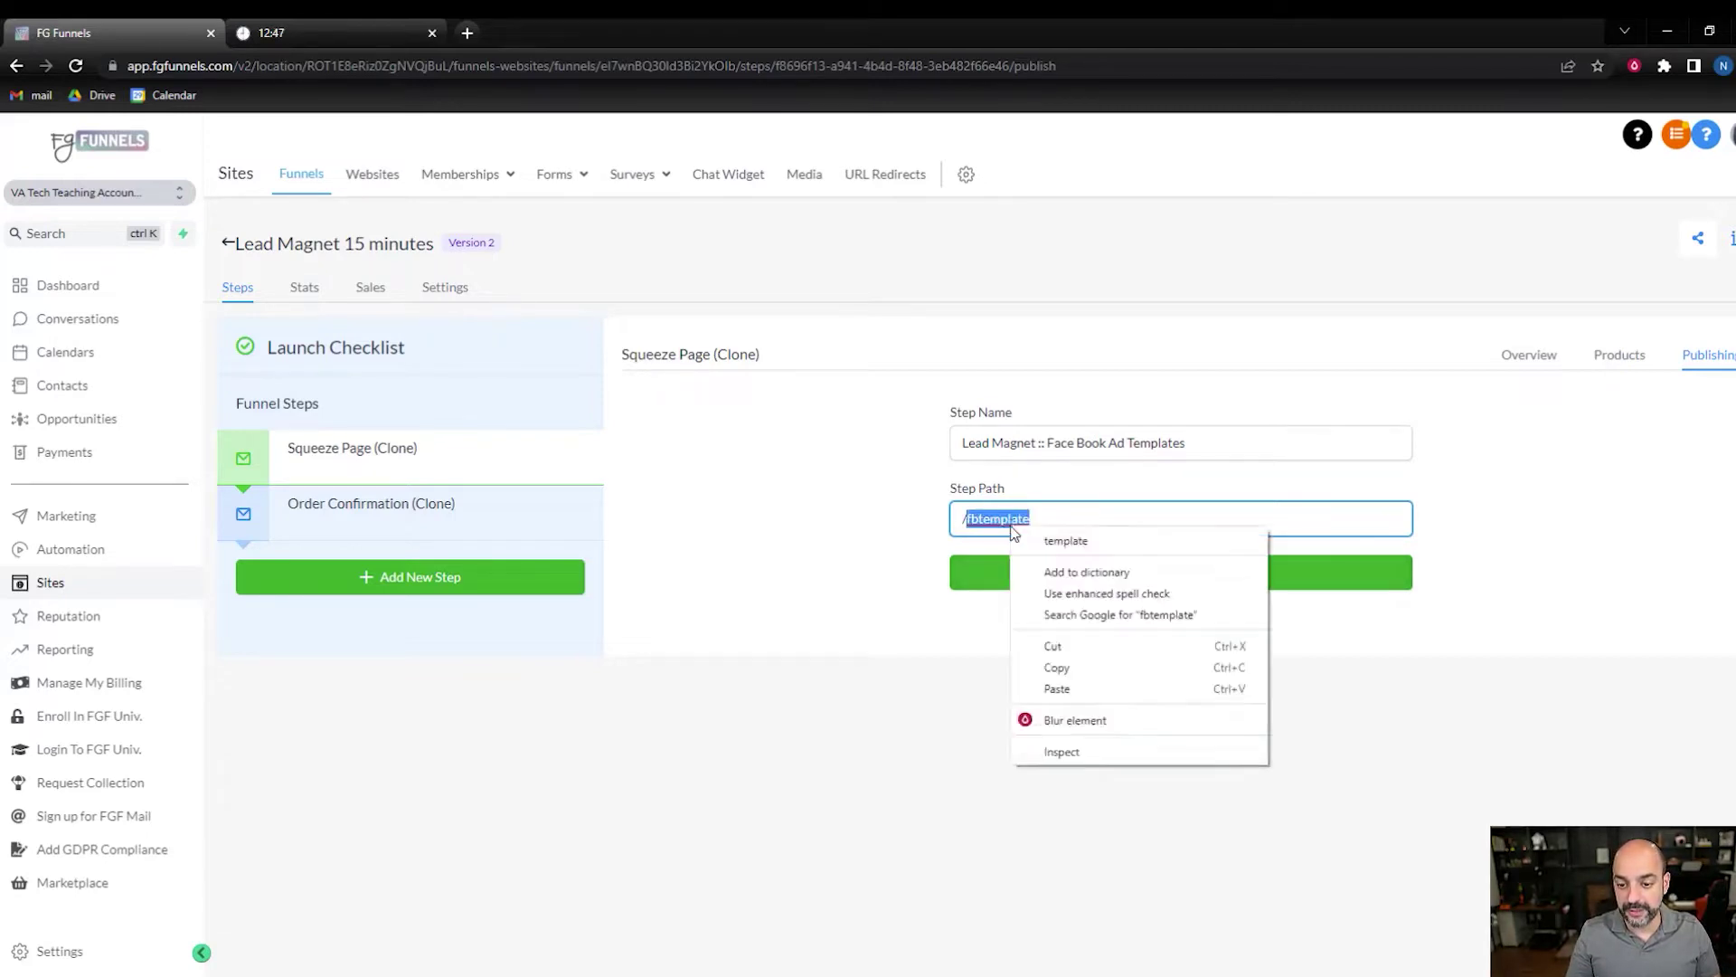
pyautogui.click(1063, 541)
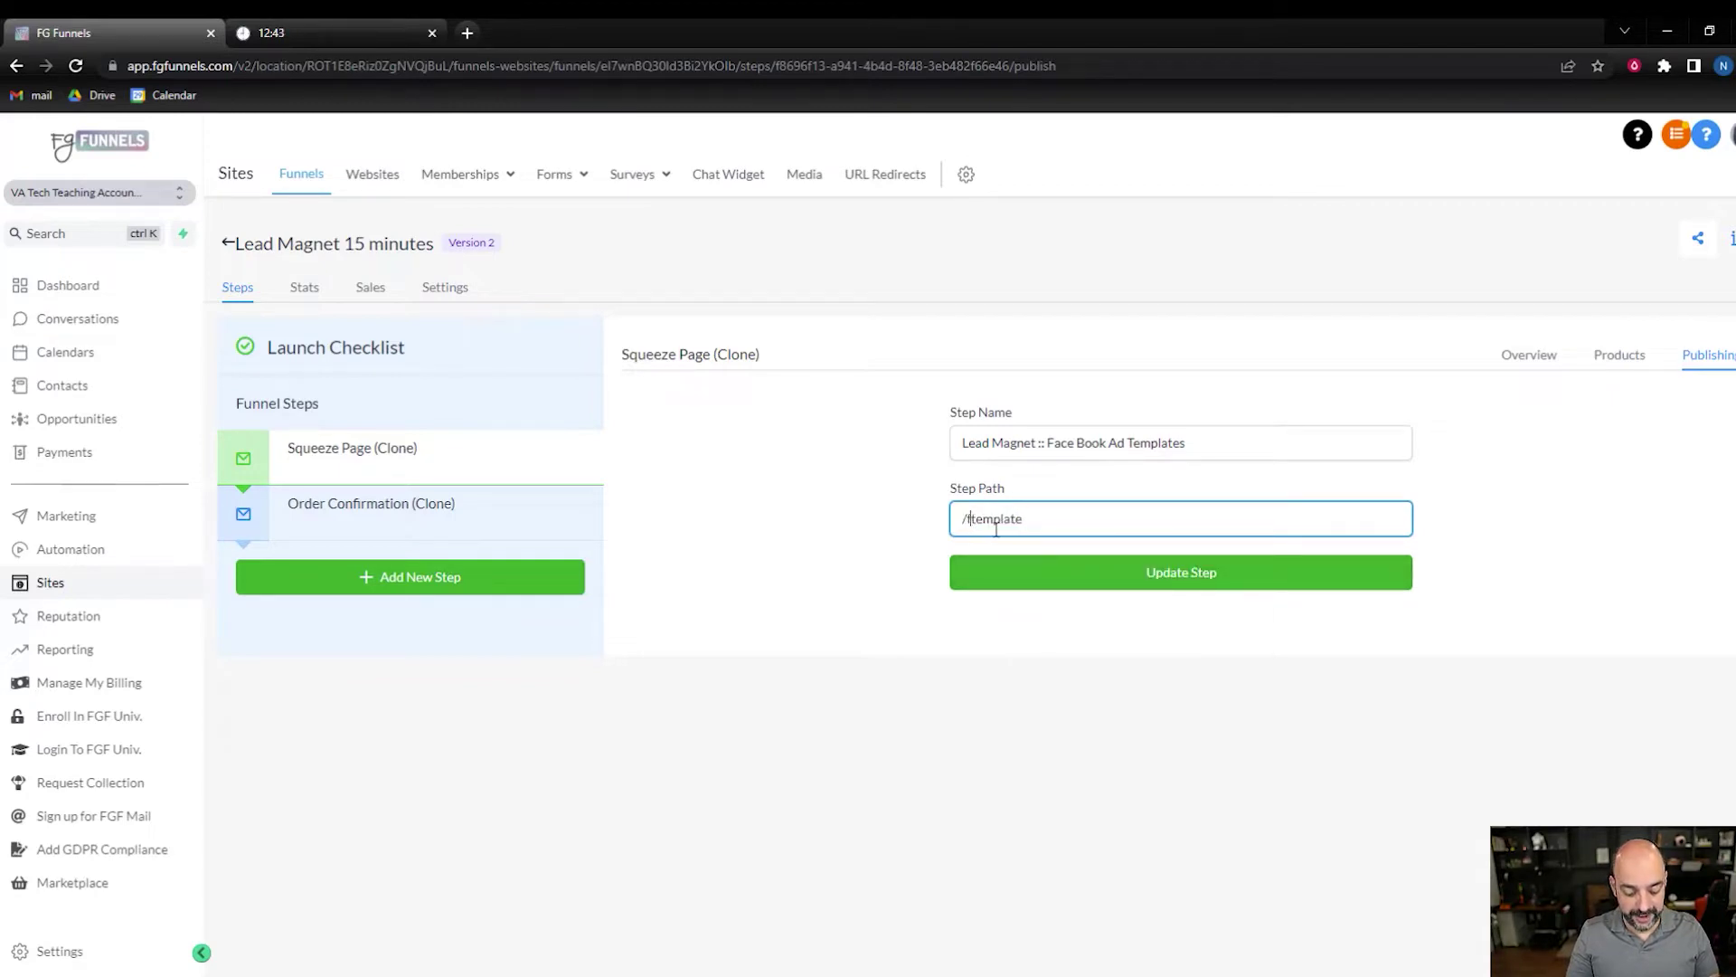
pyautogui.click(1218, 586)
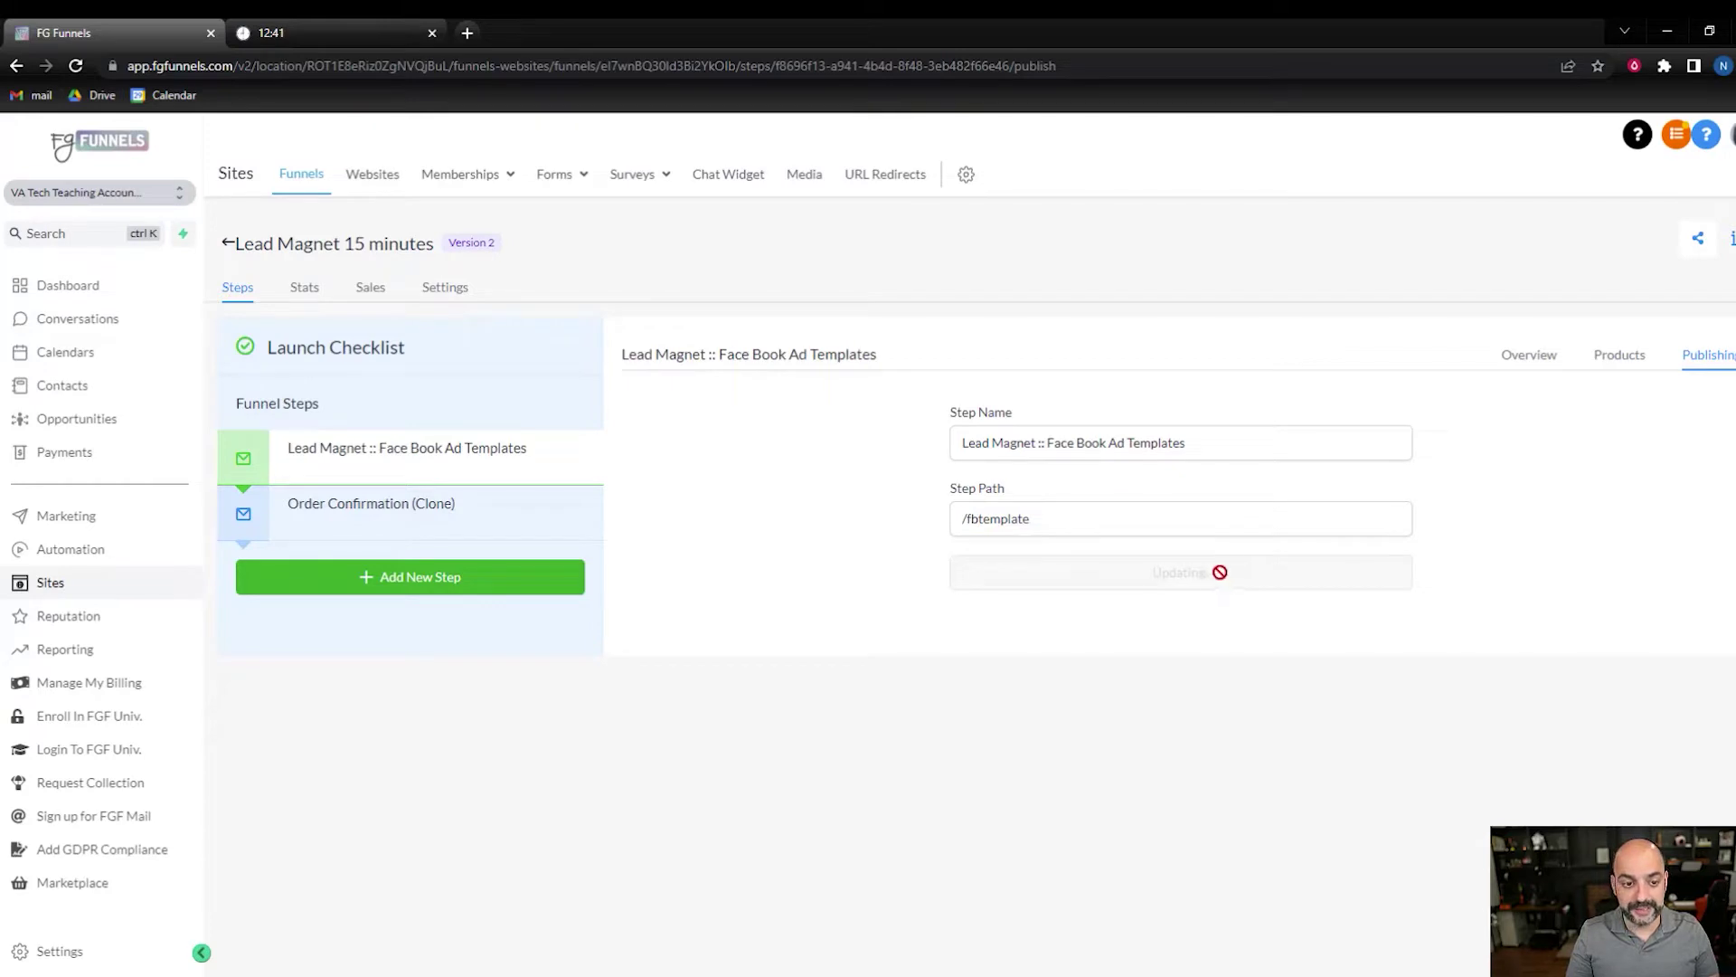
# - Rename the copied Order Confirmation step 'FB templates TY' with path /fbty, then reselect the squeeze step
pyautogui.click(431, 514)
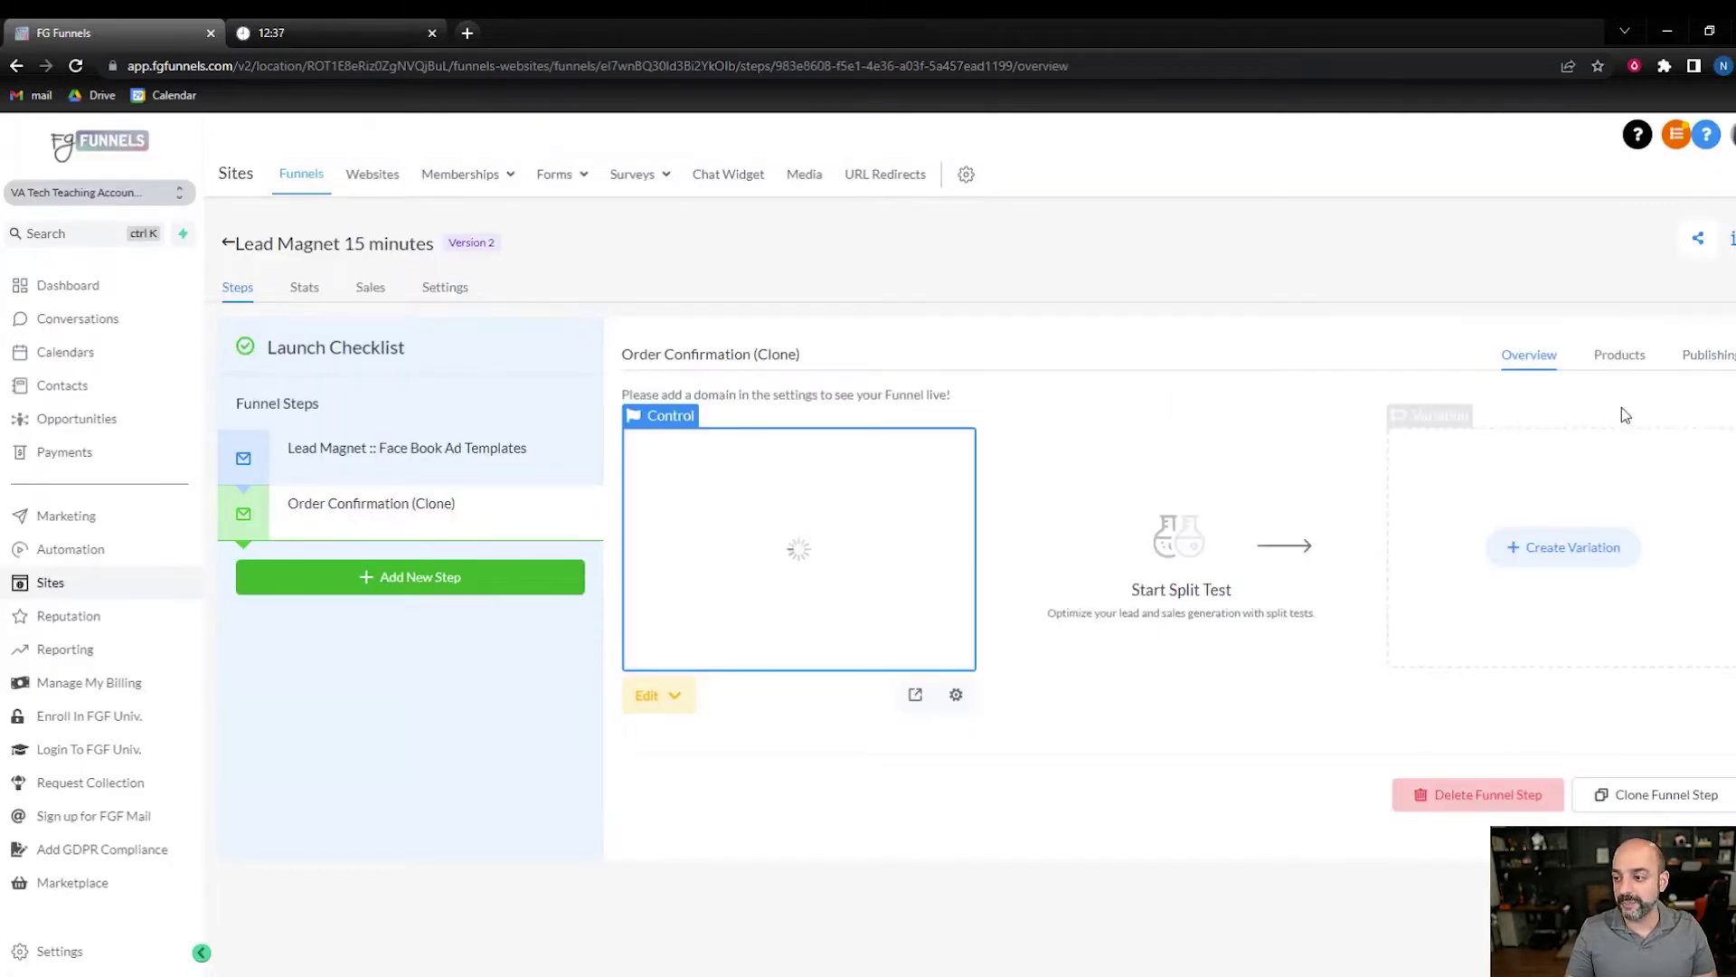
pyautogui.click(1708, 354)
pyautogui.moveTo(1121, 445); pyautogui.dragTo(914, 450)
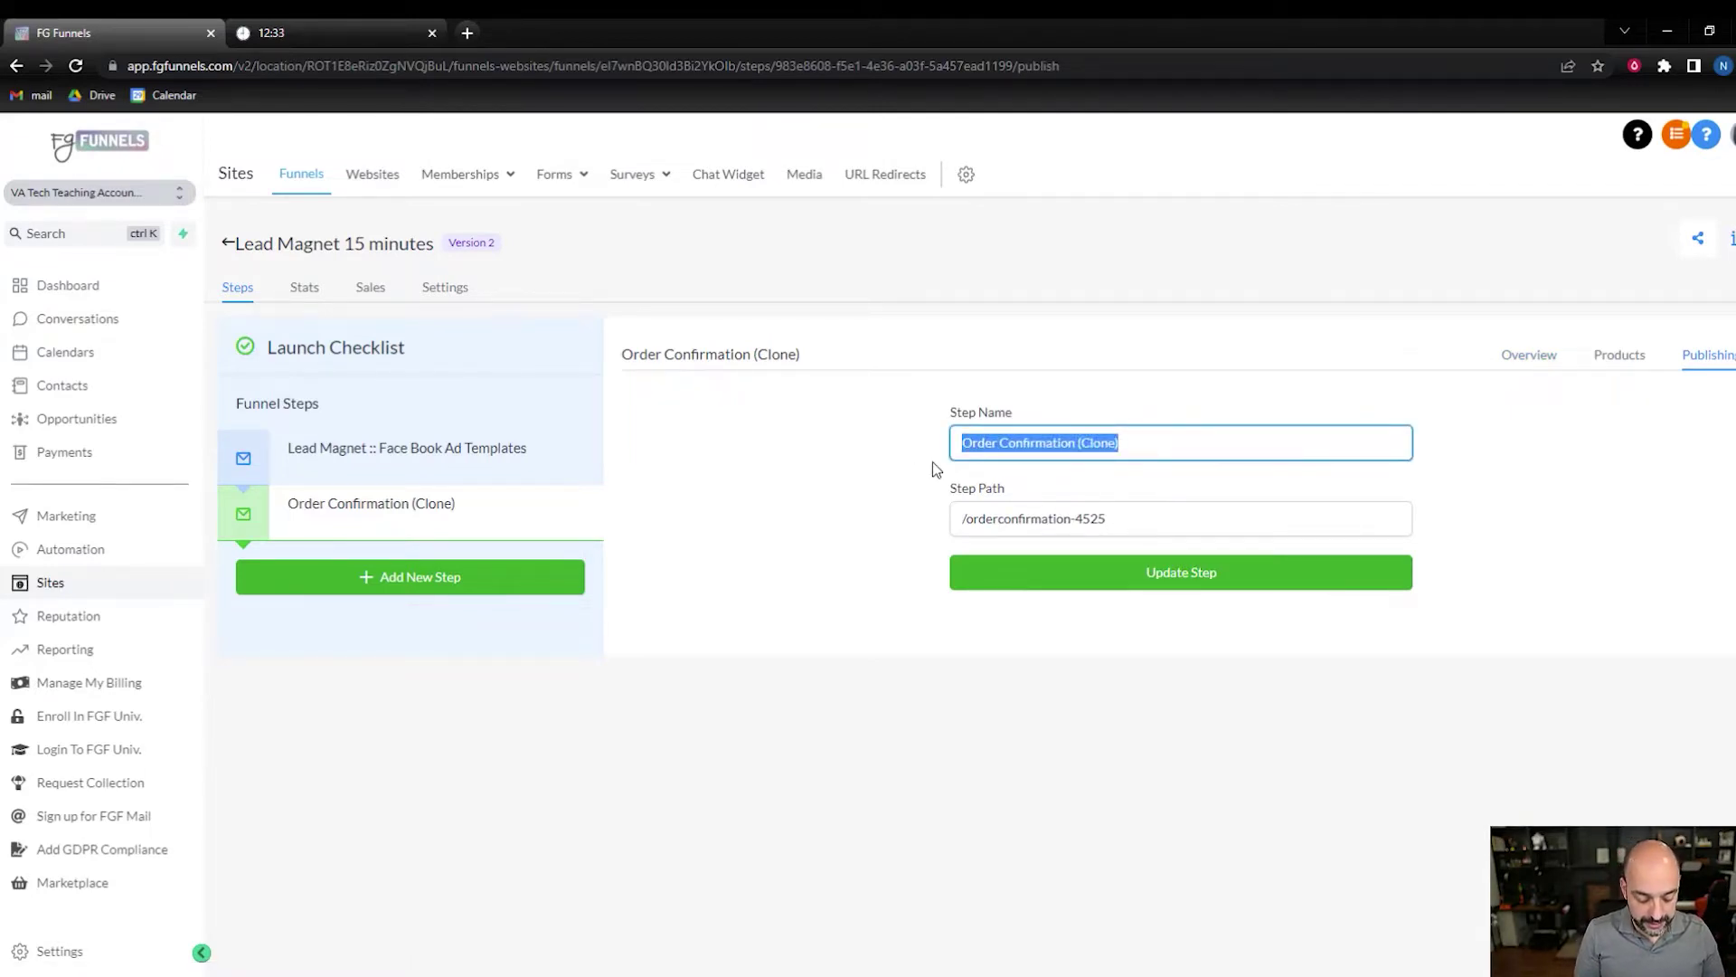
pyautogui.write('FB templates TY')
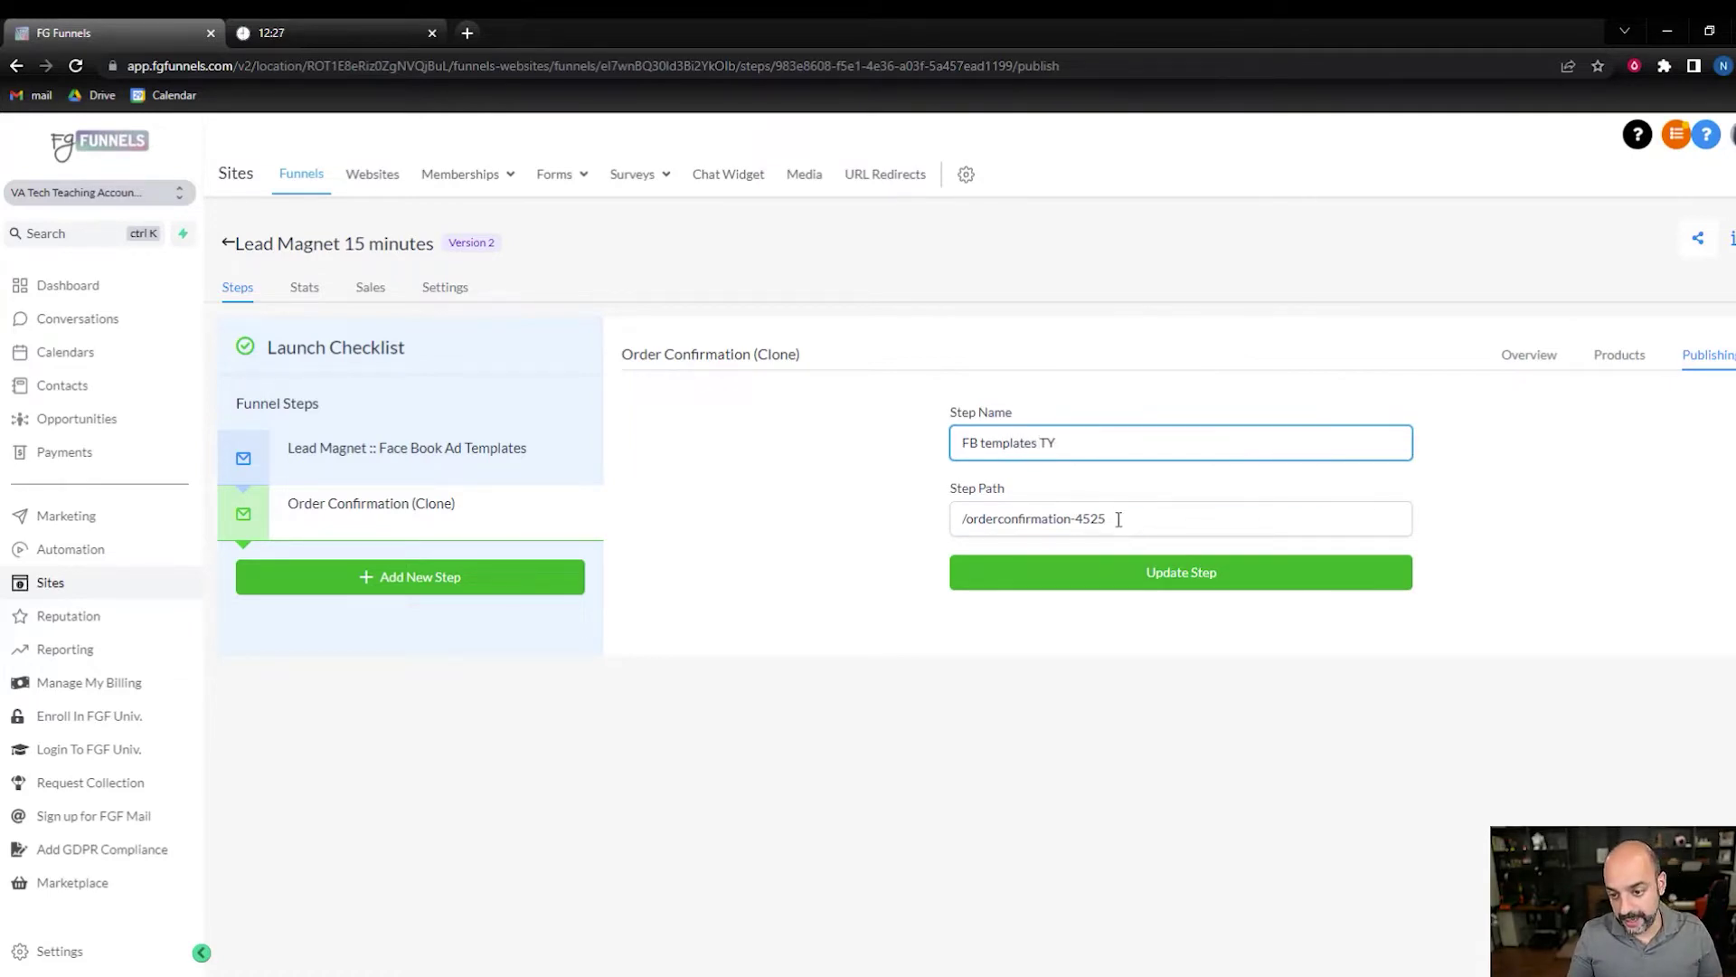
pyautogui.moveTo(1119, 520); pyautogui.dragTo(964, 523)
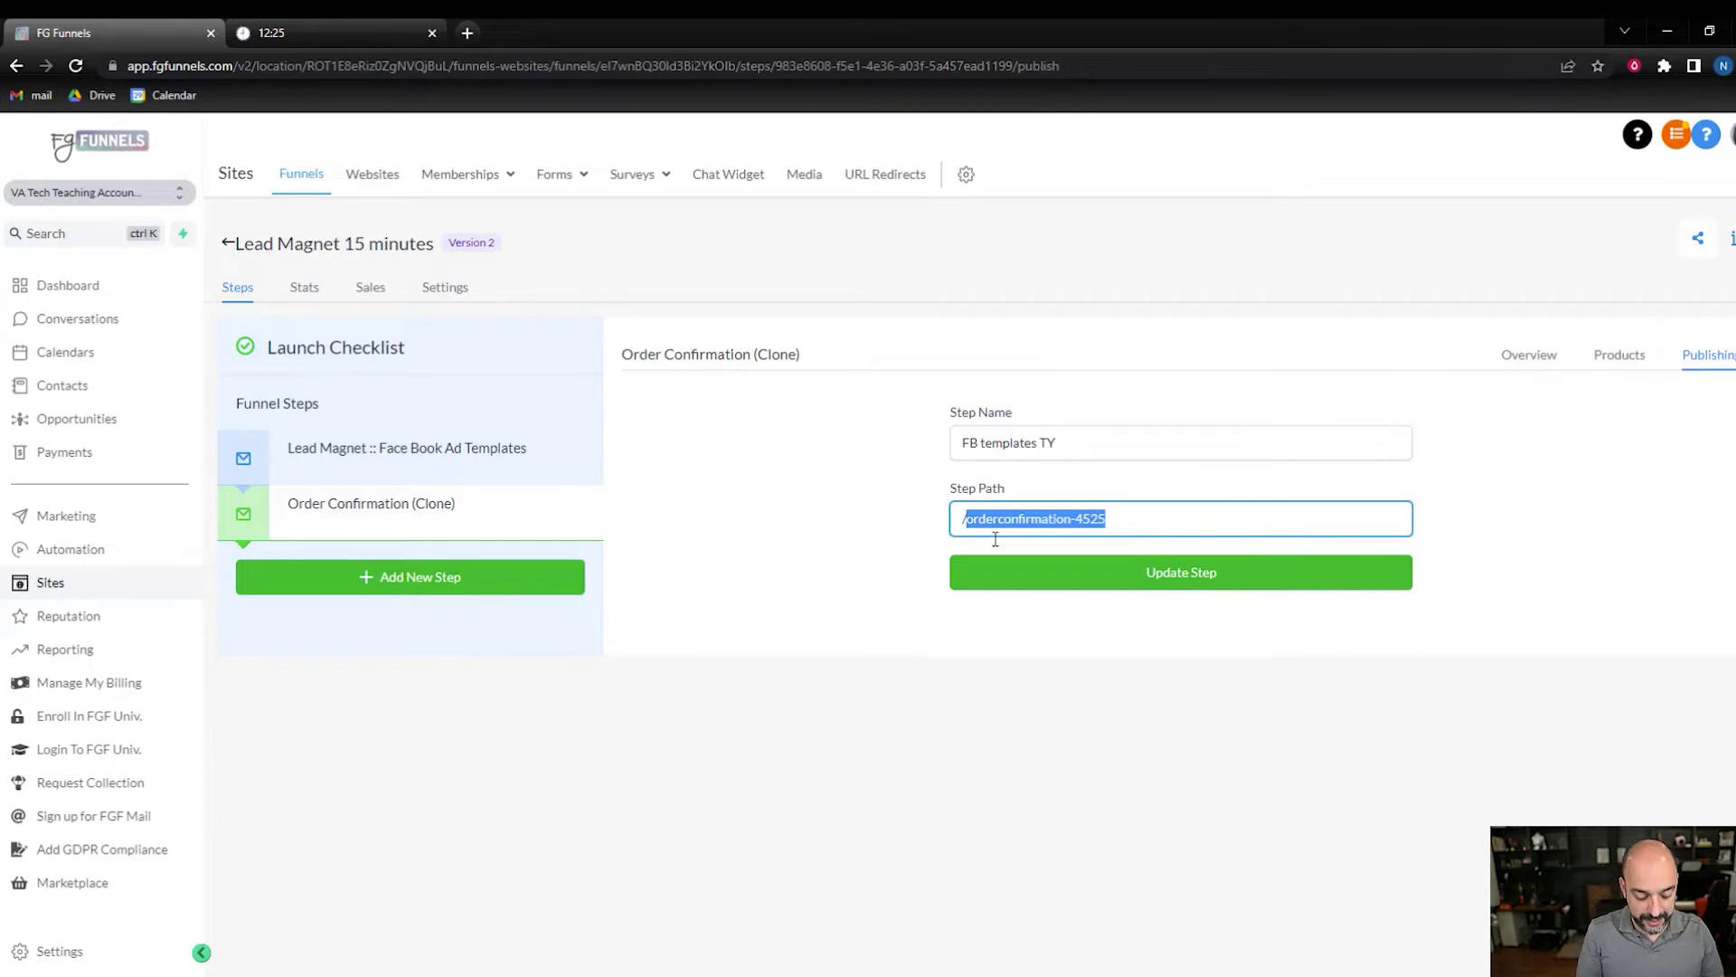
pyautogui.write('fbty')
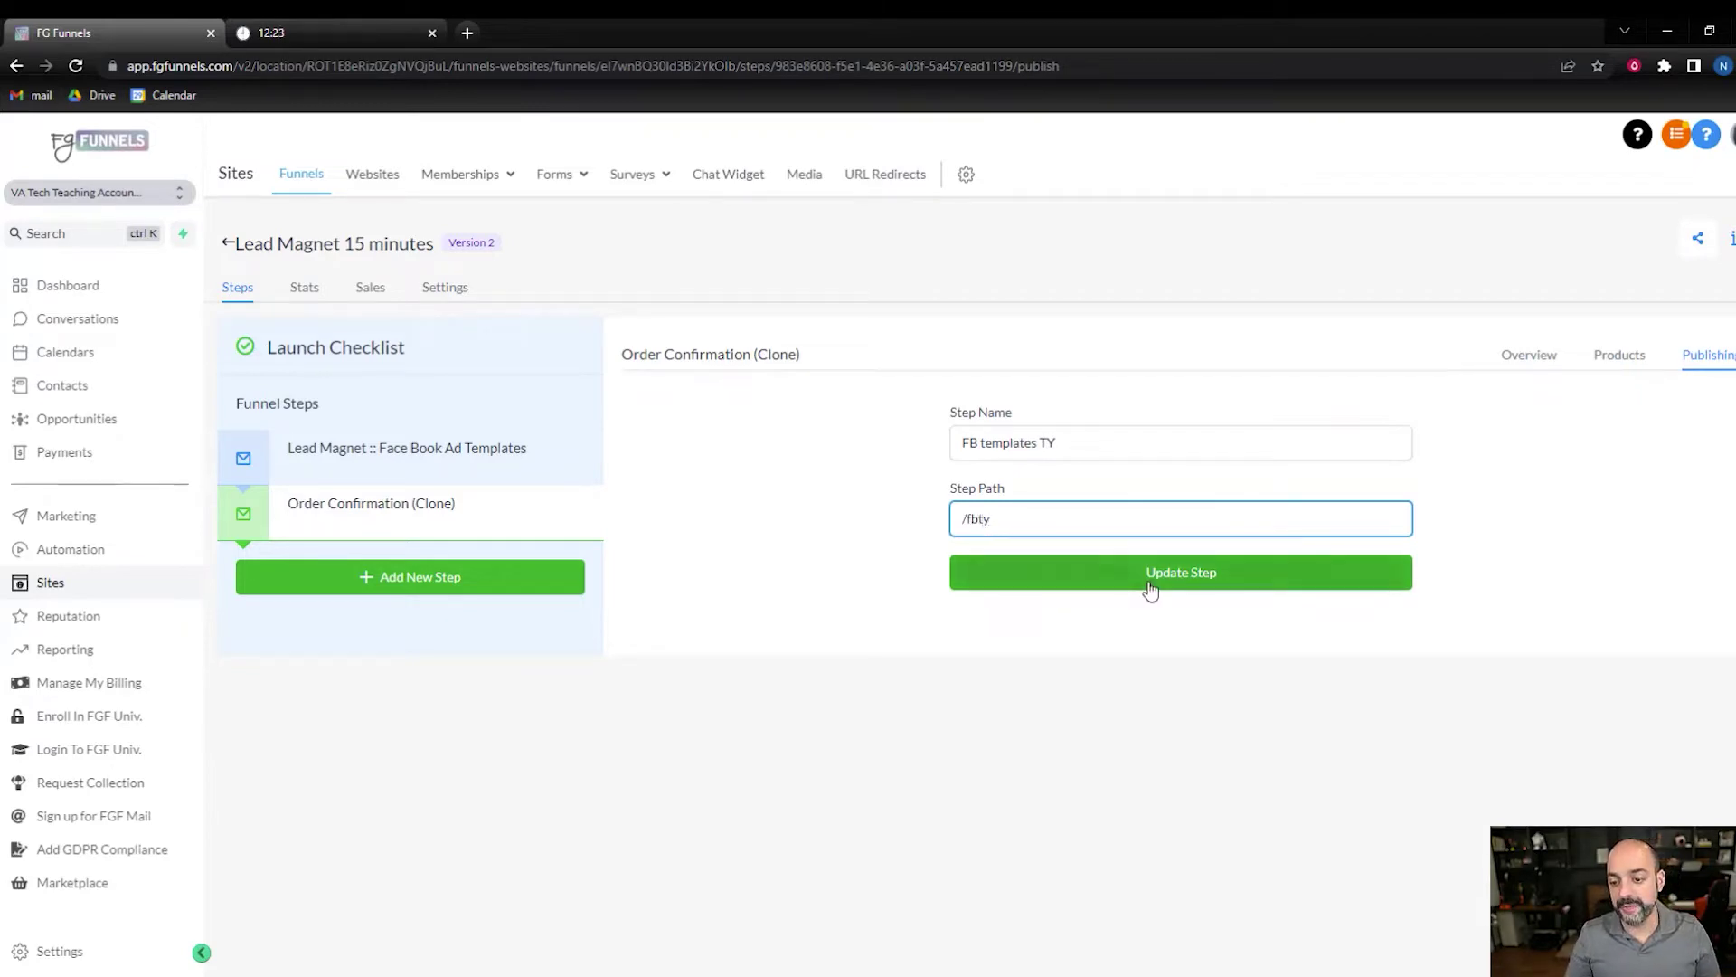
pyautogui.click(1040, 571)
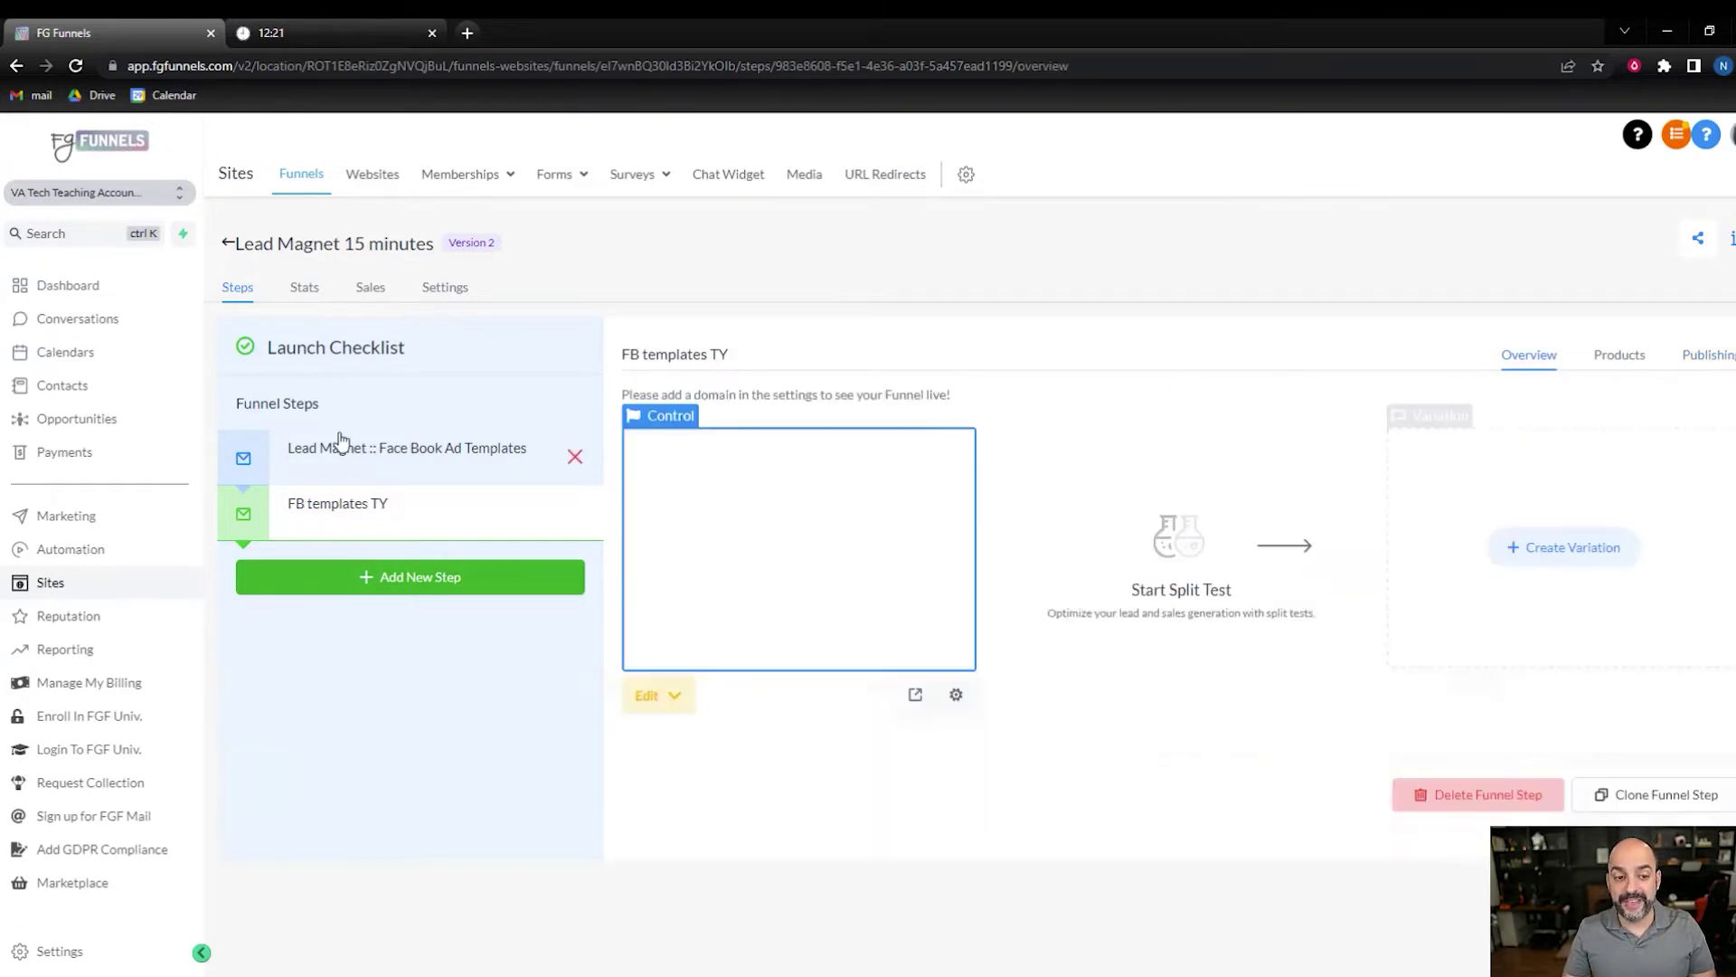
pyautogui.click(391, 461)
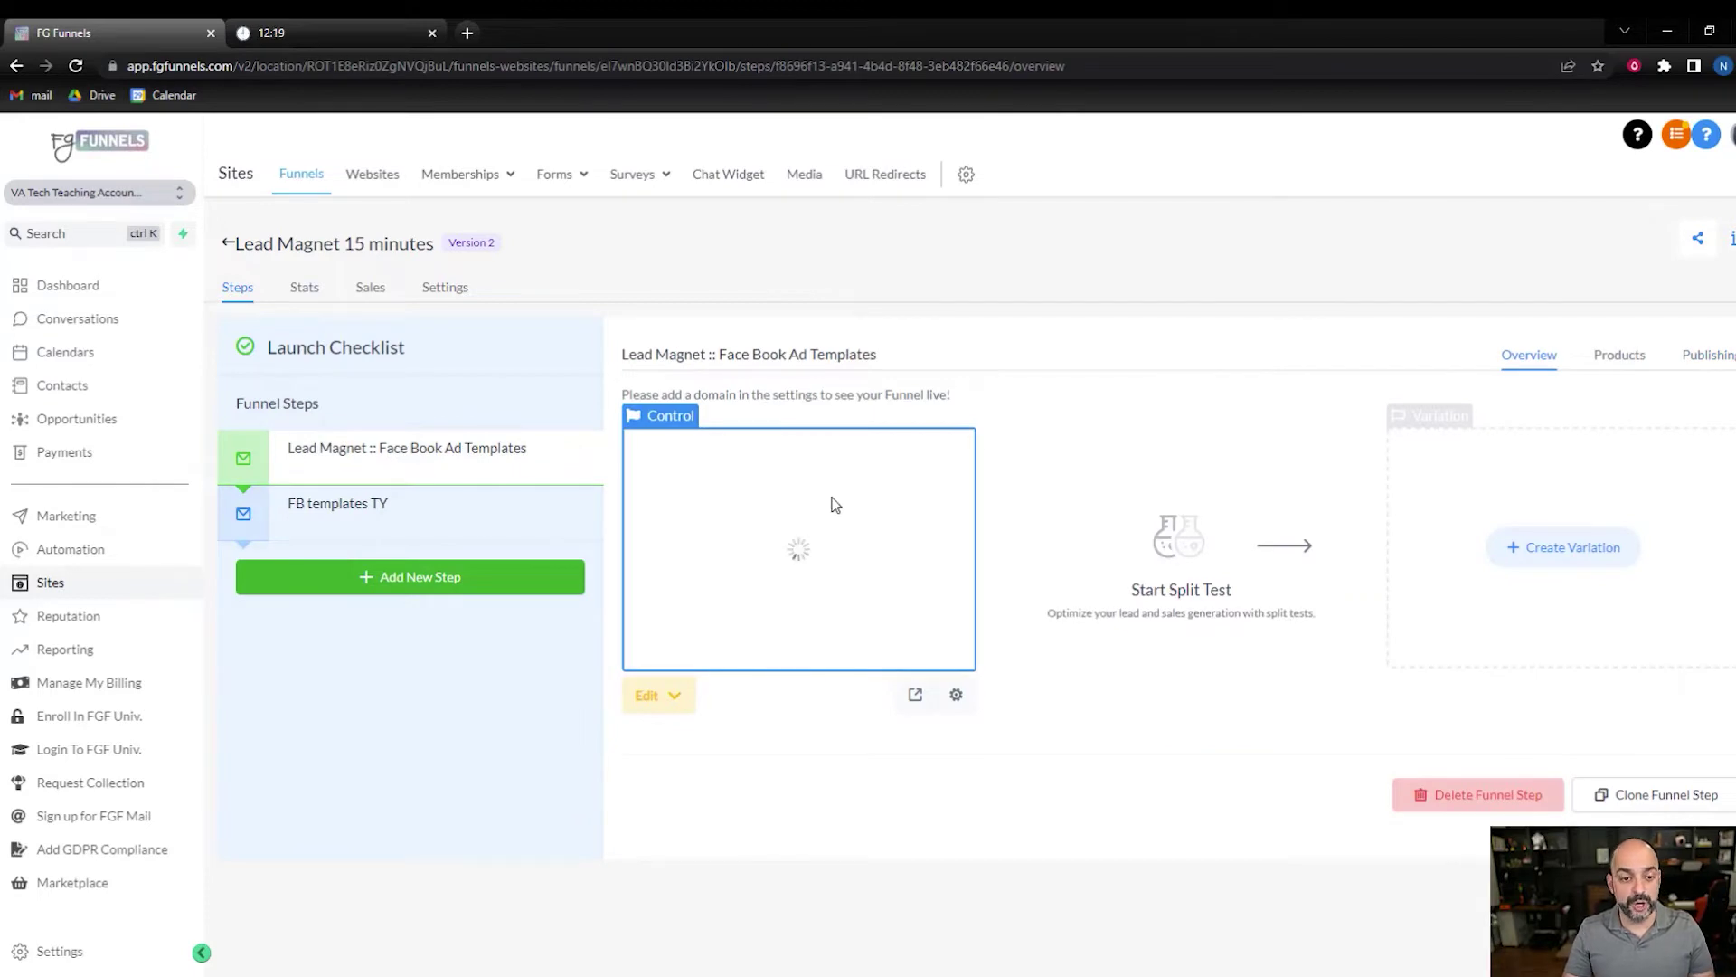
# - In the page builder, paste the Facebook Ads question and free ad templates pitch into both headlines
pyautogui.click(659, 696)
pyautogui.click(708, 735)
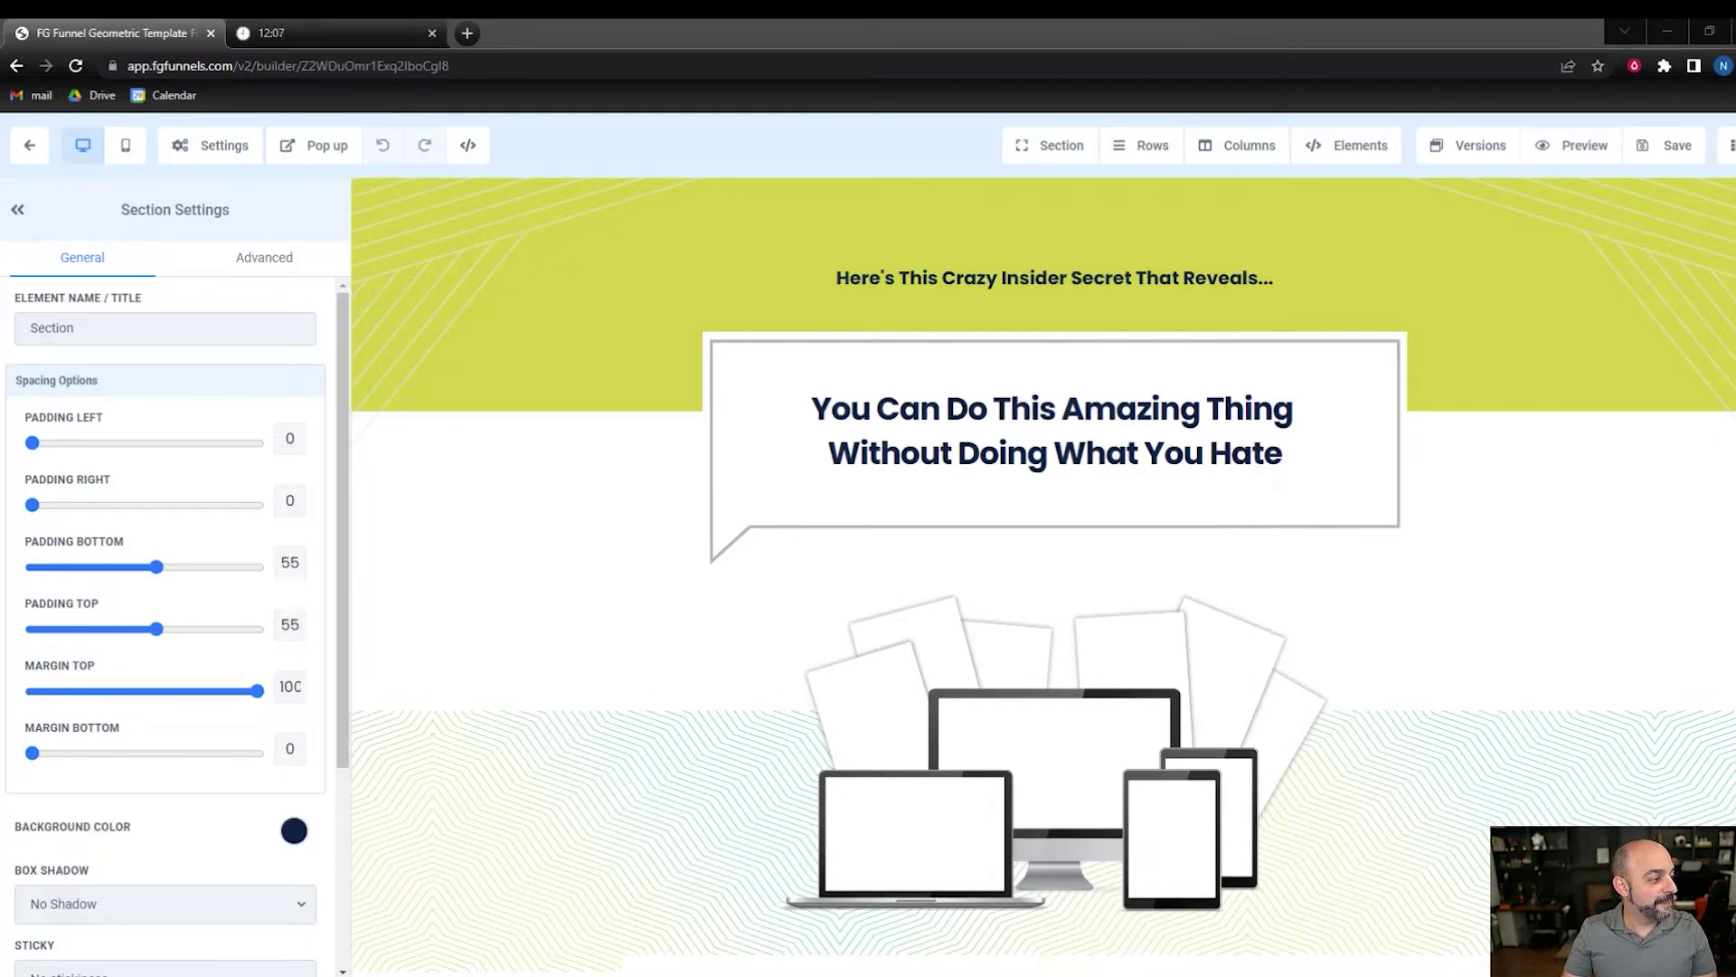
pyautogui.click(1093, 278)
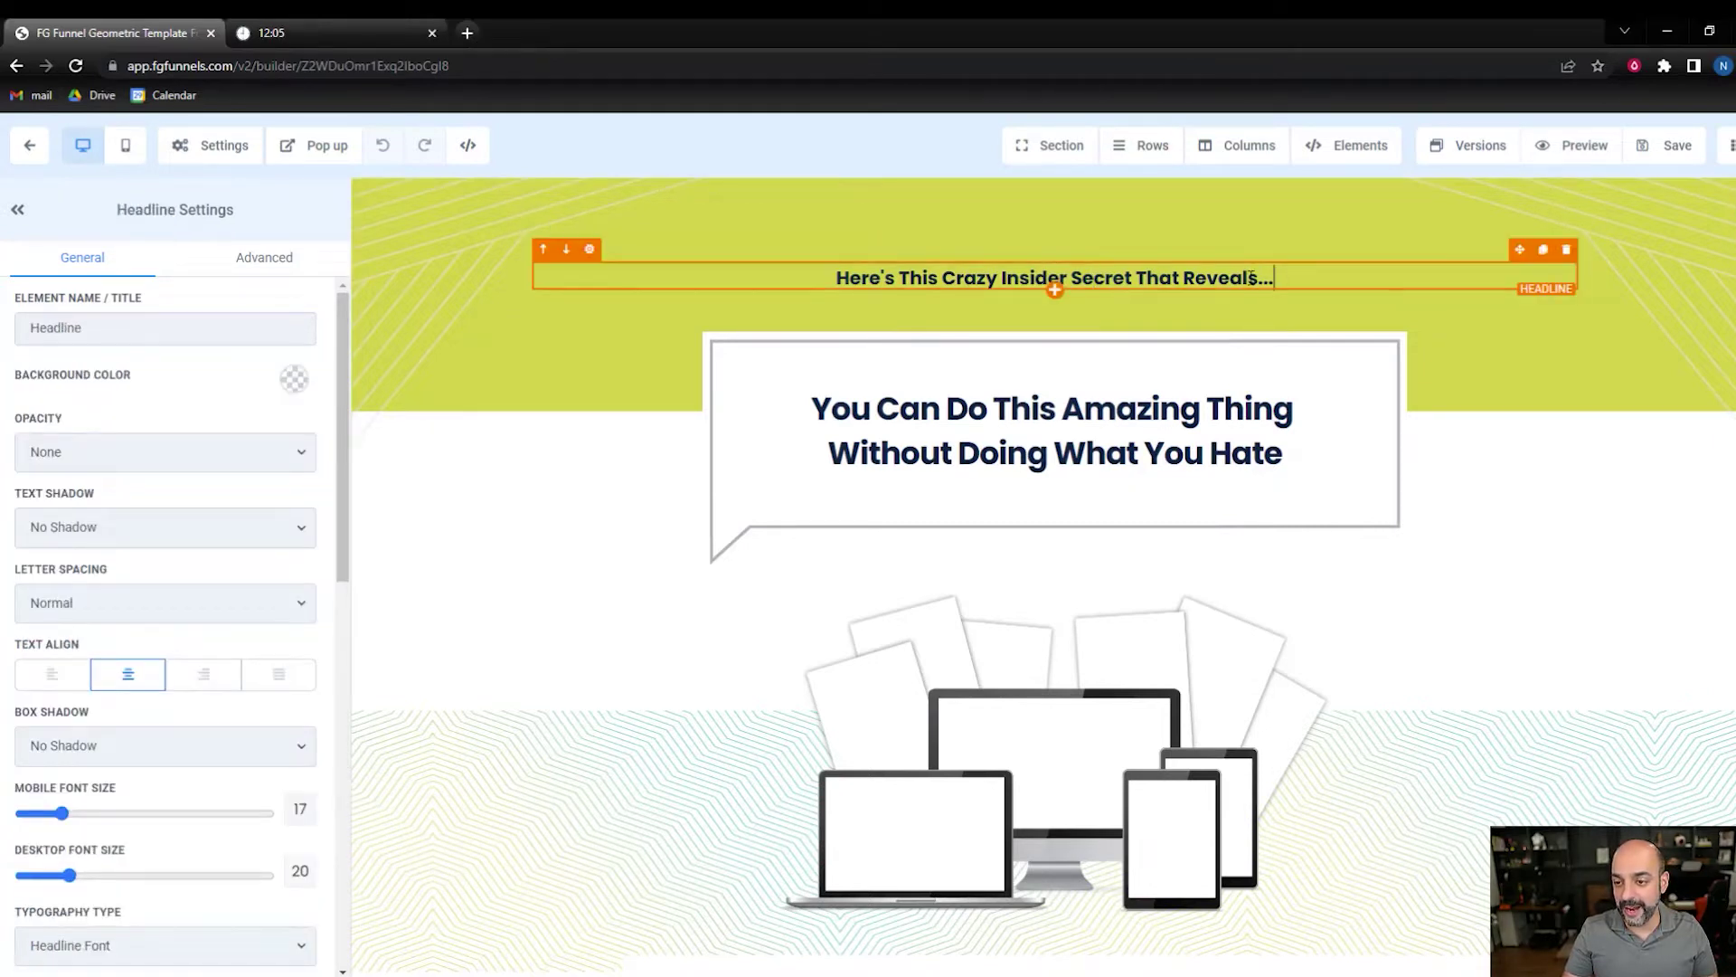
pyautogui.moveTo(1252, 278); pyautogui.dragTo(799, 271)
pyautogui.write('Tired of wasting time and money on Facebook Ads?')
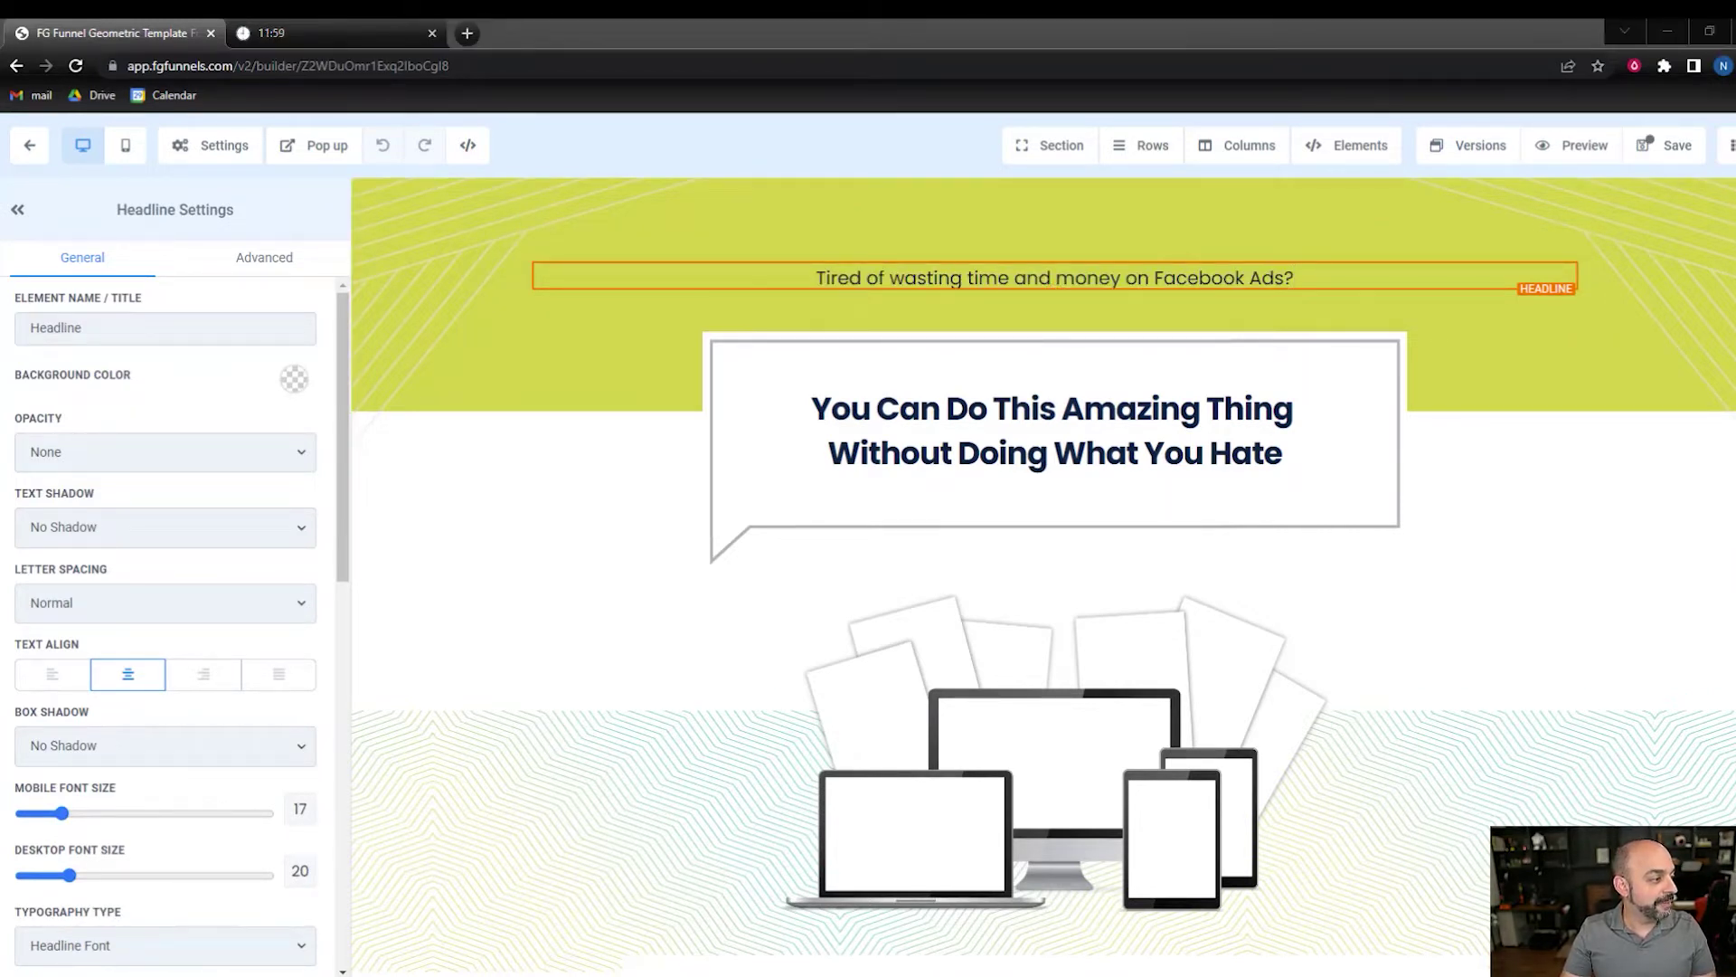
pyautogui.click(1311, 435)
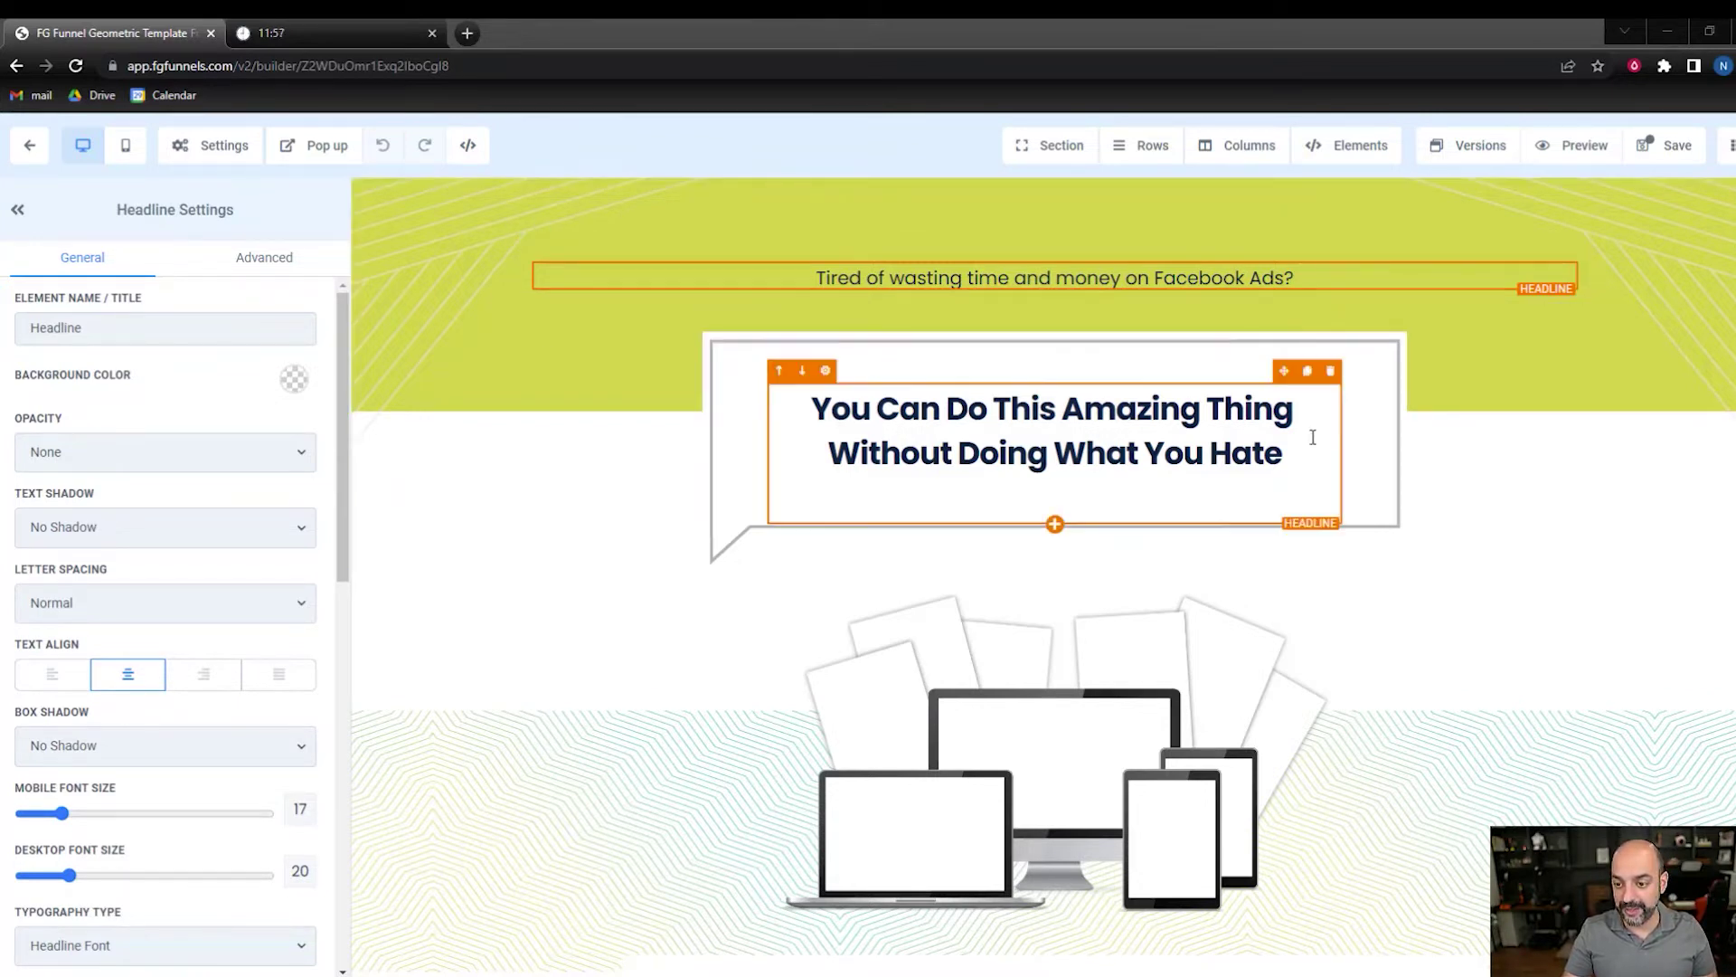
pyautogui.moveTo(1295, 457); pyautogui.dragTo(803, 420)
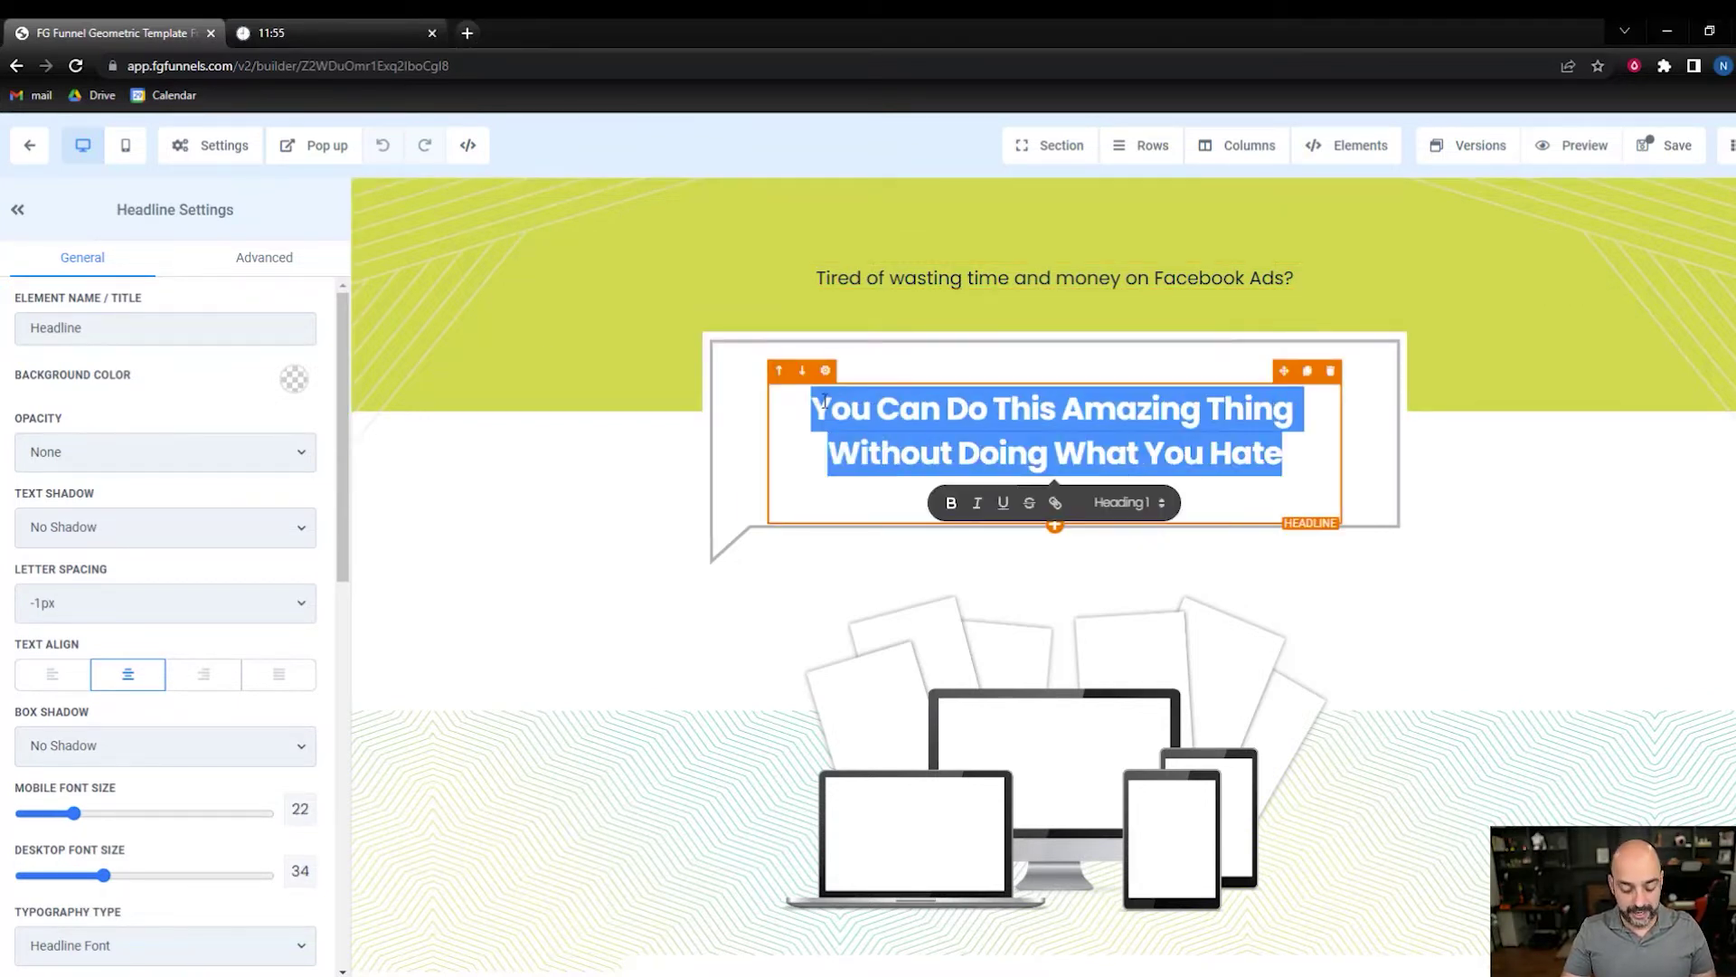
pyautogui.write('Steal my high converting Facebook ad templates for free! I’ve tested them all and they work like a charm. You’ll get more leads and sales in no time.')
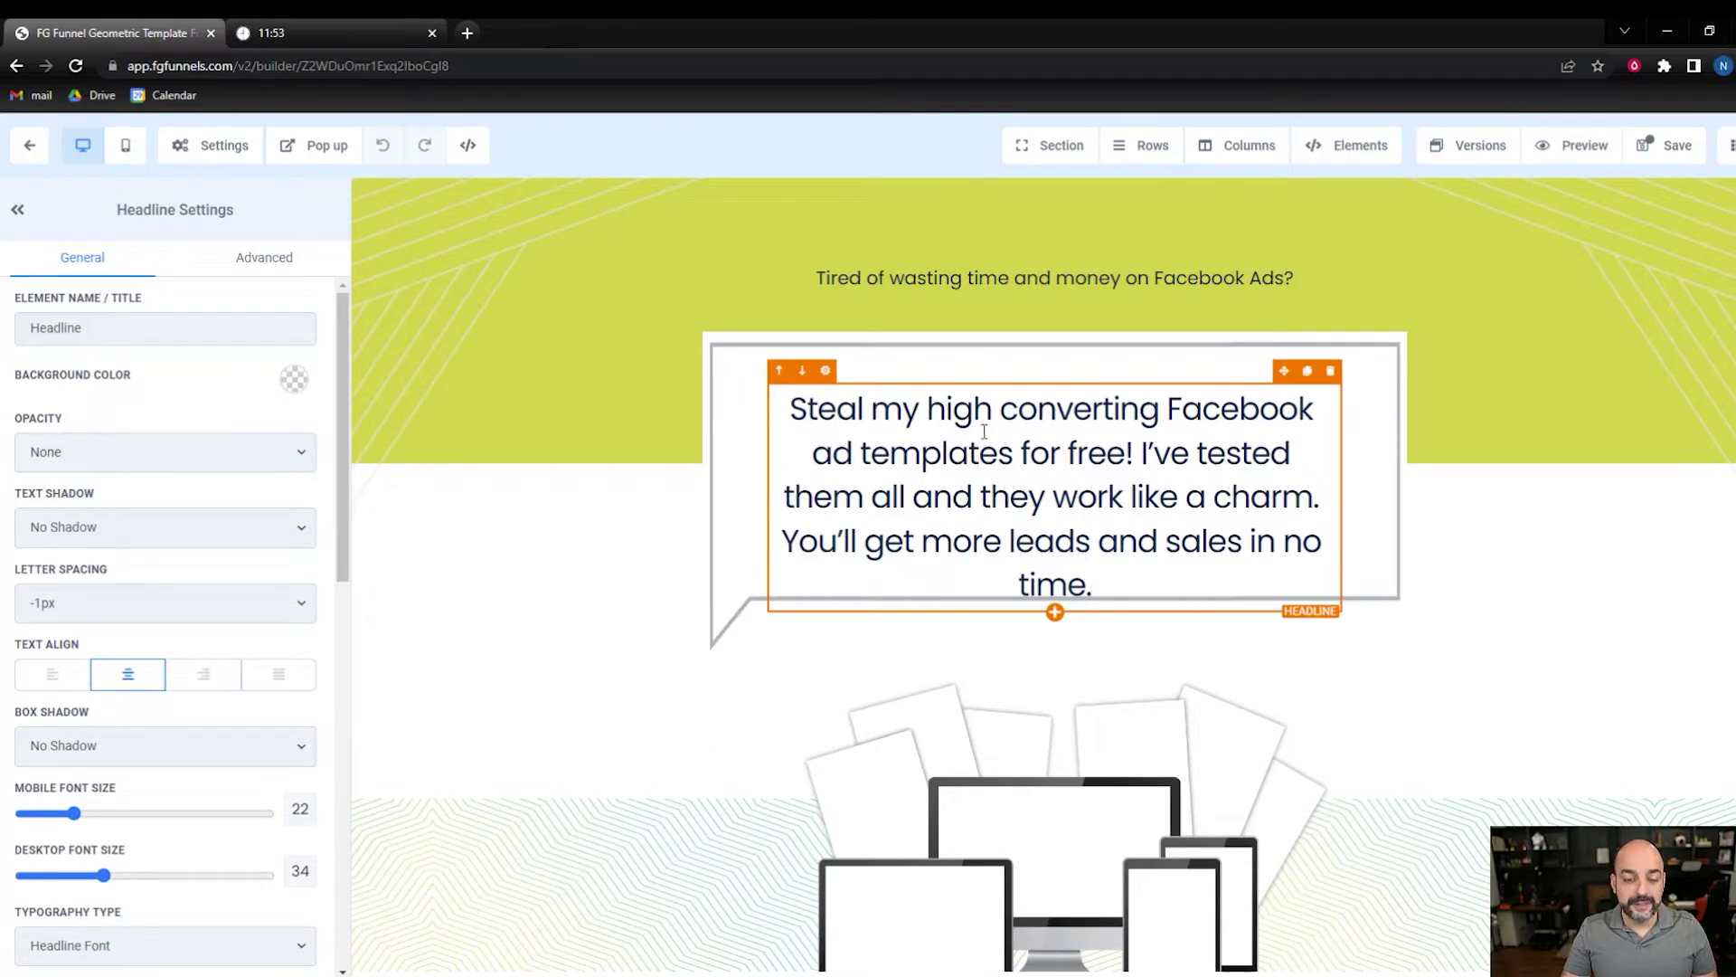
# - Replace the device mockup image with an Image element showing mockup.png from the media library
pyautogui.scroll(-3, 1038, 480)
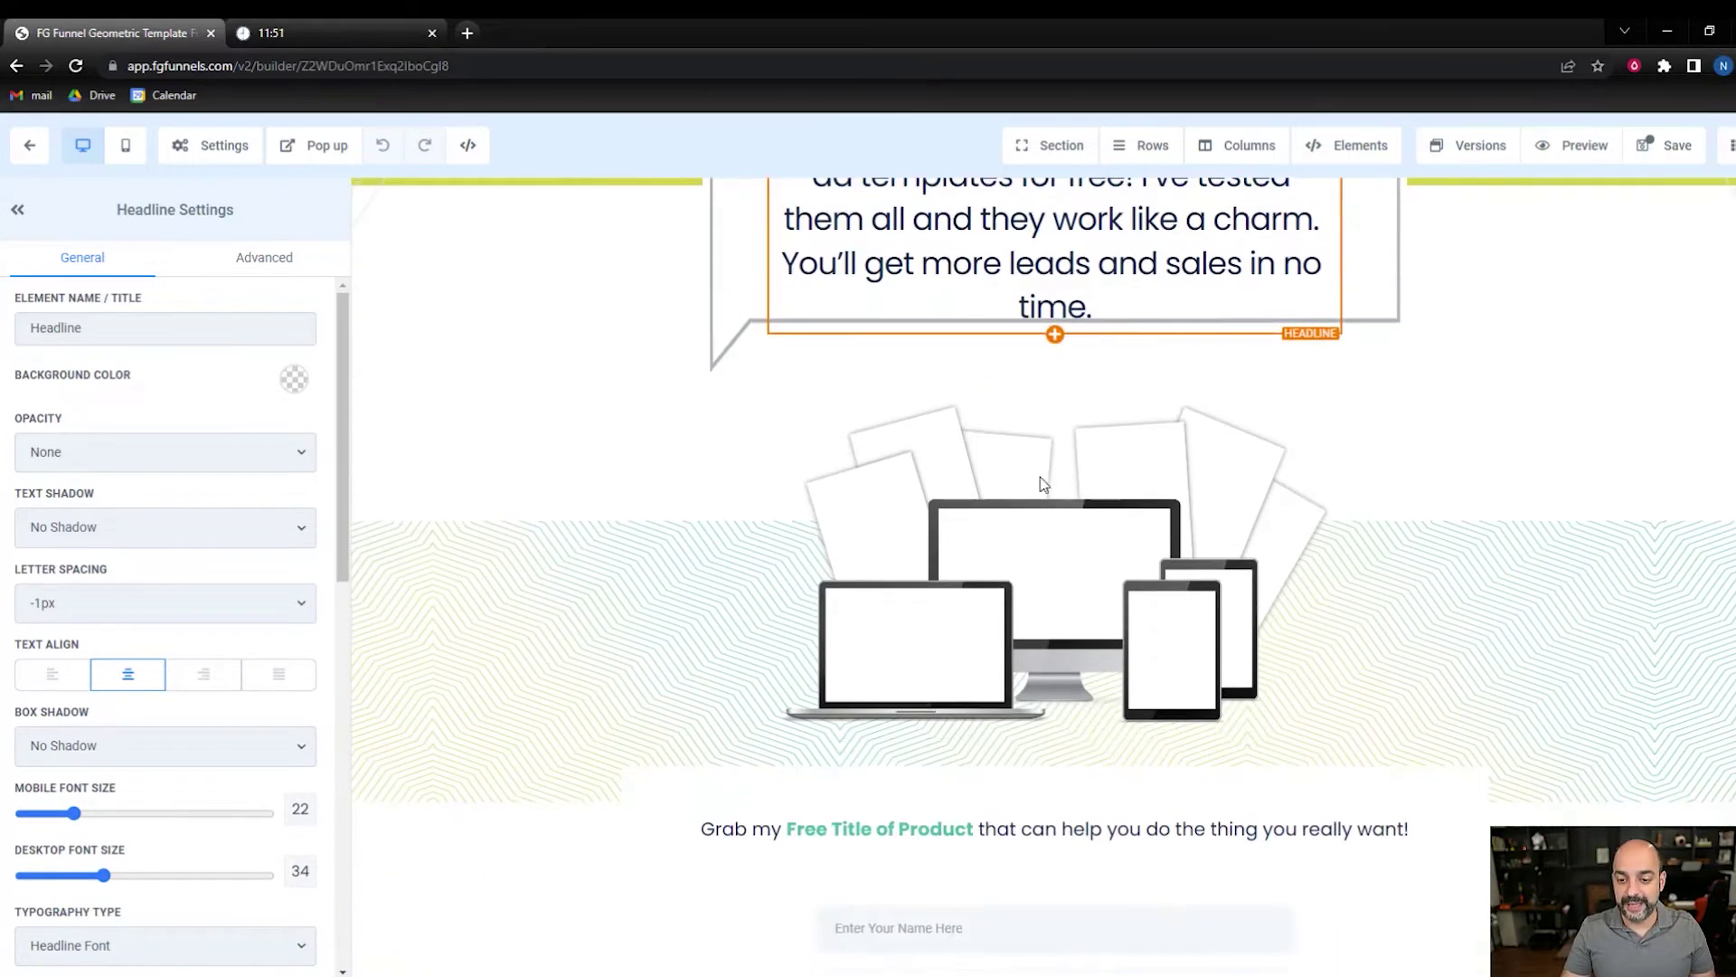
pyautogui.click(1051, 485)
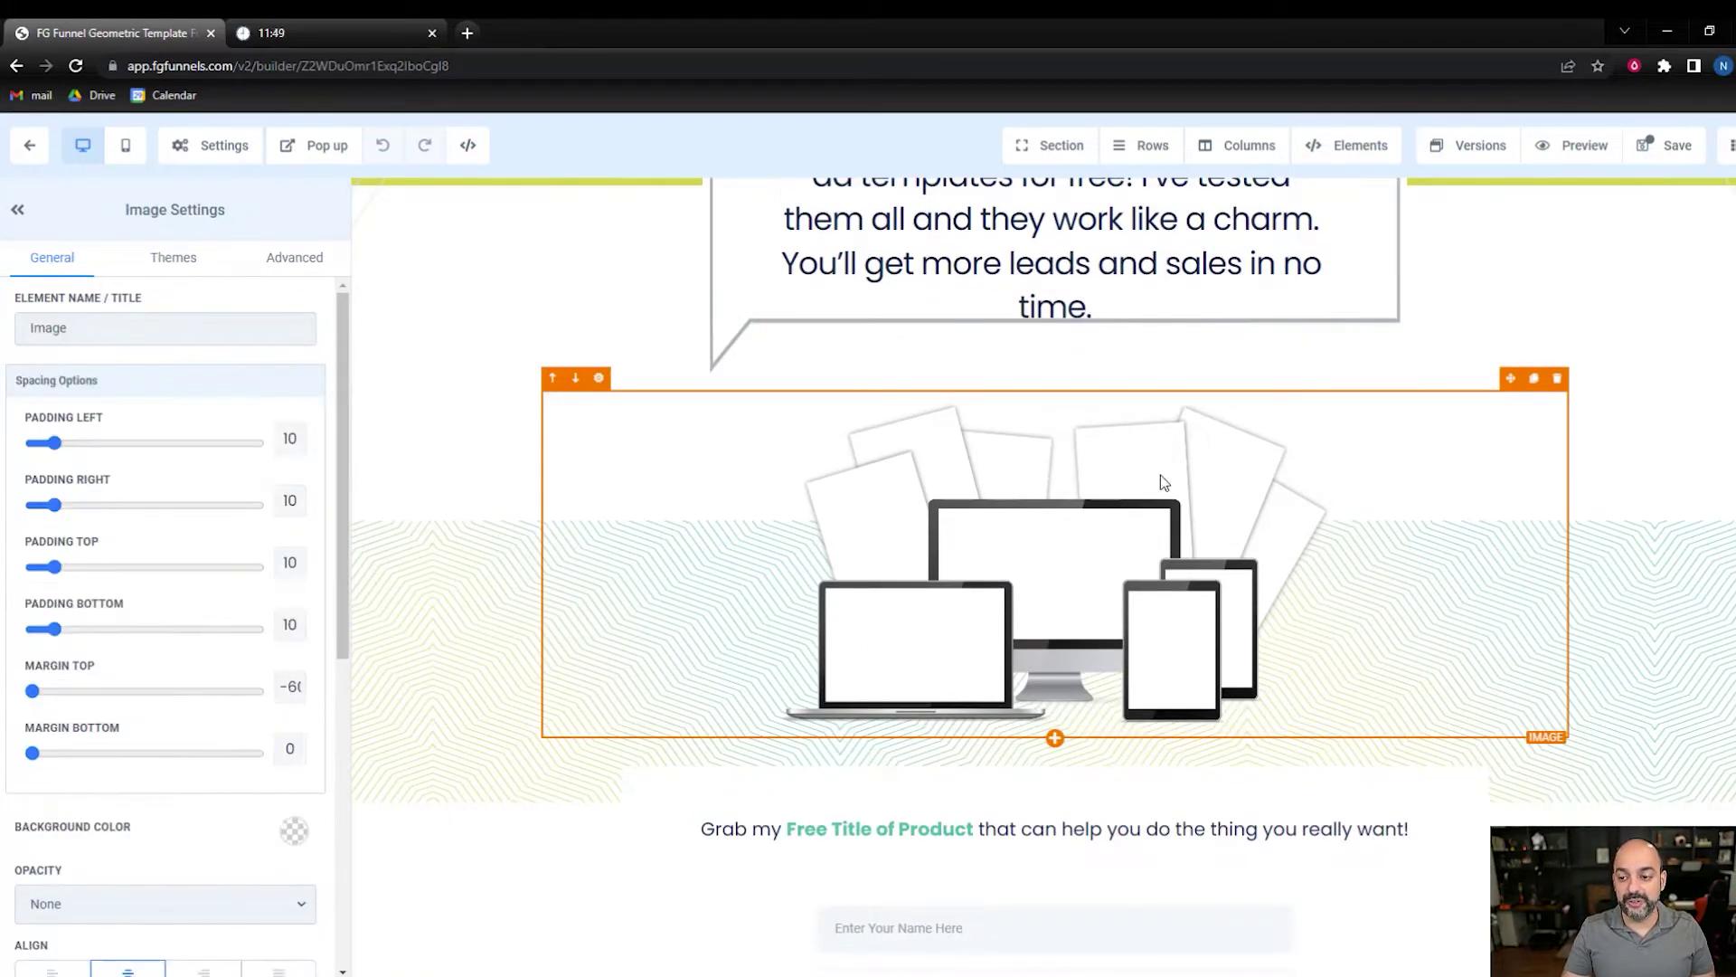
pyautogui.click(1556, 379)
pyautogui.click(1058, 490)
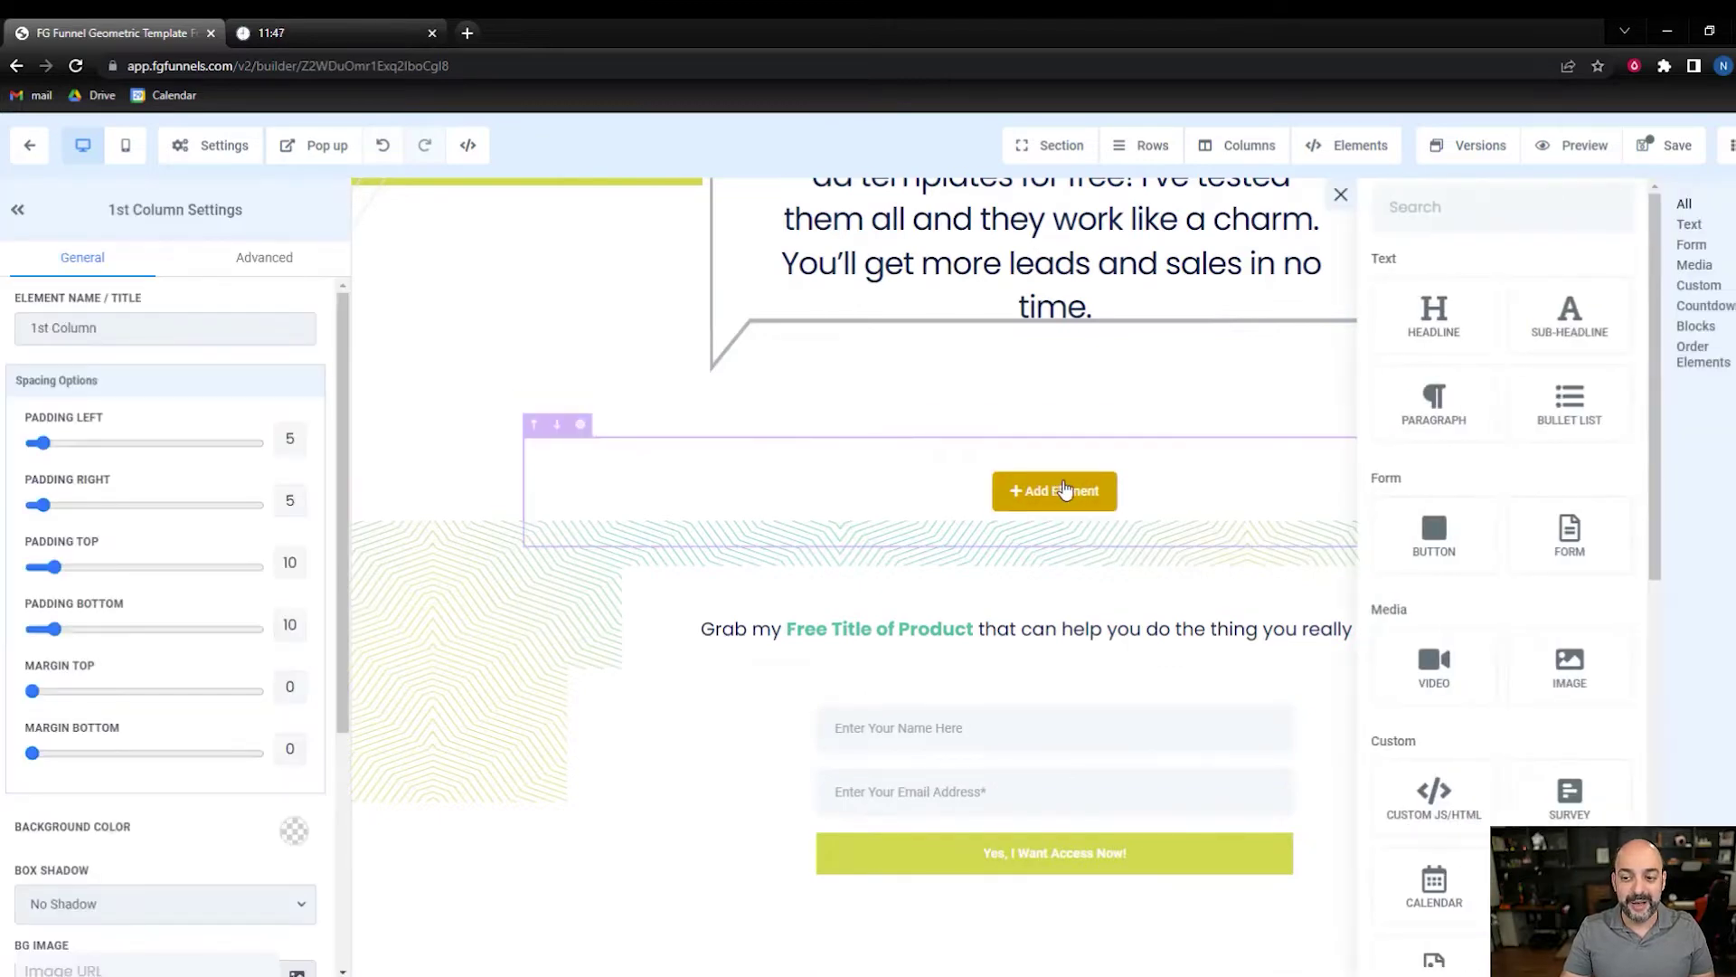
pyautogui.click(1569, 667)
pyautogui.scroll(-5, 246, 588)
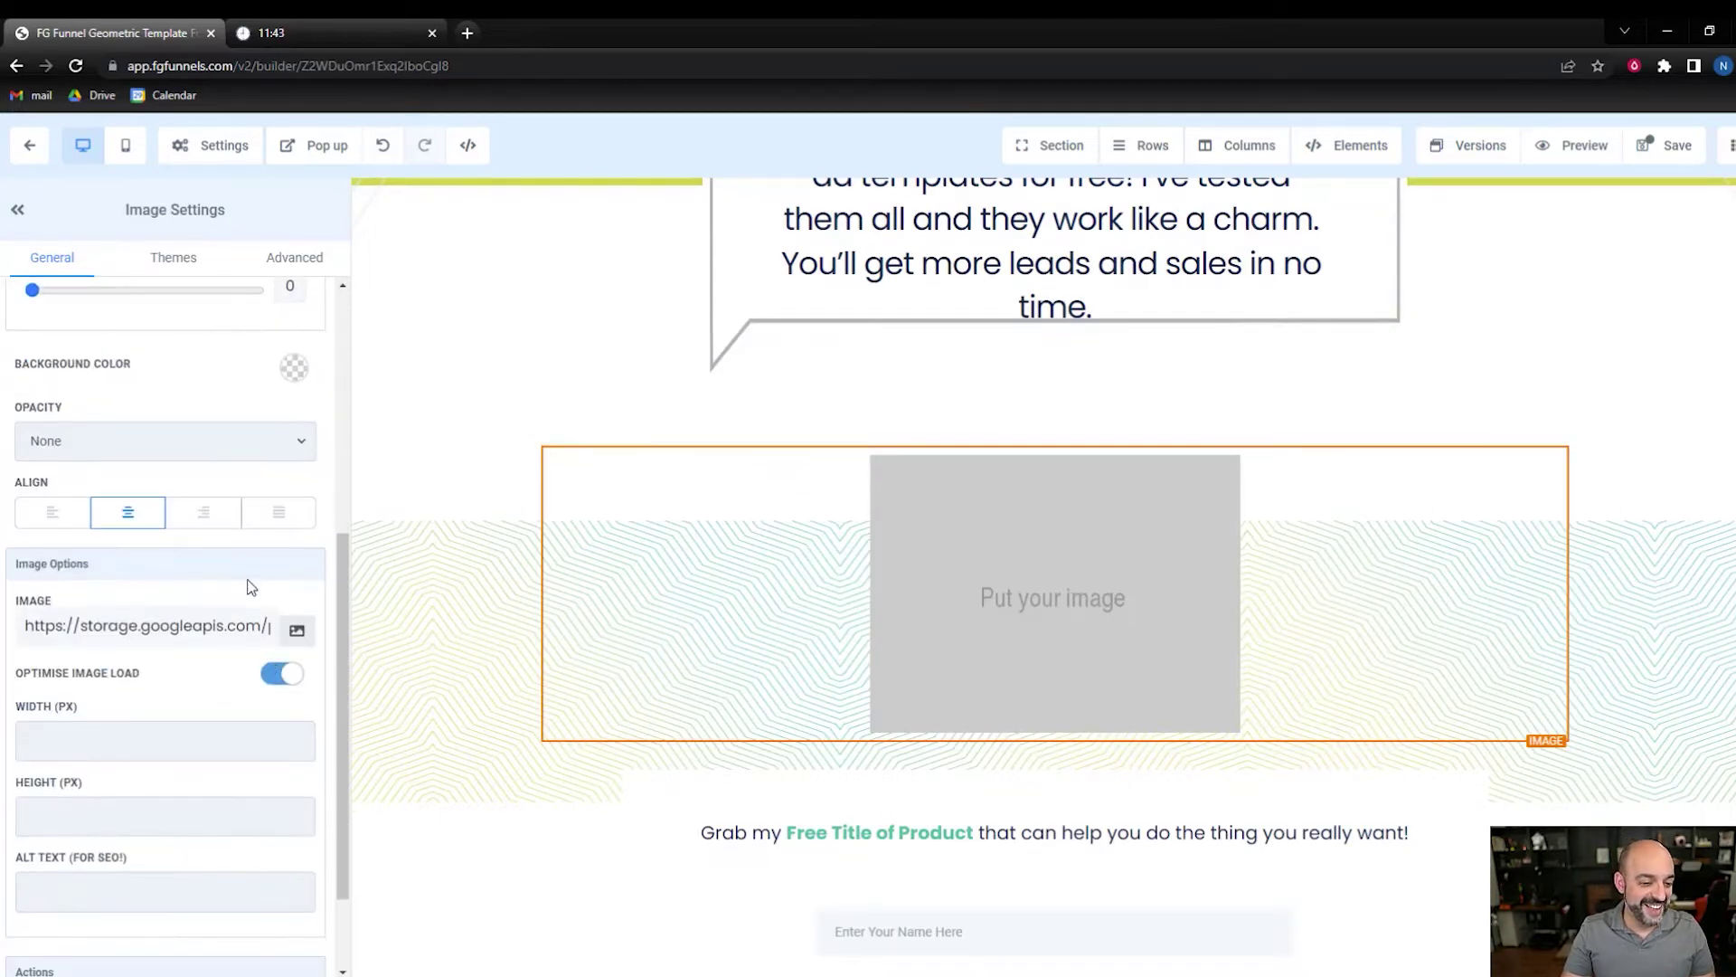
pyautogui.click(300, 631)
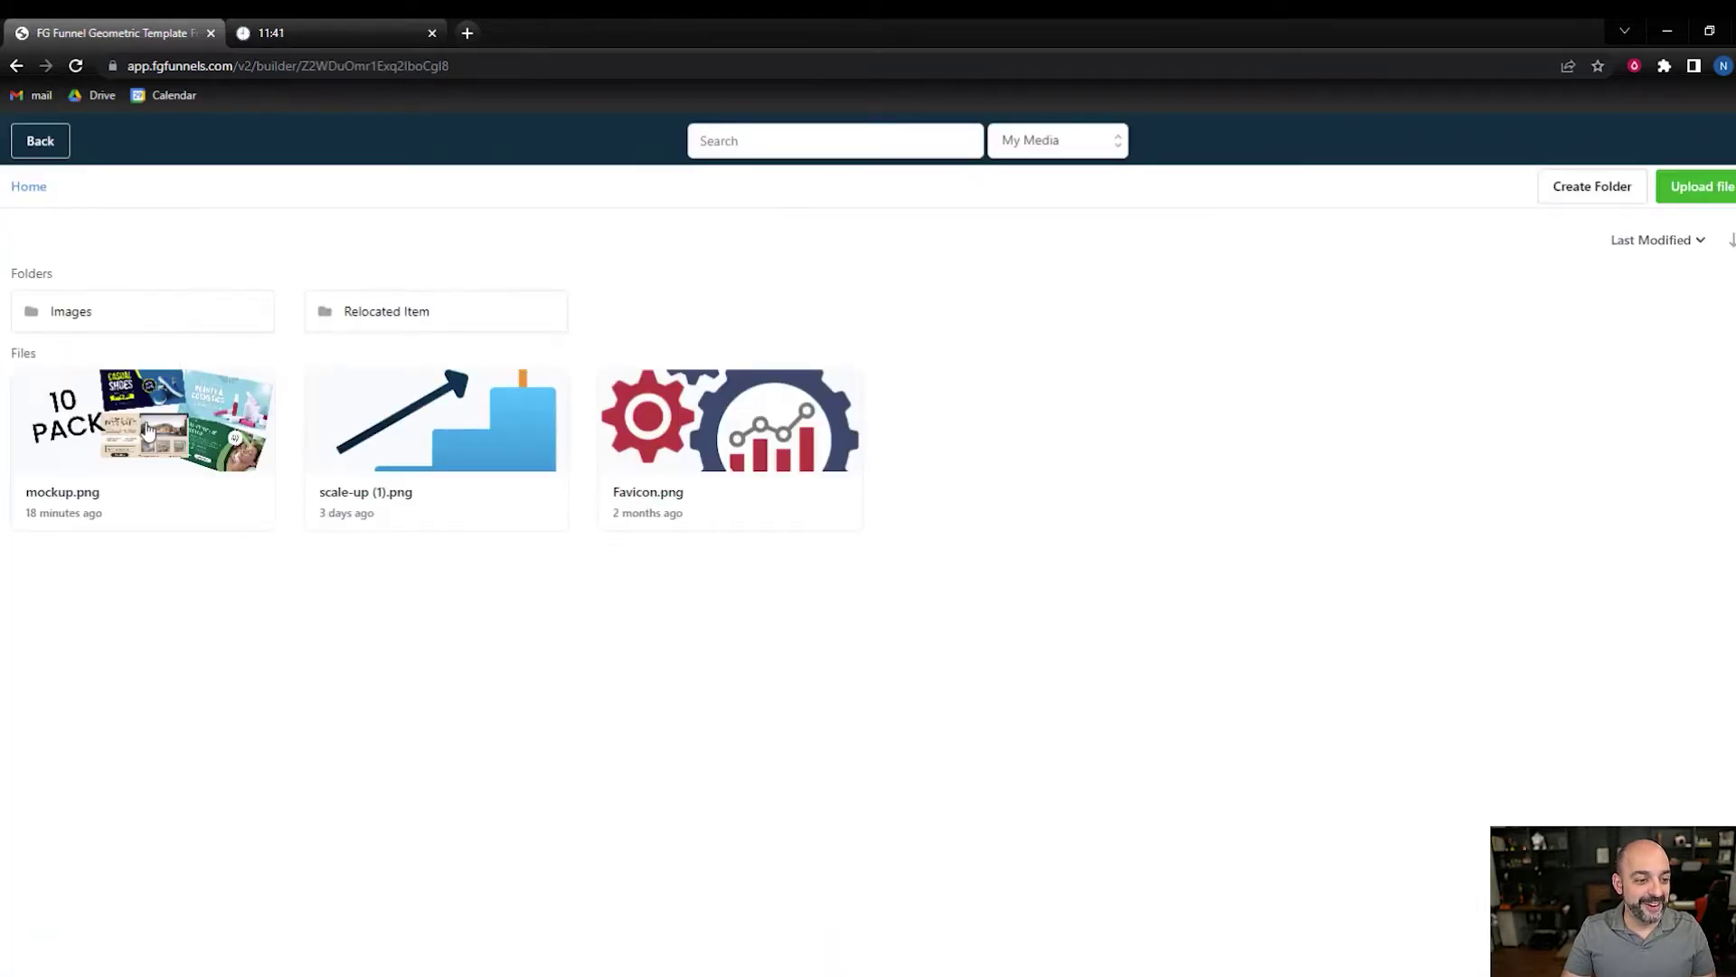
pyautogui.click(148, 431)
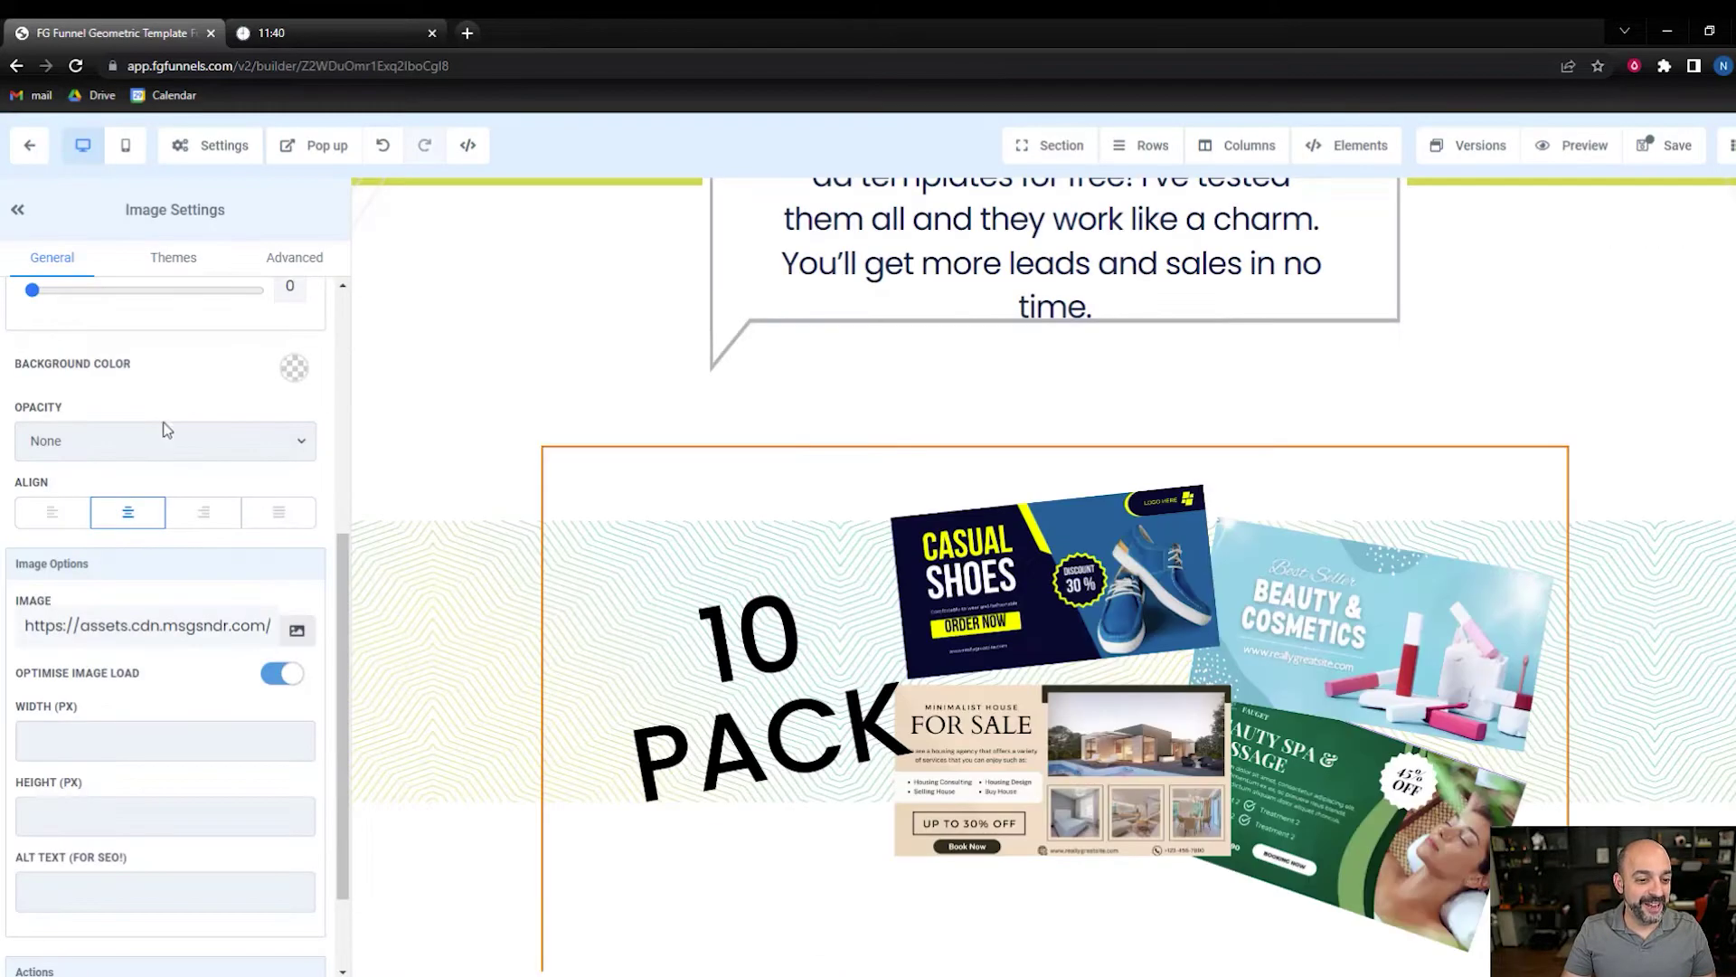
pyautogui.click(470, 617)
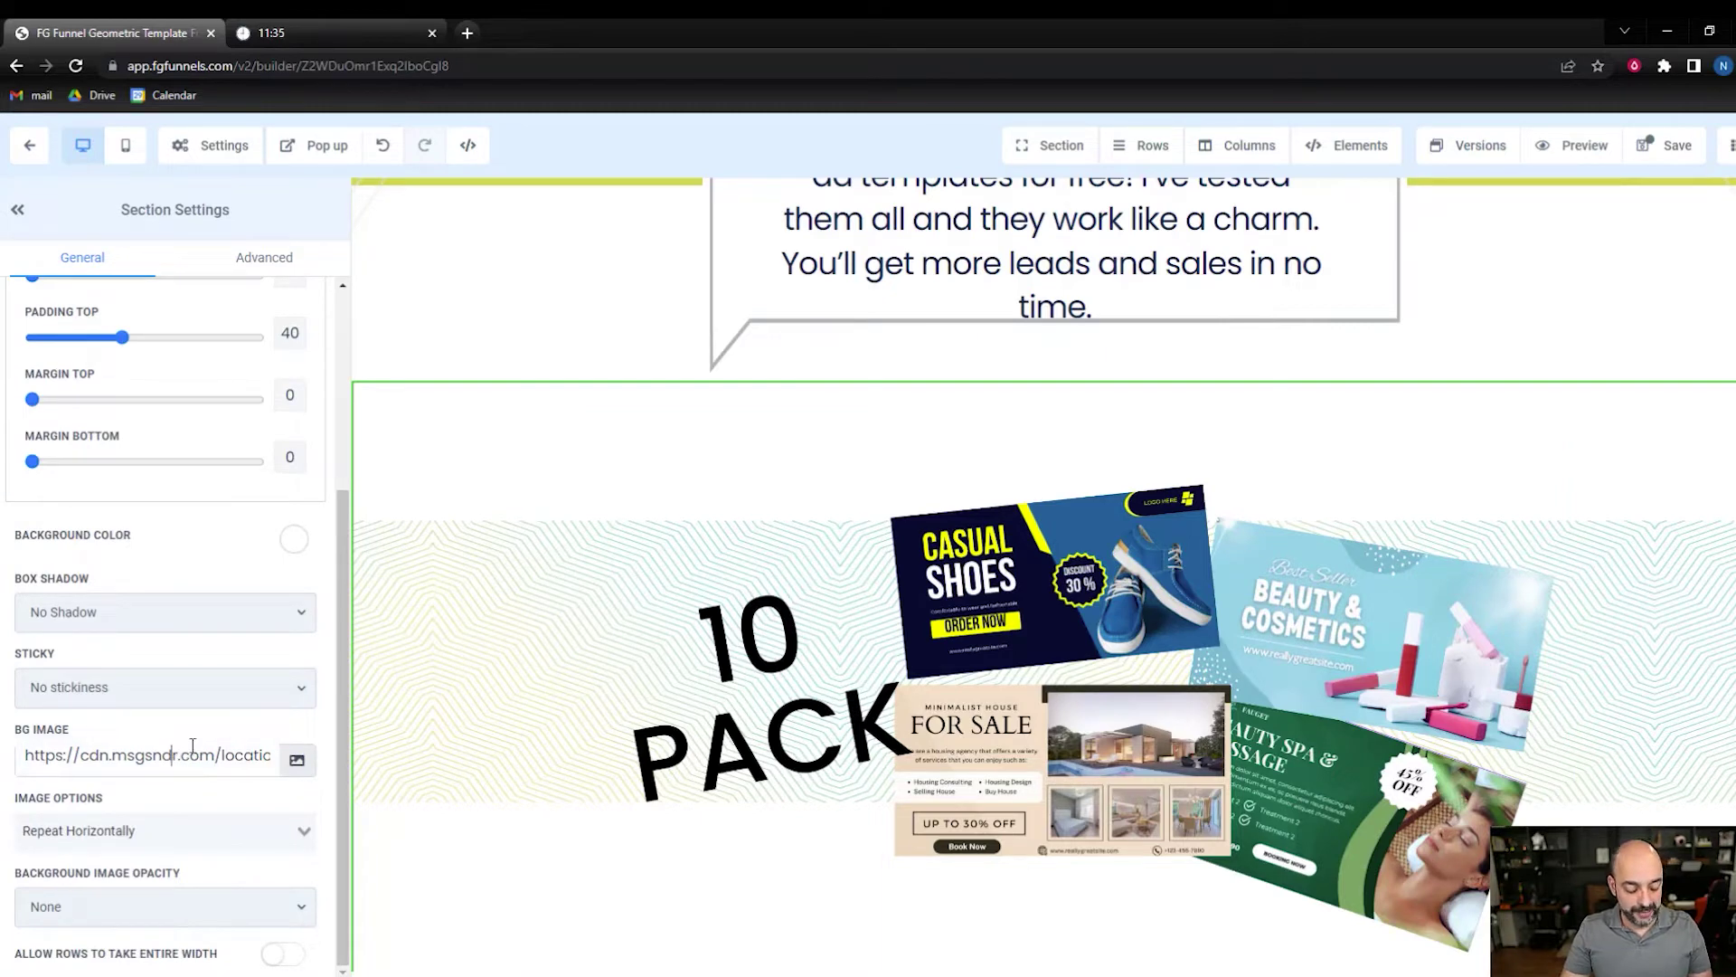
# - Clear the section's BG Image URL to remove the patterned background
pyautogui.tripleClick(192, 745)
pyautogui.press('BackSpace')
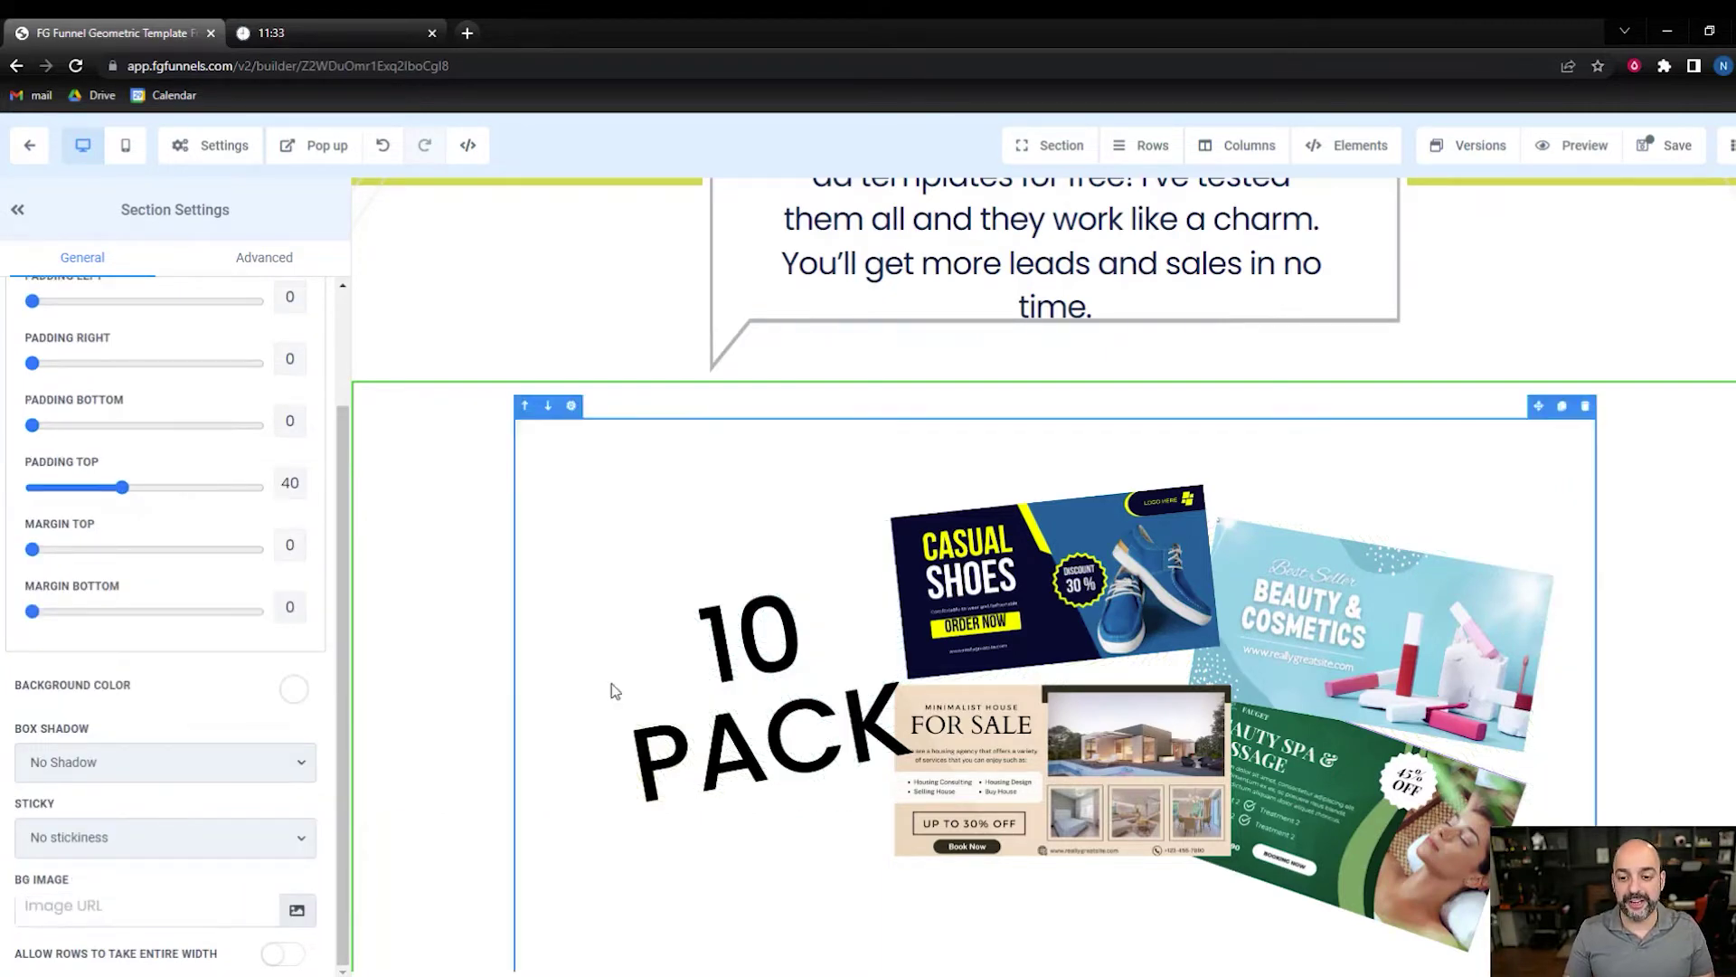
pyautogui.scroll(-3, 1256, 546)
pyautogui.scroll(3, 1235, 529)
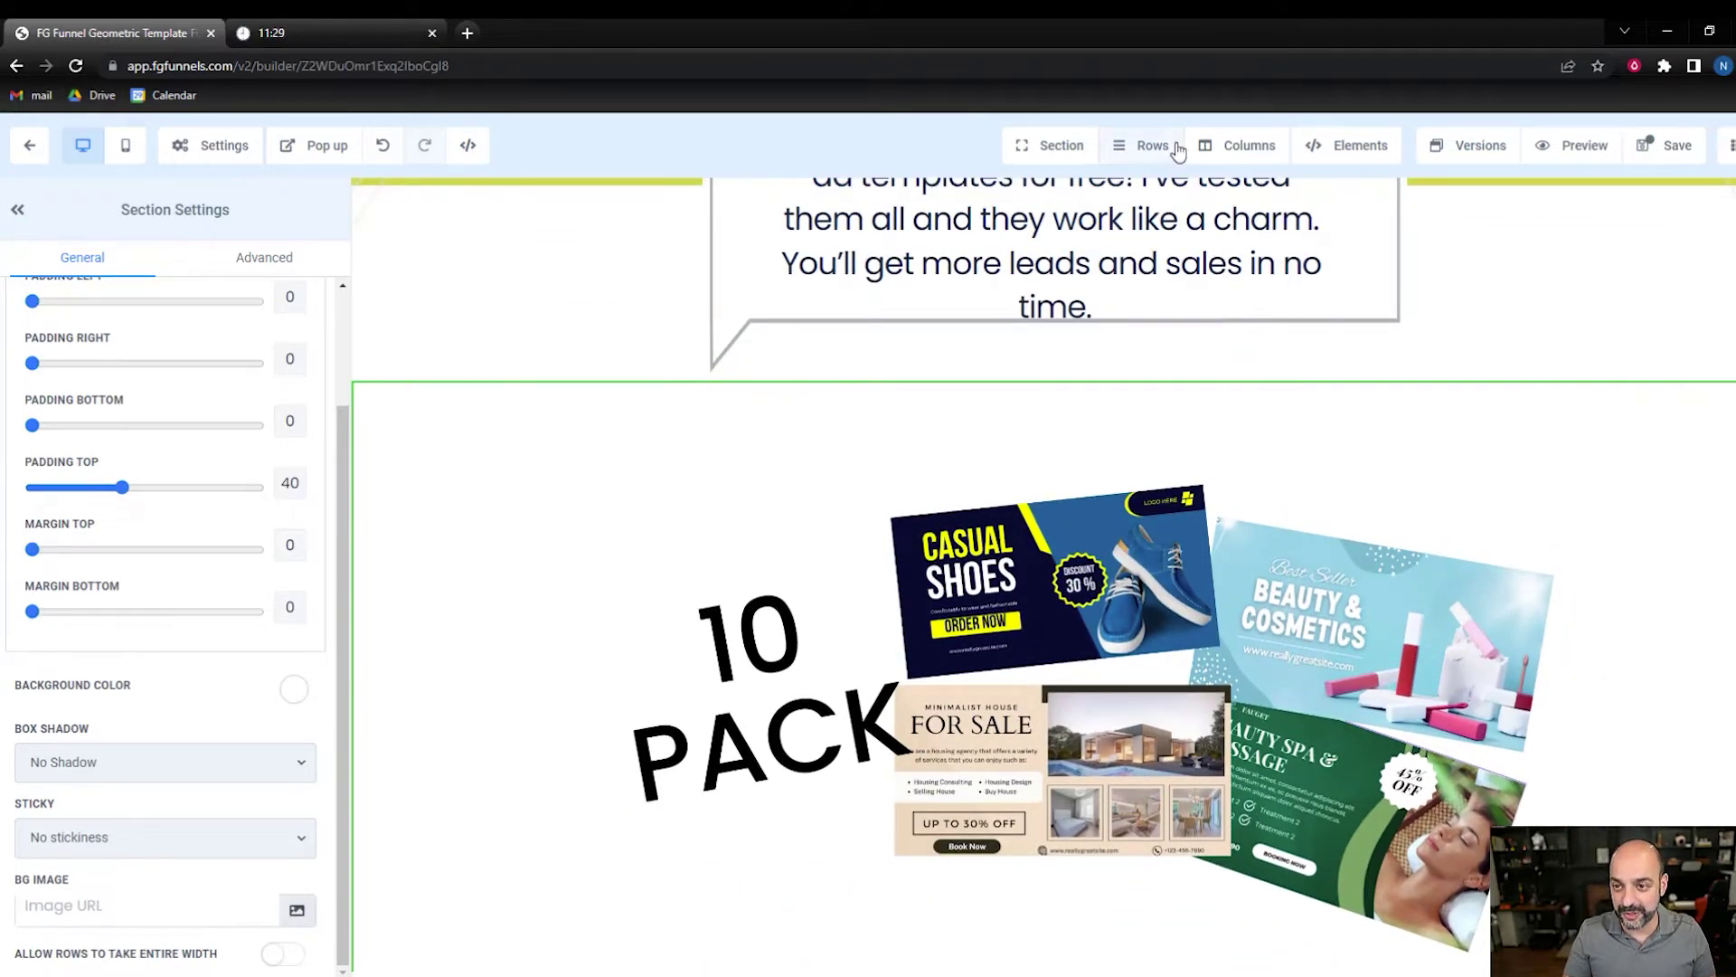
# - Add a two-column row with the image on the left and the headline and opt-in form on the right
pyautogui.click(1147, 144)
pyautogui.moveTo(1577, 337); pyautogui.dragTo(1040, 622)
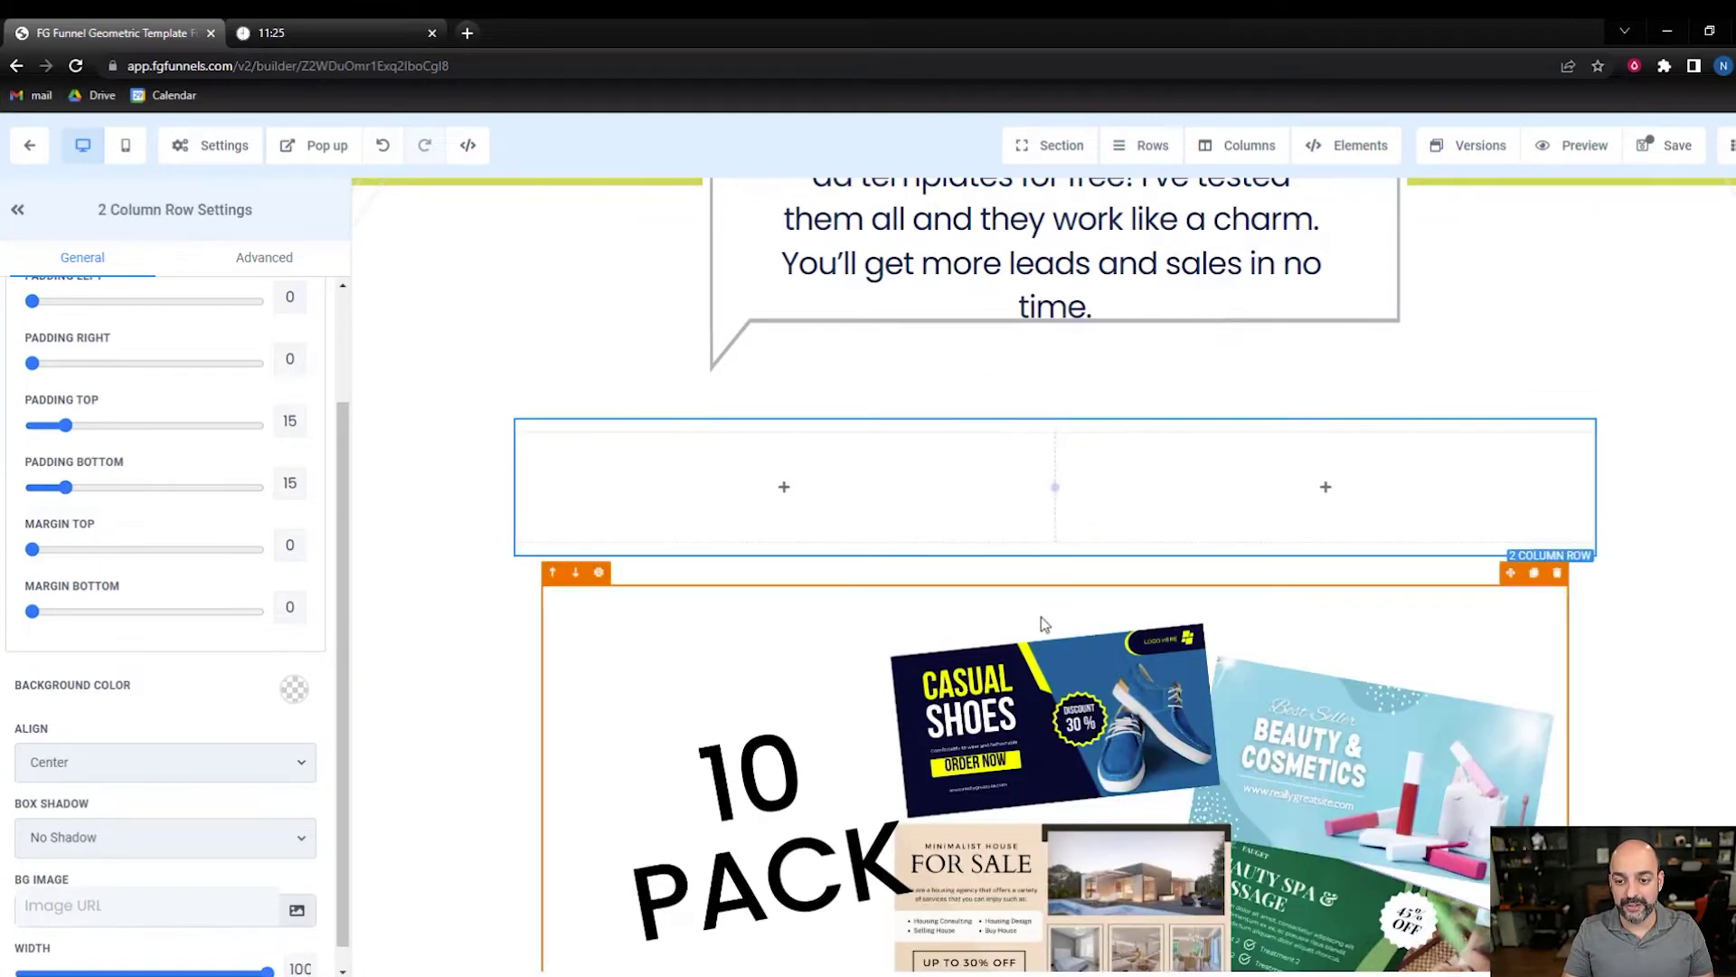
pyautogui.moveTo(1533, 572); pyautogui.dragTo(918, 449)
pyautogui.scroll(-2, 1085, 687)
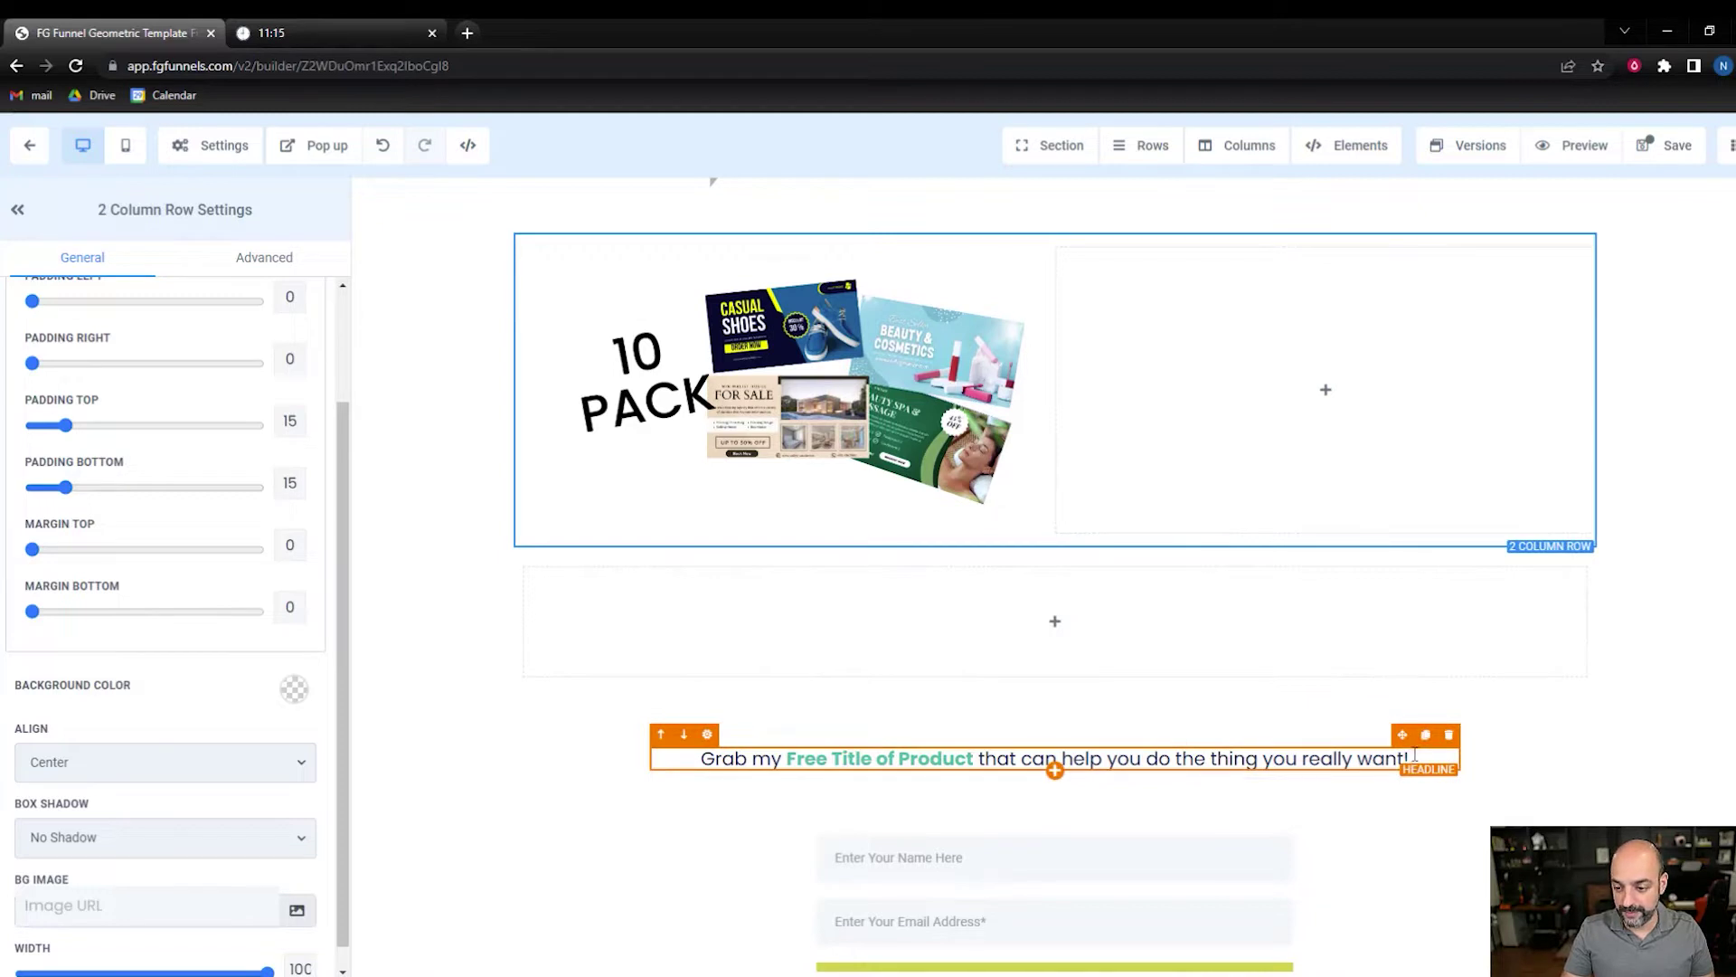
pyautogui.moveTo(1402, 734); pyautogui.dragTo(1421, 348)
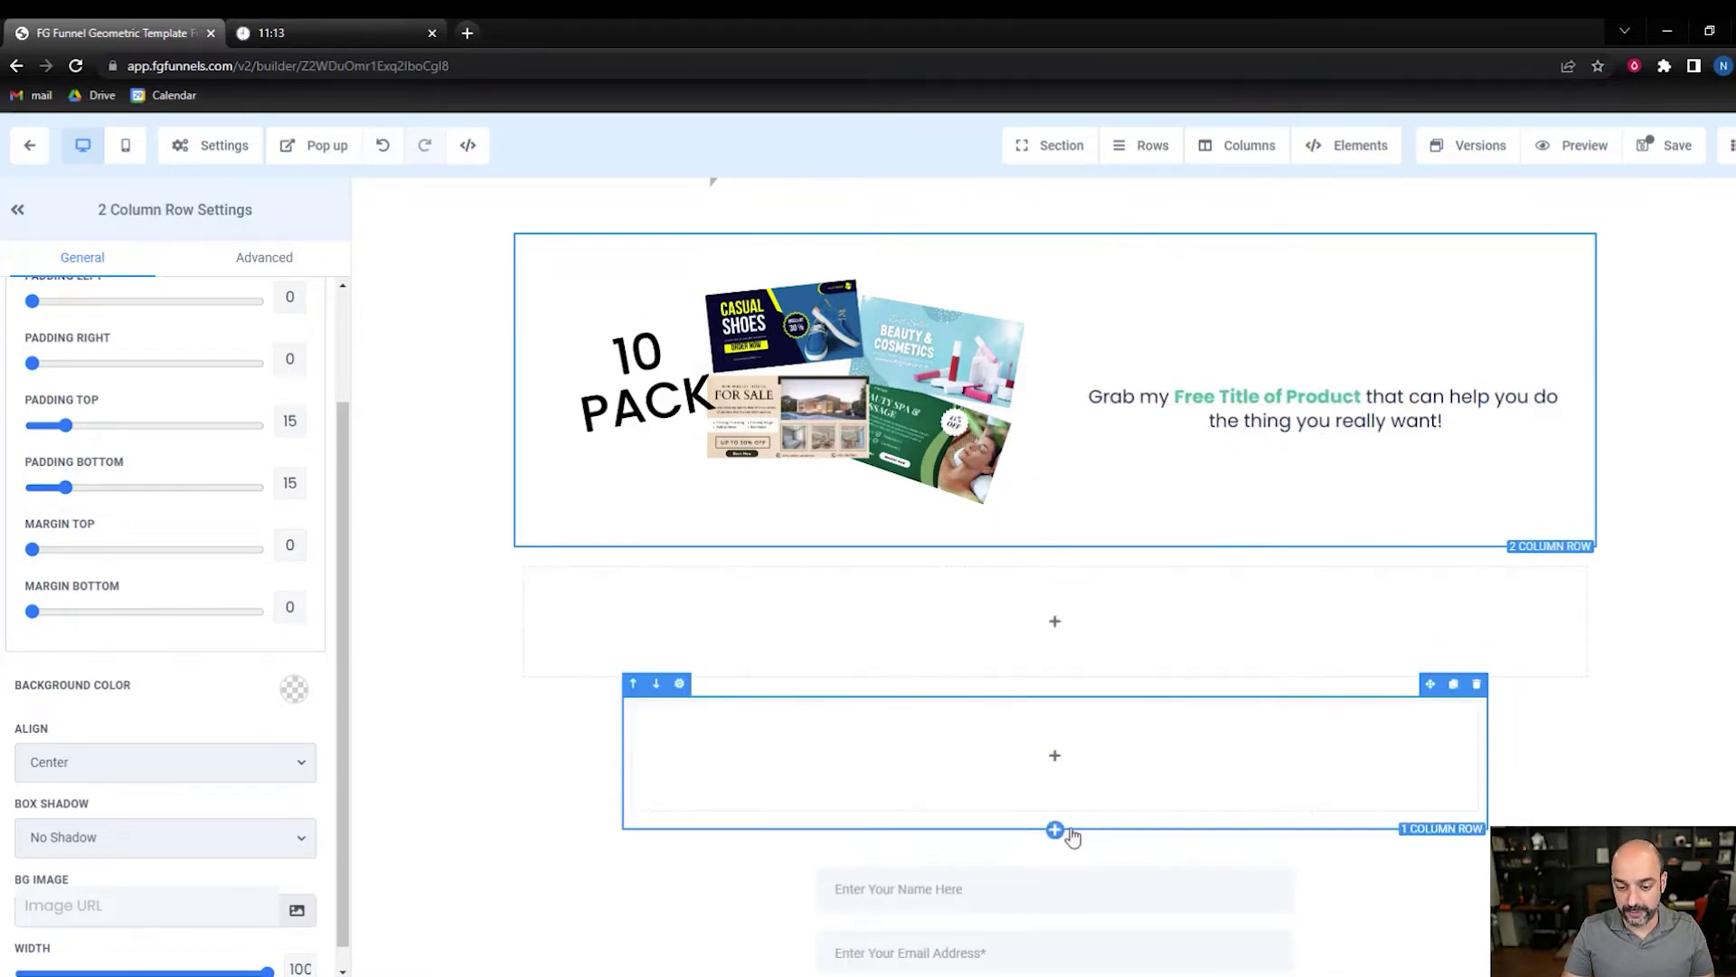
pyautogui.moveTo(1259, 828); pyautogui.dragTo(1470, 388)
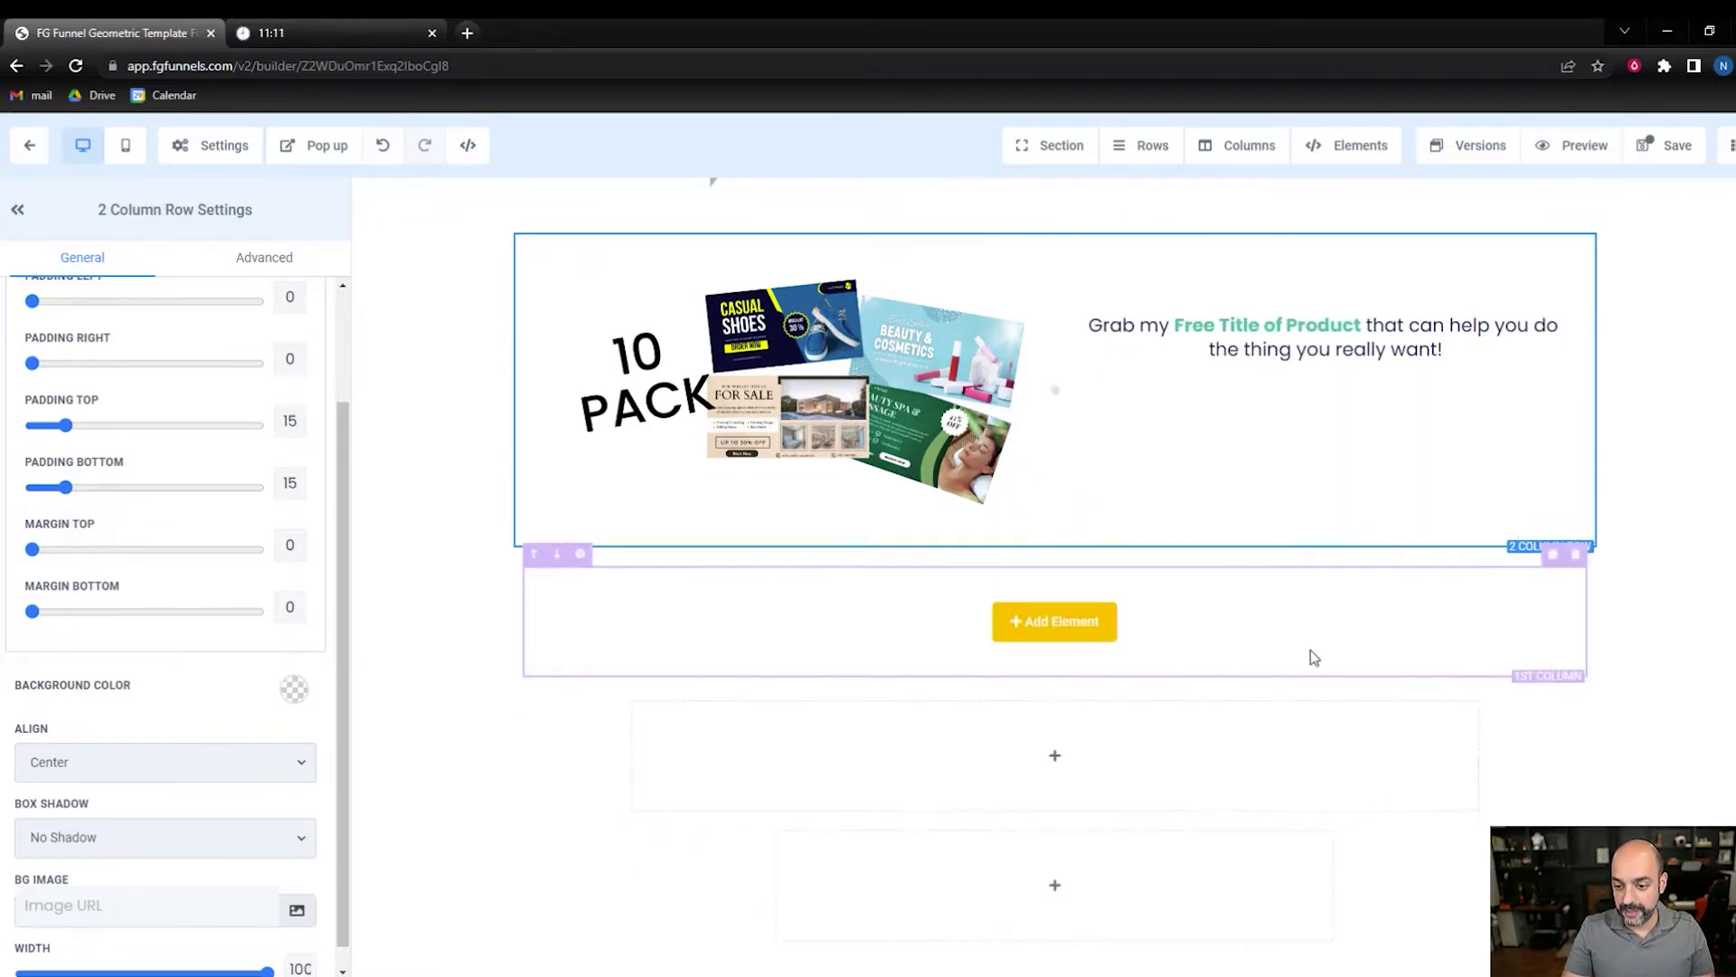
# - Delete the three empty leftover rows below the form
pyautogui.click(1576, 592)
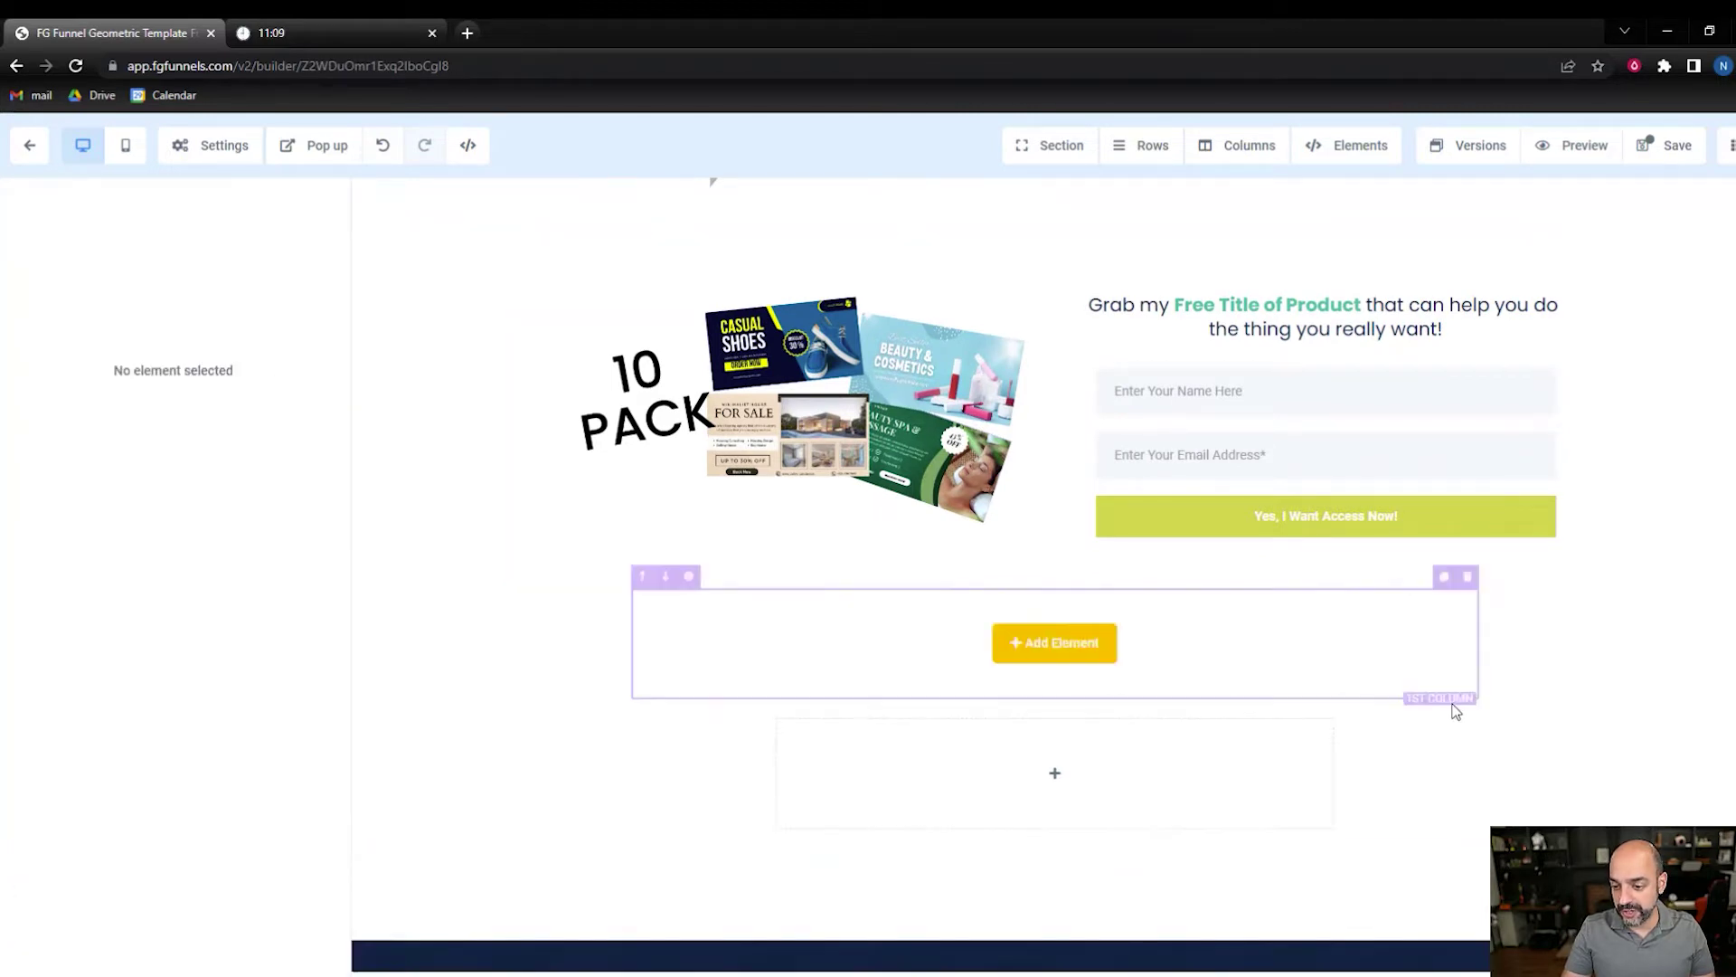
pyautogui.click(1471, 579)
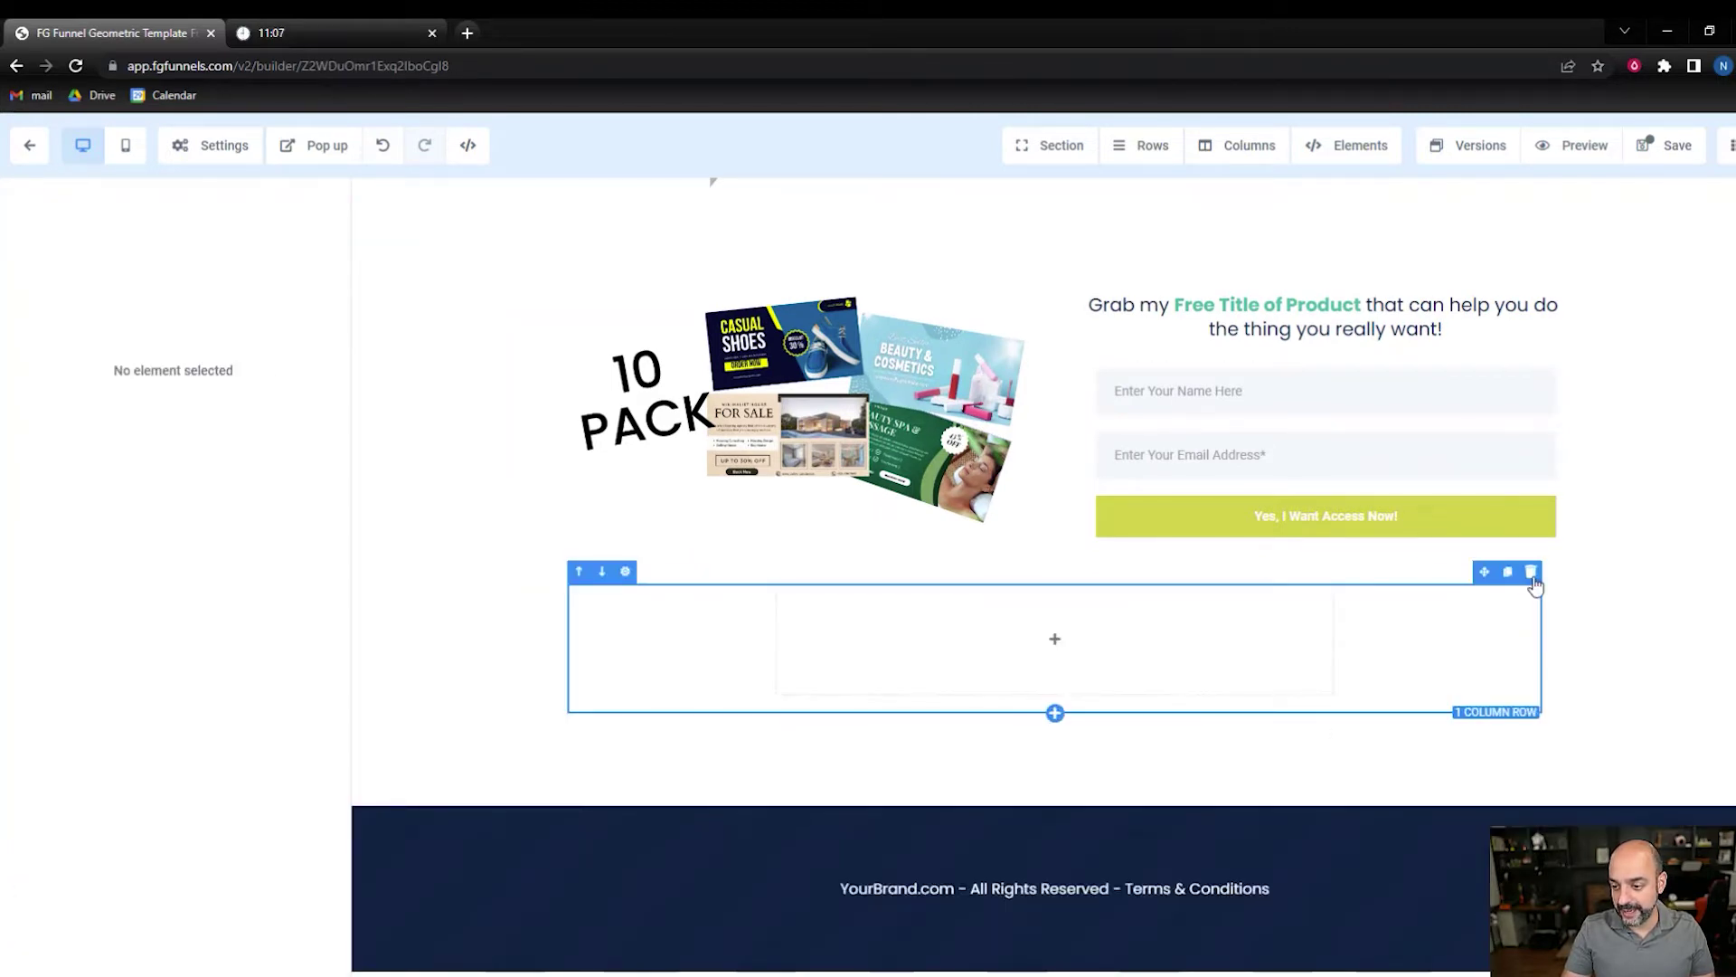
pyautogui.click(1531, 571)
pyautogui.click(1326, 445)
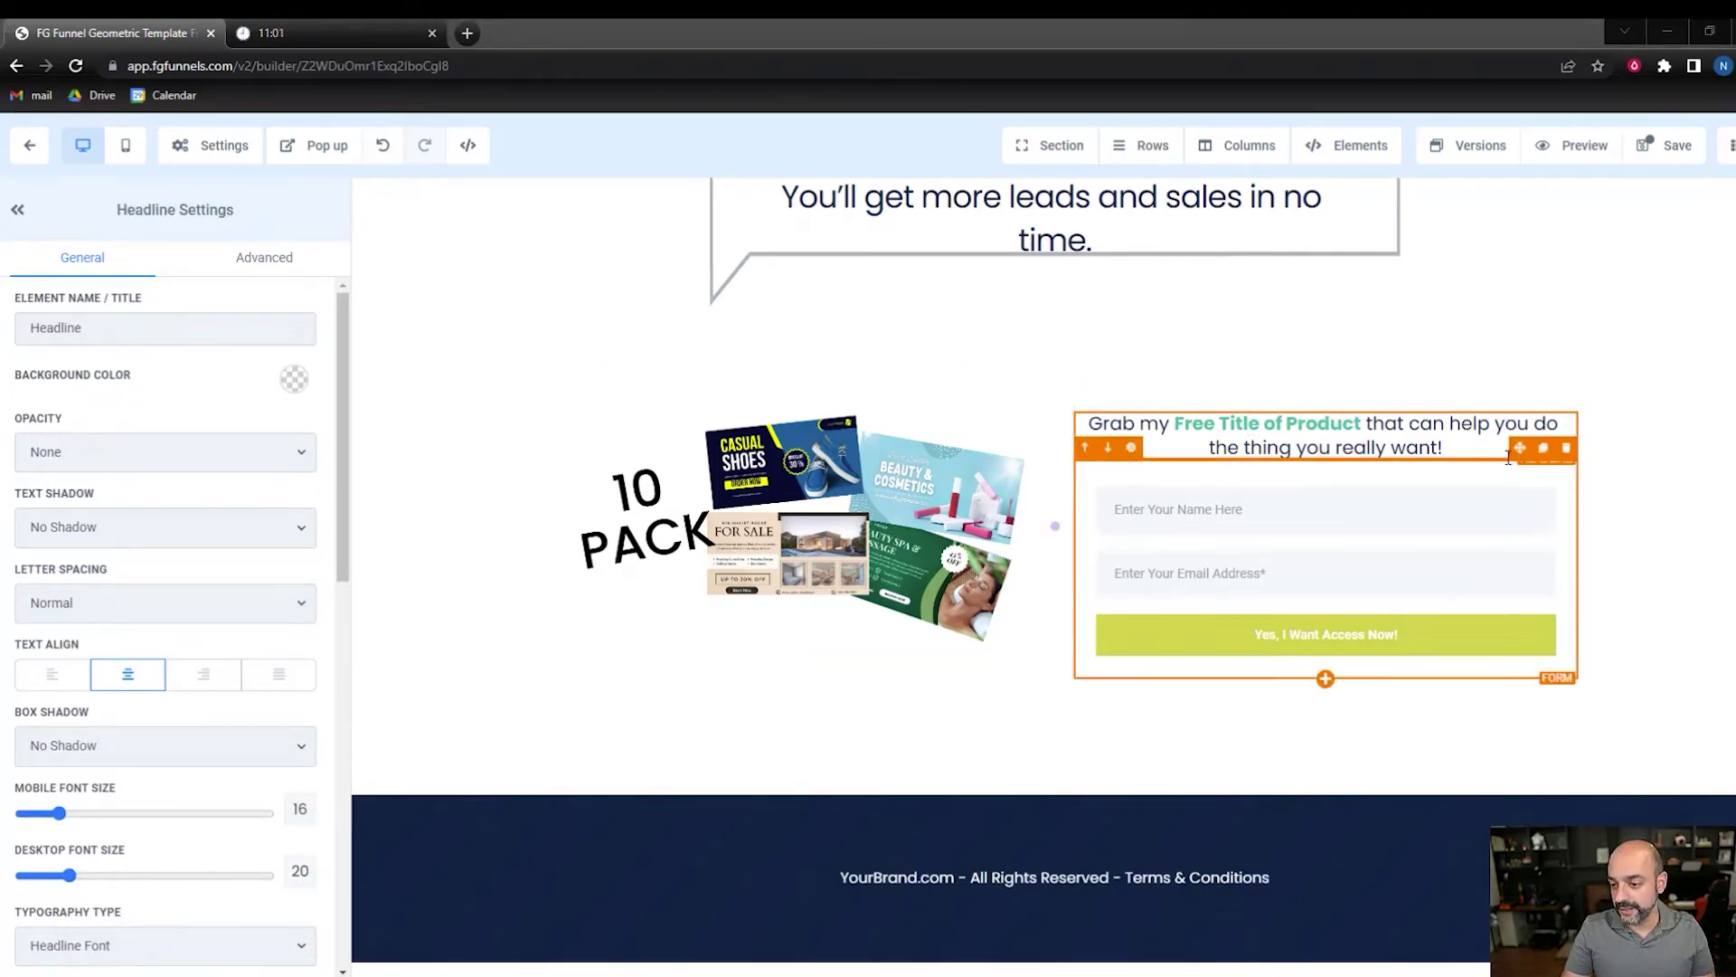
# - Paste 'Stop struggling with creating your own ads…' over the headline beside the image
pyautogui.moveTo(1442, 448); pyautogui.dragTo(1081, 417)
pyautogui.write('Stop struggling with creating your own ads from scratch. These templates will do all the hard work for you so you can focus on what’s important – making more money.')
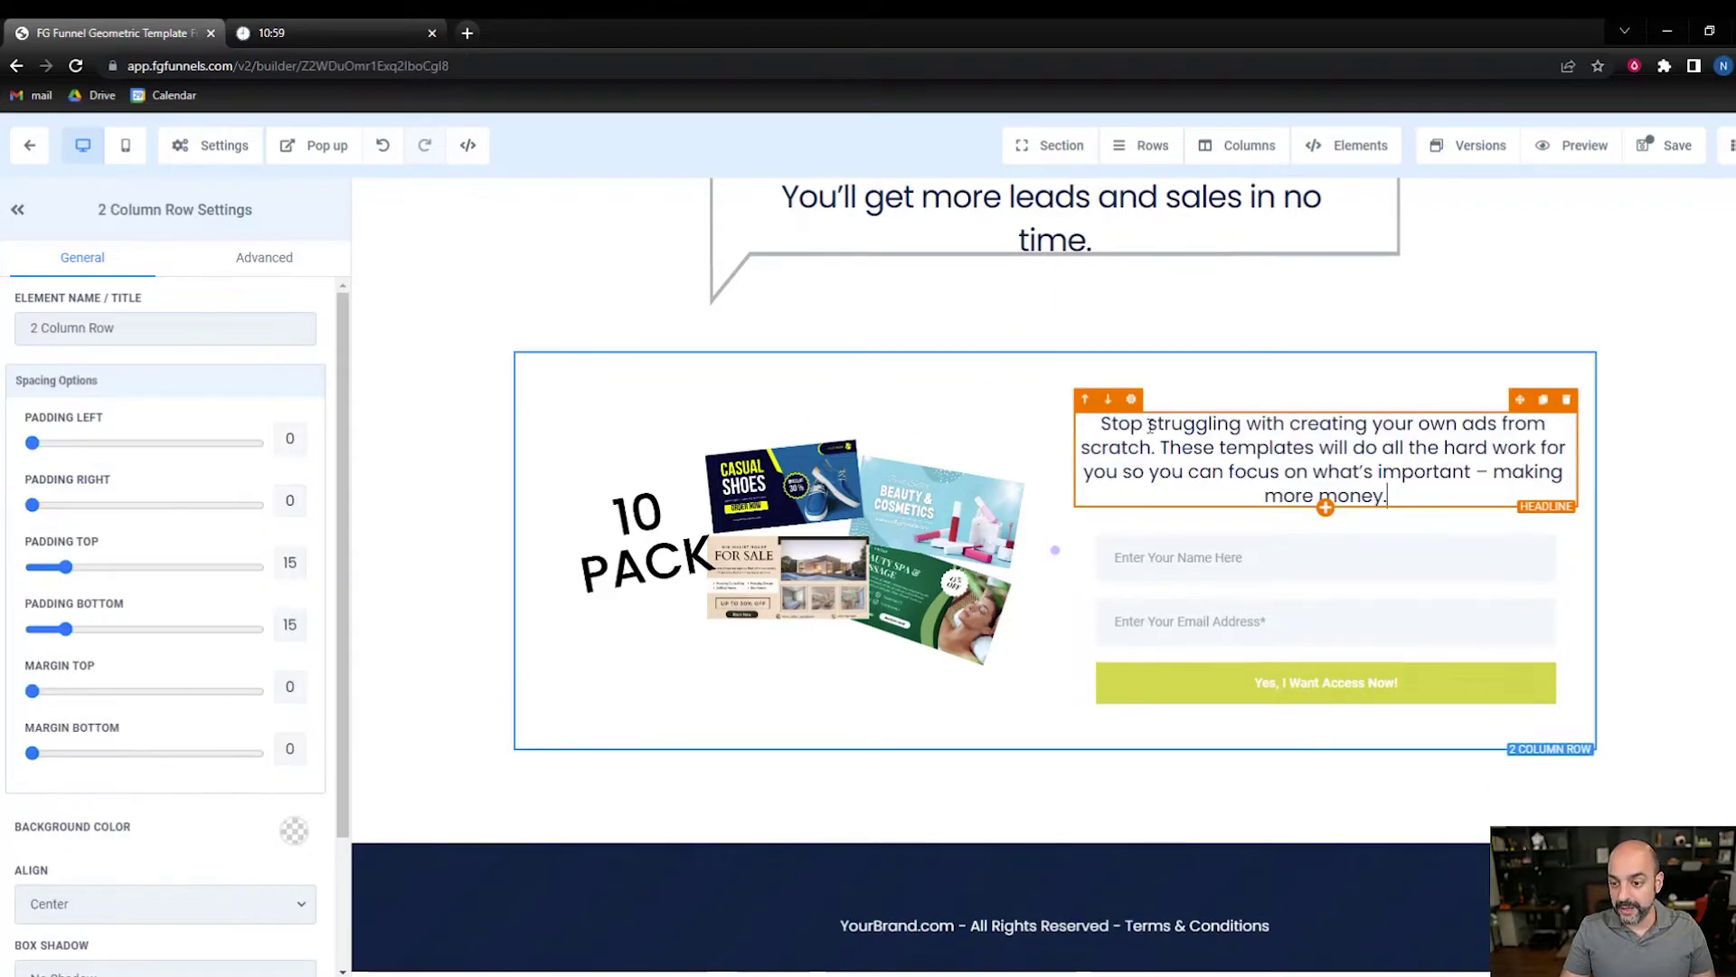
pyautogui.scroll(4, 1117, 419)
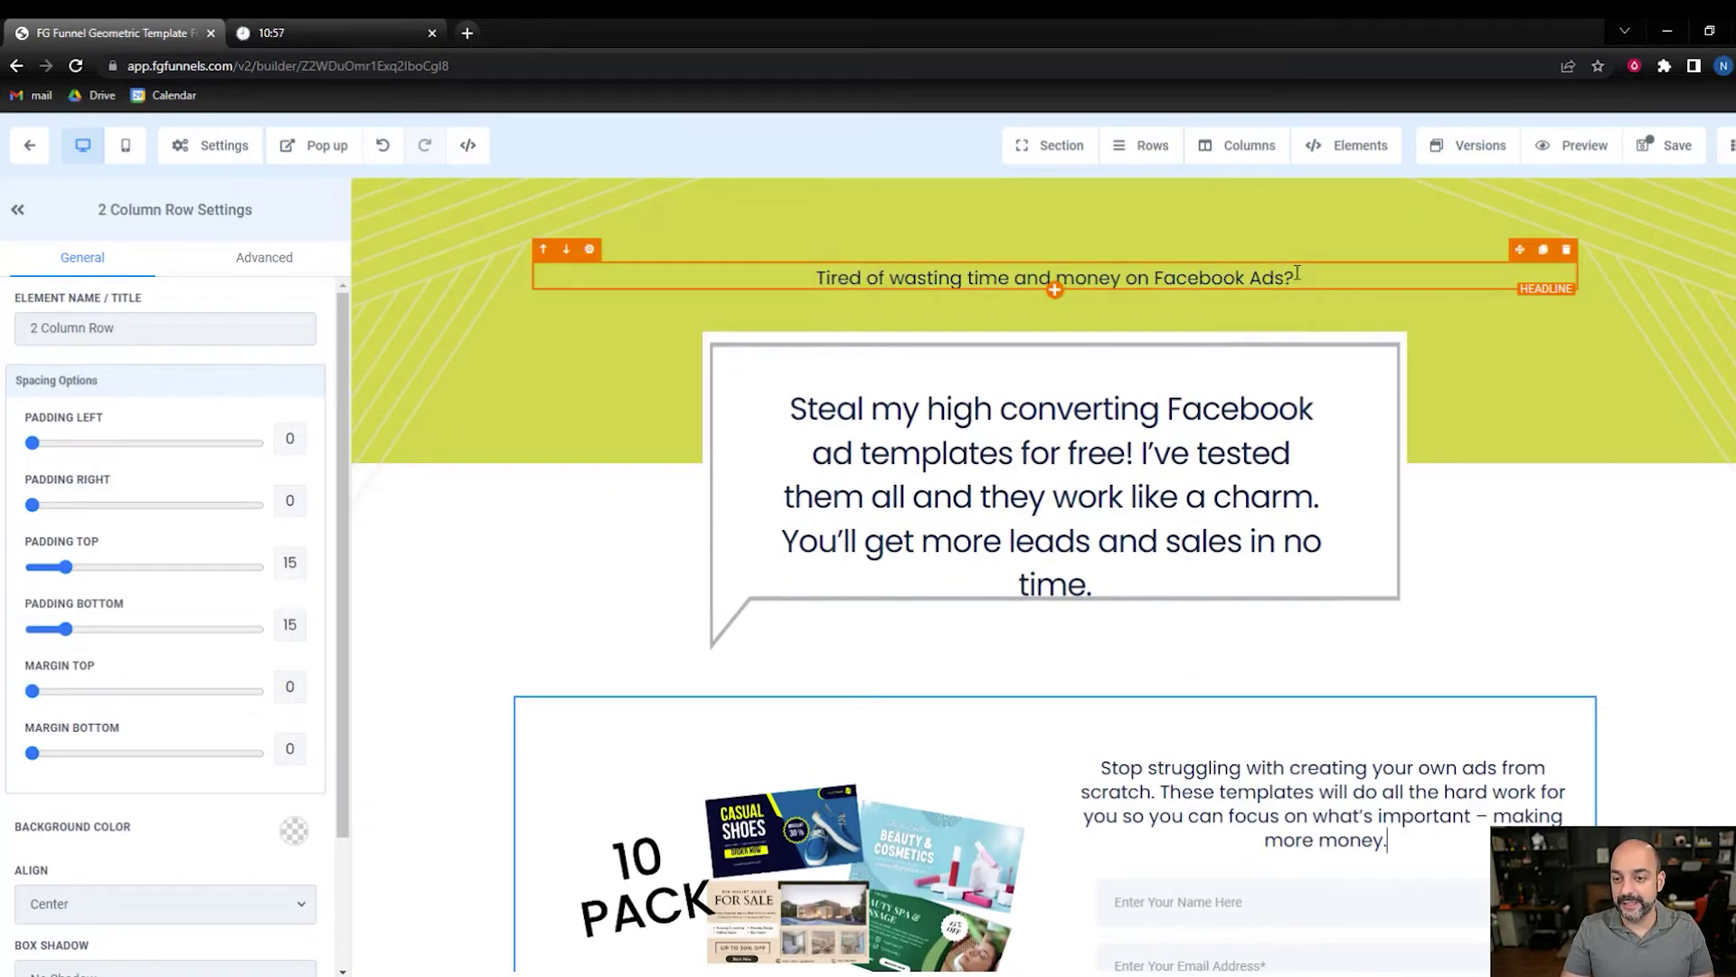
pyautogui.scroll(-4, 1017, 780)
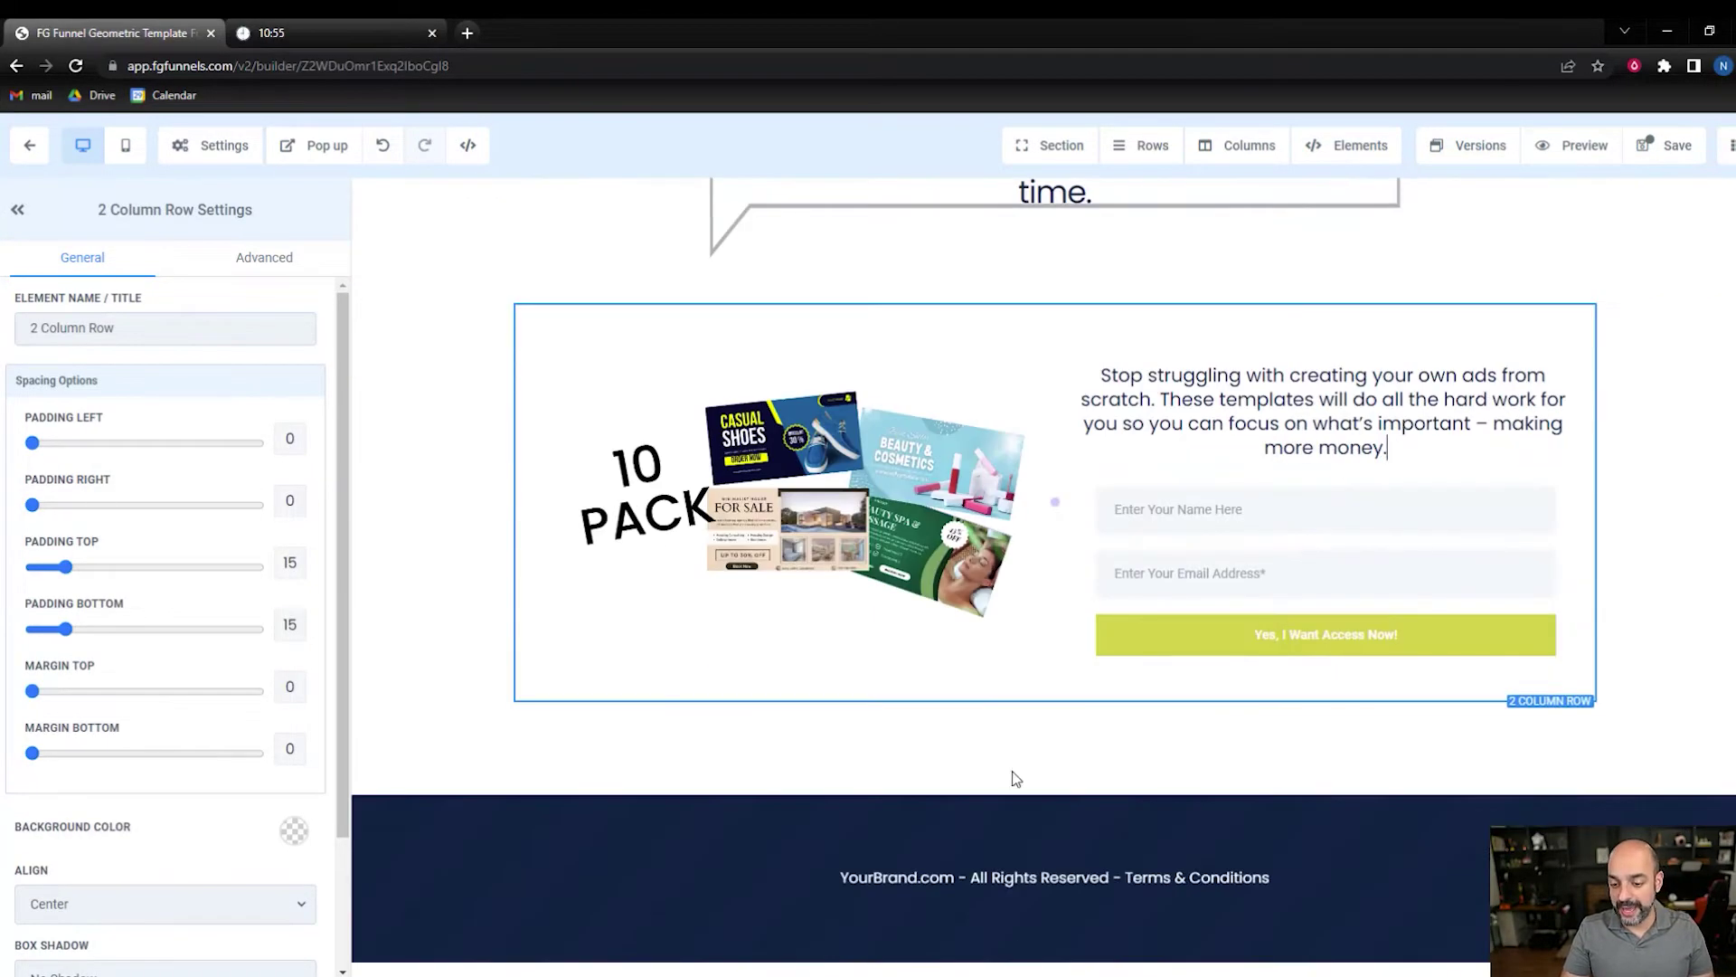
# - Change the footer brand name to 'DVM Media'
pyautogui.click(955, 877)
pyautogui.moveTo(955, 877); pyautogui.dragTo(841, 876)
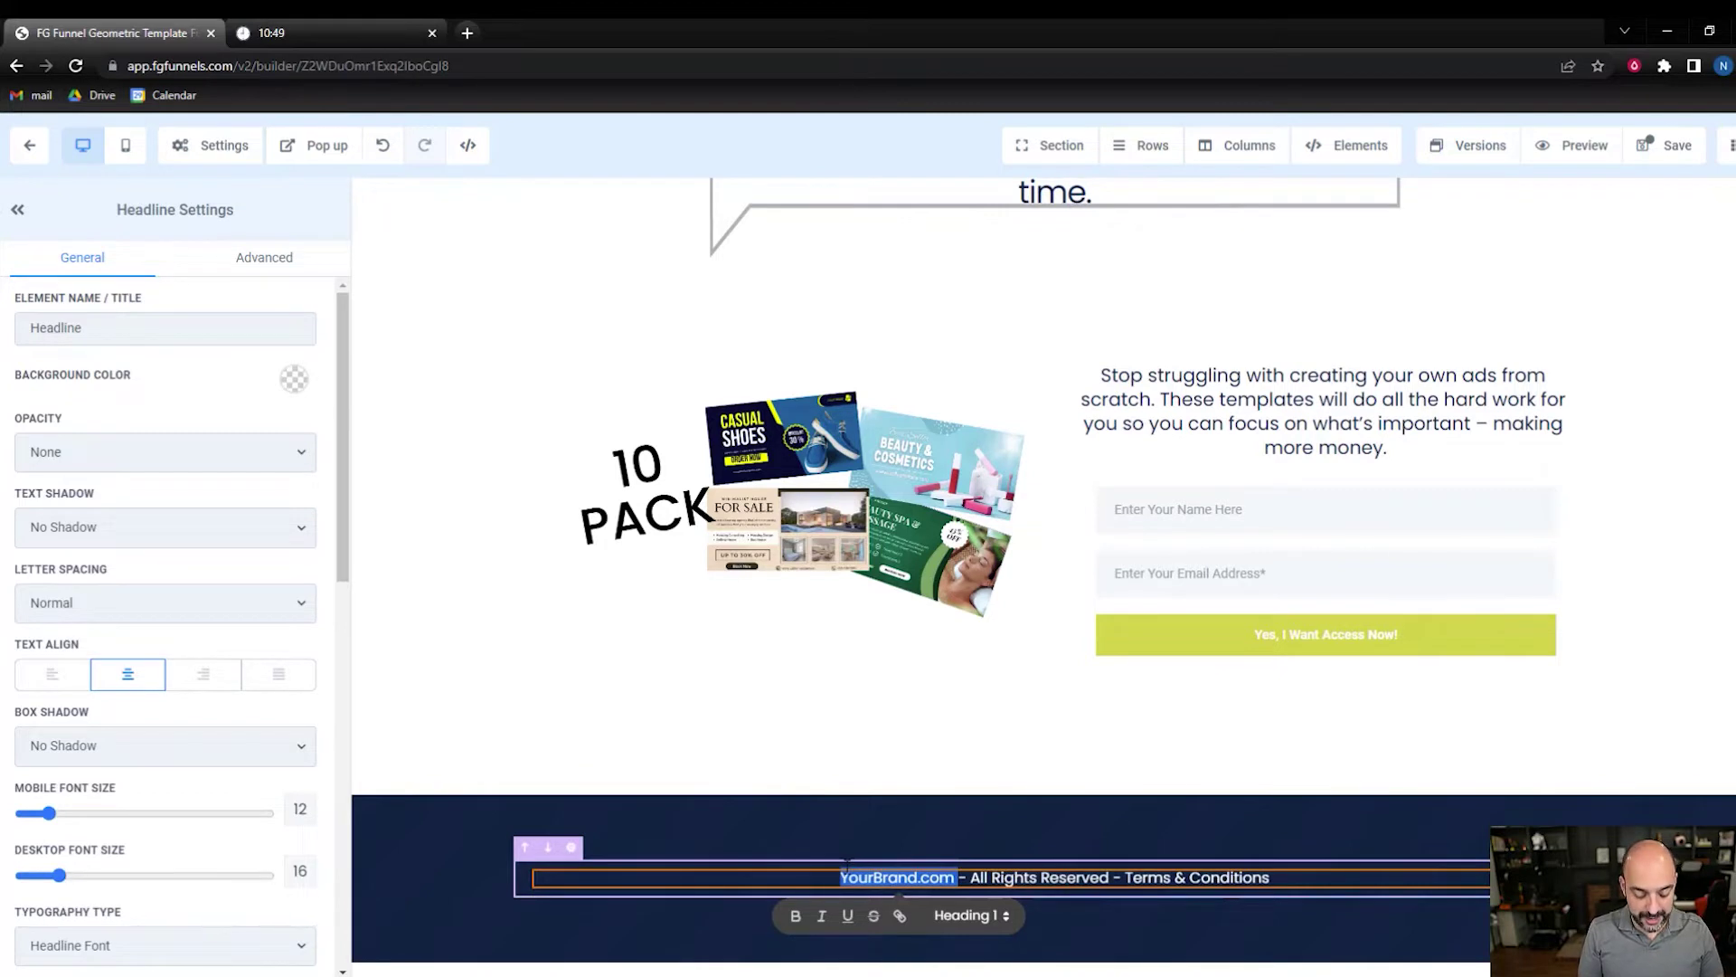
pyautogui.write('D')
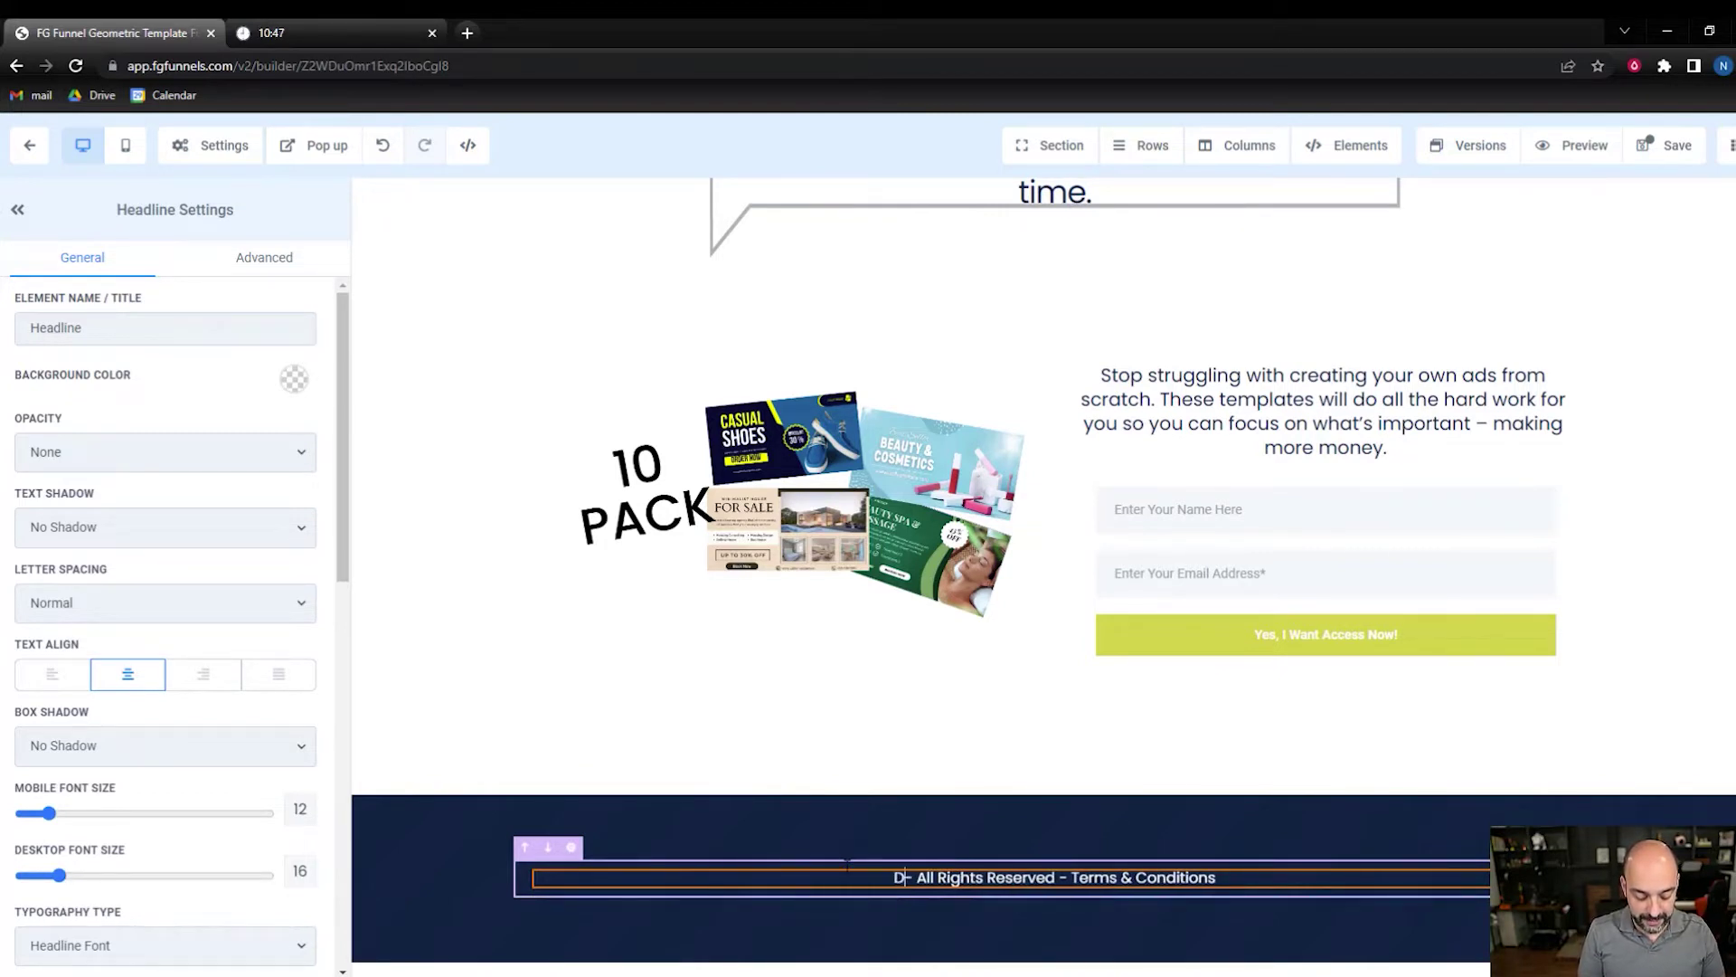
pyautogui.write('VM MEdia')
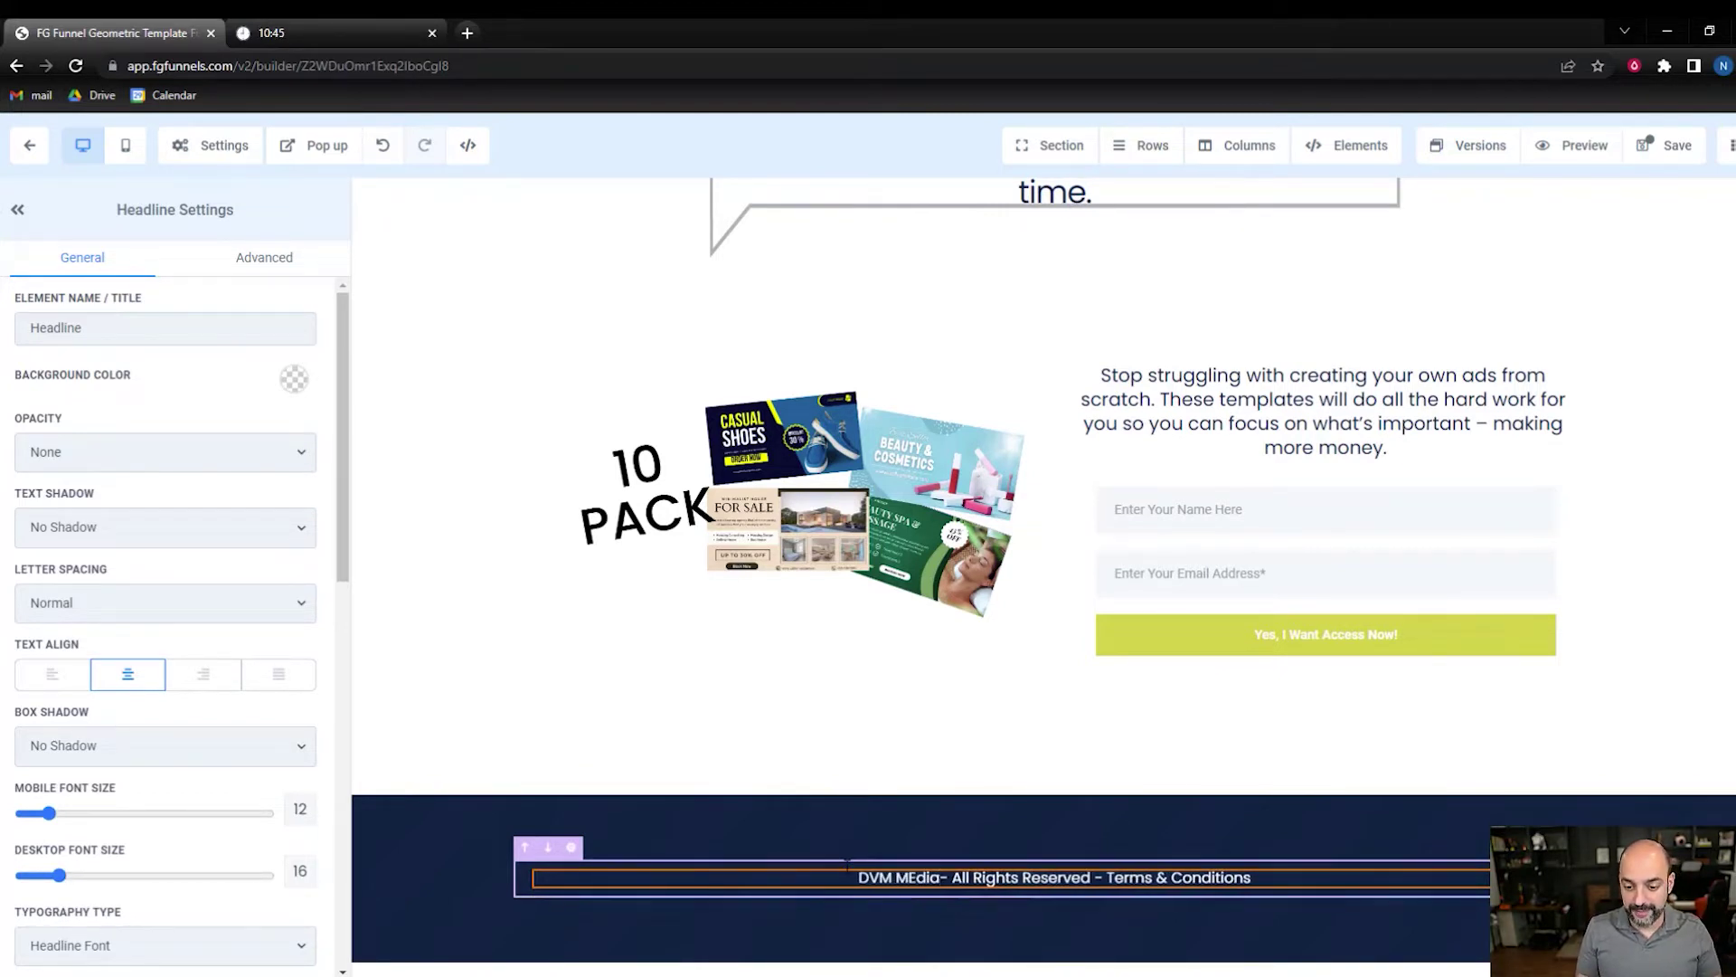
pyautogui.press('BackSpace')
pyautogui.press('BackSpace')
pyautogui.press('BackSpace')
pyautogui.press('BackSpace')
pyautogui.press('BackSpace')
pyautogui.write('Medi')
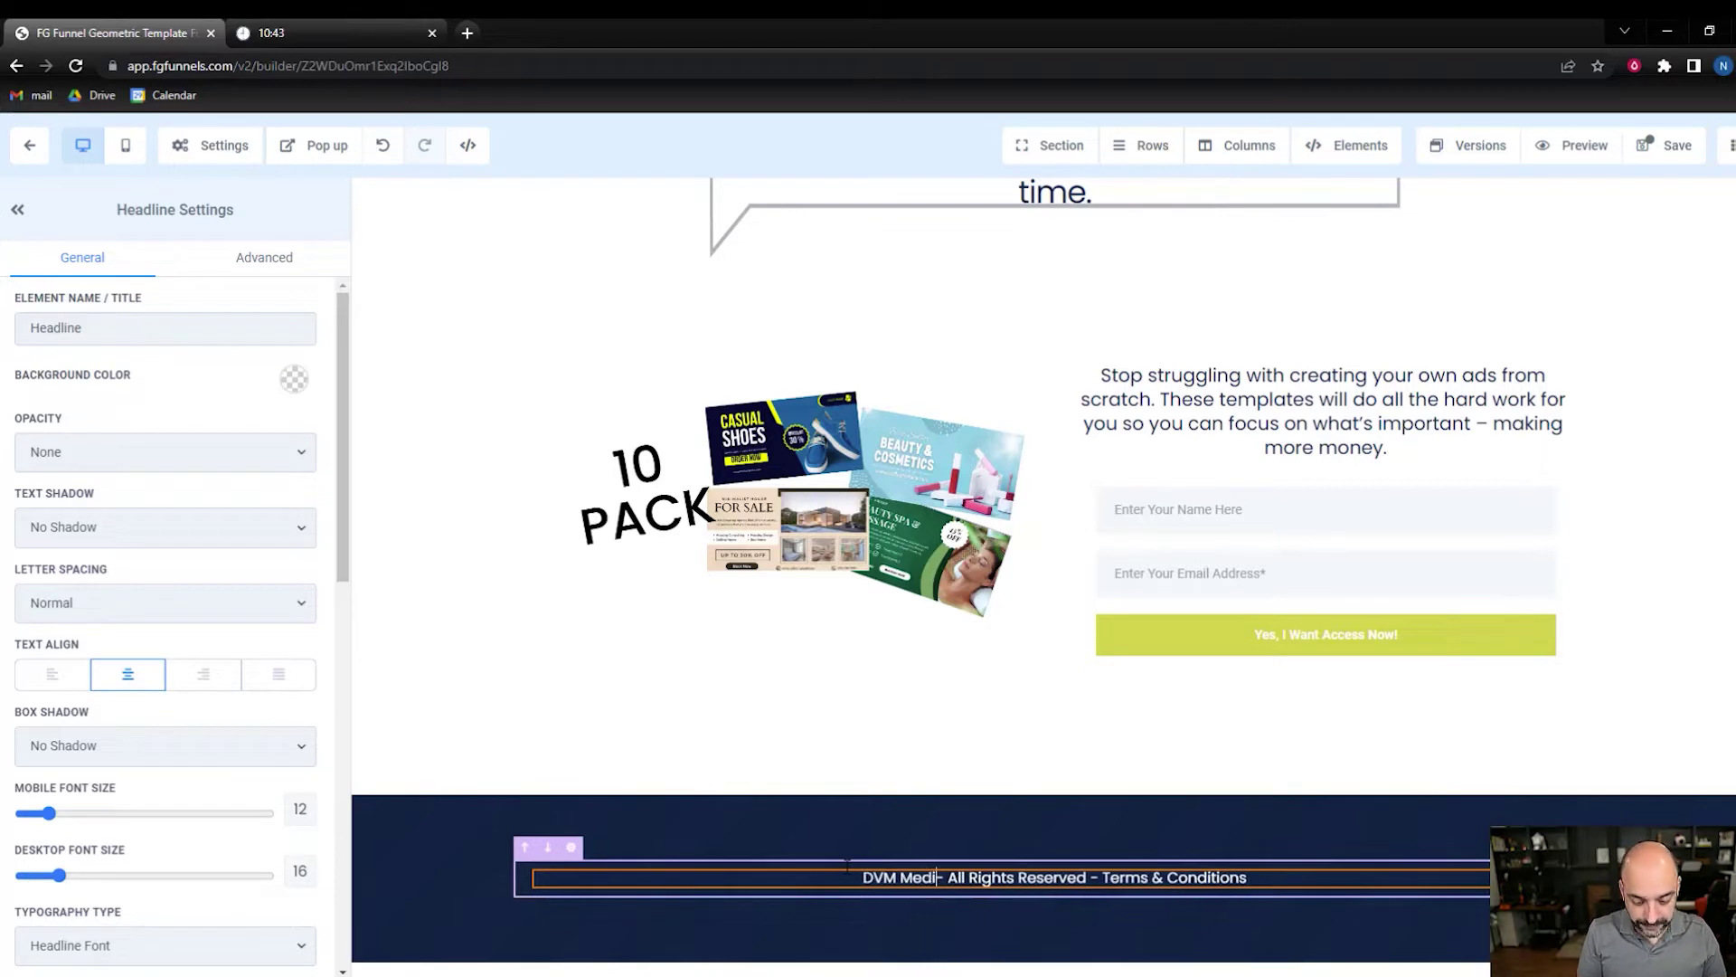
pyautogui.write('a')
pyautogui.click(450, 508)
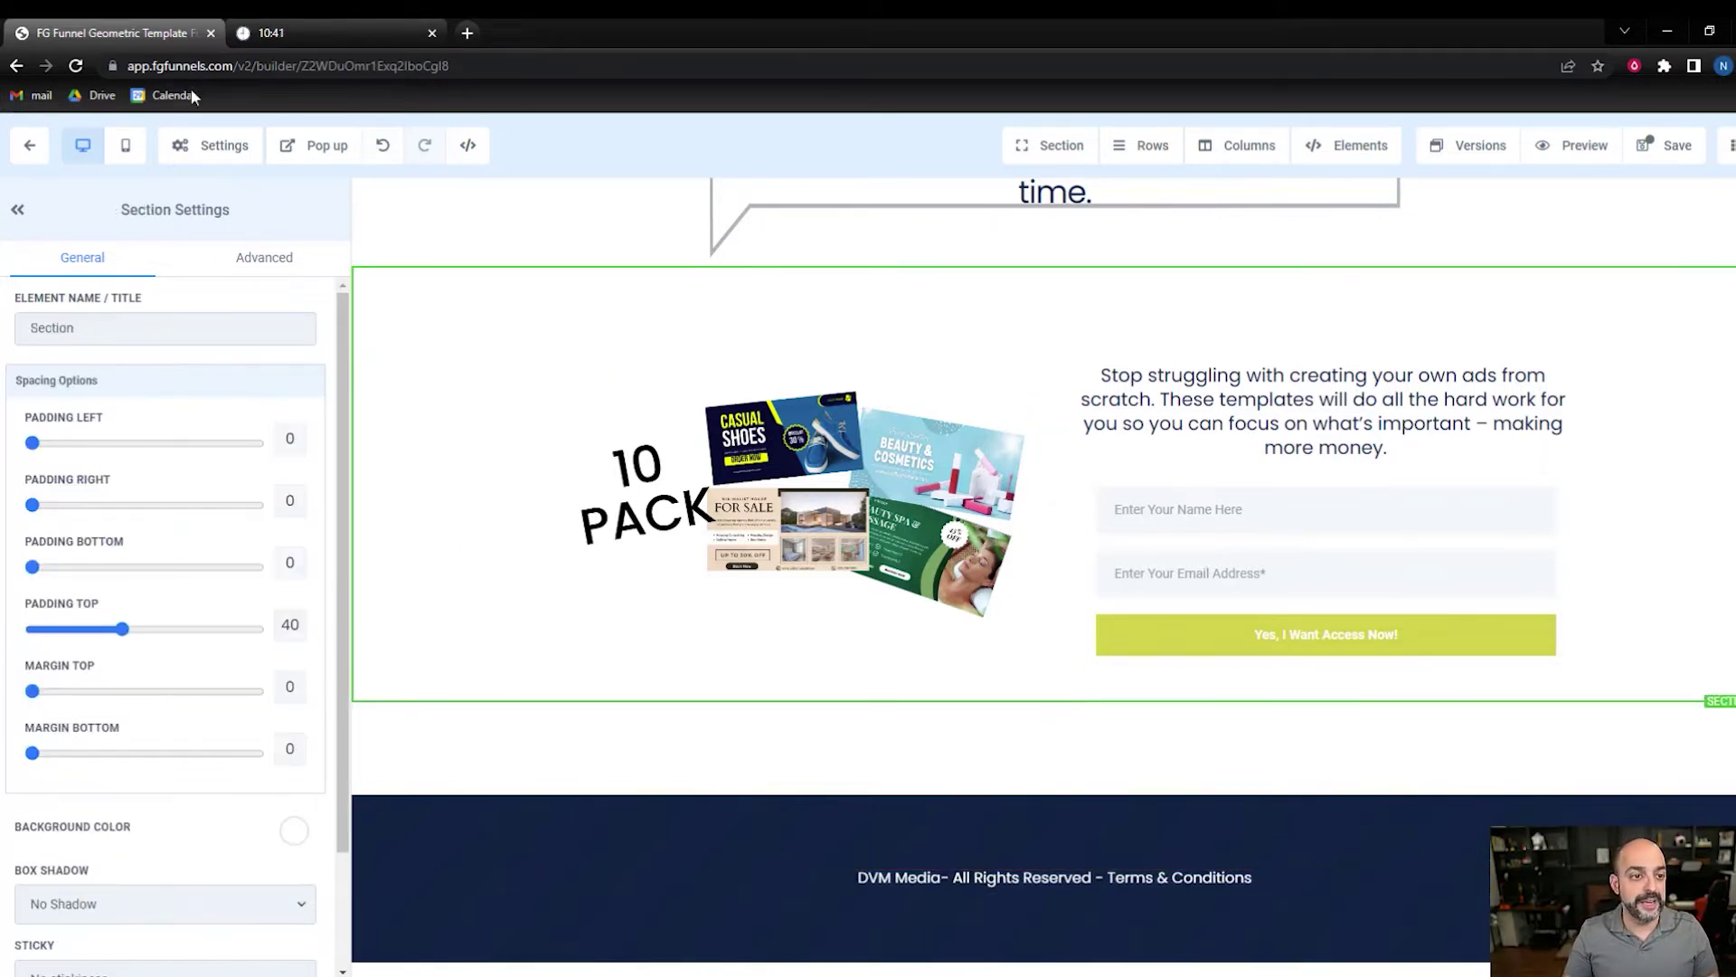
# - Set the SEO meta title to 'Facebook Ad Templates', fixing its spelling
pyautogui.click(195, 154)
pyautogui.click(217, 185)
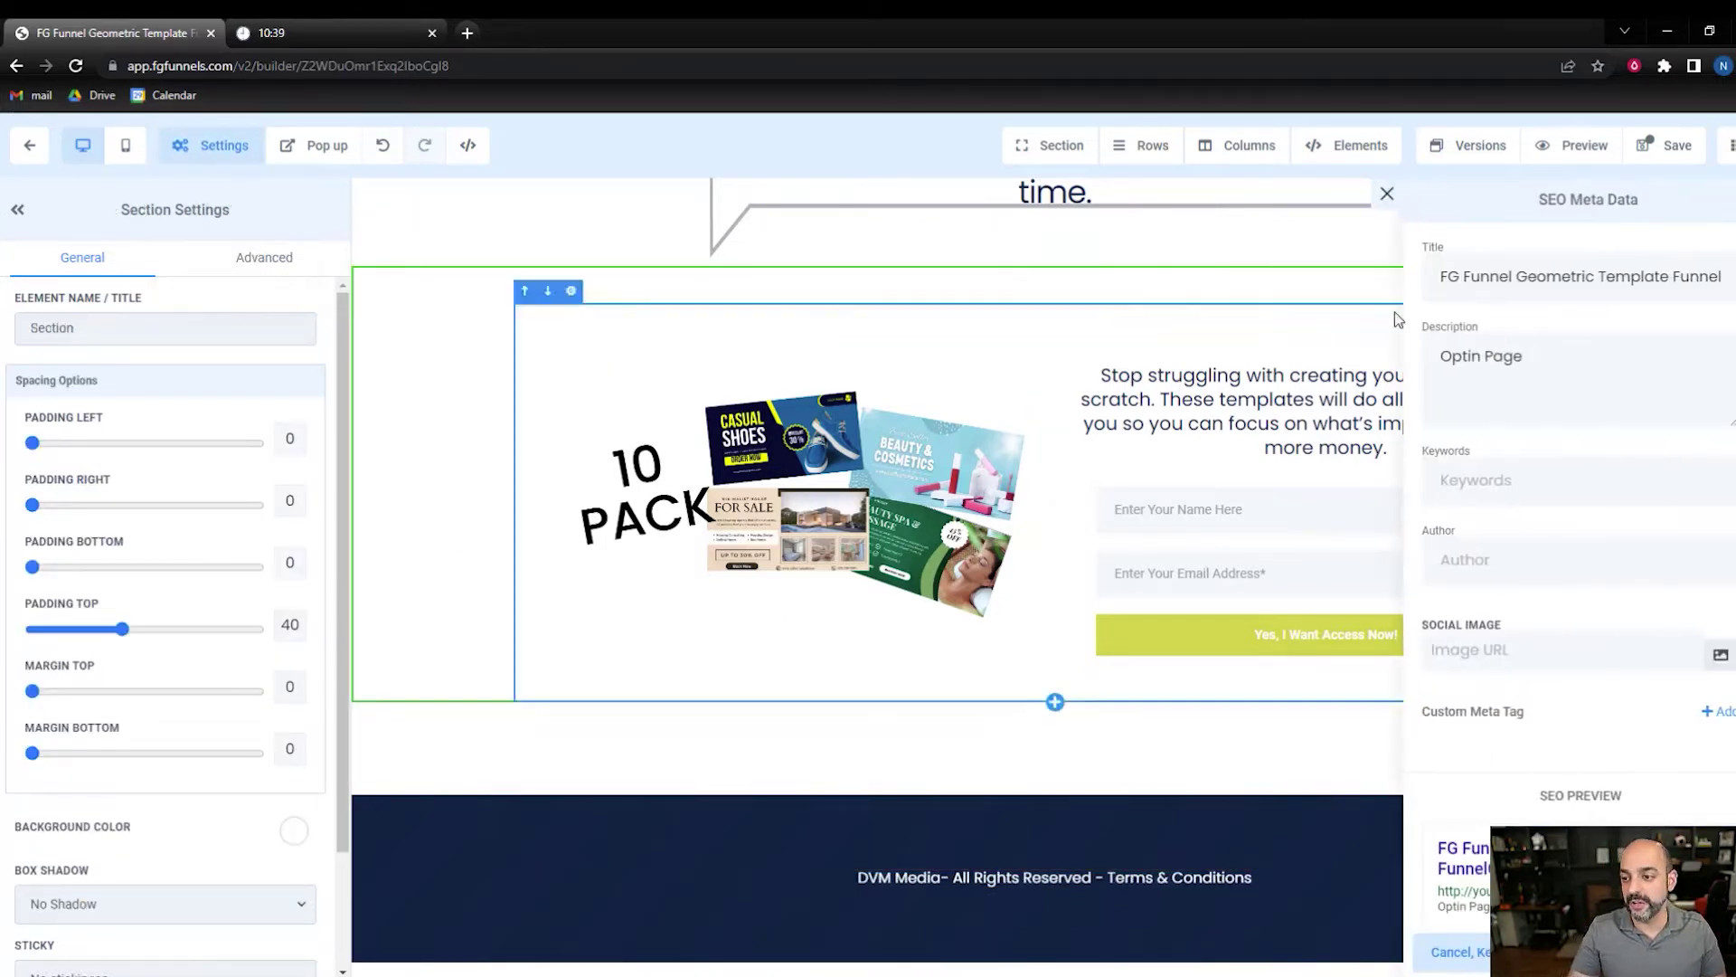
pyautogui.tripleClick(1443, 285)
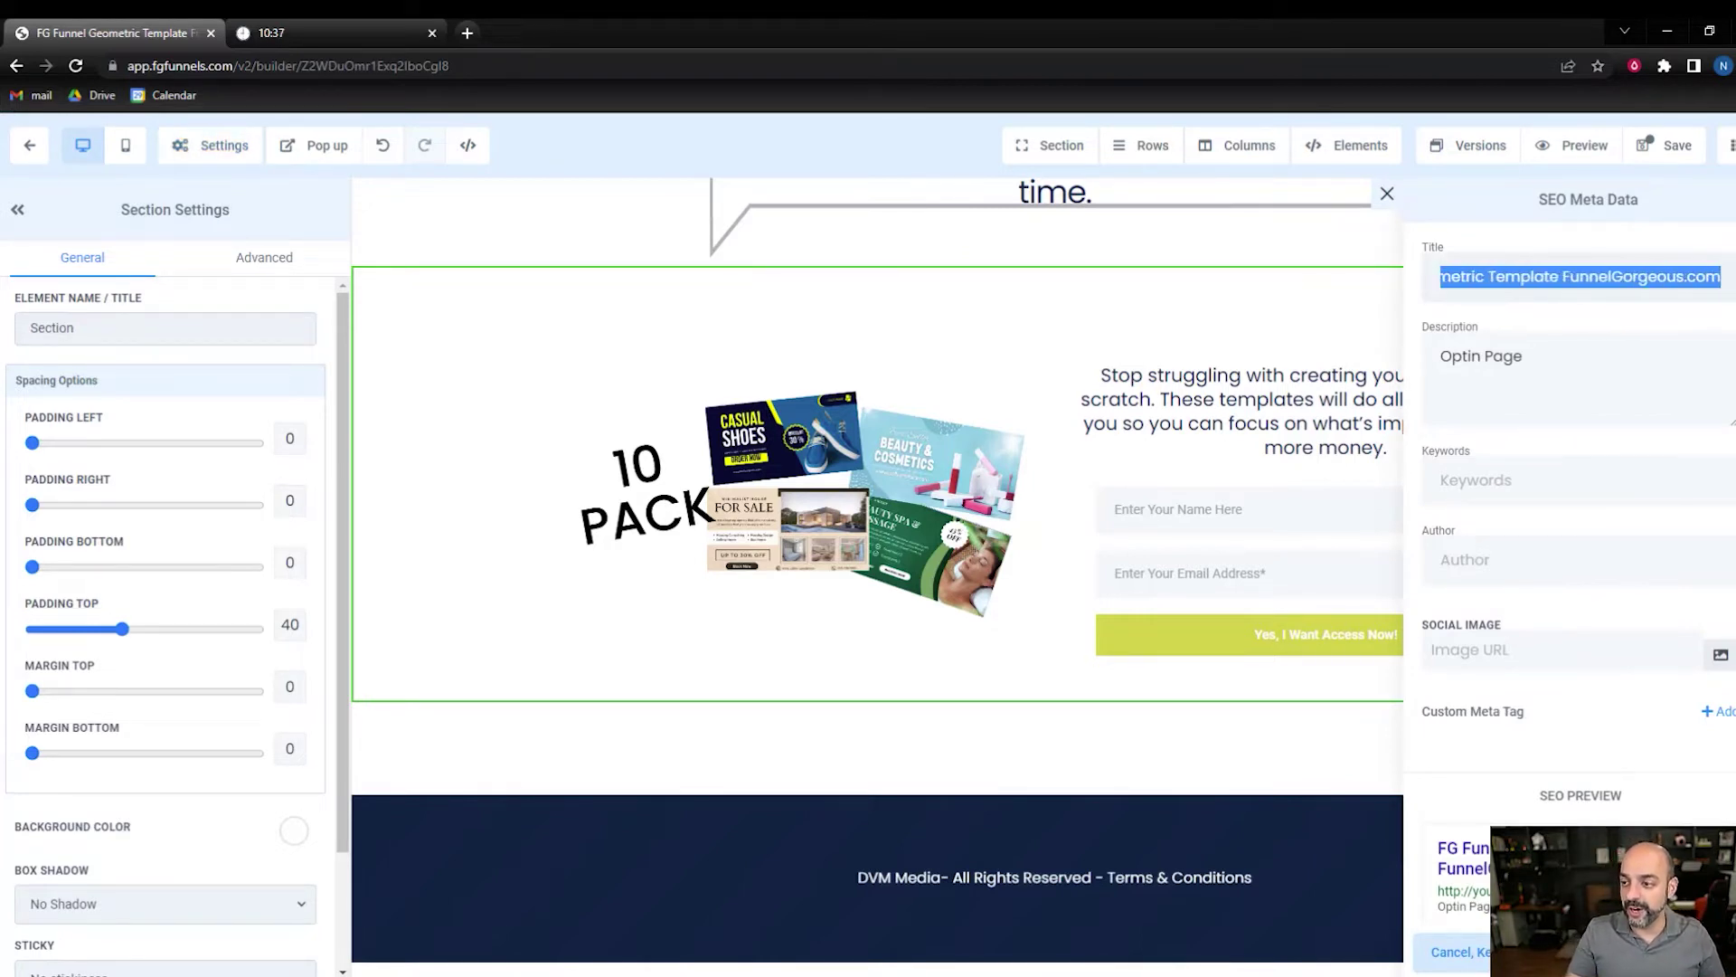
pyautogui.press('BackSpace')
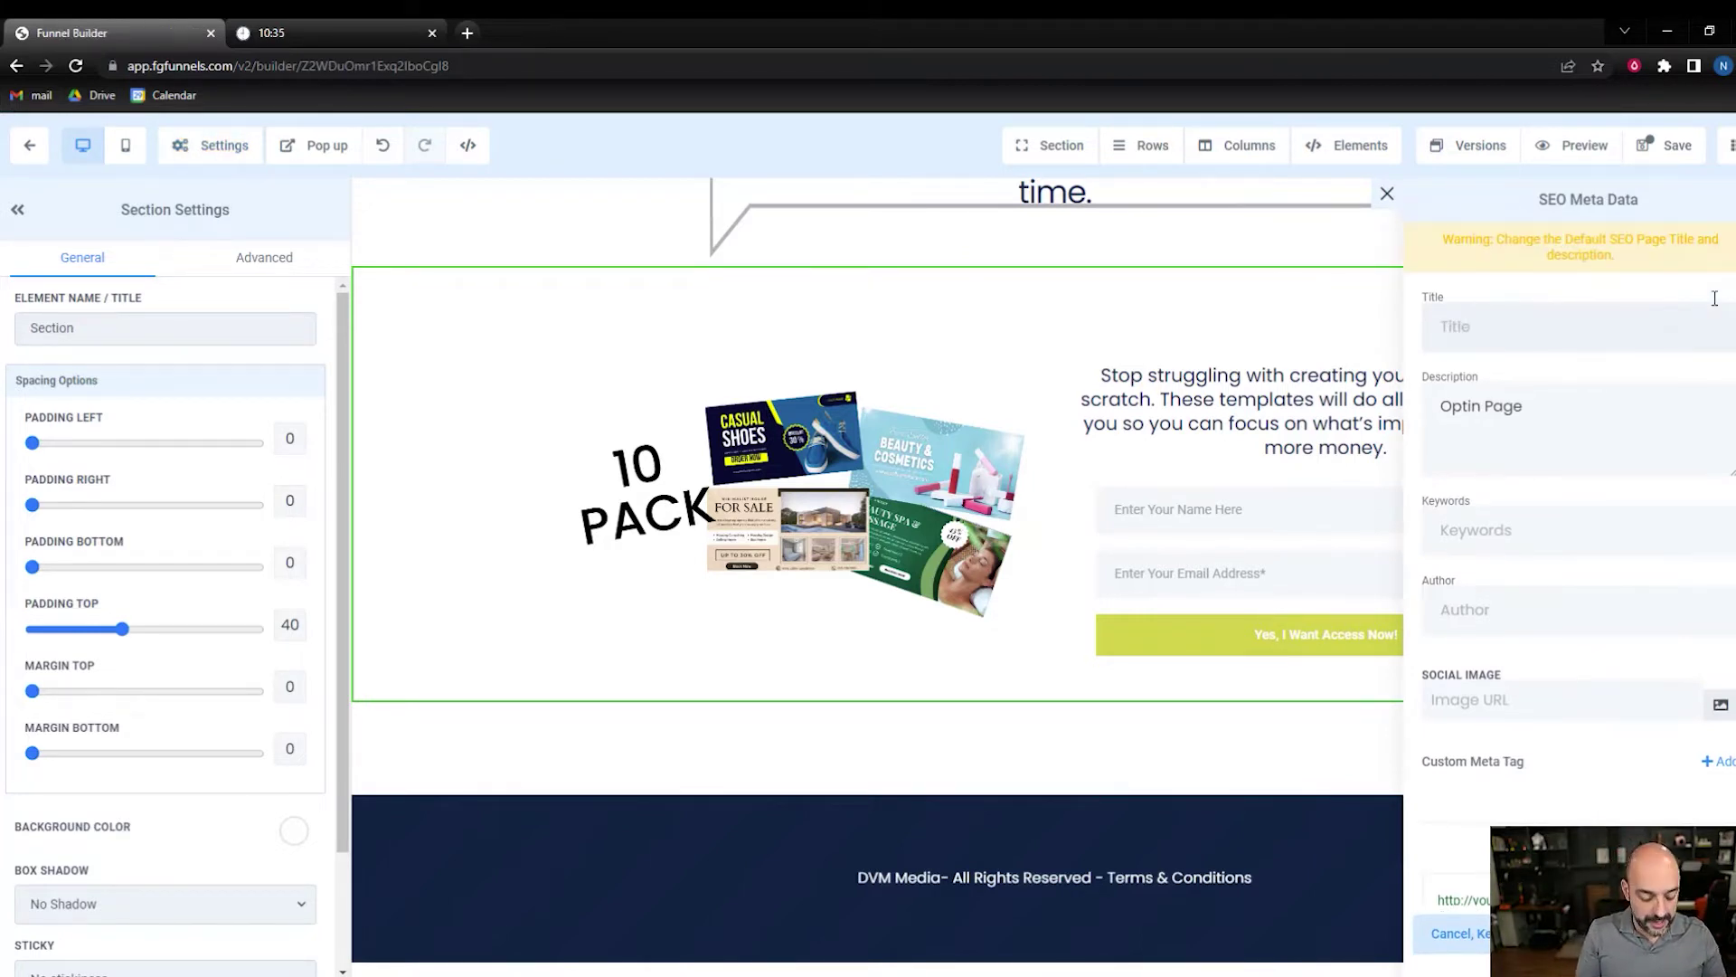
pyautogui.write('FAcebook Ad Temapltes')
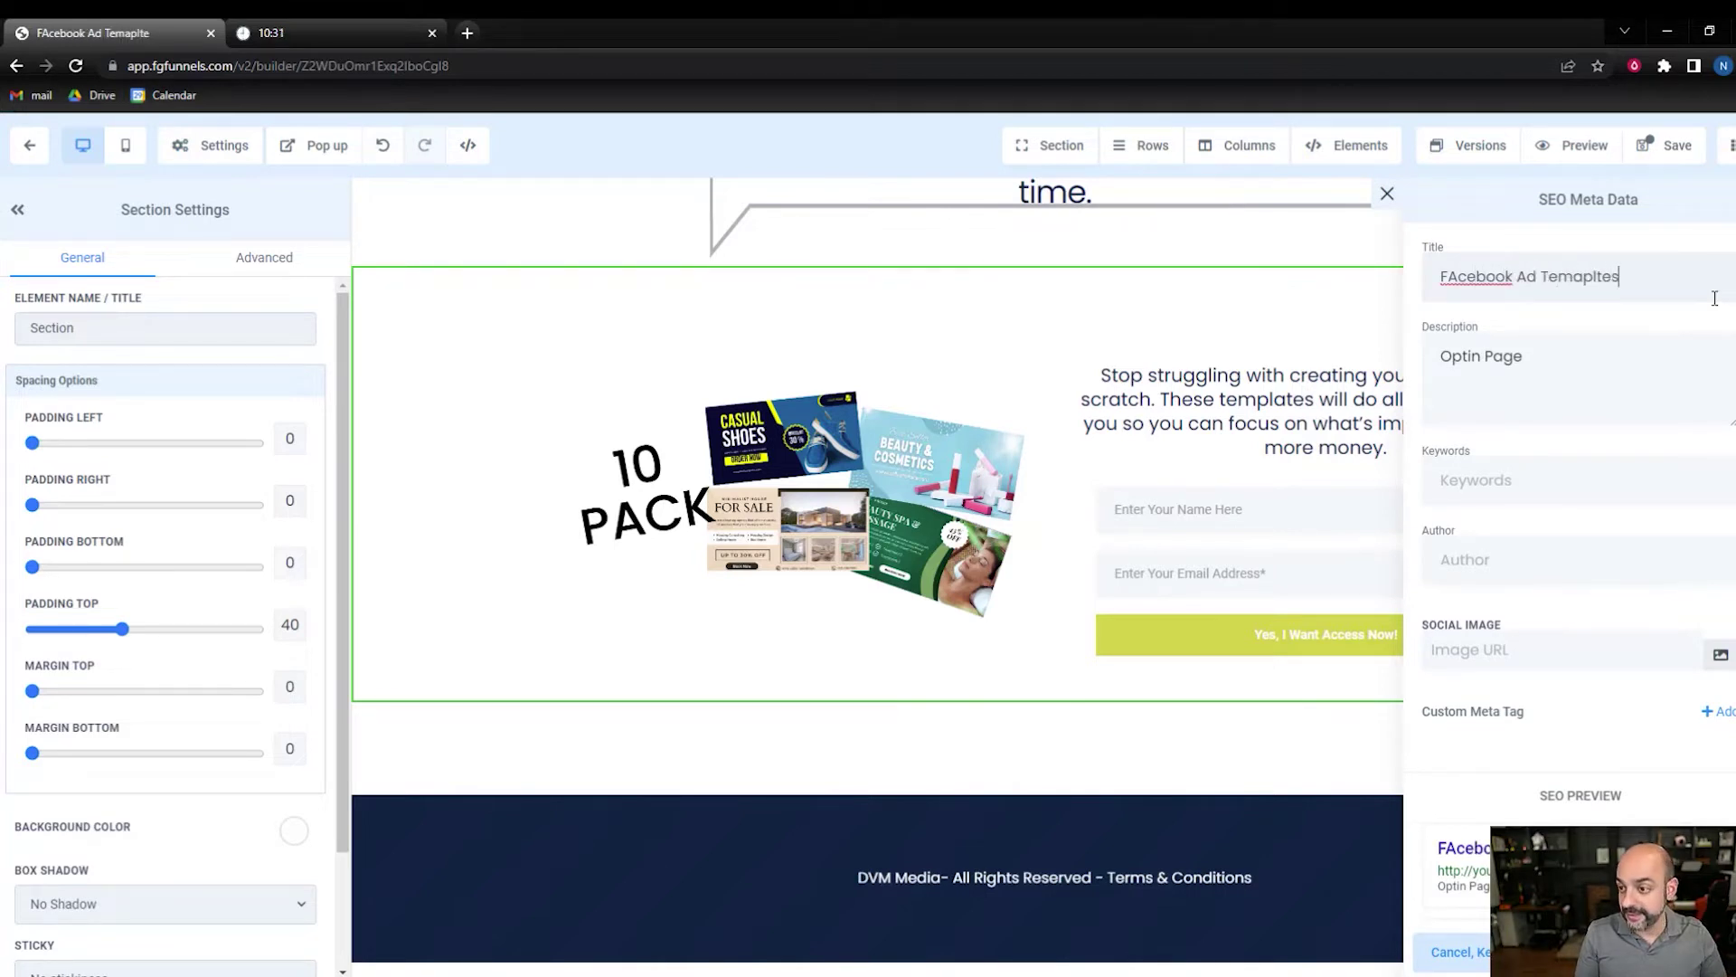
pyautogui.rightClick(1476, 273)
pyautogui.click(1502, 287)
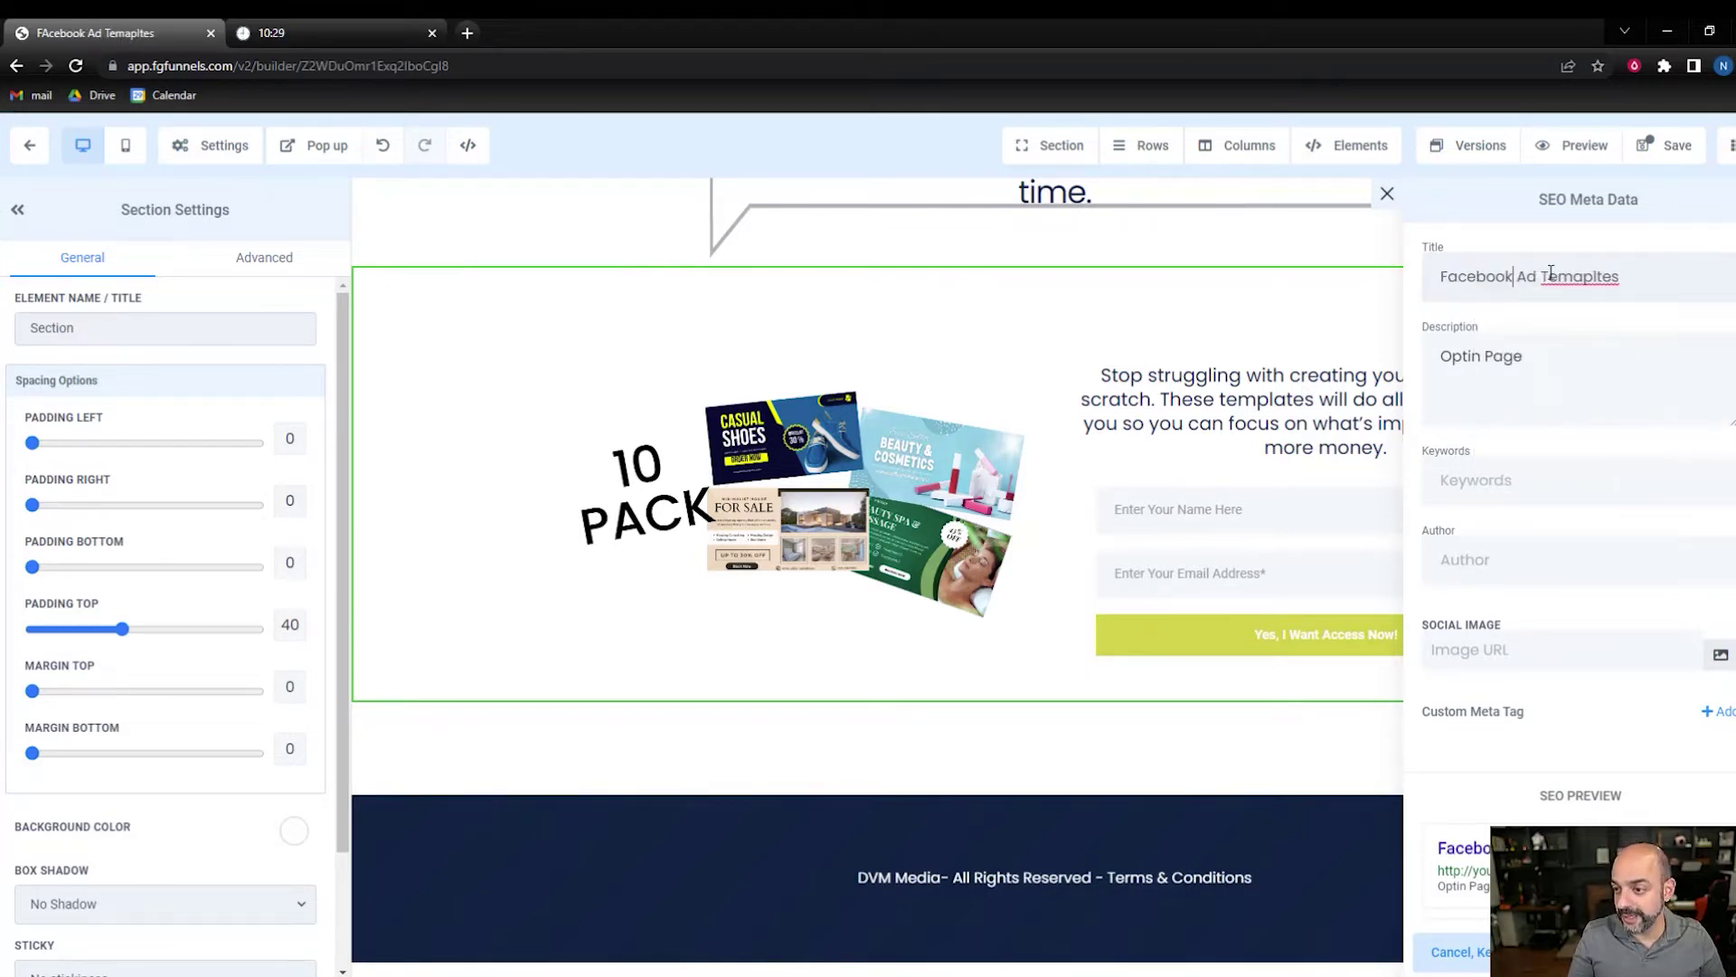
pyautogui.rightClick(1555, 277)
pyautogui.click(1579, 290)
# - Replace the SEO description with 'Grab My free Templates'
pyautogui.tripleClick(1477, 361)
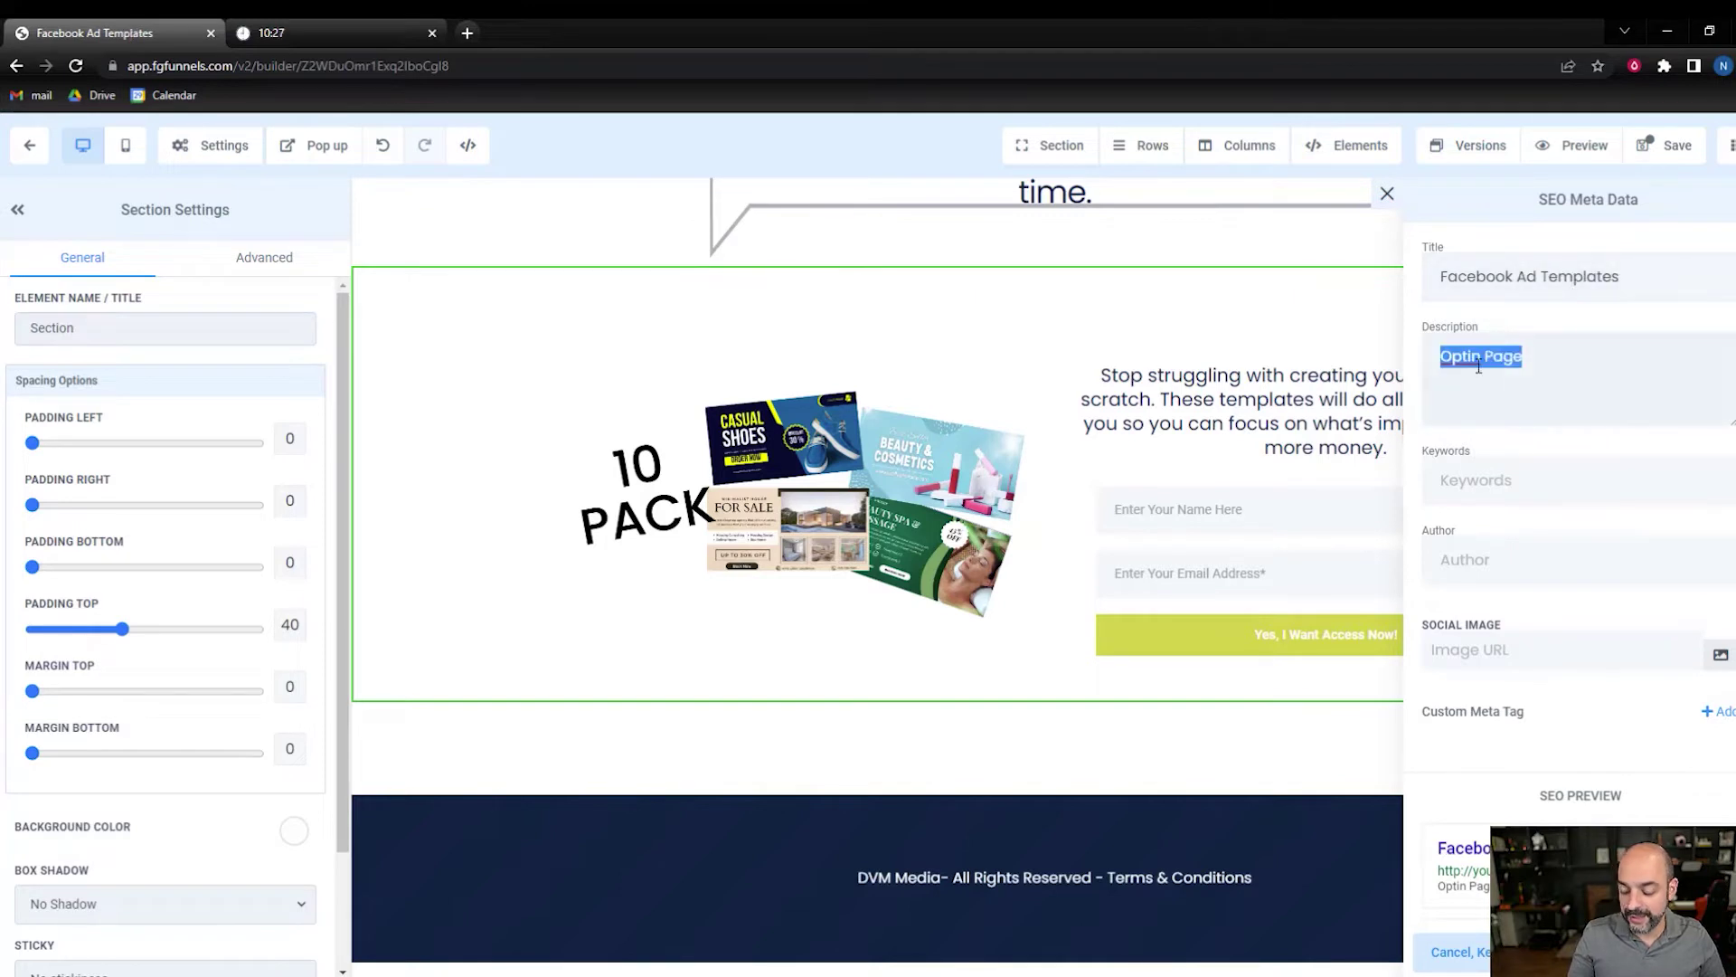
pyautogui.press('BackSpace')
pyautogui.write('Grabn My free Templates')
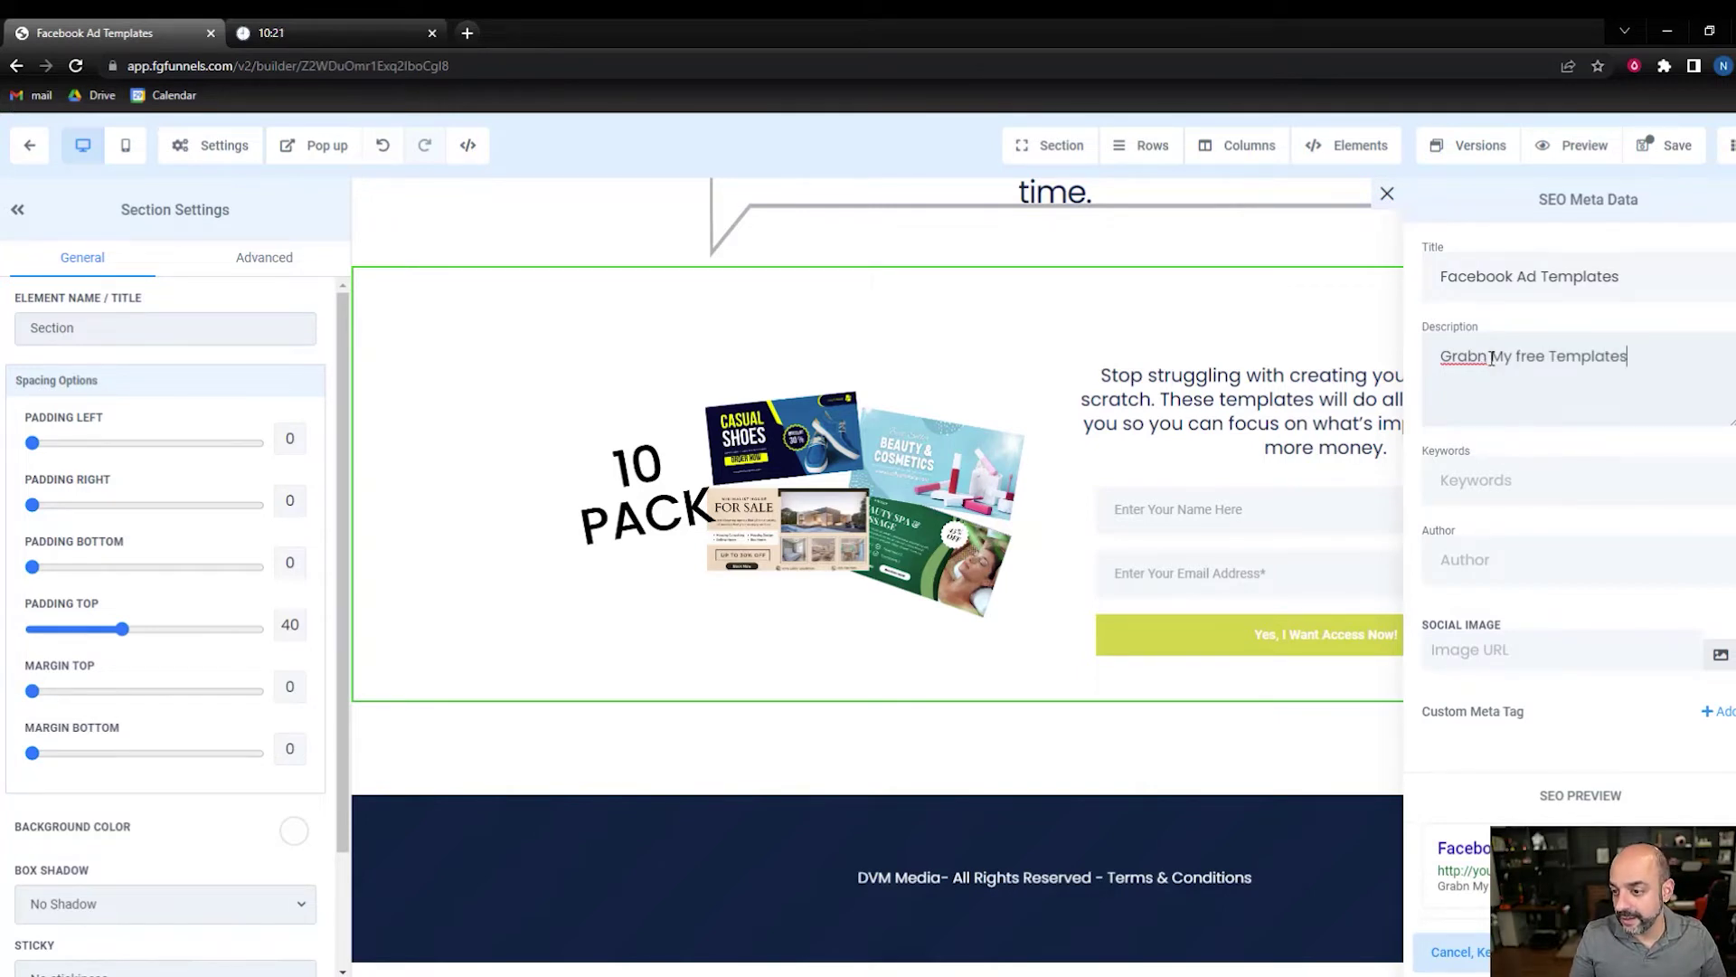
pyautogui.press('BackSpace')
pyautogui.press('BackSpace')
pyautogui.scroll(-1, 1589, 646)
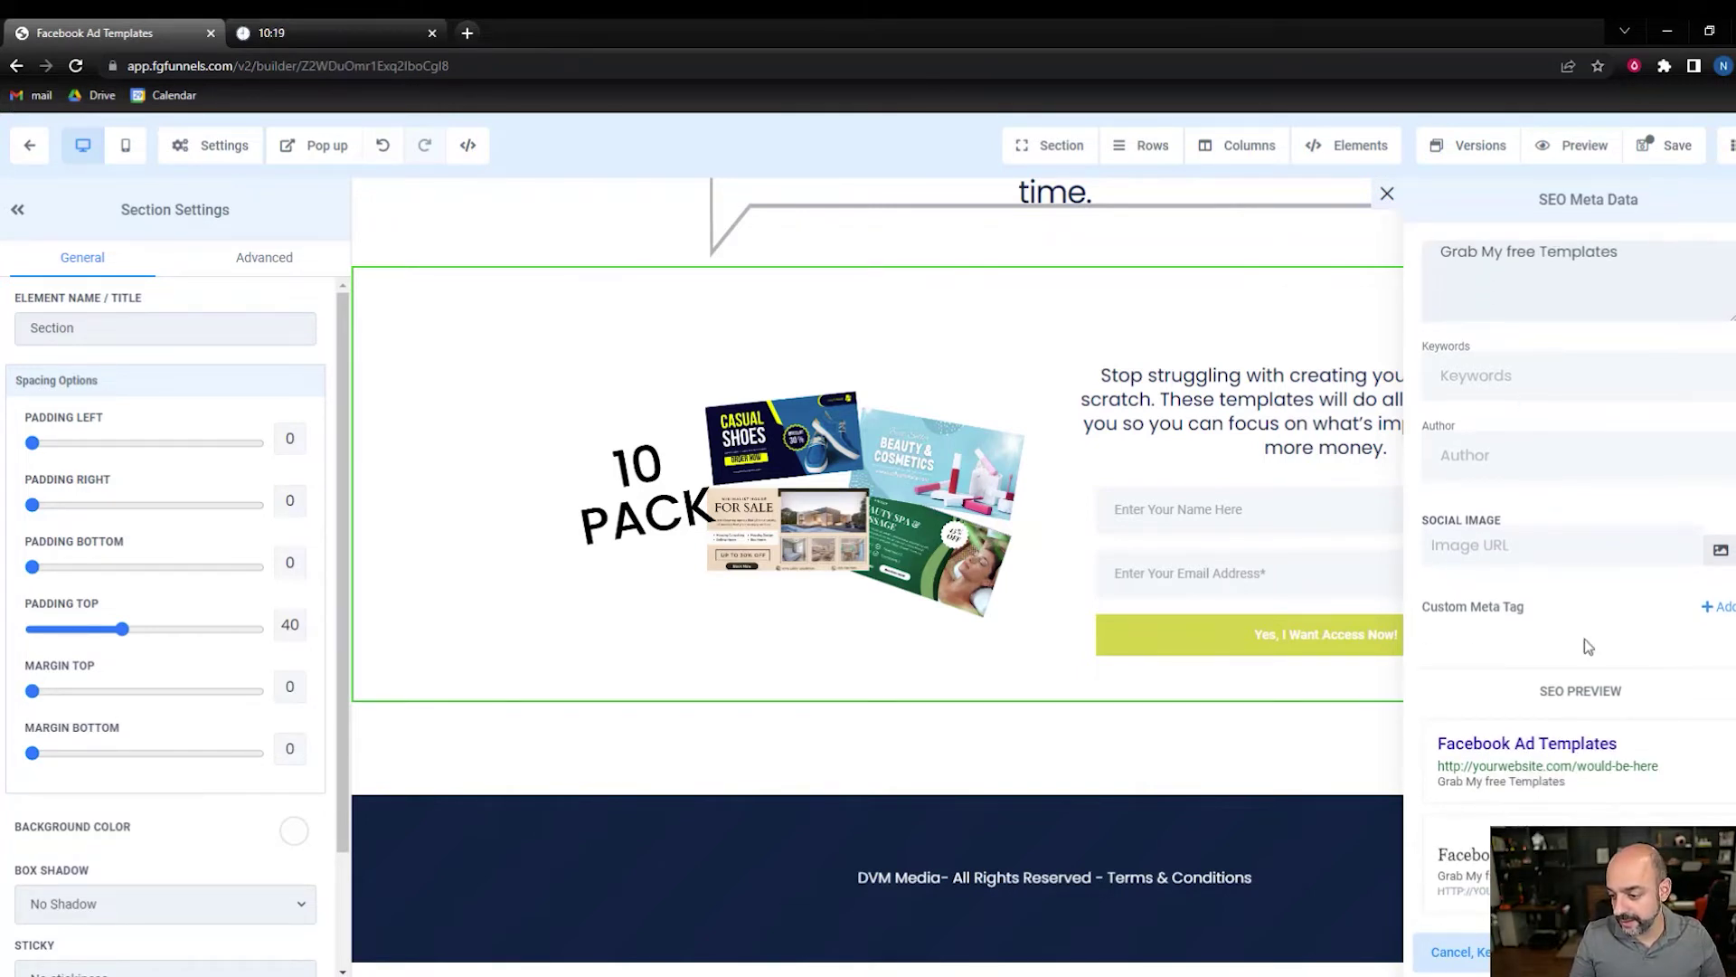
pyautogui.click(1529, 951)
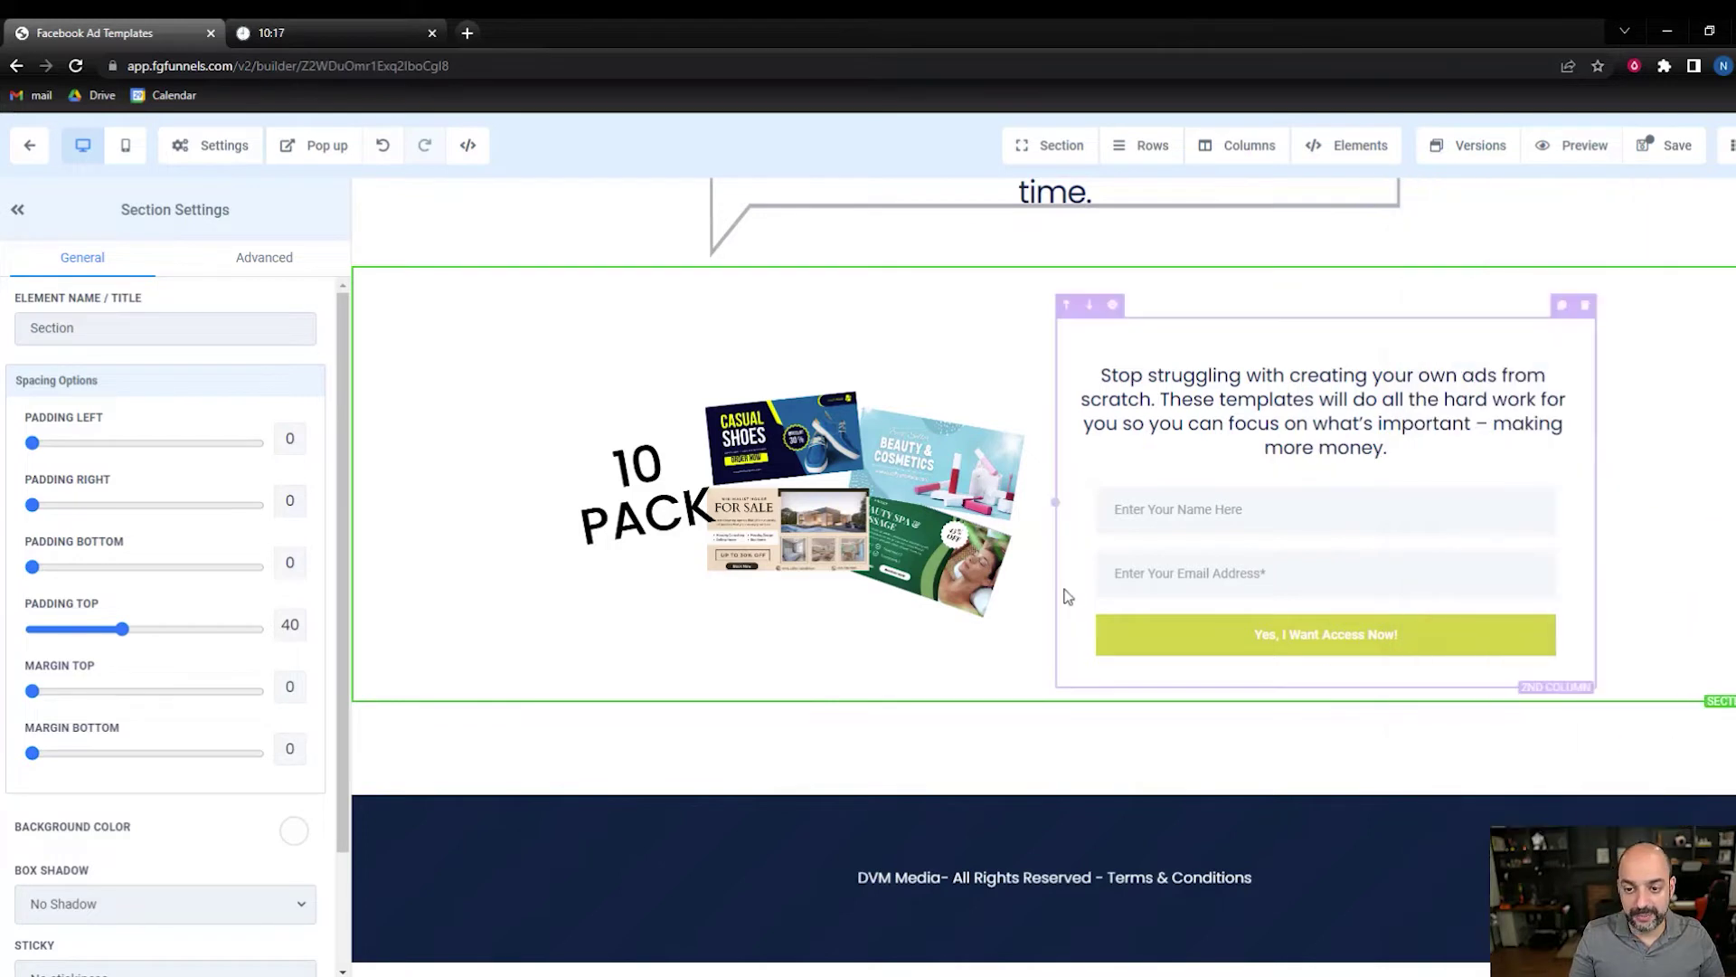
# - Set mockup.png as the social share image and save the page
pyautogui.click(174, 144)
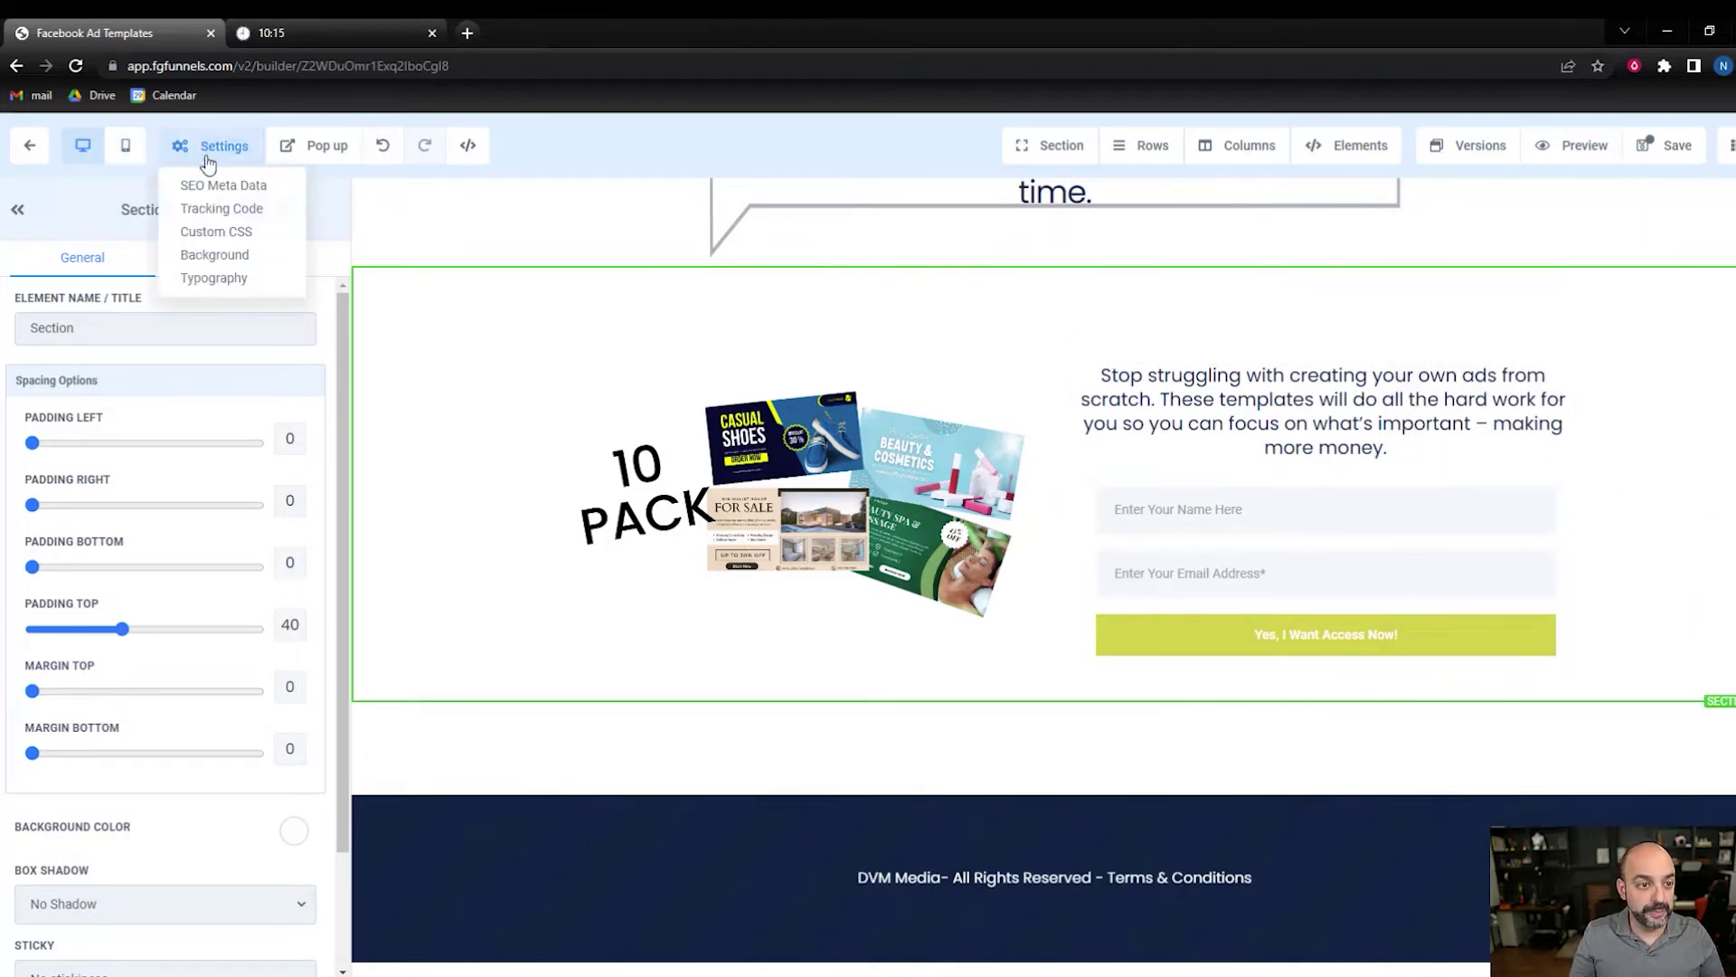
pyautogui.click(223, 188)
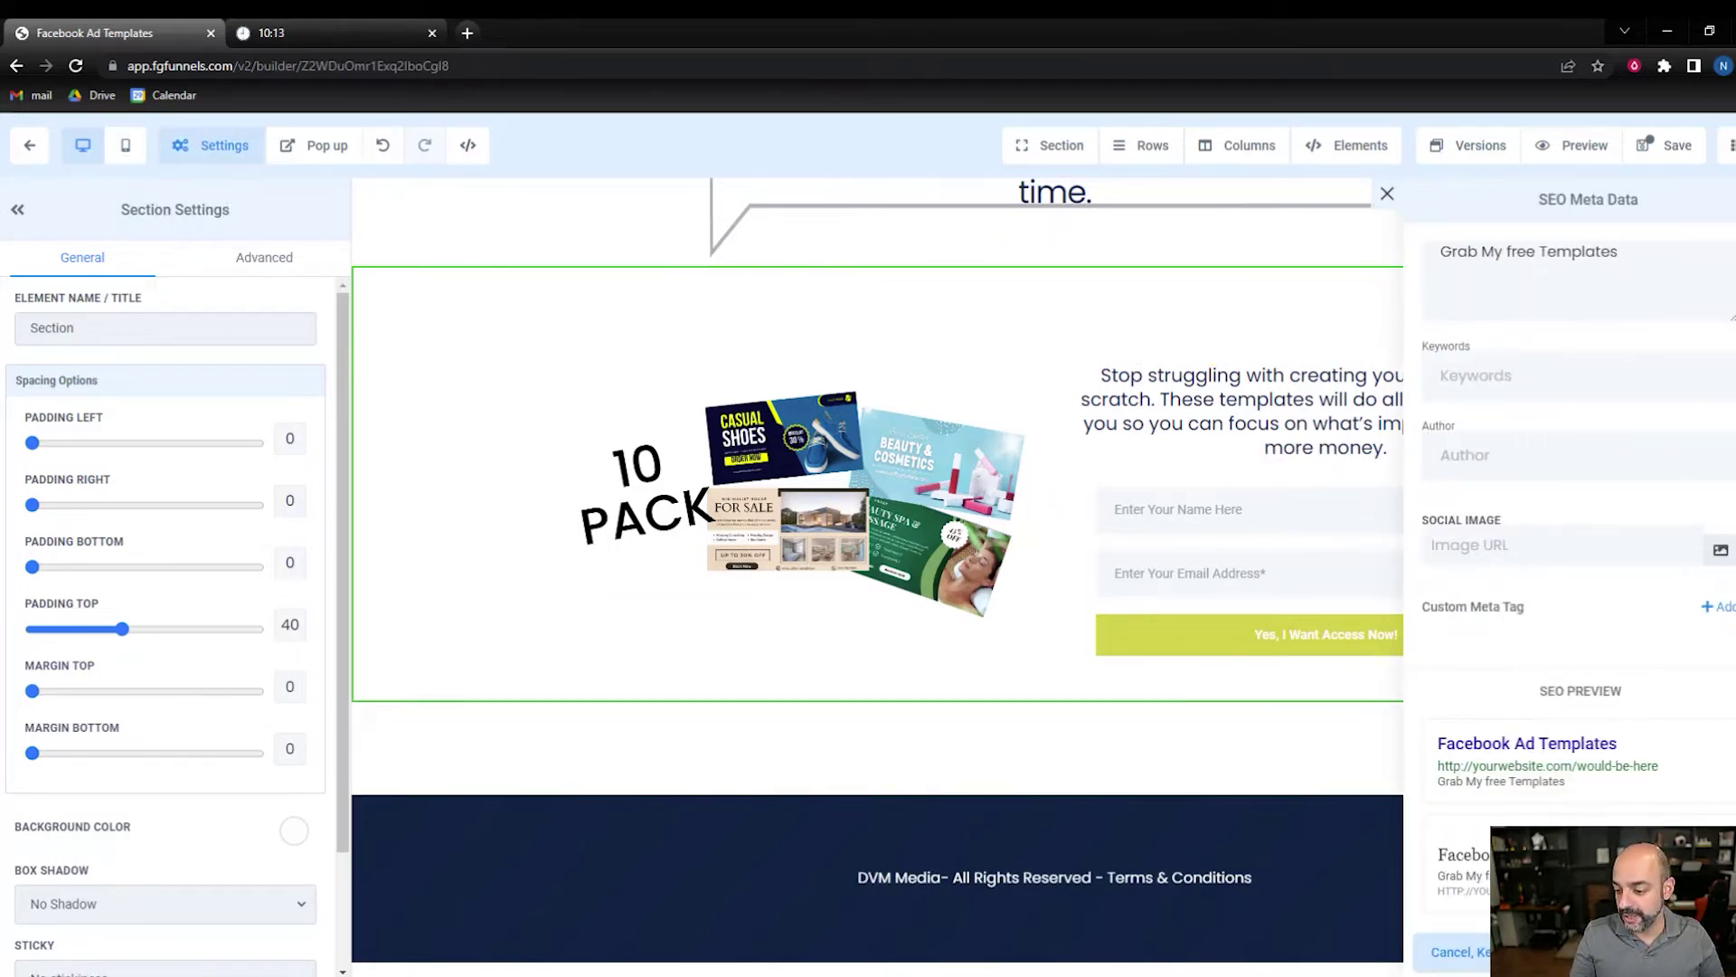
pyautogui.click(1720, 550)
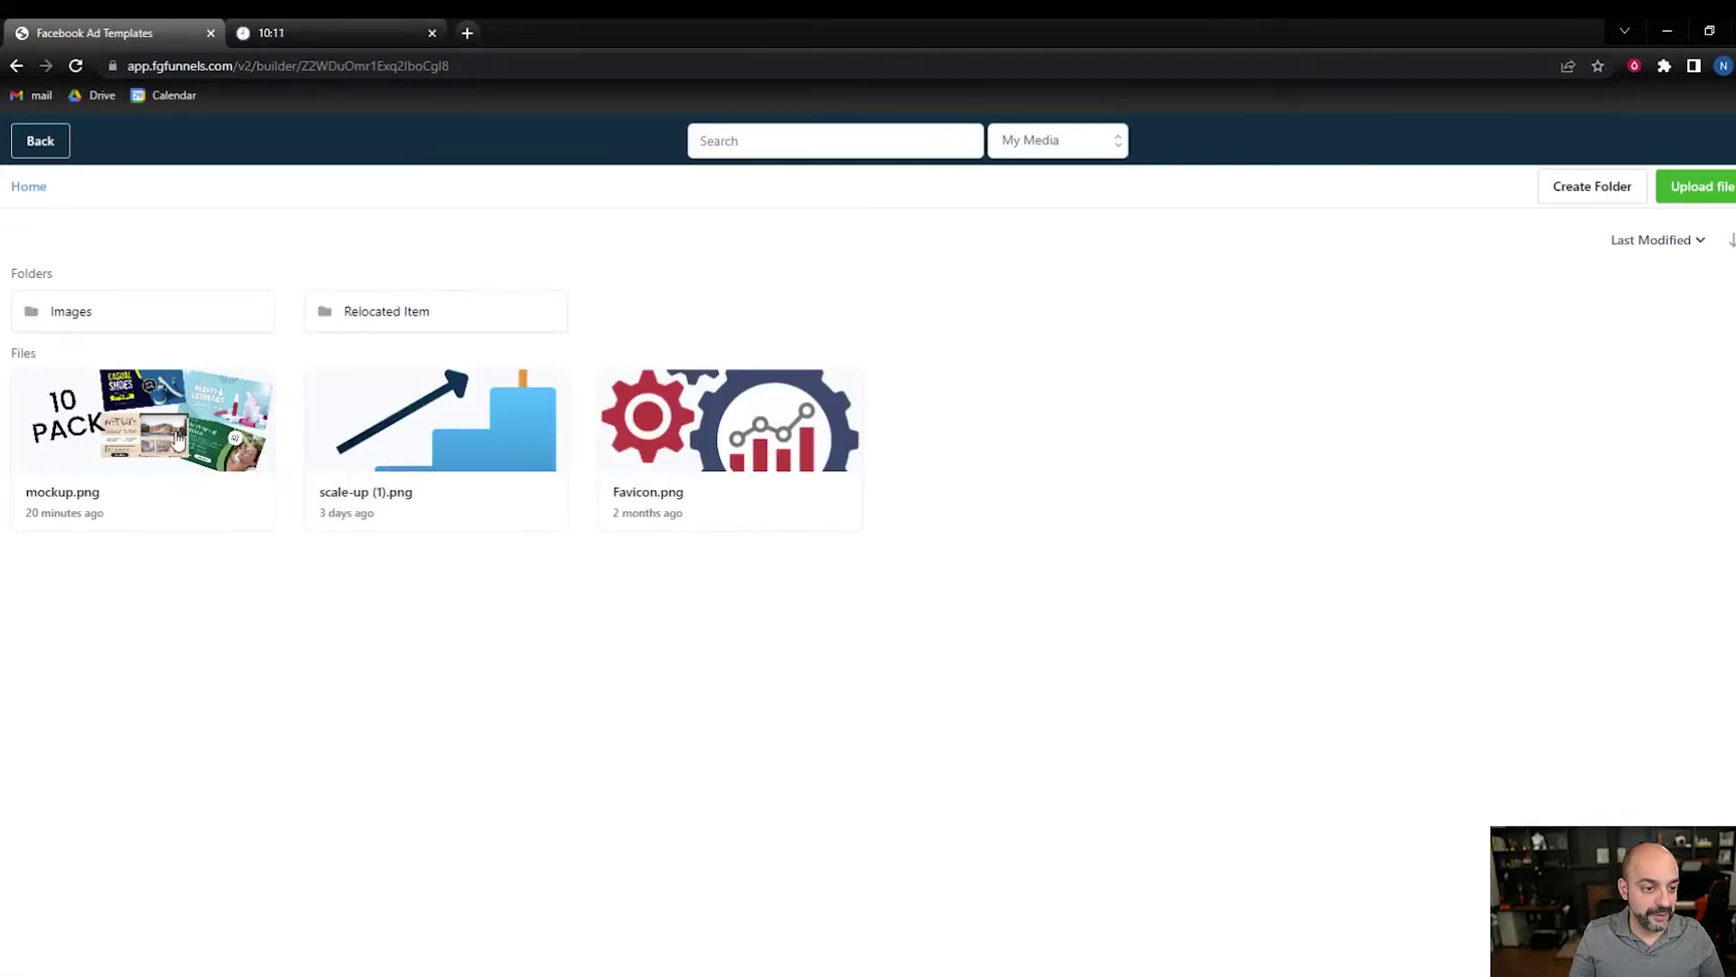
pyautogui.click(179, 440)
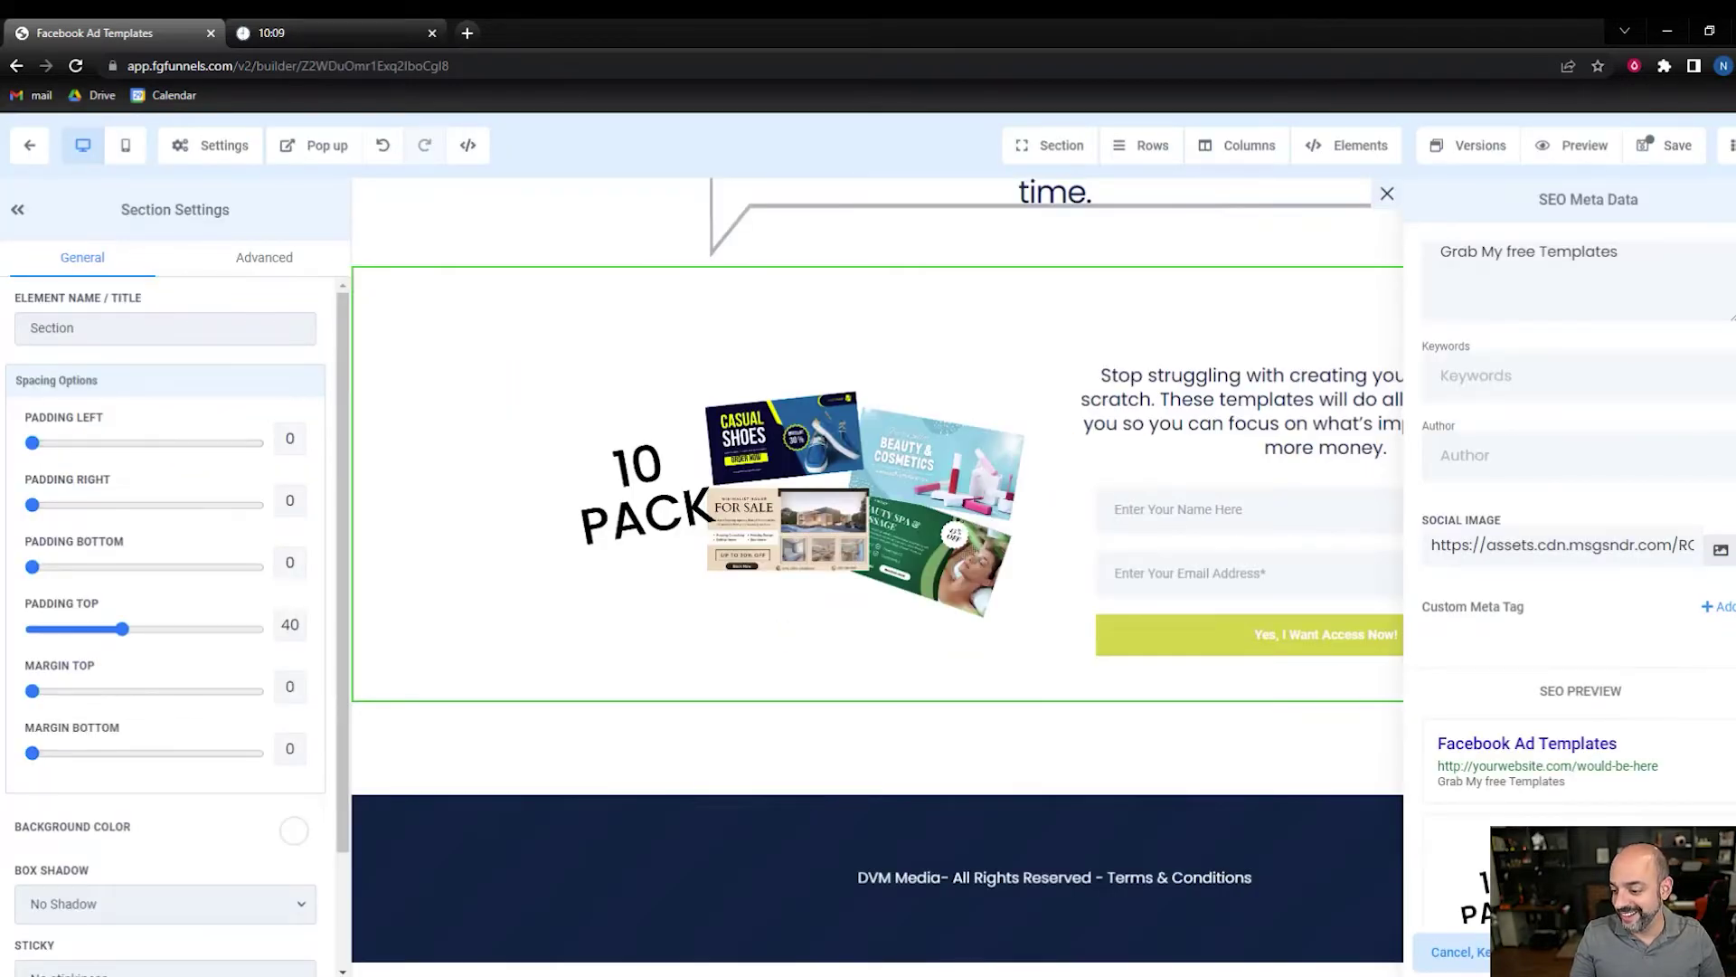
pyautogui.click(1591, 951)
pyautogui.scroll(4, 1649, 201)
pyautogui.click(1677, 150)
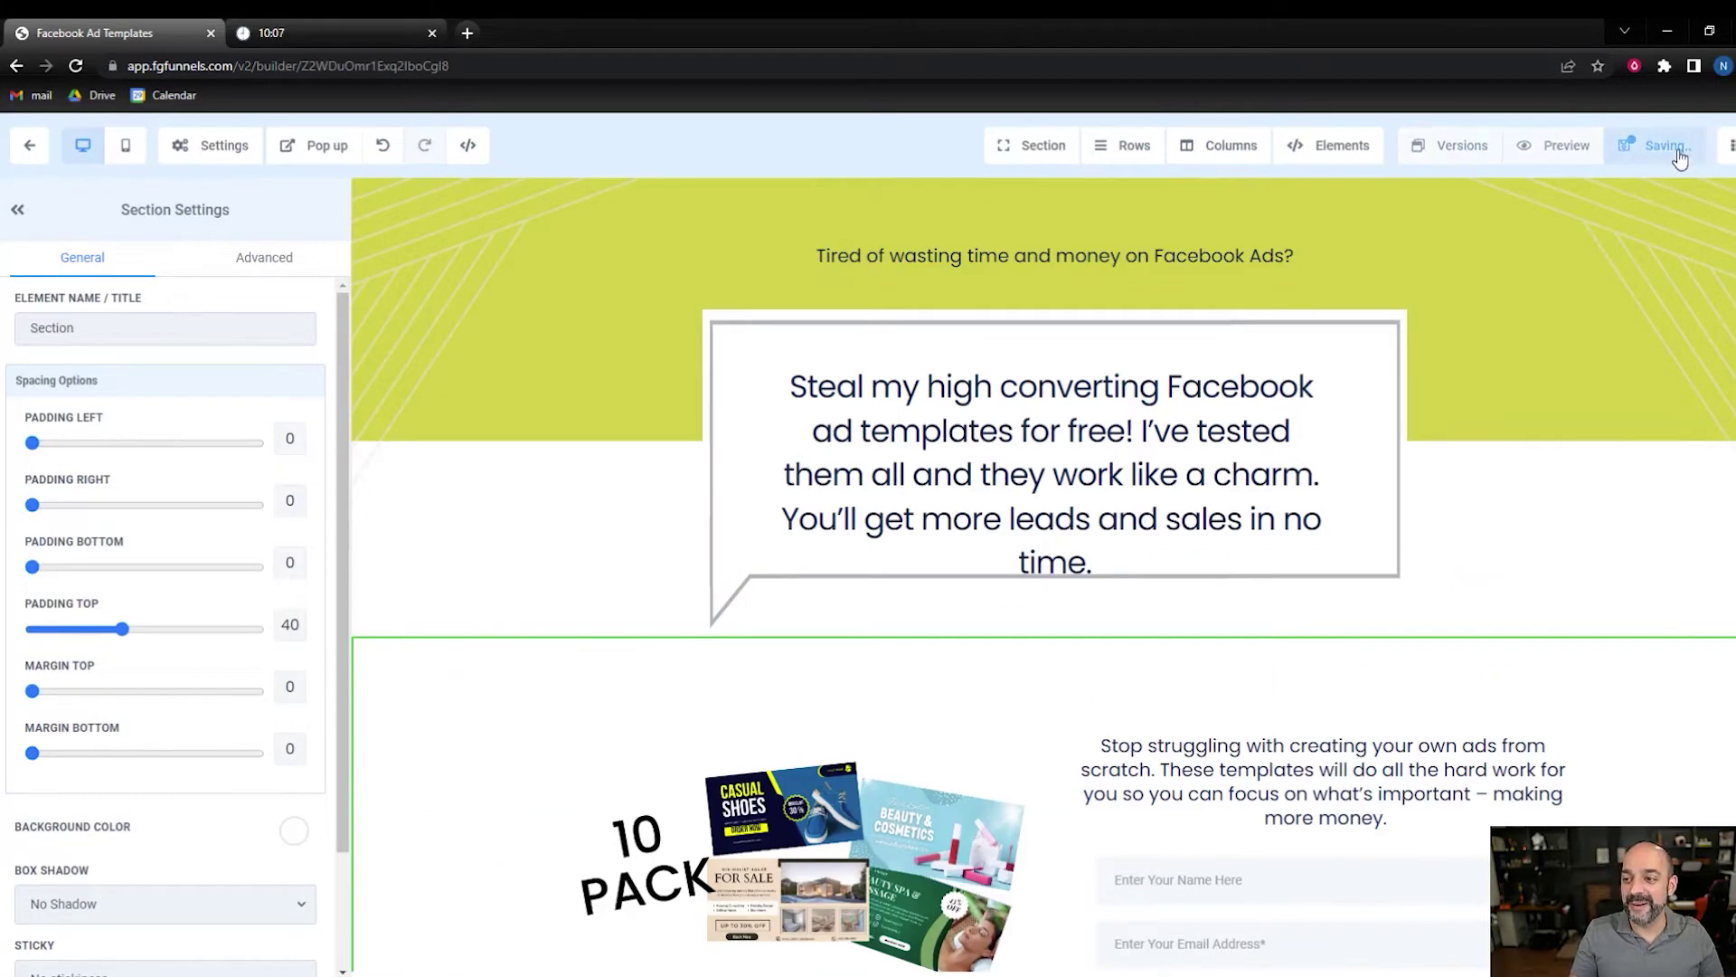
# - Set the signup form's Redirect Action to Go to Next step and save
pyautogui.scroll(-4, 1338, 507)
pyautogui.click(1356, 523)
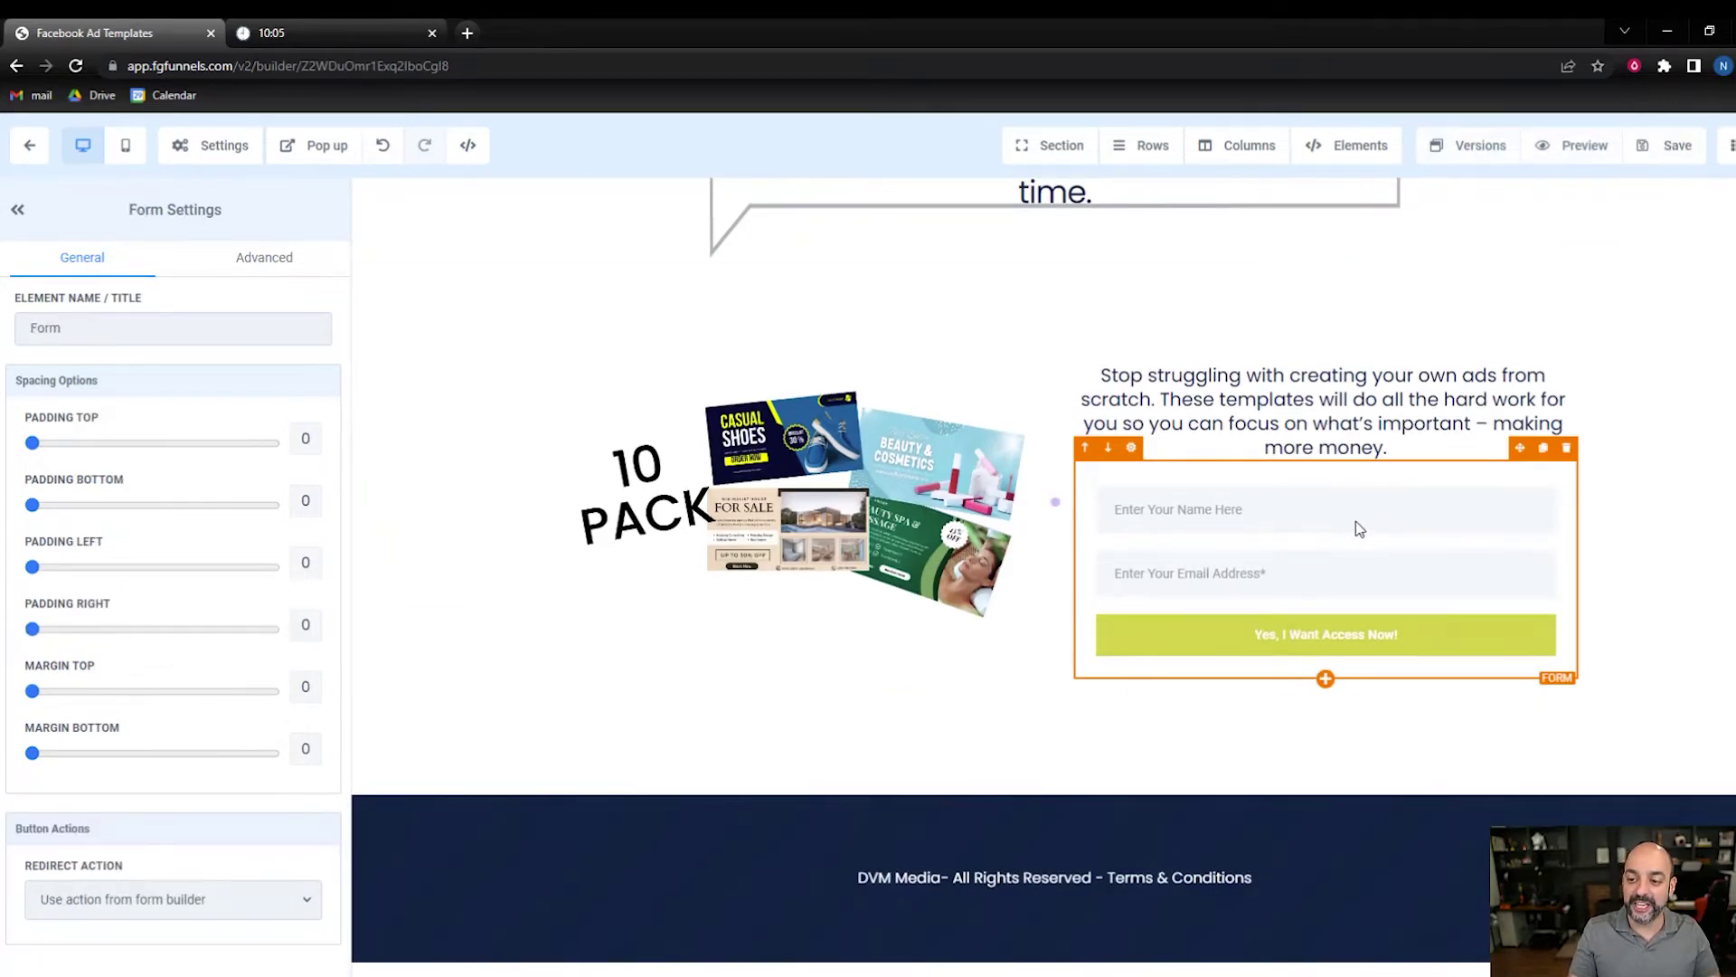
pyautogui.scroll(-1, 209, 717)
pyautogui.click(209, 927)
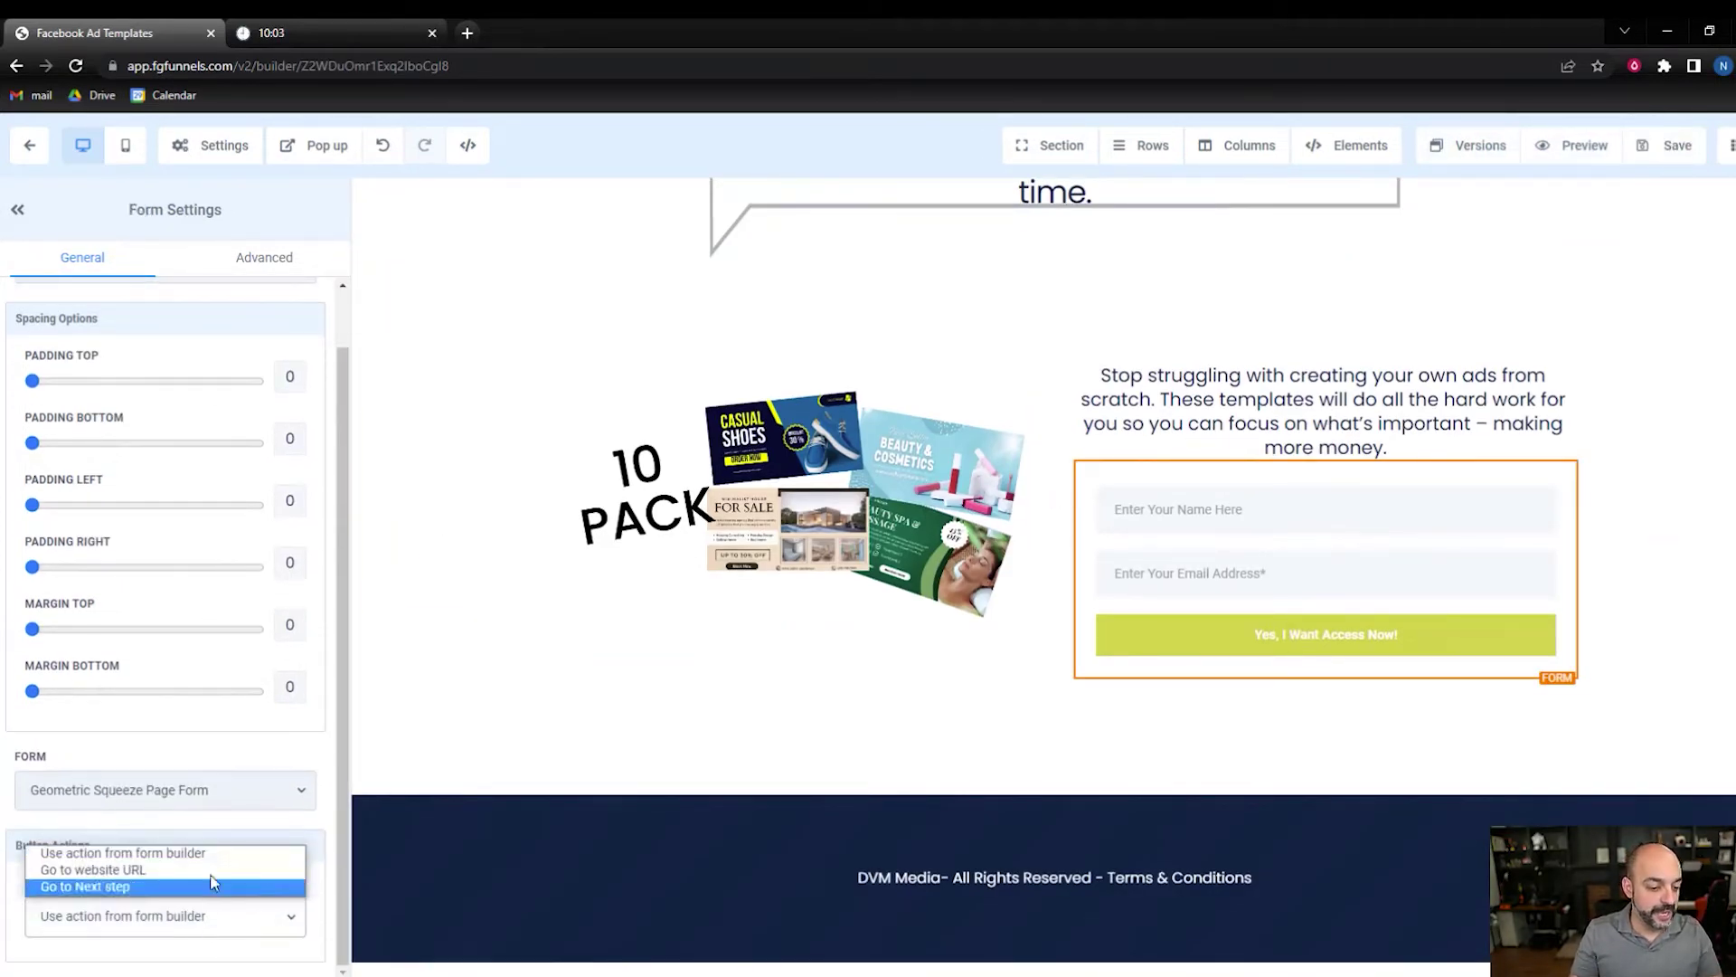
pyautogui.click(210, 886)
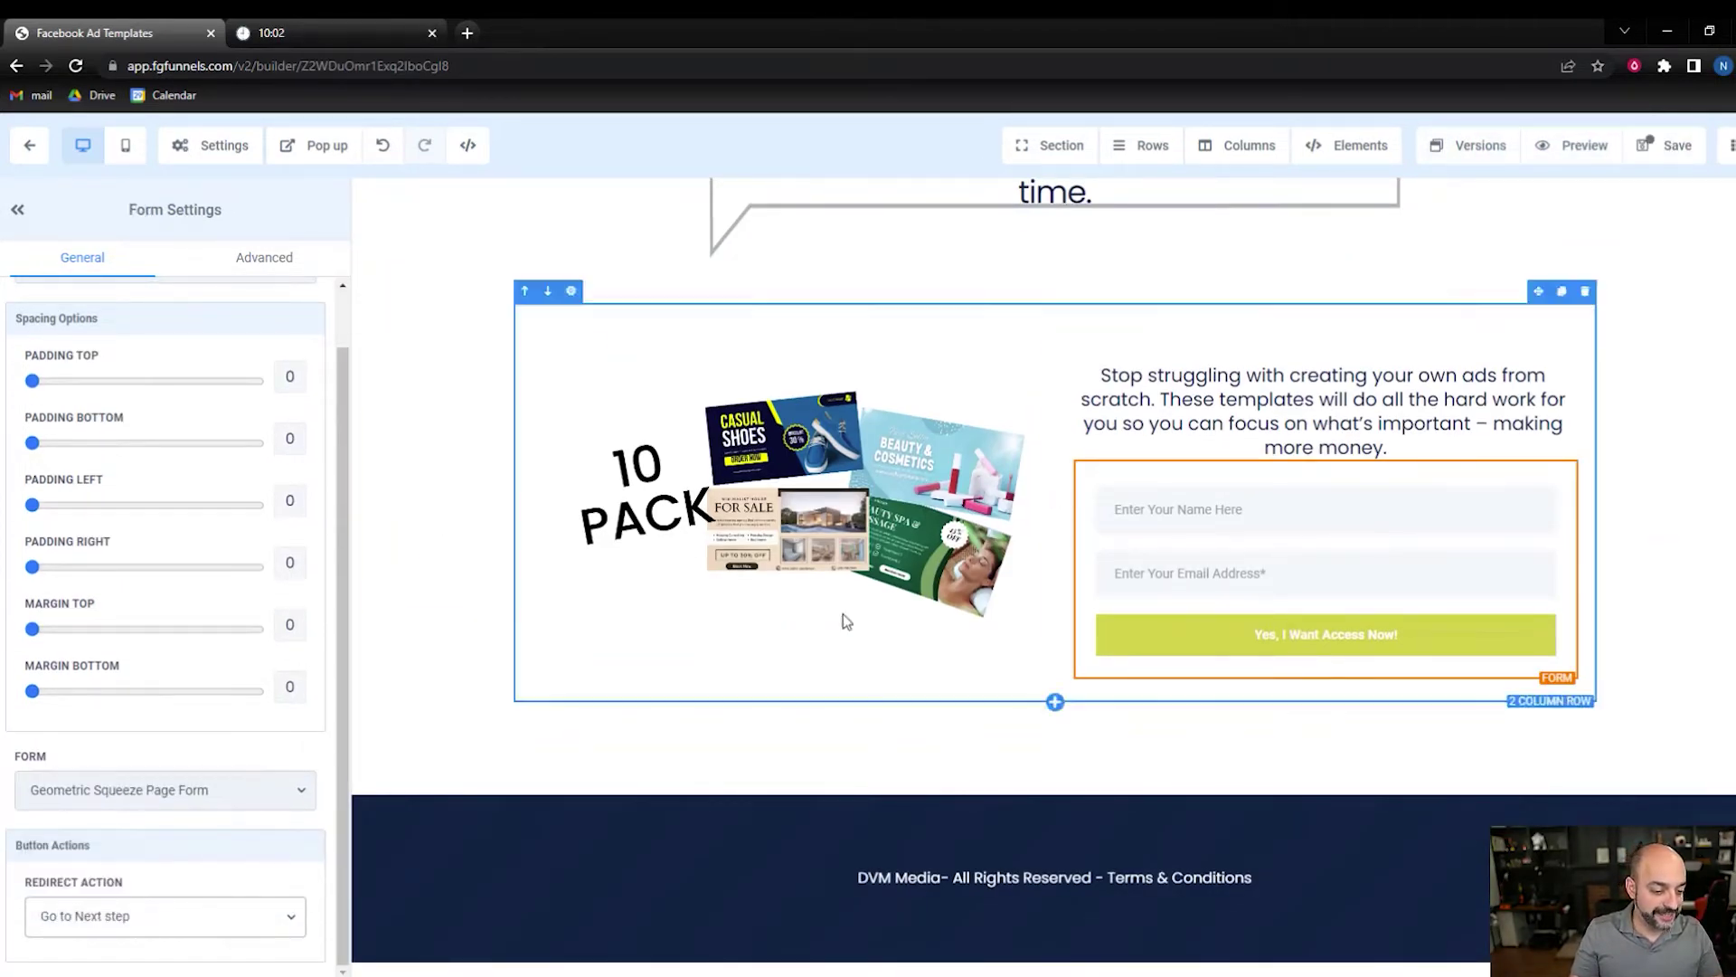
pyautogui.click(1646, 155)
# - Set the speech-bubble headline's desktop font size to 28 and save
pyautogui.scroll(4, 1428, 353)
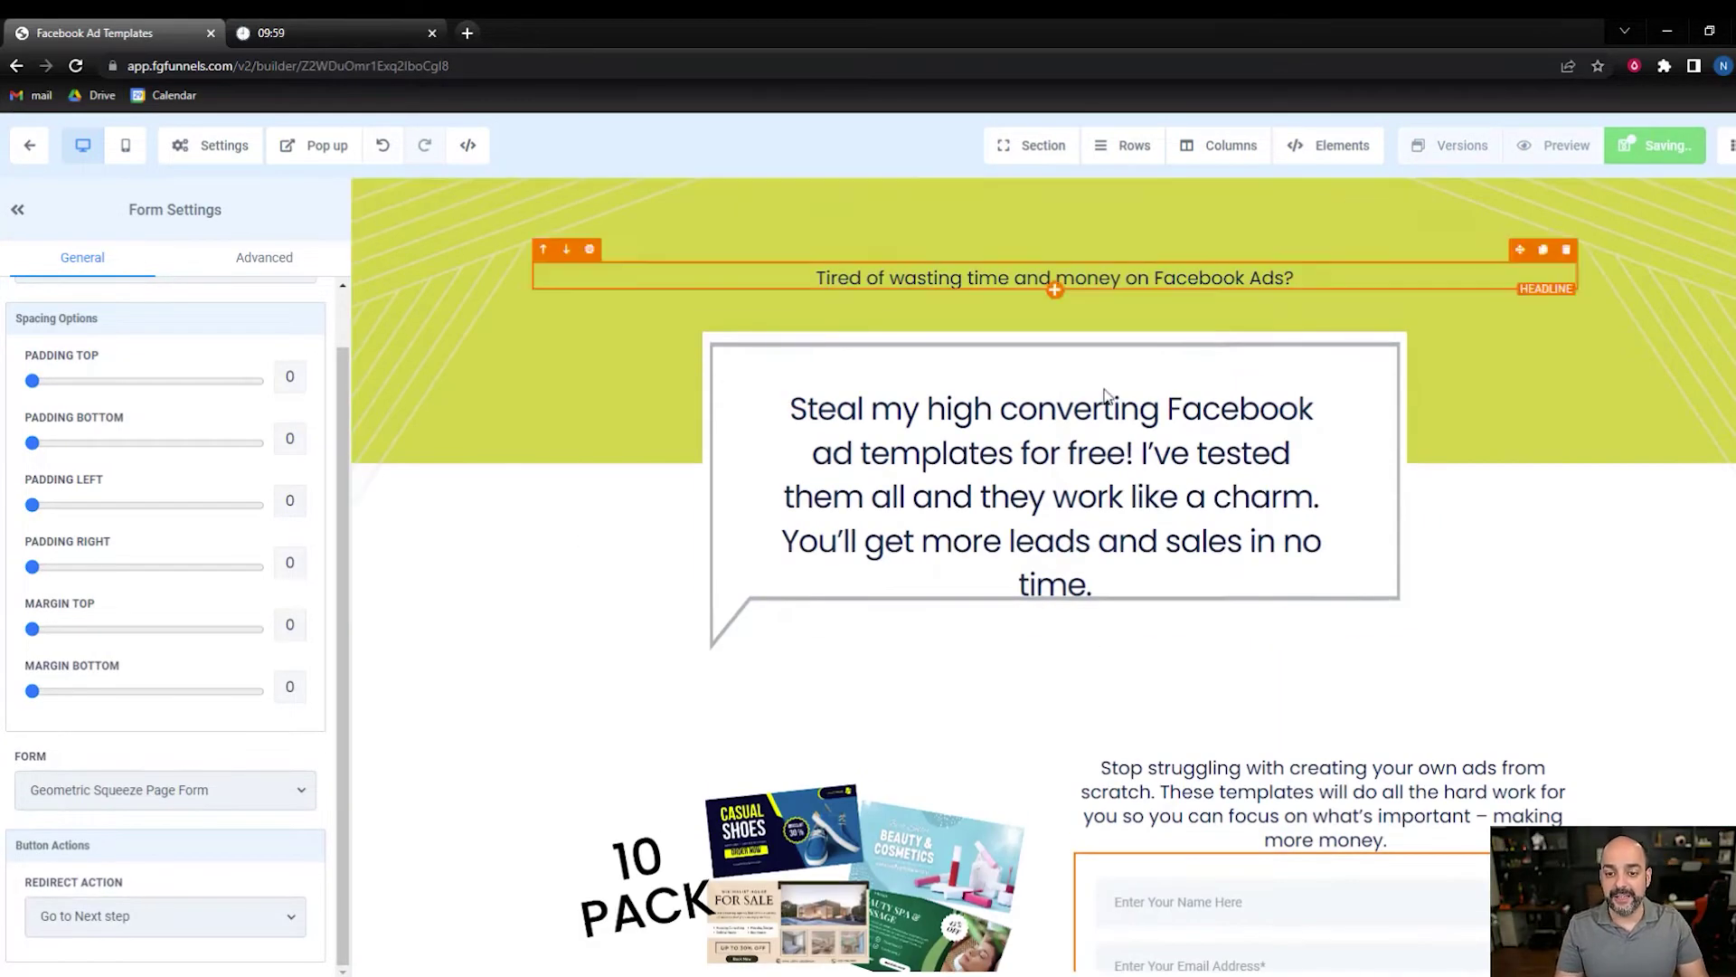
pyautogui.click(1082, 456)
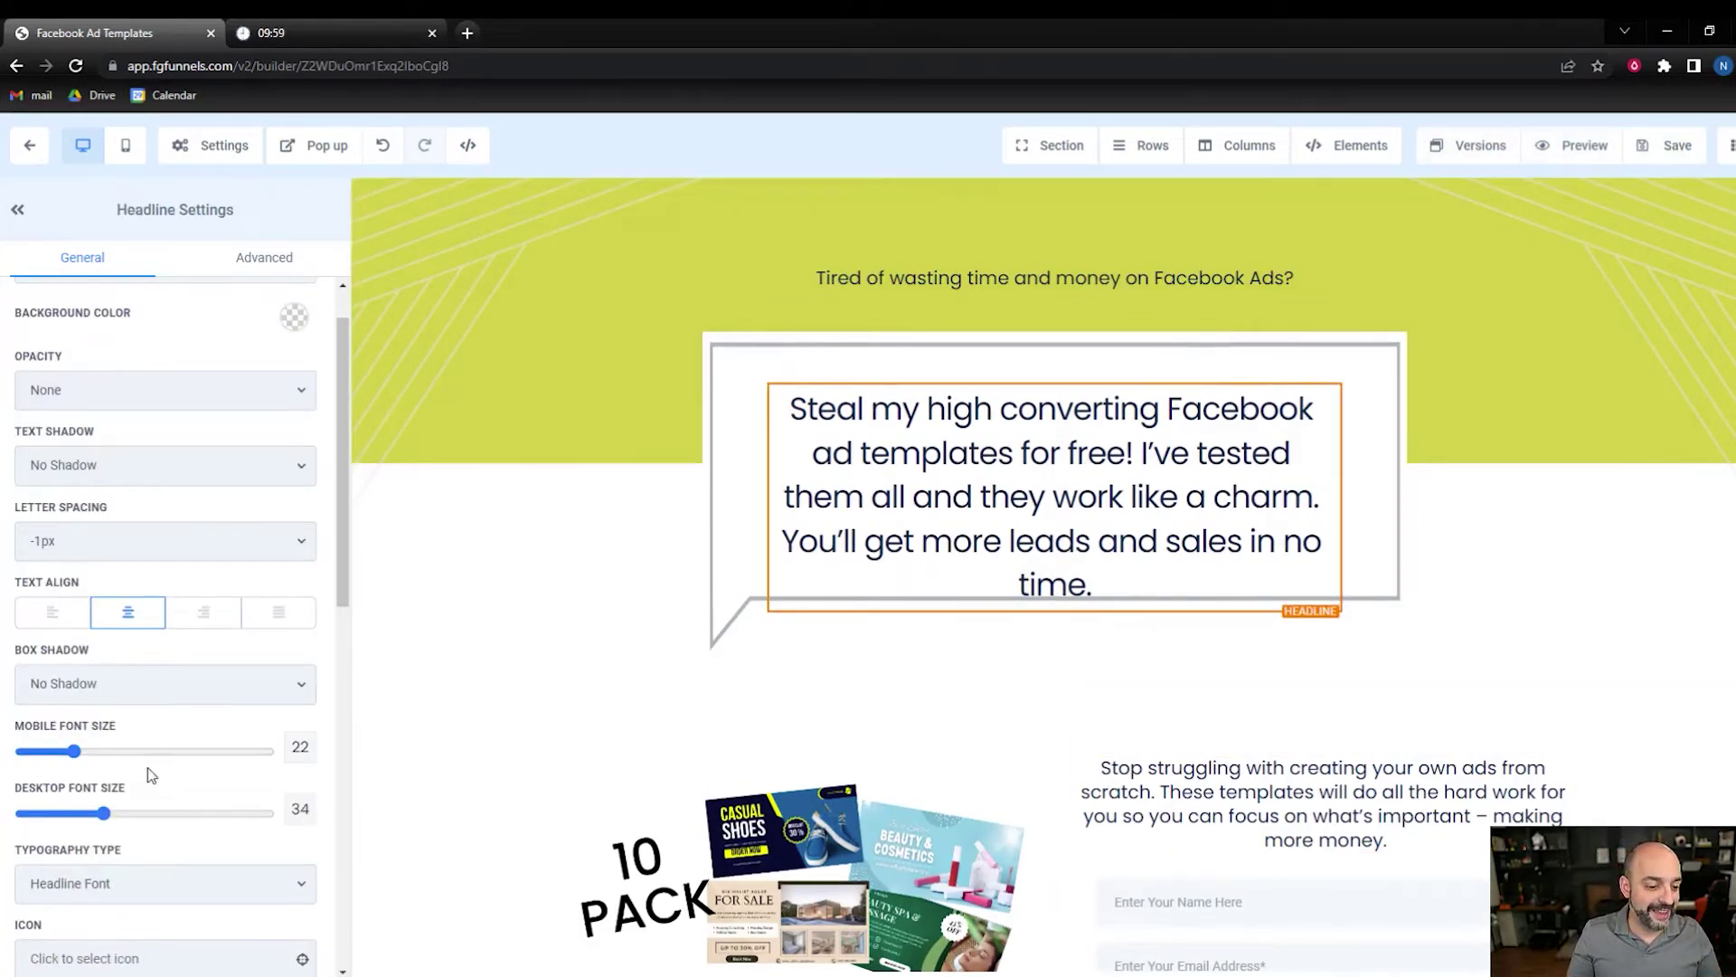
pyautogui.moveTo(103, 816); pyautogui.dragTo(89, 816)
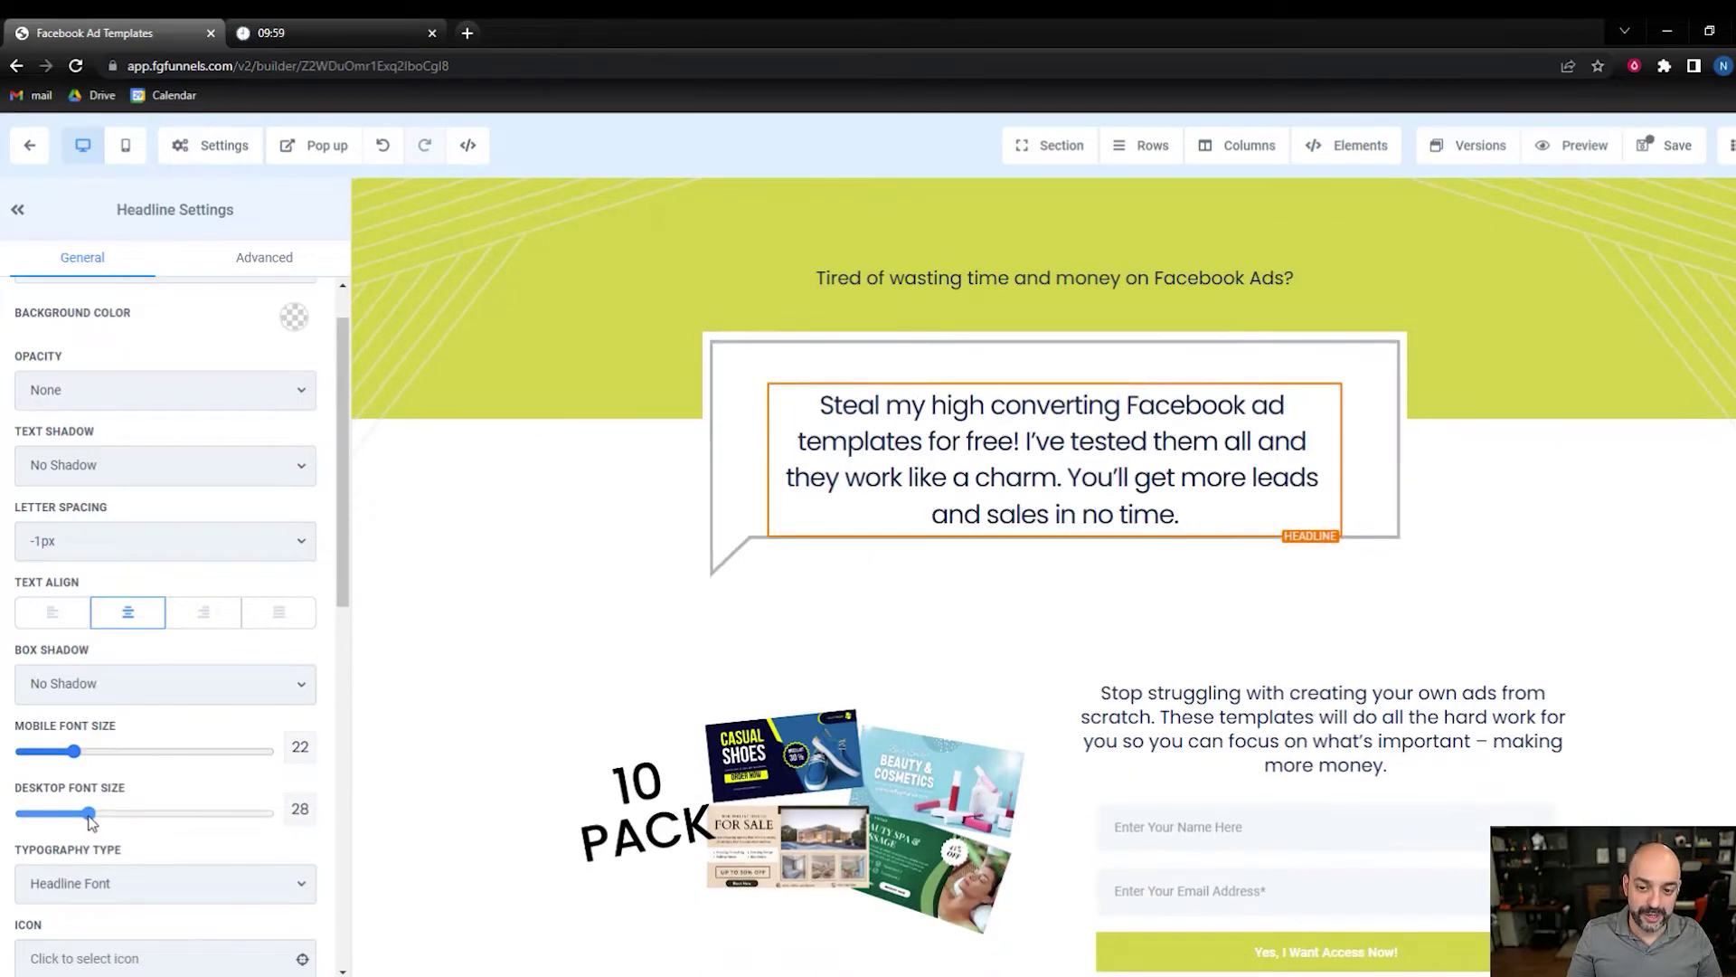
pyautogui.click(1669, 146)
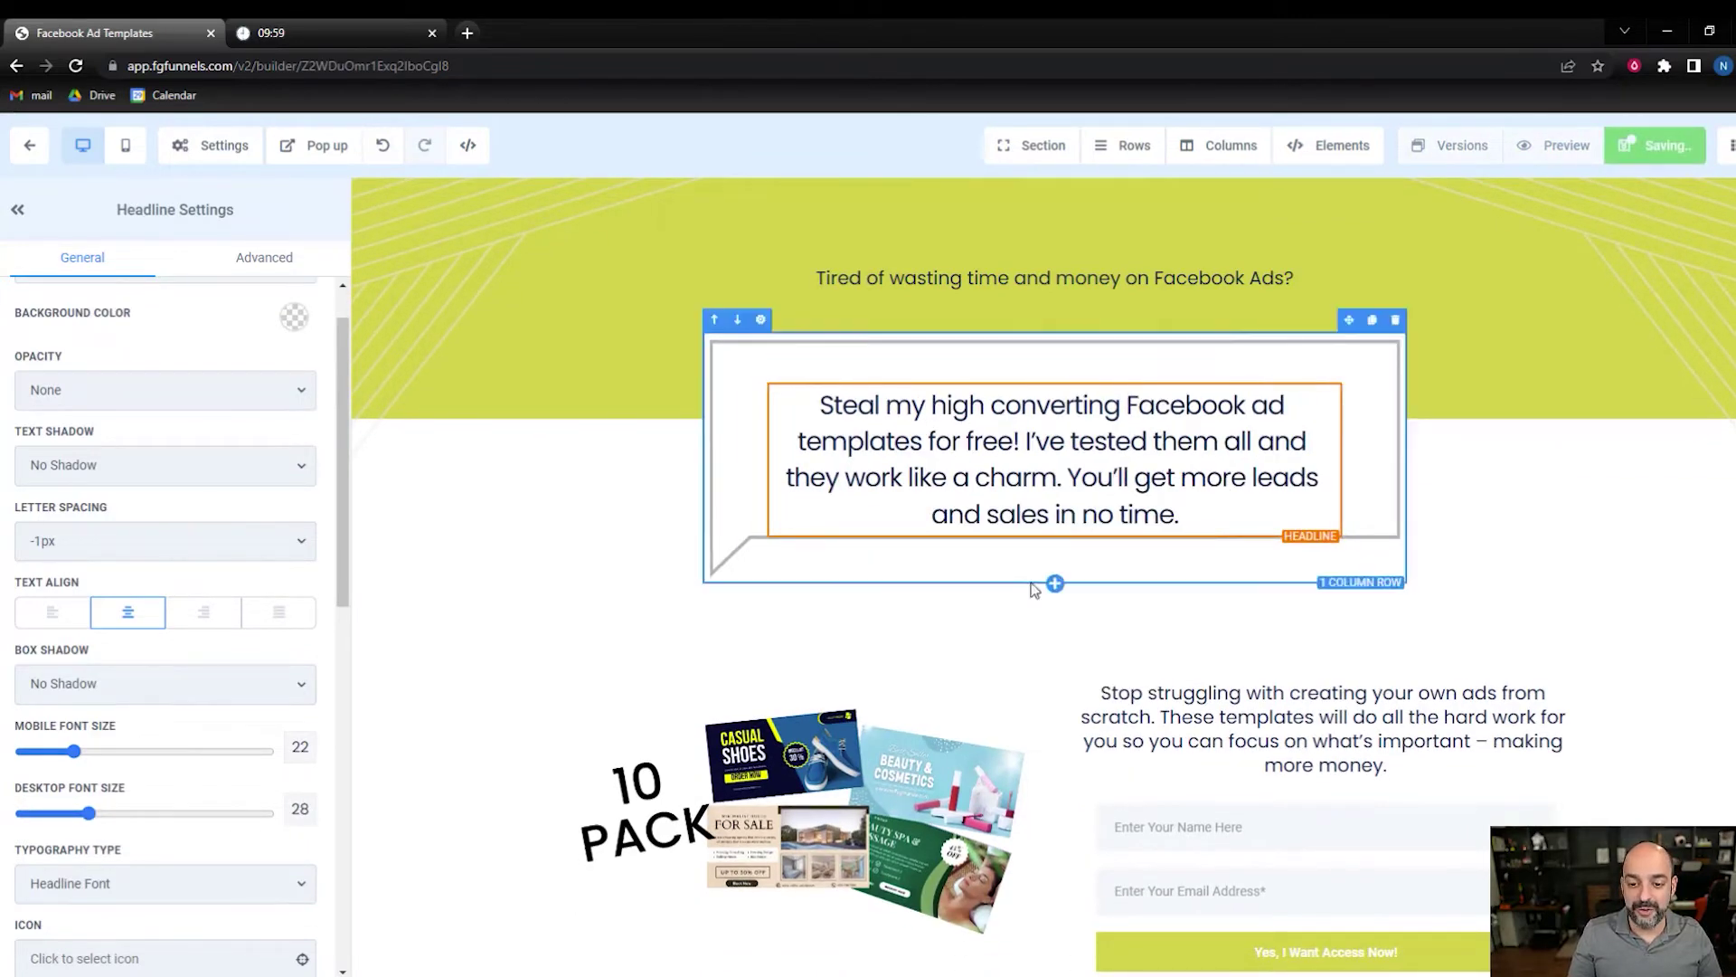
# - Set the form section's top padding to 5 and save
pyautogui.click(902, 609)
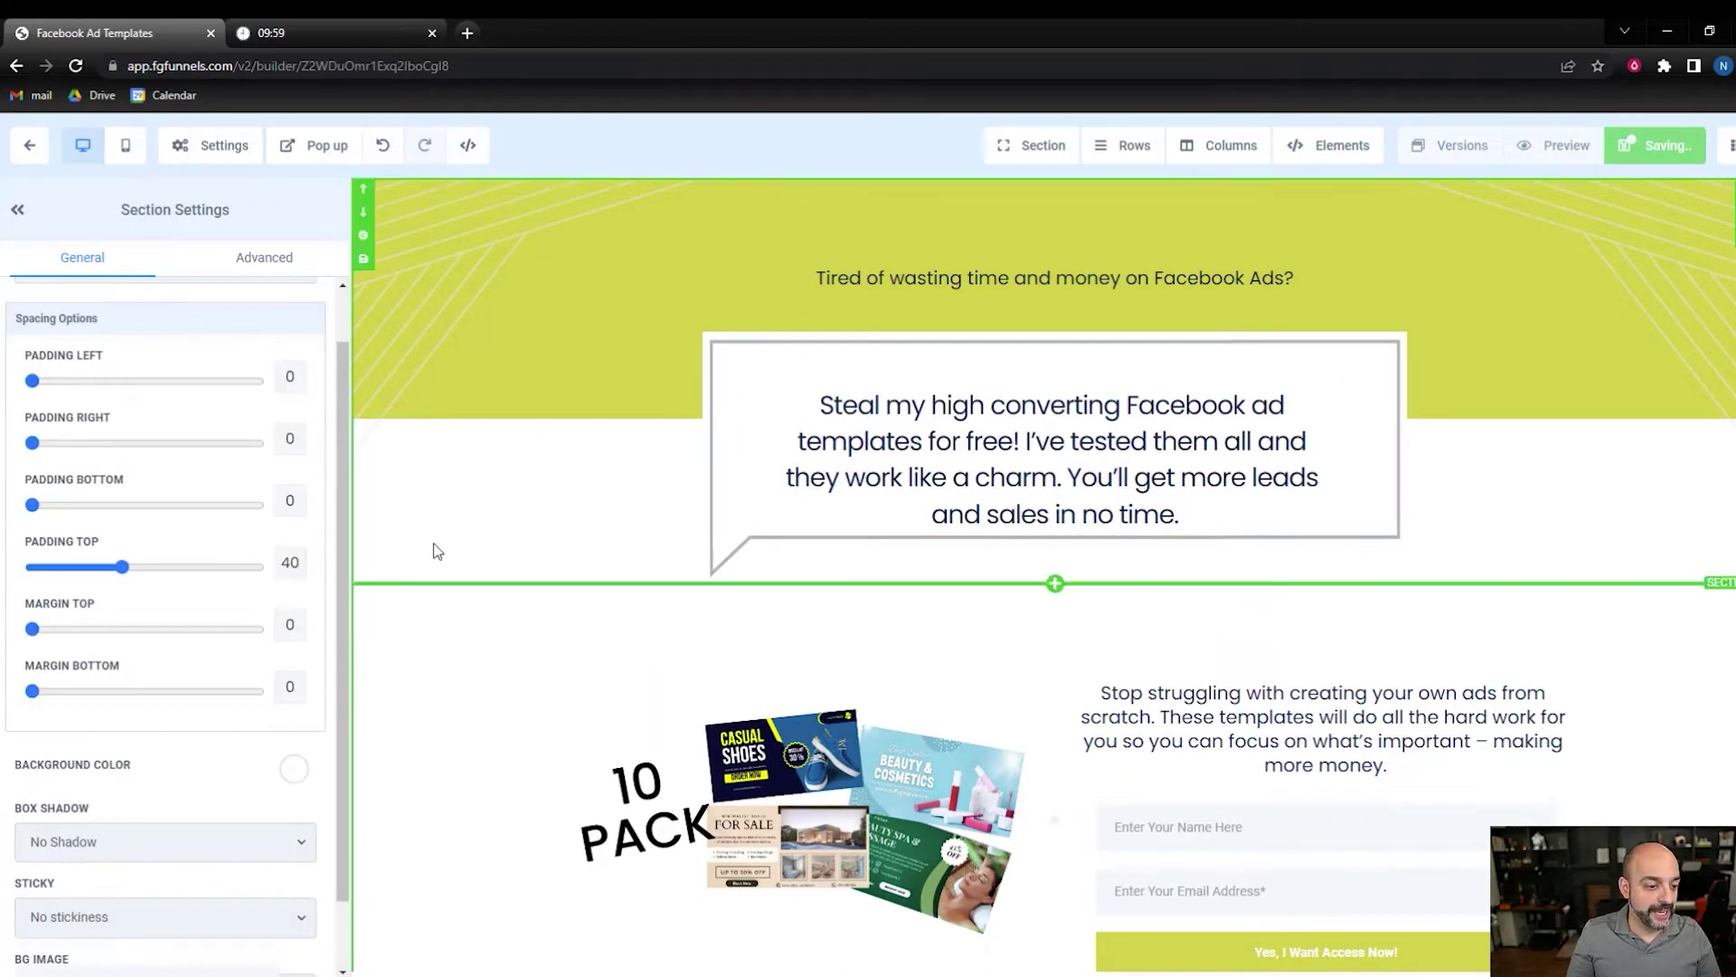
pyautogui.moveTo(122, 570); pyautogui.dragTo(43, 568)
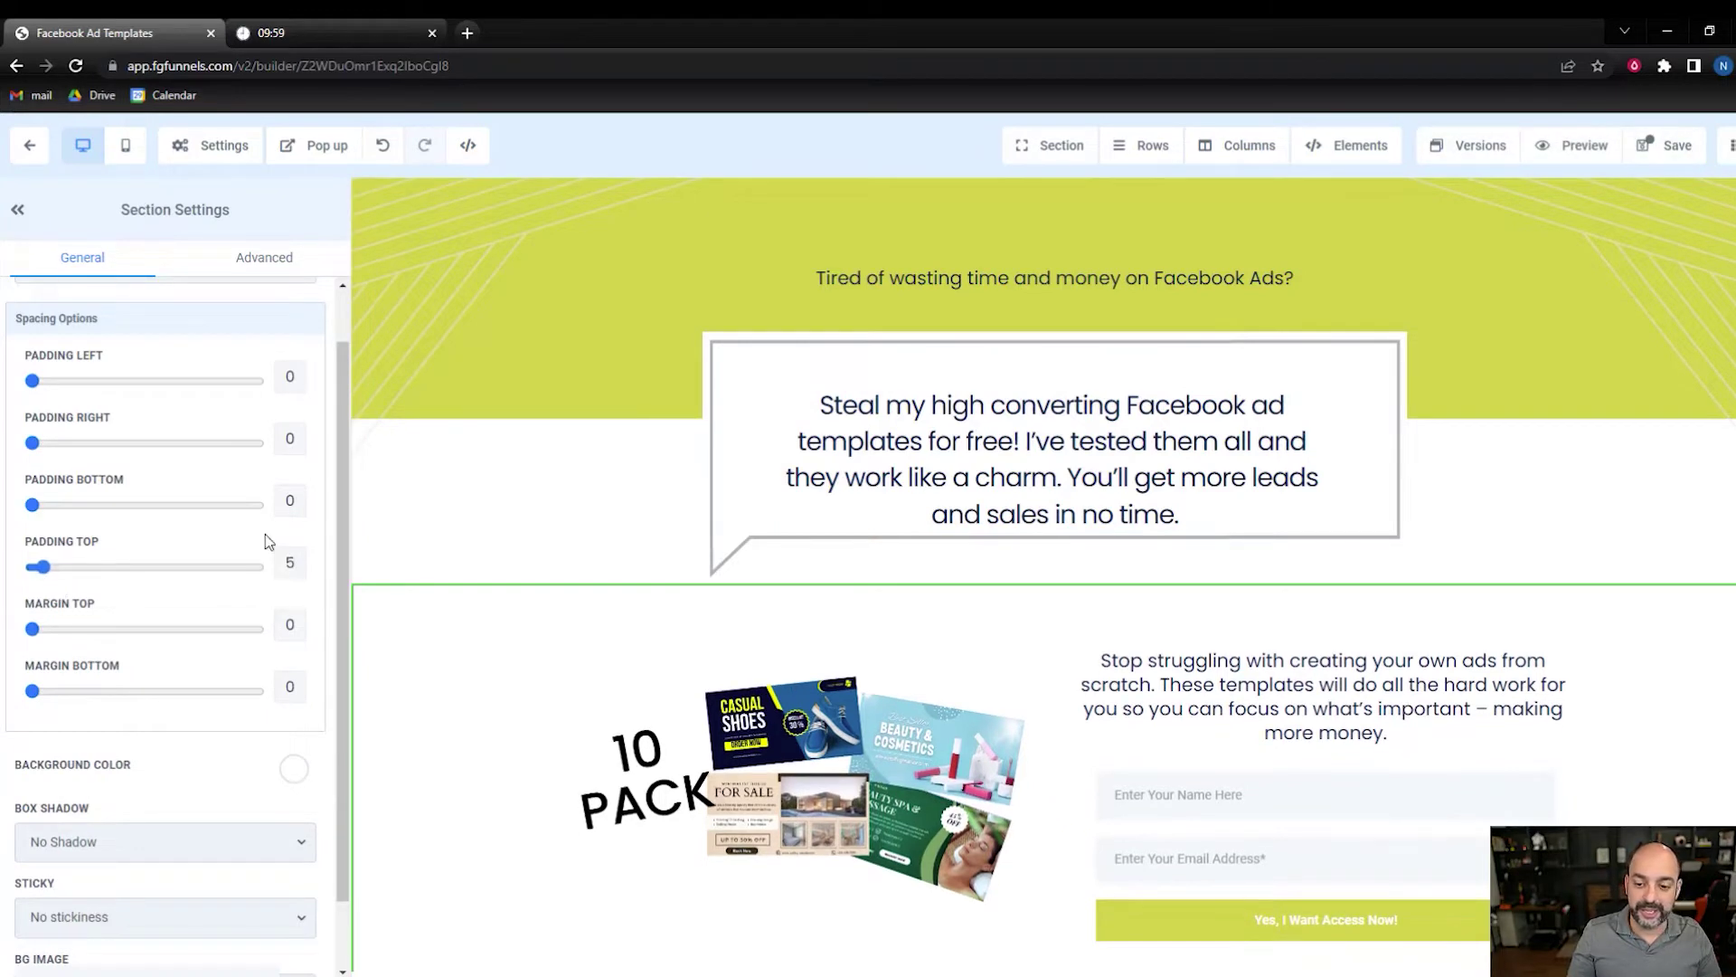
pyautogui.click(1665, 141)
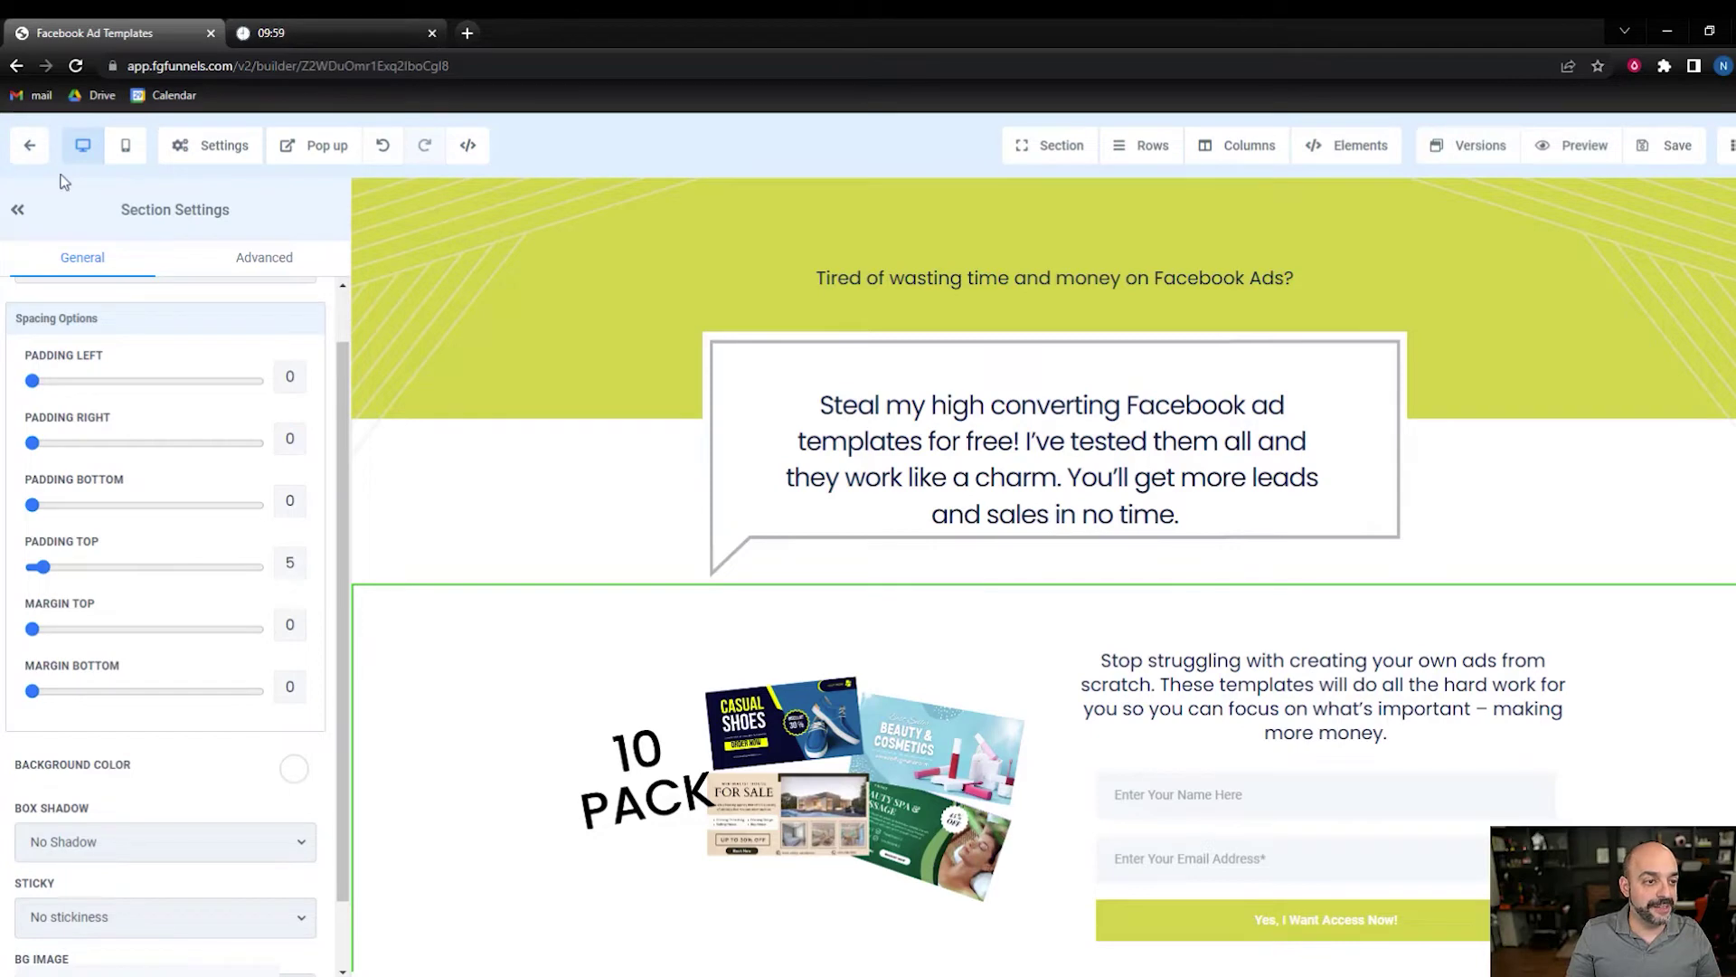
# - Open the FB templates TY thank-you page in the builder
pyautogui.click(29, 145)
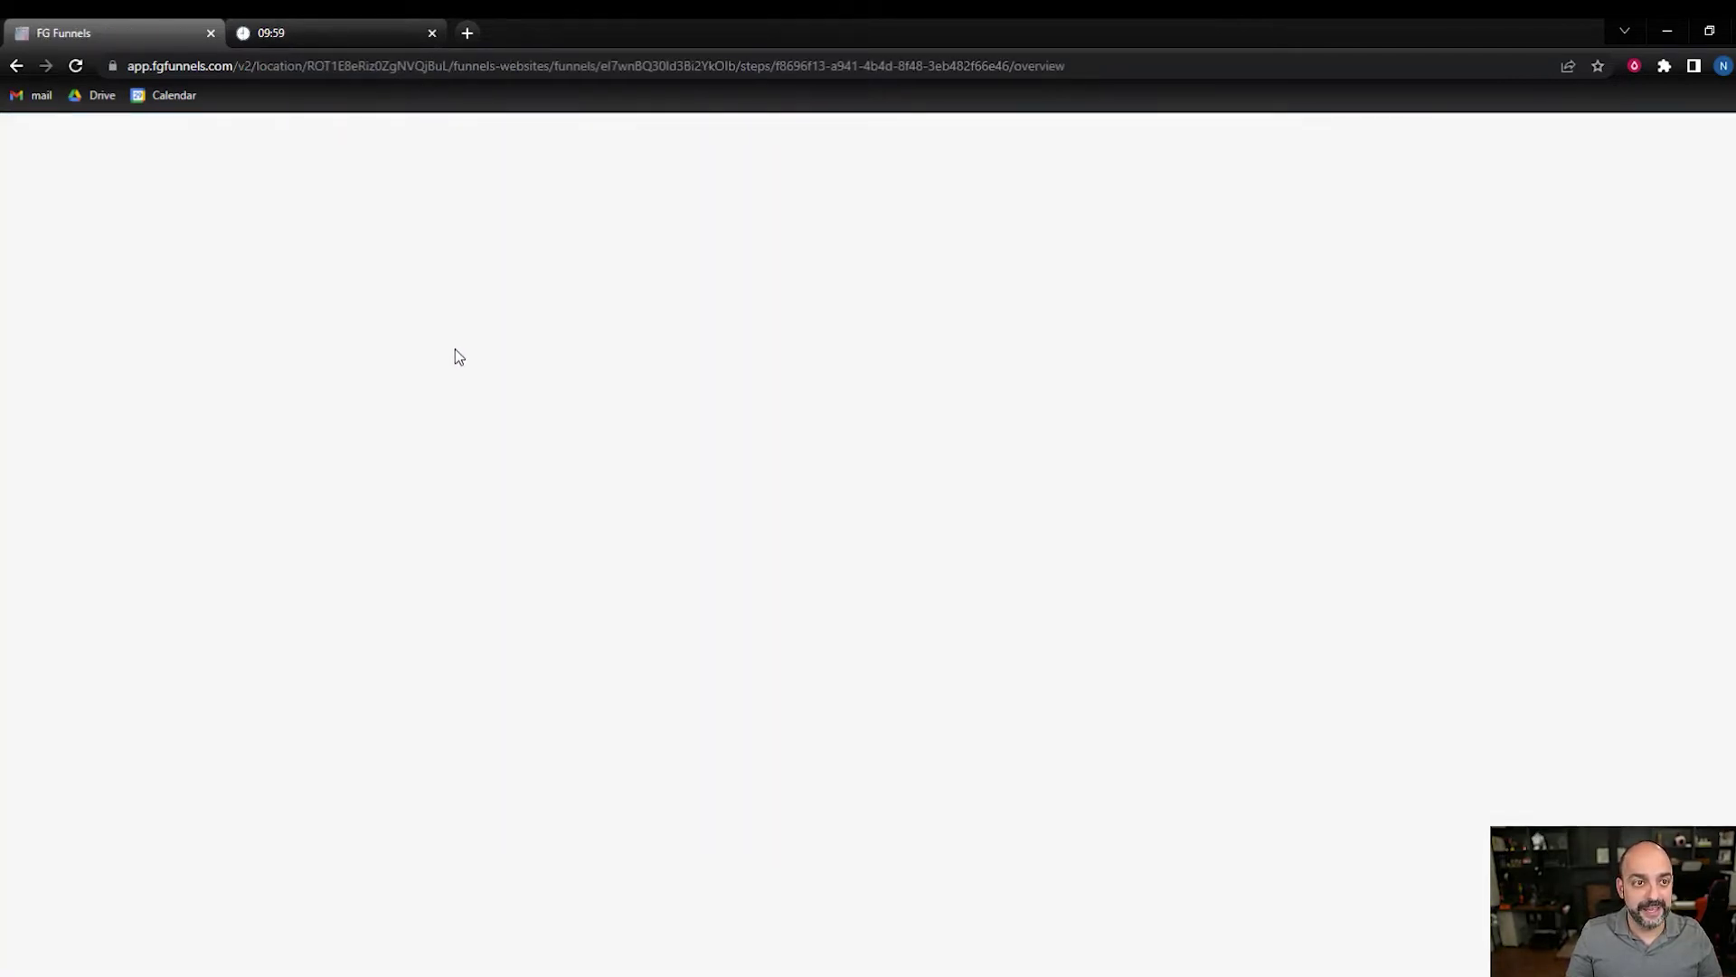
pyautogui.click(387, 537)
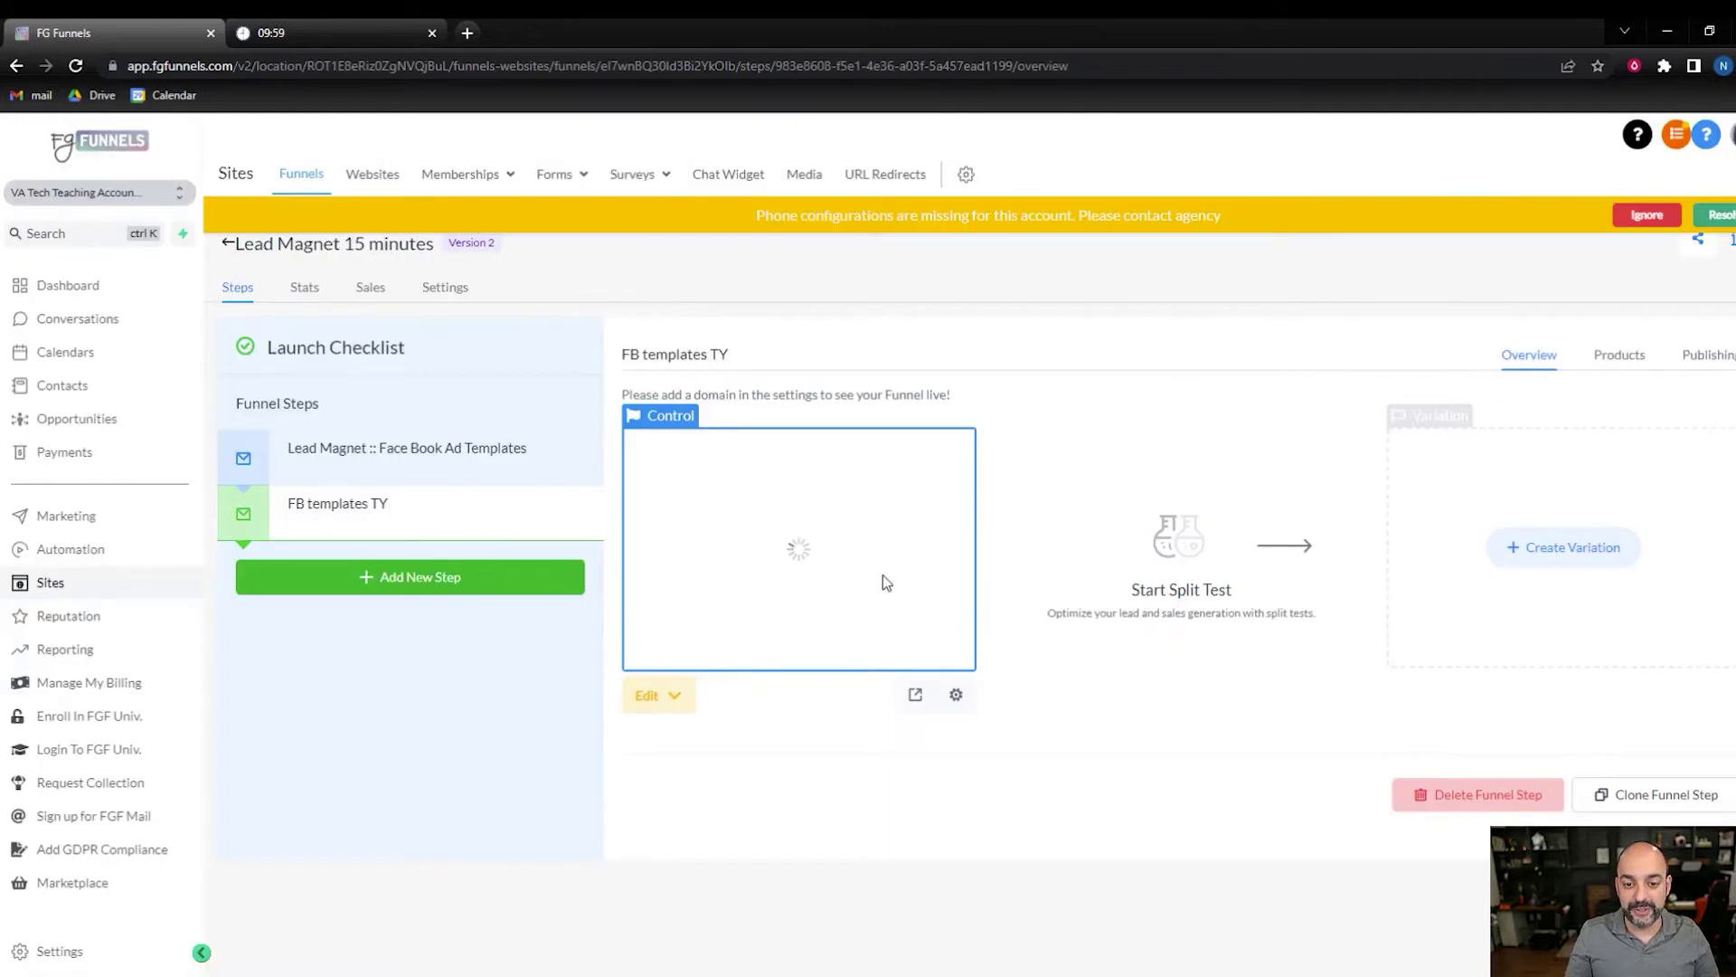
pyautogui.click(825, 515)
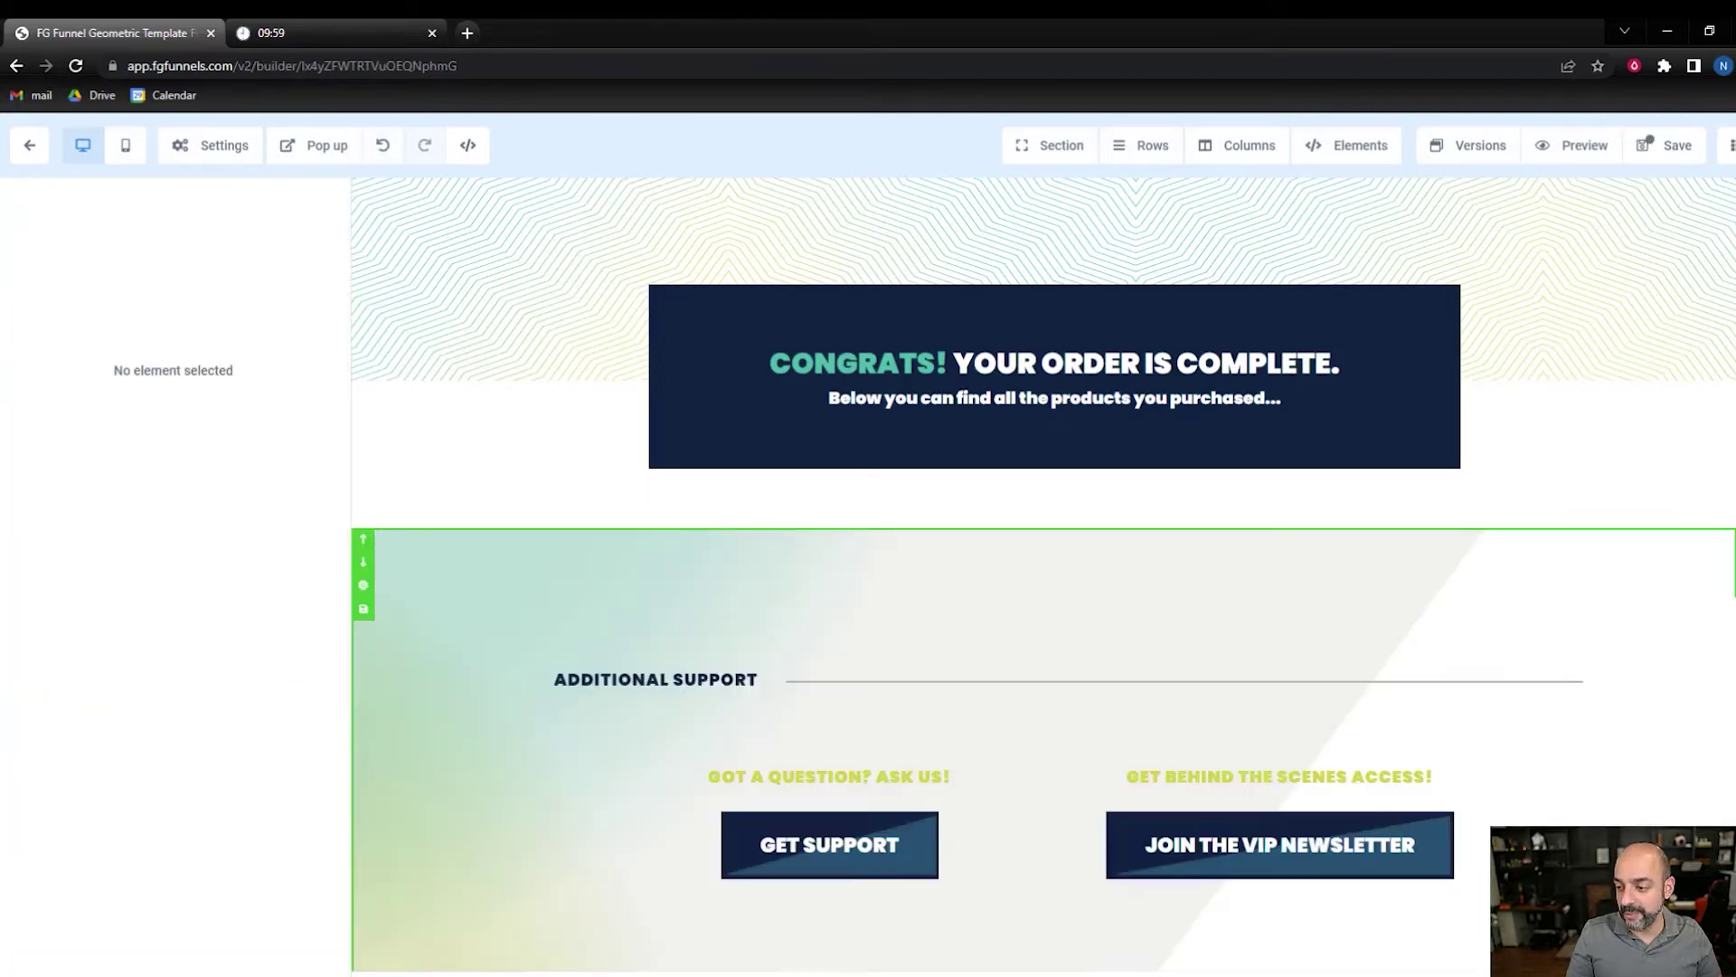
# - Delete the Additional Resources heading and the special-offer headings, images and text rows
pyautogui.scroll(-5, 1315, 650)
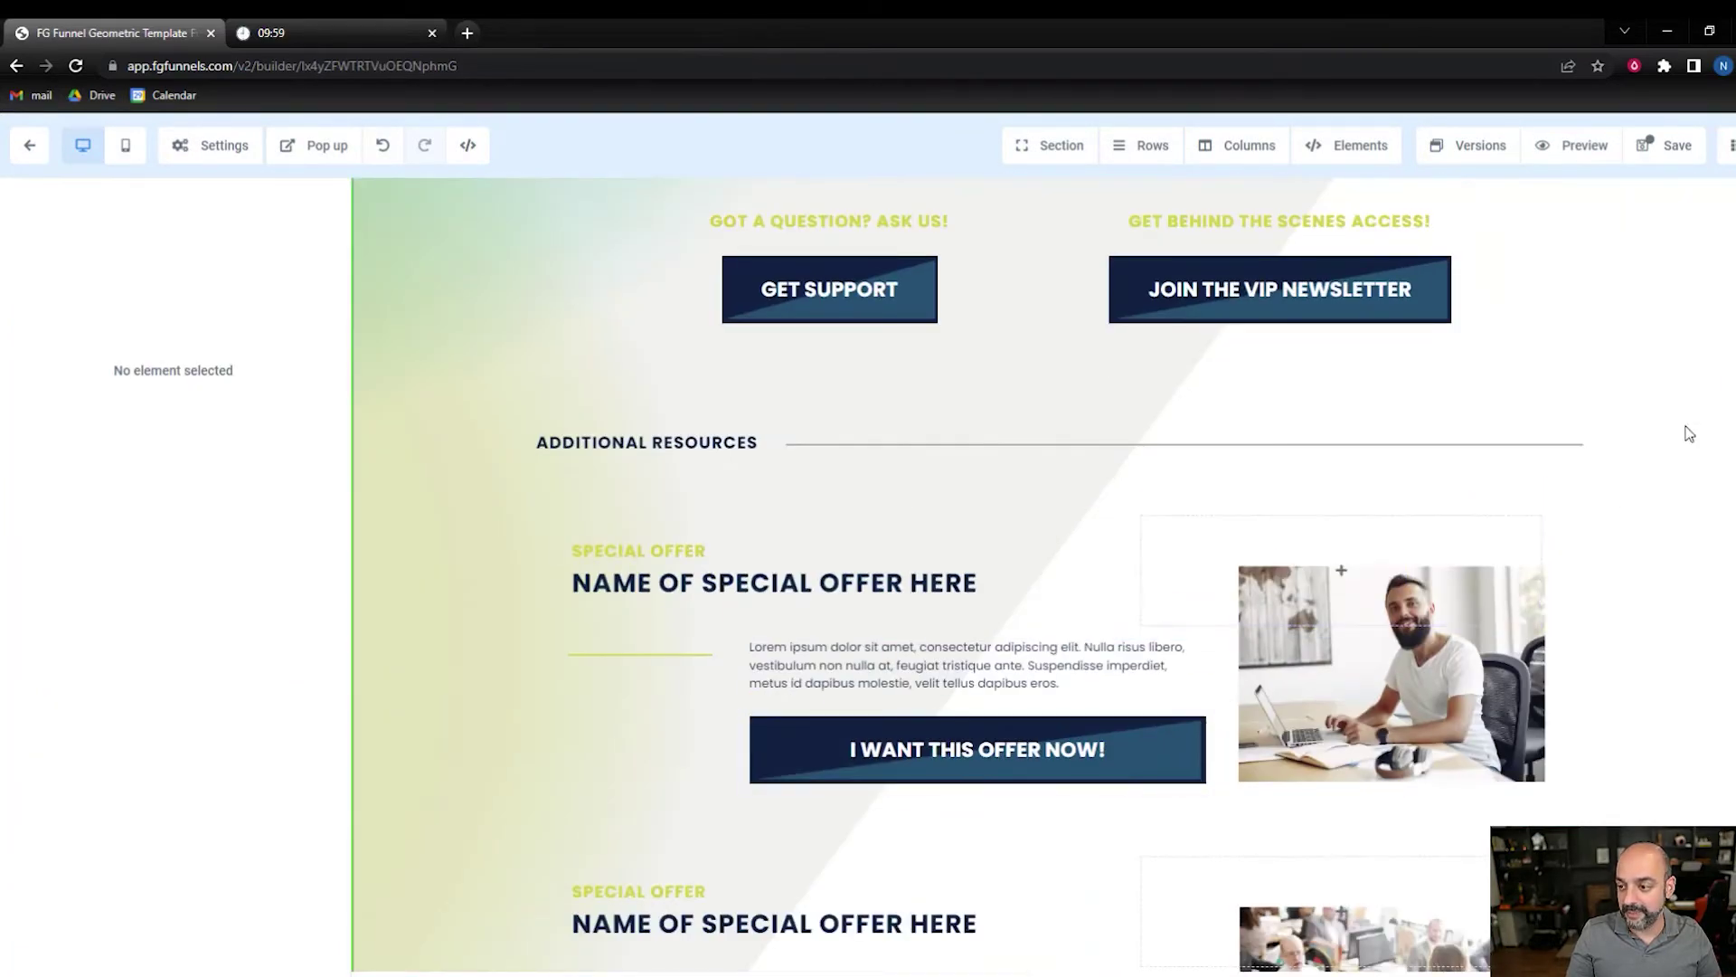
pyautogui.click(1585, 402)
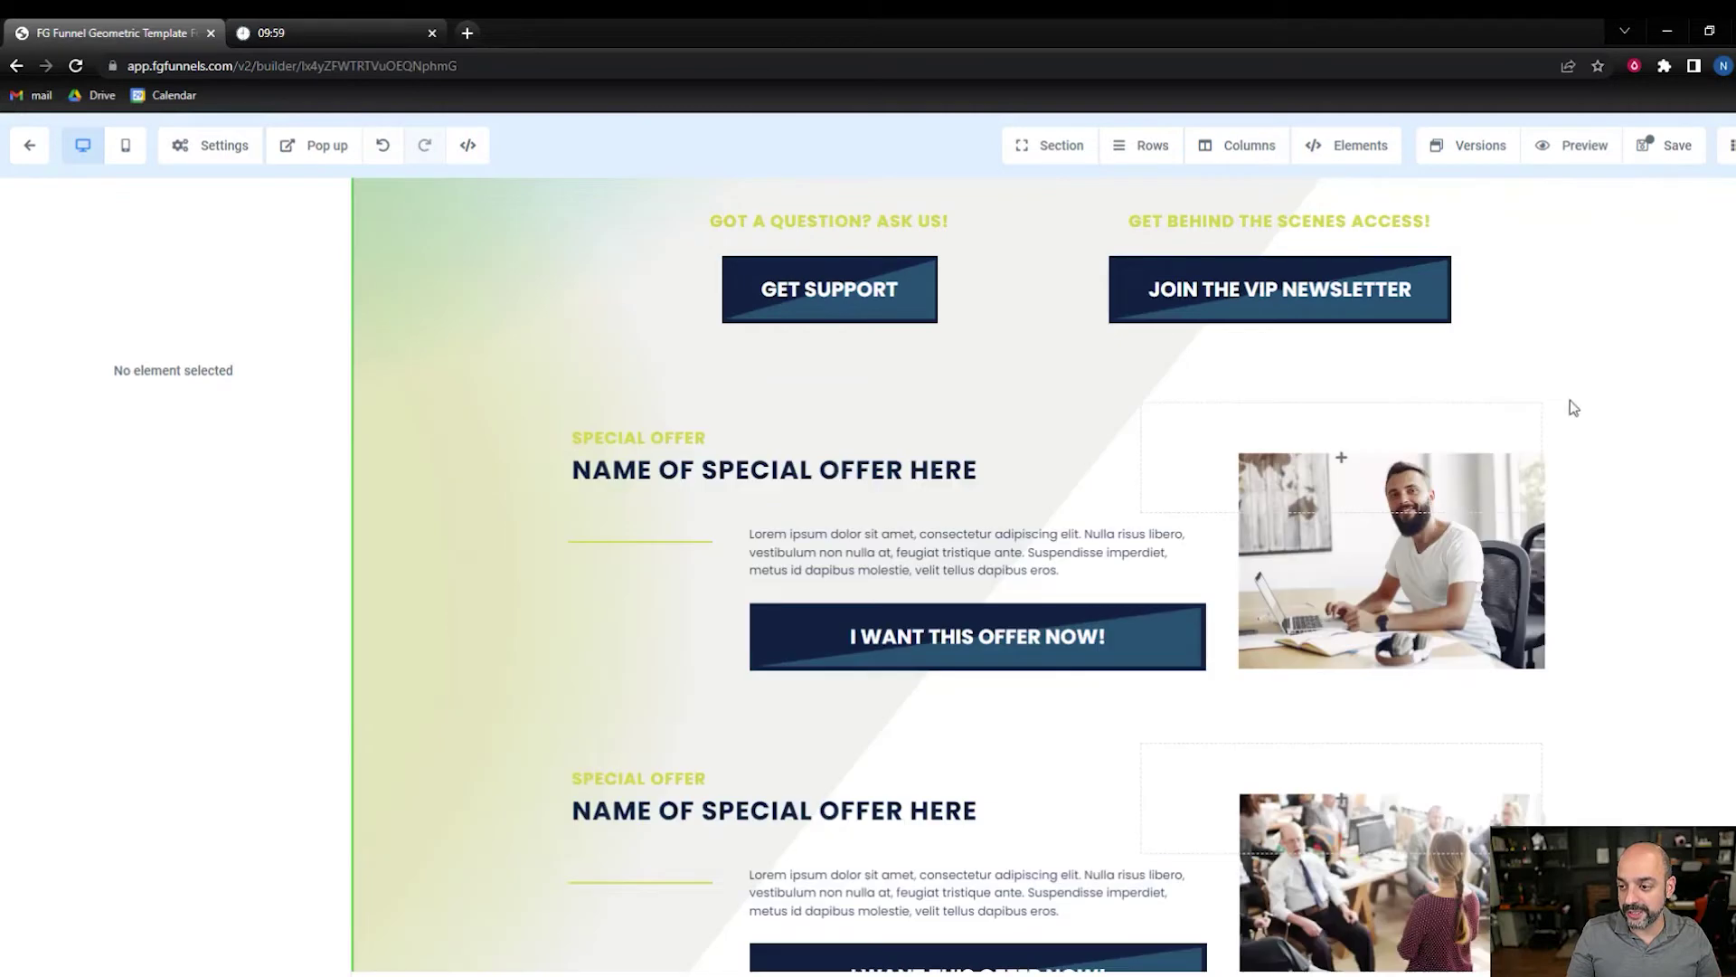
pyautogui.click(1530, 377)
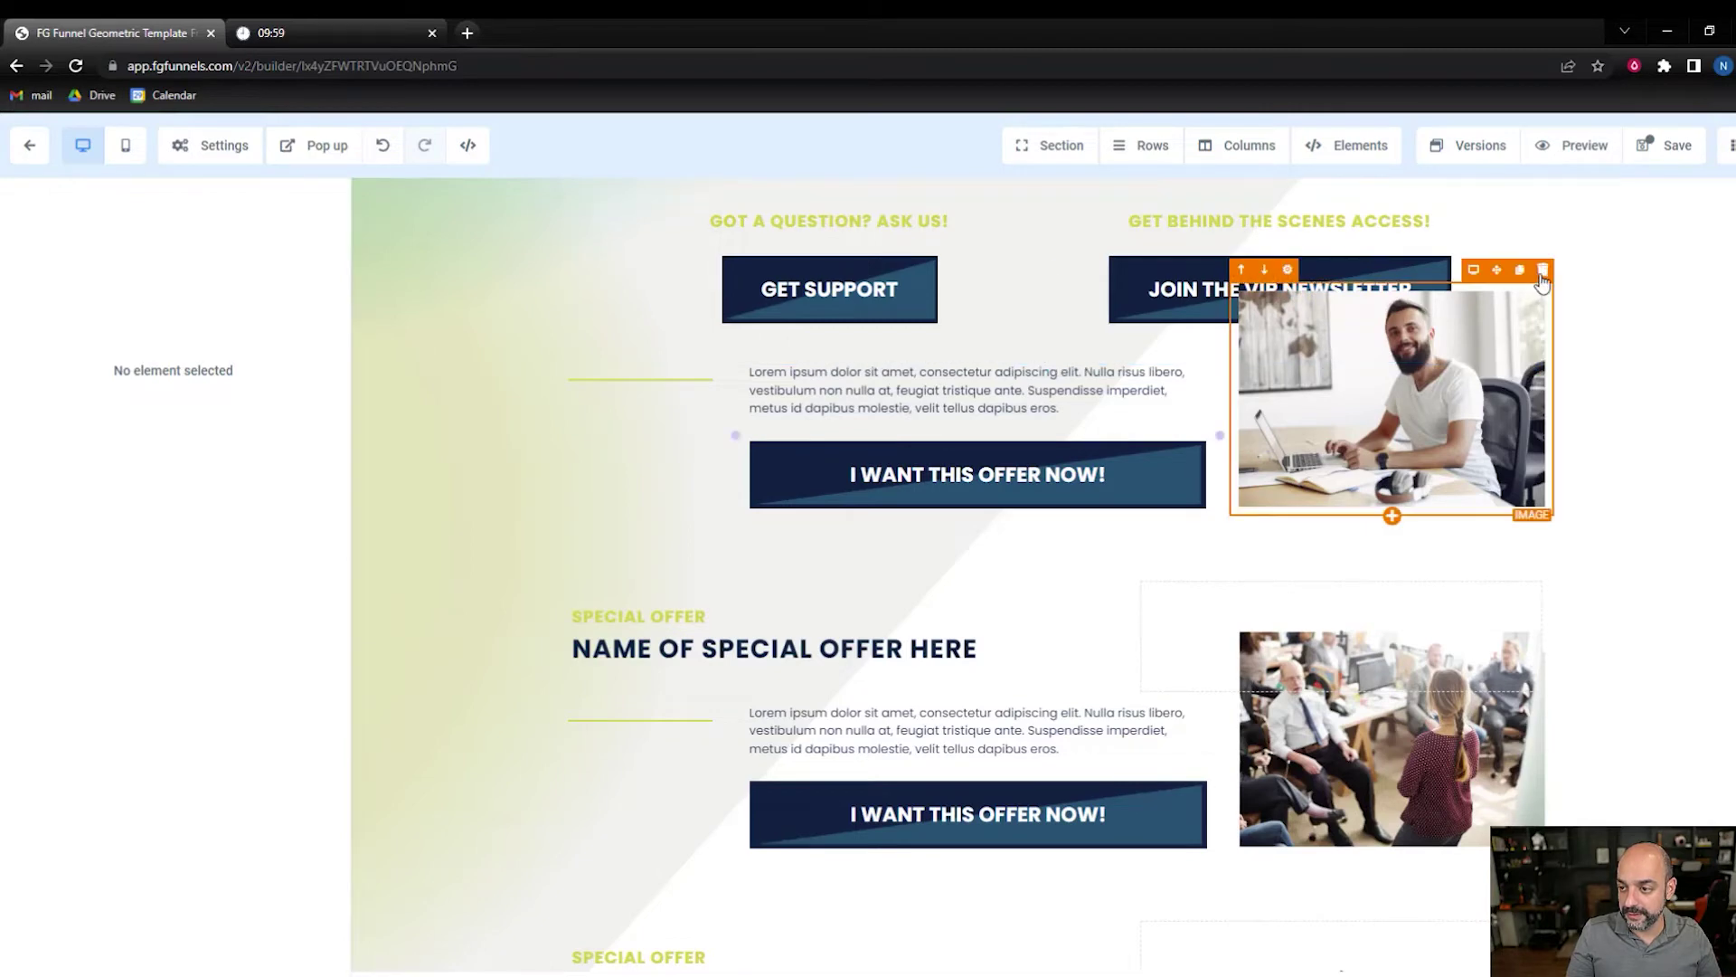
pyautogui.click(1542, 272)
pyautogui.click(1552, 314)
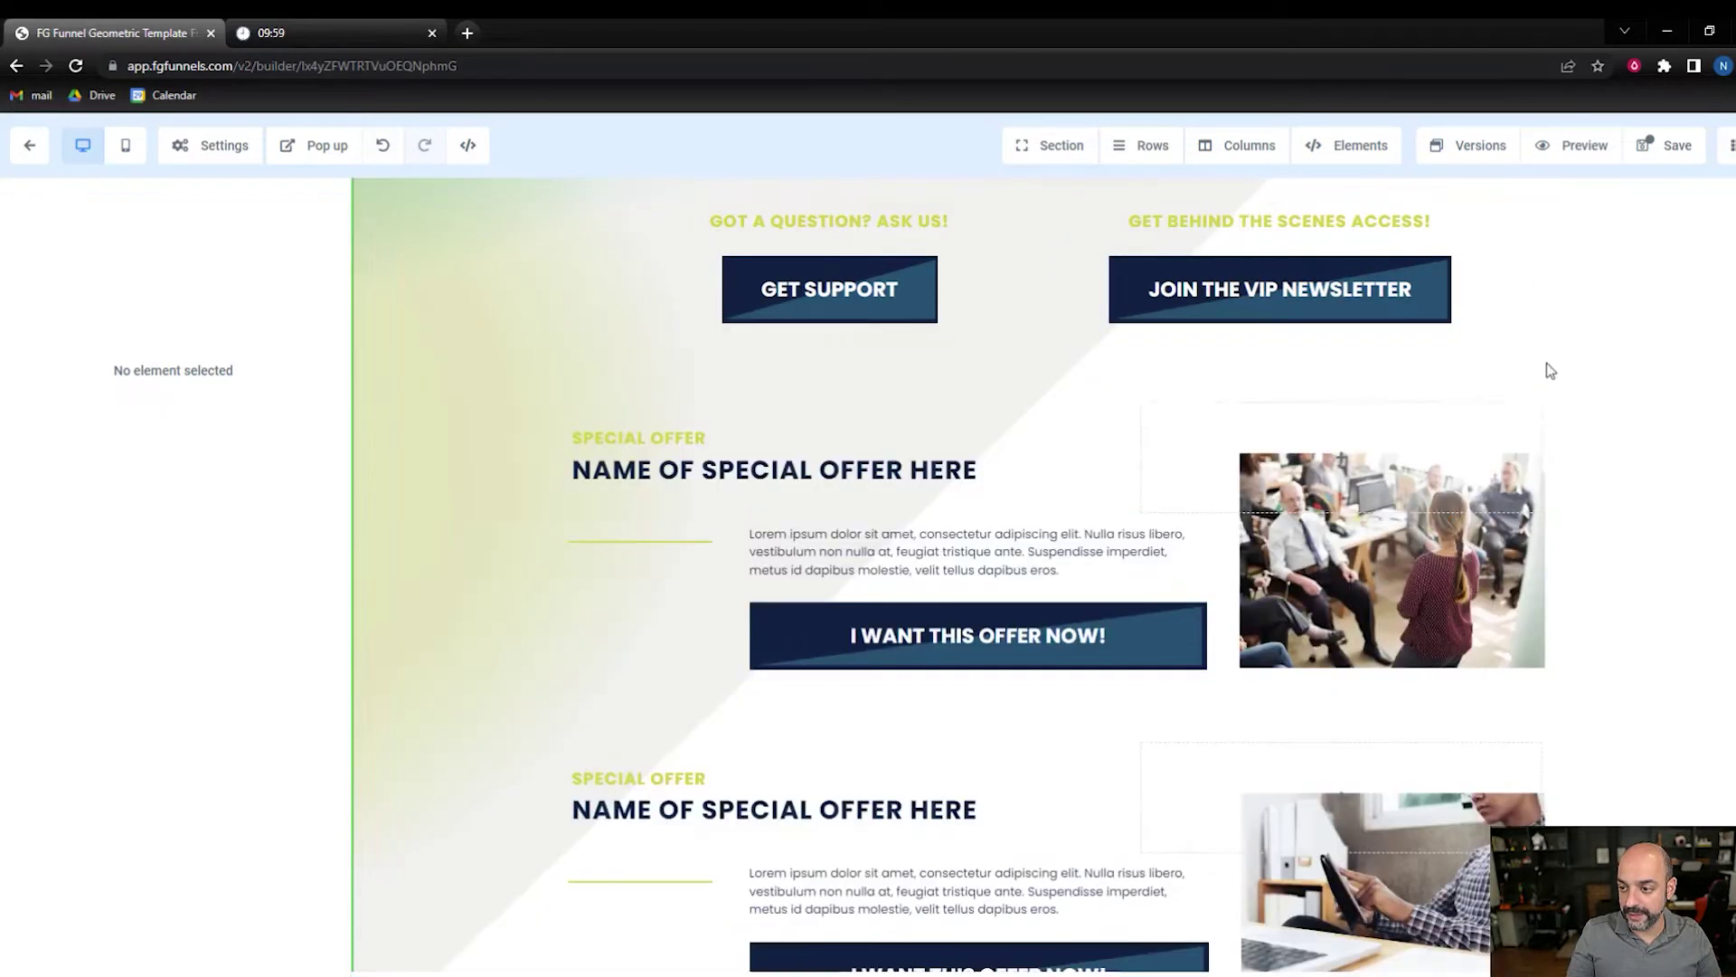
pyautogui.click(1534, 377)
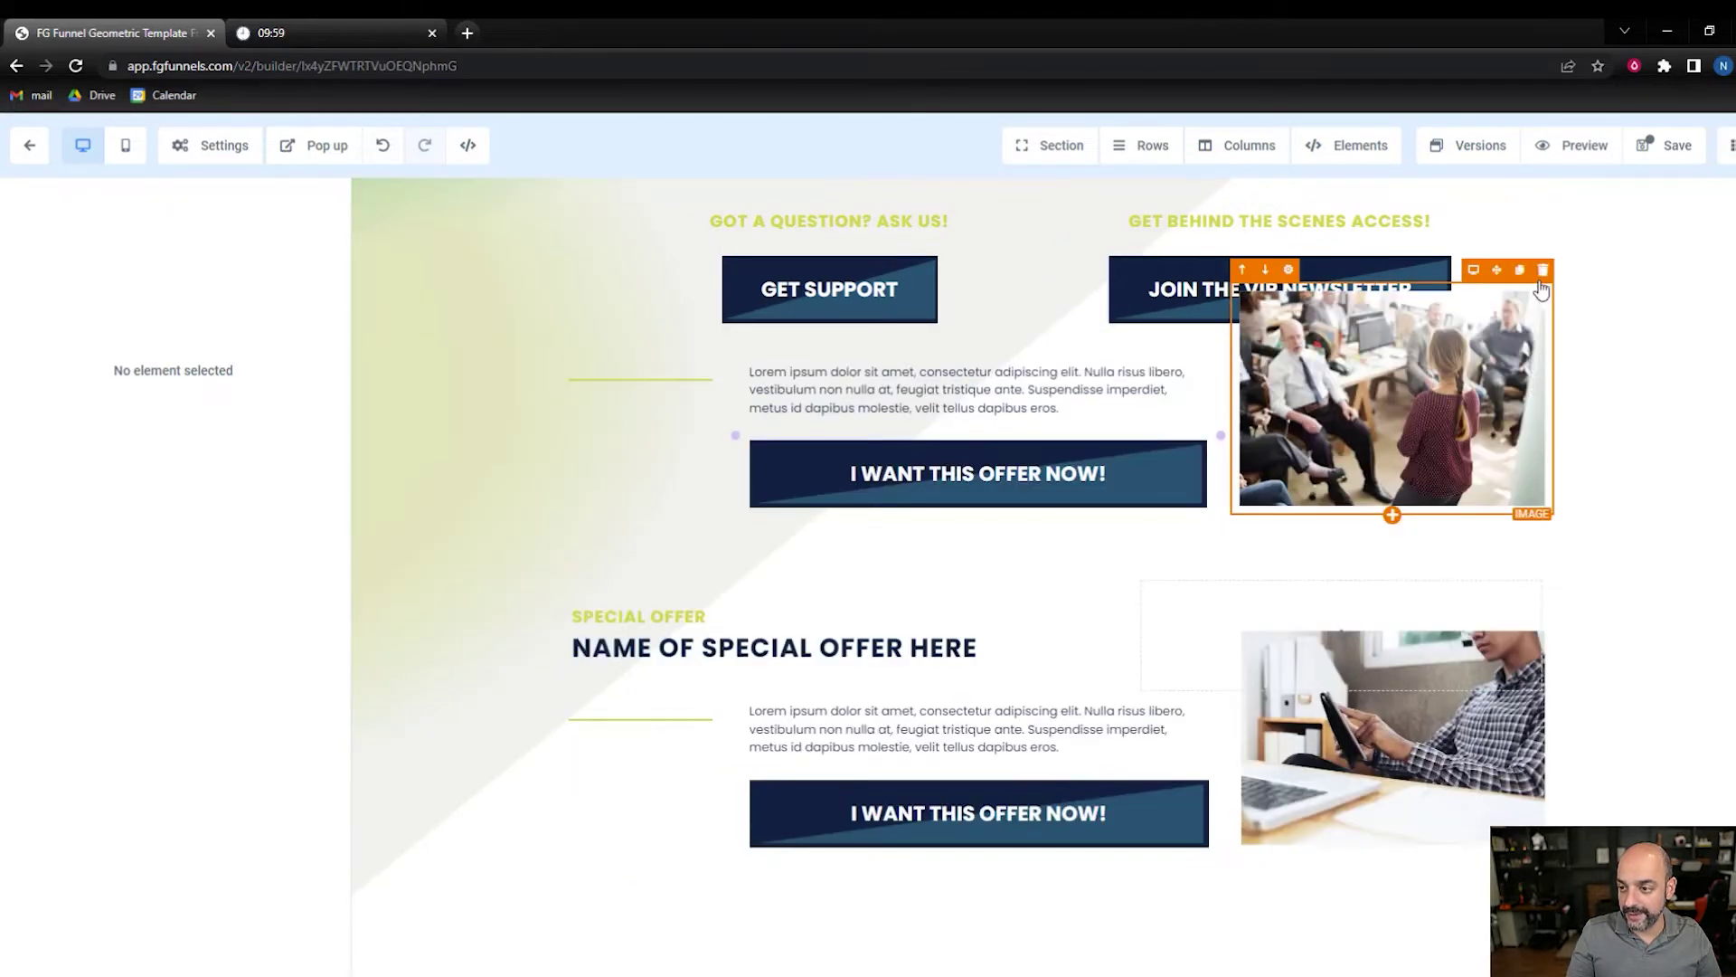
pyautogui.click(1543, 271)
pyautogui.click(1552, 312)
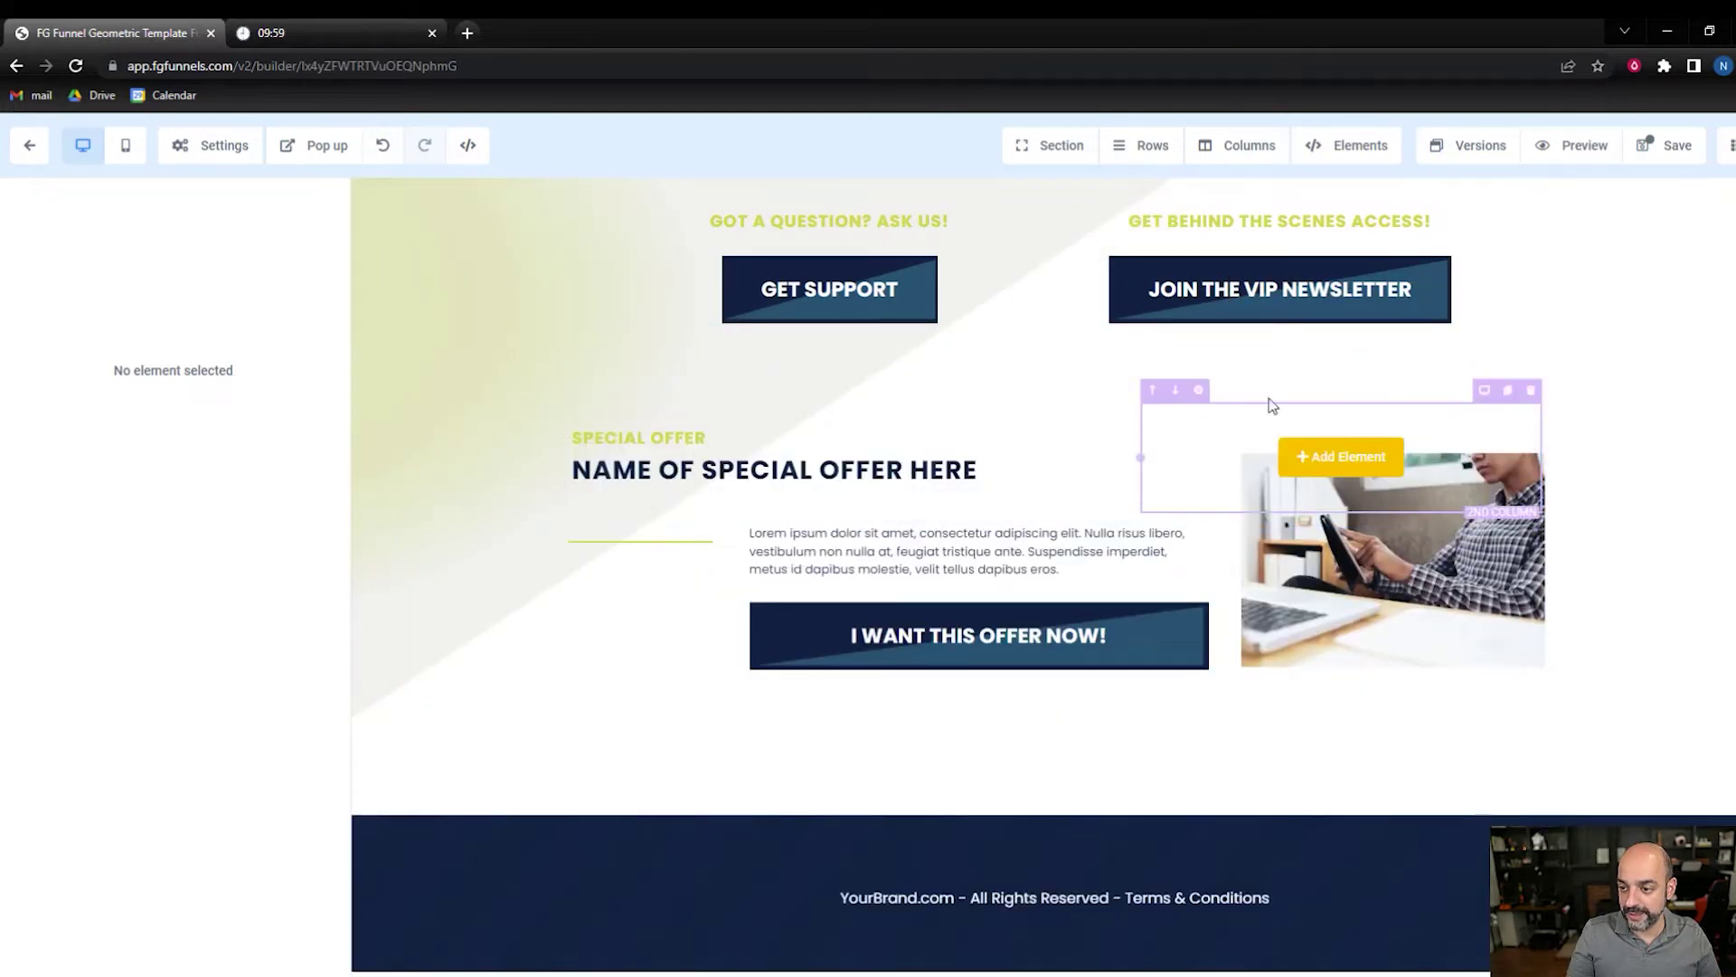
pyautogui.click(1531, 378)
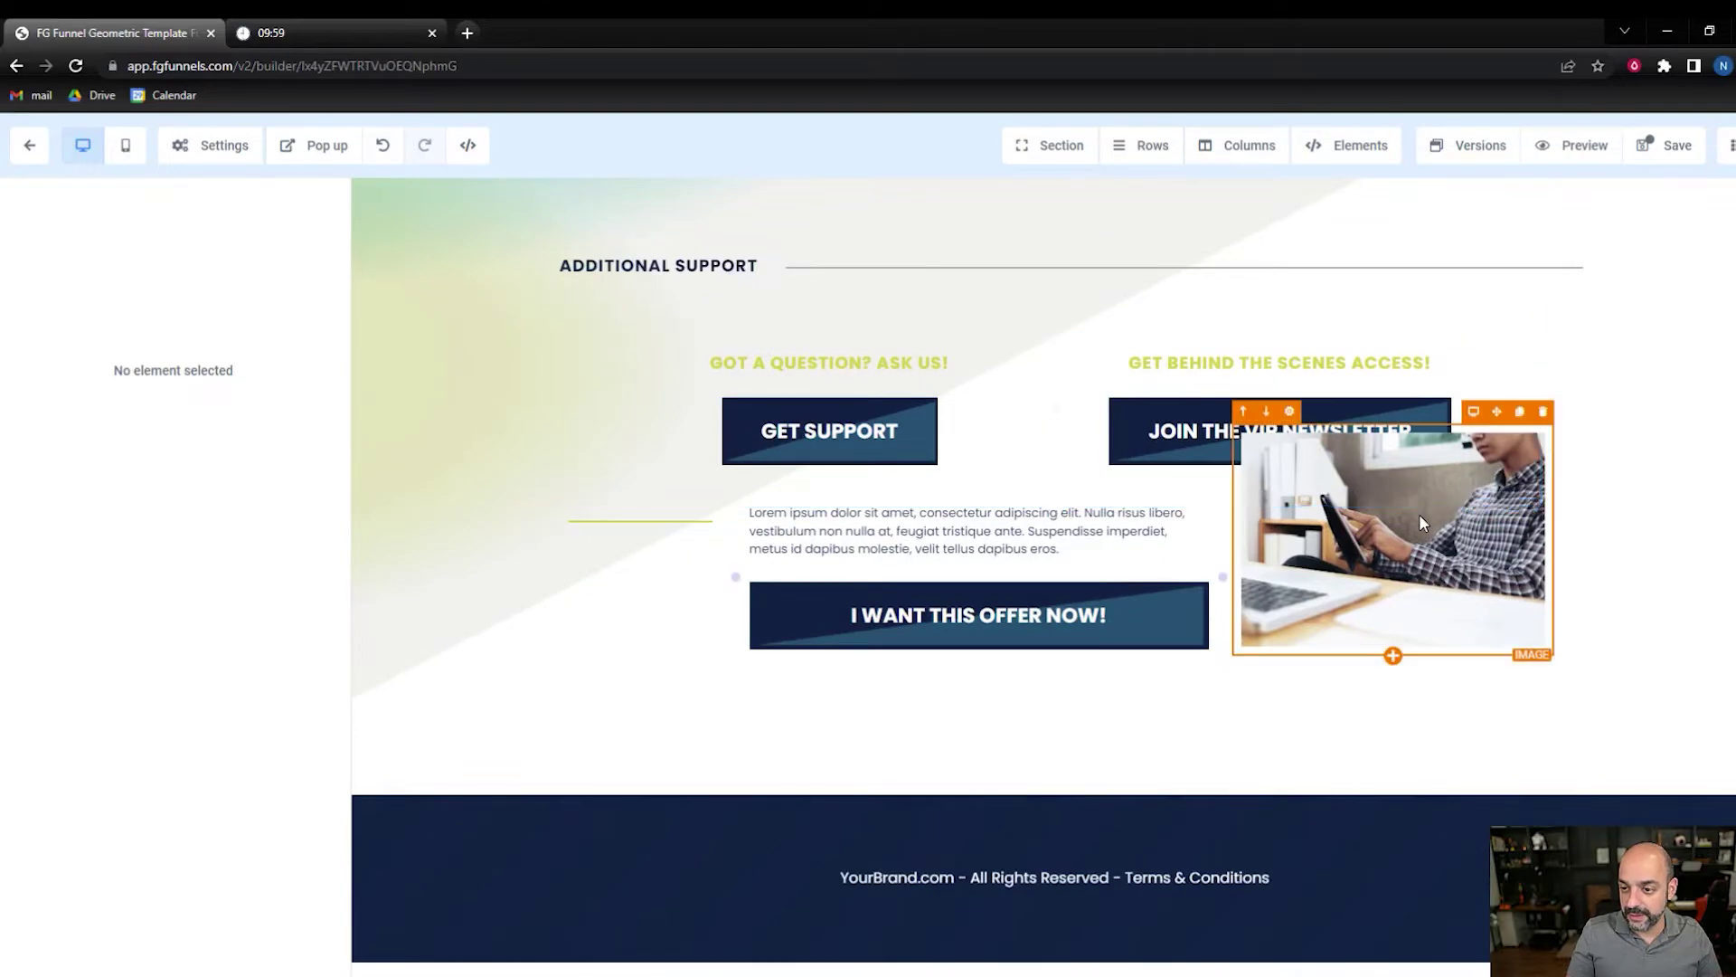
# - Delete the last offer image, empty column, lorem ipsum paragraph and offer-button row
pyautogui.scroll(5, 1474, 362)
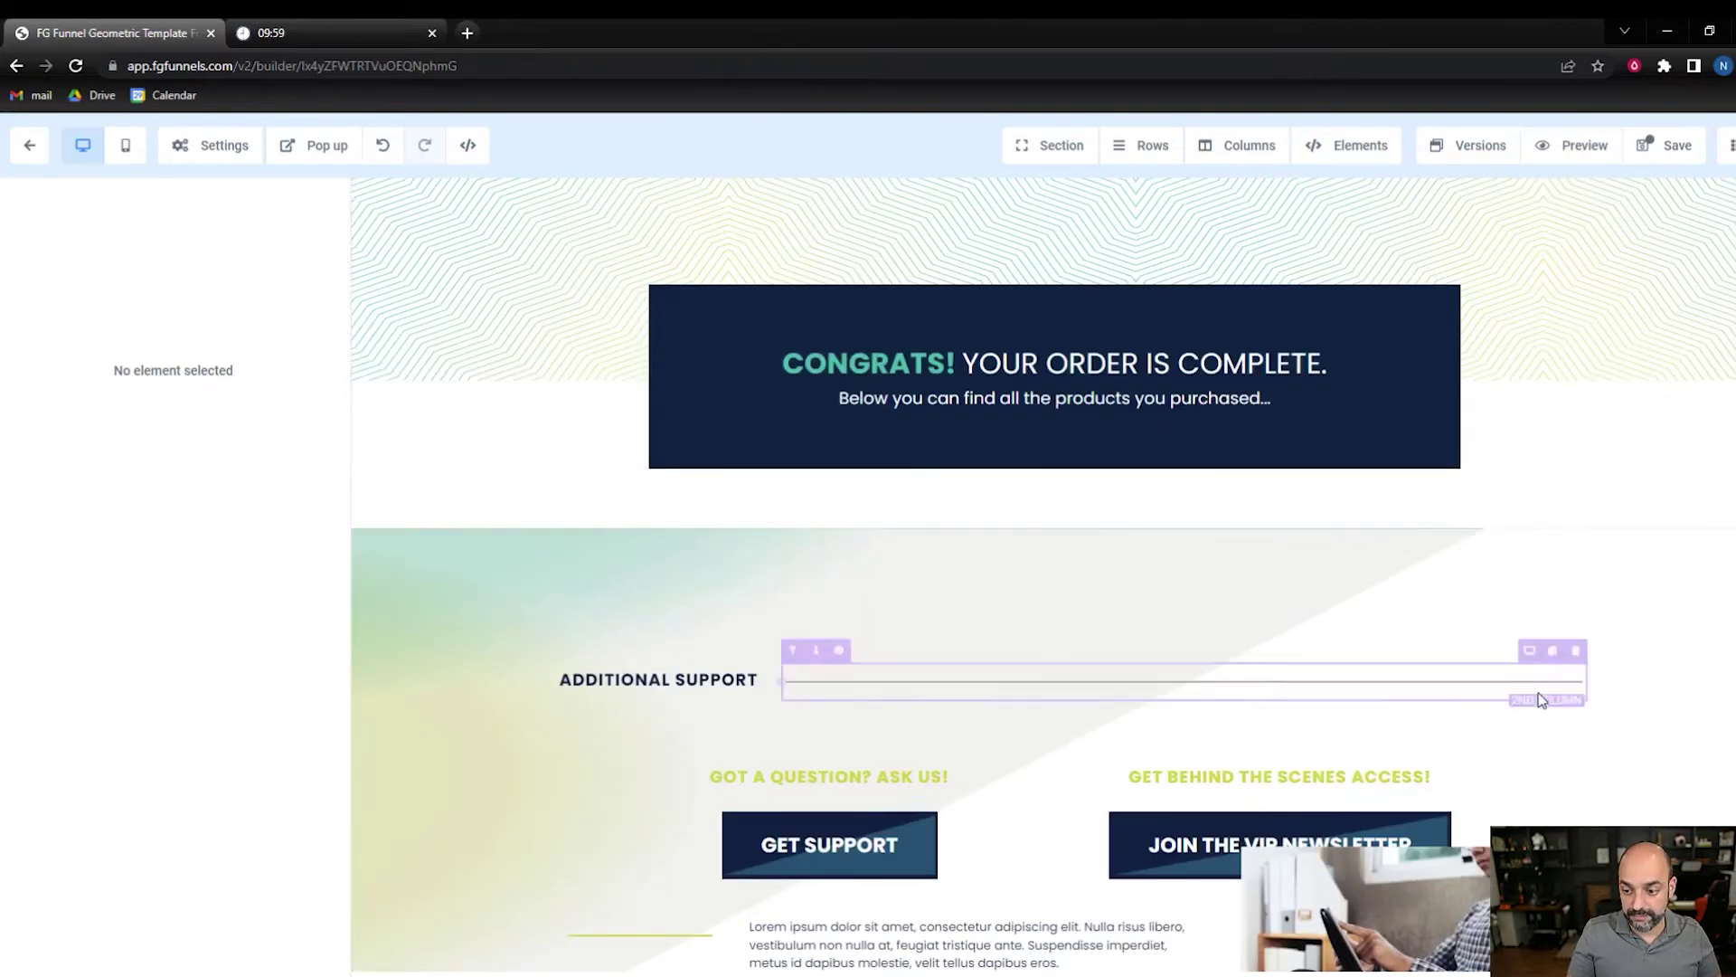
pyautogui.scroll(-2, 1540, 692)
pyautogui.click(1543, 639)
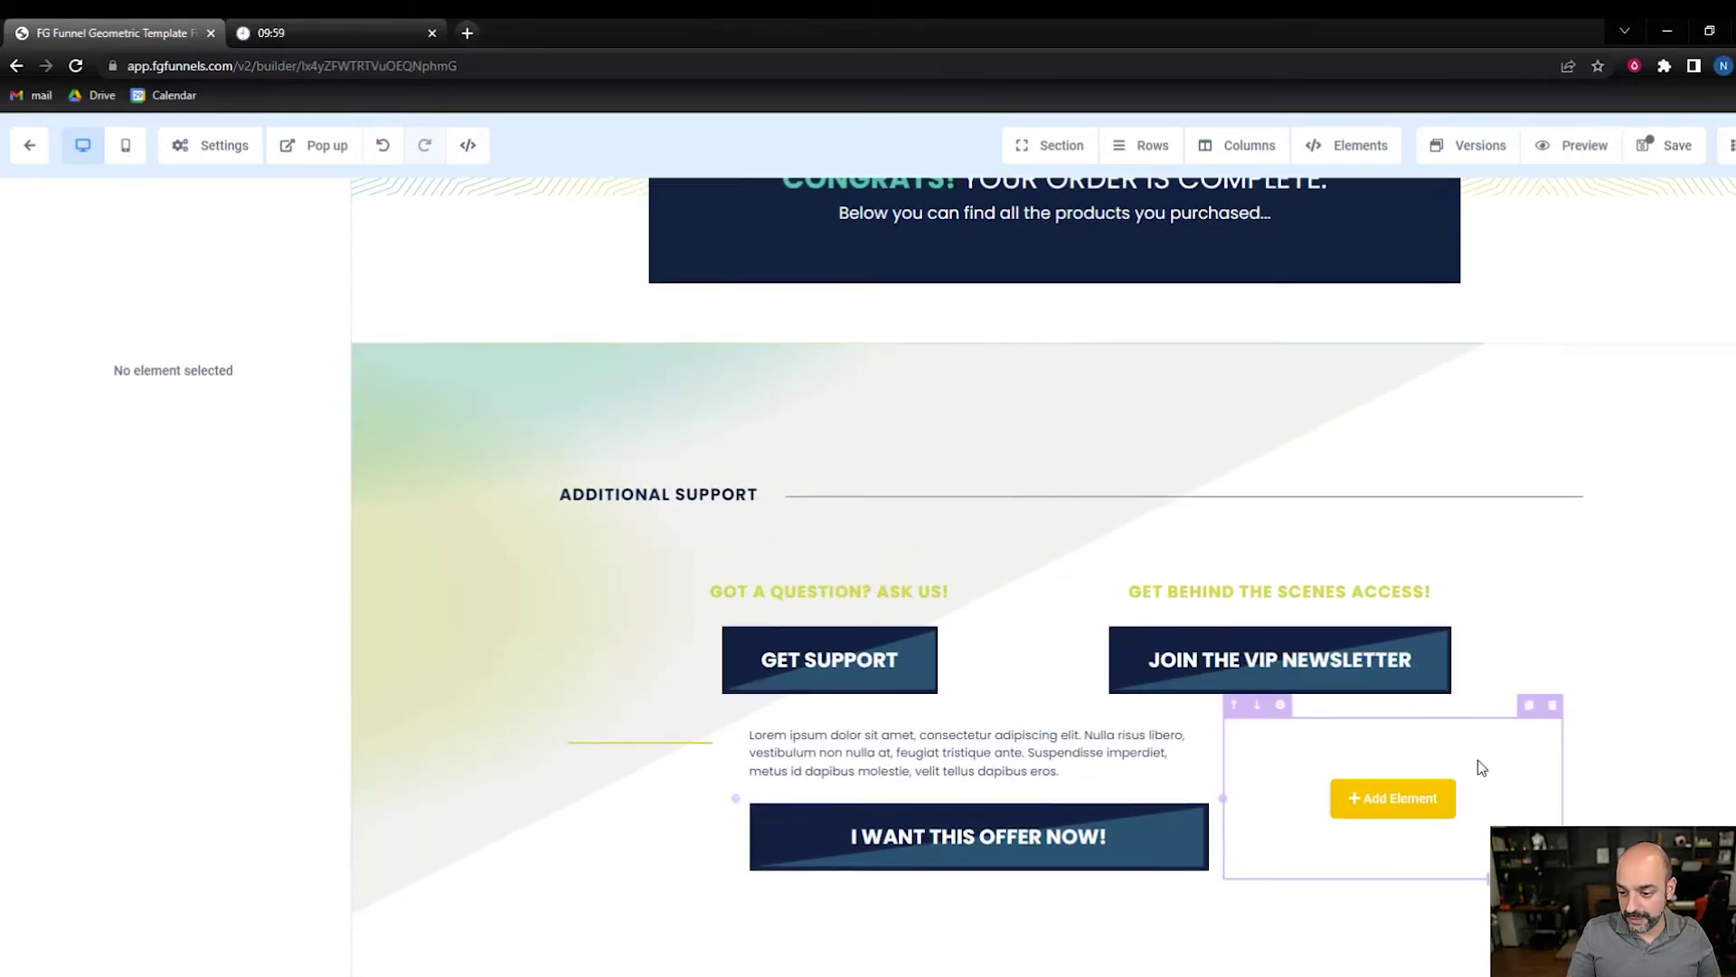
pyautogui.click(1551, 706)
pyautogui.click(1540, 714)
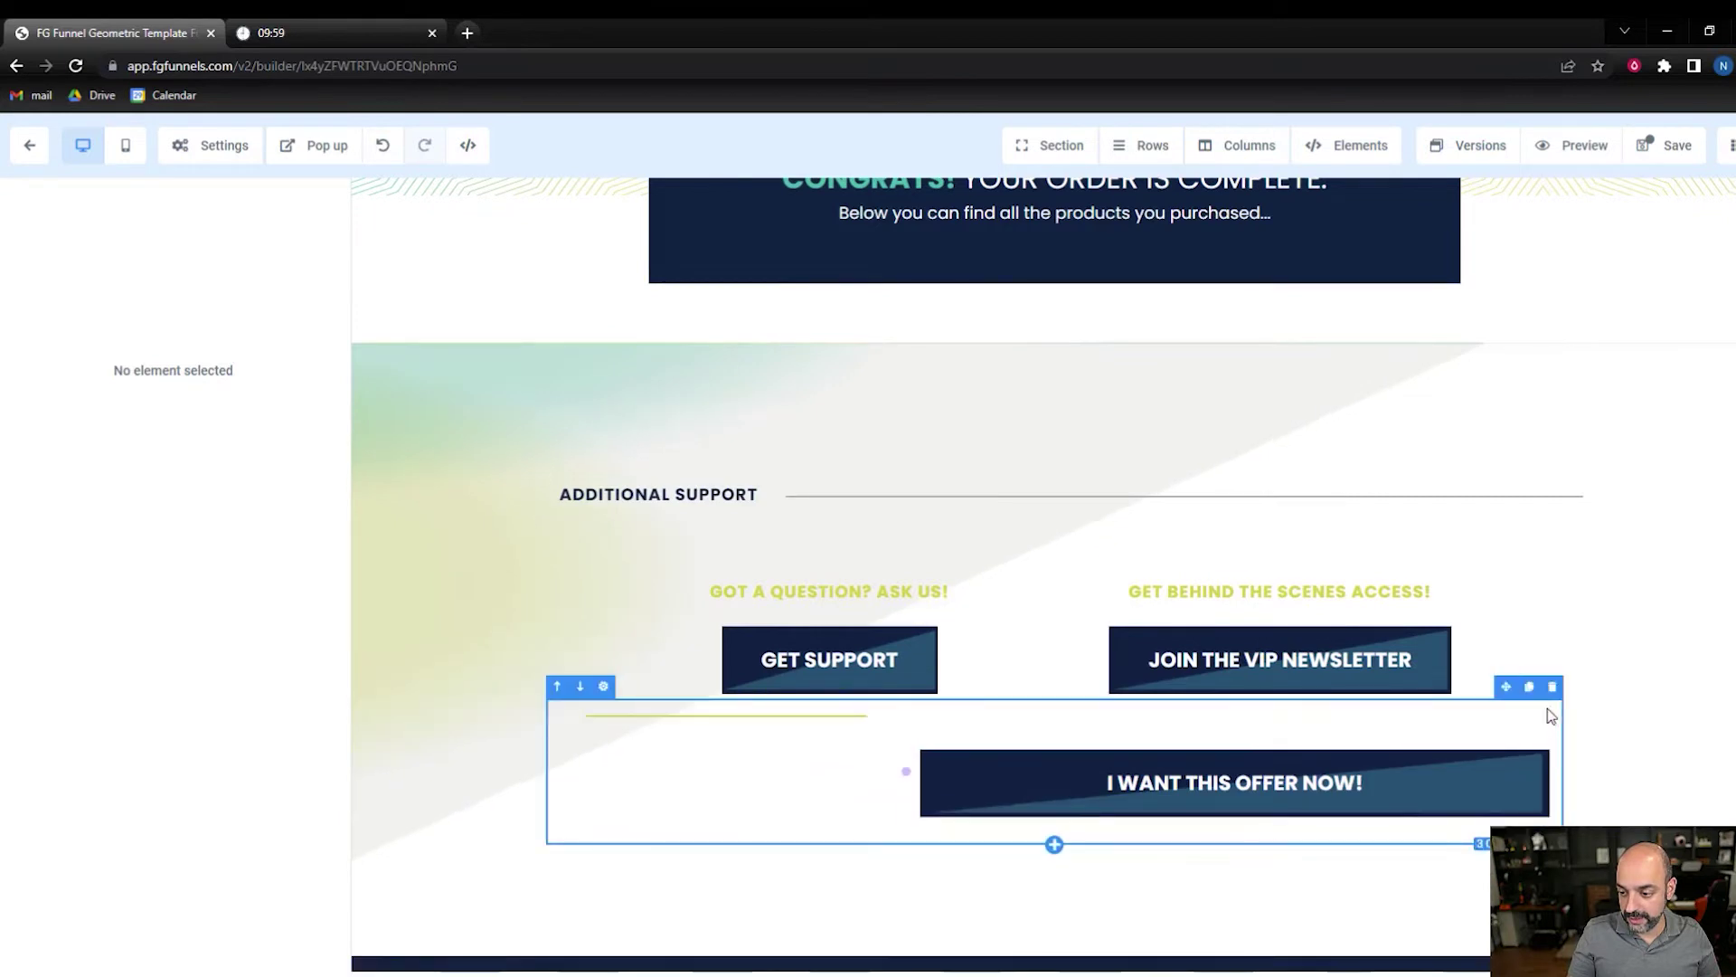
pyautogui.click(1540, 706)
pyautogui.scroll(-1, 1453, 779)
# - Replace 'YourBrand.com' in the footer with 'DVM Media'
pyautogui.click(907, 877)
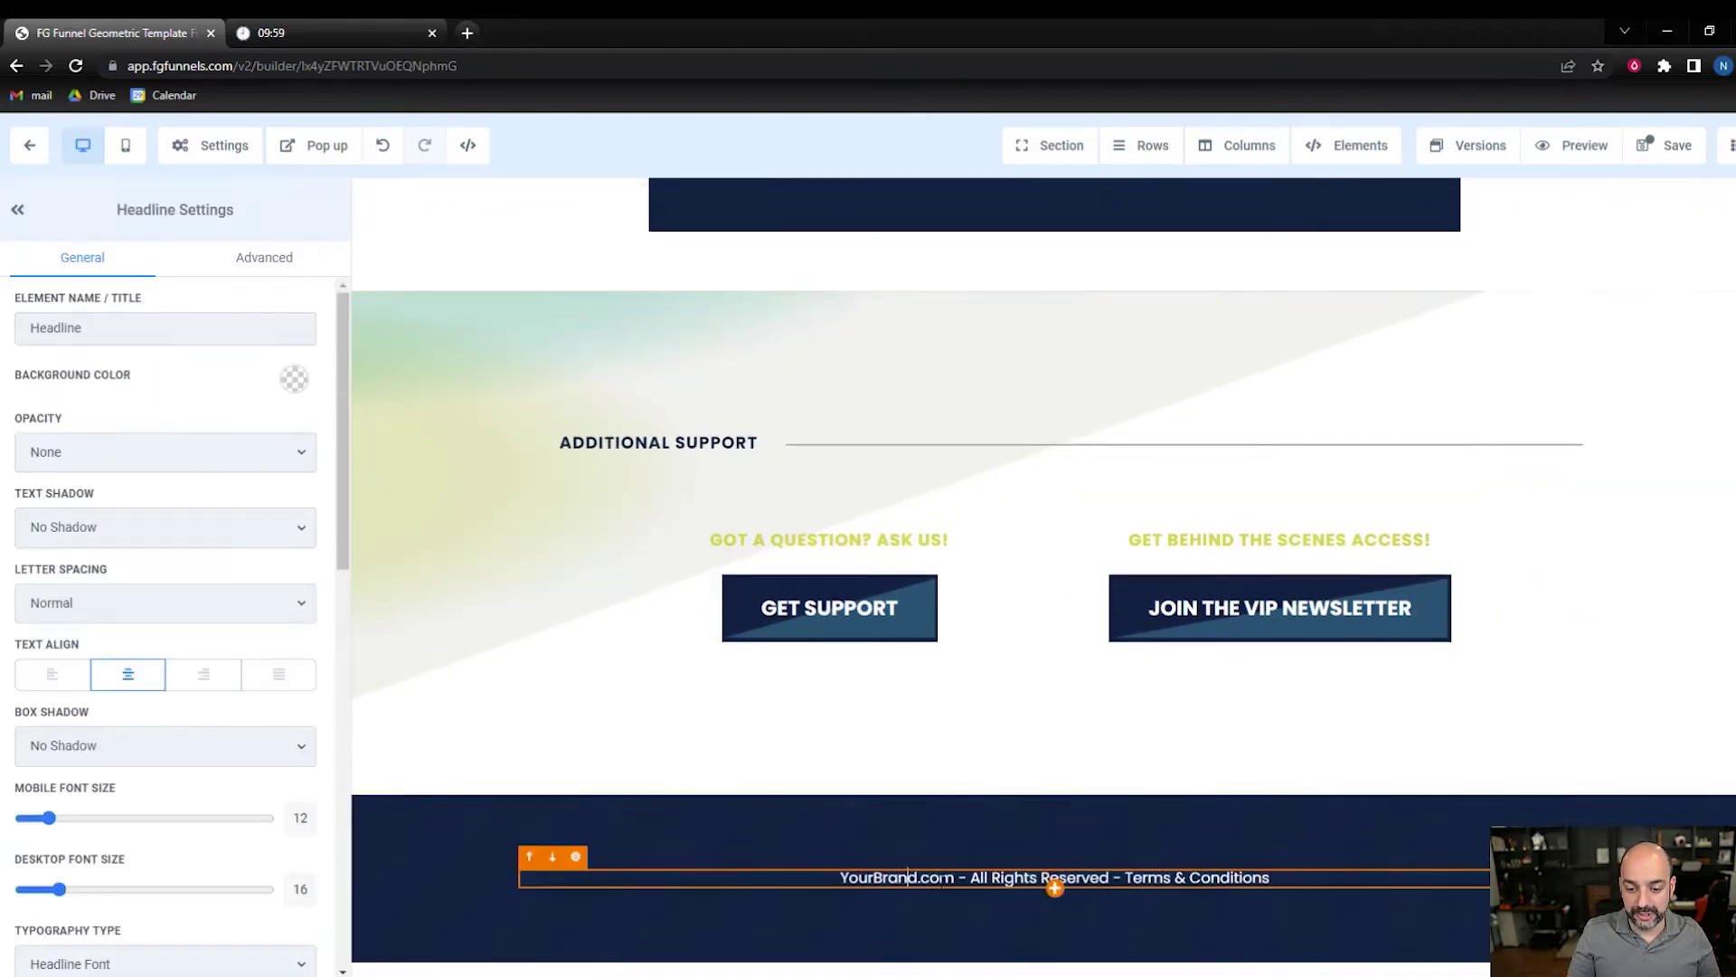
pyautogui.moveTo(955, 872); pyautogui.dragTo(841, 875)
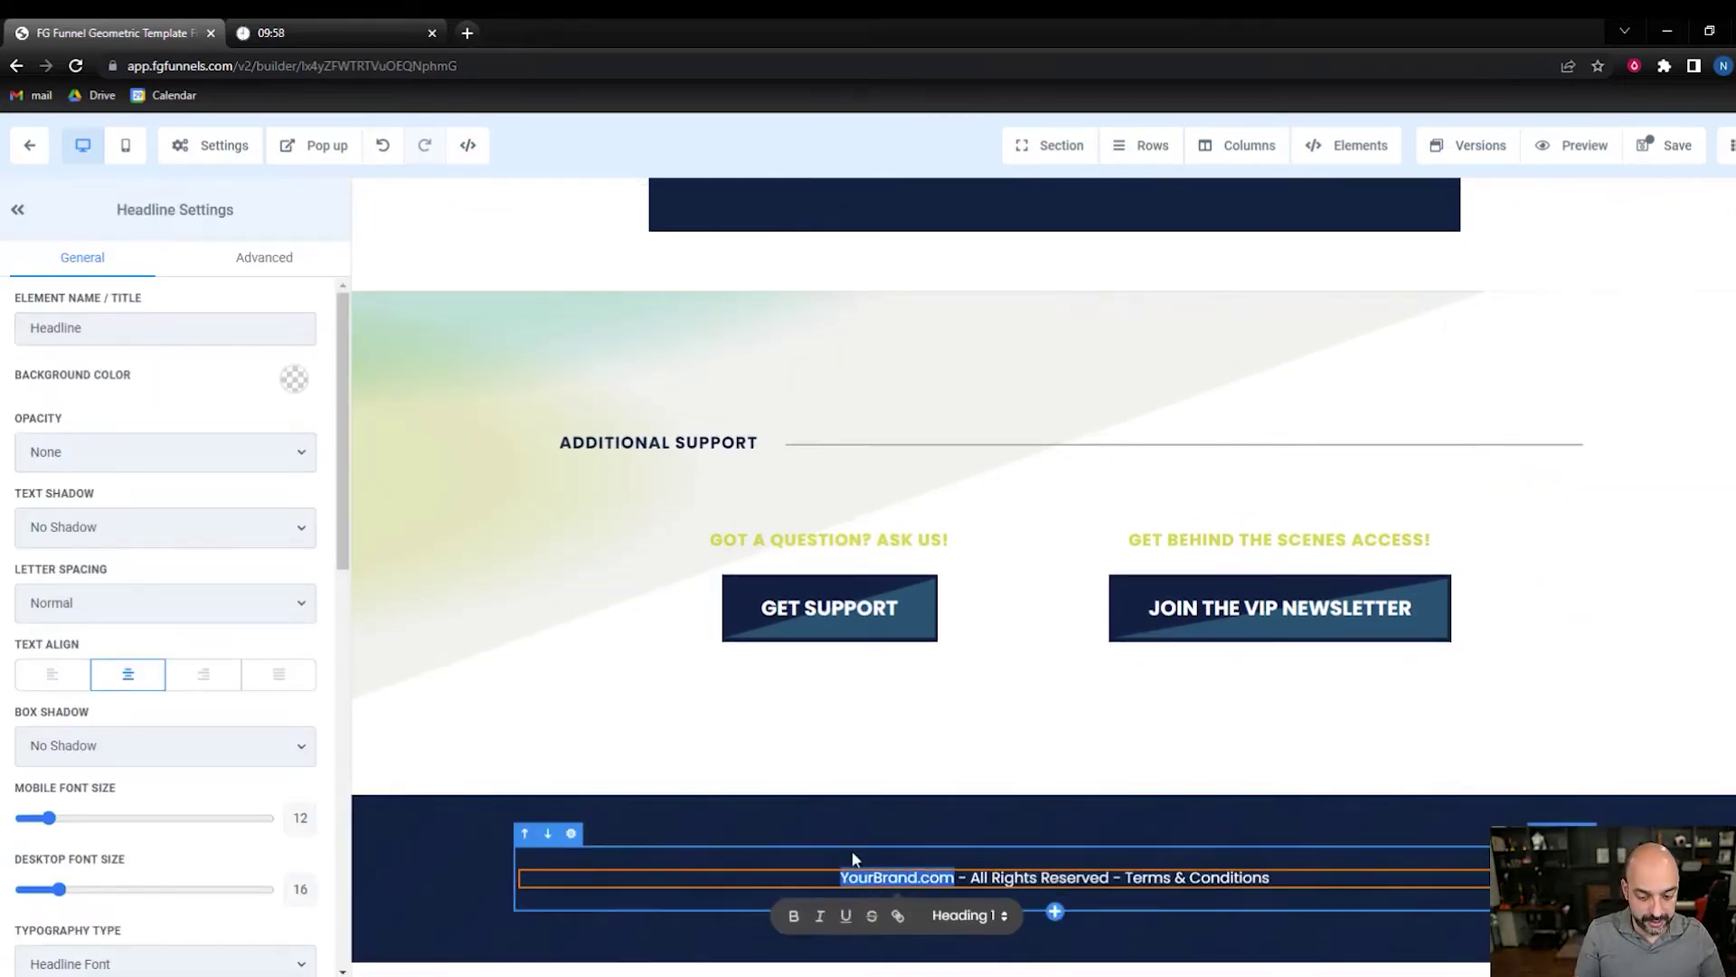
pyautogui.write('DVM MEdi')
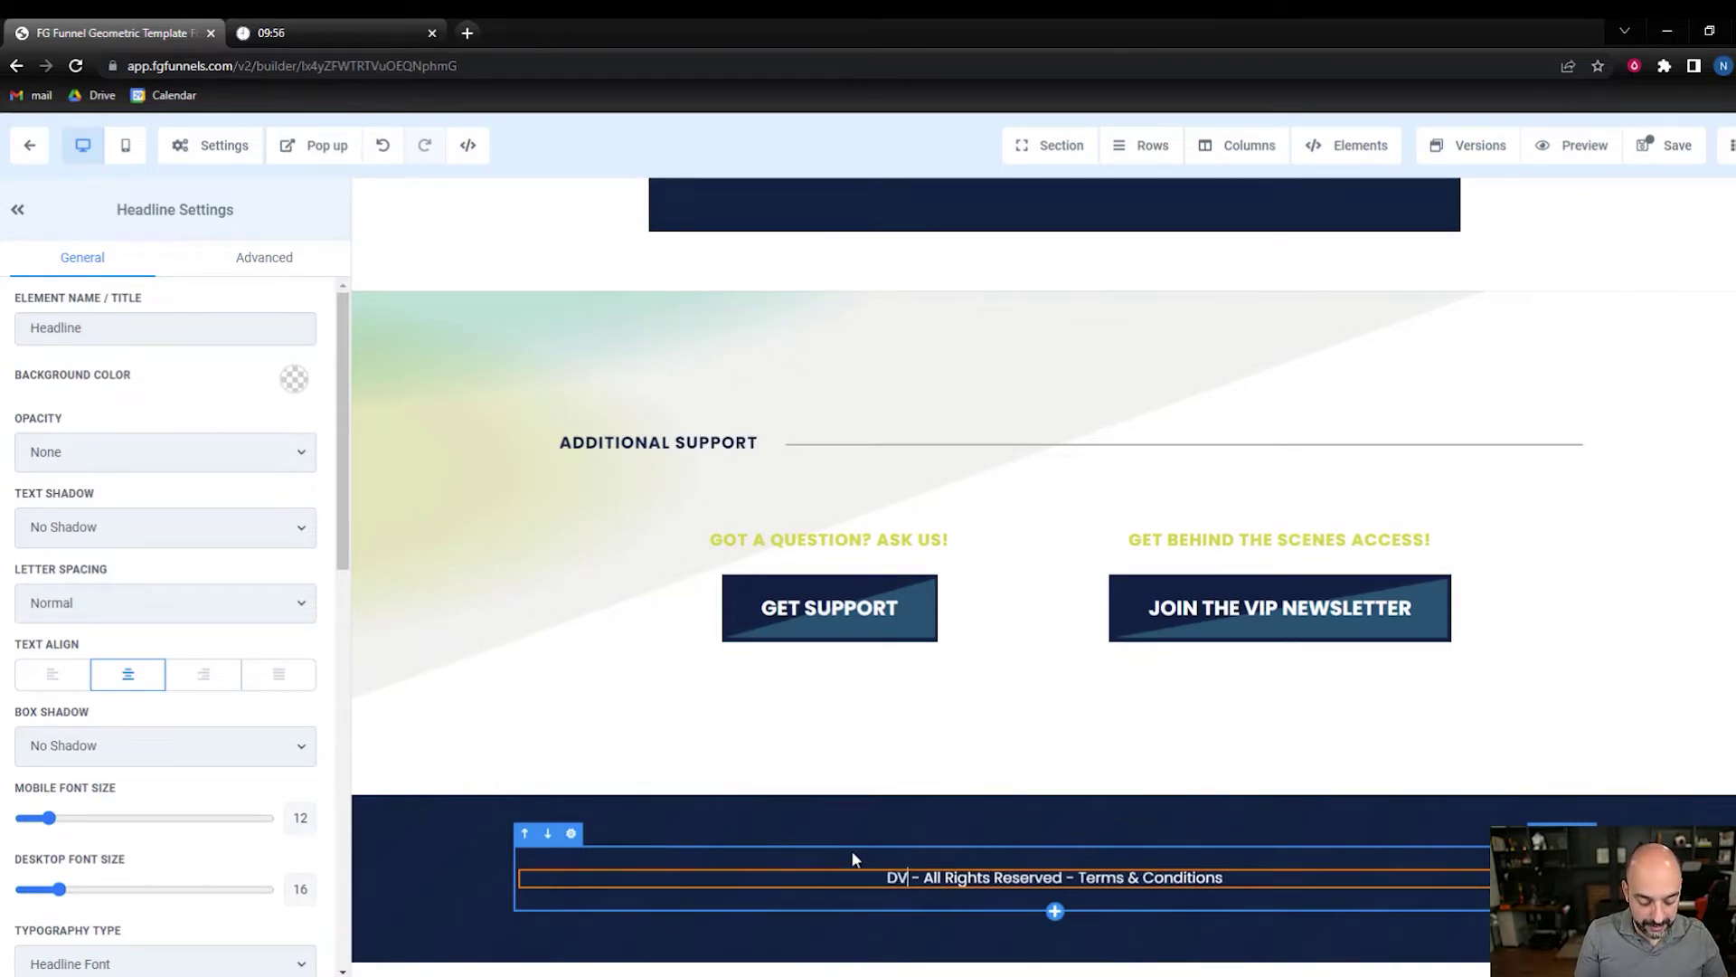
pyautogui.write('a')
pyautogui.press('BackSpace')
pyautogui.press('BackSpace')
pyautogui.press('BackSpace')
pyautogui.press('BackSpace')
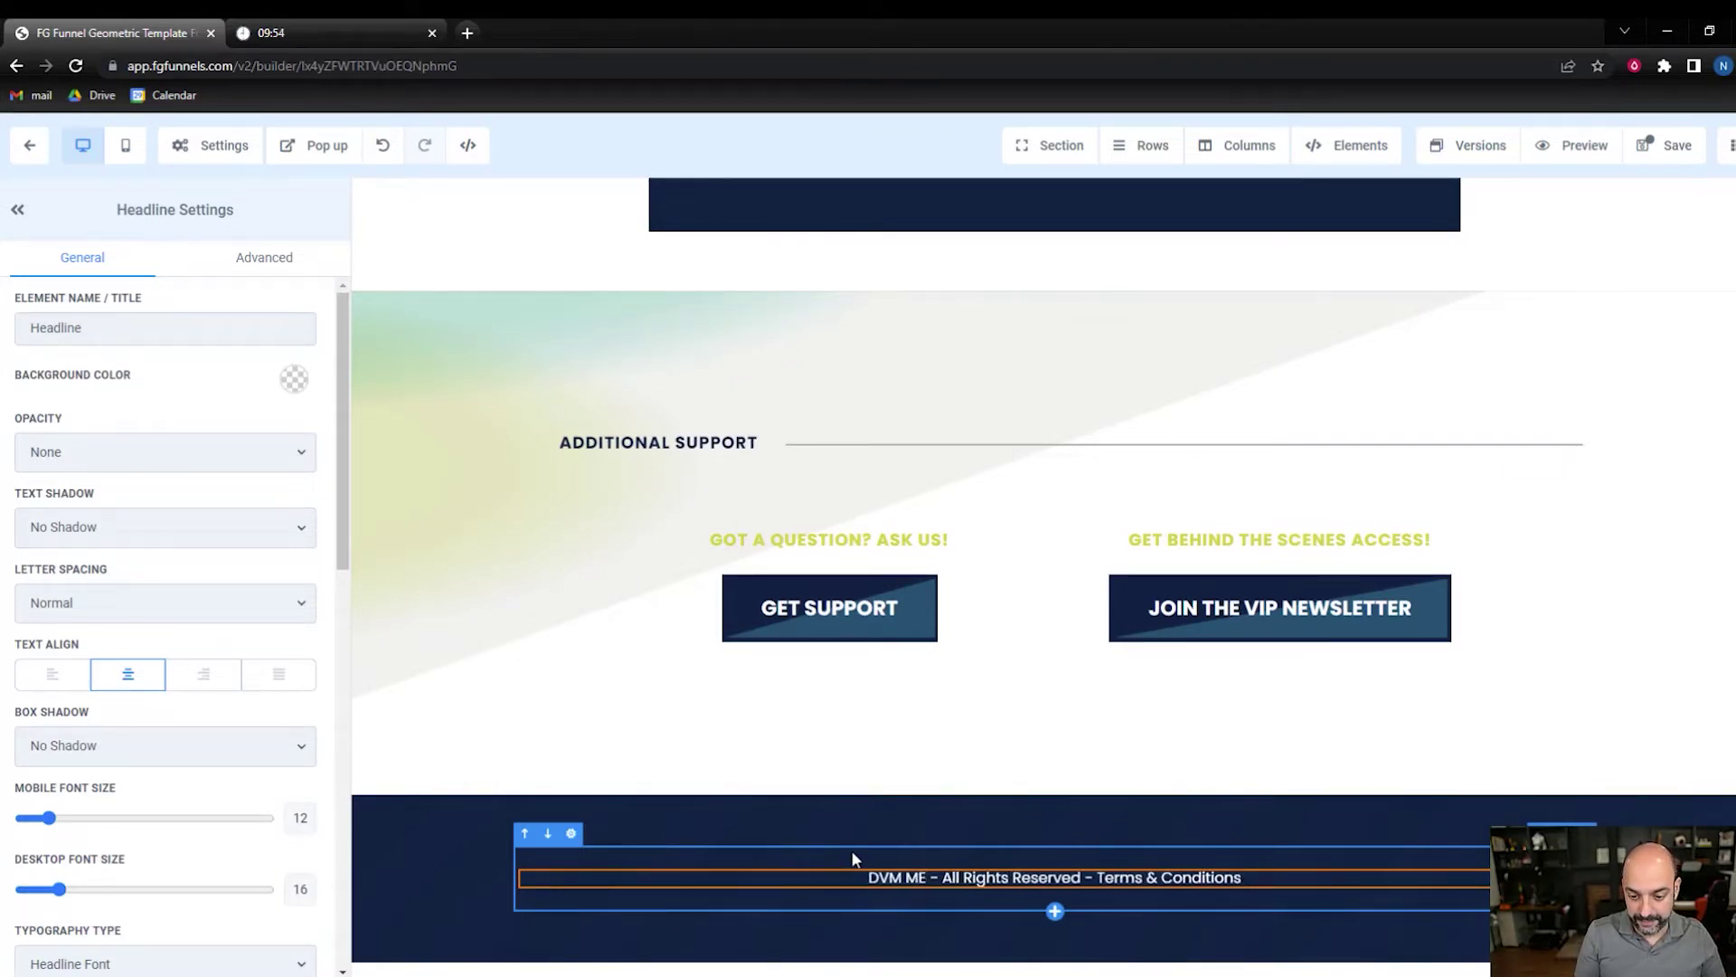
pyautogui.write('edia')
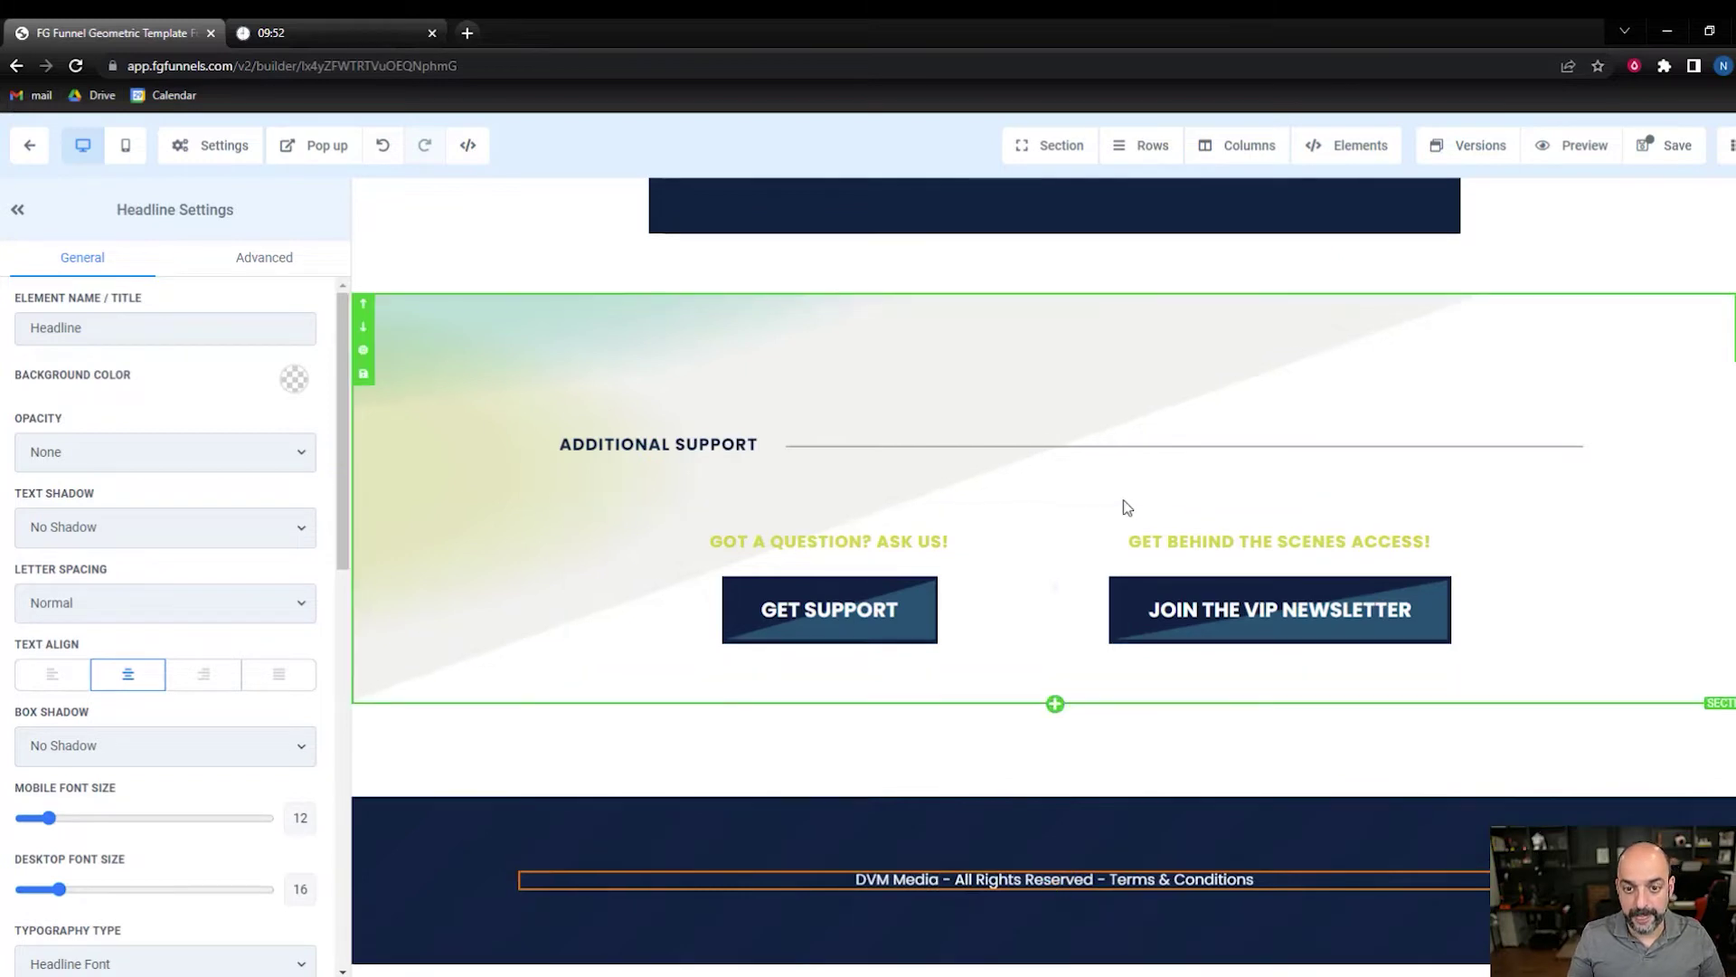
pyautogui.scroll(3, 1121, 504)
pyautogui.click(1086, 362)
# - Overwrite the headline's 'YOUR ORDER IS COMPLETE.' with the new templates wording
pyautogui.moveTo(1329, 363); pyautogui.dragTo(957, 363)
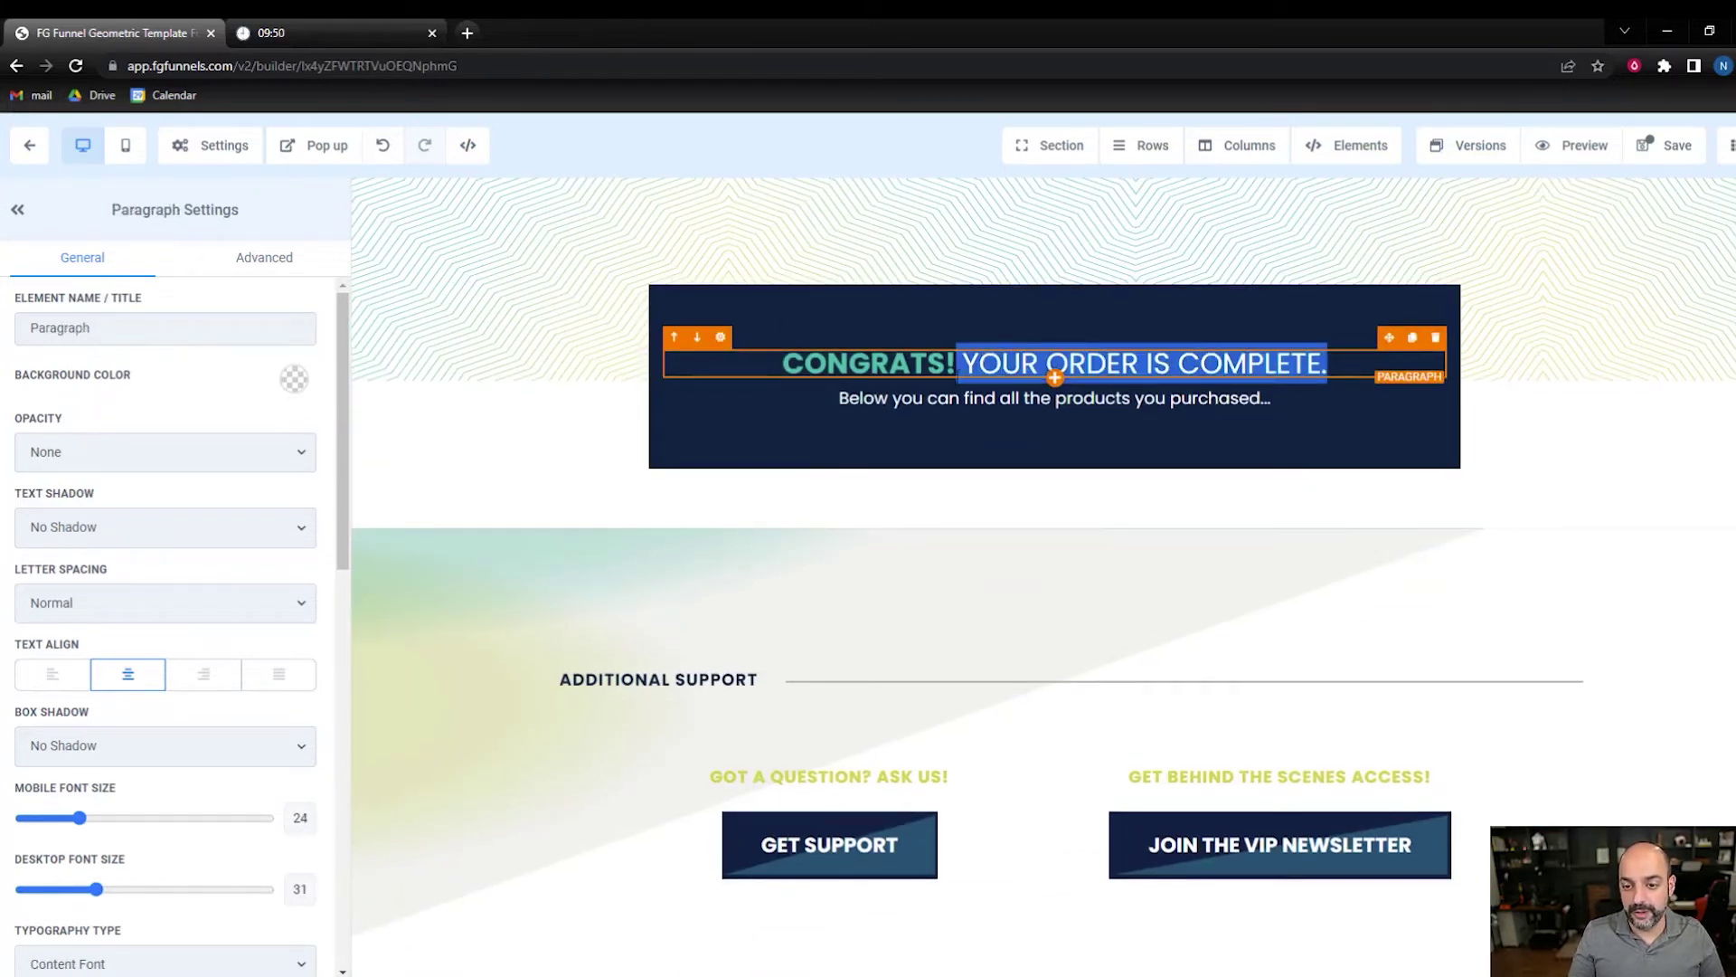
pyautogui.write('YO')
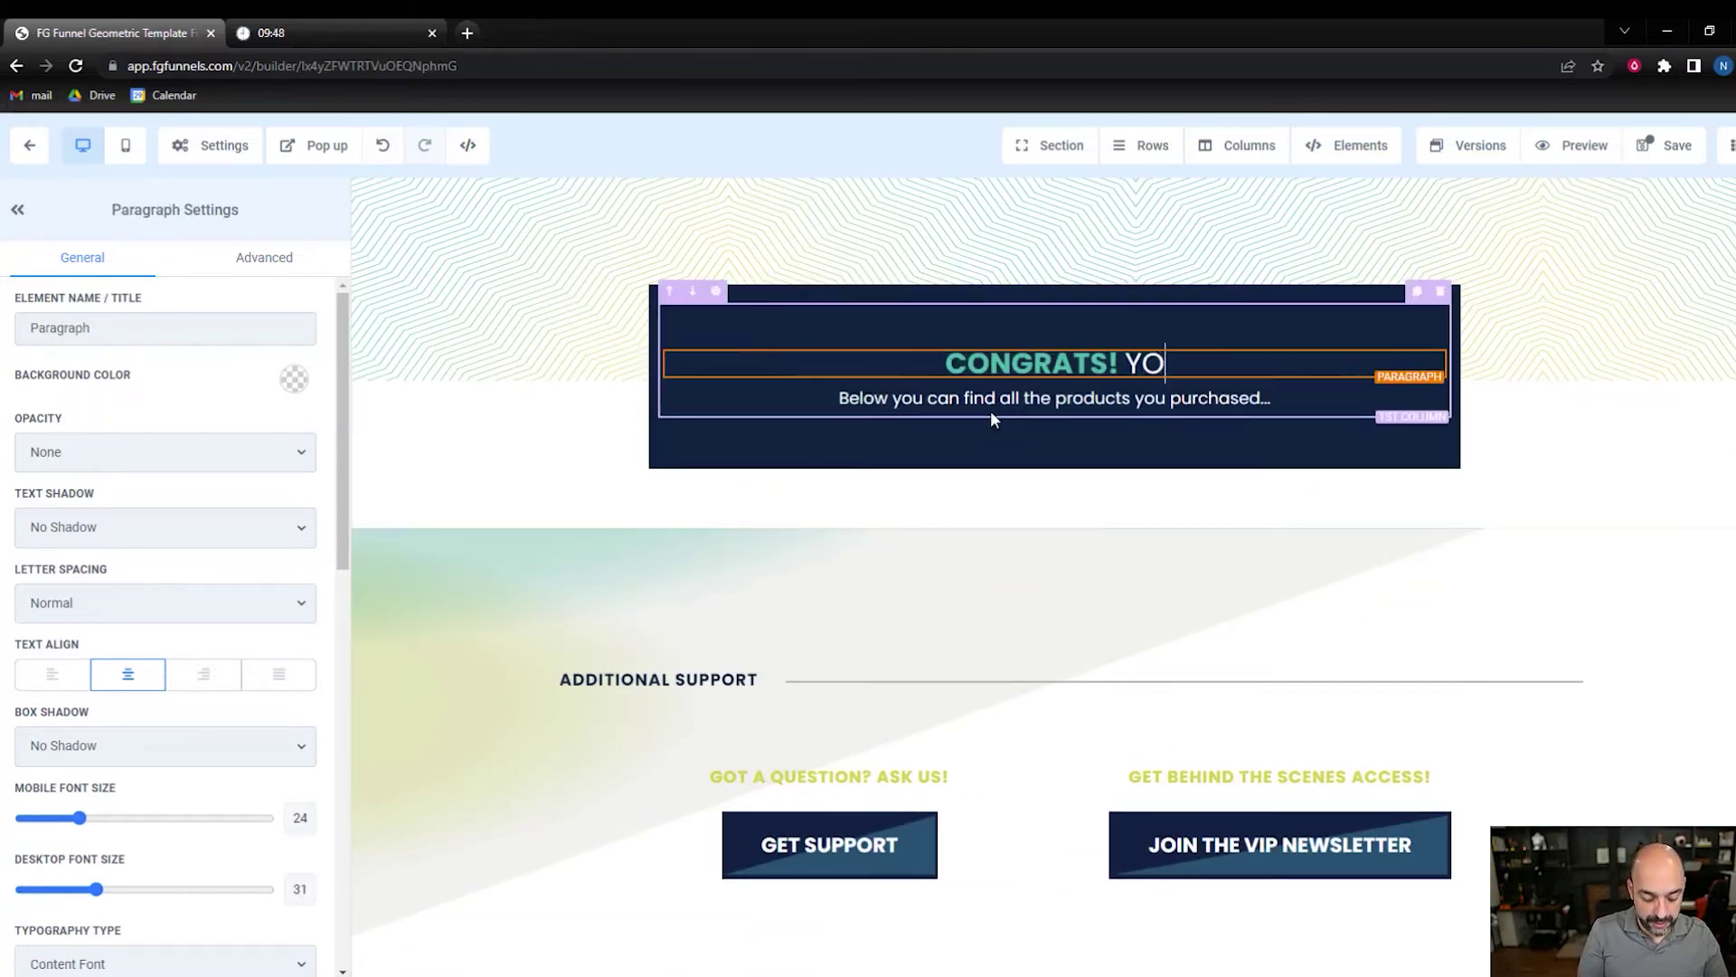
pyautogui.write('UR TEMPALTES ATR')
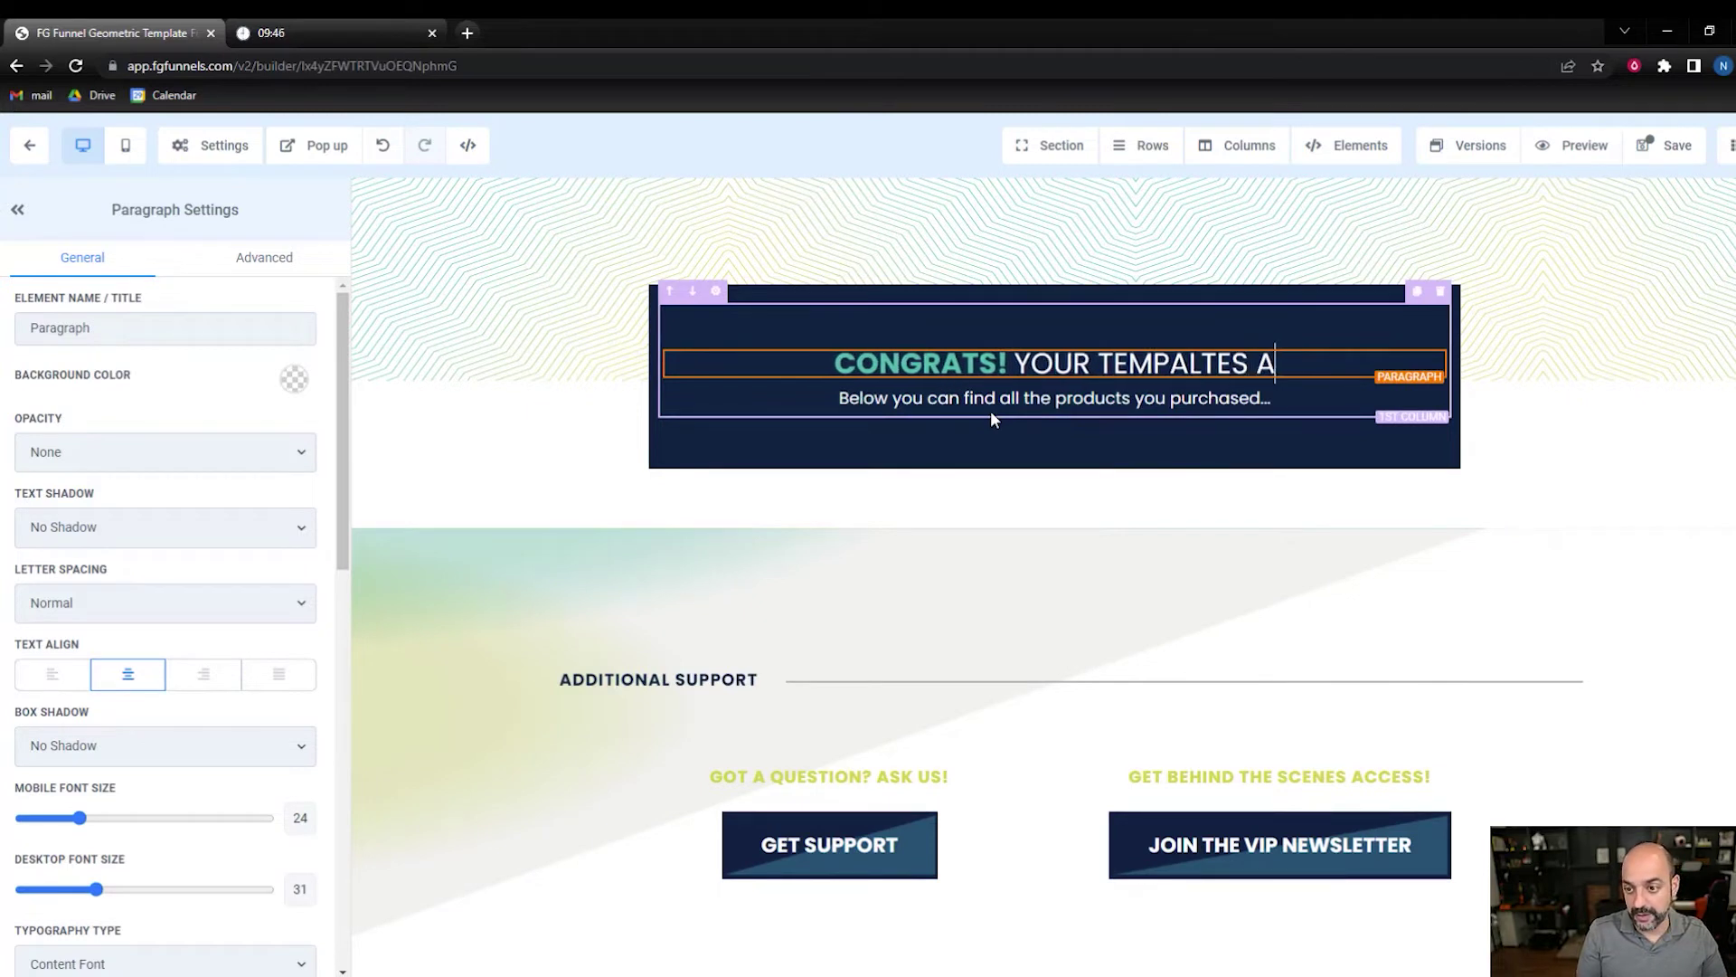
pyautogui.press('BackSpace')
pyautogui.press('BackSpace')
pyautogui.write('RE TRH')
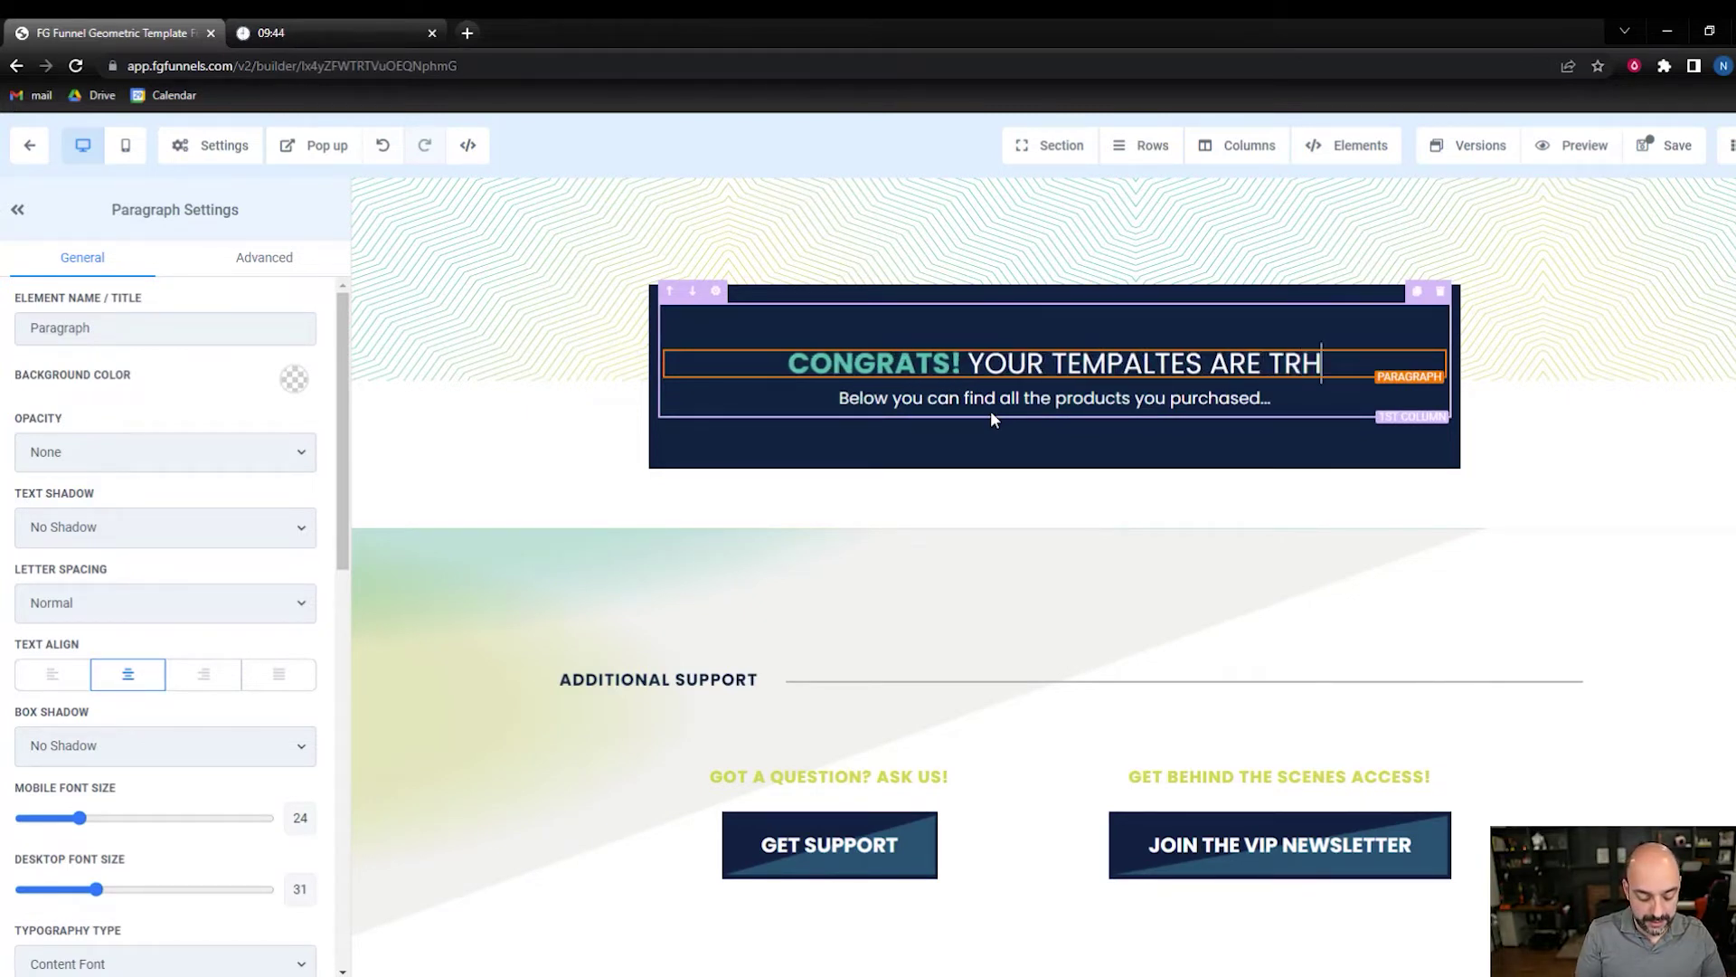
pyautogui.write('E')
pyautogui.press('BackSpace')
pyautogui.press('BackSpace')
pyautogui.press('BackSpace')
pyautogui.write('HE WAY')
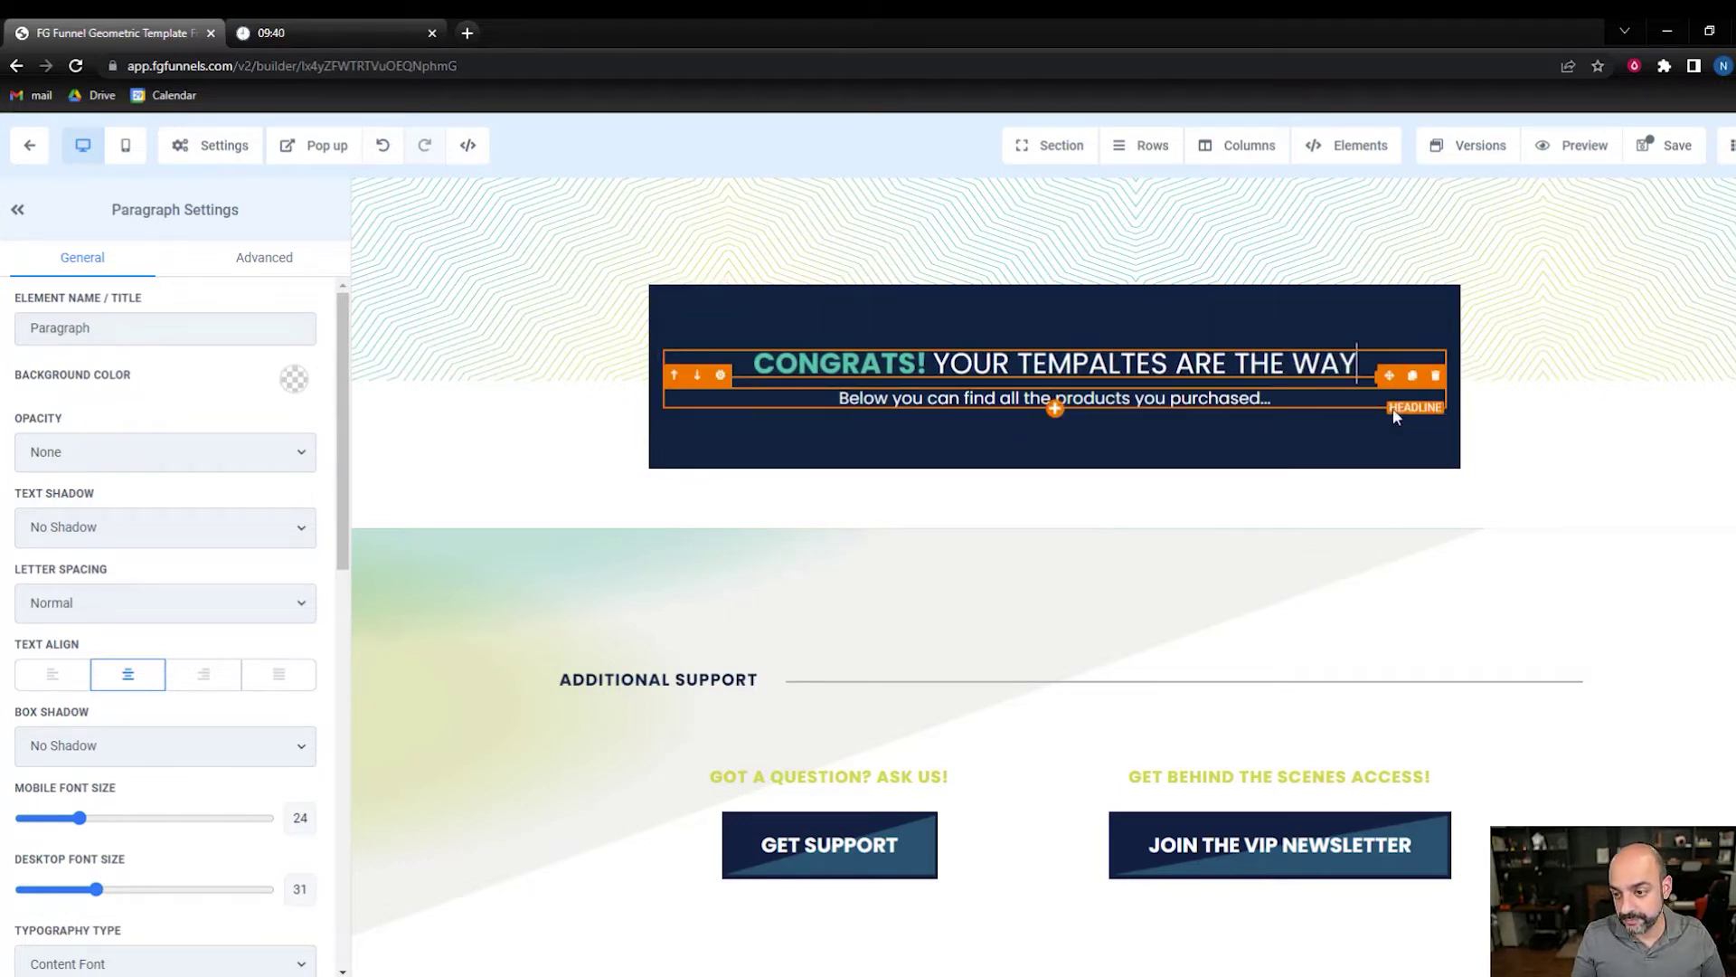
# - Remove the subline paragraph and fix the headline to 'YOUR TEMPLATES ARE ON THE WAY'
pyautogui.click(1436, 378)
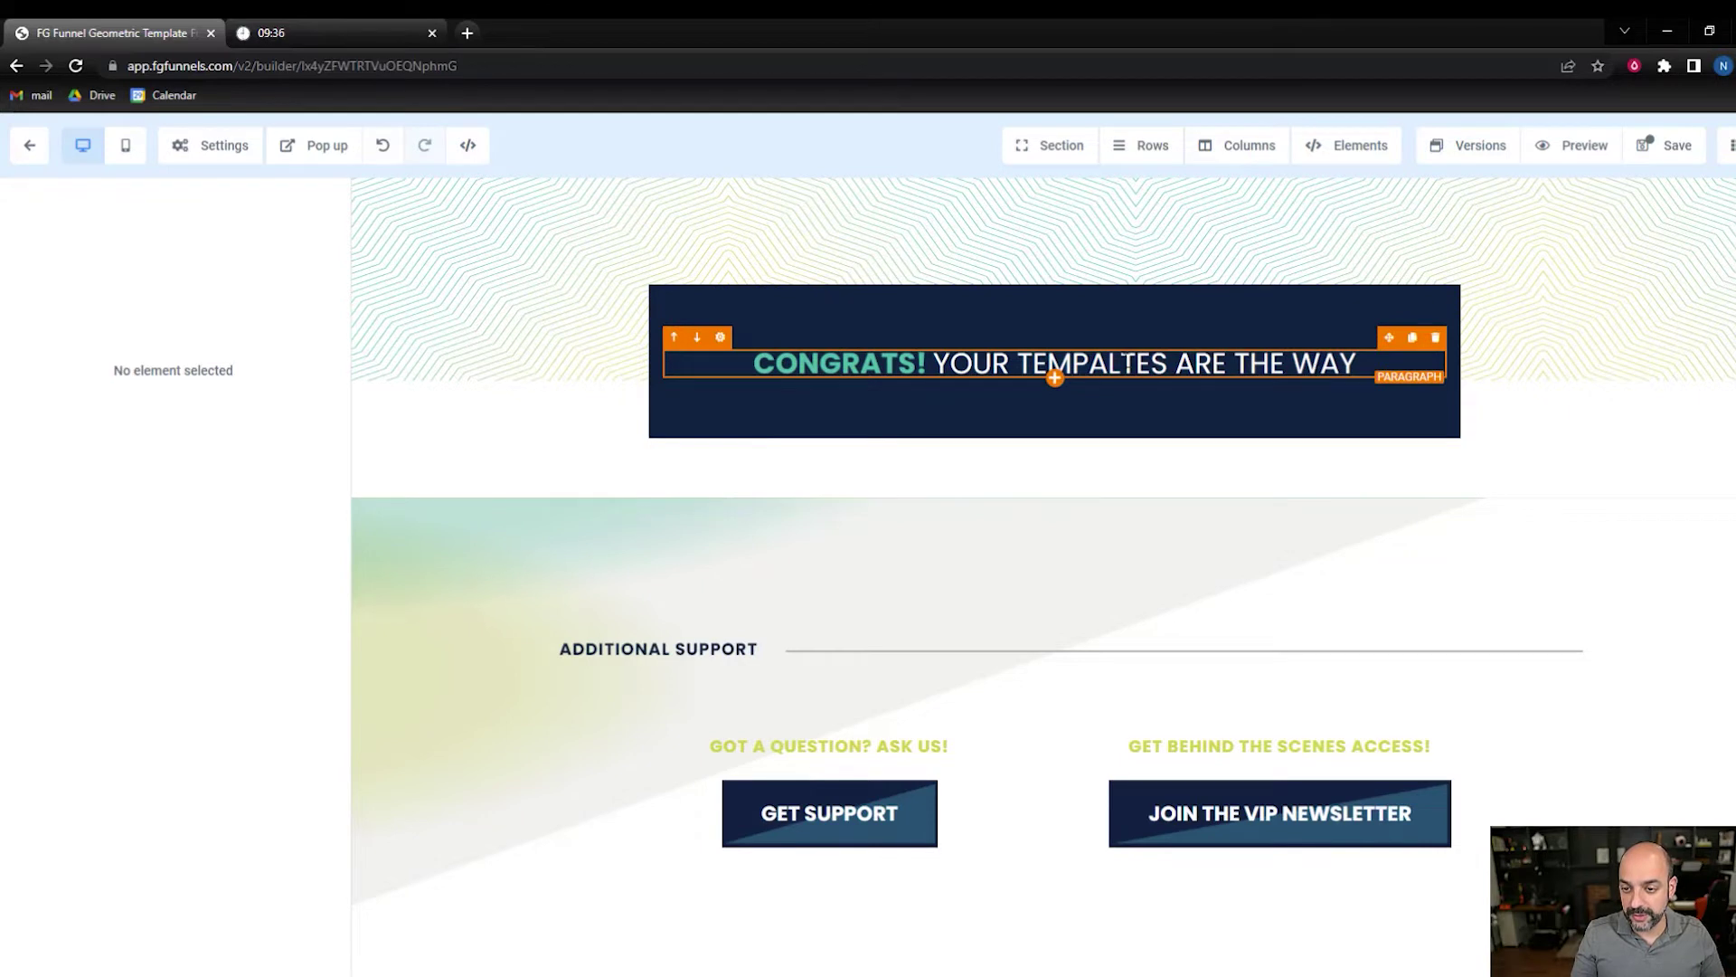
pyautogui.click(1124, 366)
pyautogui.press('BackSpace')
pyautogui.press('BackSpace')
pyautogui.write('LA')
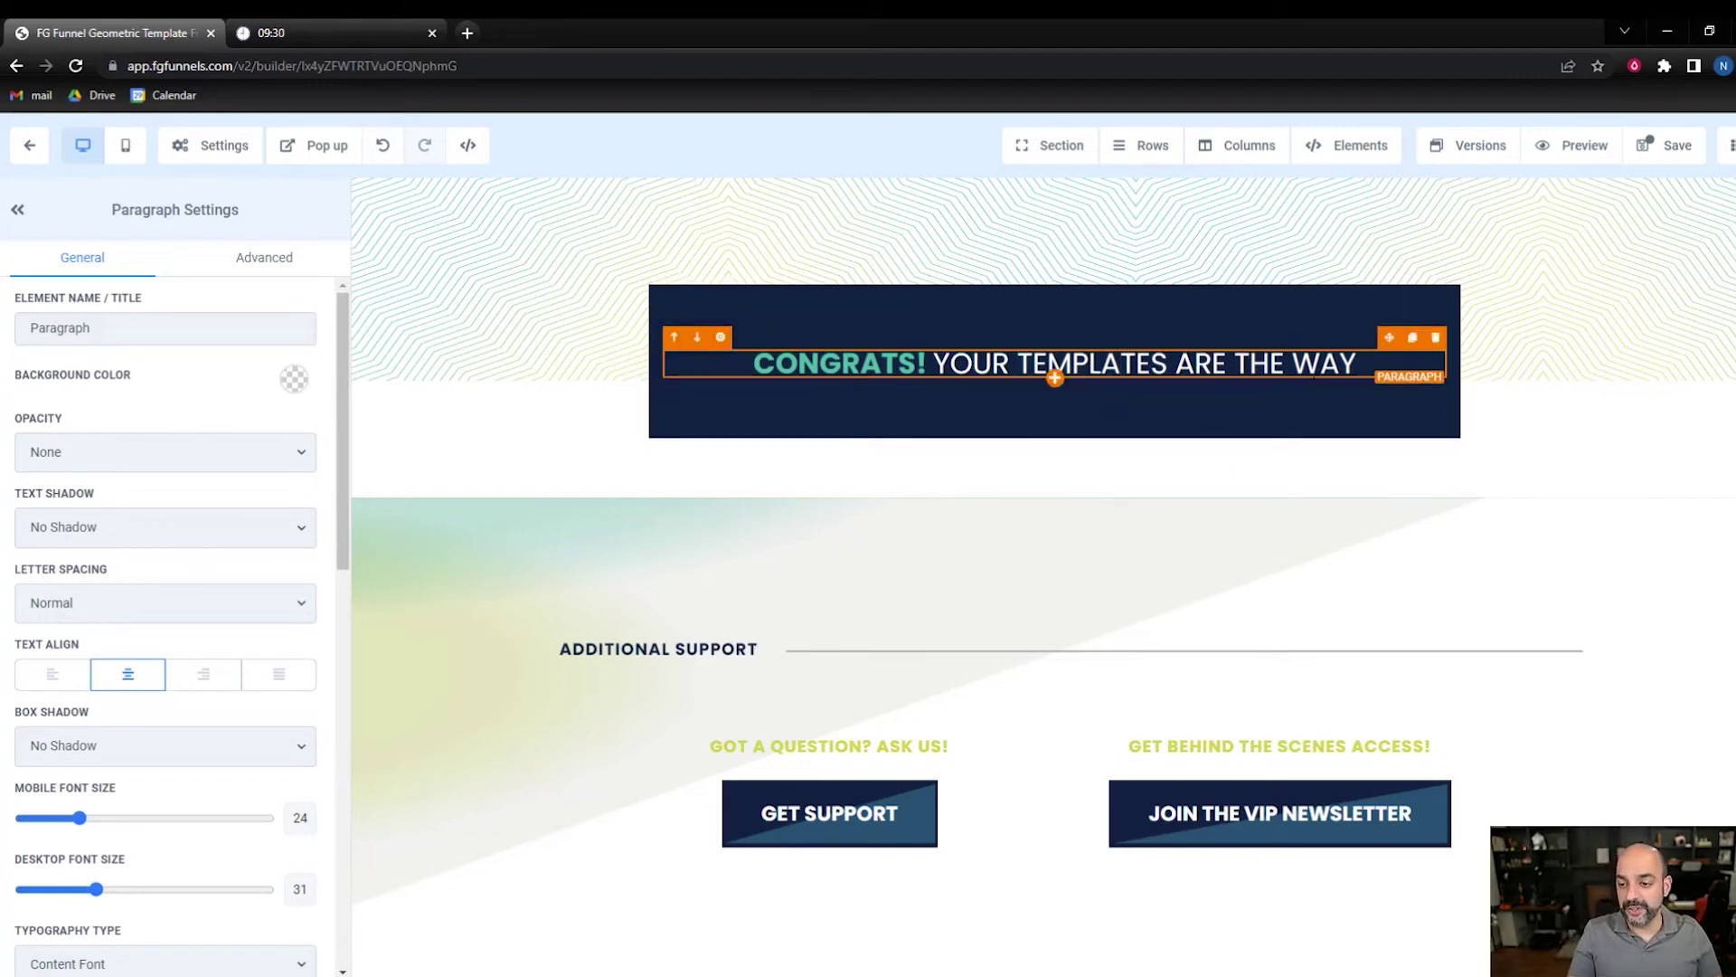
pyautogui.hotkey('ctrl', 'Right')
pyautogui.hotkey('ctrl', 'Right')
pyautogui.write('ON')
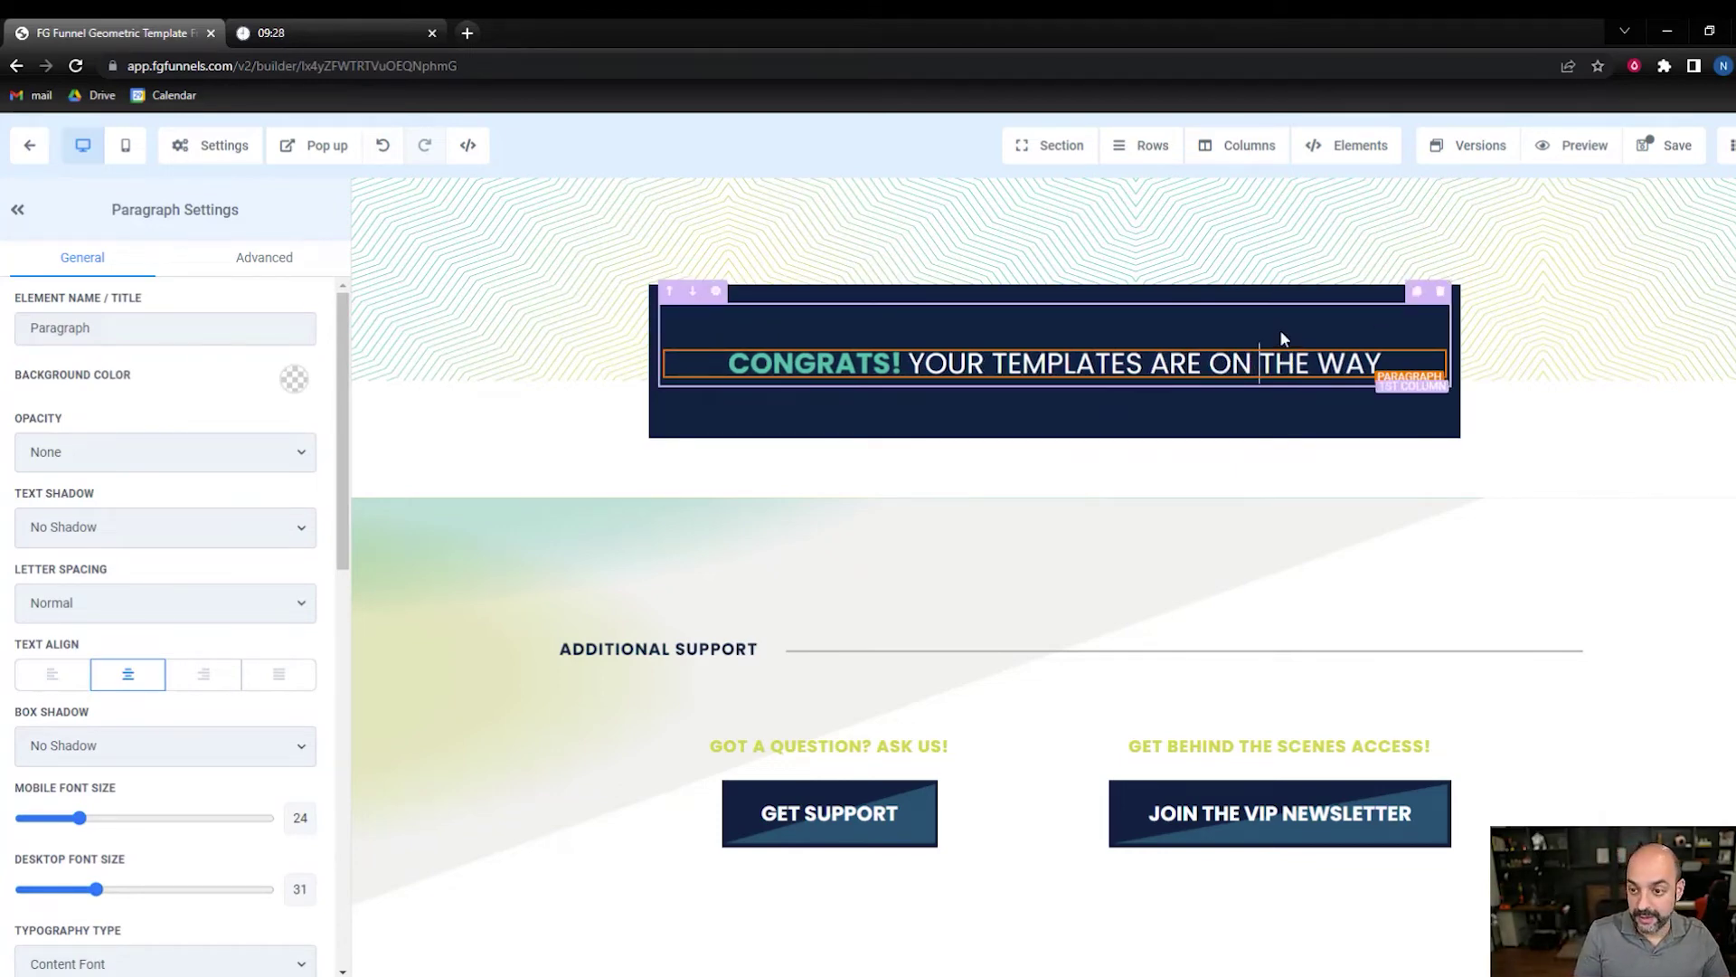
# - Save the thank-you page changes
pyautogui.scroll(-3, 1203, 426)
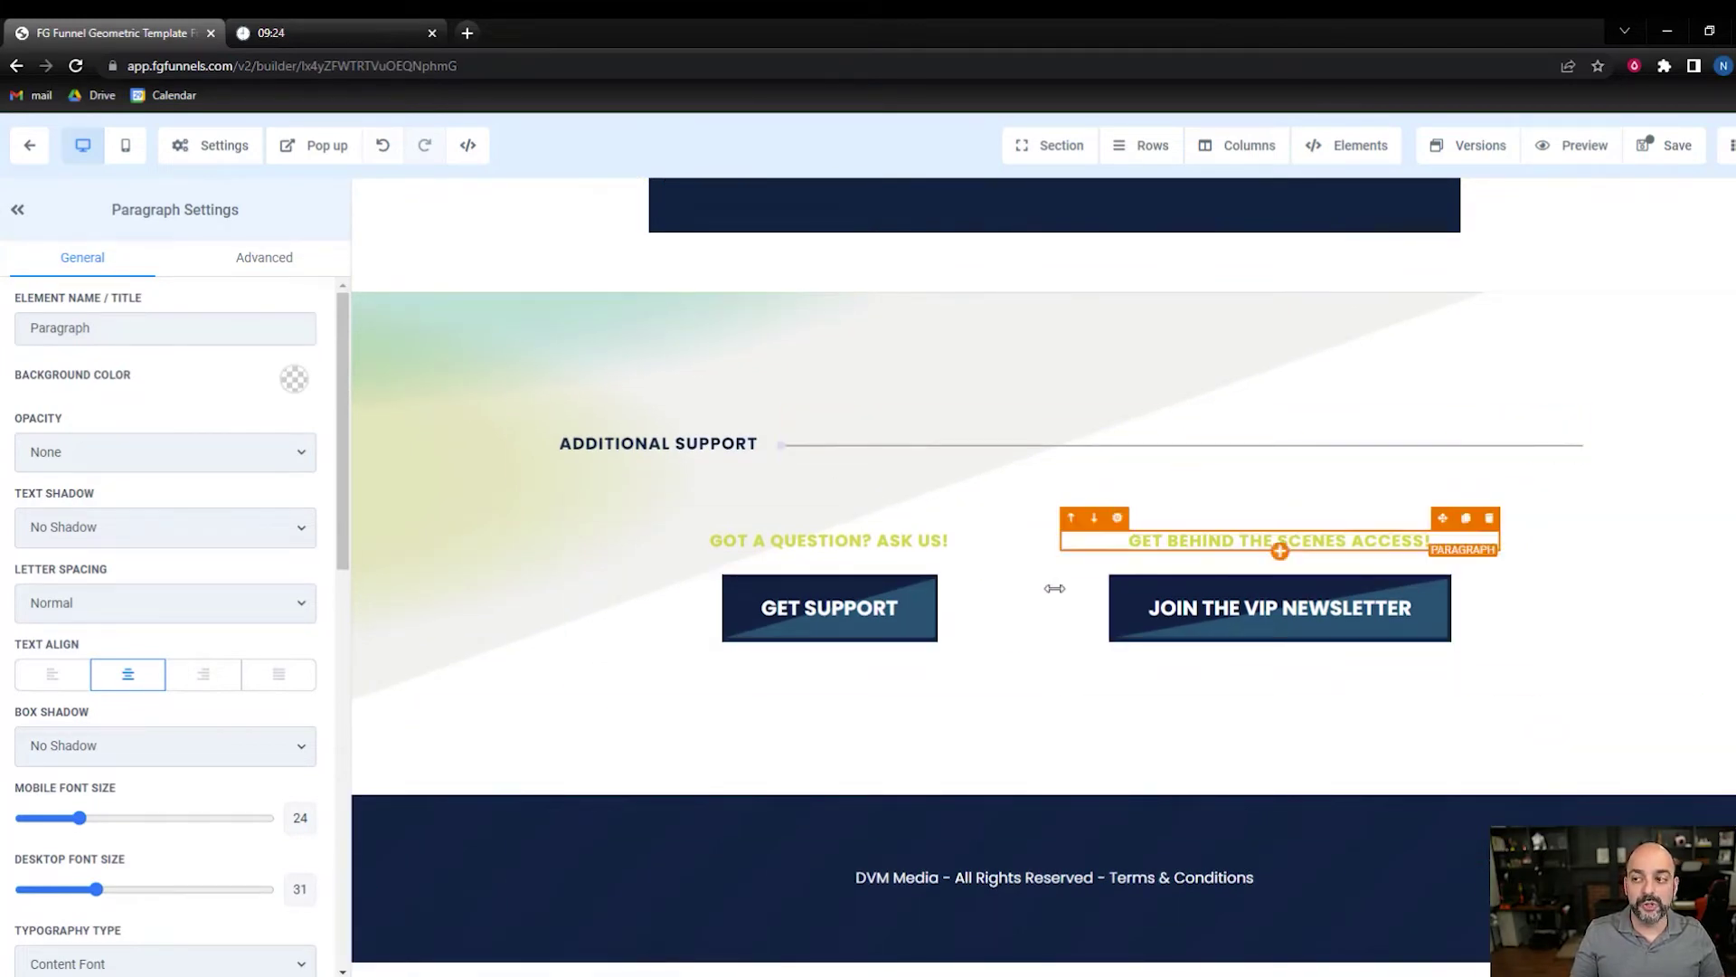
pyautogui.click(1678, 149)
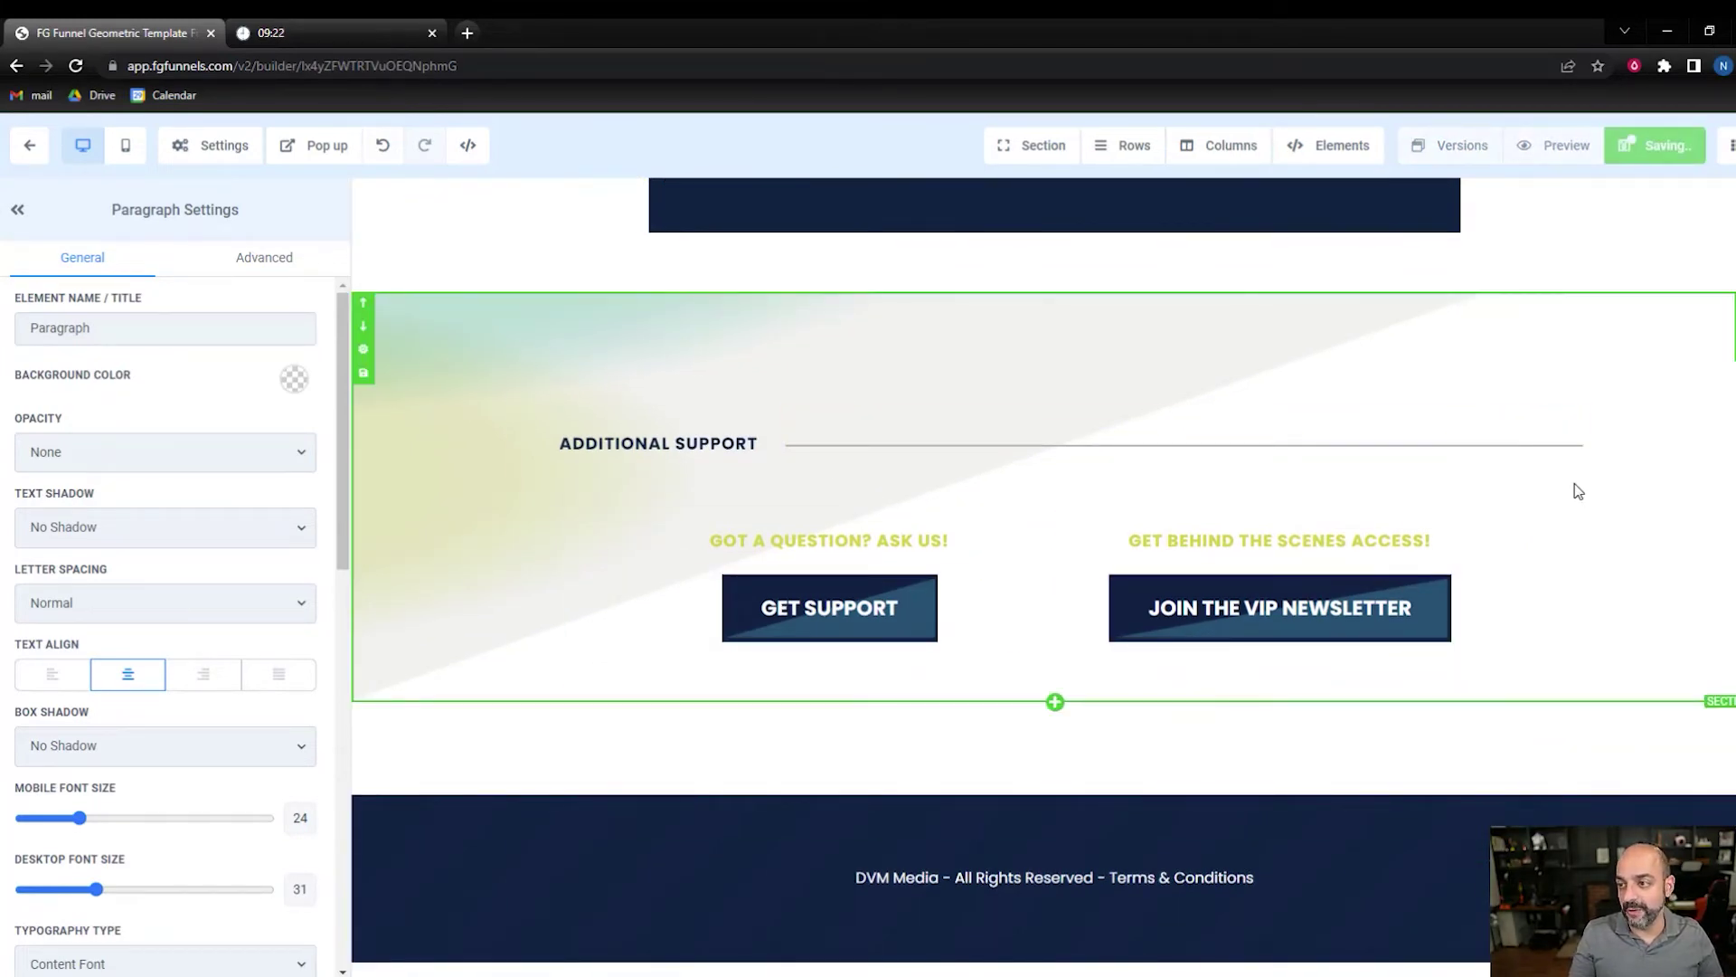
pyautogui.scroll(3, 1573, 443)
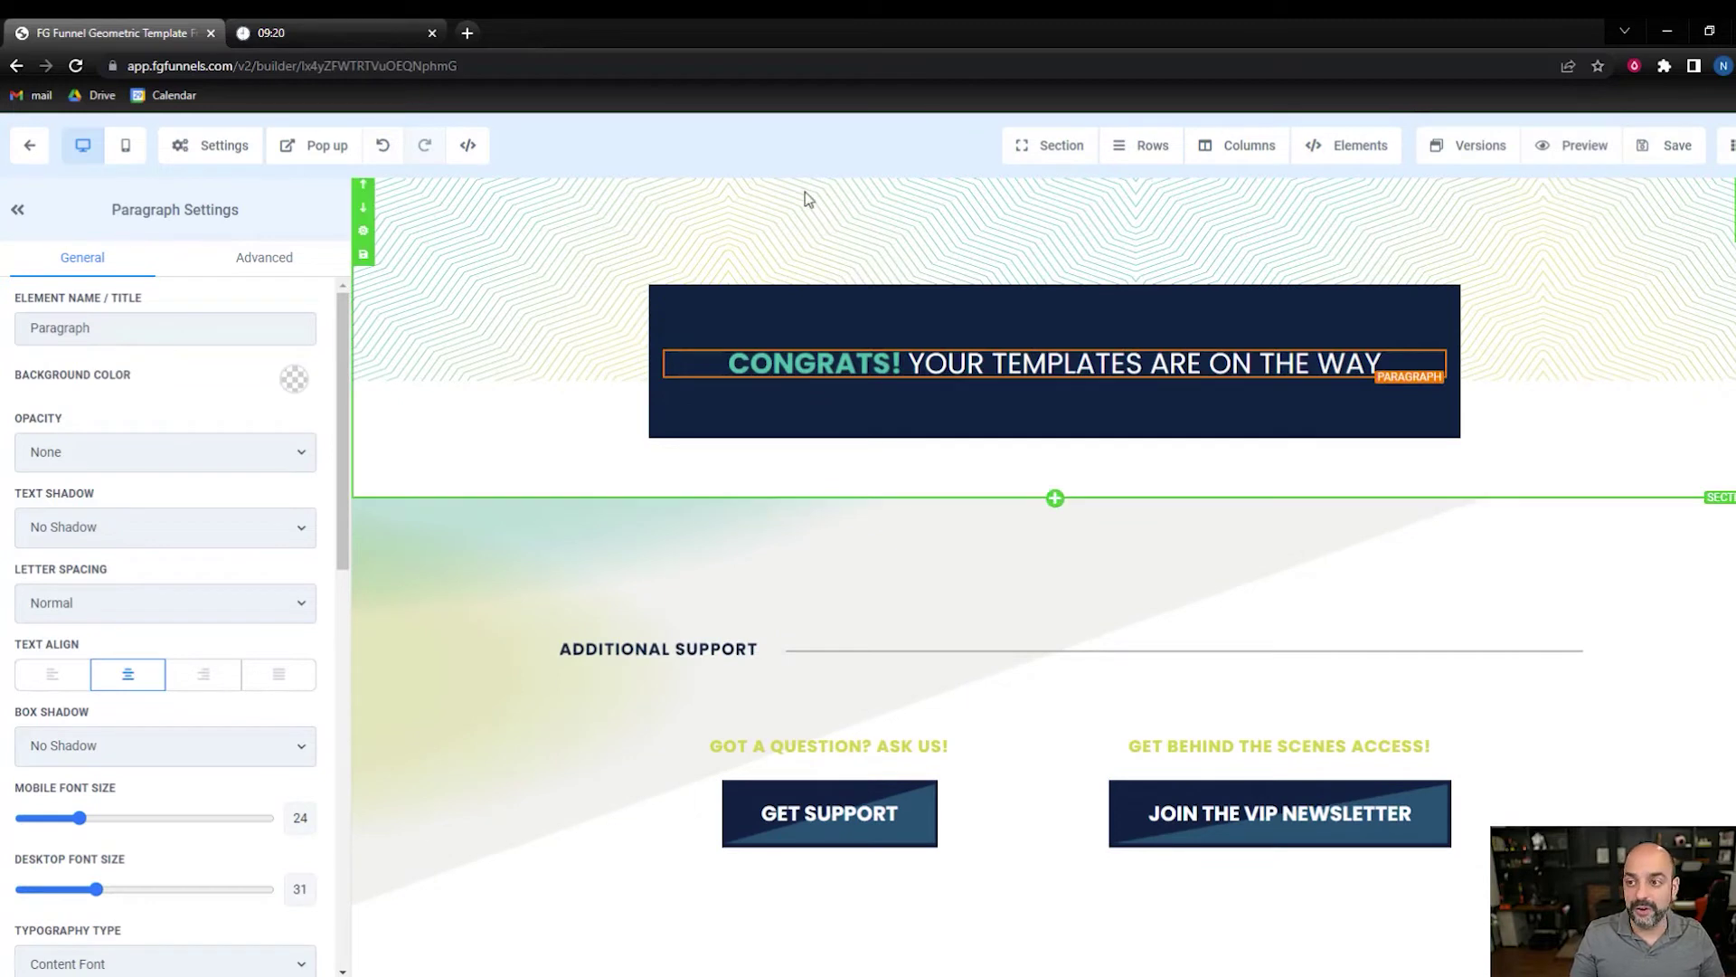
pyautogui.click(211, 145)
# - Clear and retype the page's SEO title in the SEO meta data settings
pyautogui.click(230, 184)
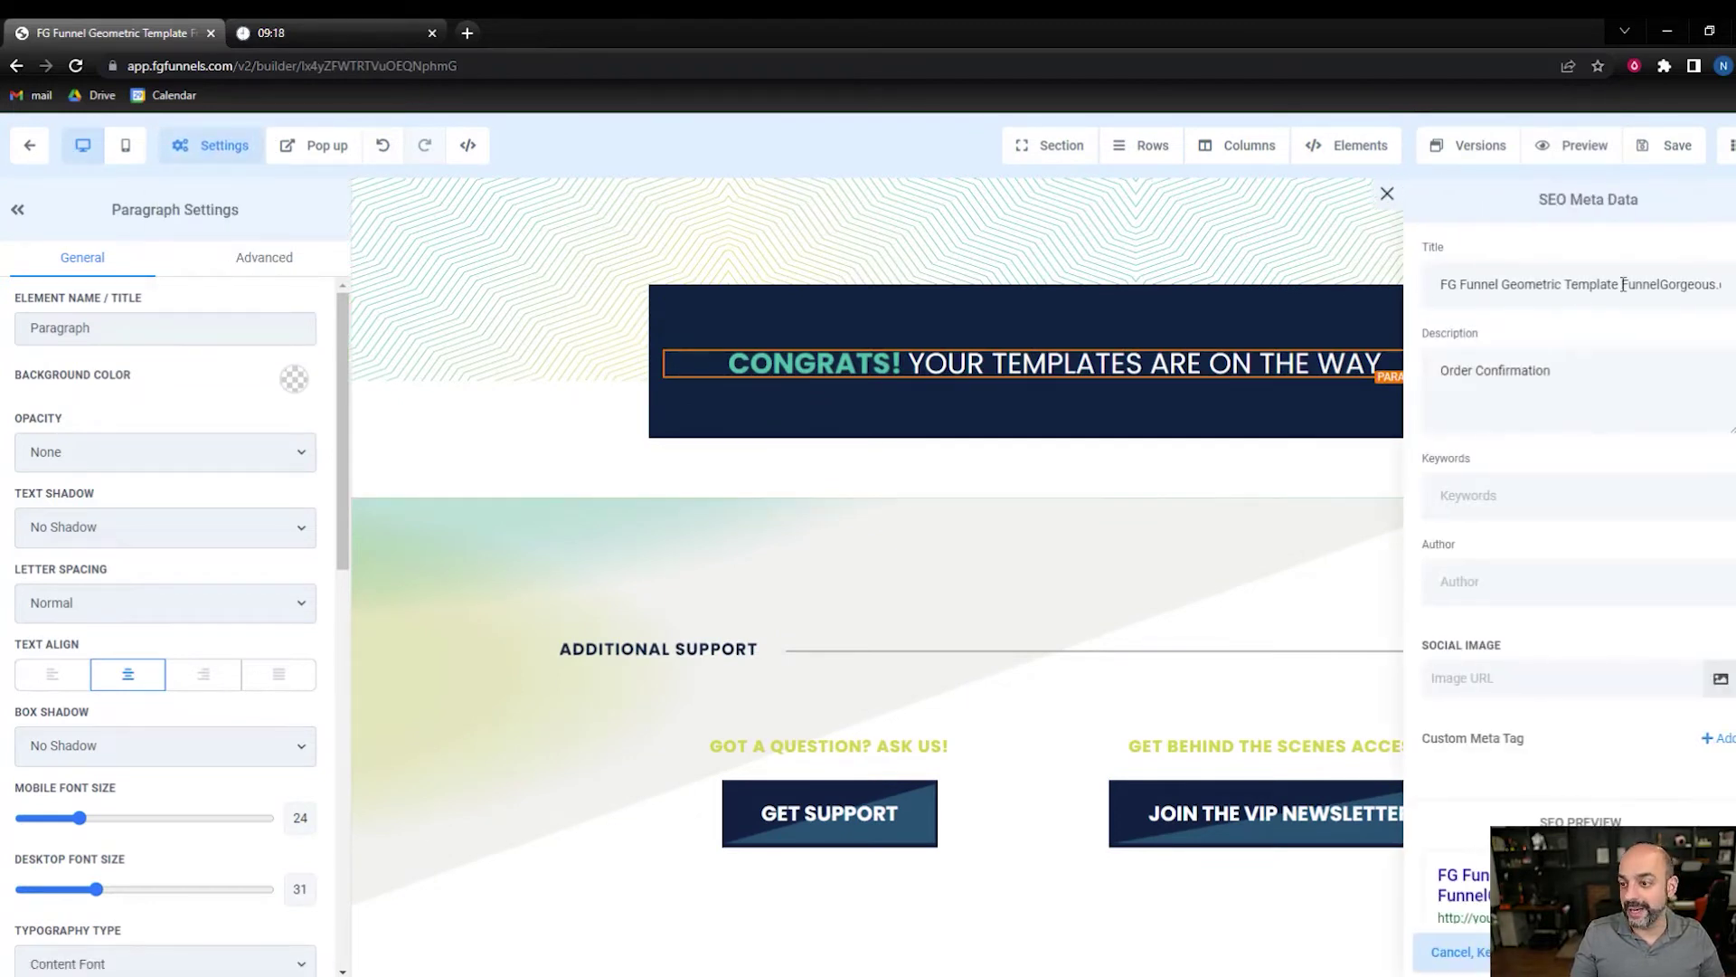
pyautogui.click(1587, 282)
pyautogui.press('BackSpace')
pyautogui.press('BackSpace')
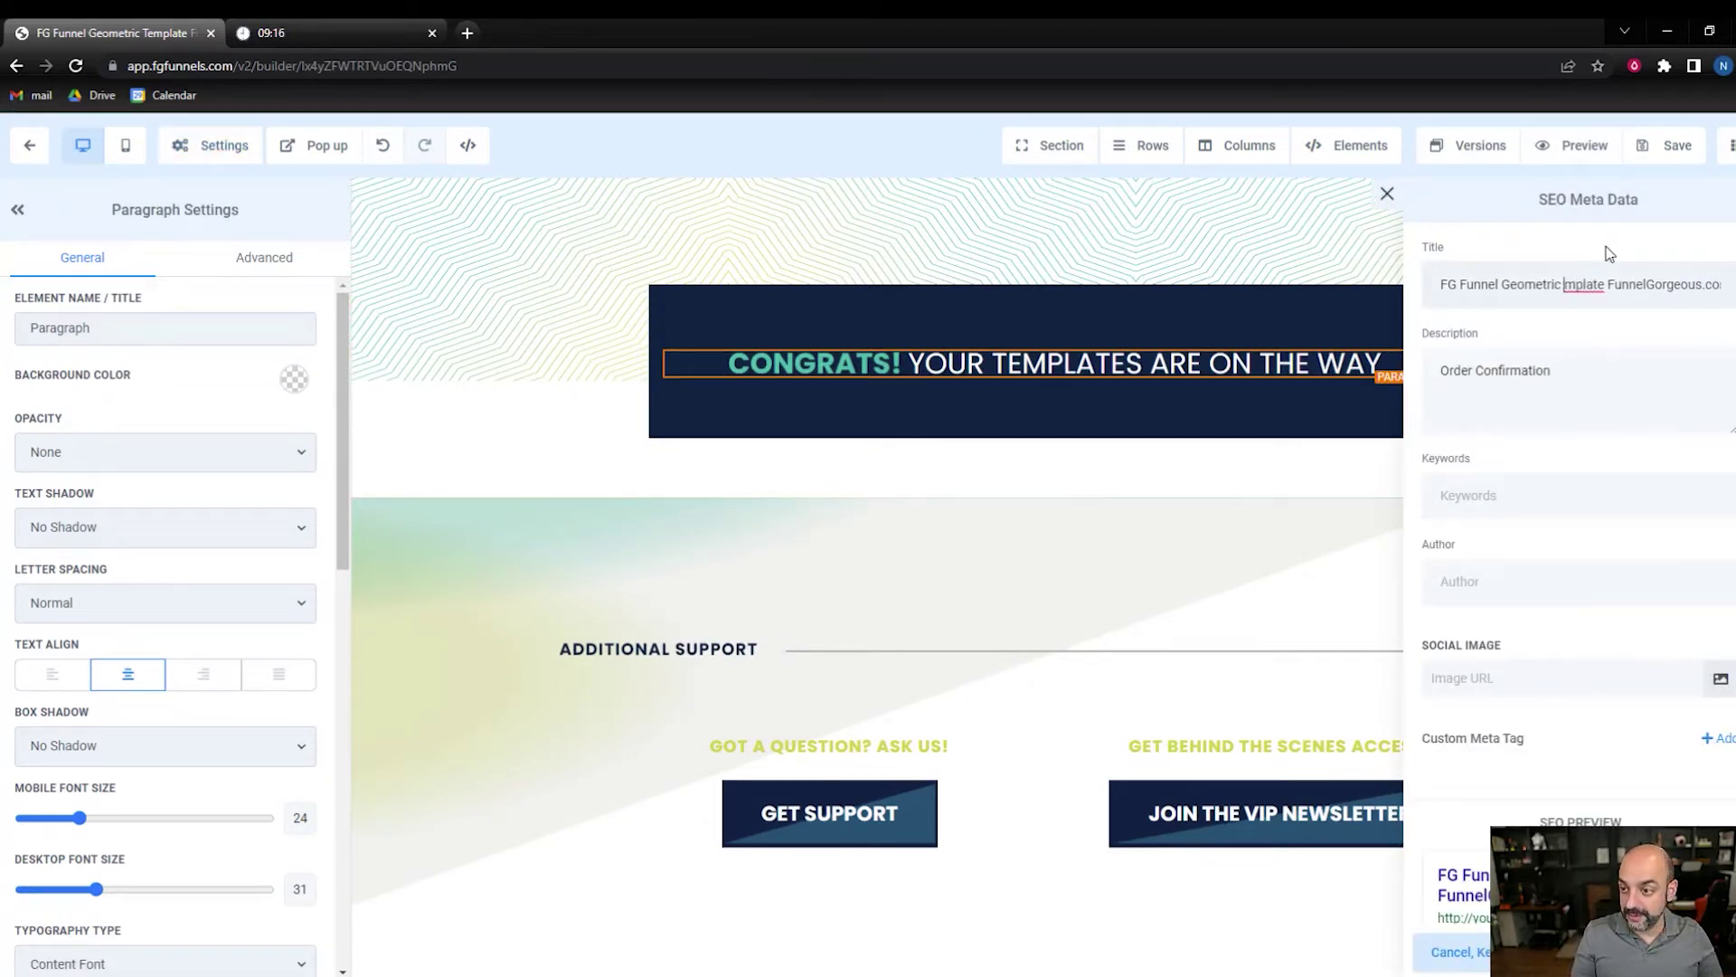
pyautogui.hotkey('ctrl', 'a')
pyautogui.press('BackSpace')
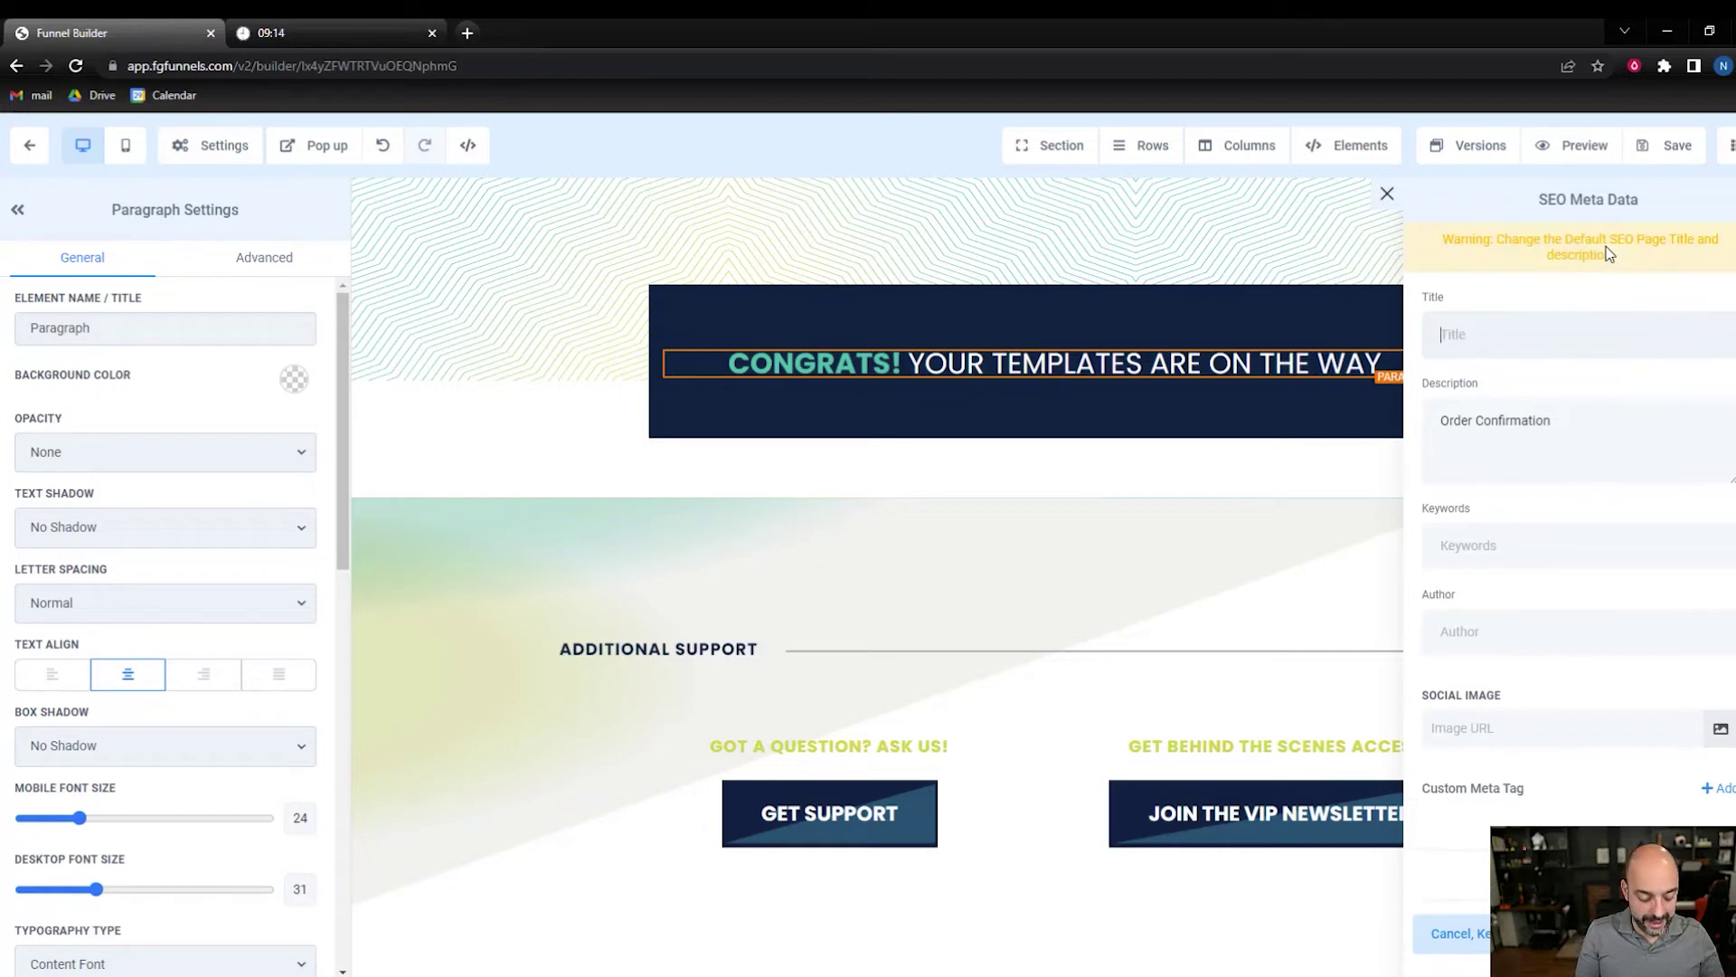
pyautogui.write('FB templates')
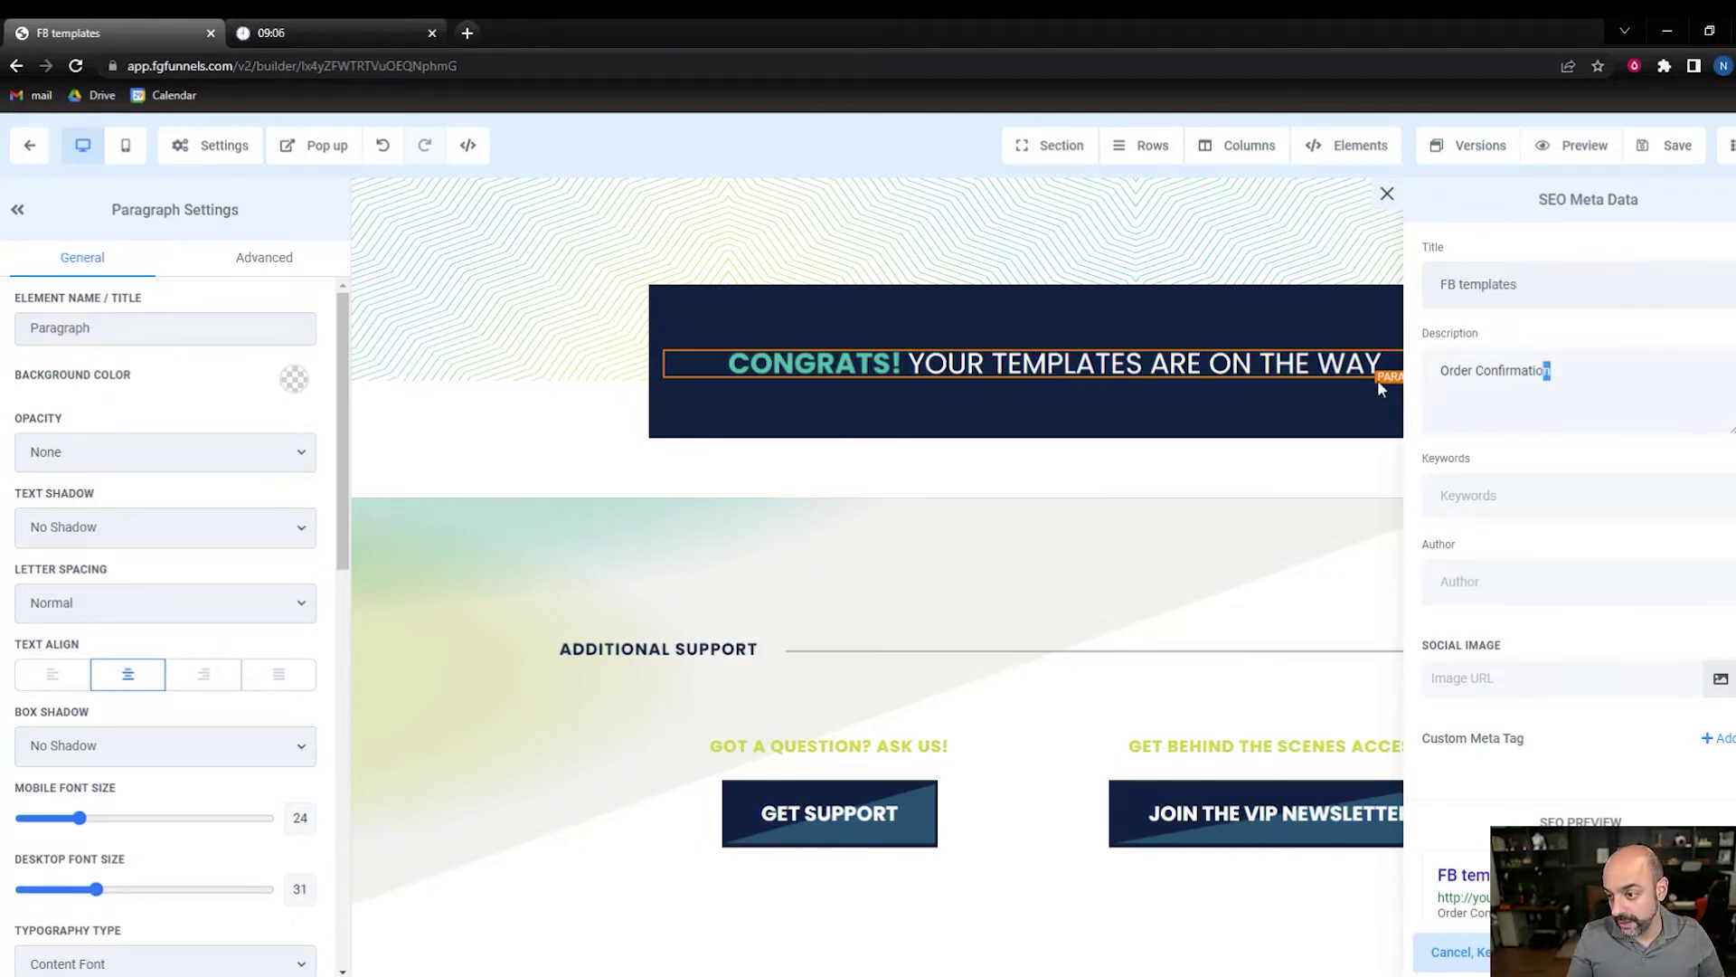
# - Set SEO description 'Thank you' and the mockup social image, save, and exit the builder
pyautogui.hotkey('ctrl', 'a')
pyautogui.write('Tha')
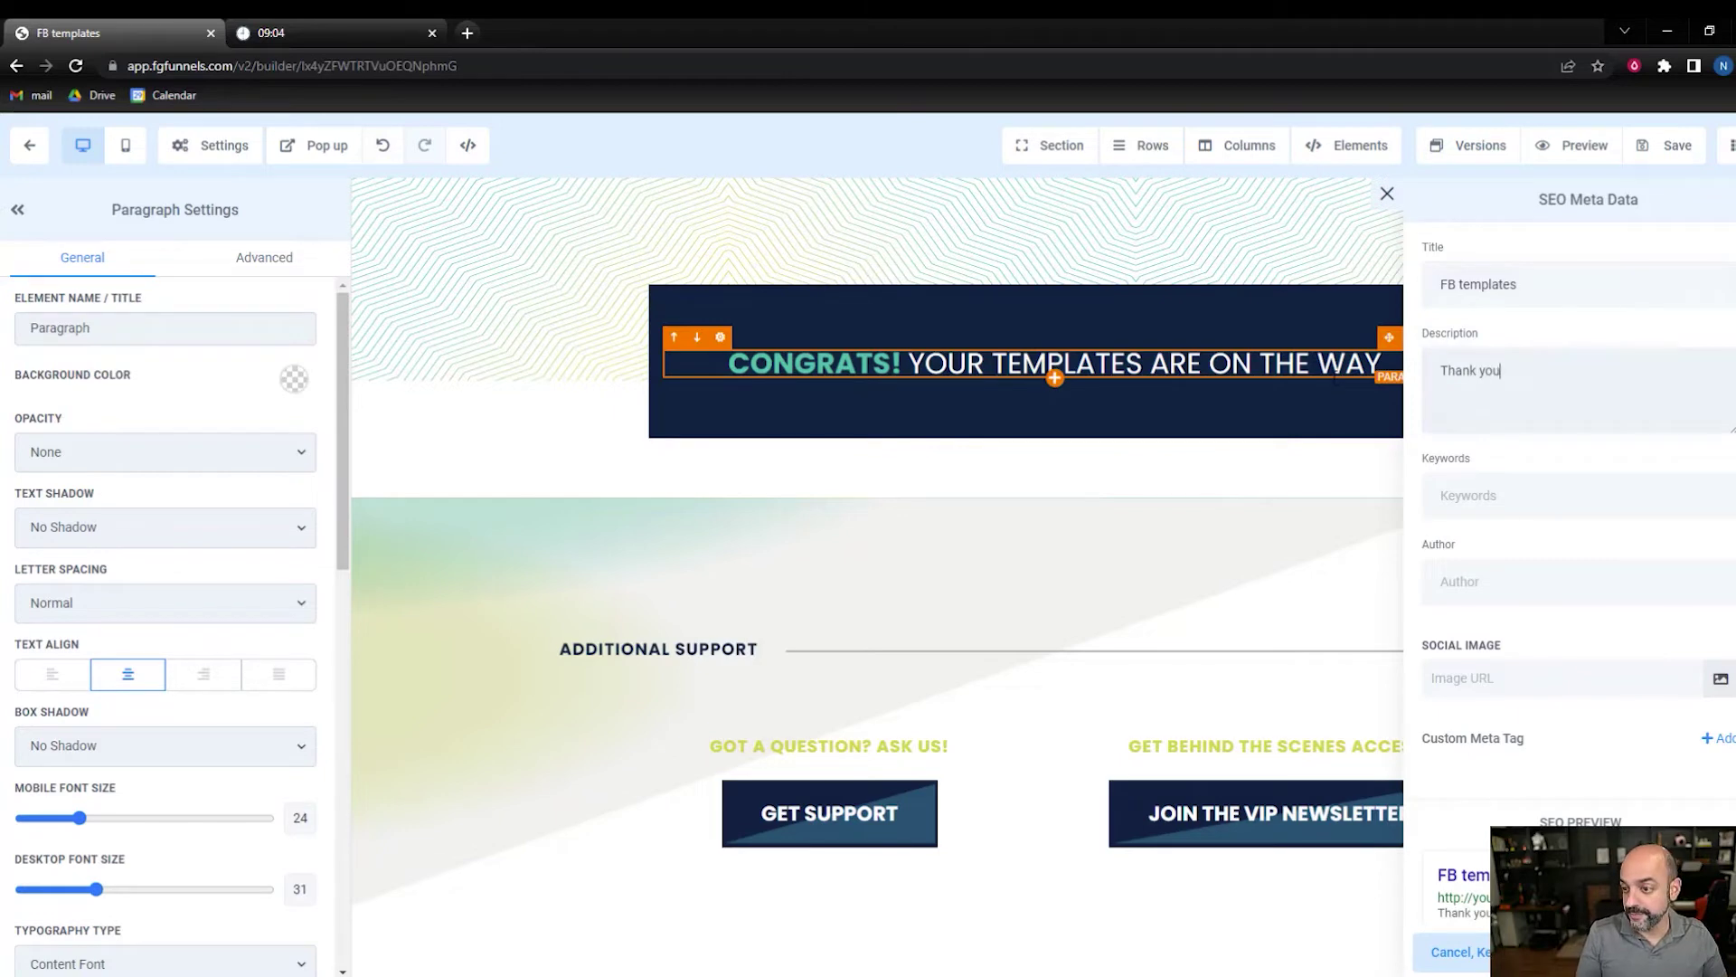
pyautogui.write('nk you')
pyautogui.click(1721, 678)
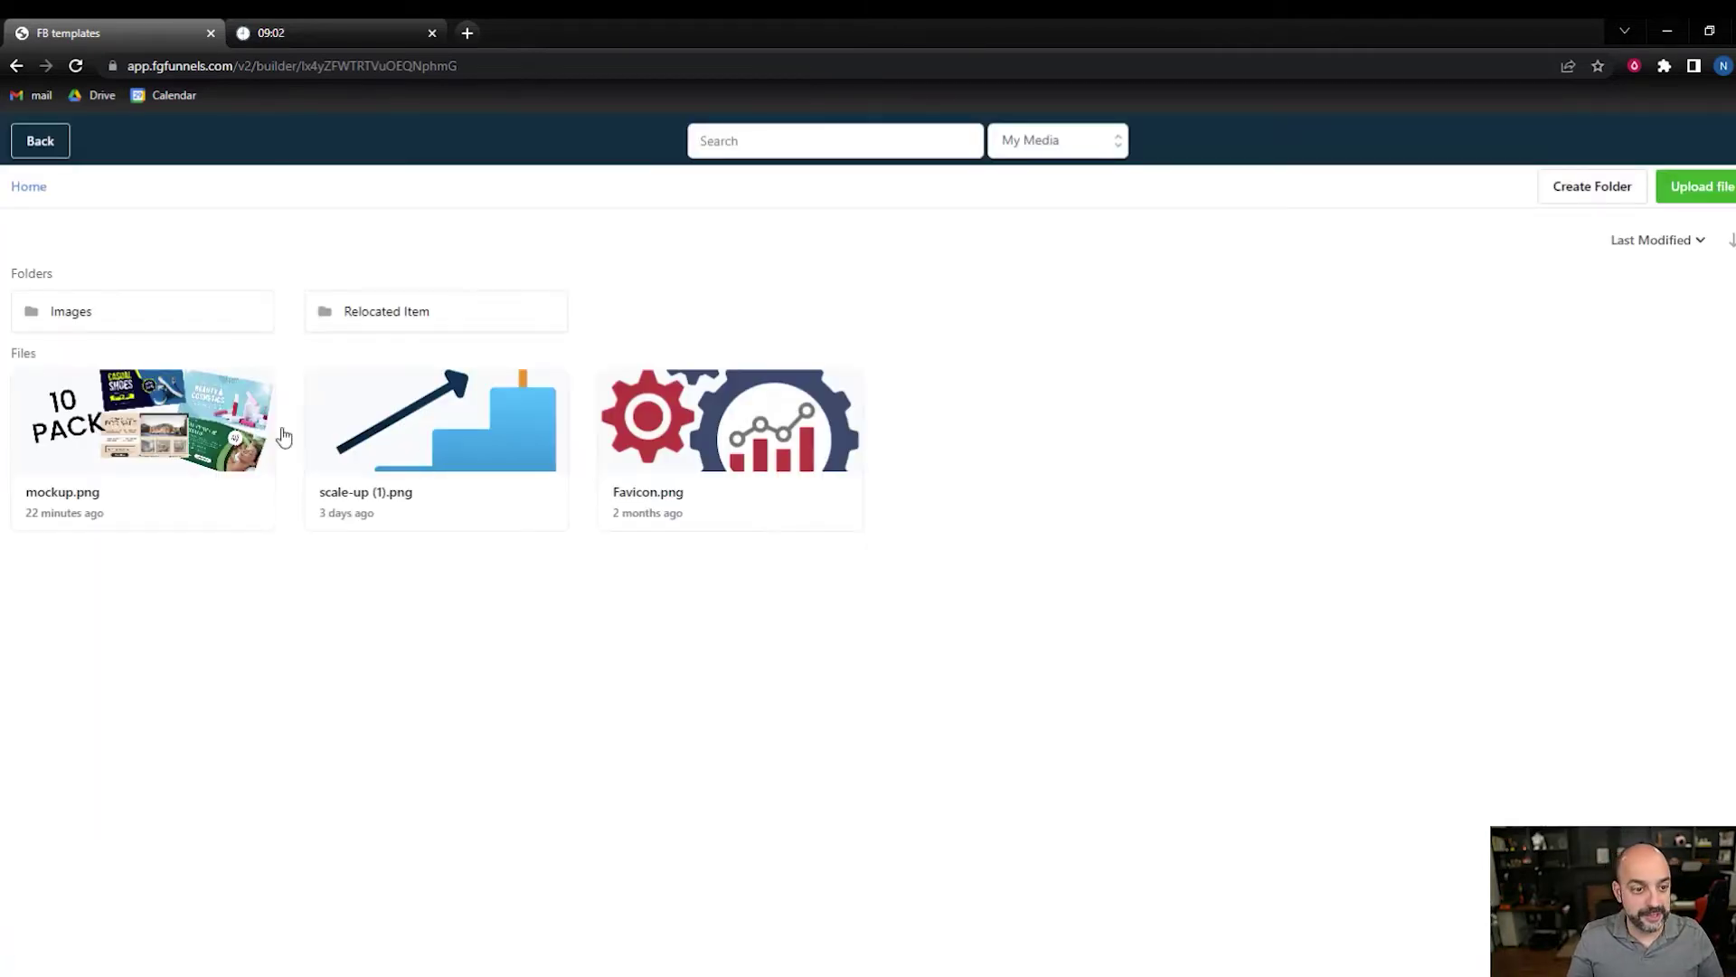
pyautogui.click(168, 412)
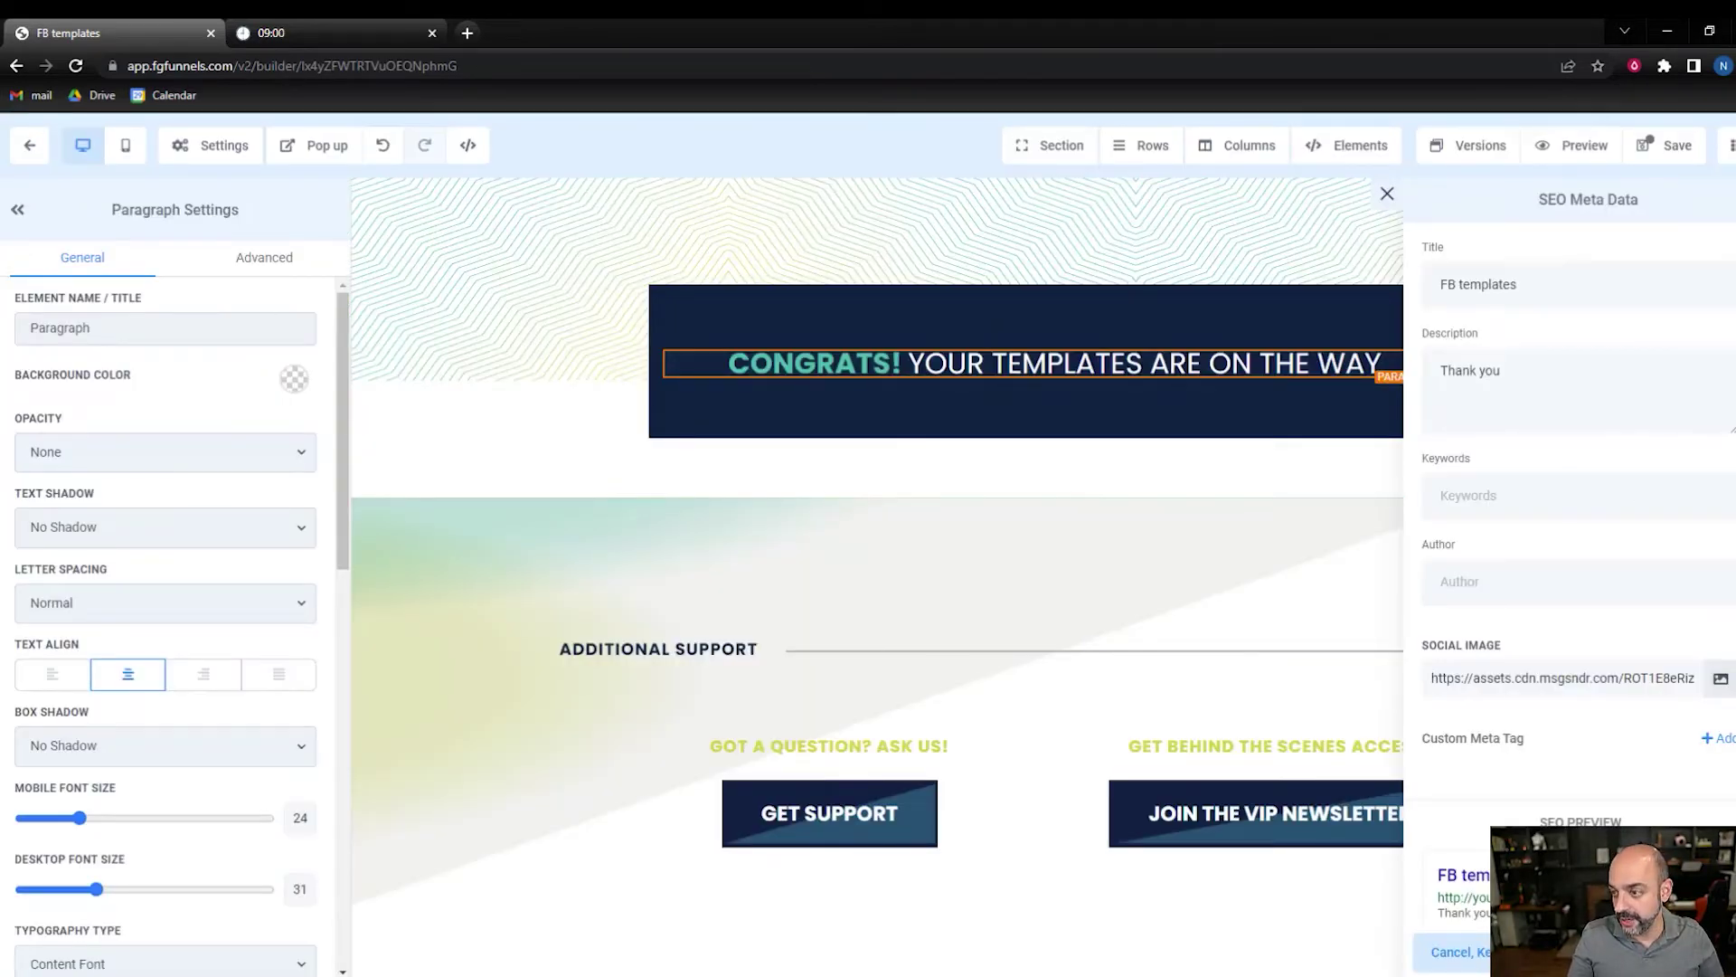
pyautogui.click(1664, 145)
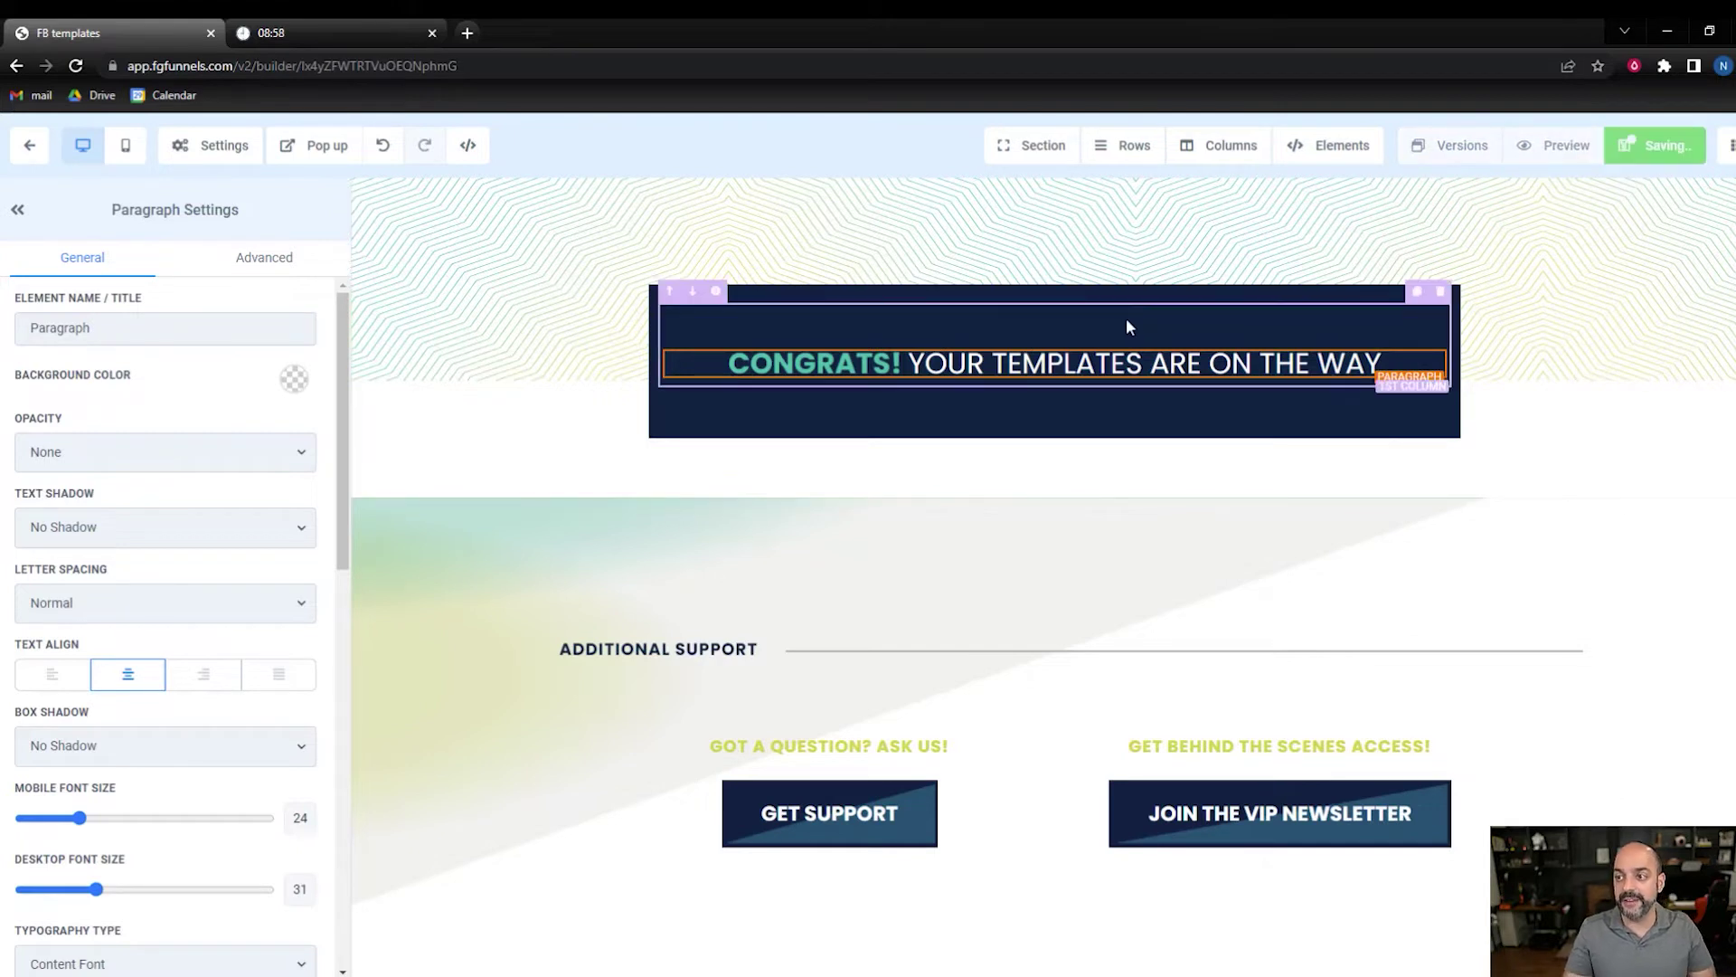
pyautogui.click(29, 144)
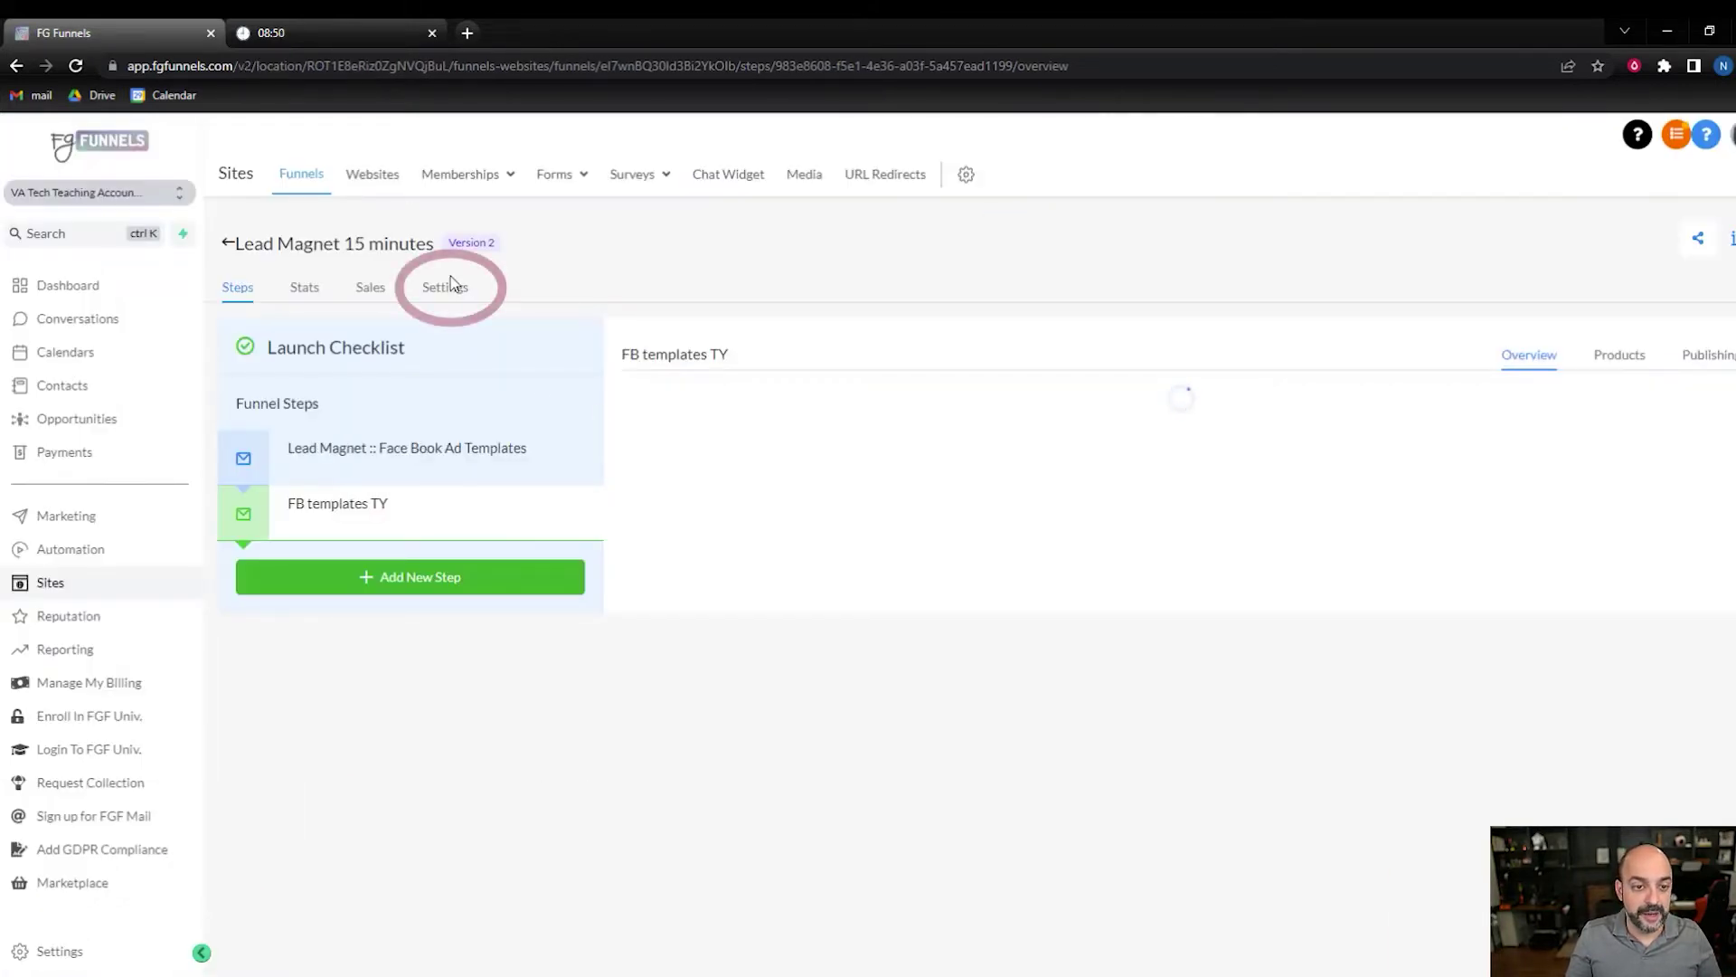
# - Switch the funnel's domain to rapidactivemedia.com and go to the Automation workflows
pyautogui.click(445, 286)
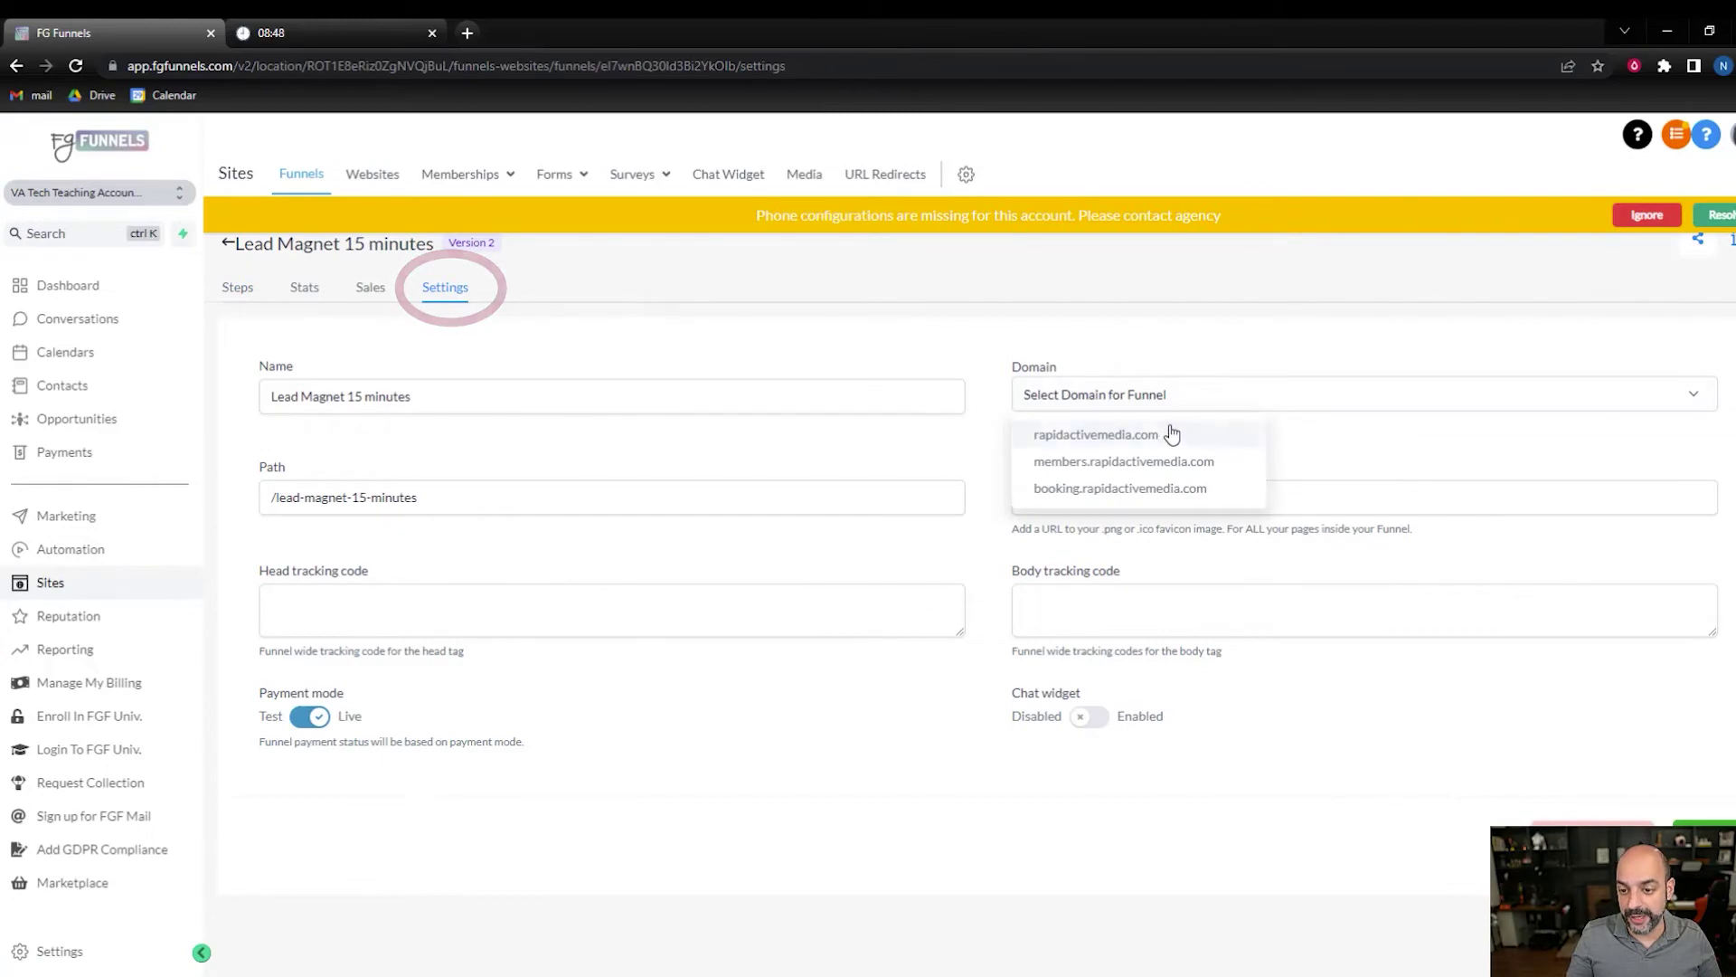
pyautogui.click(1170, 434)
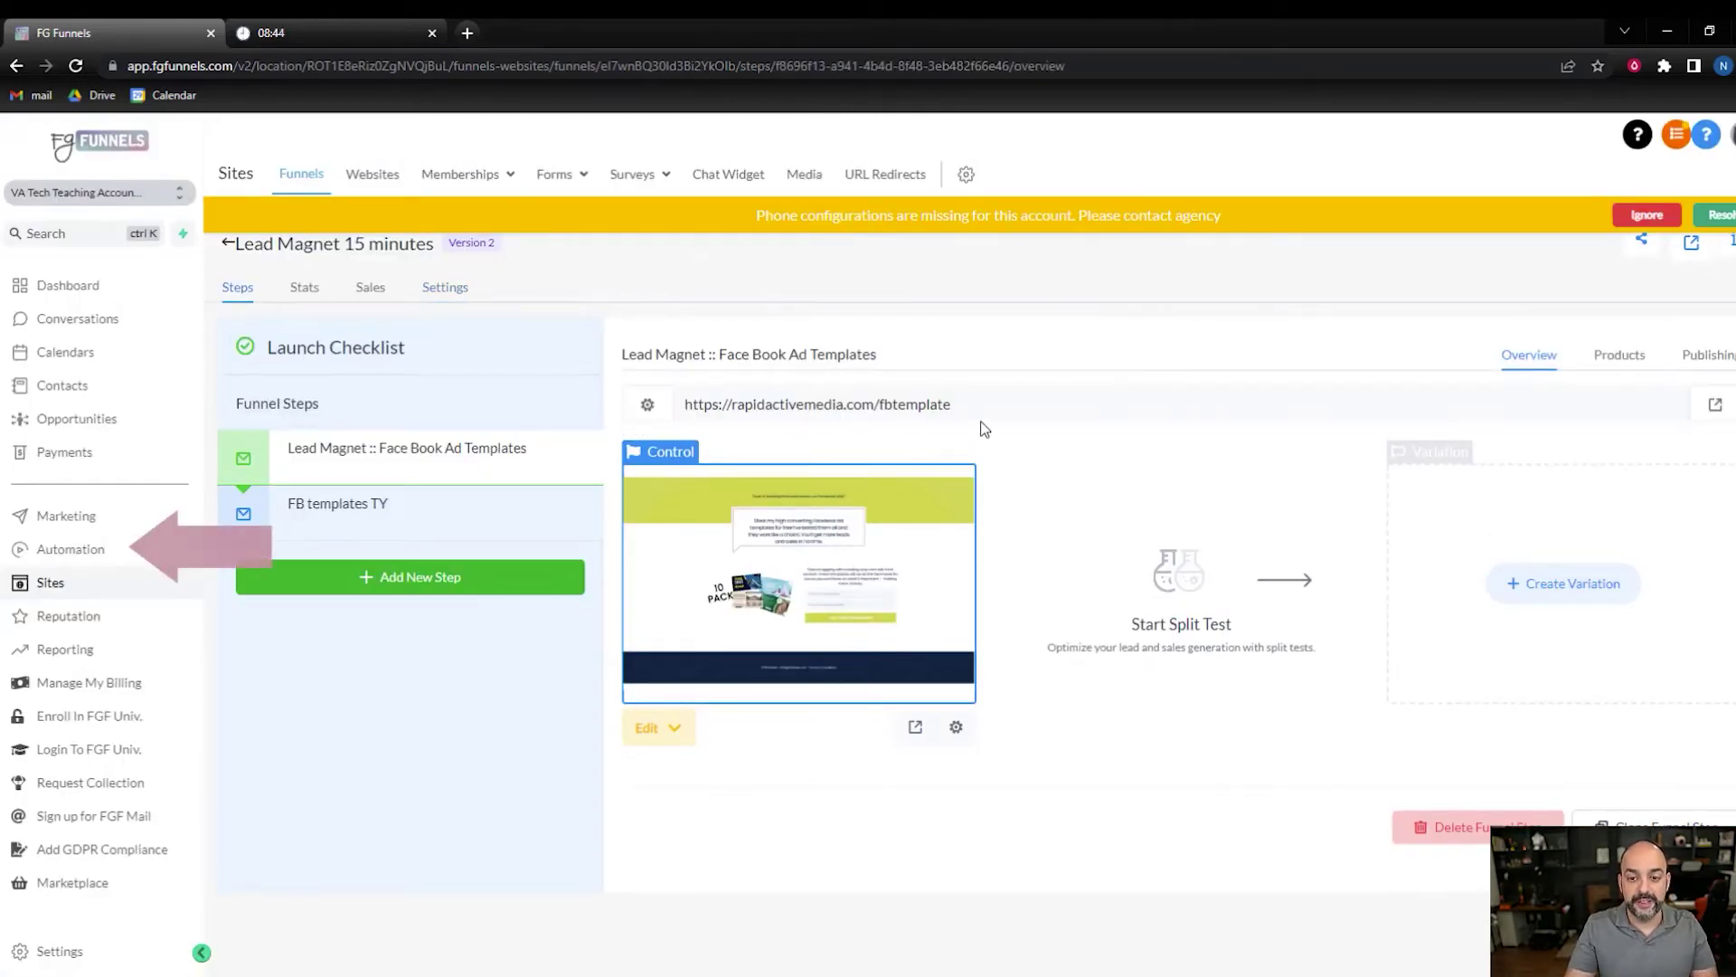
pyautogui.click(120, 545)
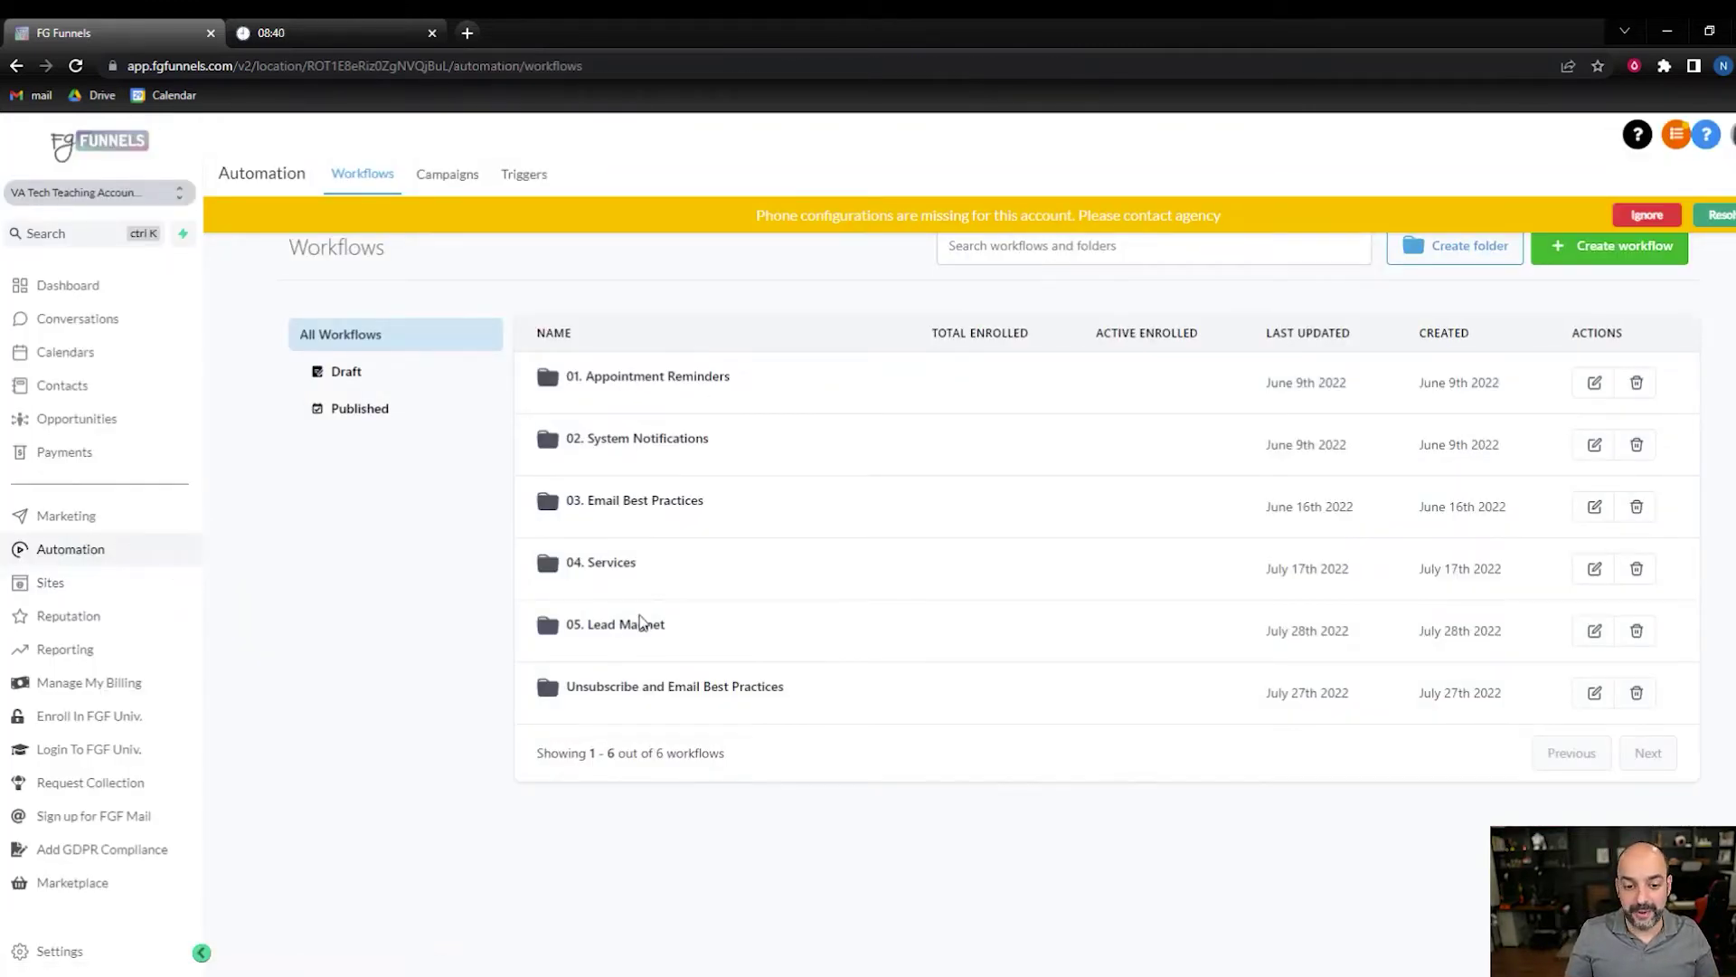
# - Create a blank workflow from scratch in the 05. Lead Magnet folder
pyautogui.click(636, 628)
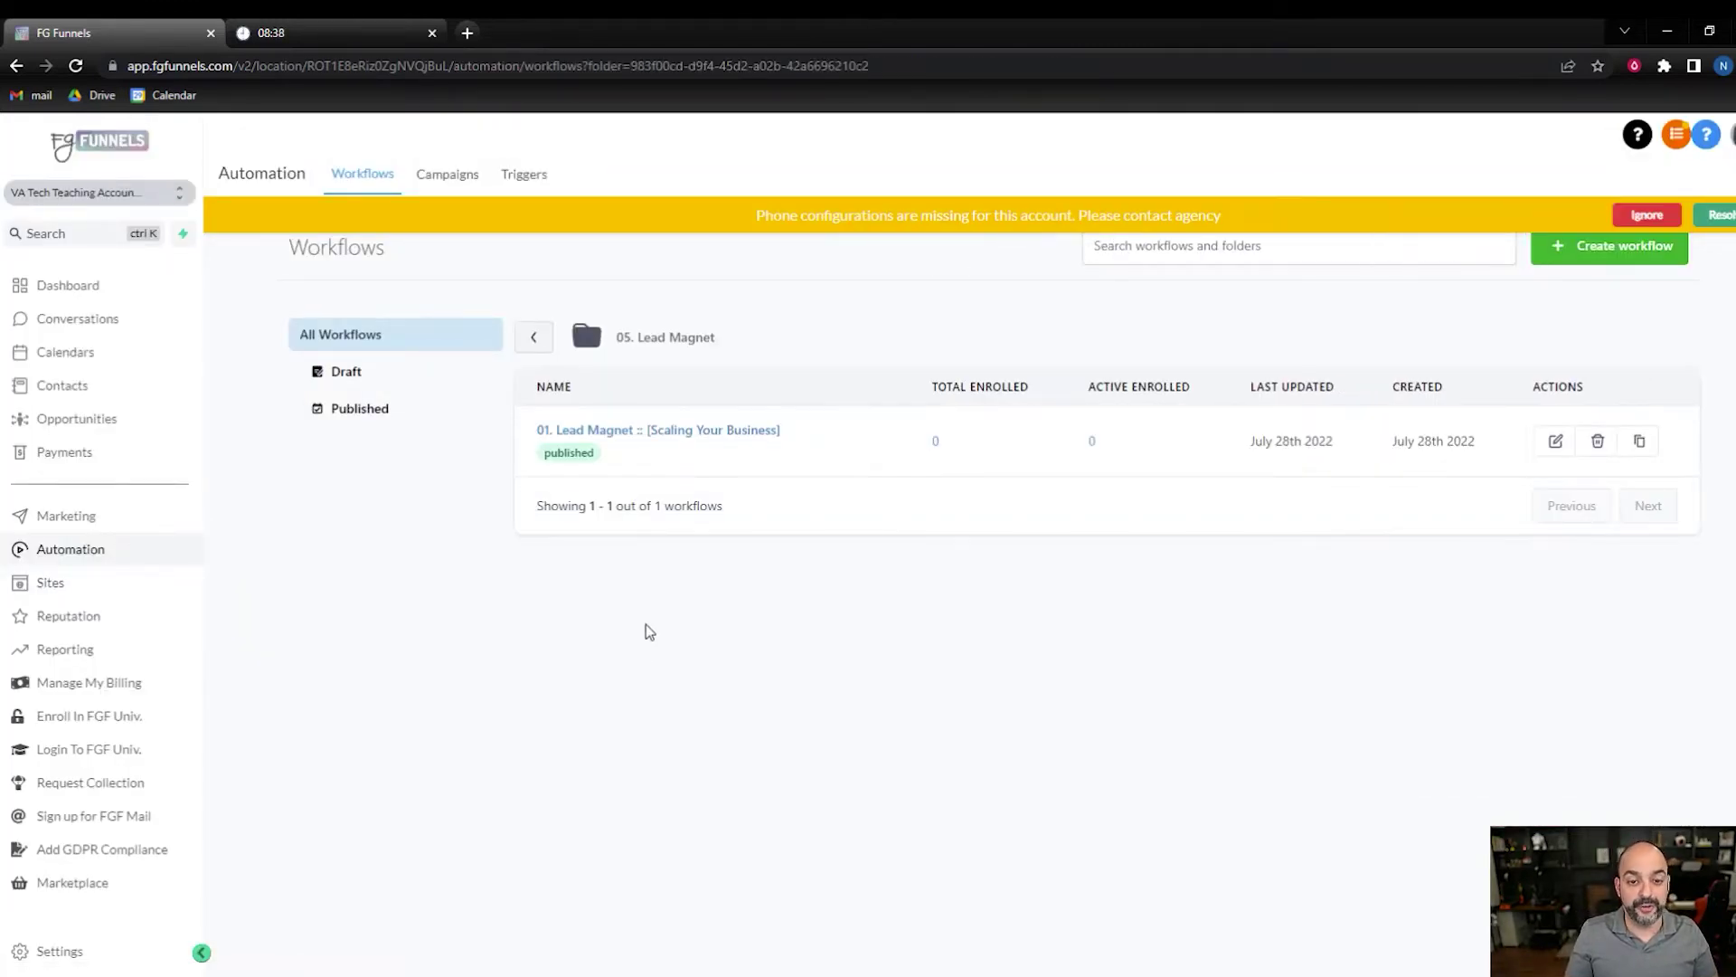
pyautogui.click(1557, 256)
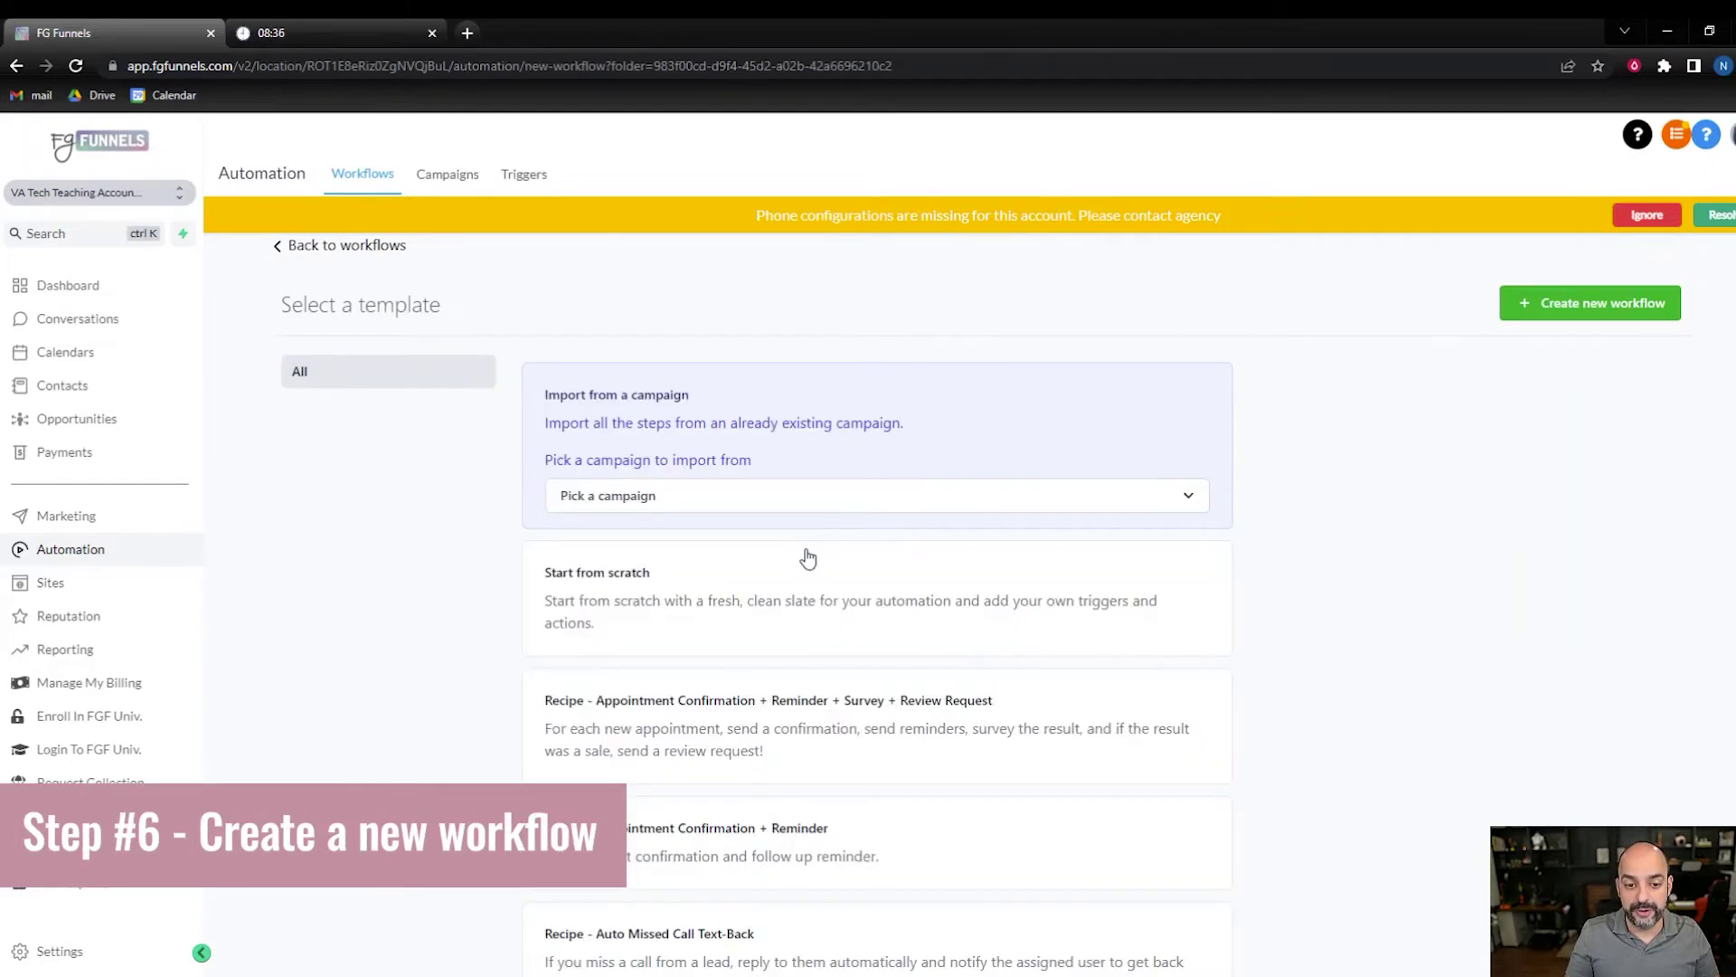
pyautogui.click(800, 558)
pyautogui.click(1542, 294)
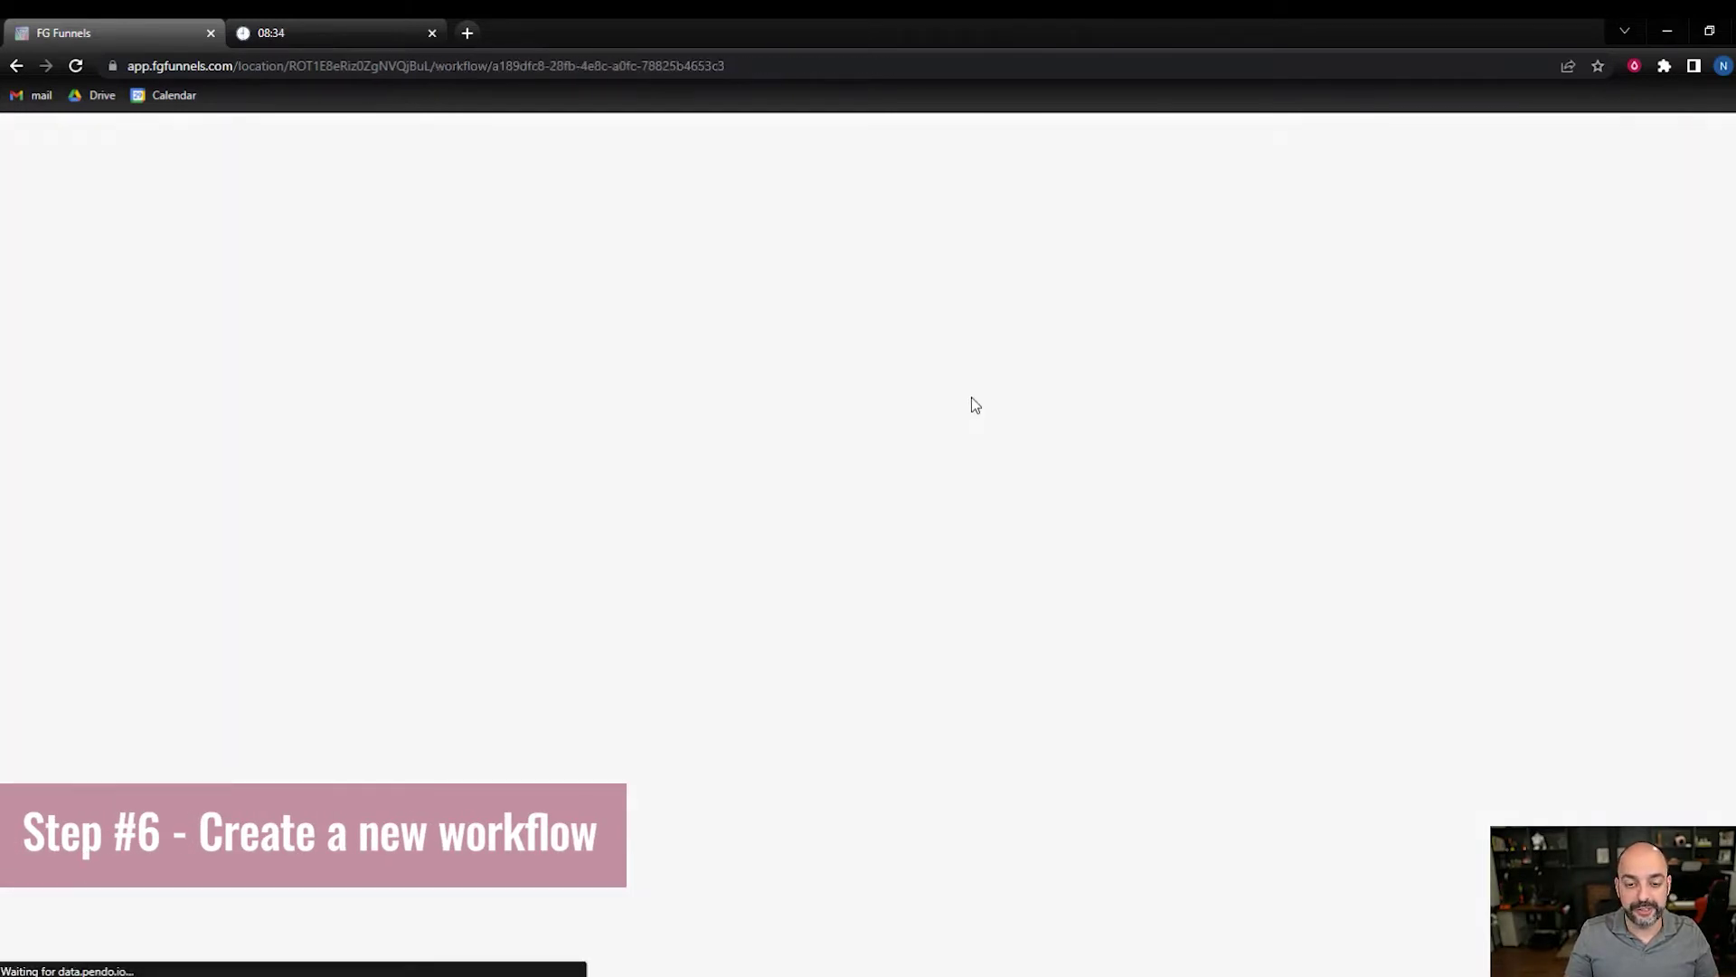
# - Rename the workflow to 'Lead Magnet :: Facebook Templates'
pyautogui.click(1027, 144)
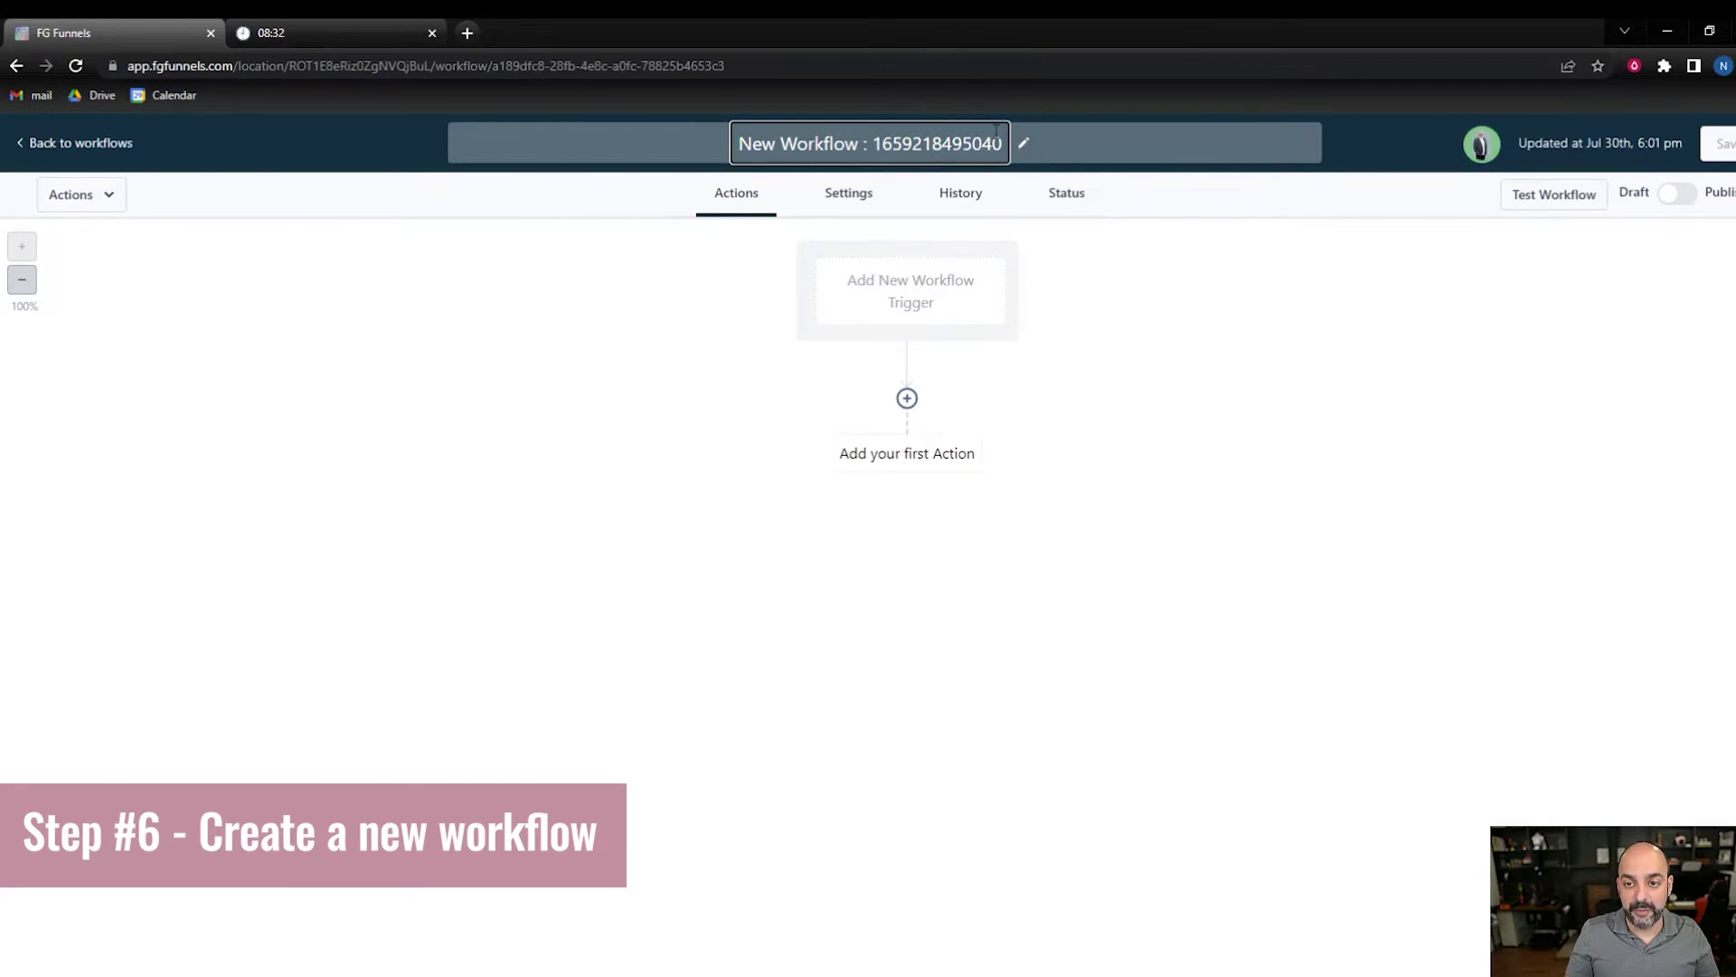
pyautogui.moveTo(1002, 143); pyautogui.dragTo(709, 163)
pyautogui.write('Lea')
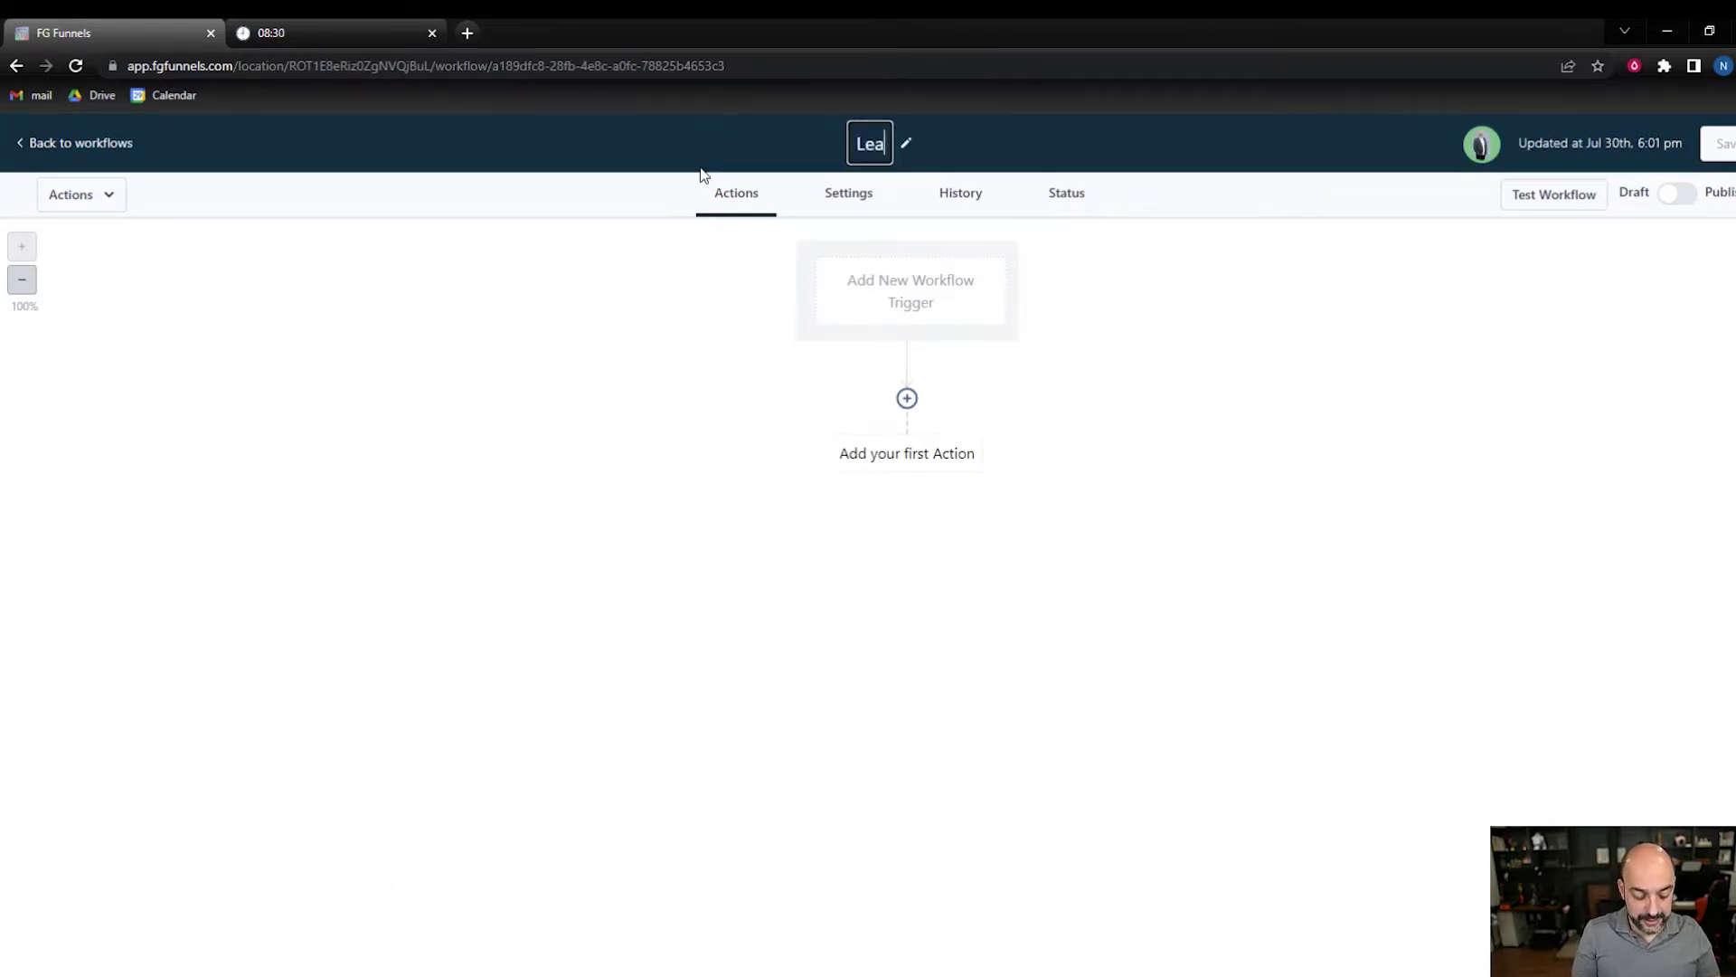
pyautogui.write('d Magnet ')
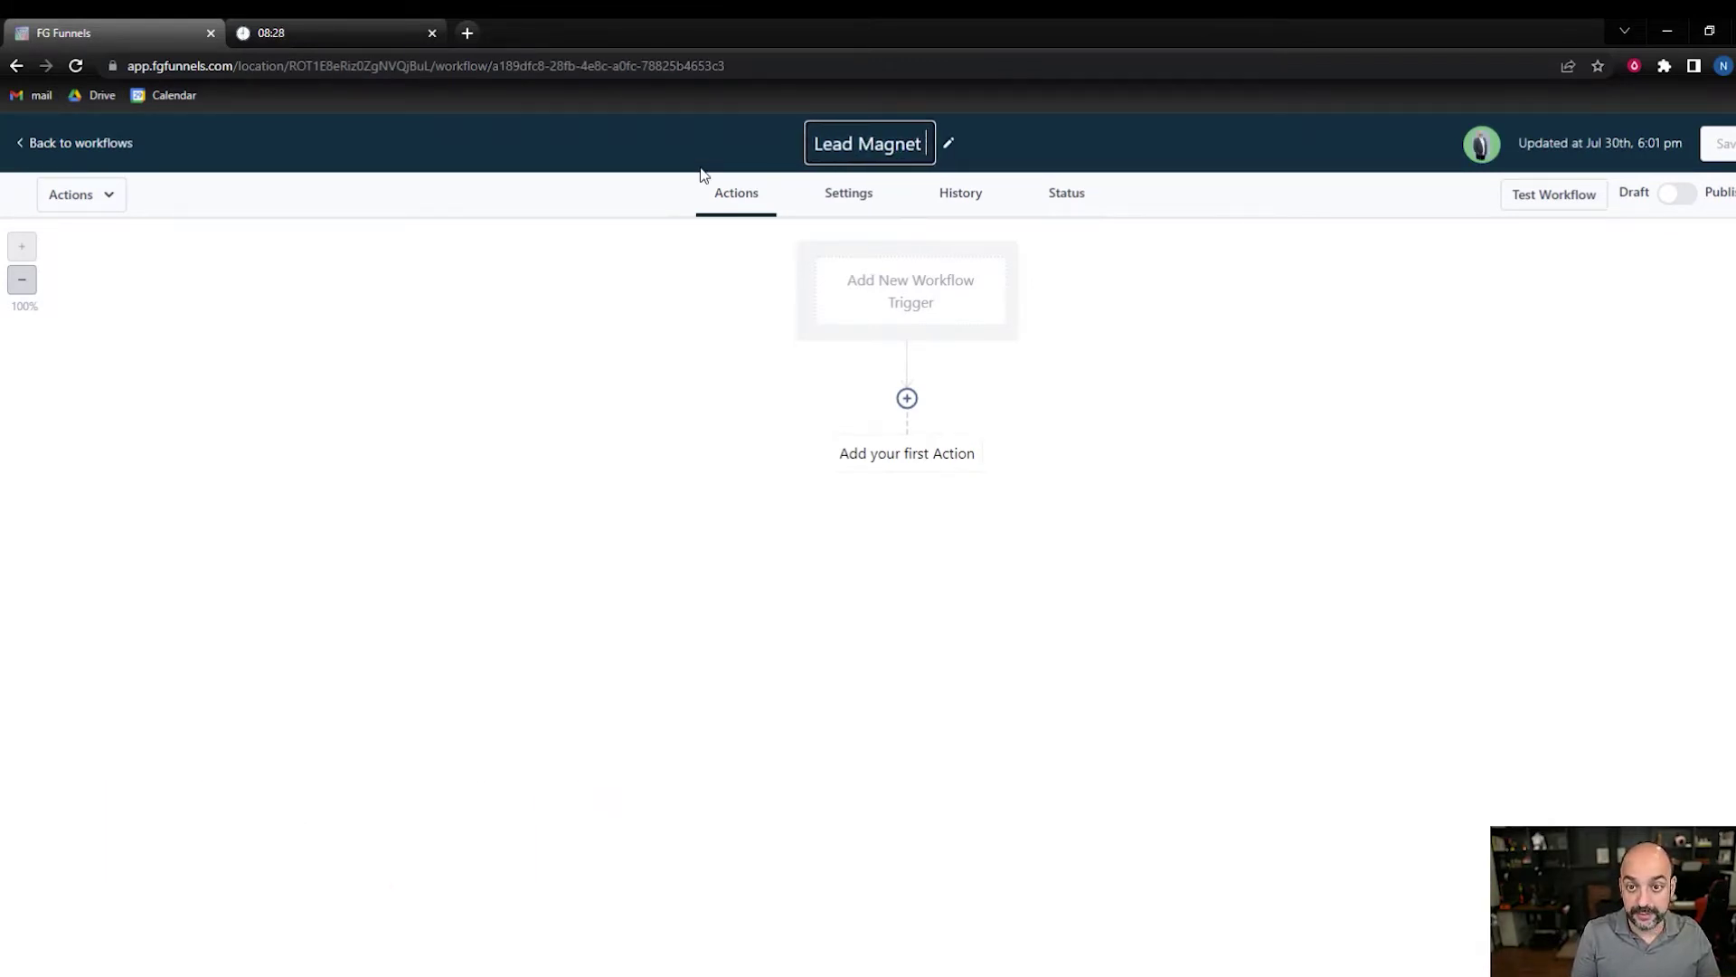
pyautogui.write('::')
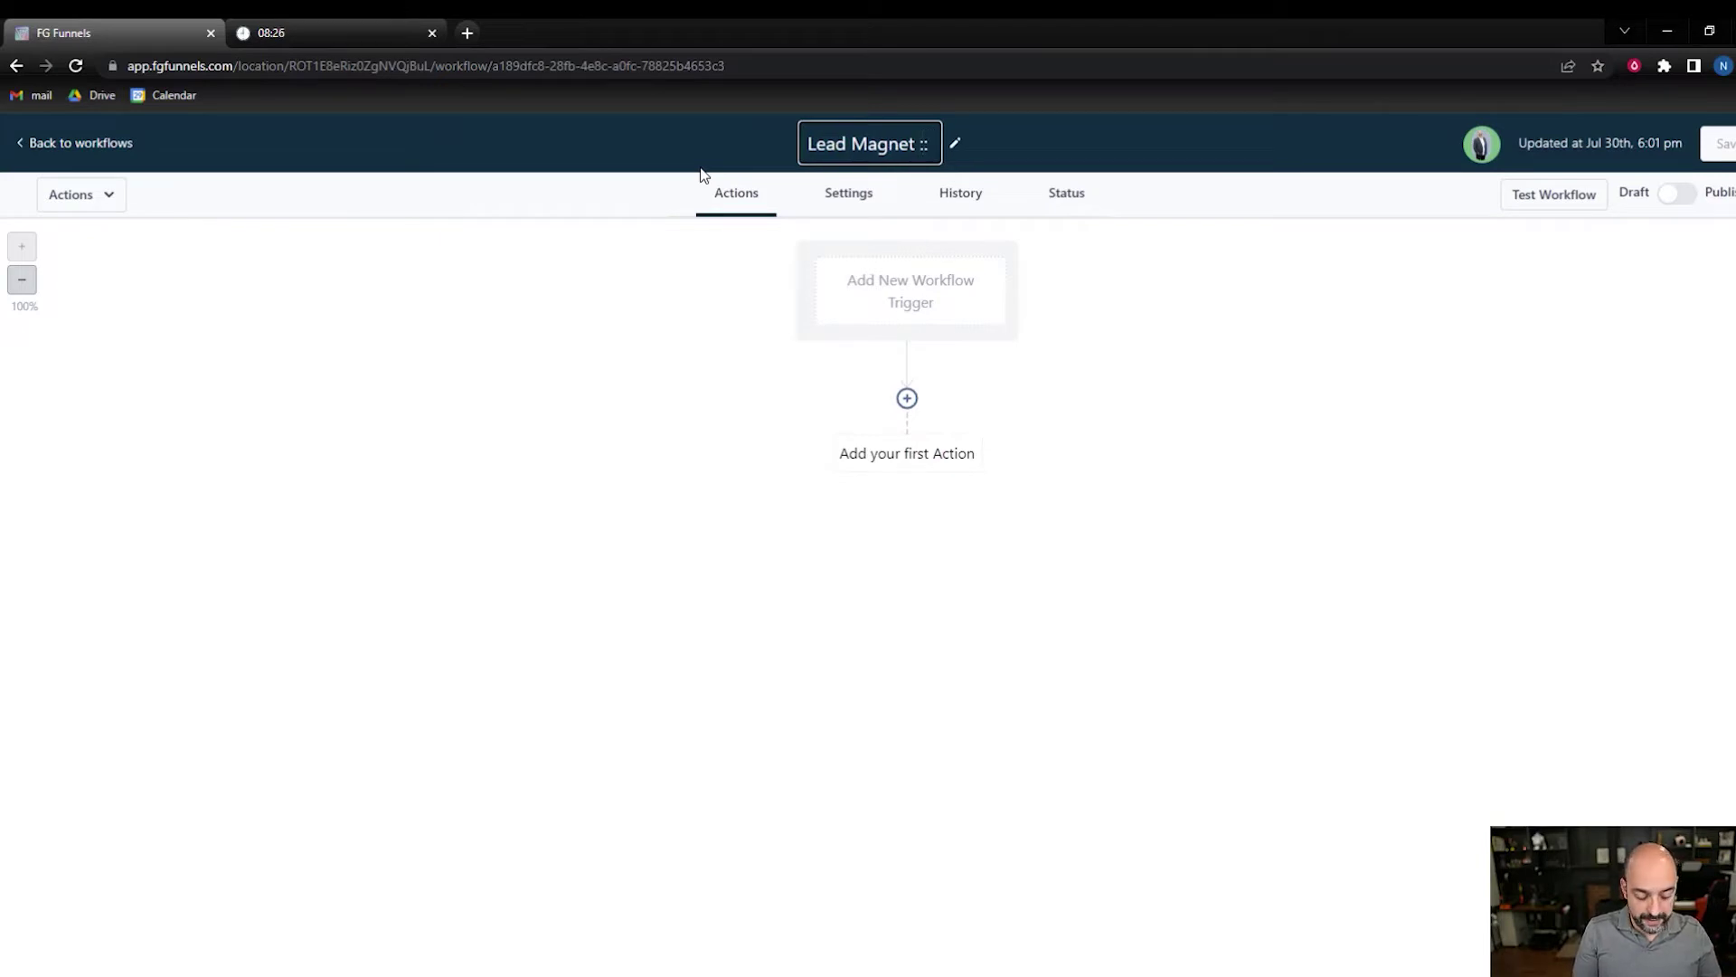
pyautogui.write(' Facebook')
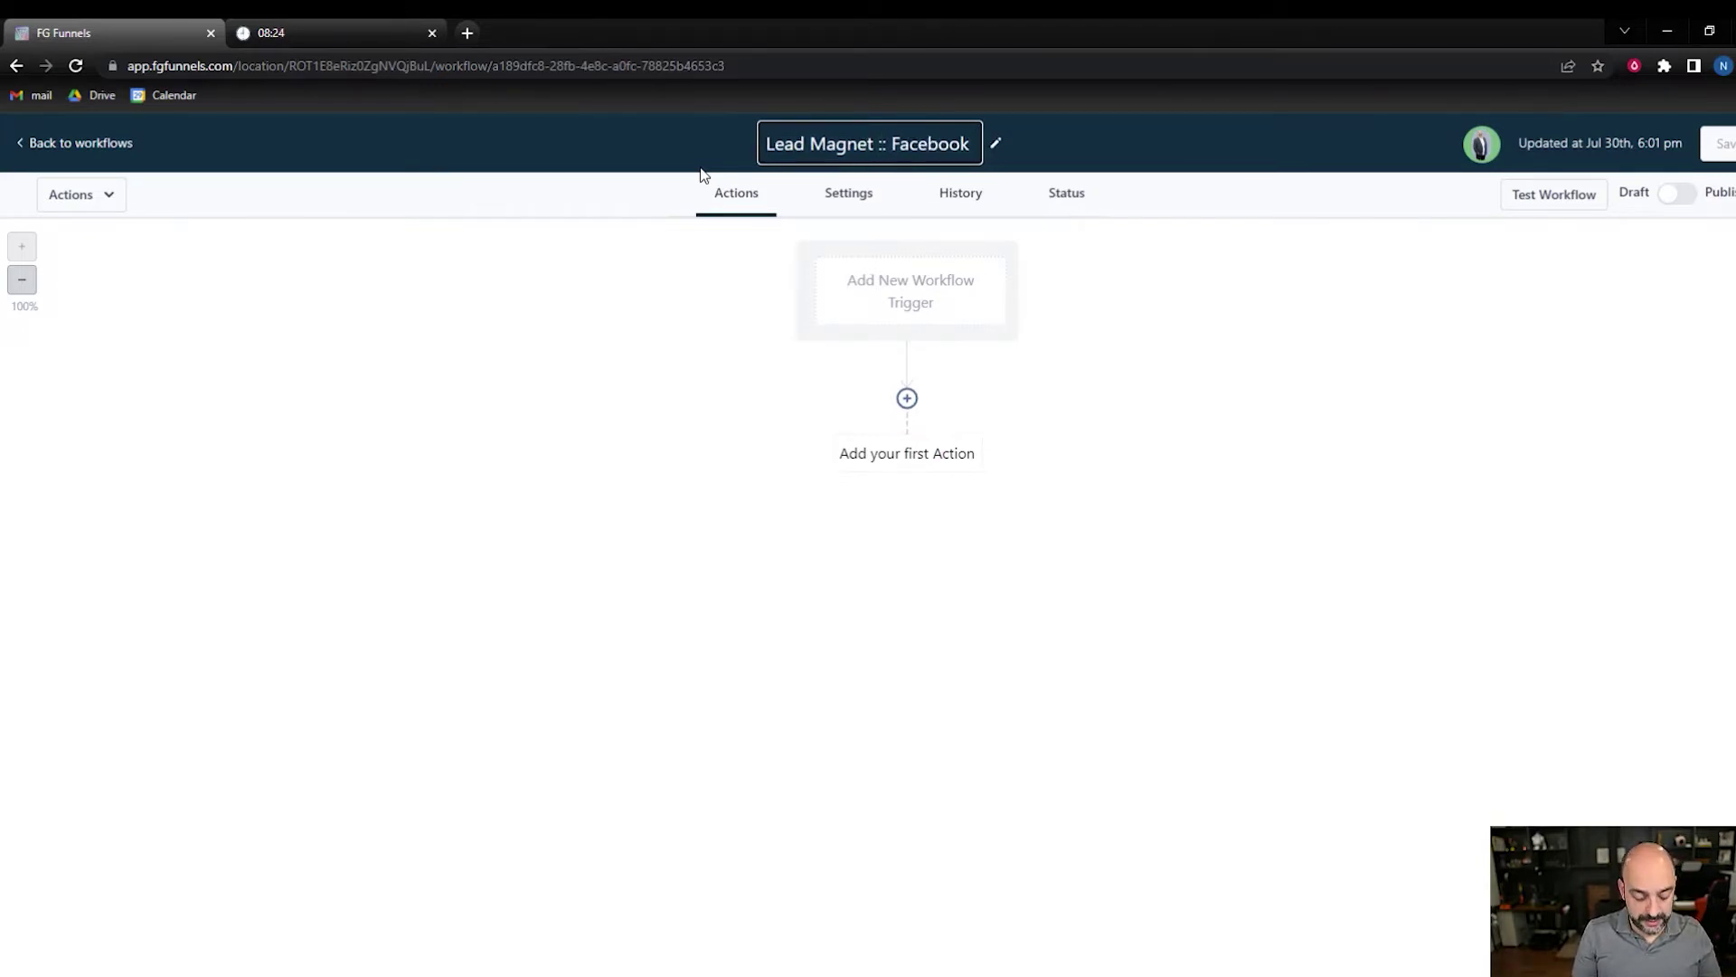
pyautogui.write(' Tempaltyes')
pyautogui.press('BackSpace')
pyautogui.press('BackSpace')
pyautogui.press('BackSpace')
pyautogui.press('BackSpace')
pyautogui.press('BackSpace')
pyautogui.press('BackSpace')
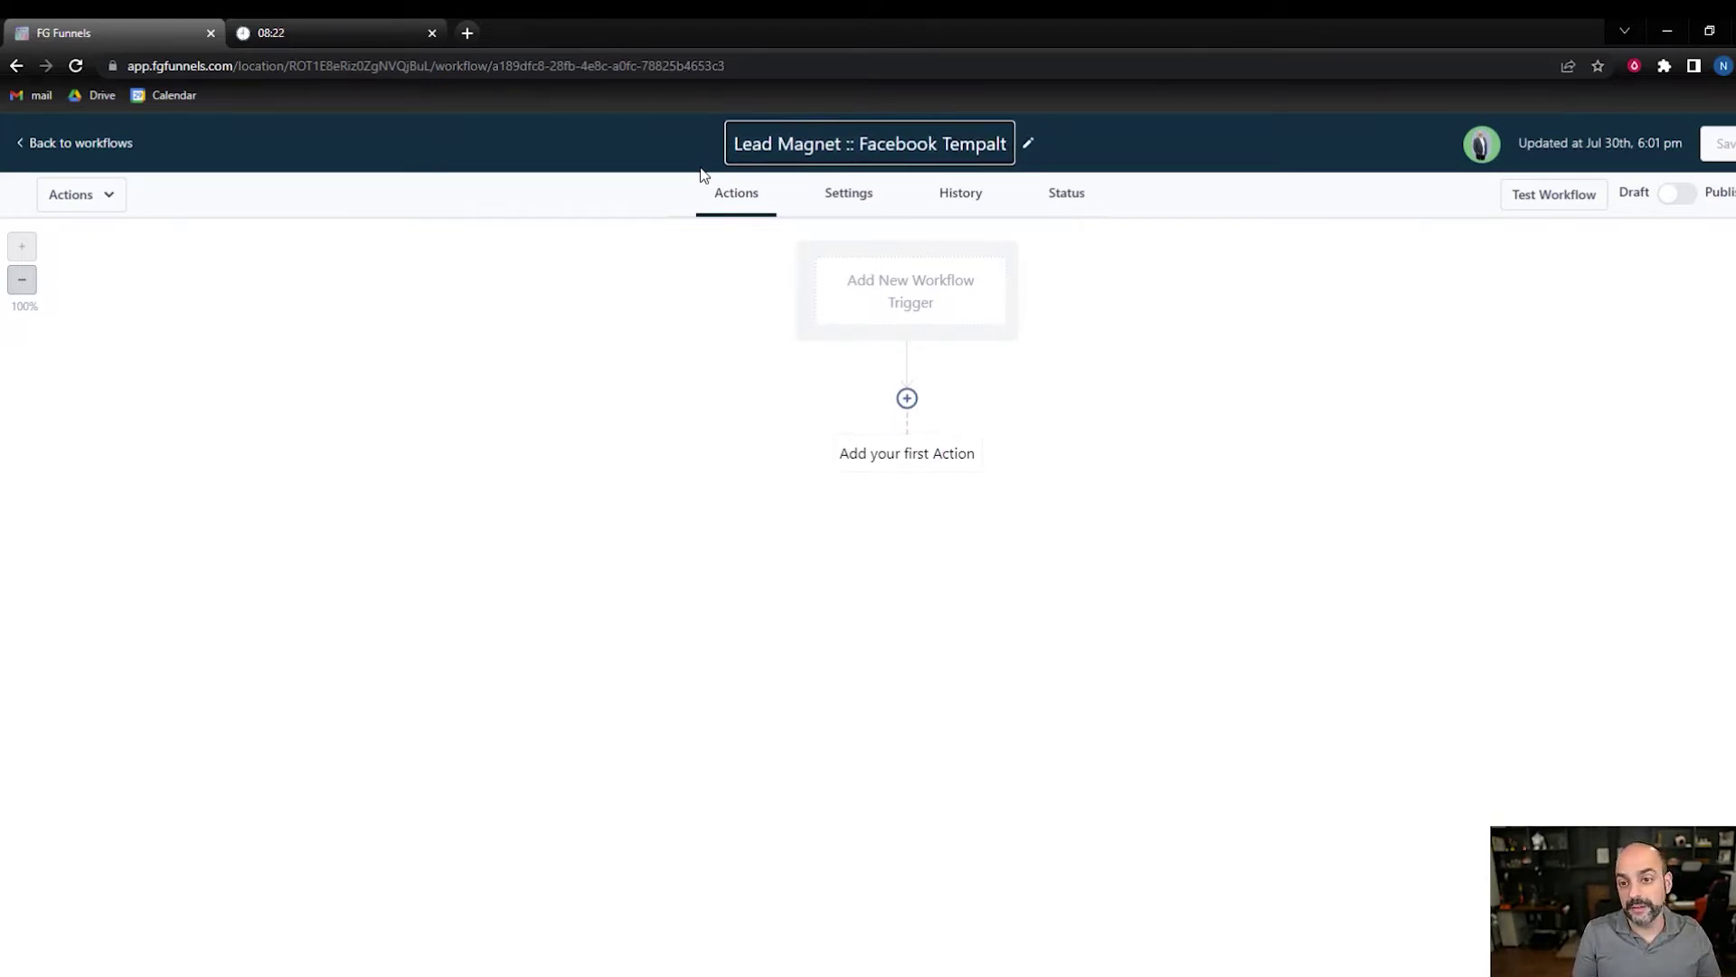
pyautogui.write('lates')
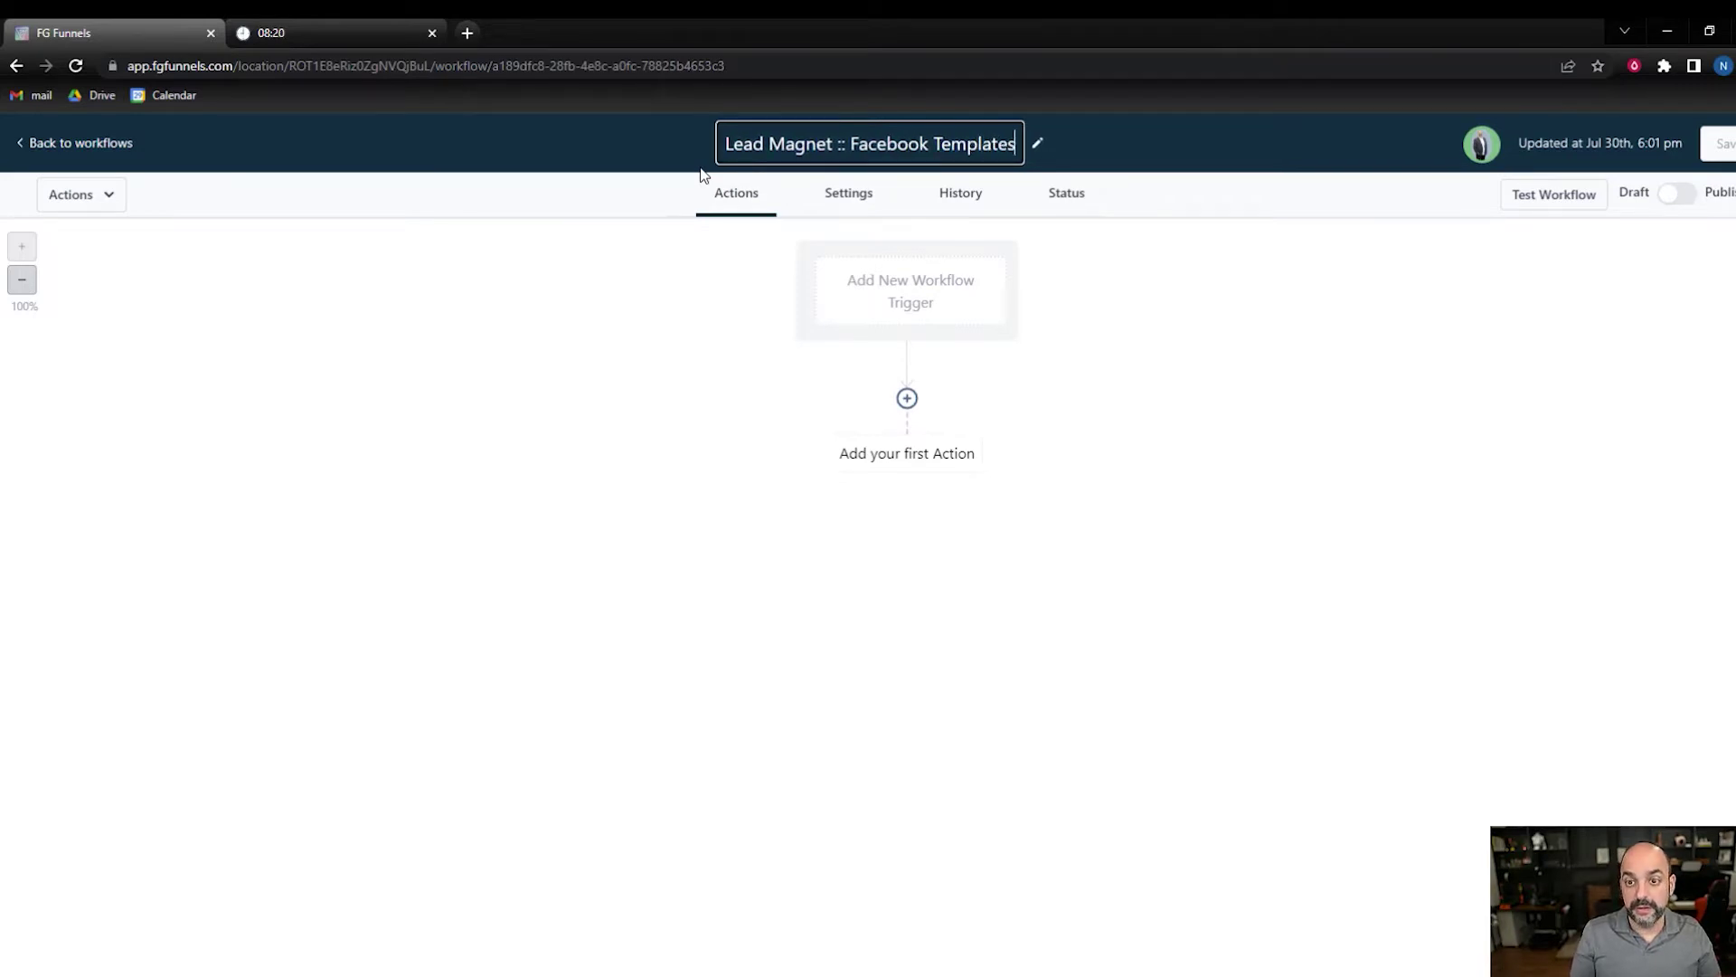
# - Duplicate the workflow page into a second browser tab
pyautogui.moveTo(936, 303); pyautogui.dragTo(923, 301)
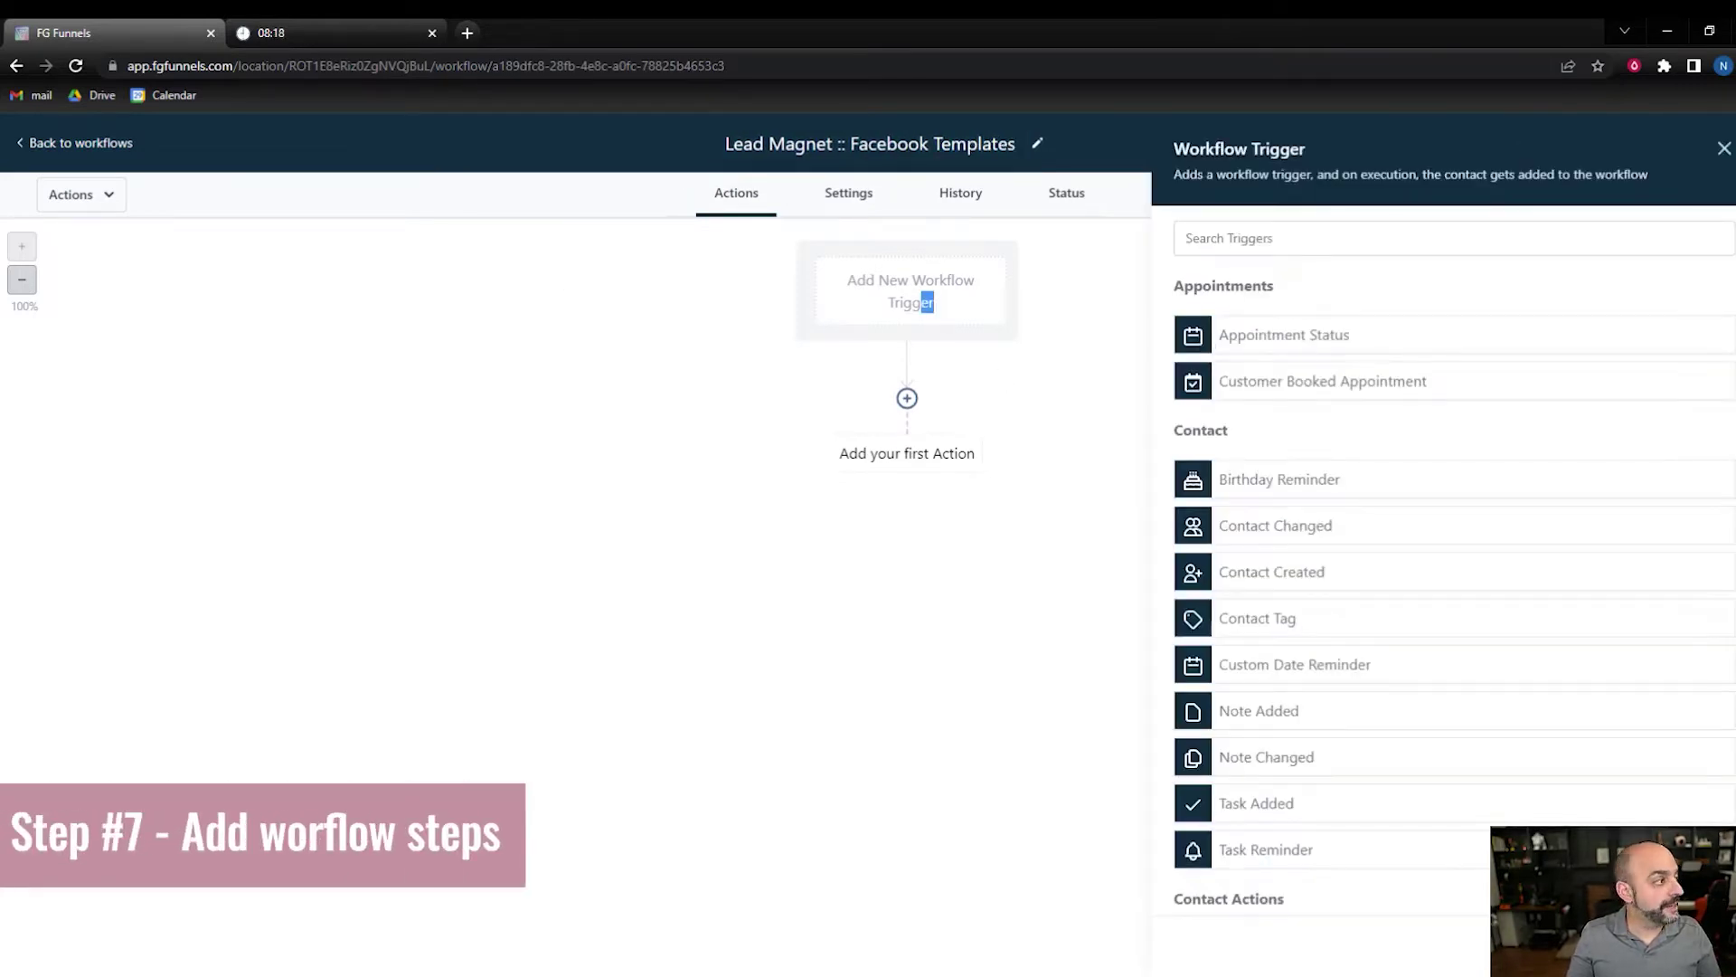
pyautogui.rightClick(156, 33)
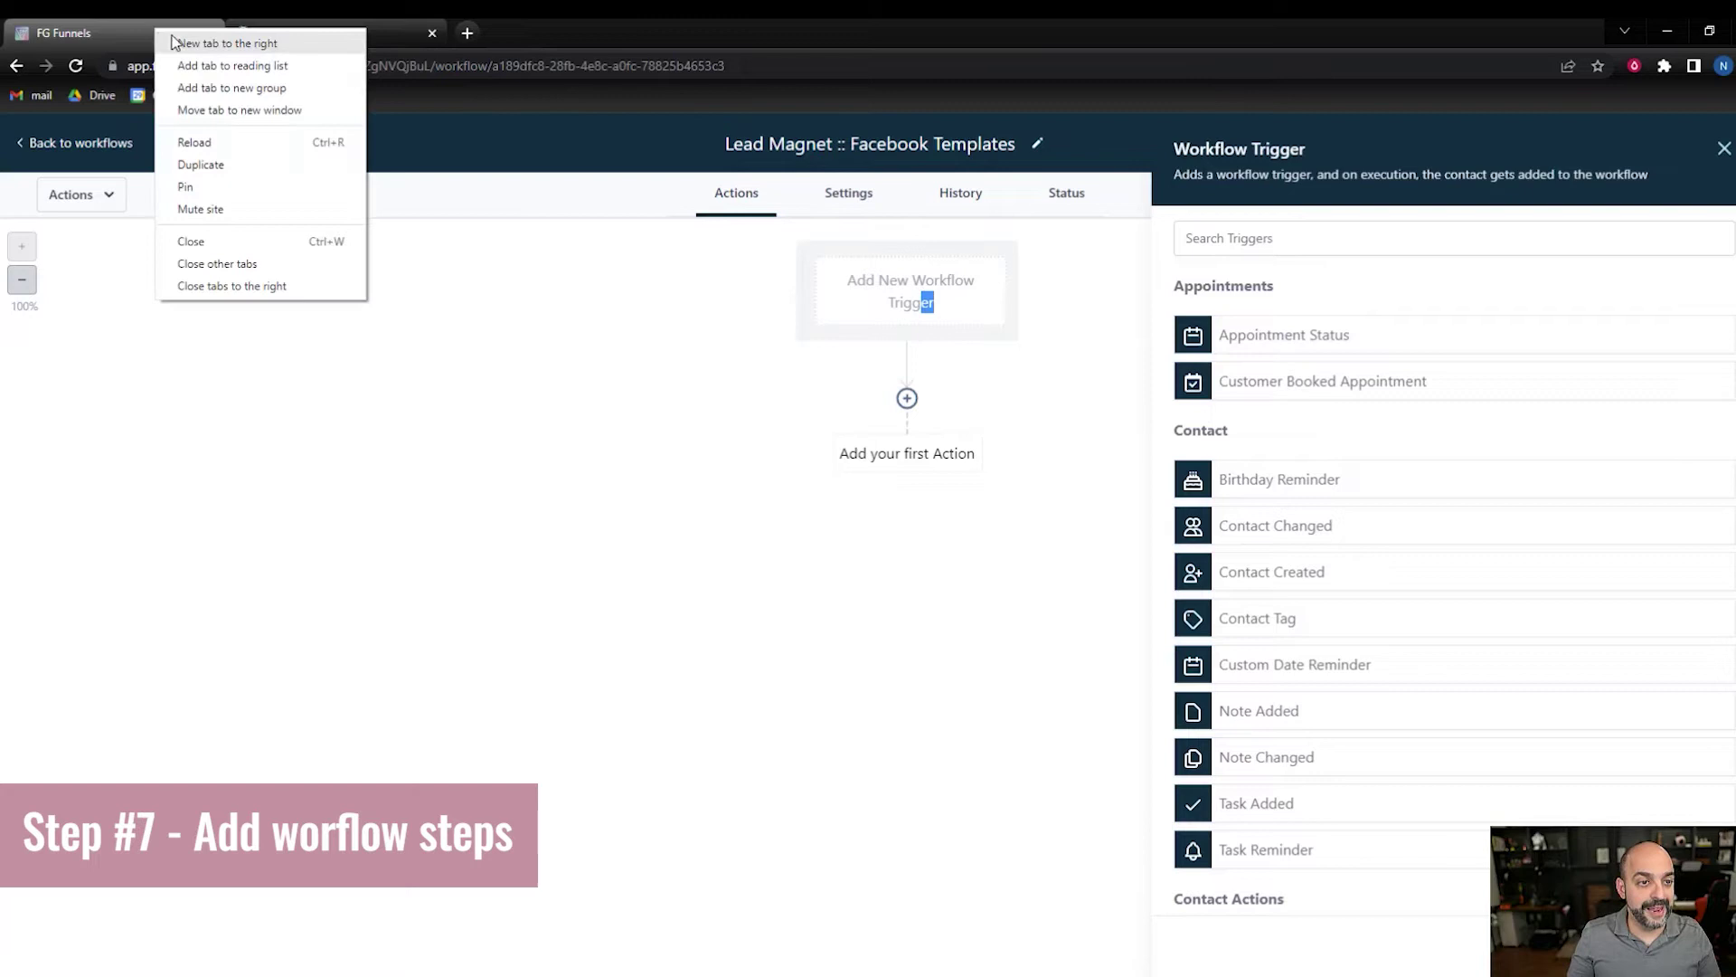
pyautogui.click(253, 163)
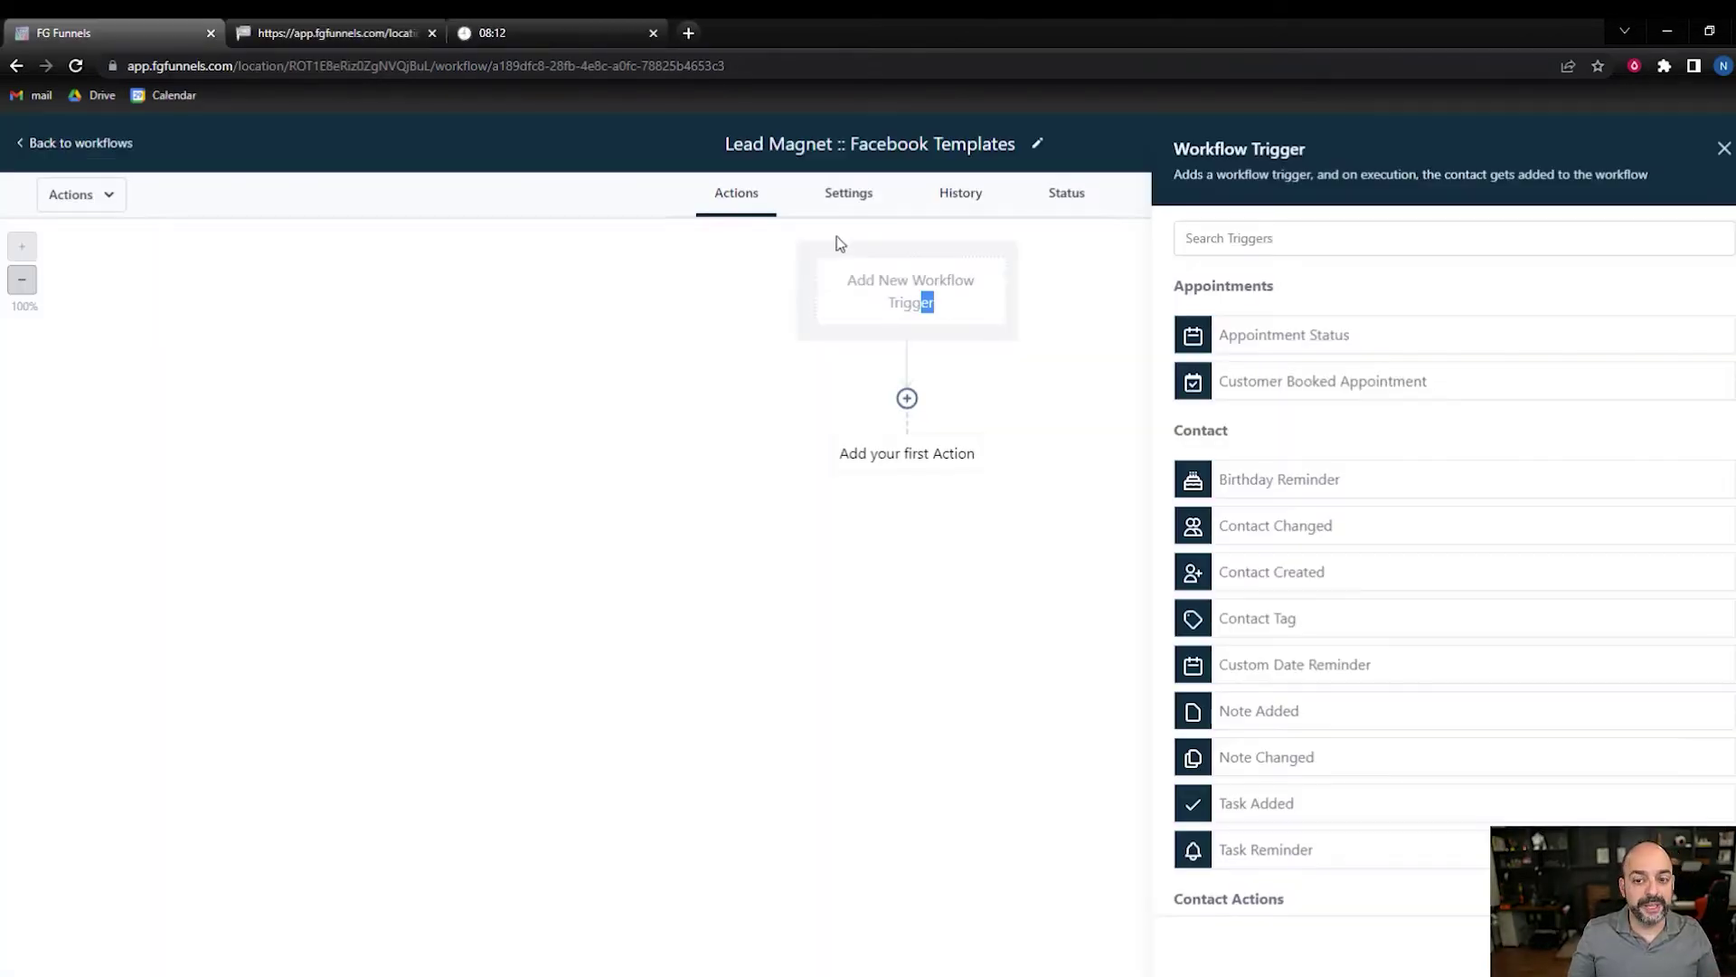
pyautogui.scroll(-4, 1360, 523)
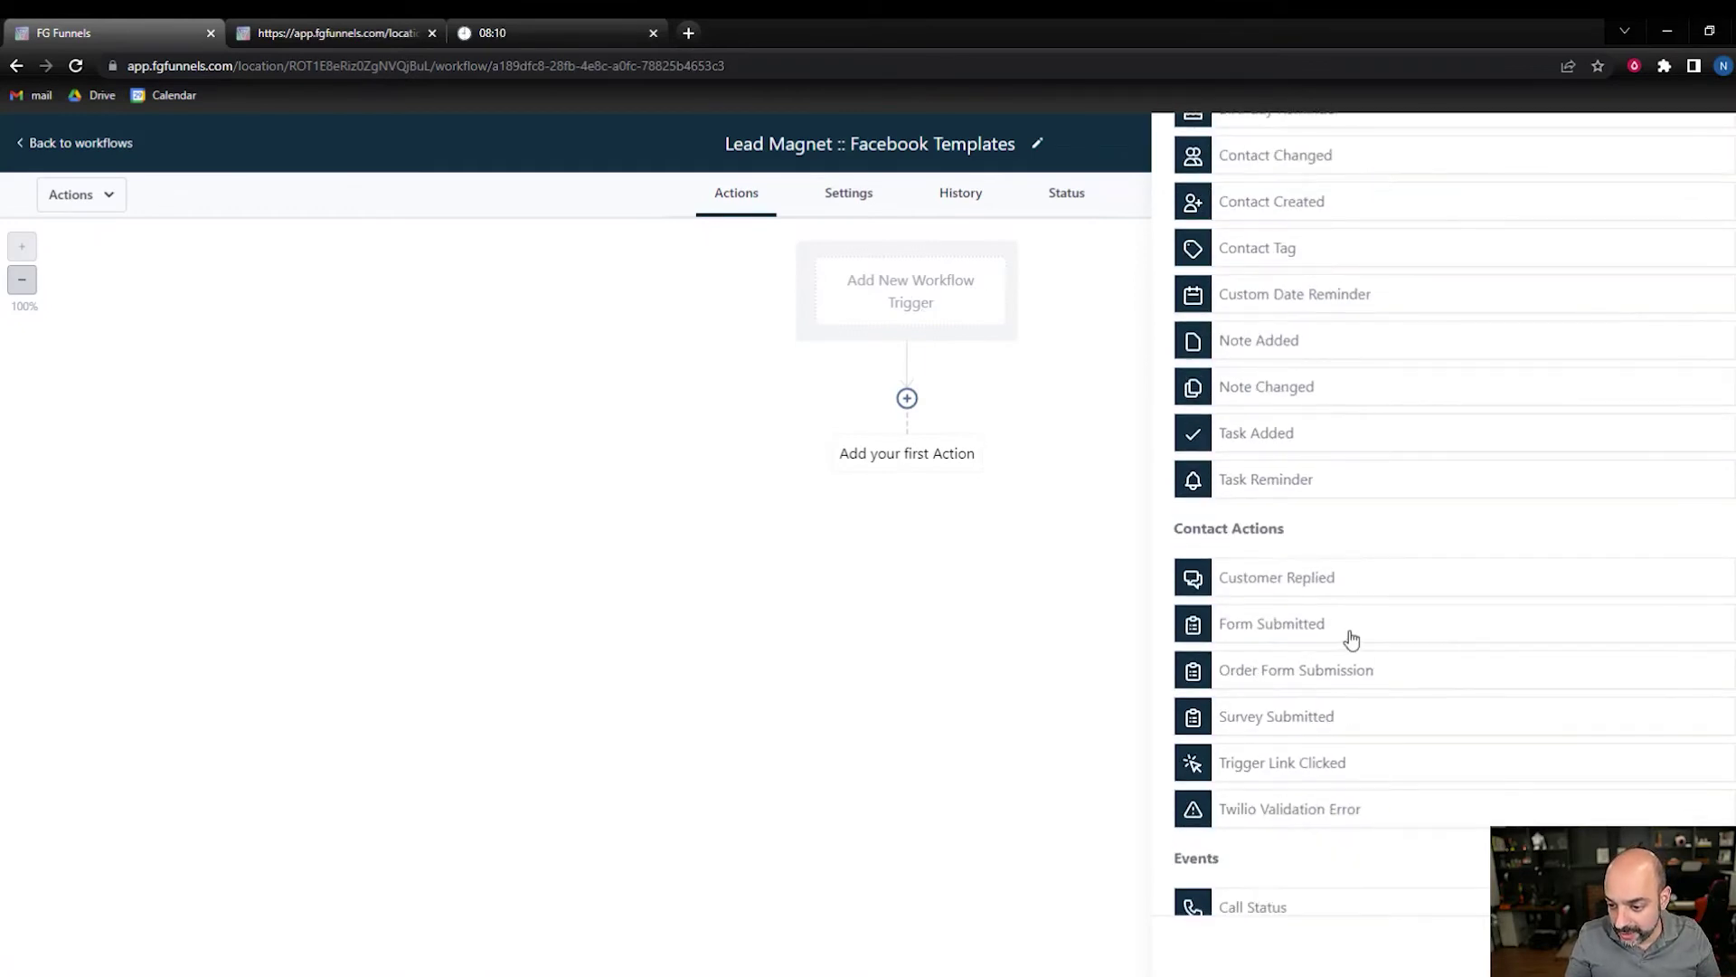
# - Add a Form Submitted trigger filtered to the Geometric Squeeze Page Form and save it
pyautogui.click(1348, 633)
pyautogui.click(1232, 438)
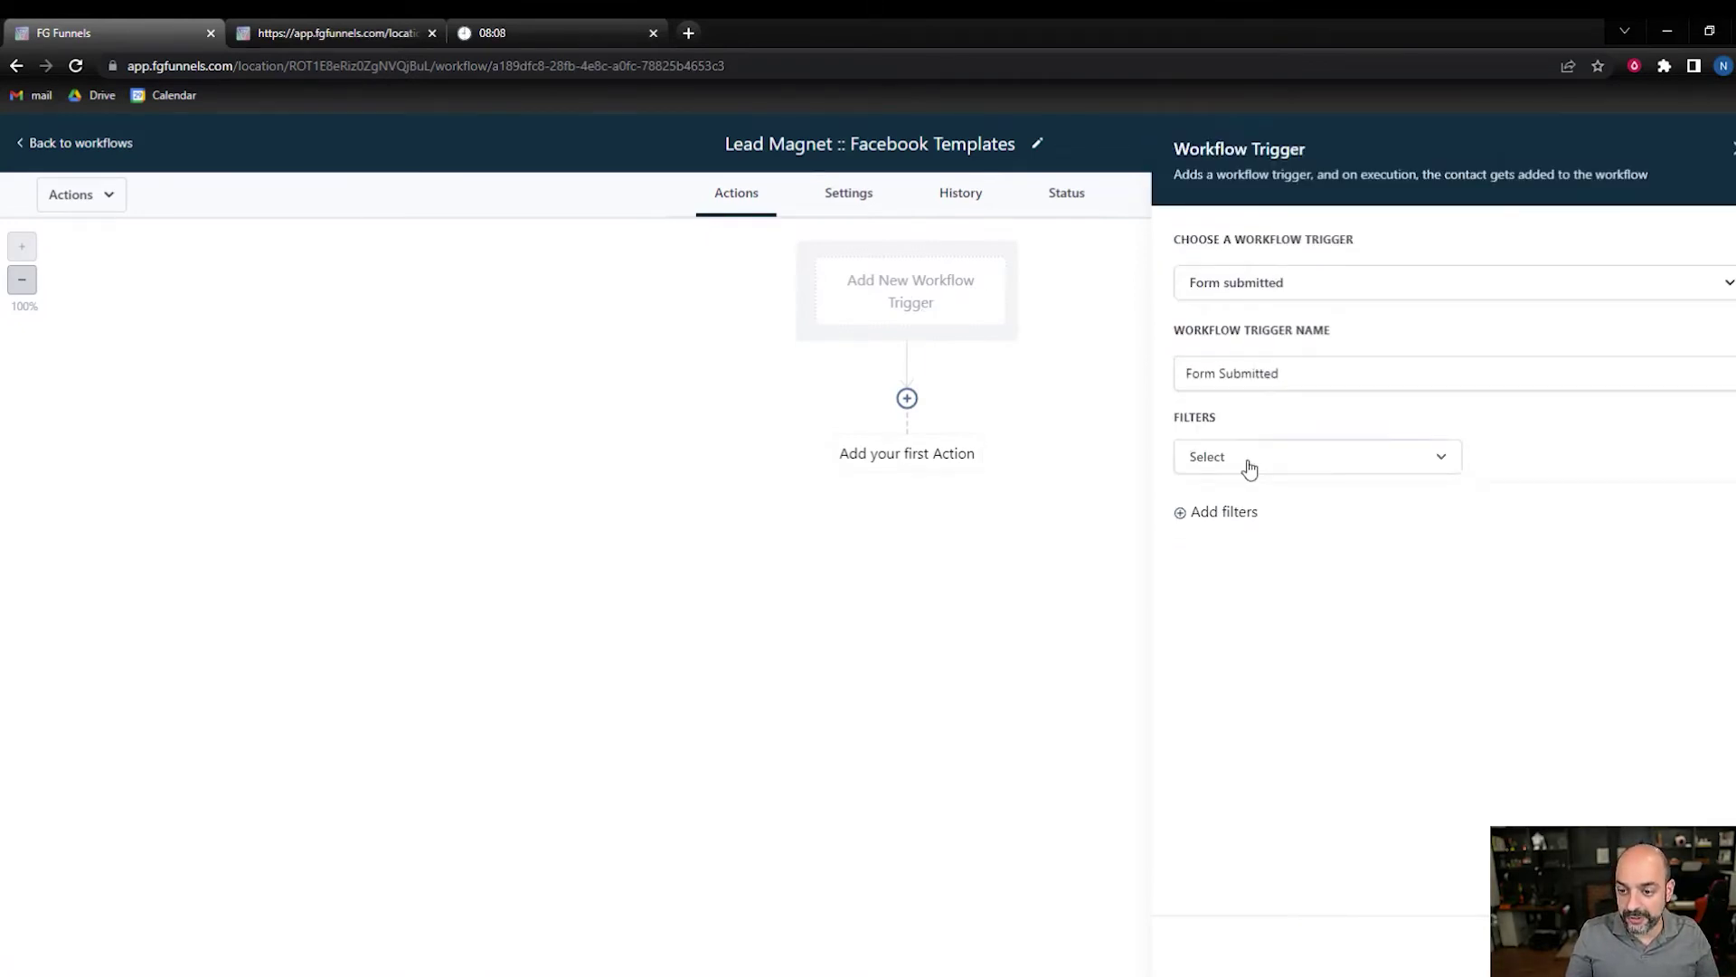
pyautogui.click(1246, 461)
pyautogui.click(1330, 588)
pyautogui.click(1515, 462)
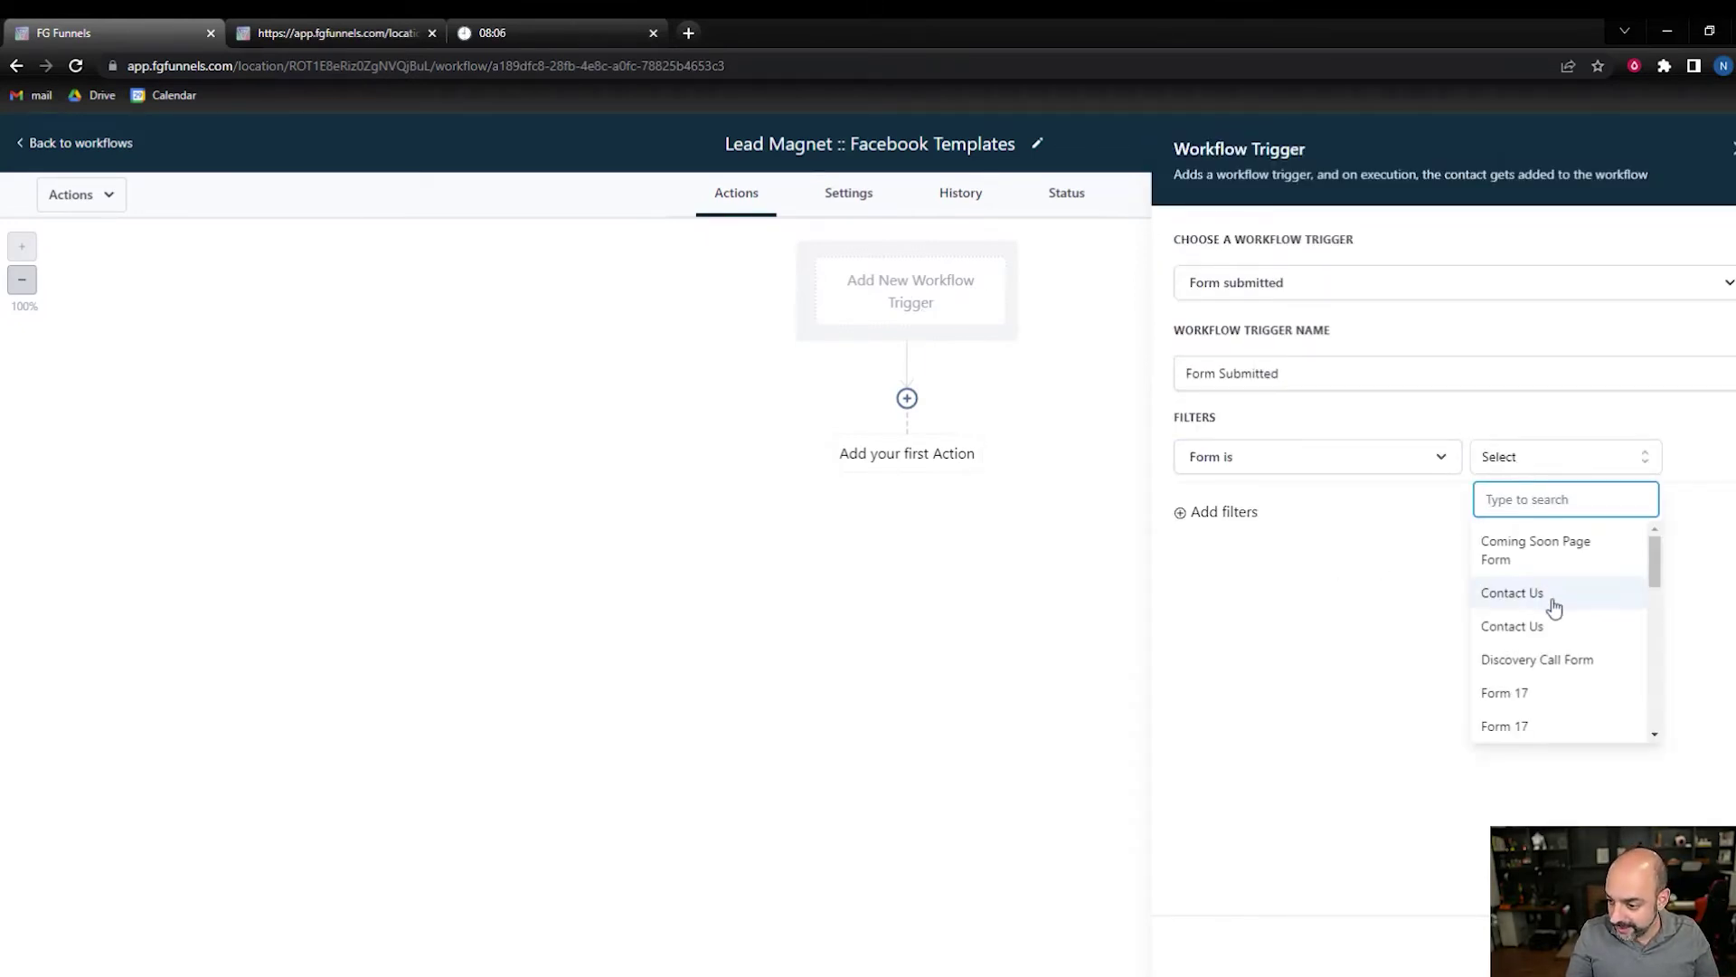
pyautogui.scroll(-2, 1555, 617)
pyautogui.scroll(-1, 1555, 618)
pyautogui.scroll(1, 1555, 613)
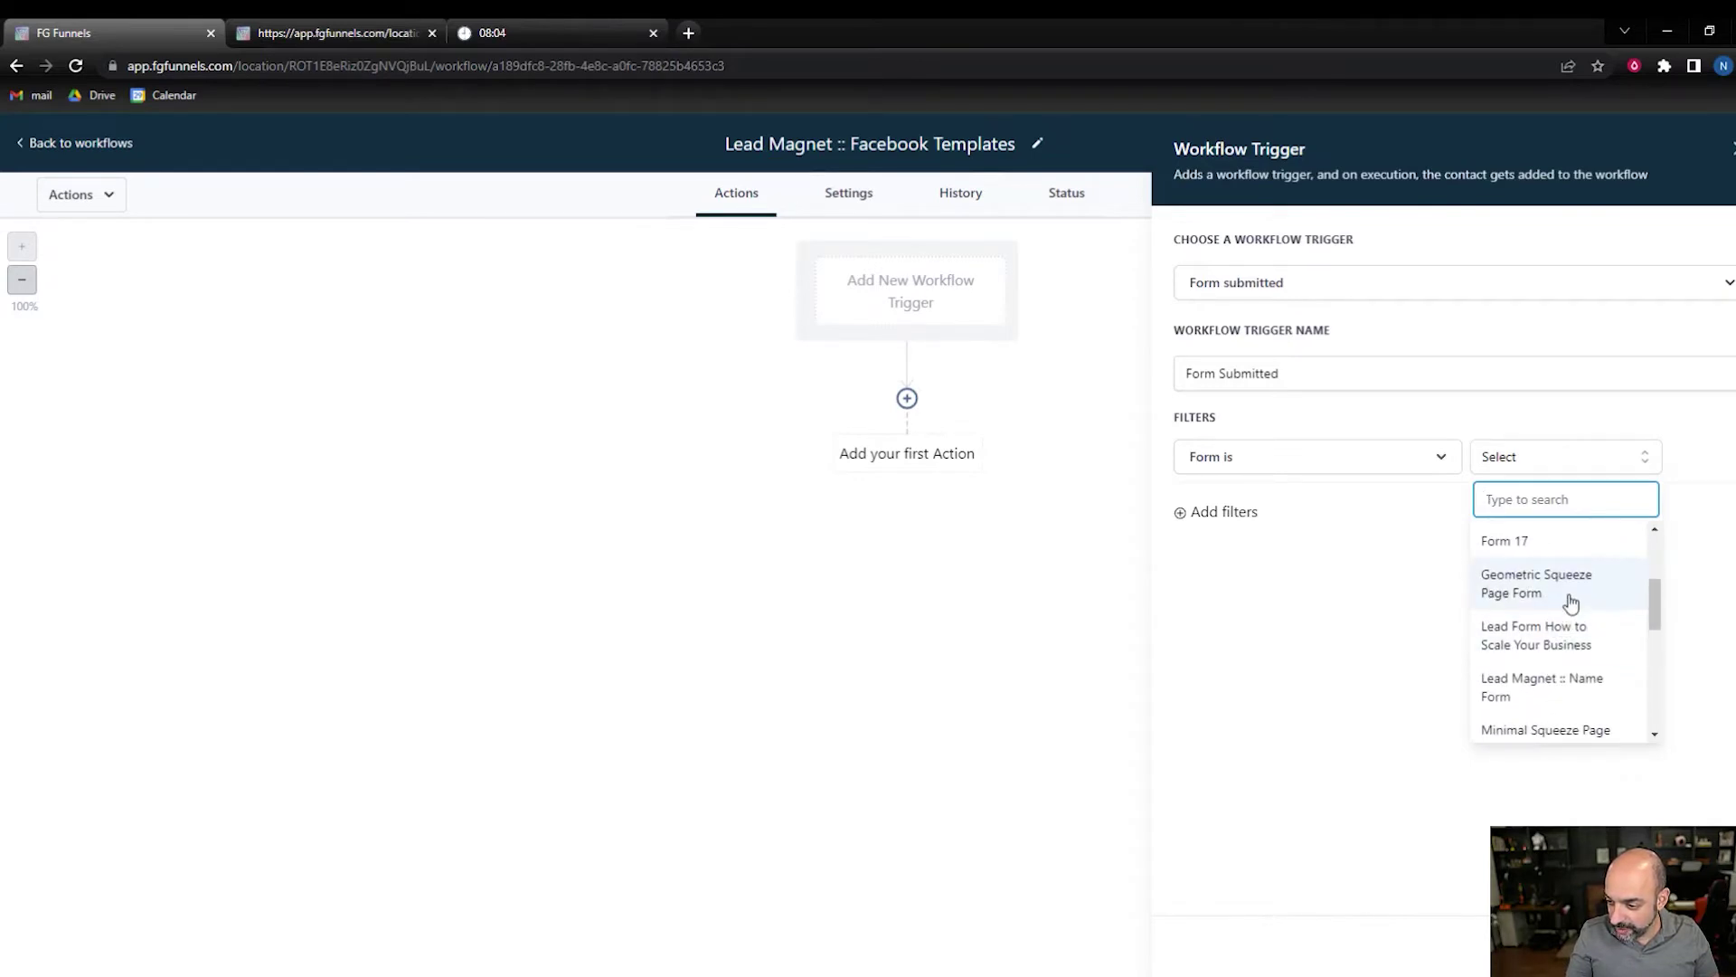
pyautogui.click(1565, 599)
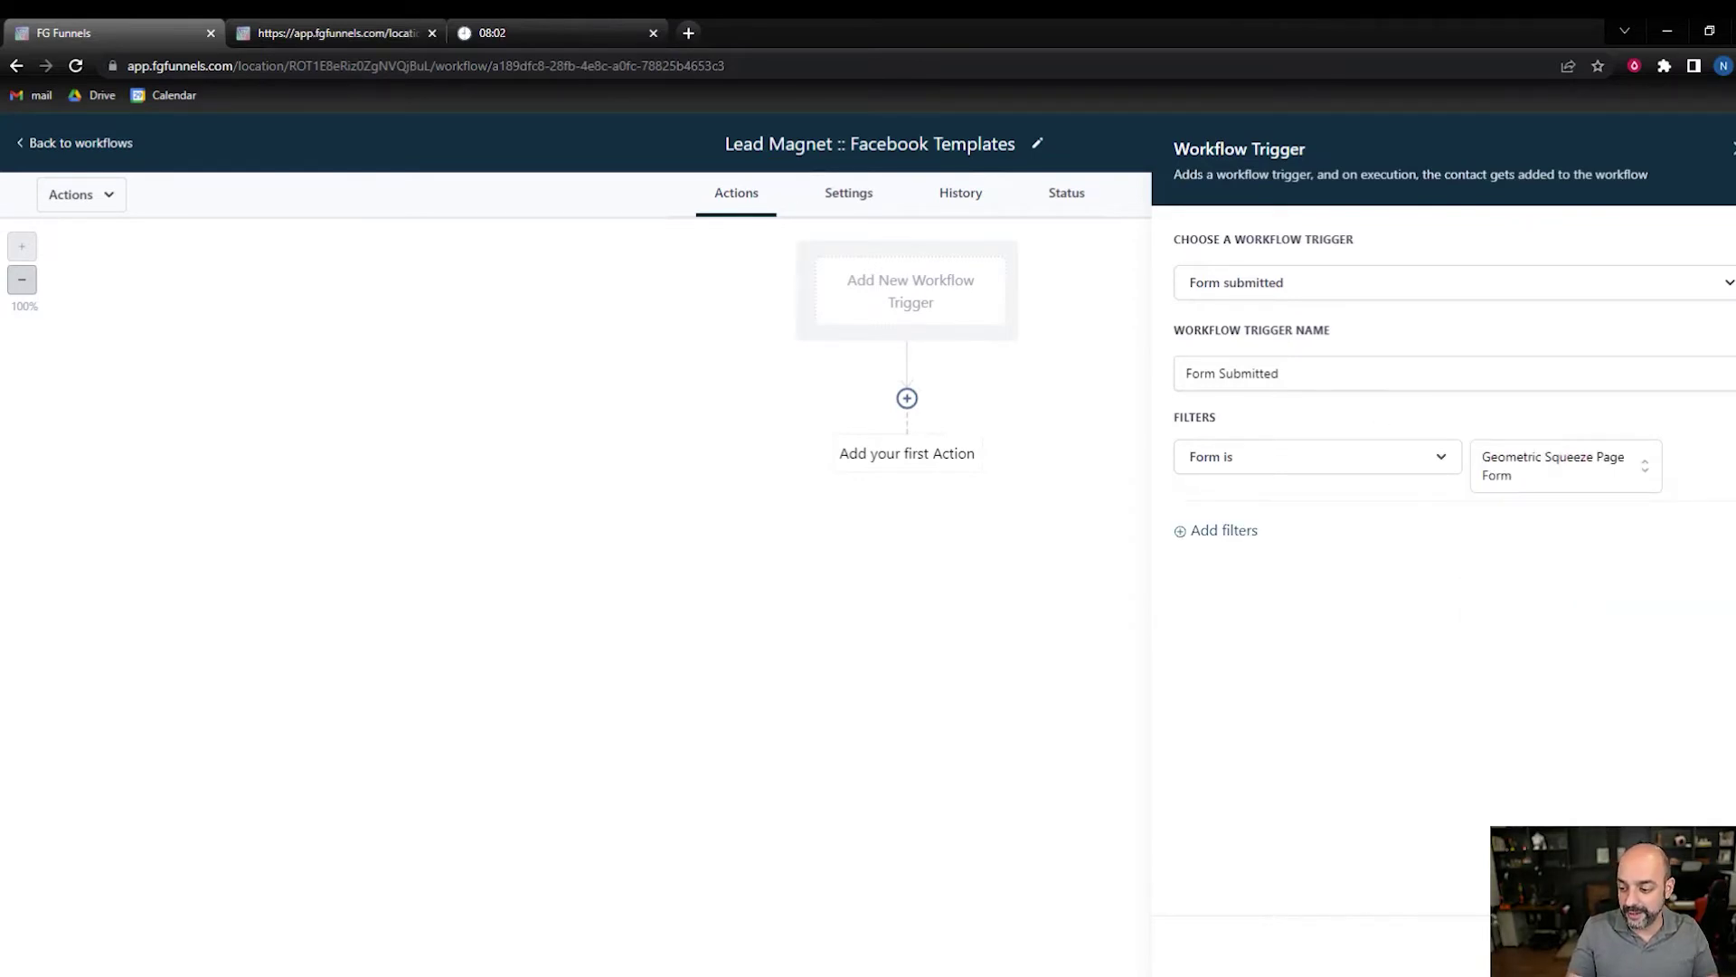
pyautogui.click(1664, 945)
# - Add an Add Contact Tag action creating the new tag 'lead magnet :: FB templates'
pyautogui.click(906, 430)
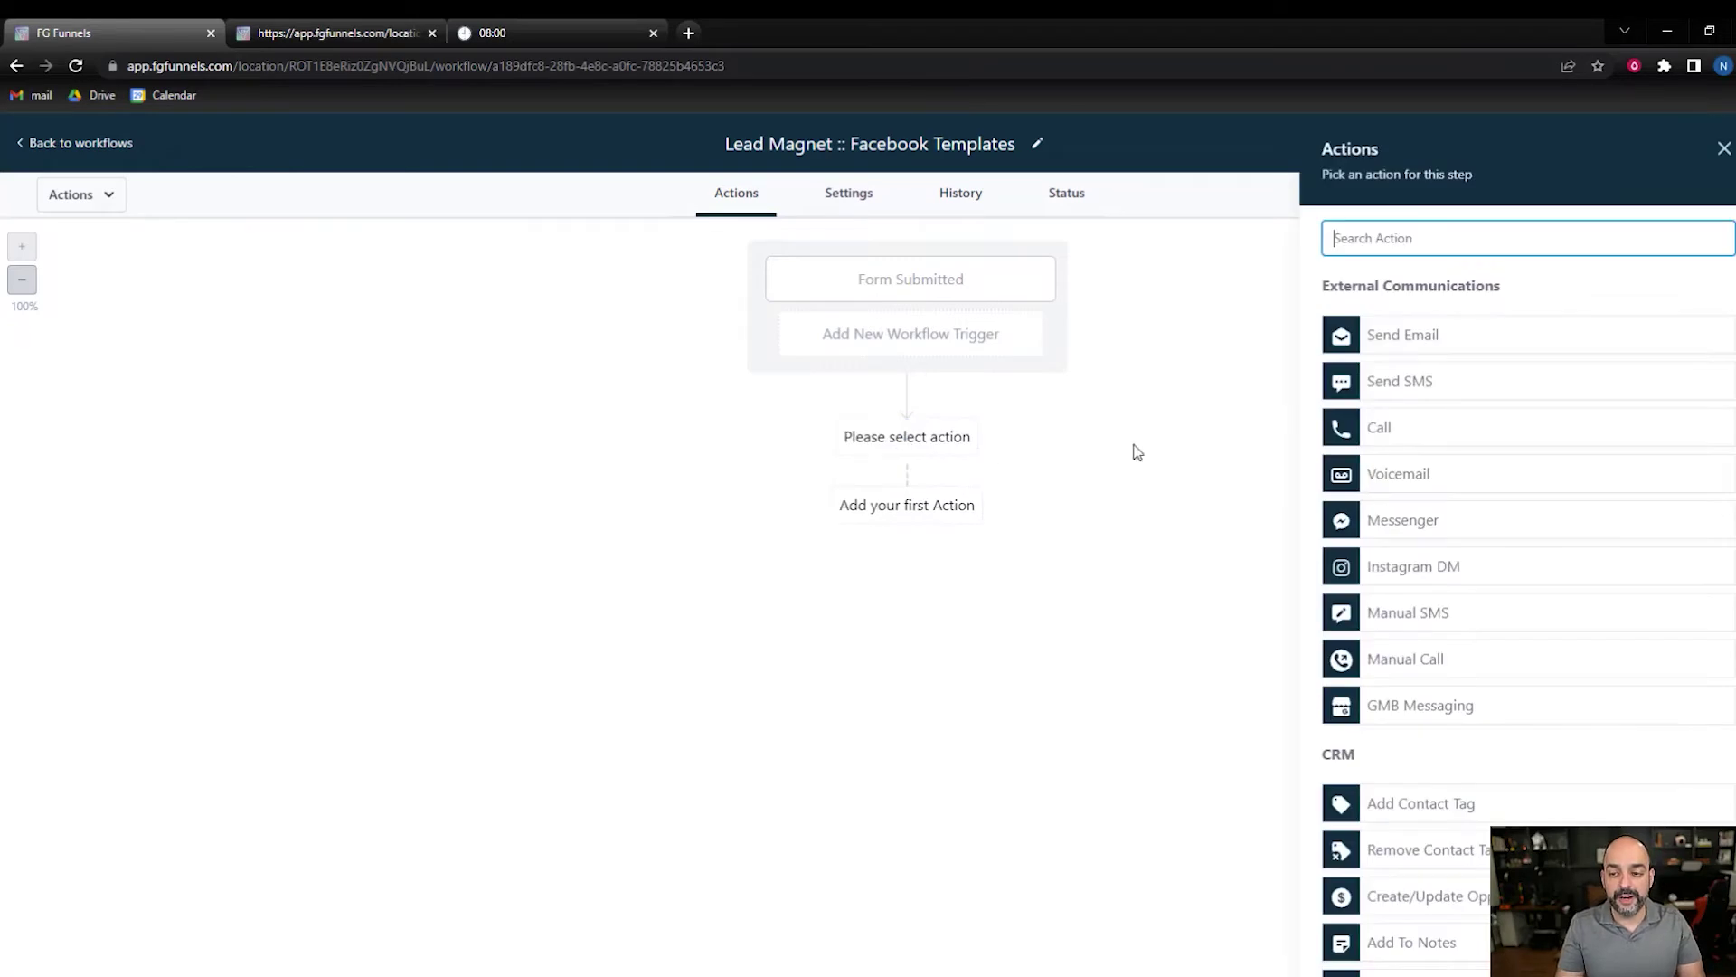
pyautogui.click(1438, 234)
pyautogui.write('add')
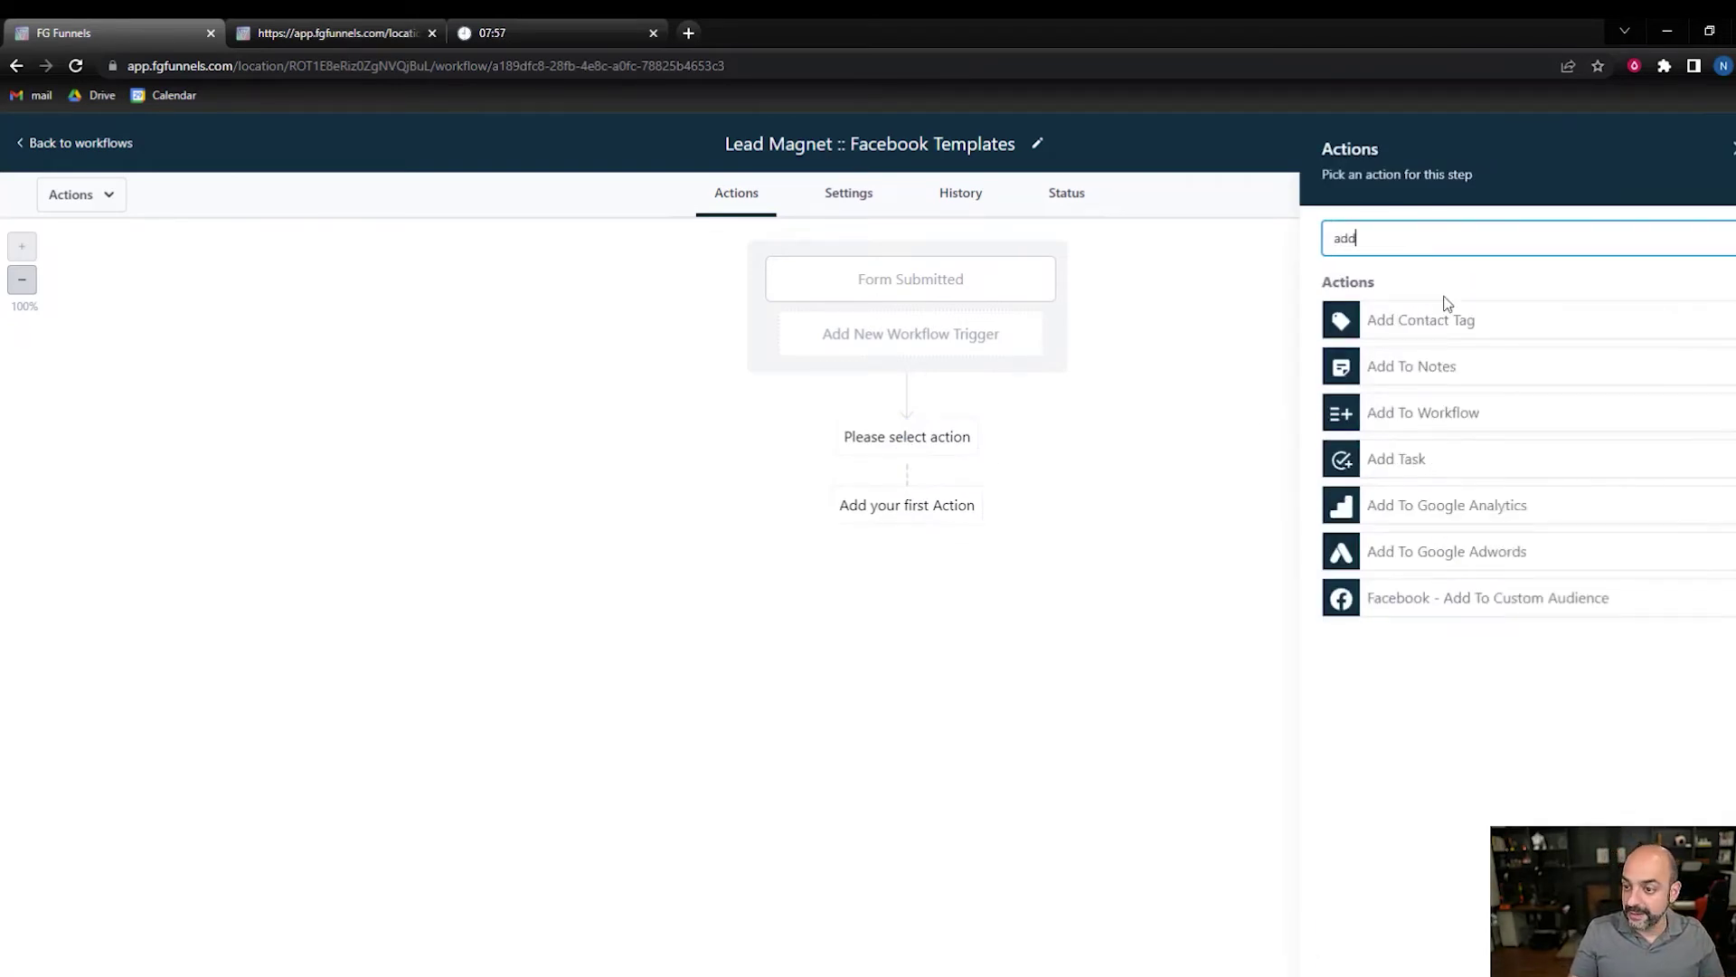
pyautogui.click(1461, 320)
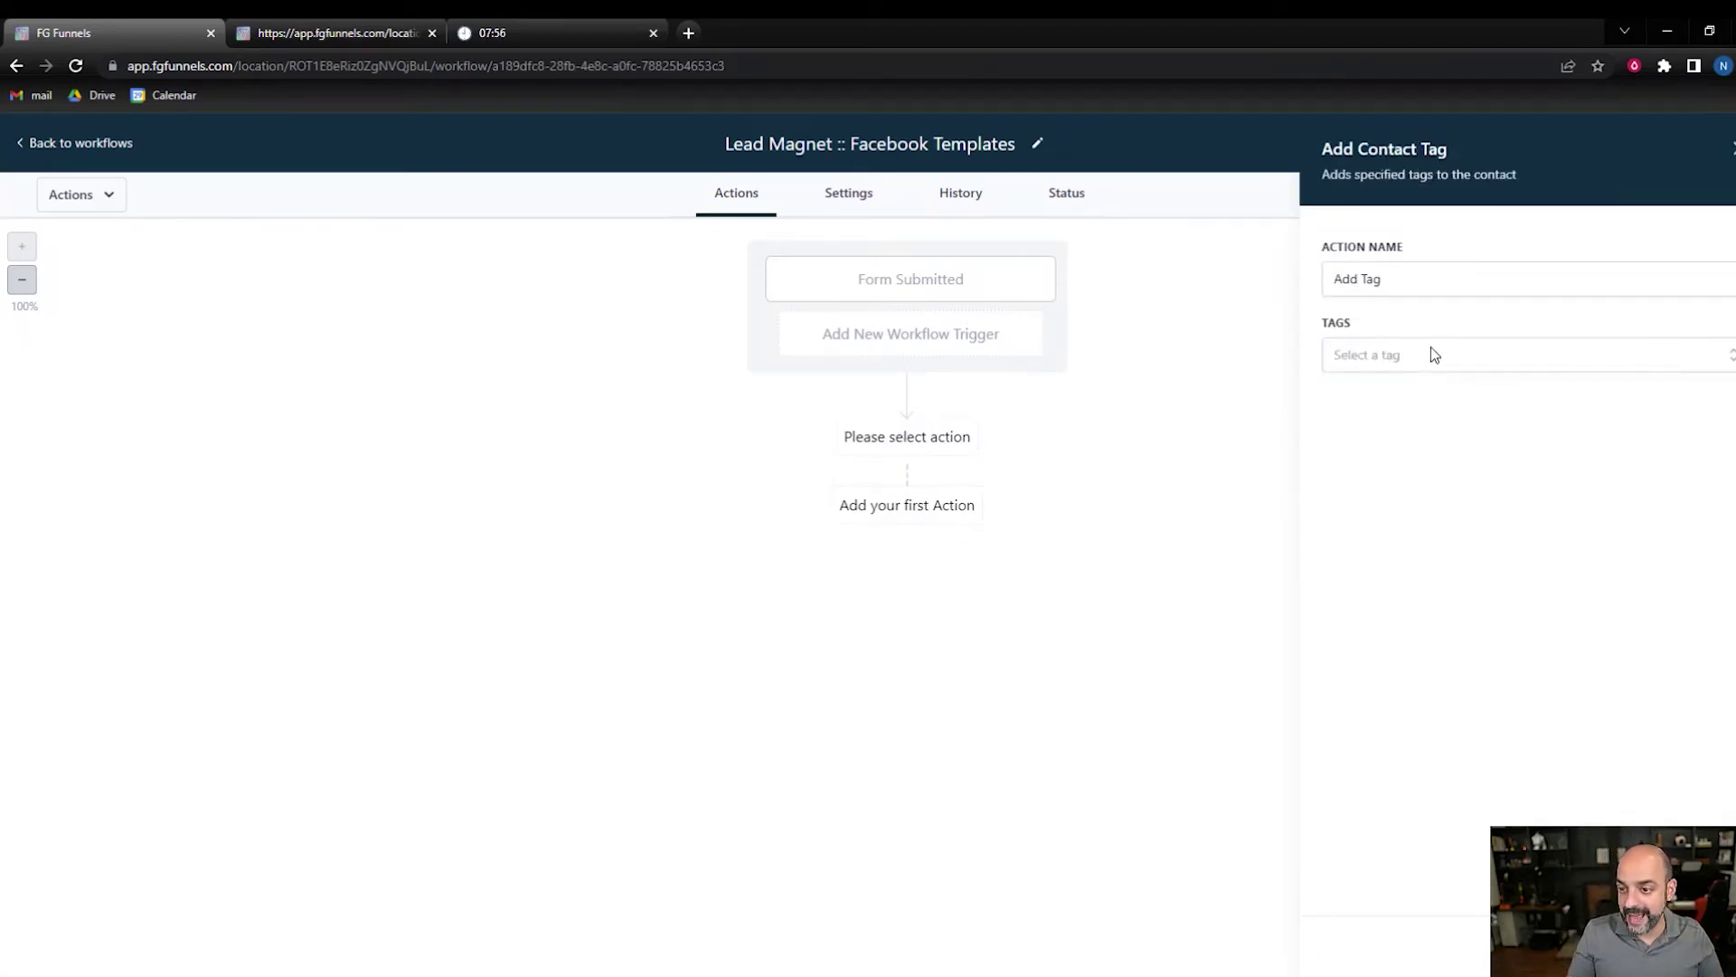
pyautogui.click(1430, 353)
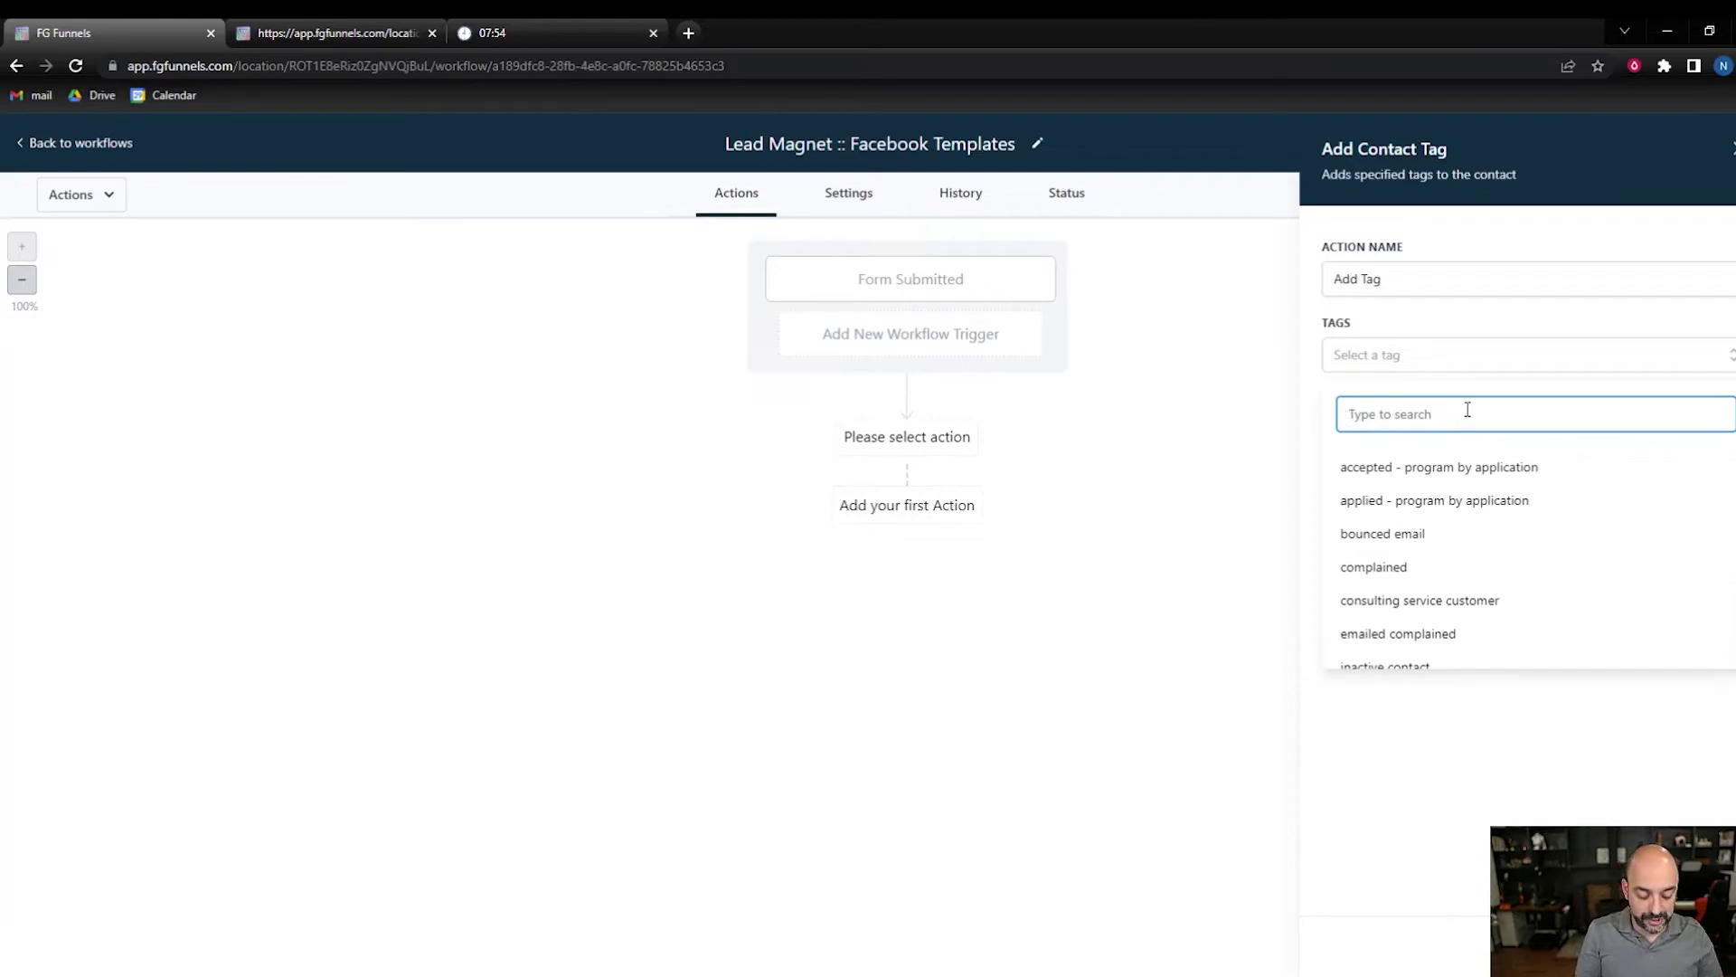
pyautogui.write('lead')
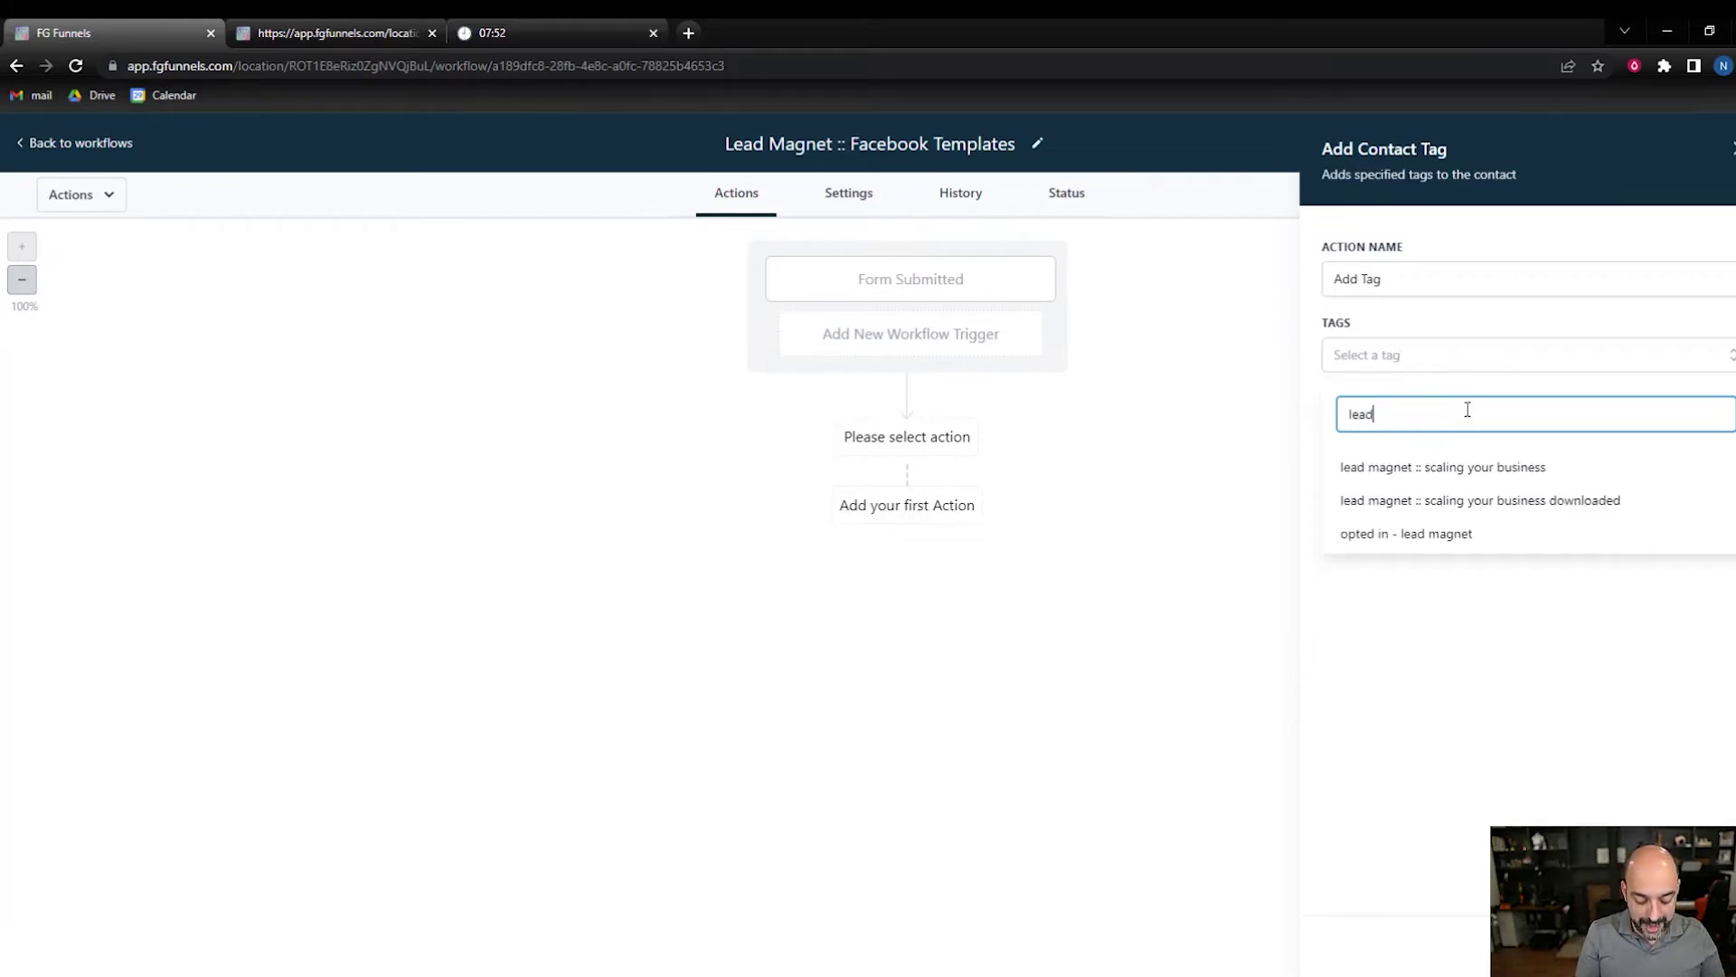
pyautogui.write(' magenet ::')
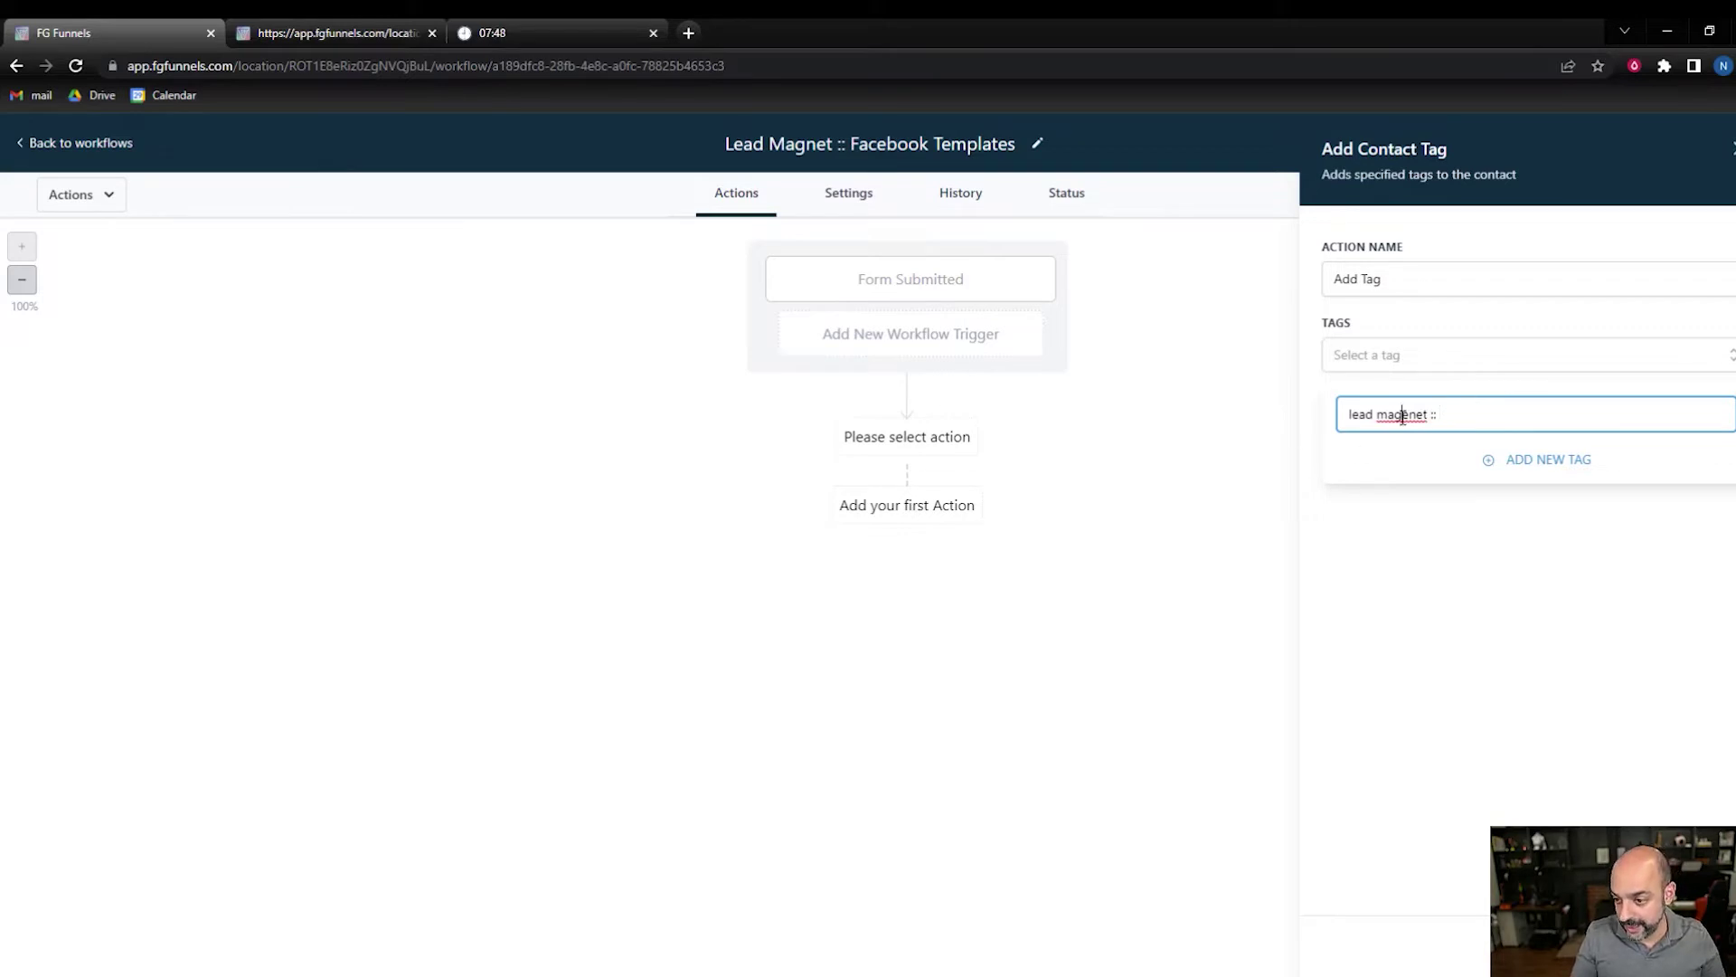
pyautogui.rightClick(1399, 413)
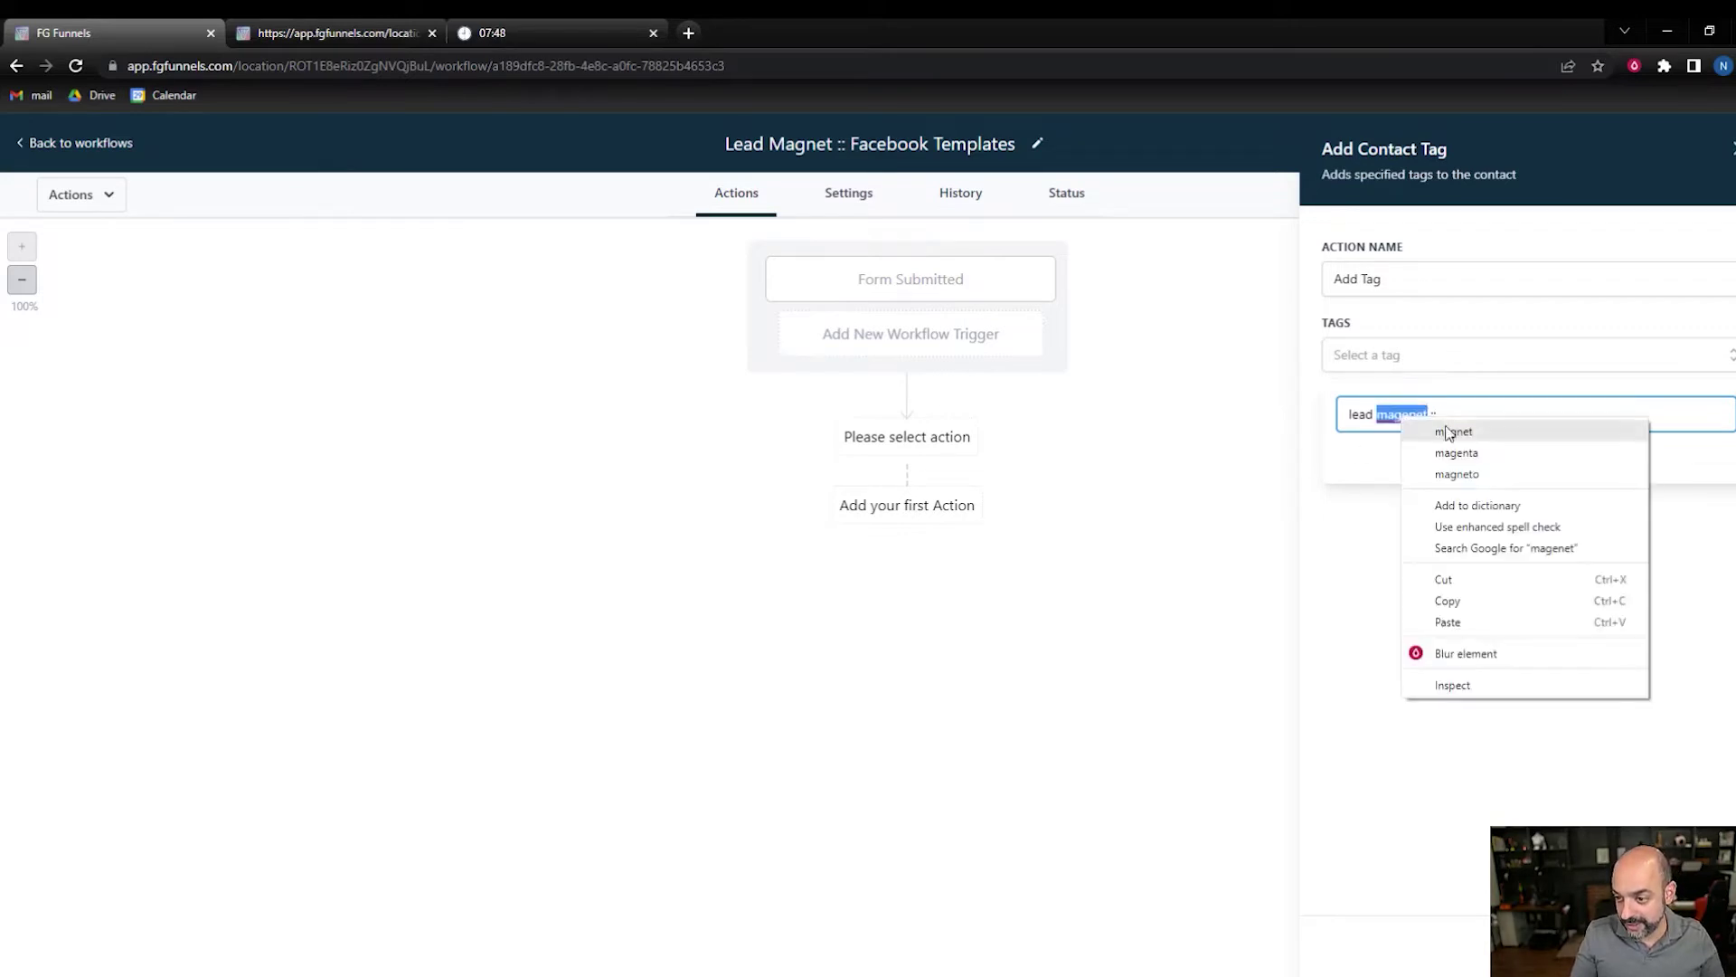
pyautogui.click(1447, 431)
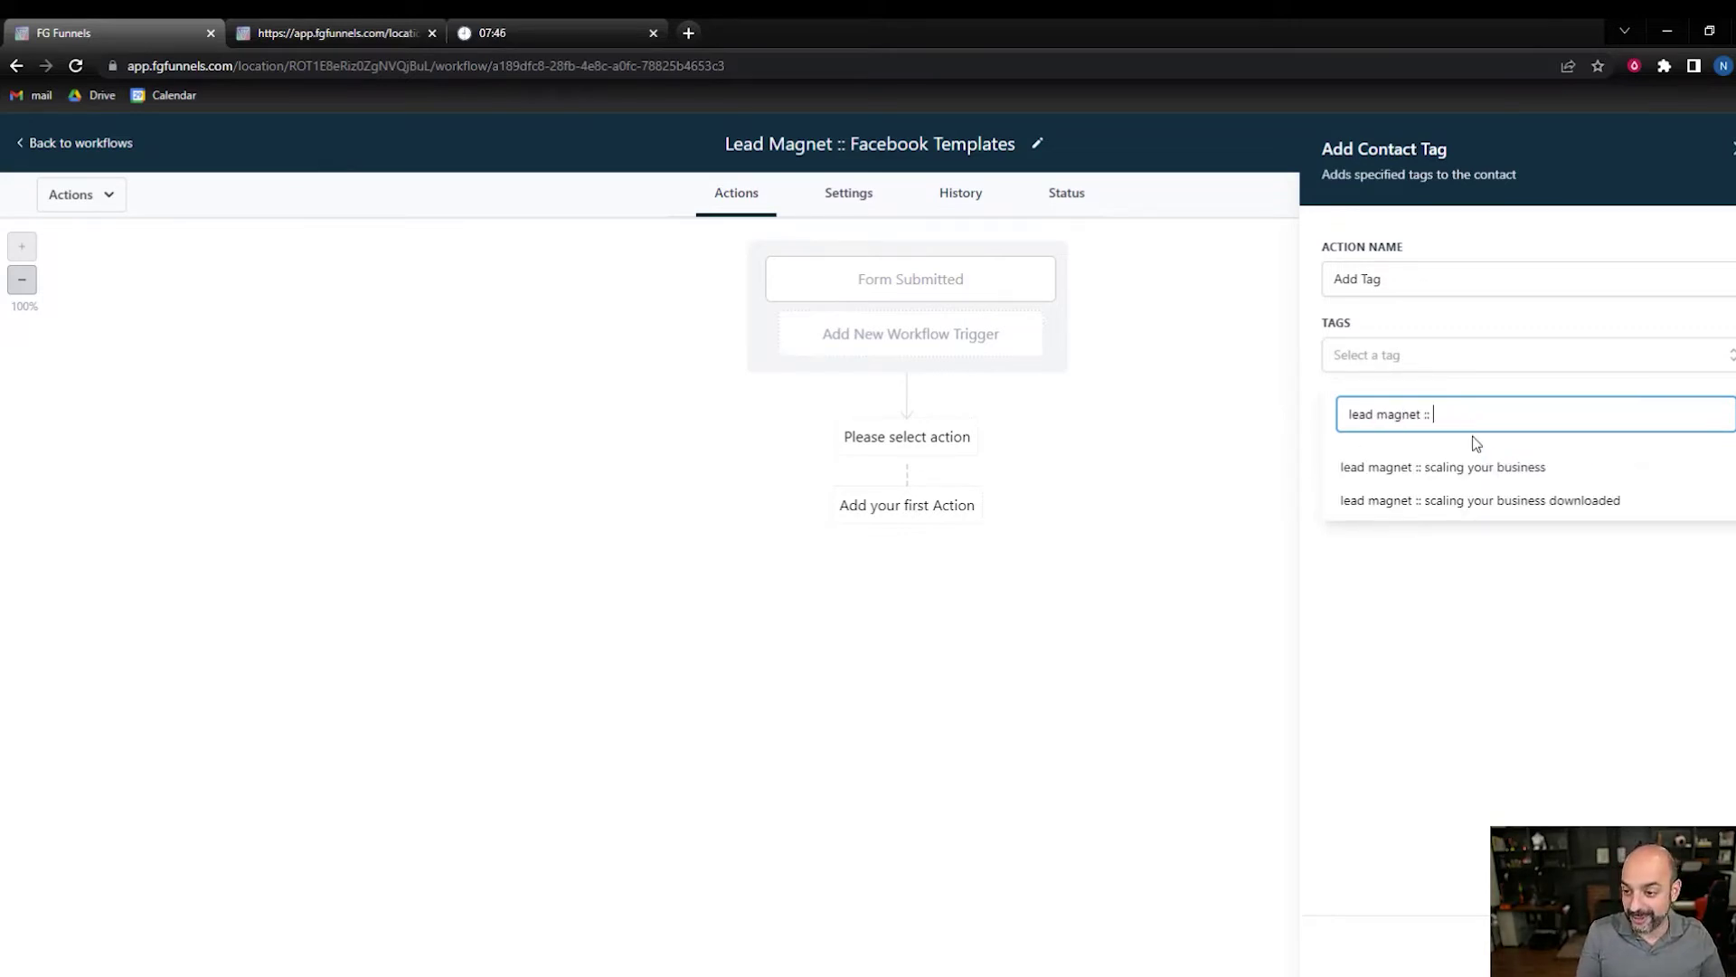
pyautogui.write('FB templates')
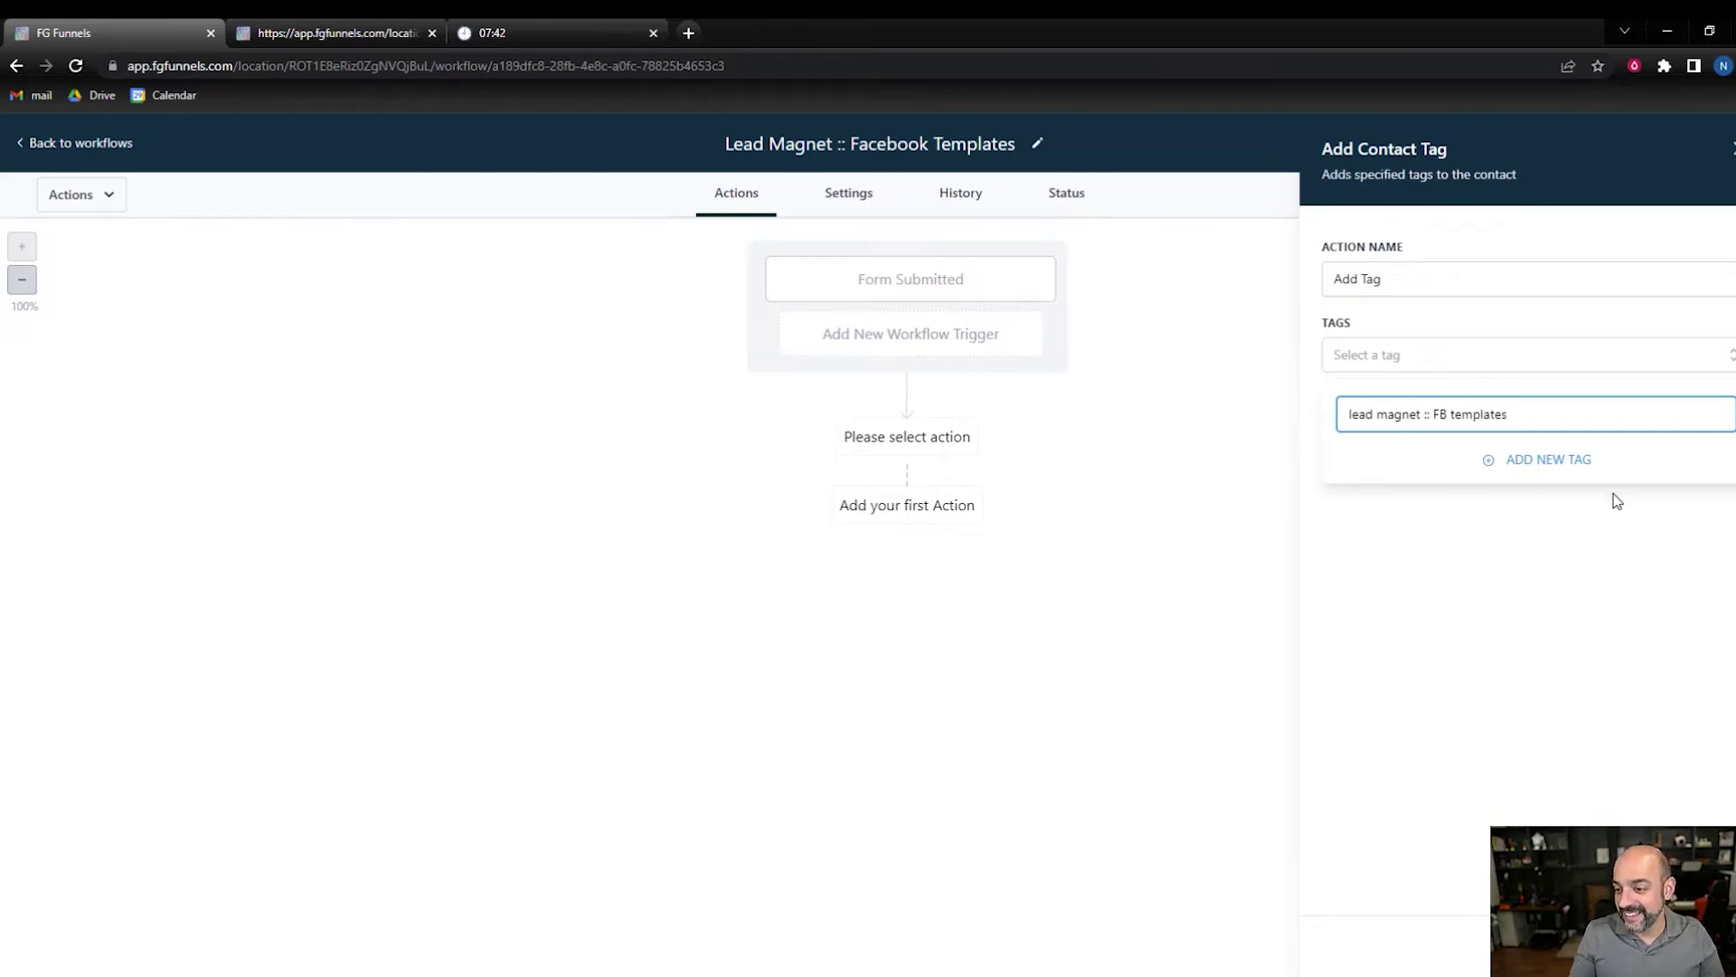
pyautogui.click(1578, 463)
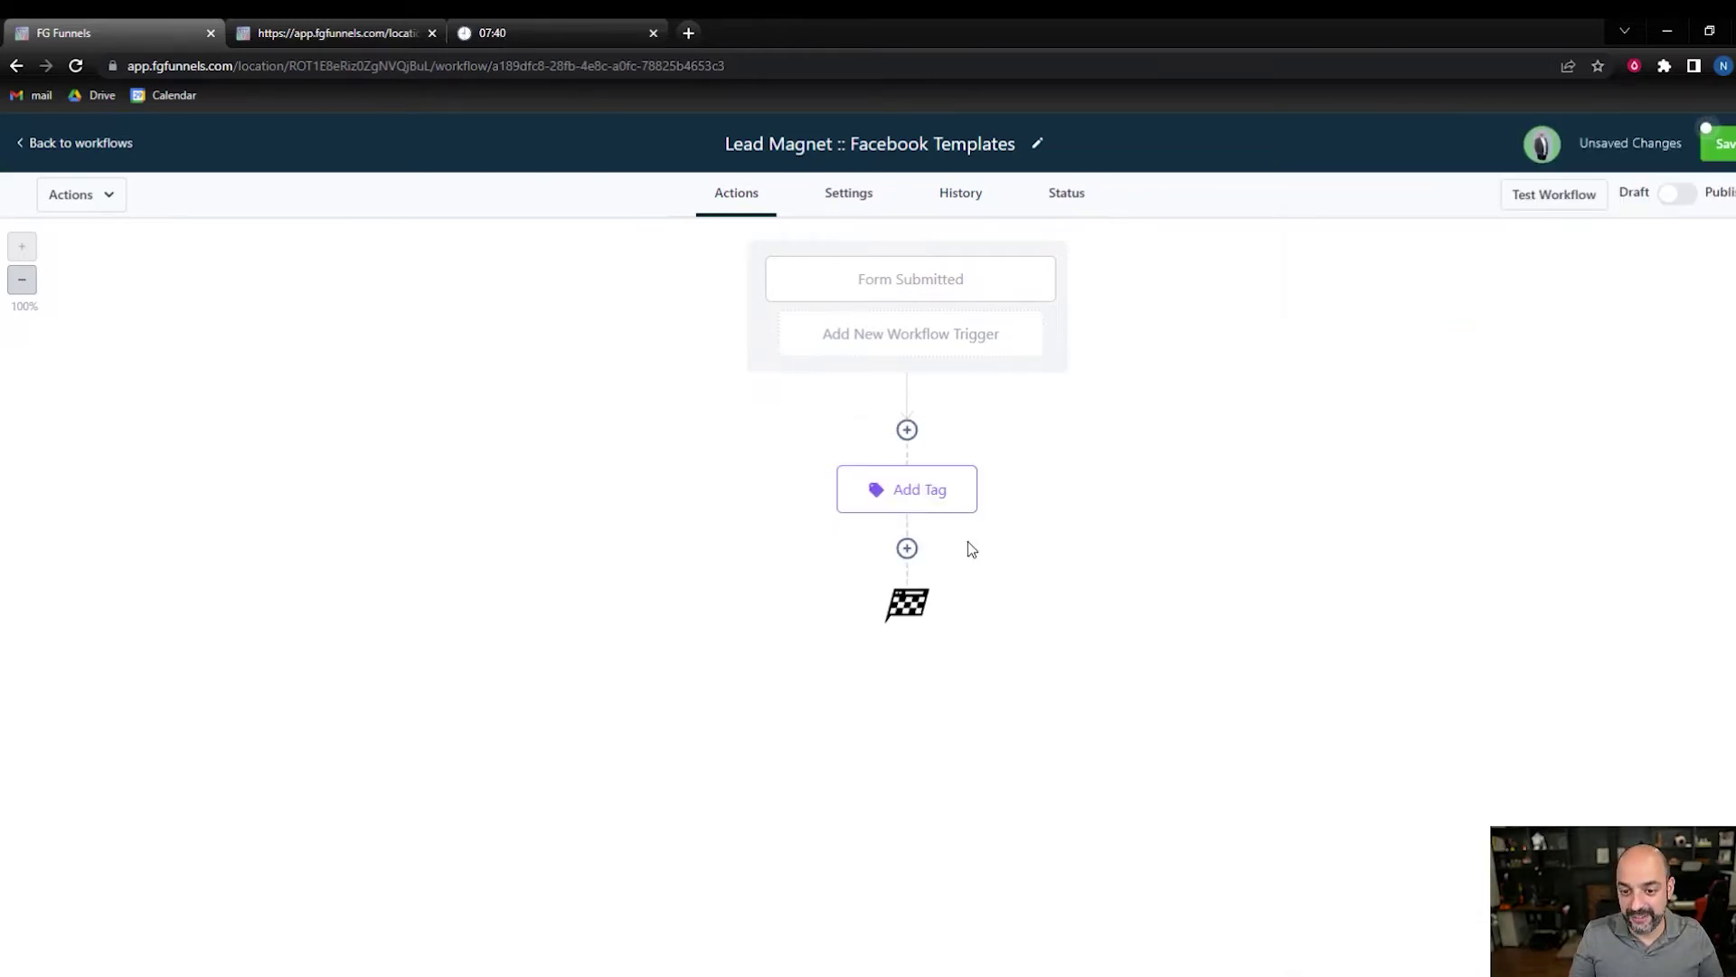
# - Add an Assign To User action that gives the contact to the chosen team member
pyautogui.click(909, 545)
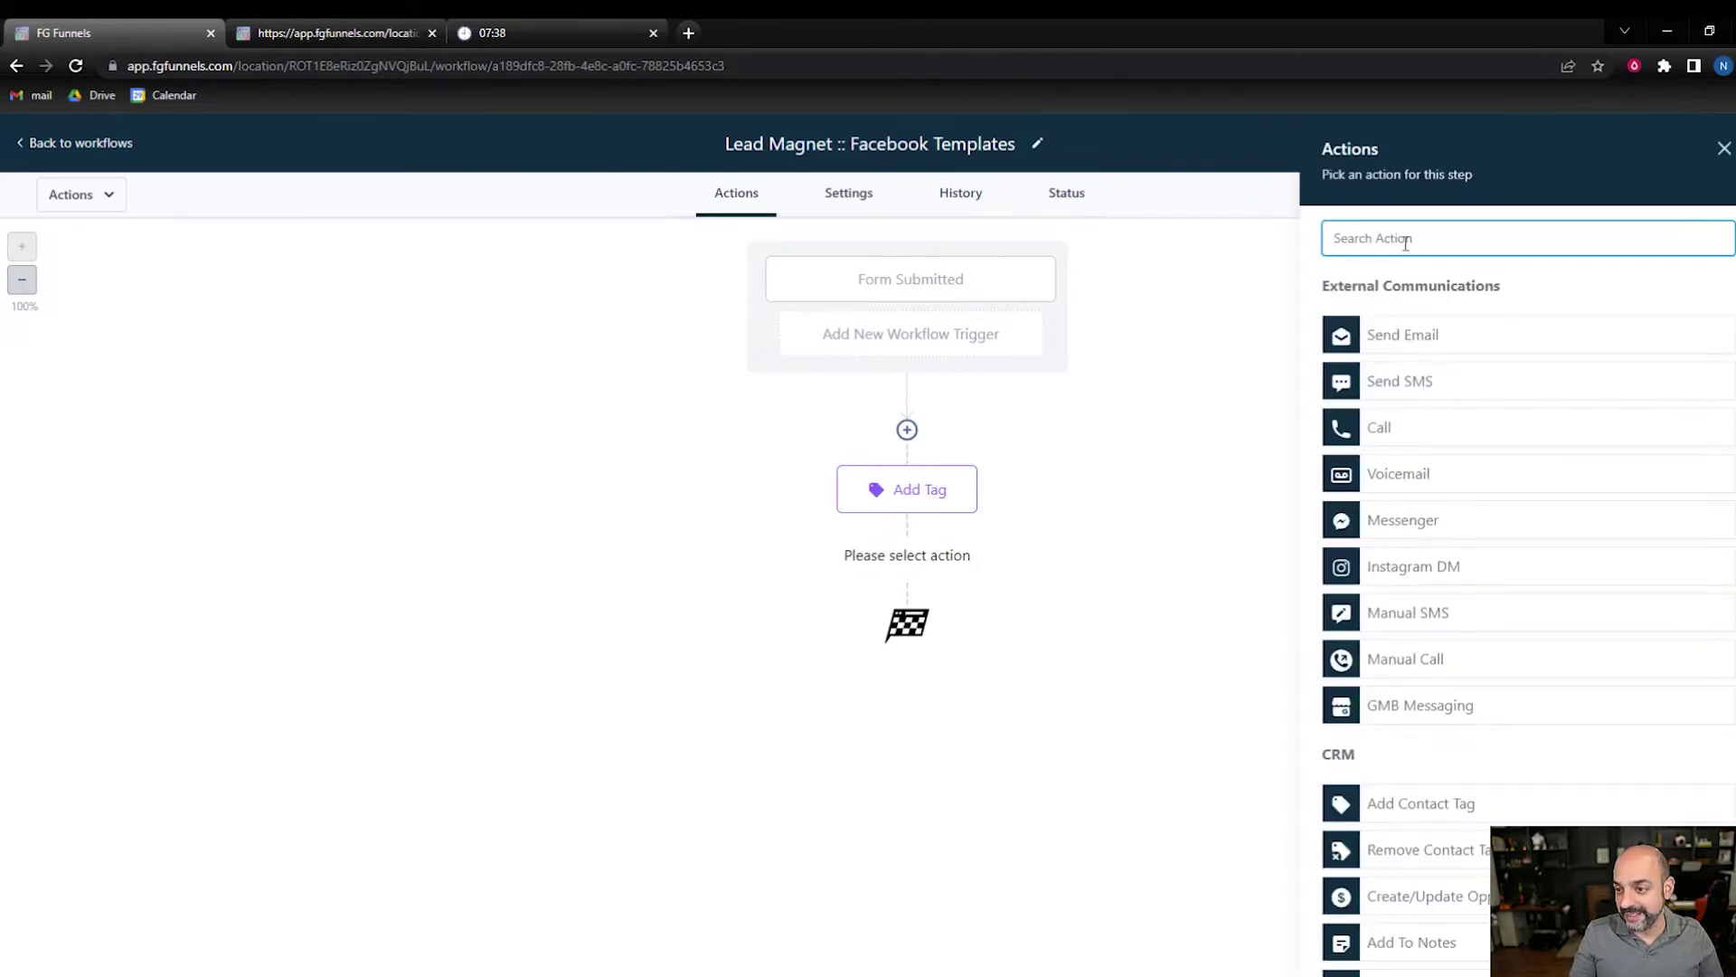
pyautogui.write('assign')
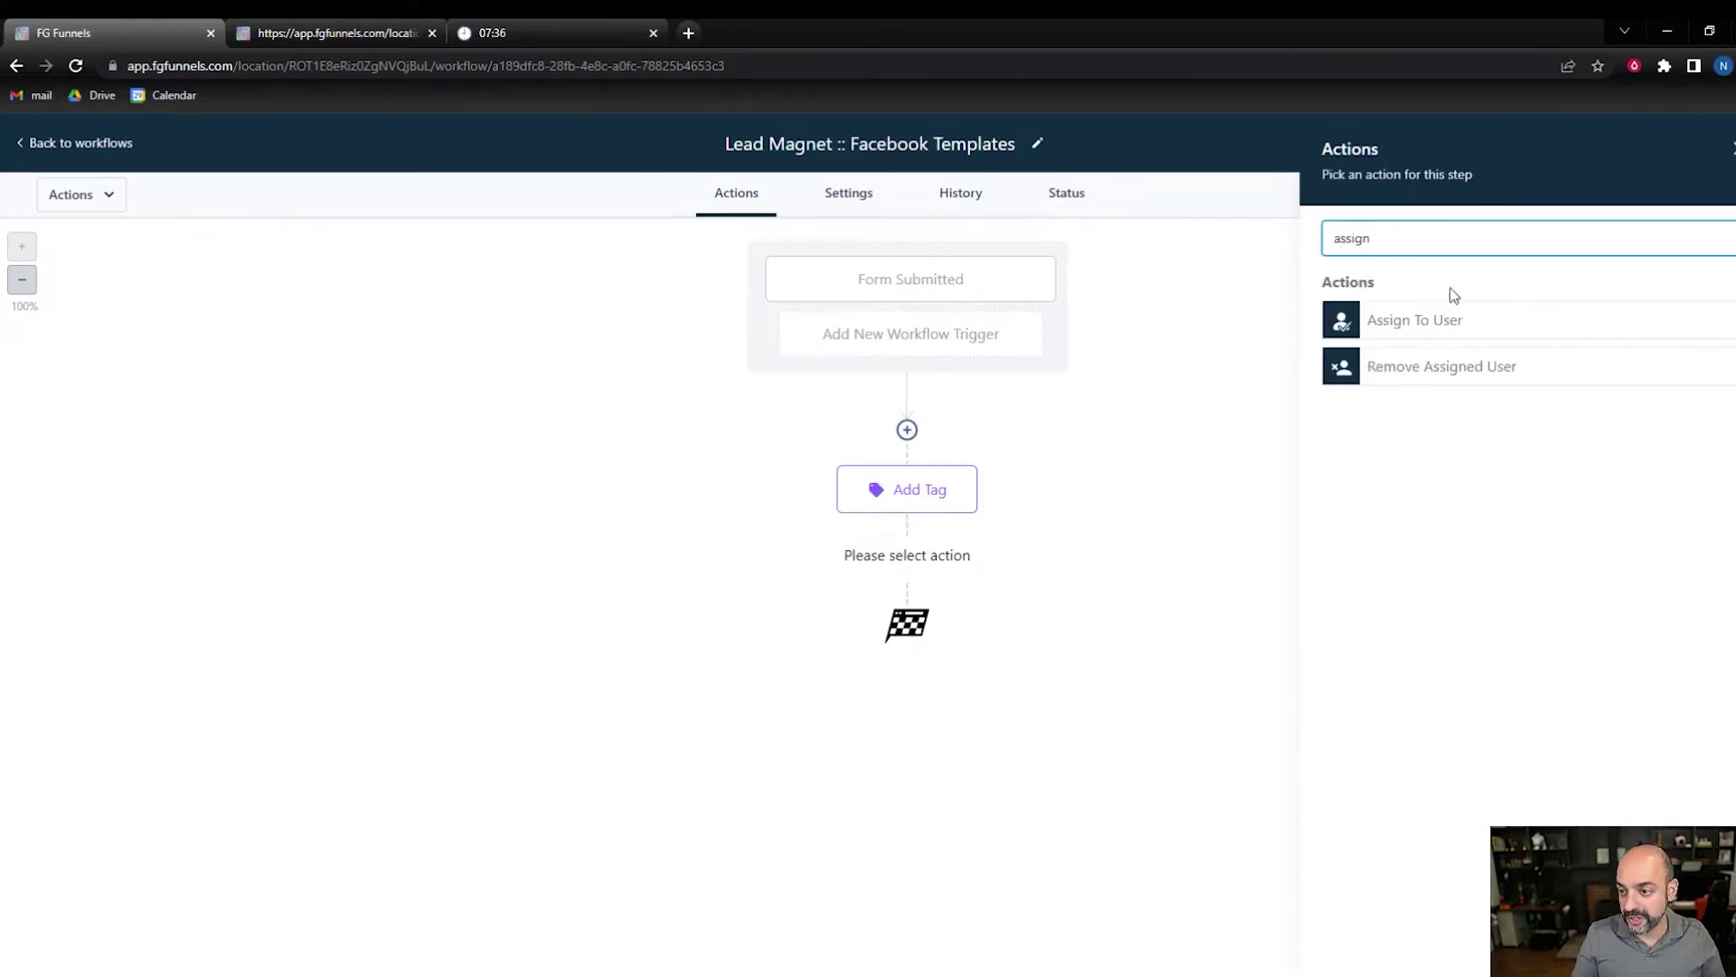
pyautogui.click(1497, 326)
pyautogui.click(1363, 385)
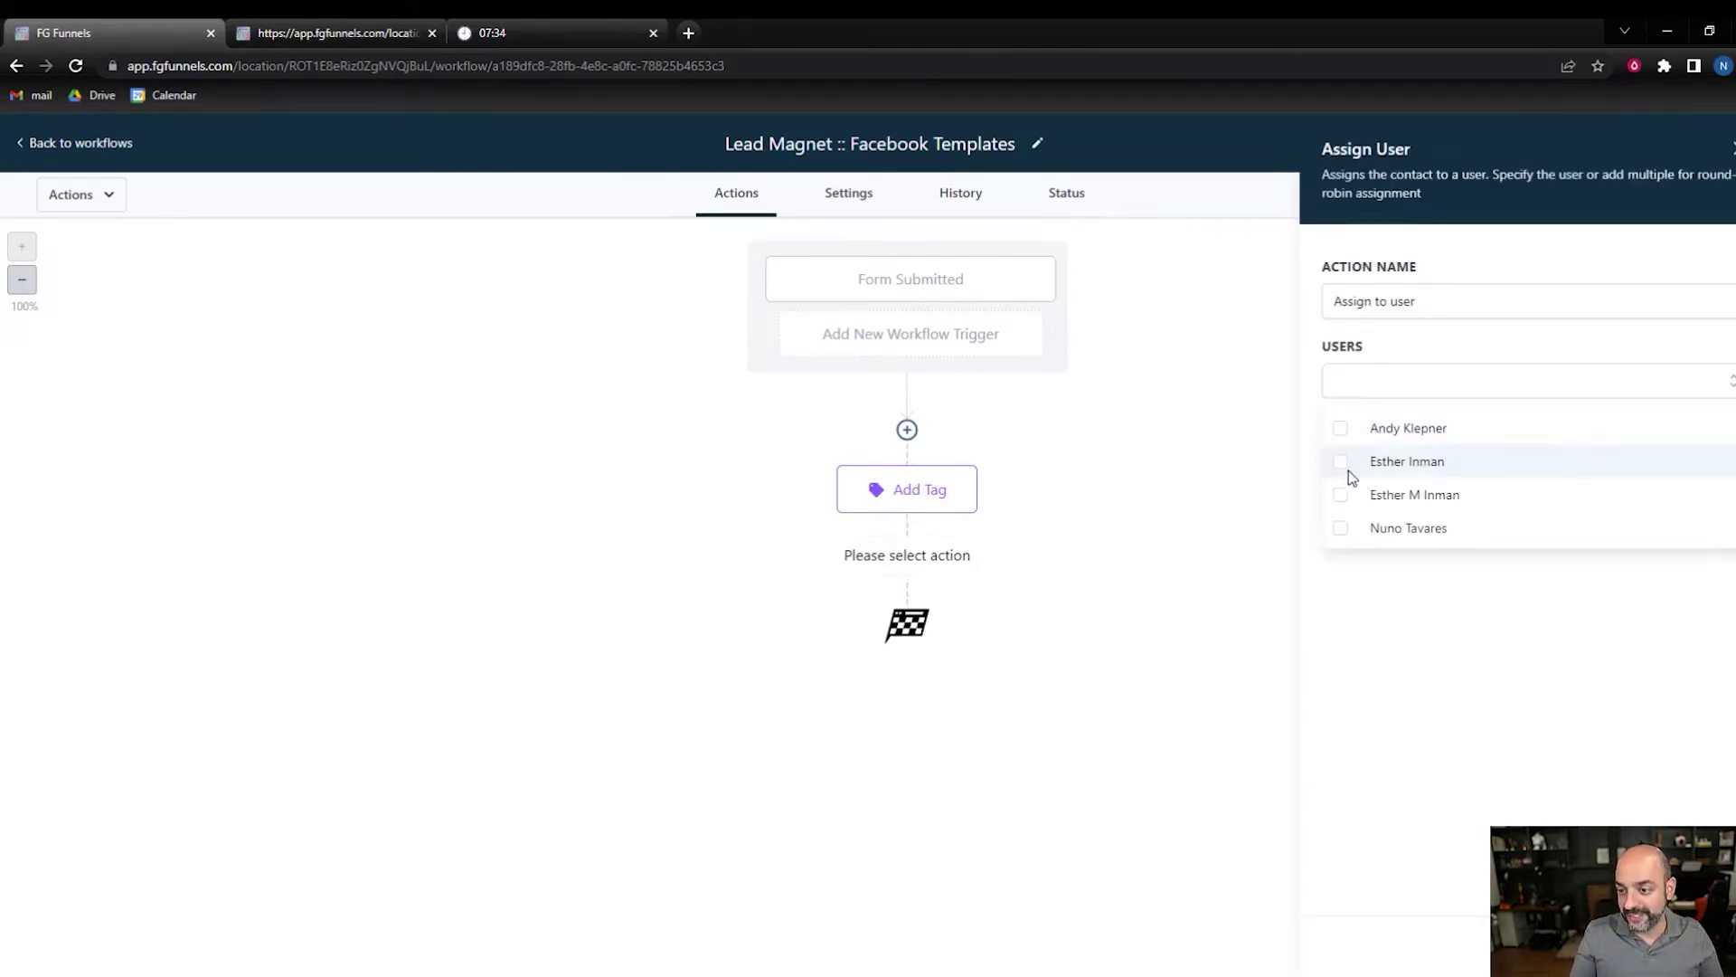
pyautogui.click(1340, 529)
pyautogui.click(1244, 485)
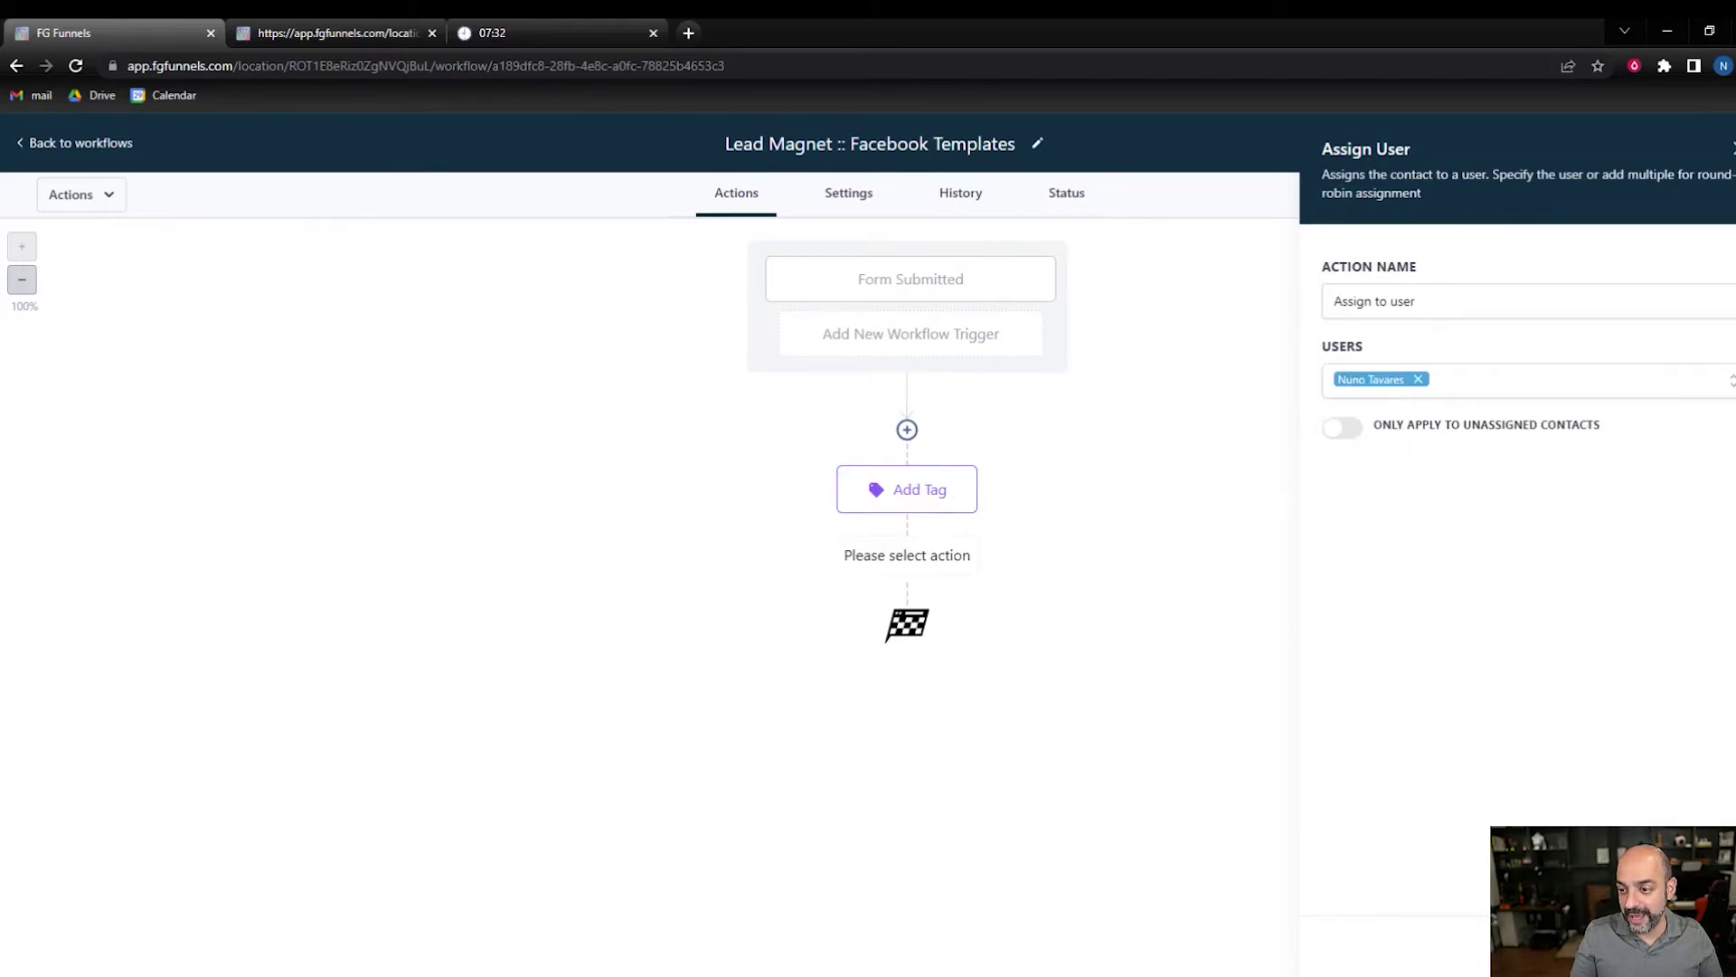
pyautogui.click(1682, 945)
# - Add another empty action step below the assignment and browse the action list
pyautogui.click(907, 666)
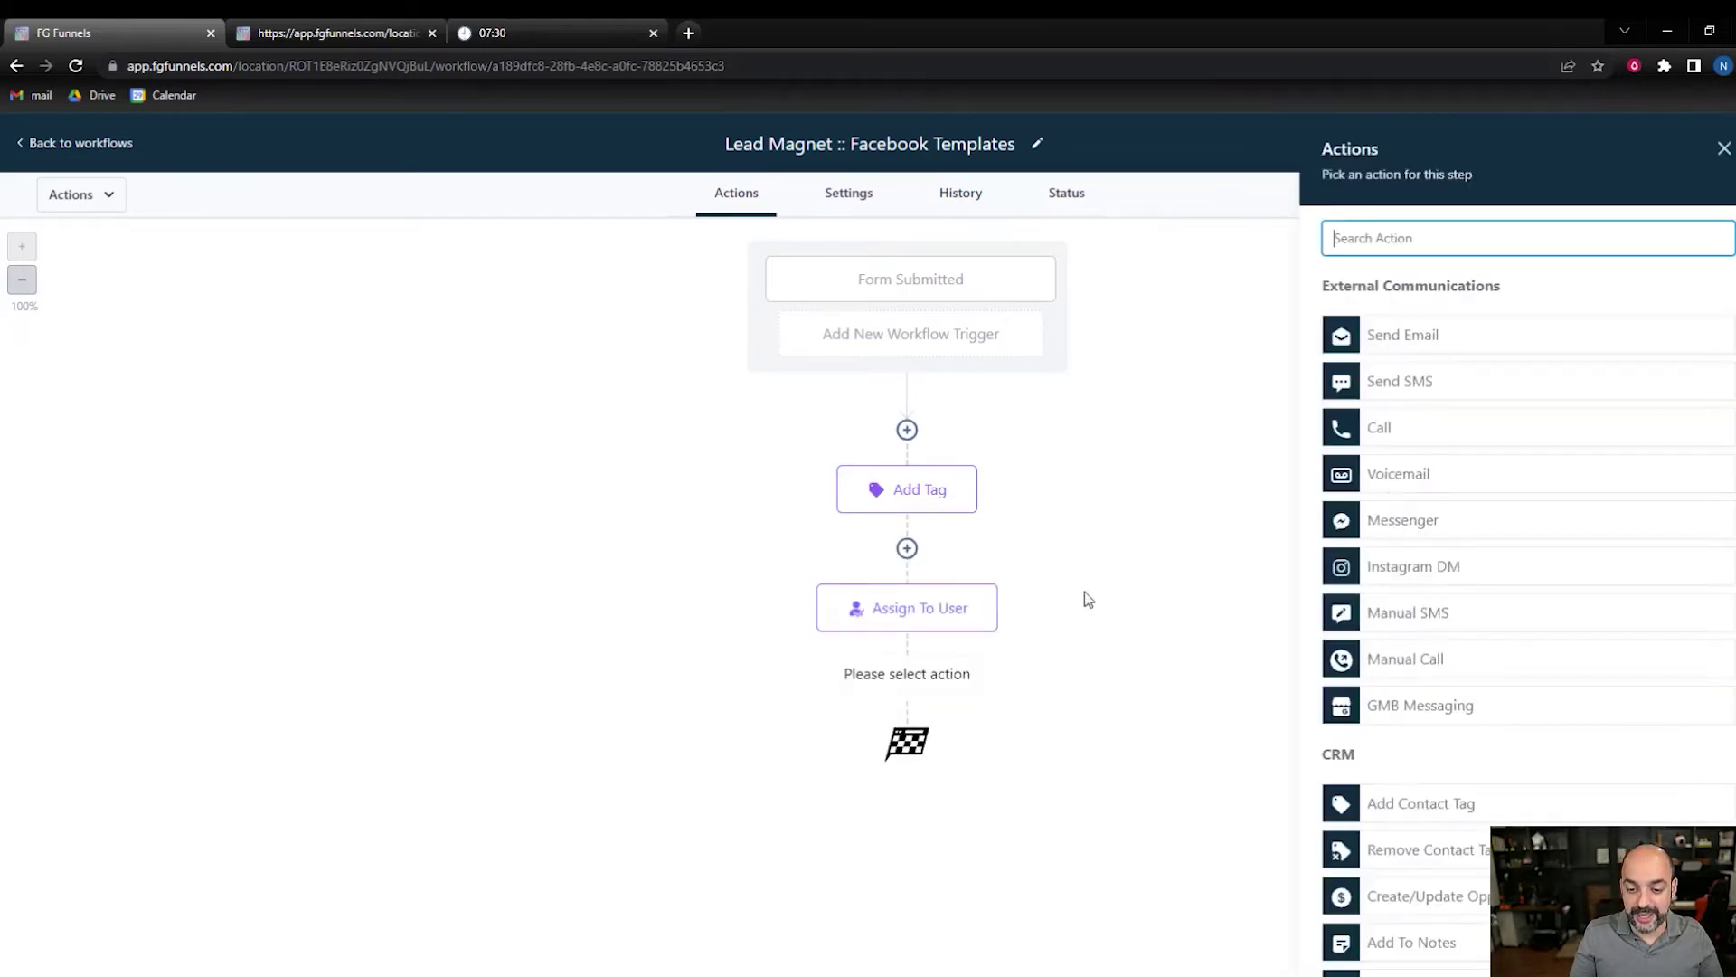
pyautogui.scroll(-7, 1438, 489)
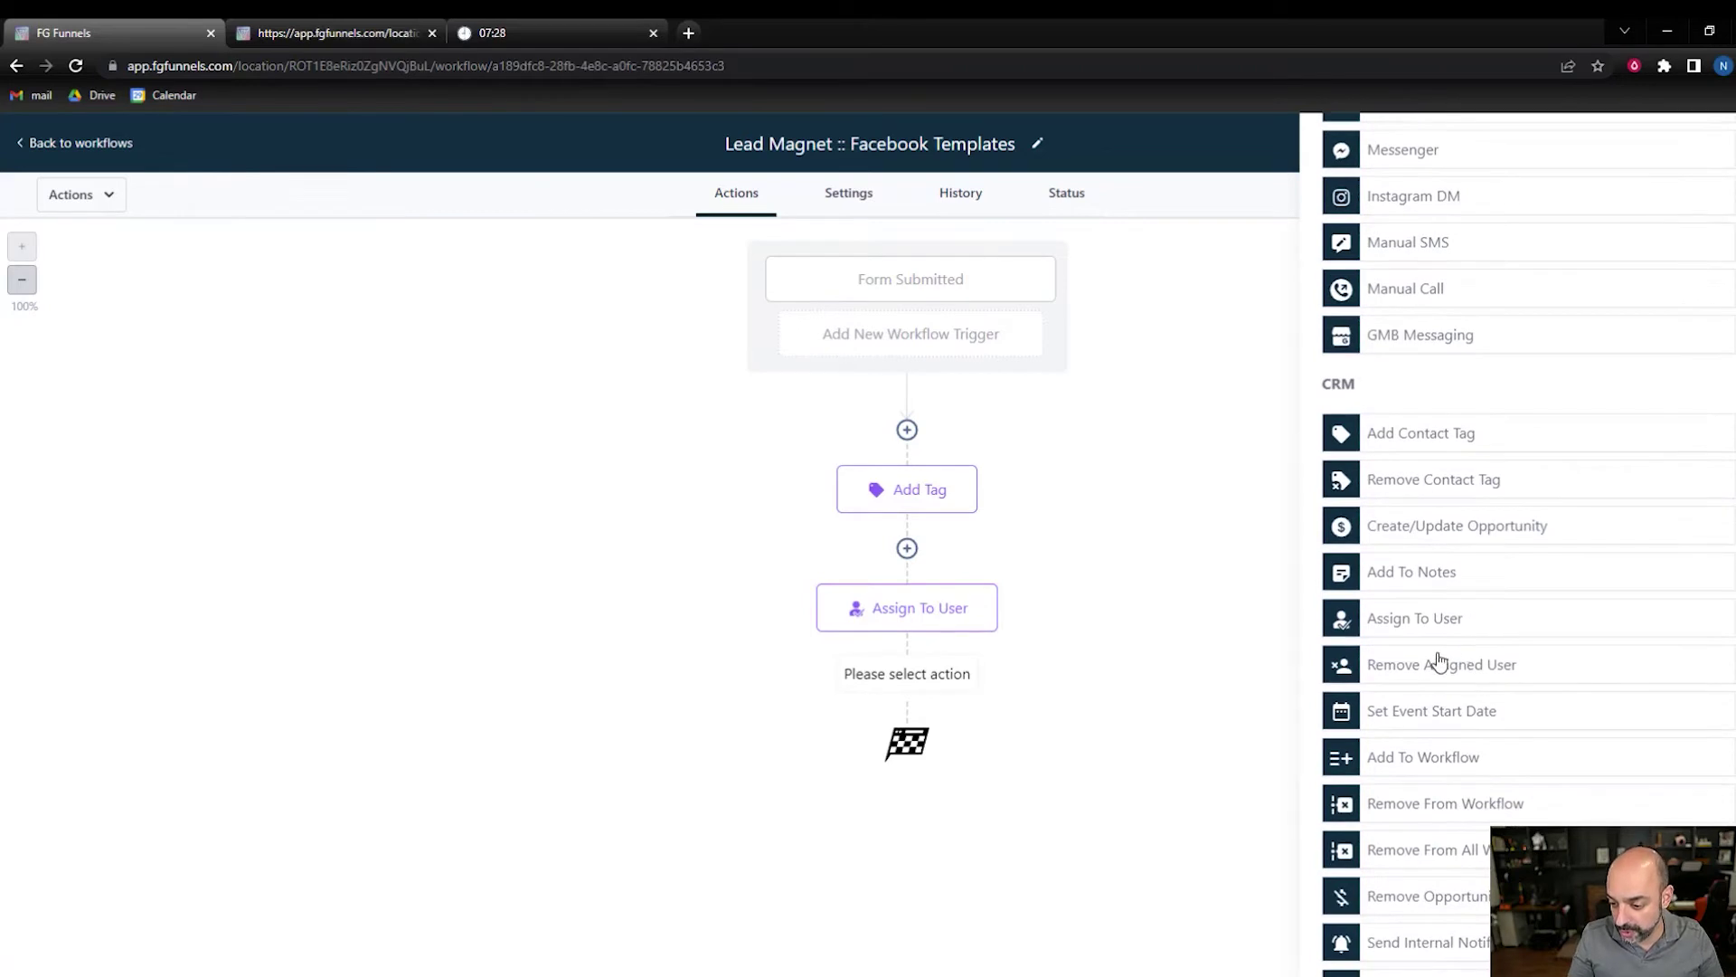
pyautogui.scroll(-3, 1480, 646)
pyautogui.scroll(10, 1483, 660)
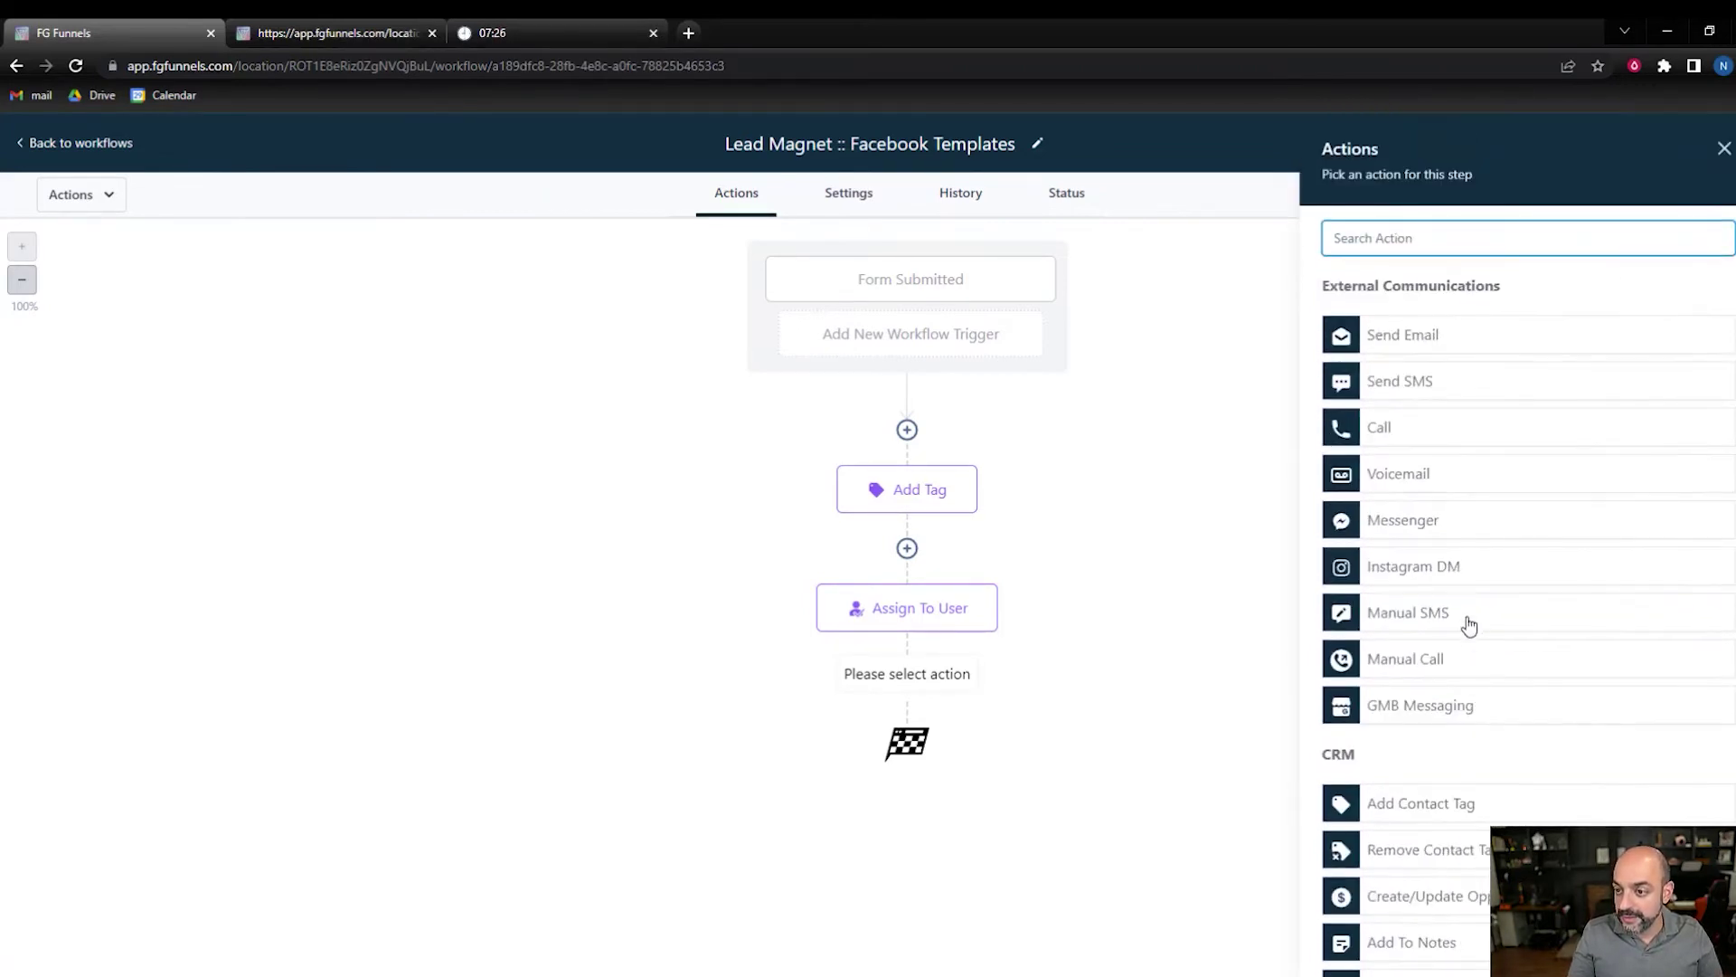
# - Add a Send Email step with sender name {{user.name}} and sender email {{user.email}}
pyautogui.click(1475, 351)
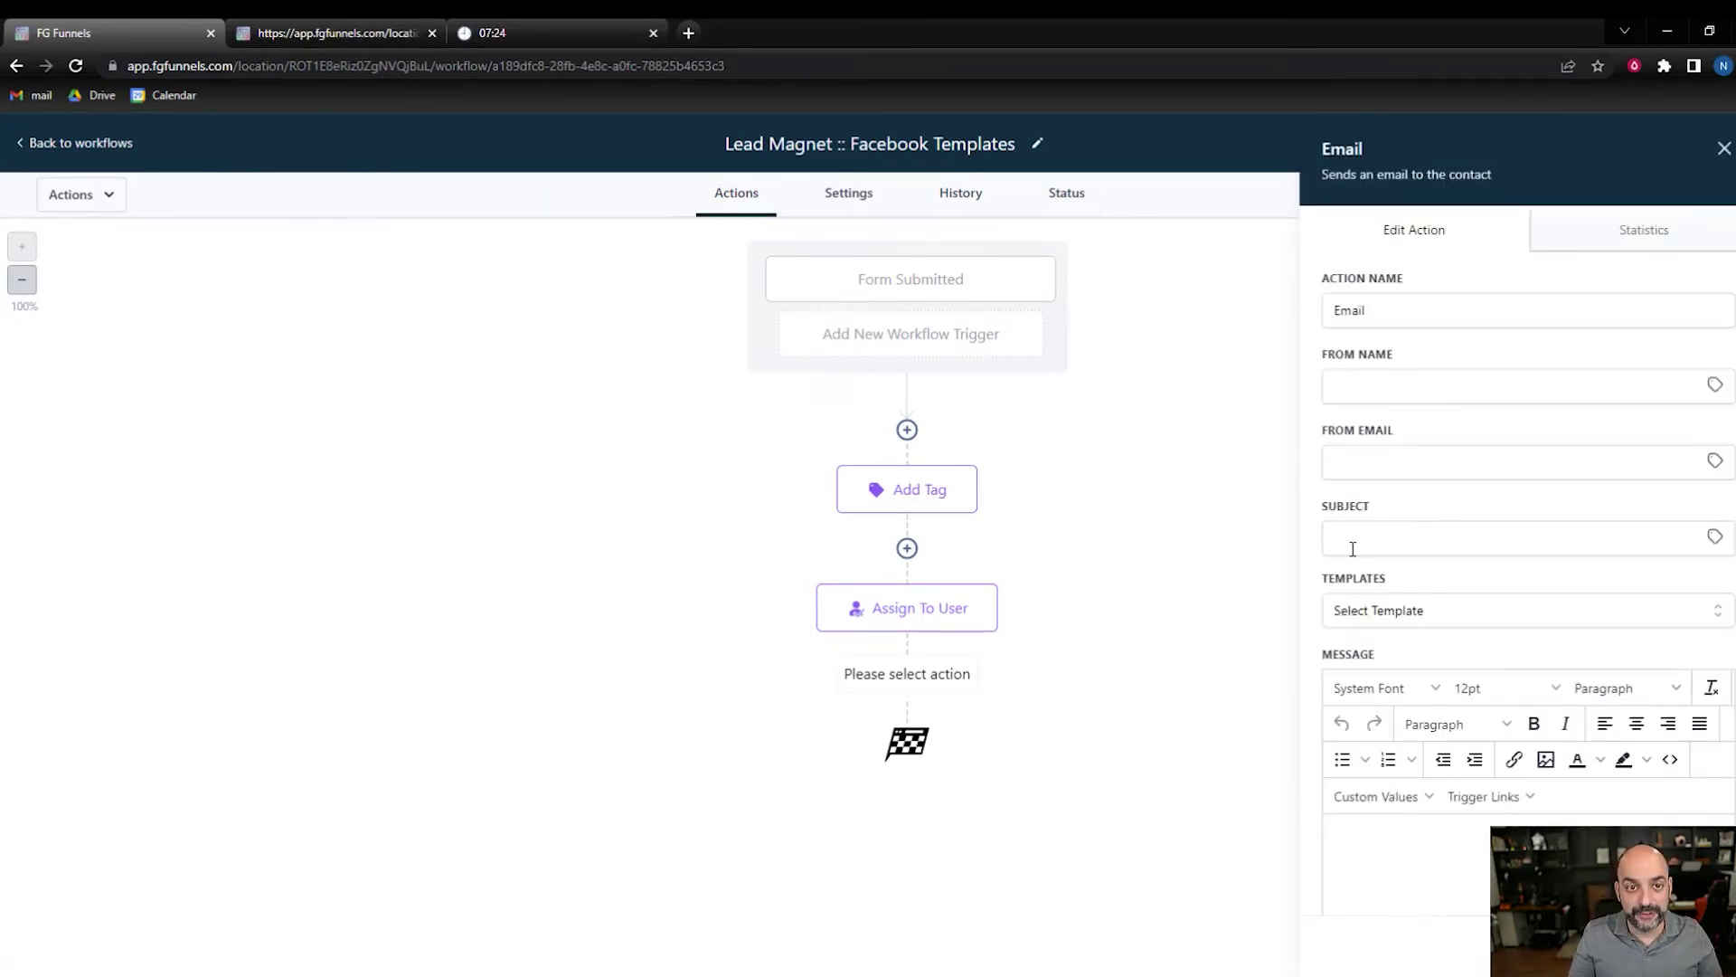
pyautogui.click(1428, 373)
pyautogui.click(1715, 384)
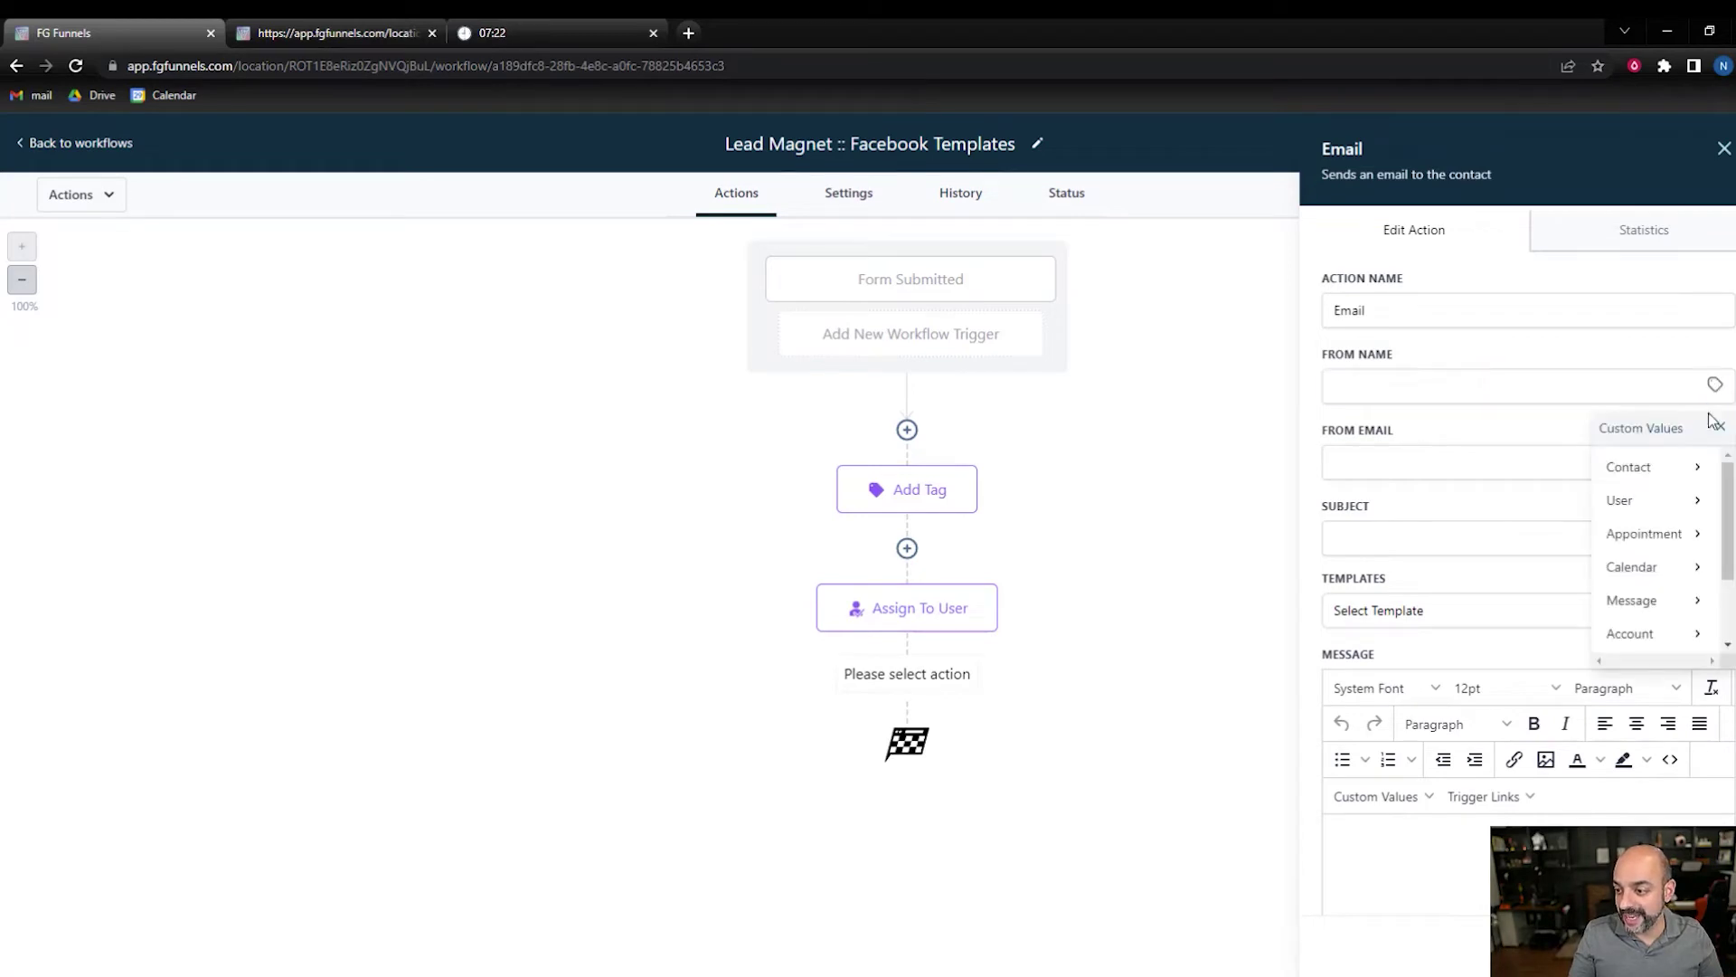
pyautogui.click(1667, 501)
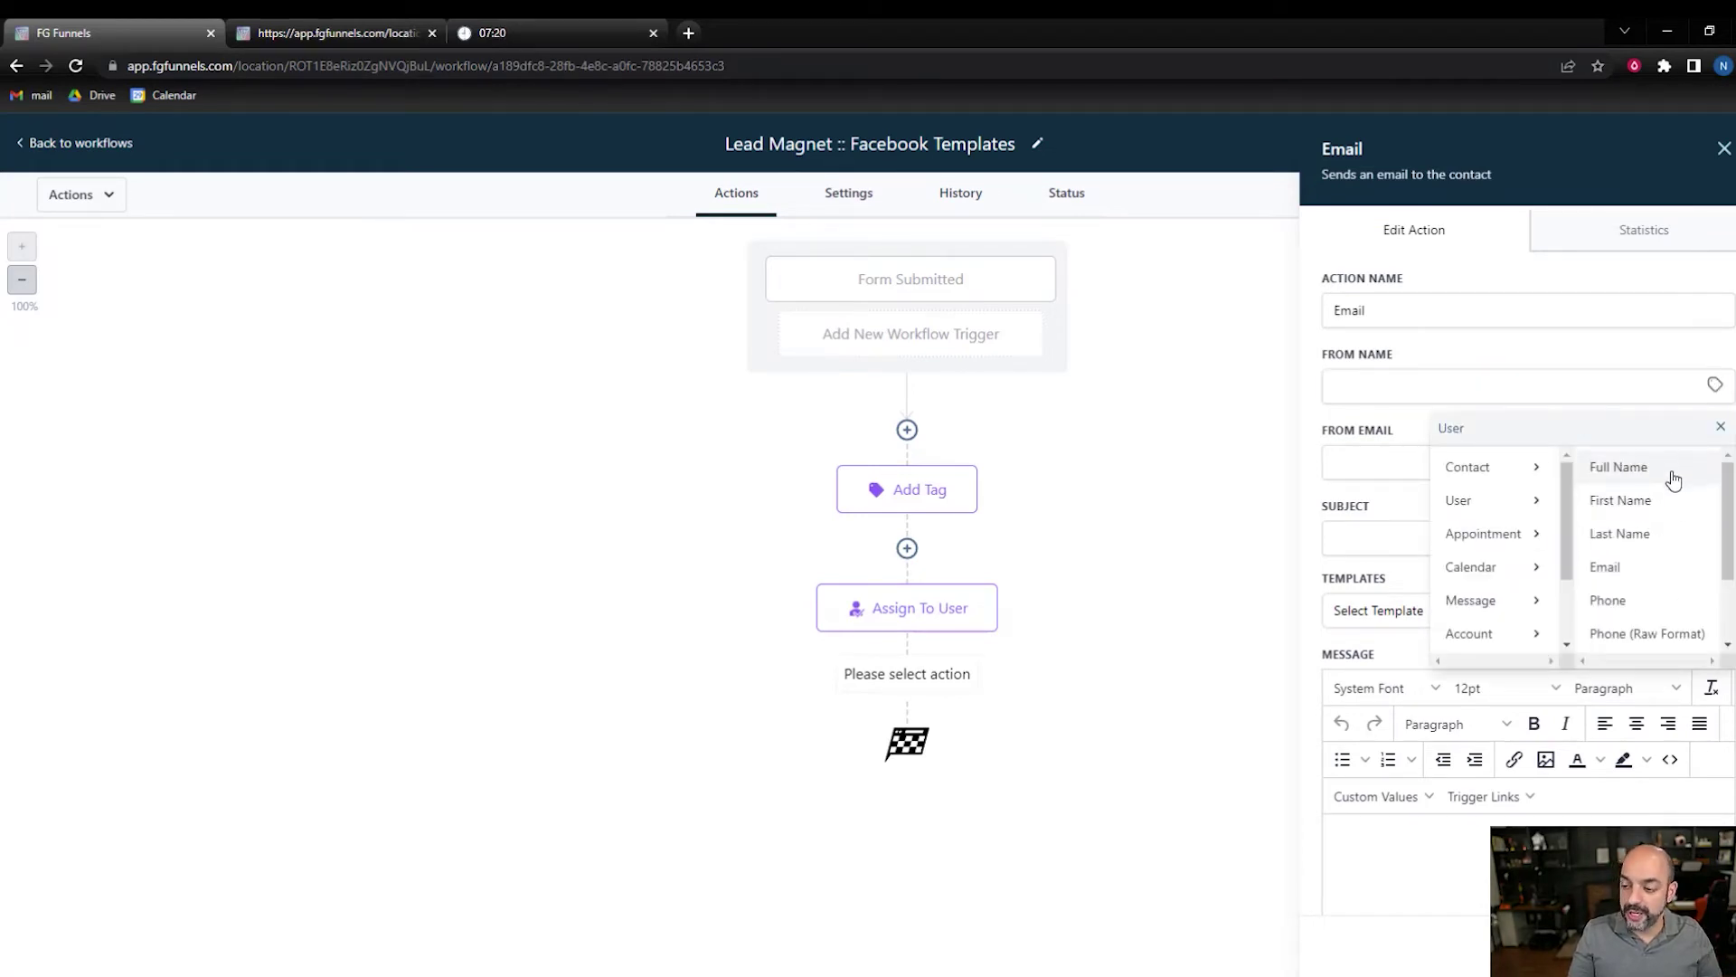
pyautogui.click(1671, 472)
pyautogui.click(1715, 463)
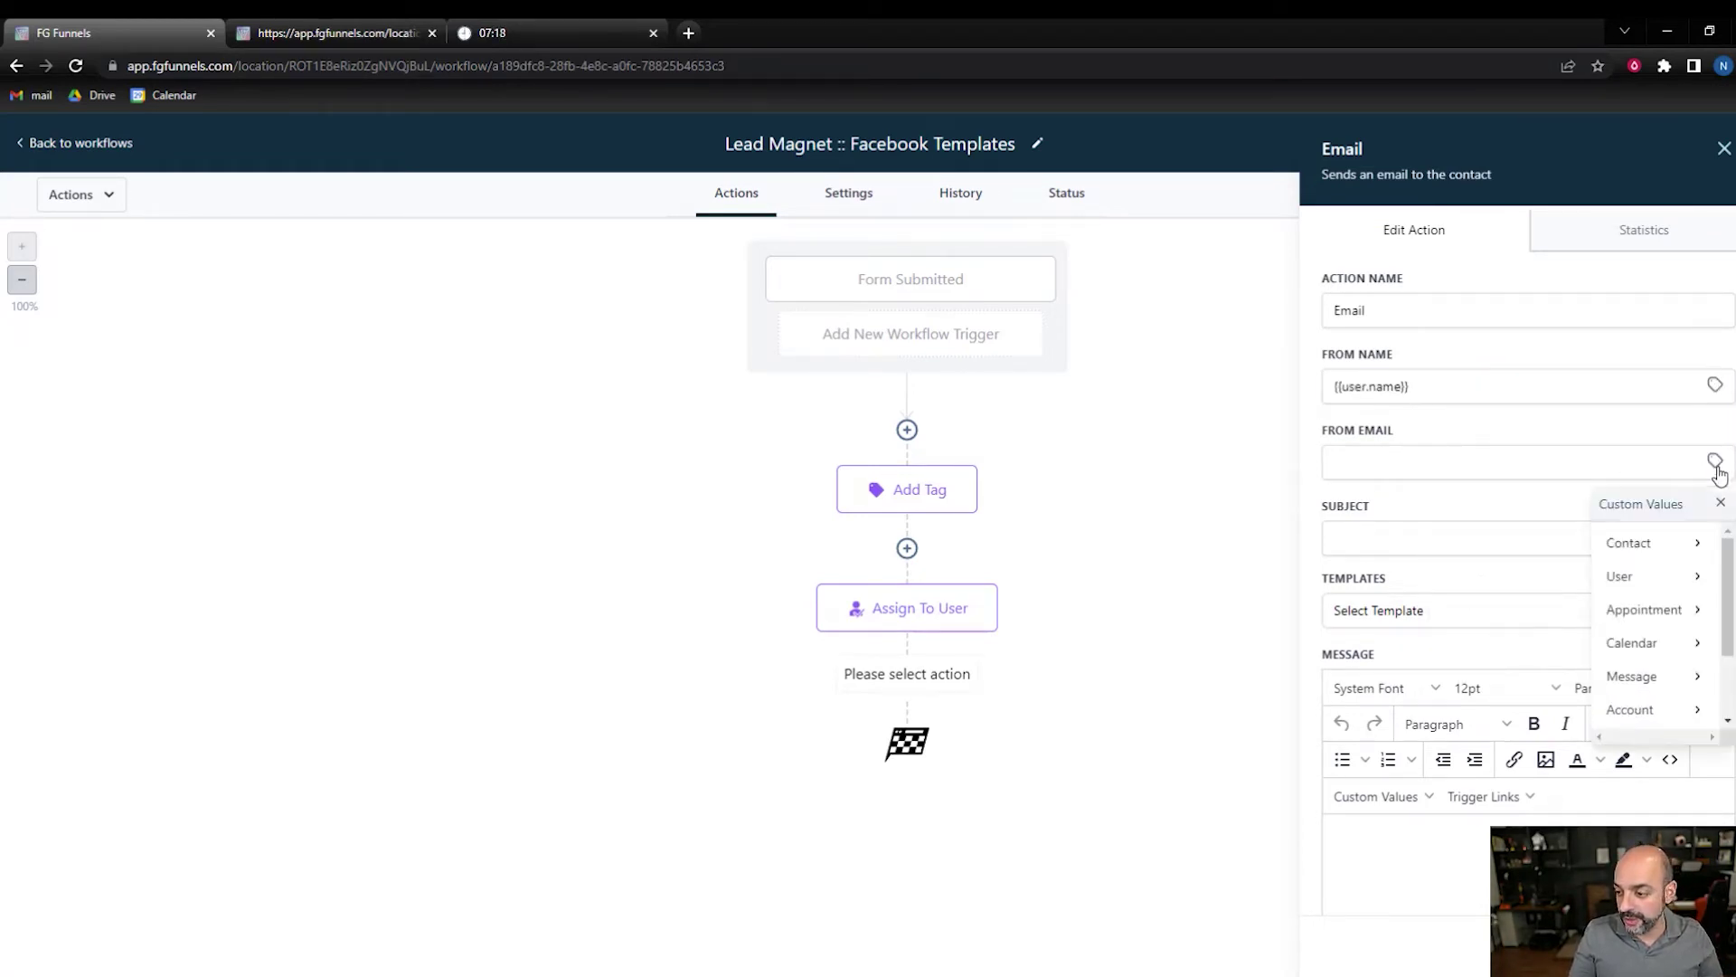
pyautogui.click(1670, 579)
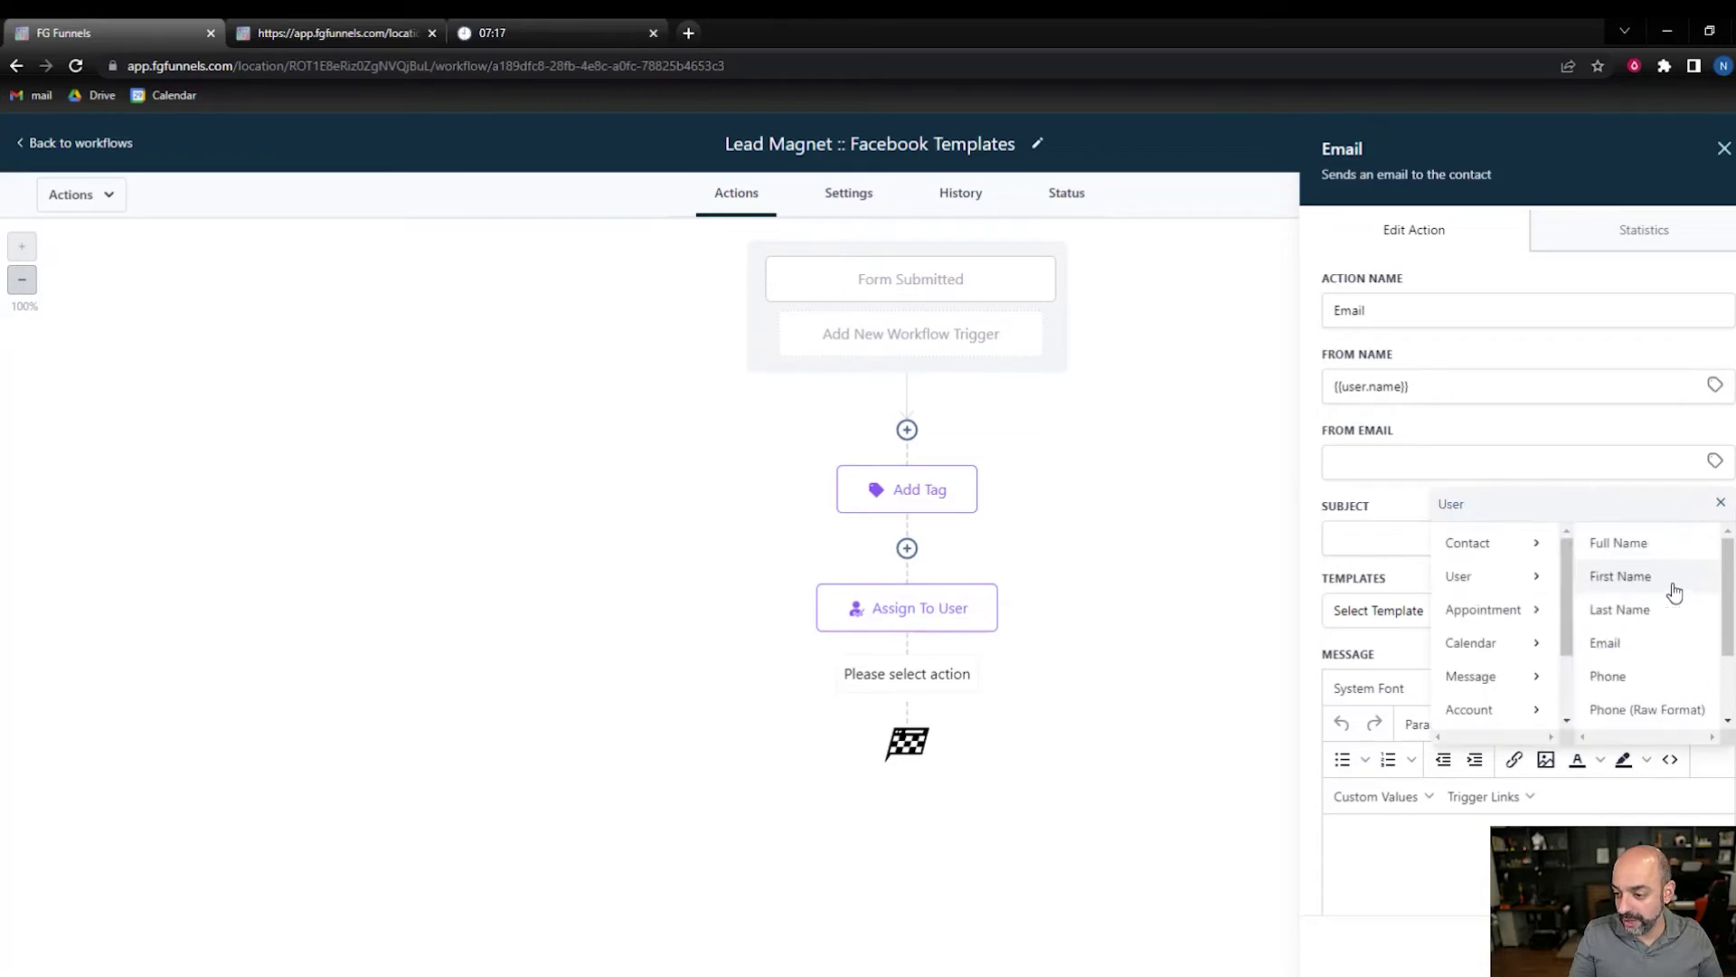
pyautogui.click(1655, 644)
# - Write the email subject 'Here are your FB Templates', correcting the typos
pyautogui.click(1396, 535)
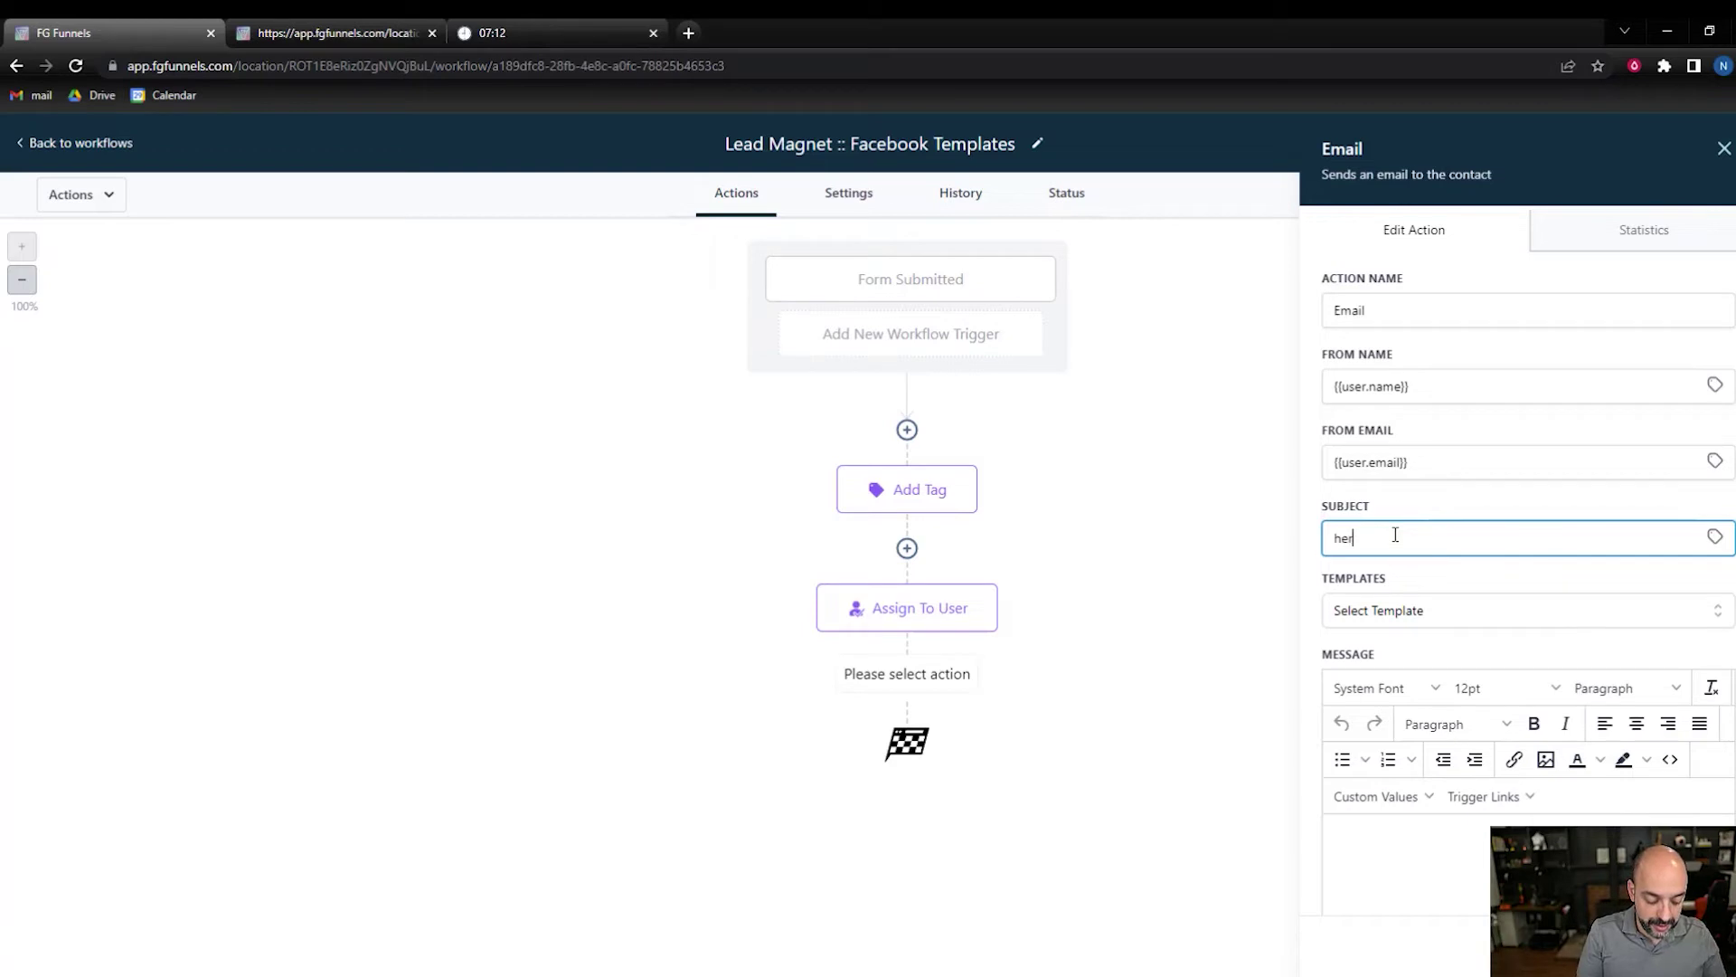
pyautogui.write('here are your te')
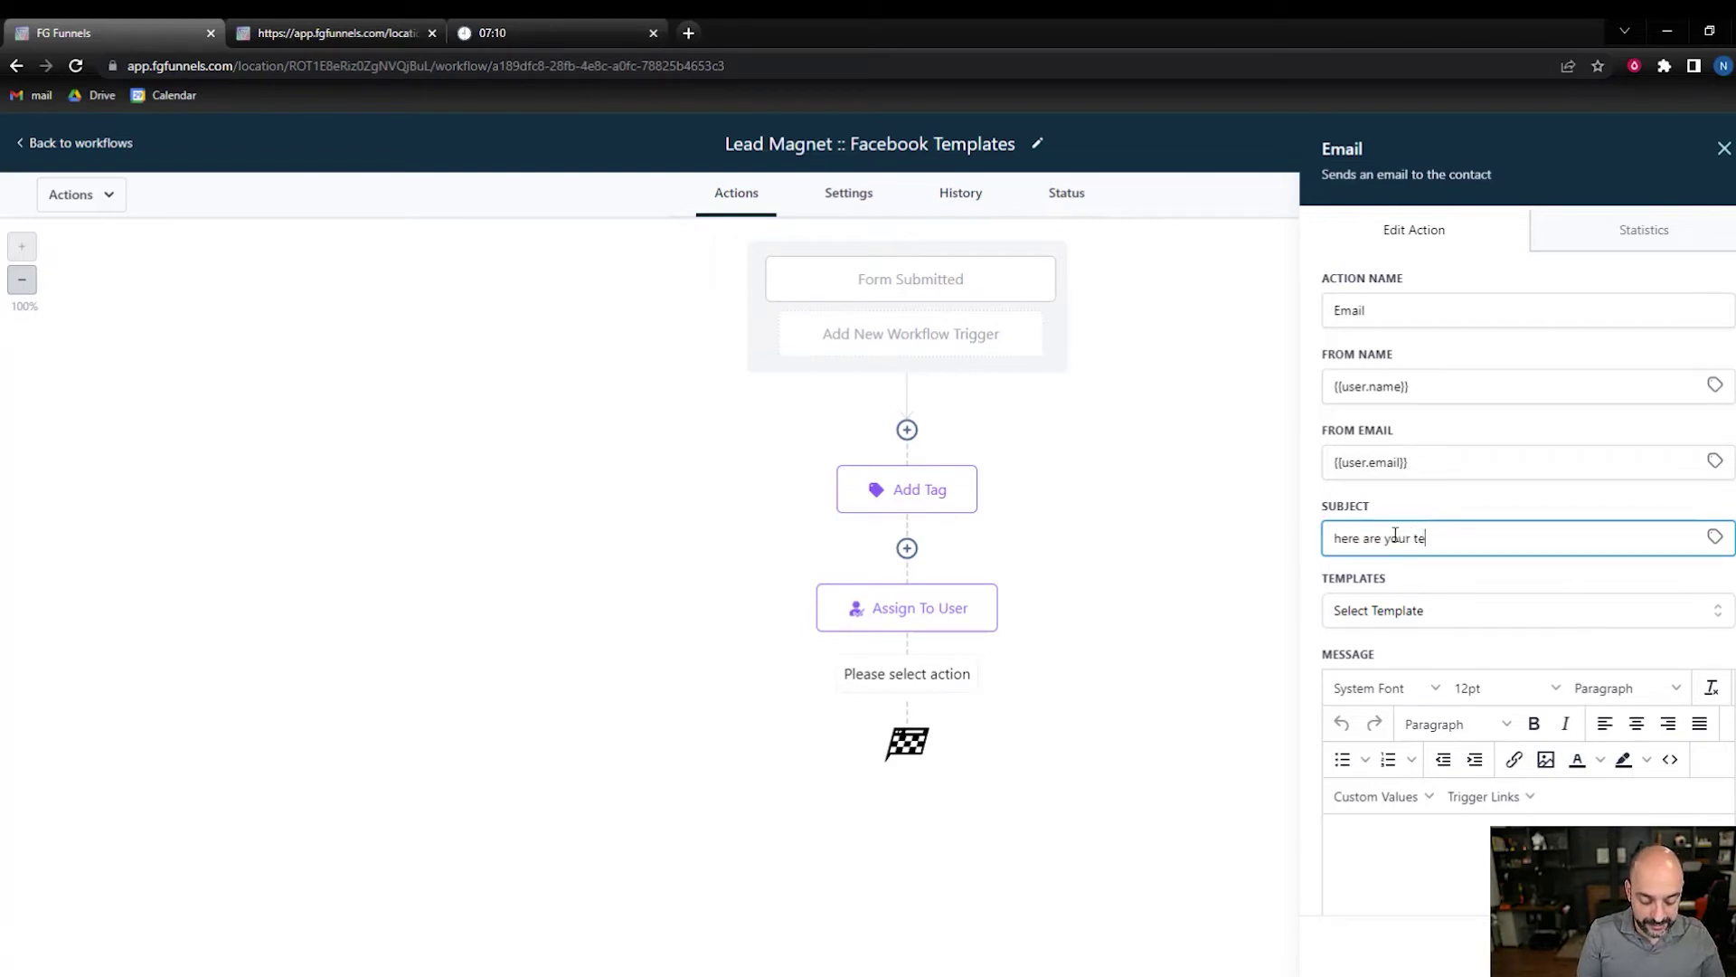
pyautogui.write('mpaltes')
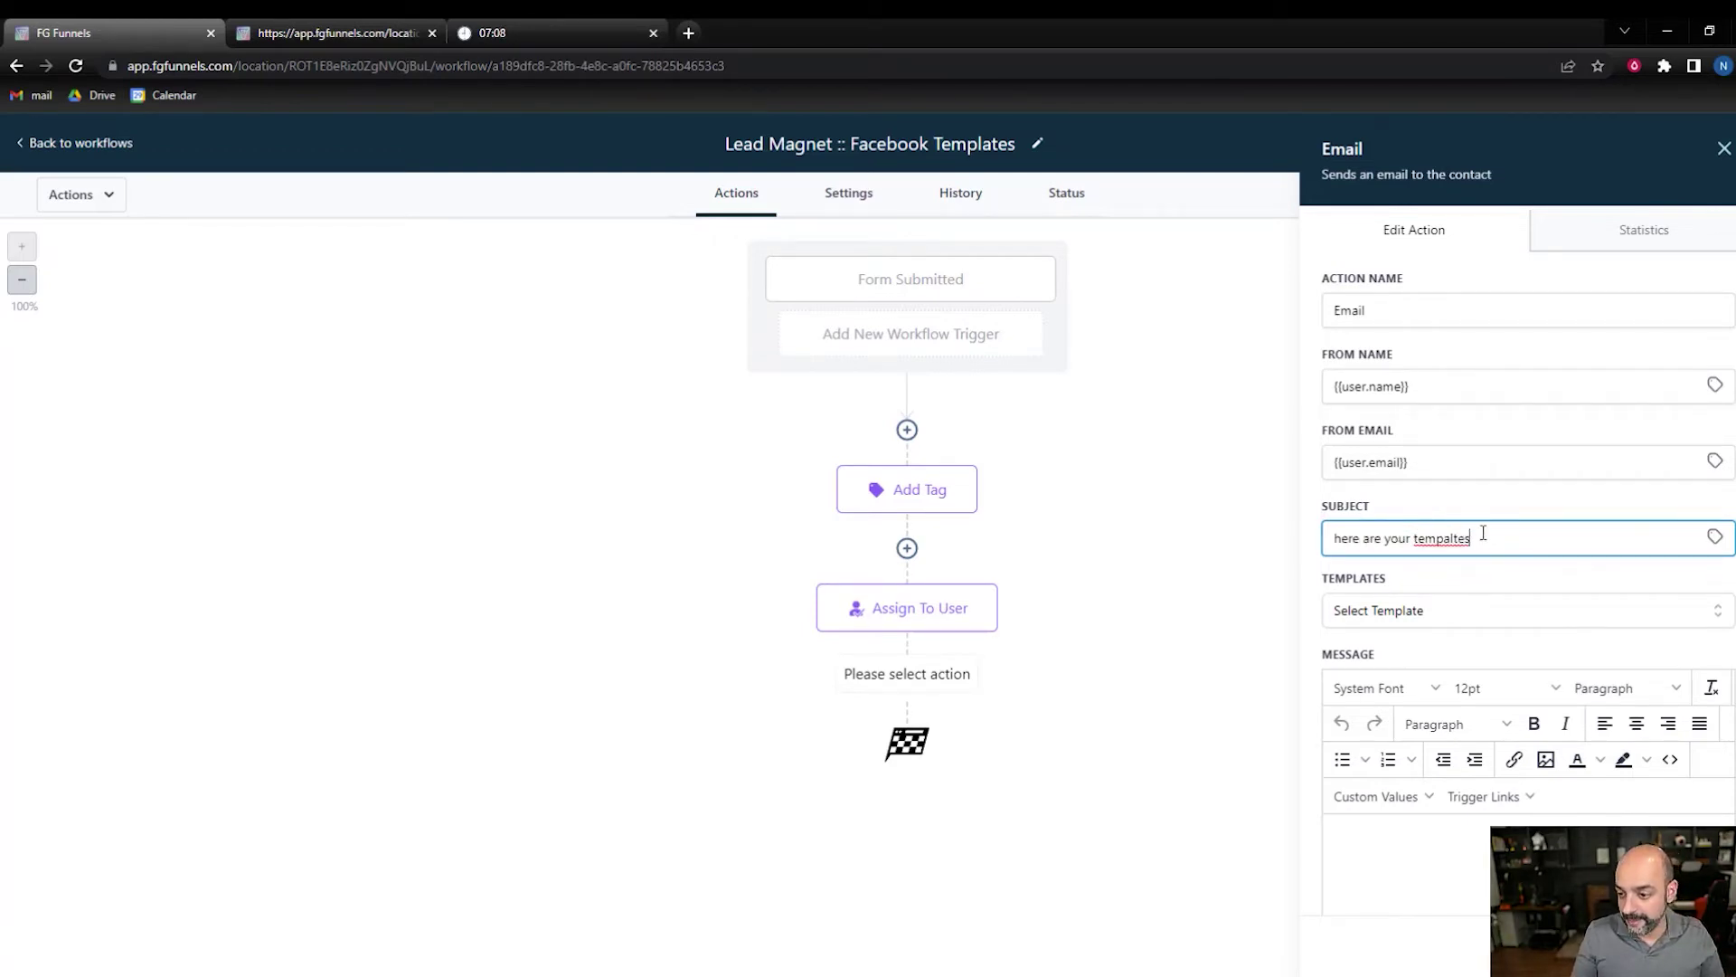
pyautogui.moveTo(1476, 537); pyautogui.dragTo(1418, 536)
pyautogui.write('Te')
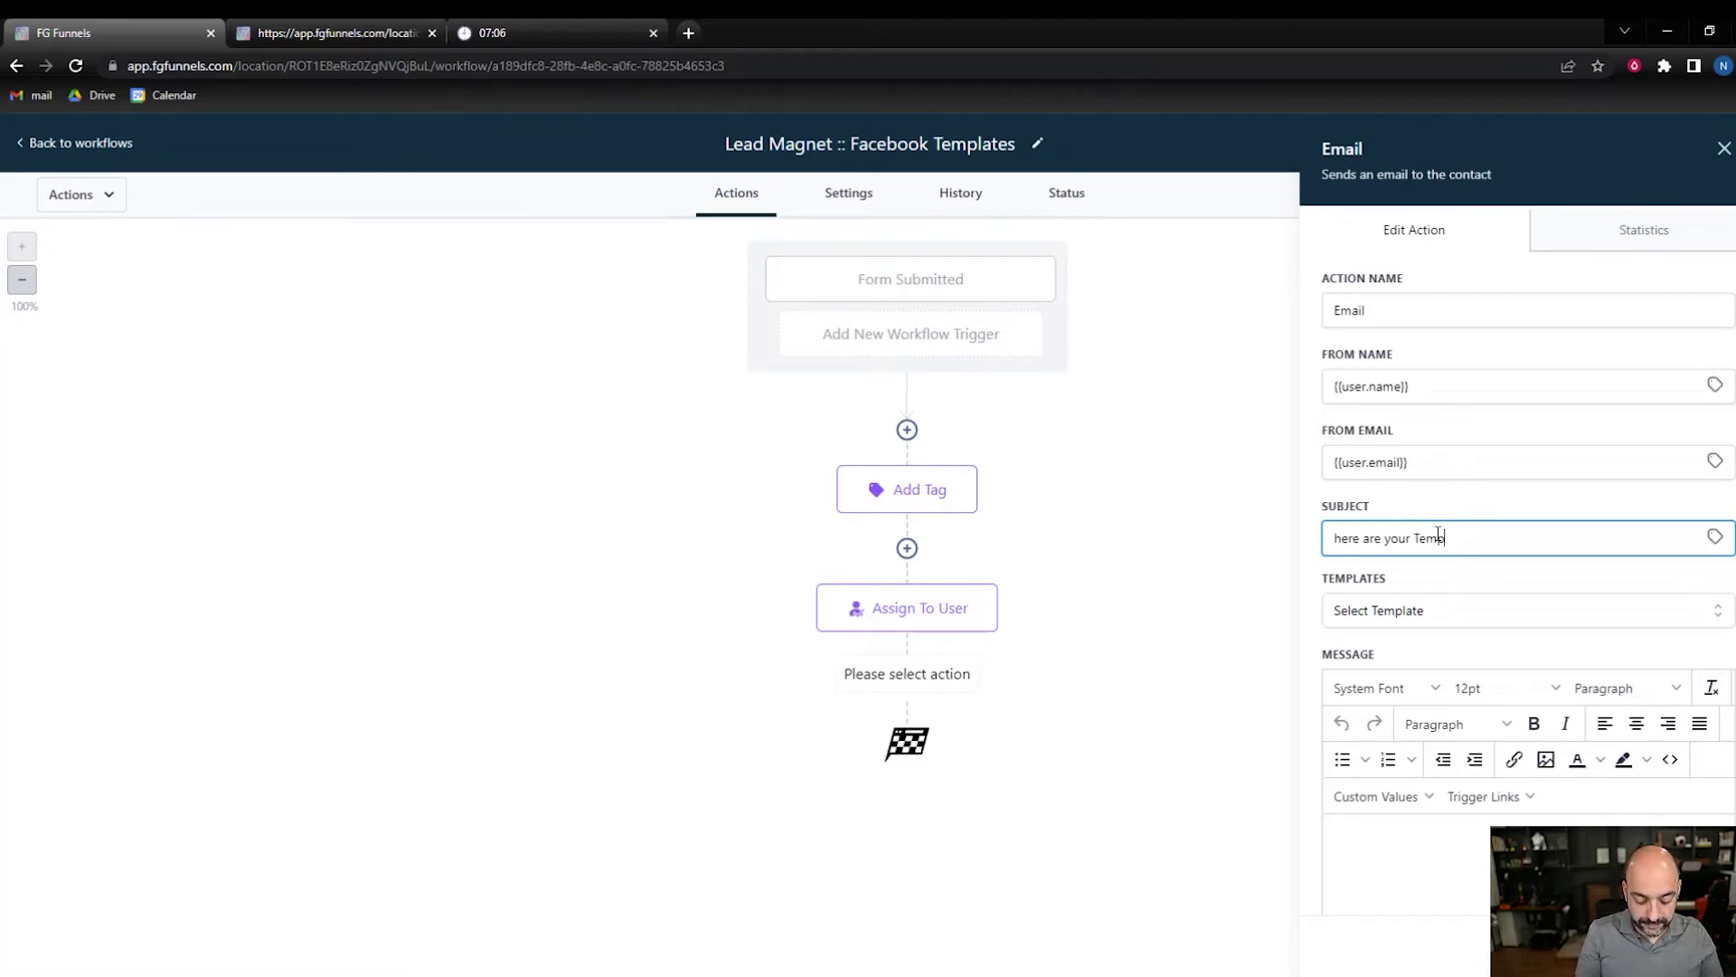
pyautogui.doubleClick(1489, 548)
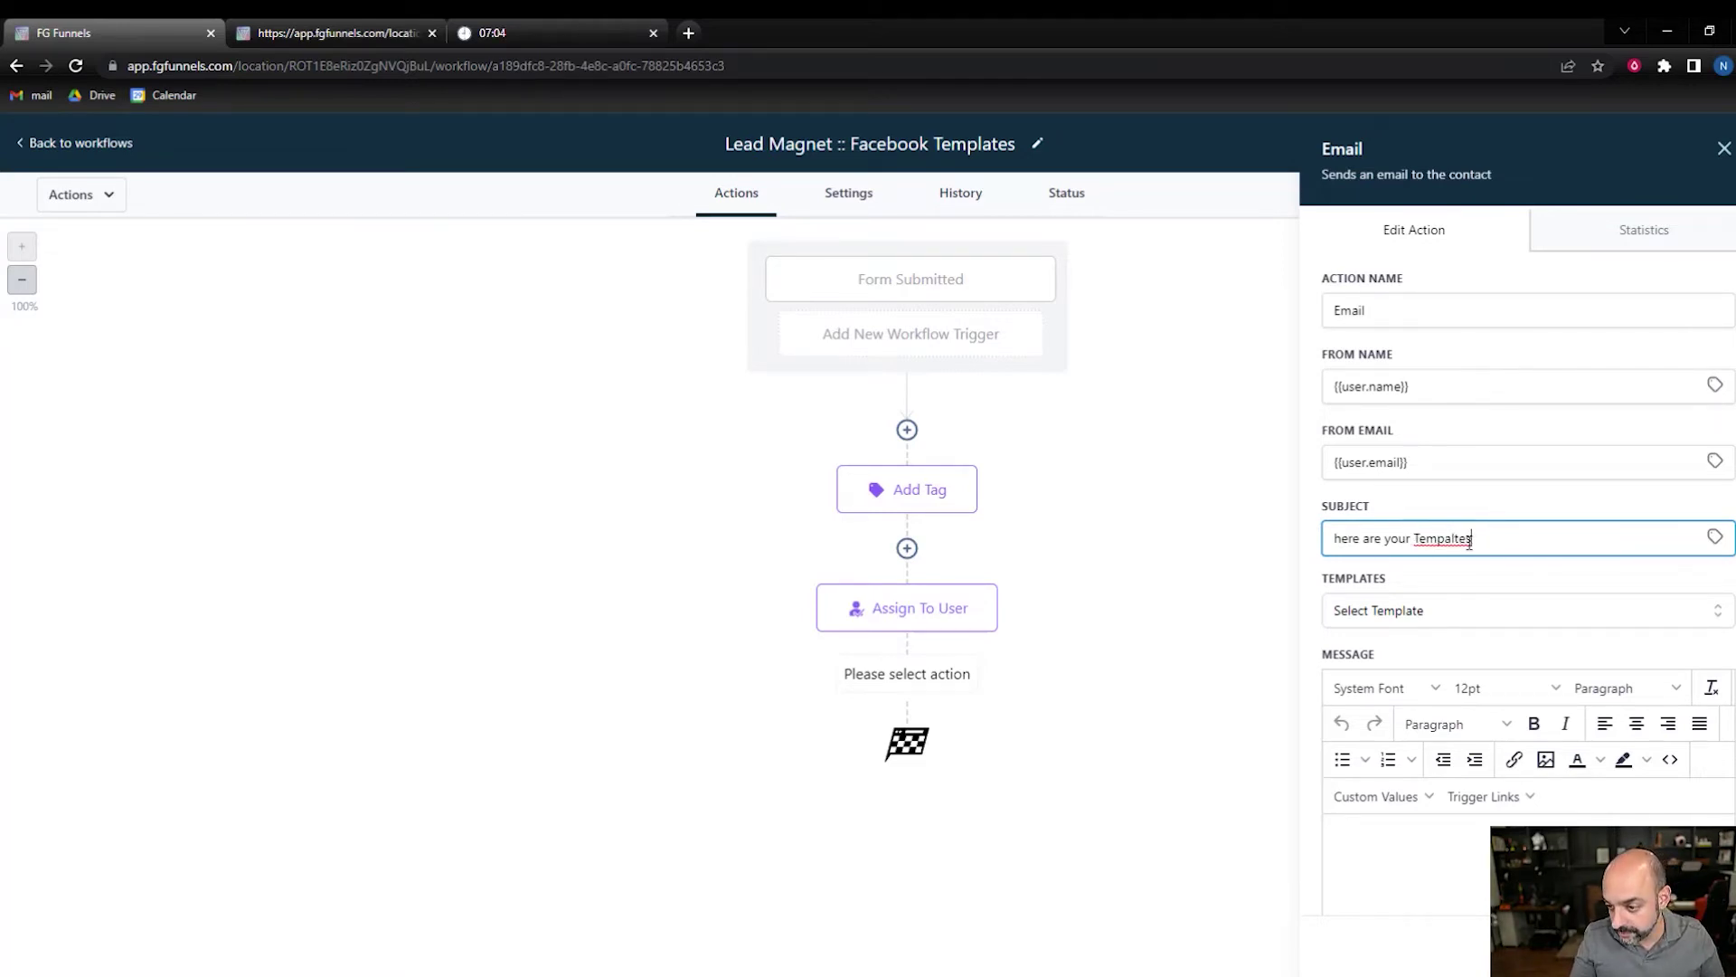
pyautogui.rightClick(1488, 548)
pyautogui.click(1509, 554)
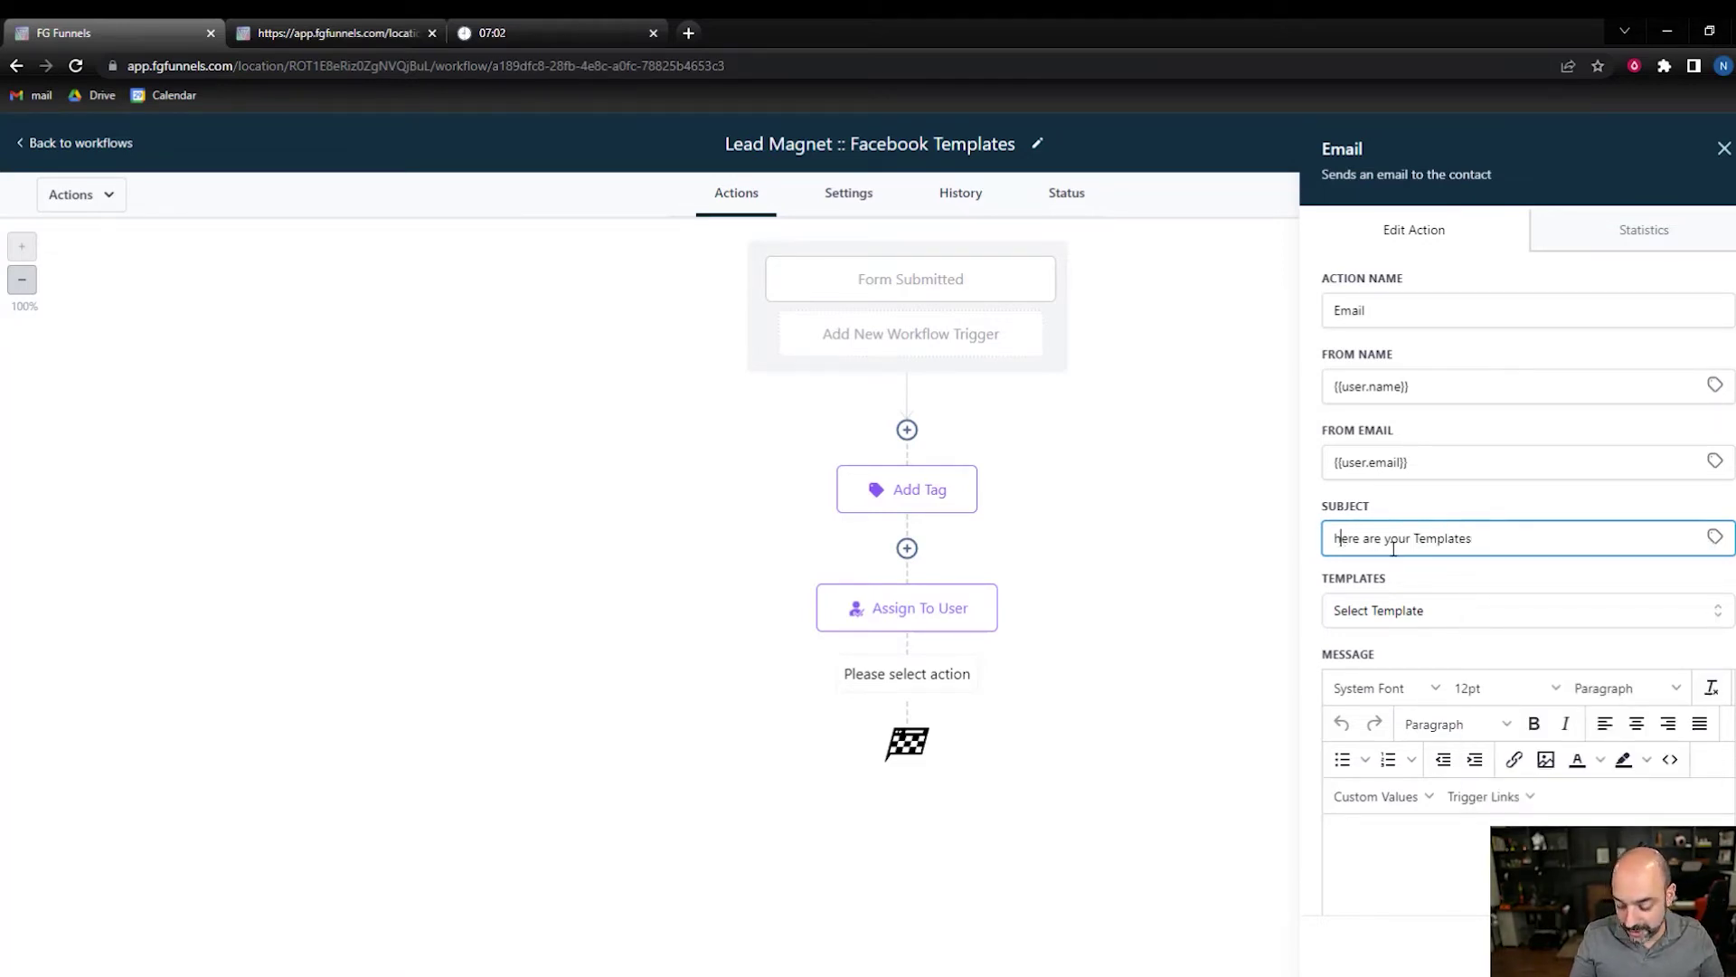
pyautogui.press('BackSpace')
pyautogui.write('H')
pyautogui.click(1414, 537)
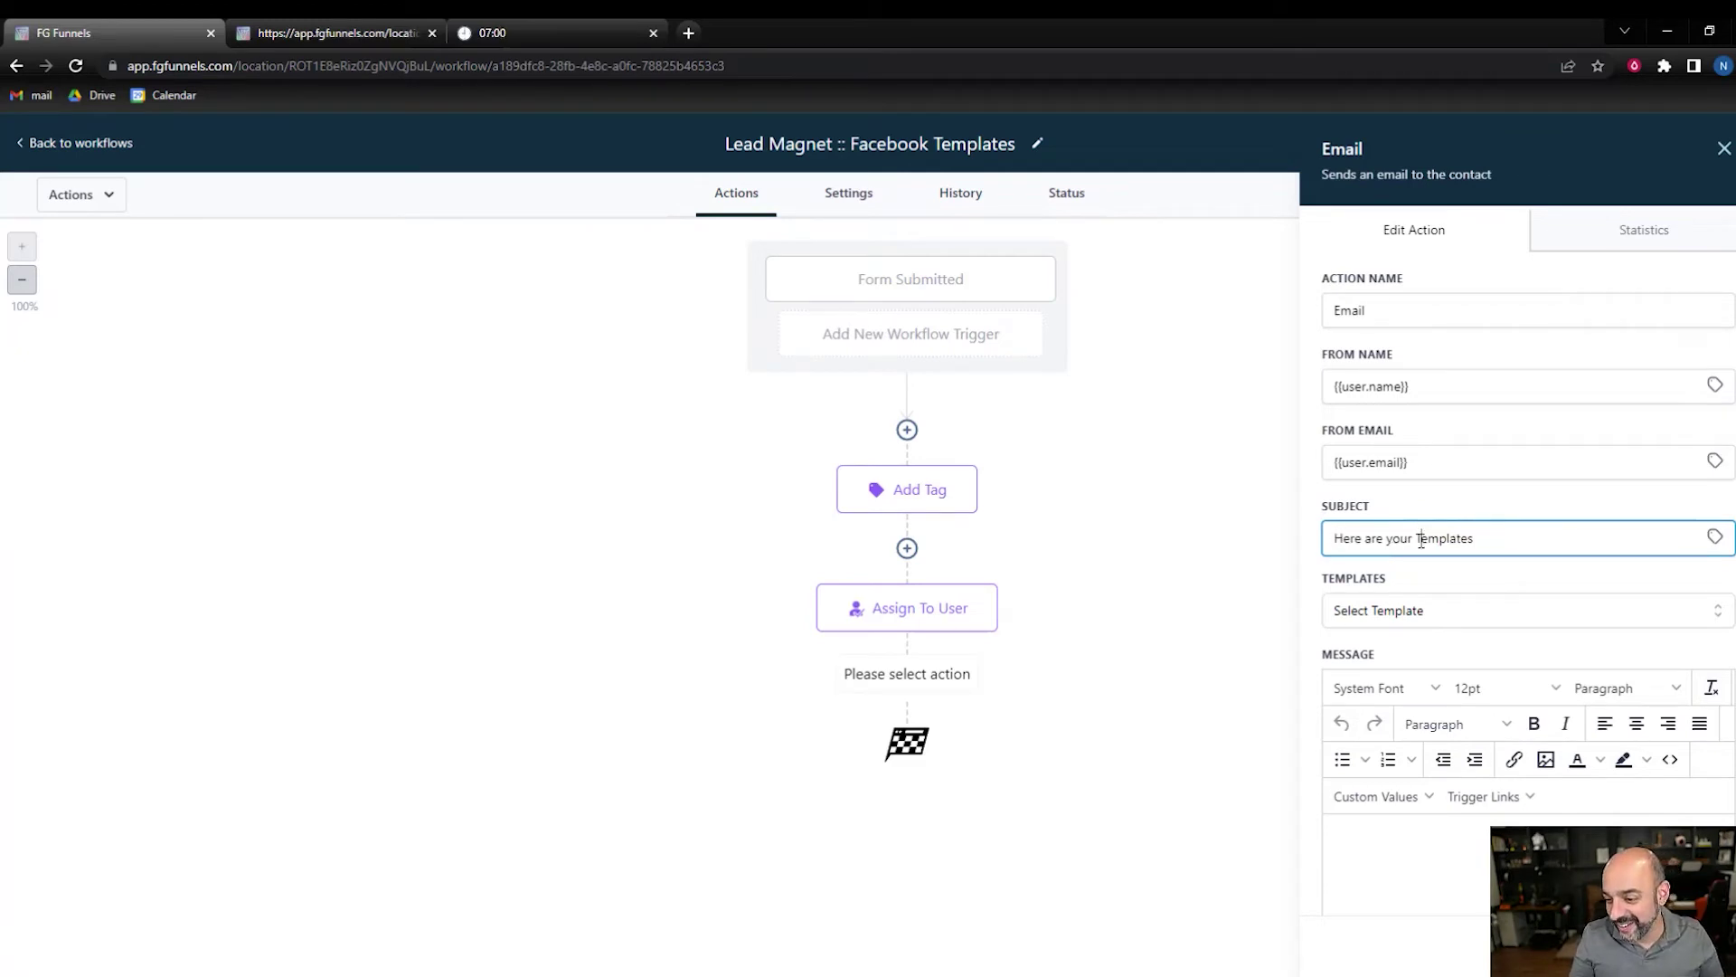
pyautogui.write('FB')
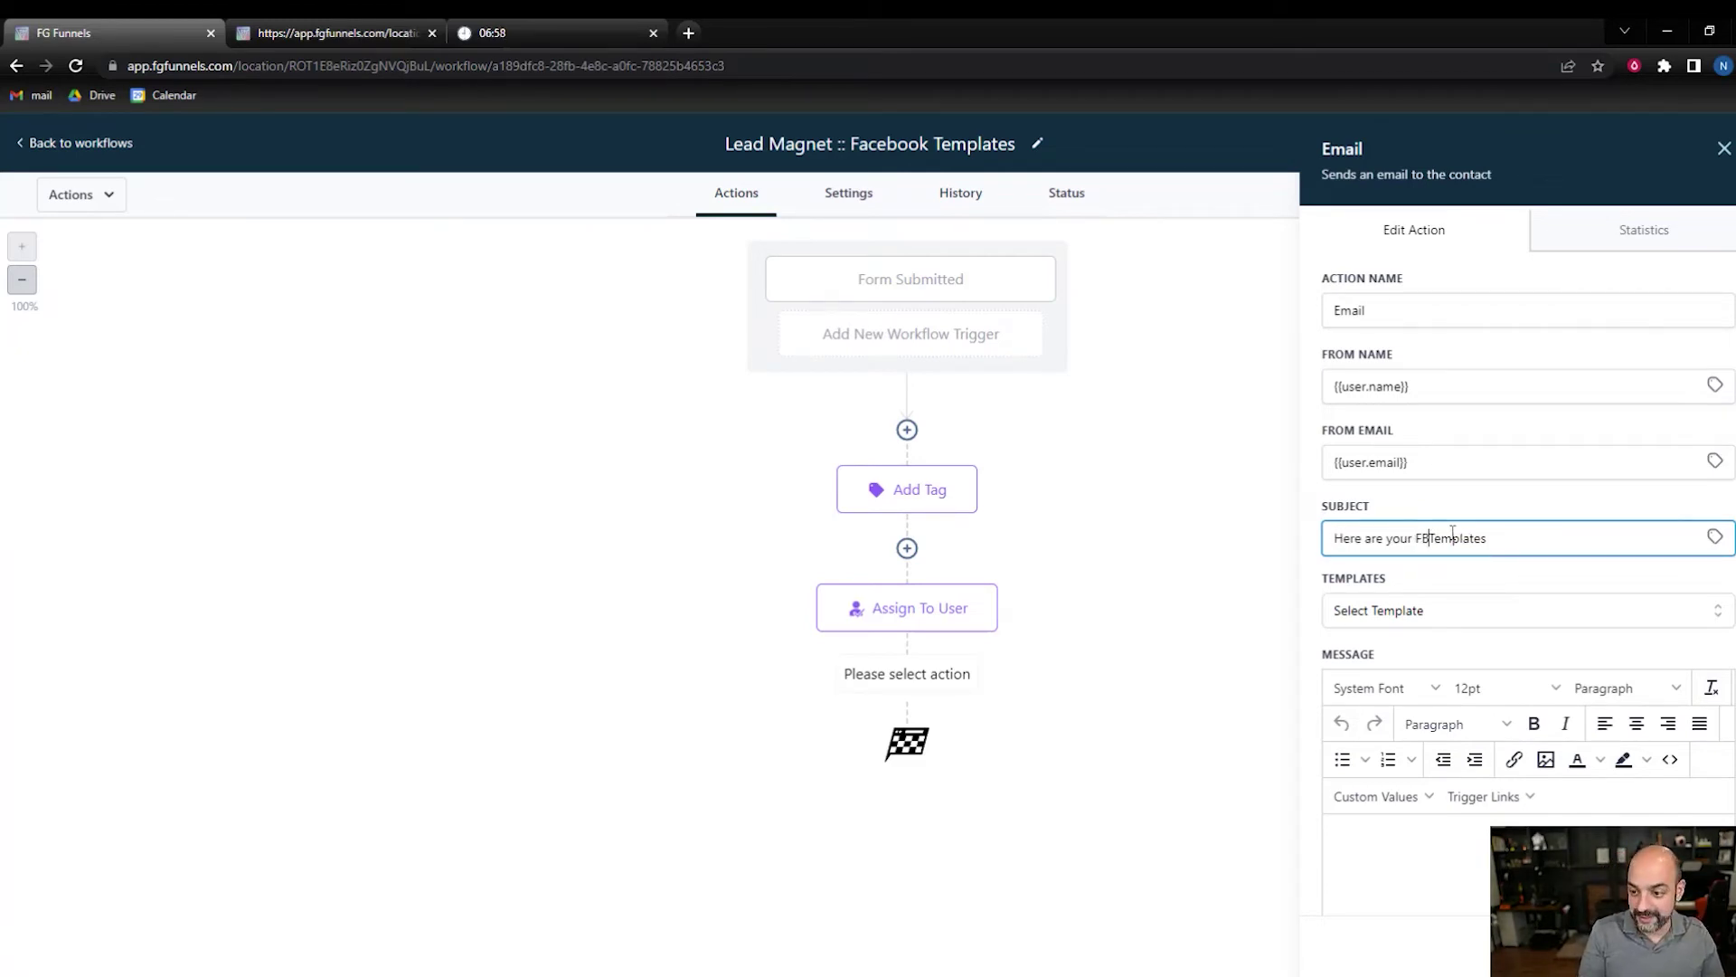
pyautogui.scroll(-3, 1483, 732)
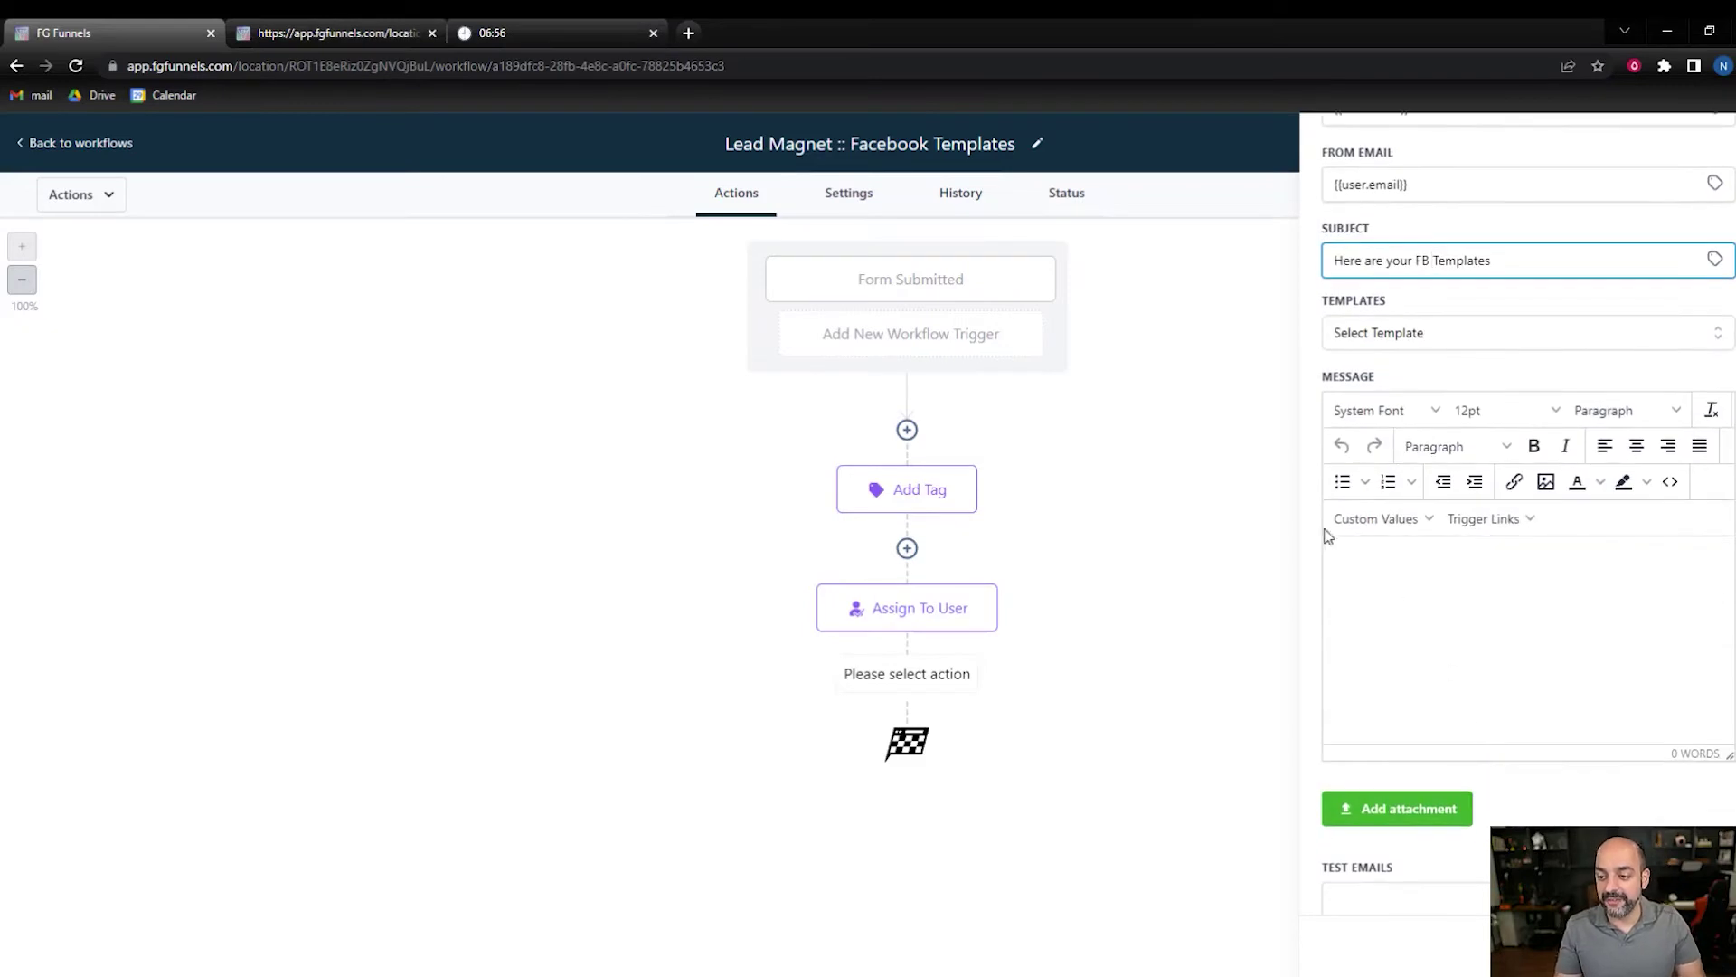
# - Paste the prepared email body into the message editor
pyautogui.click(1375, 520)
pyautogui.moveTo(1390, 568)
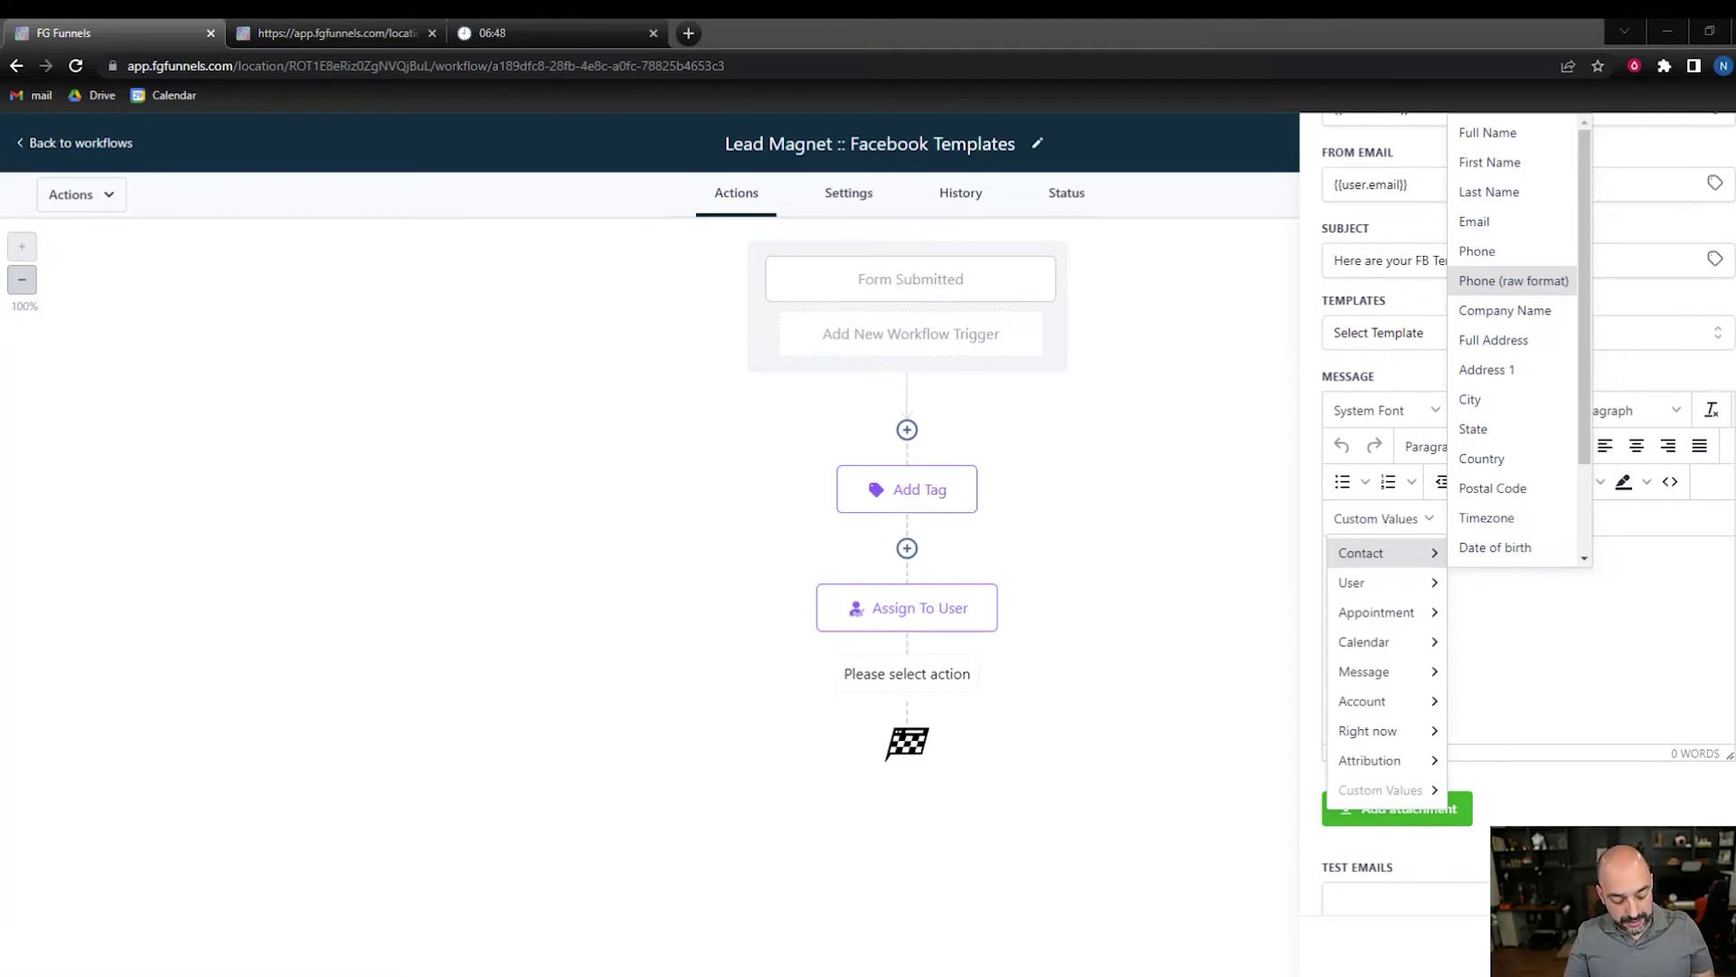
pyautogui.click(1505, 588)
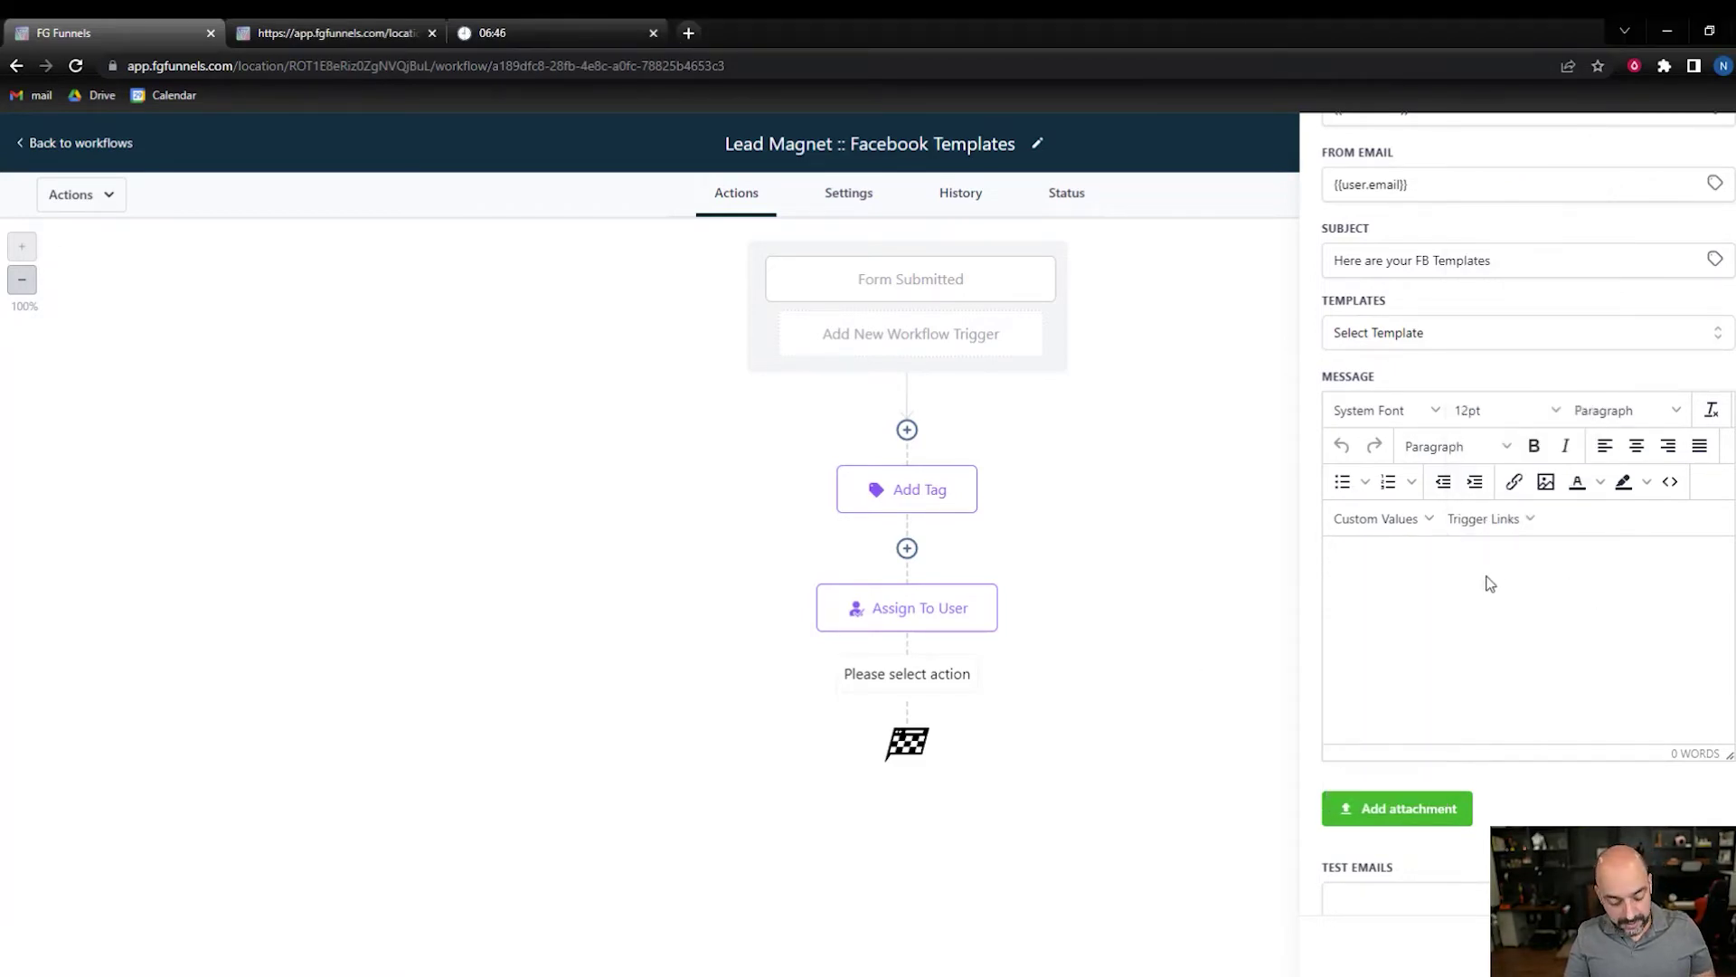
pyautogui.write("Hi {{contact.first_name}},  It's here! Thanks for requesting access to the handy dandy [Scaling Your Business Guide.  Your time sensitive download link: Grab Your Guide Here.  I'd love to hear how well it works for you! Tag me on social or reply back to let me know.  {{user.email_signature}}")
# - Replace the old guide name in the message with 'FB Ad Templates'
pyautogui.scroll(1, 1490, 653)
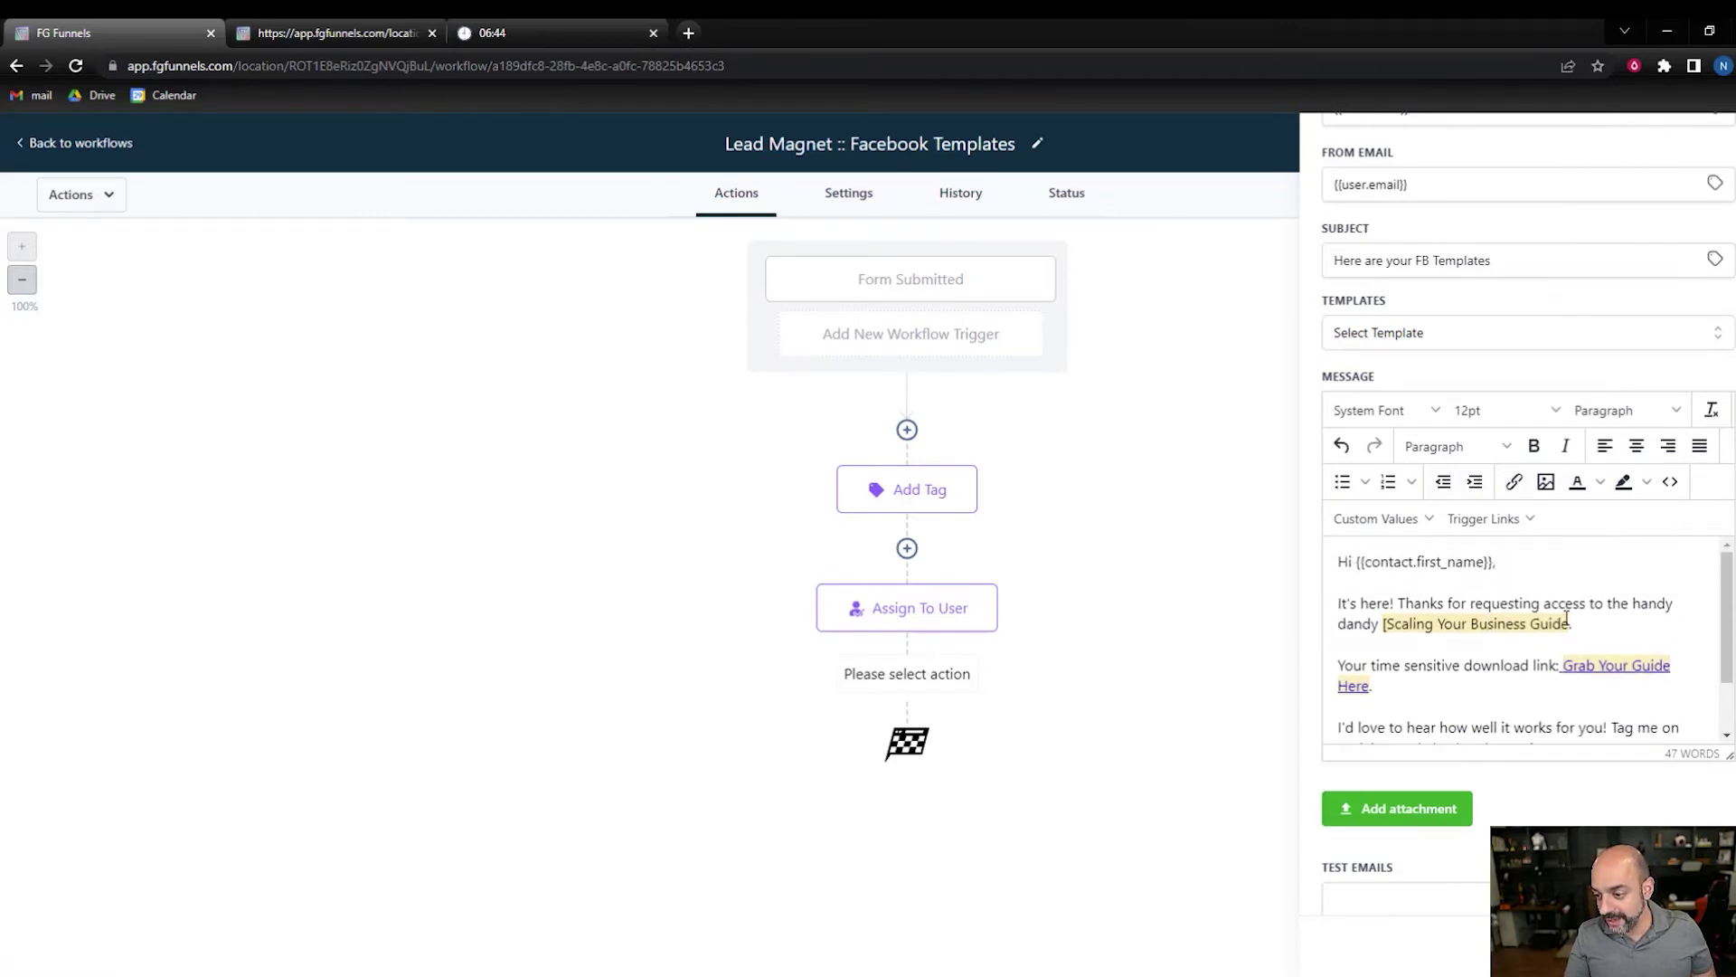
pyautogui.moveTo(1566, 618); pyautogui.dragTo(1383, 629)
pyautogui.press('BackSpace')
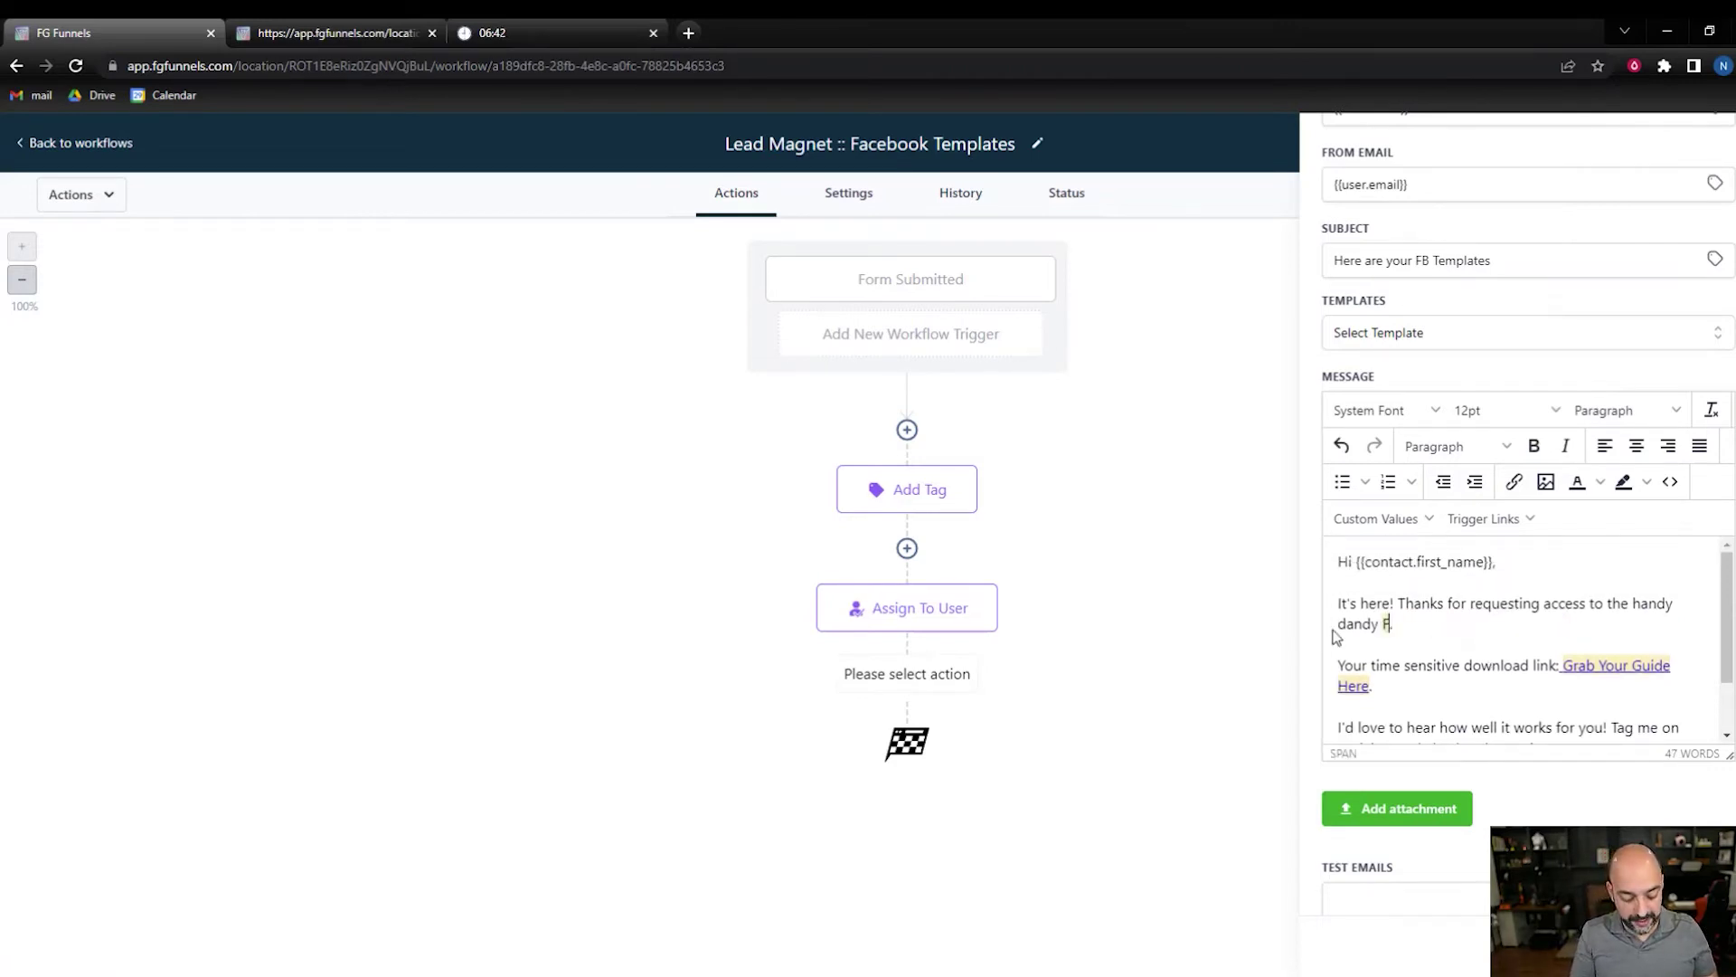
pyautogui.write('FB Adf')
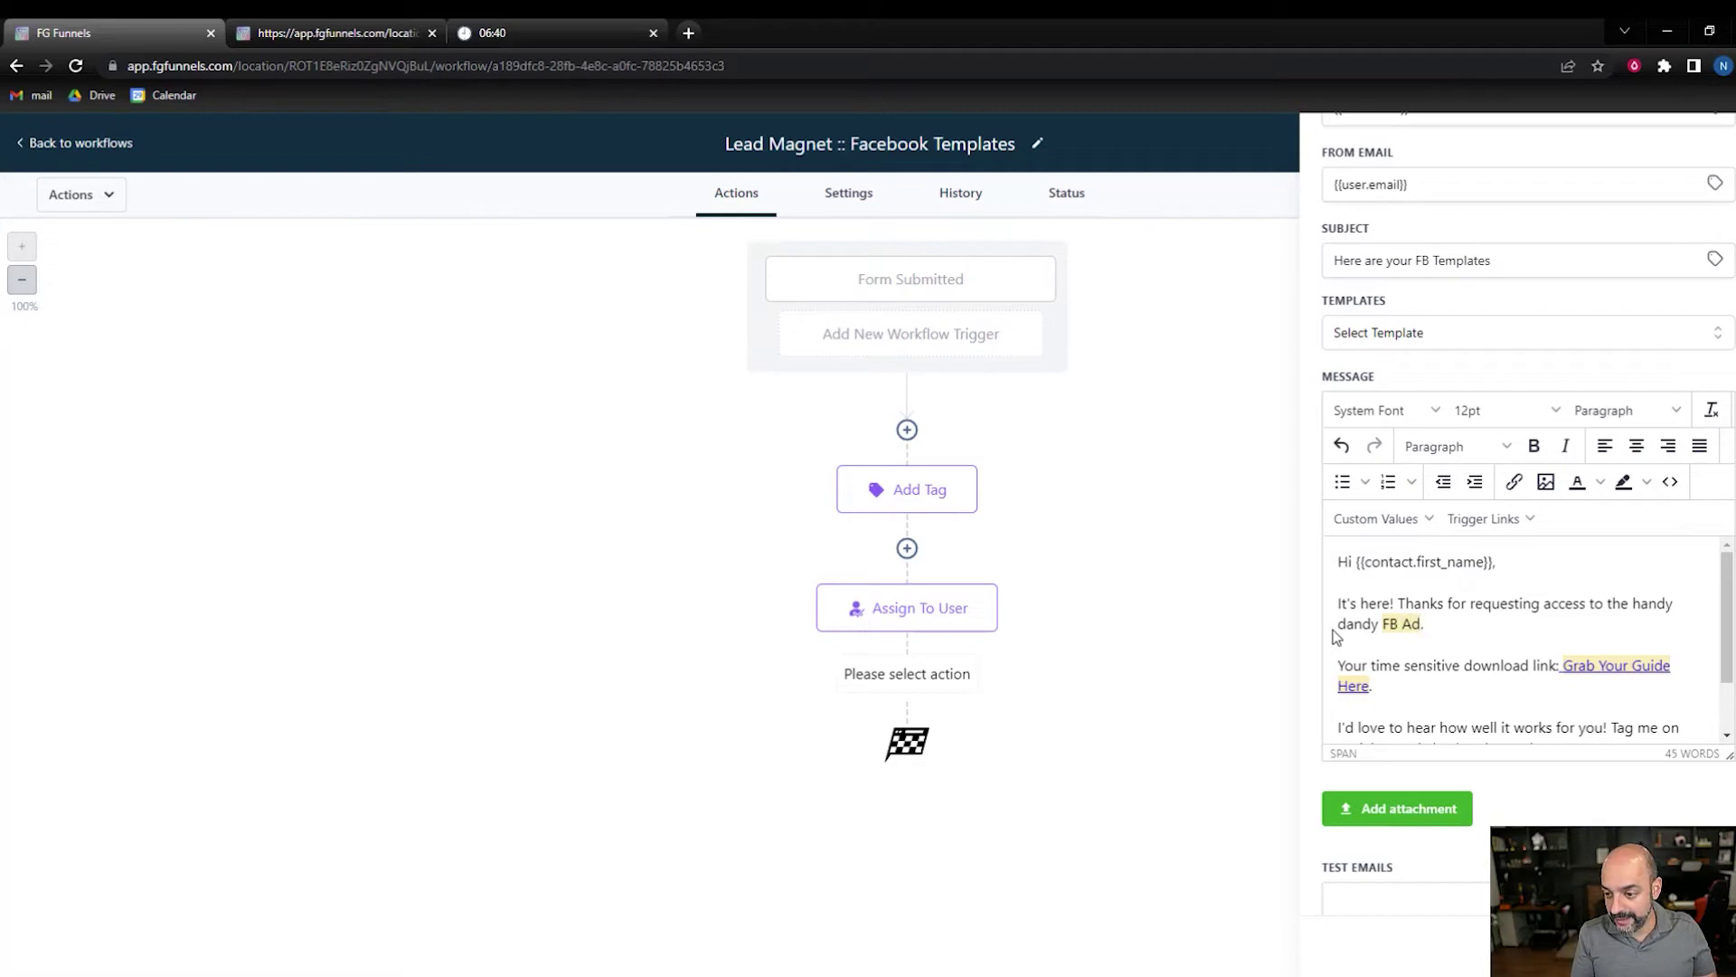
pyautogui.write(' Tempaltes')
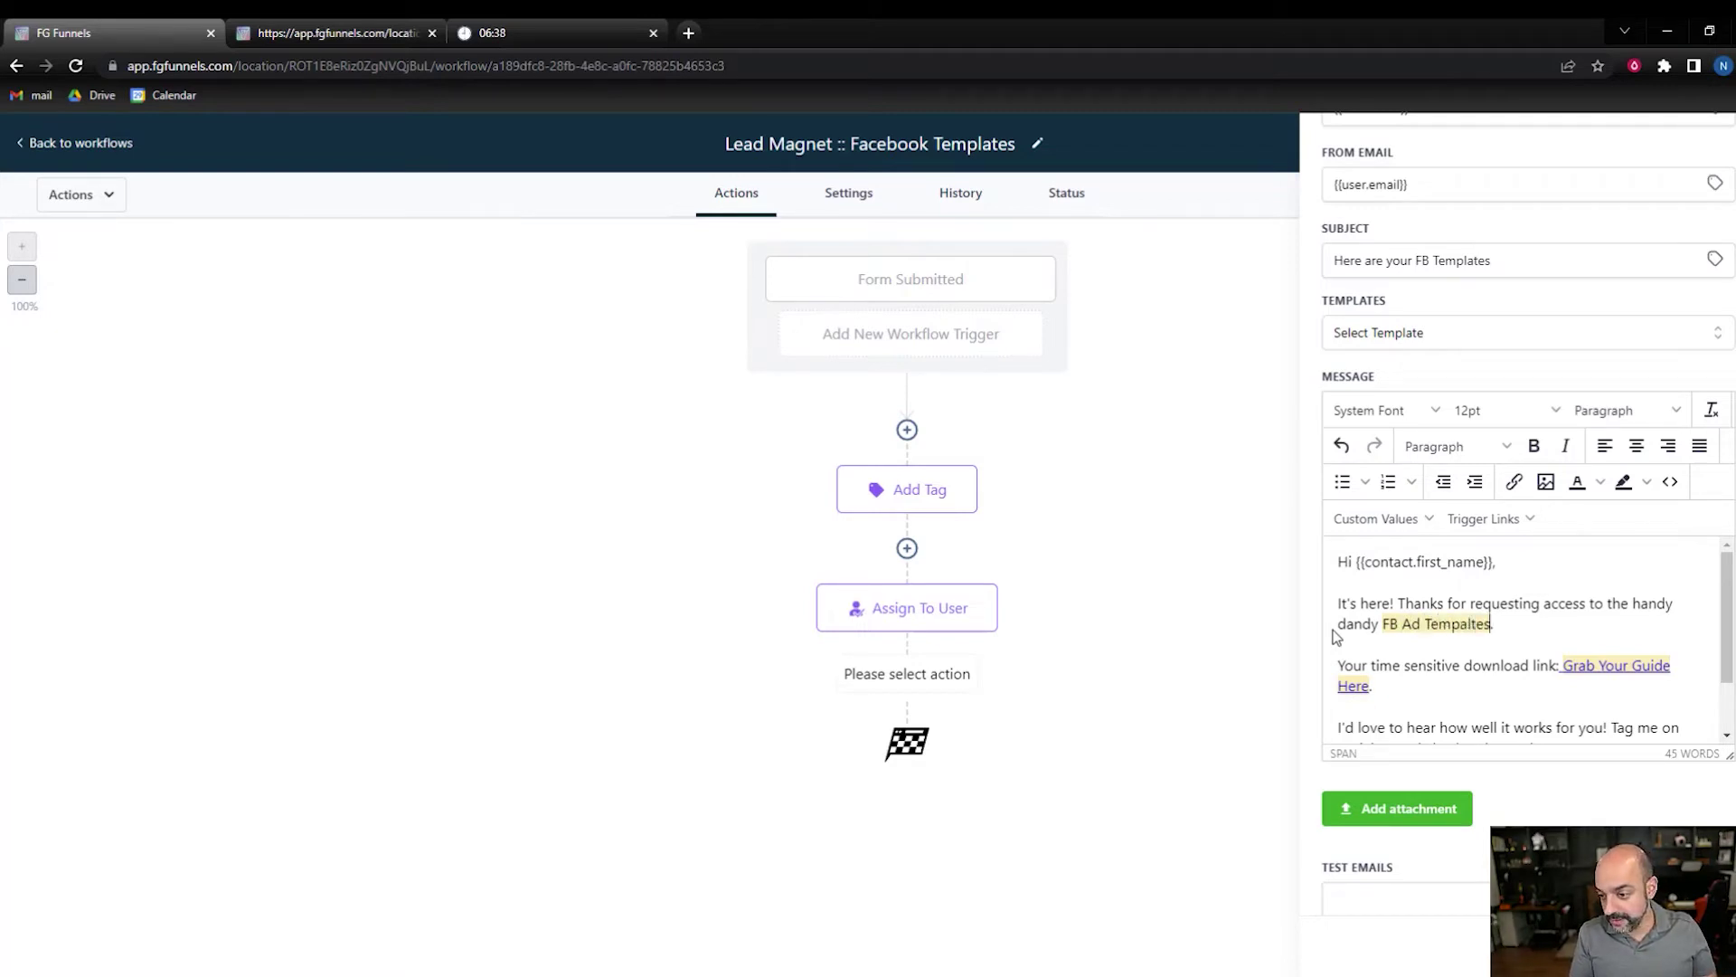
pyautogui.press('BackSpace')
pyautogui.press('BackSpace')
pyautogui.press('BackSpace')
pyautogui.write('tes')
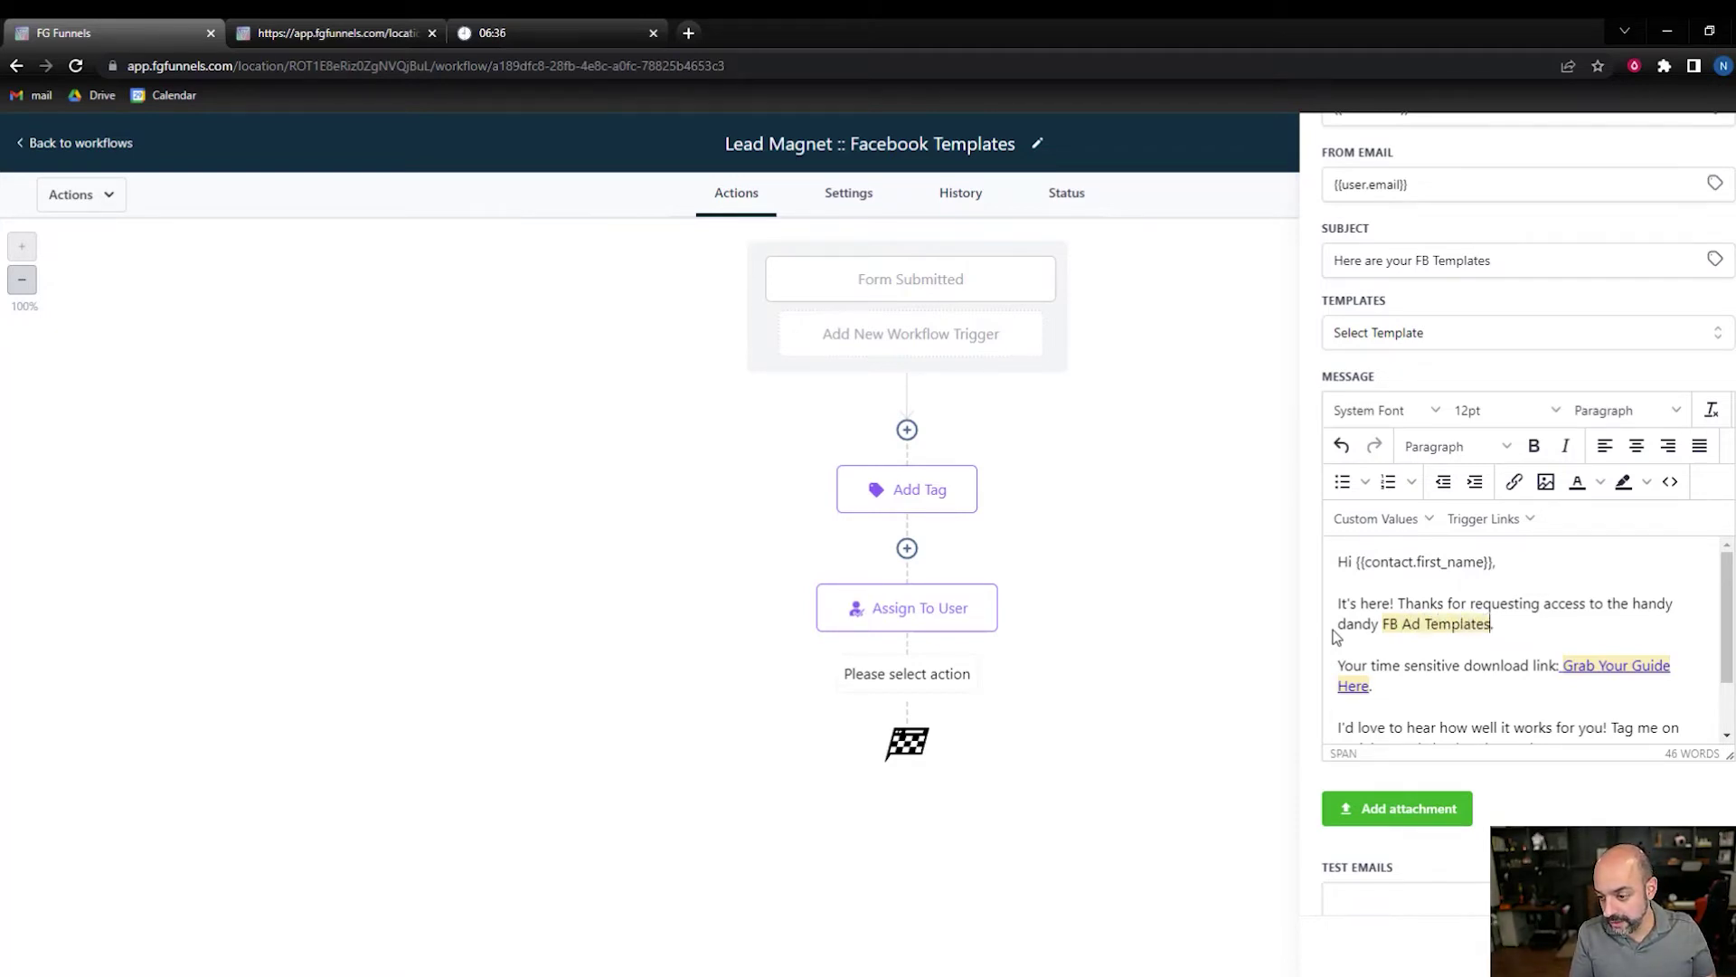
# - Select the 'Grab Your Guide Here' download link text for editing
pyautogui.click(1366, 687)
pyautogui.moveTo(1370, 685); pyautogui.dragTo(1568, 663)
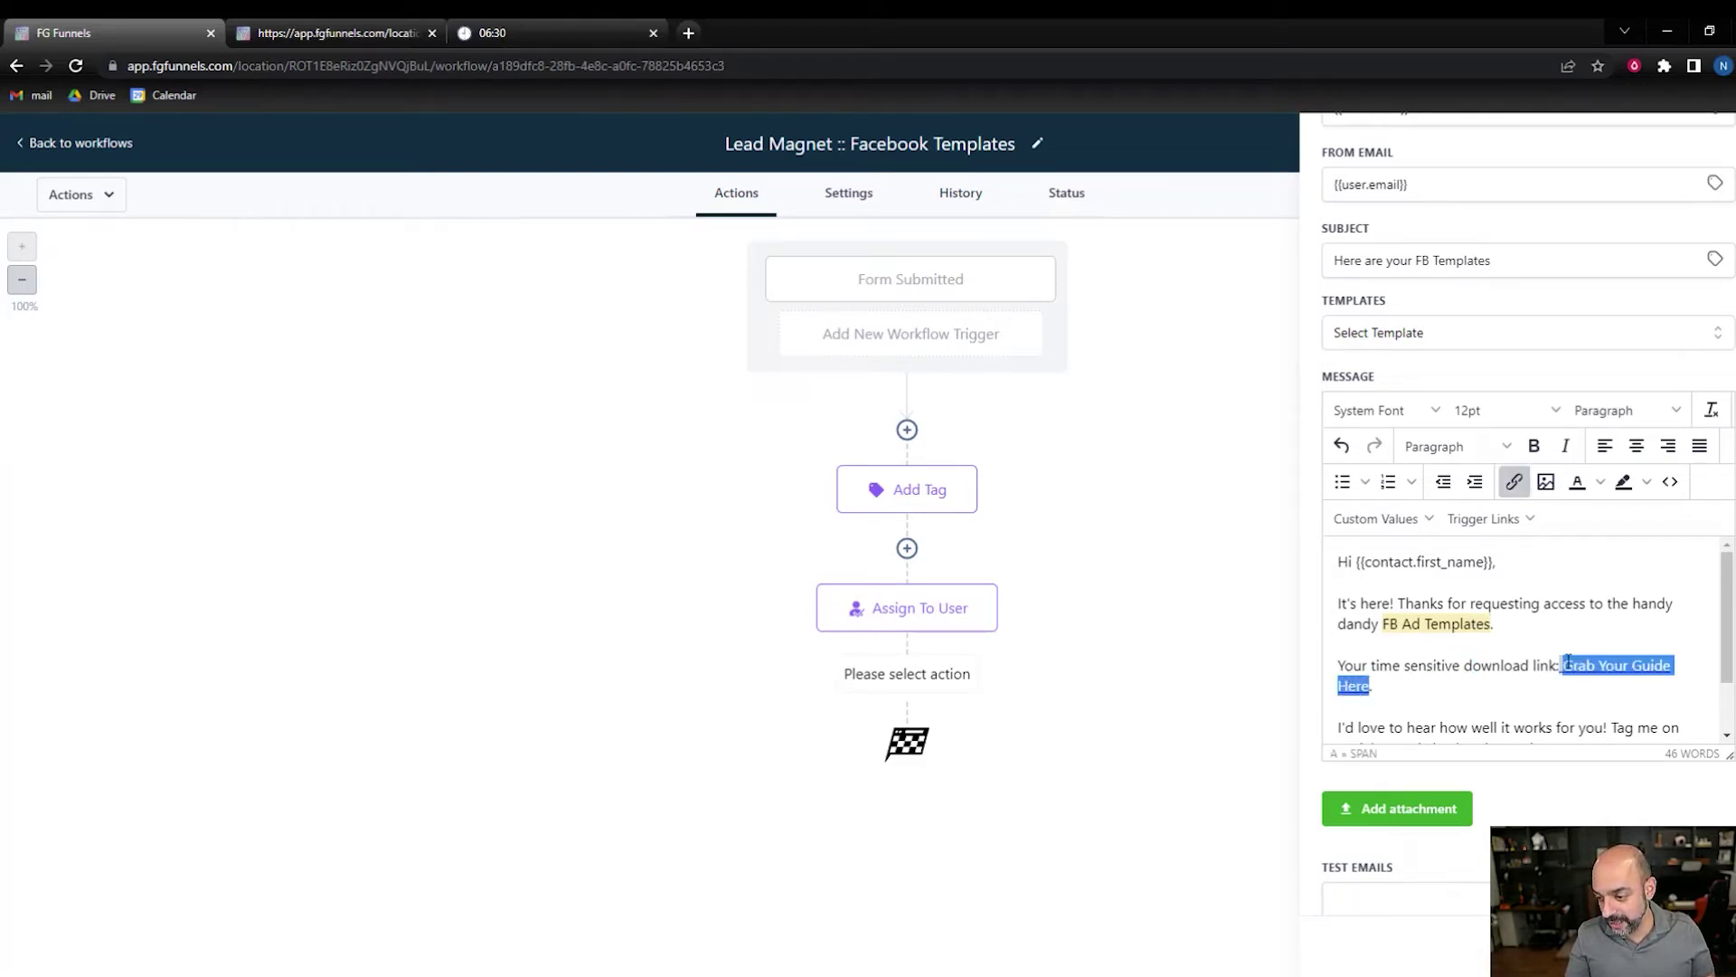
pyautogui.click(1513, 481)
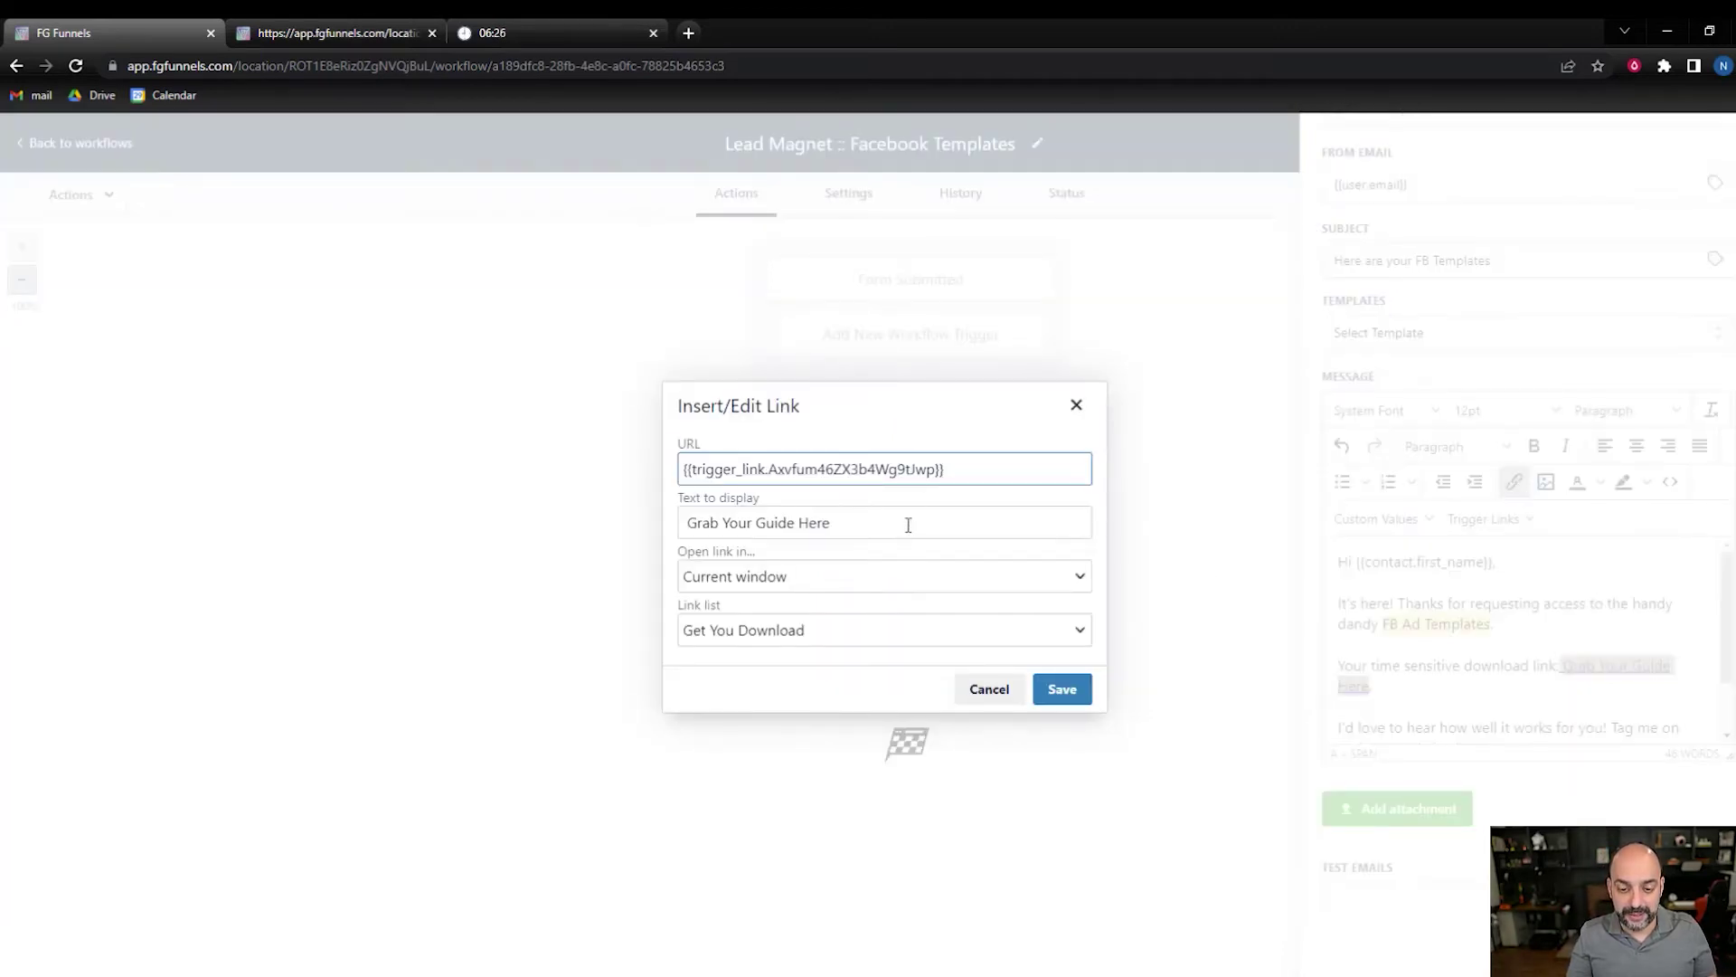
# - Replace the old trigger link URL with the Google Drive file link
pyautogui.moveTo(961, 470); pyautogui.dragTo(581, 503)
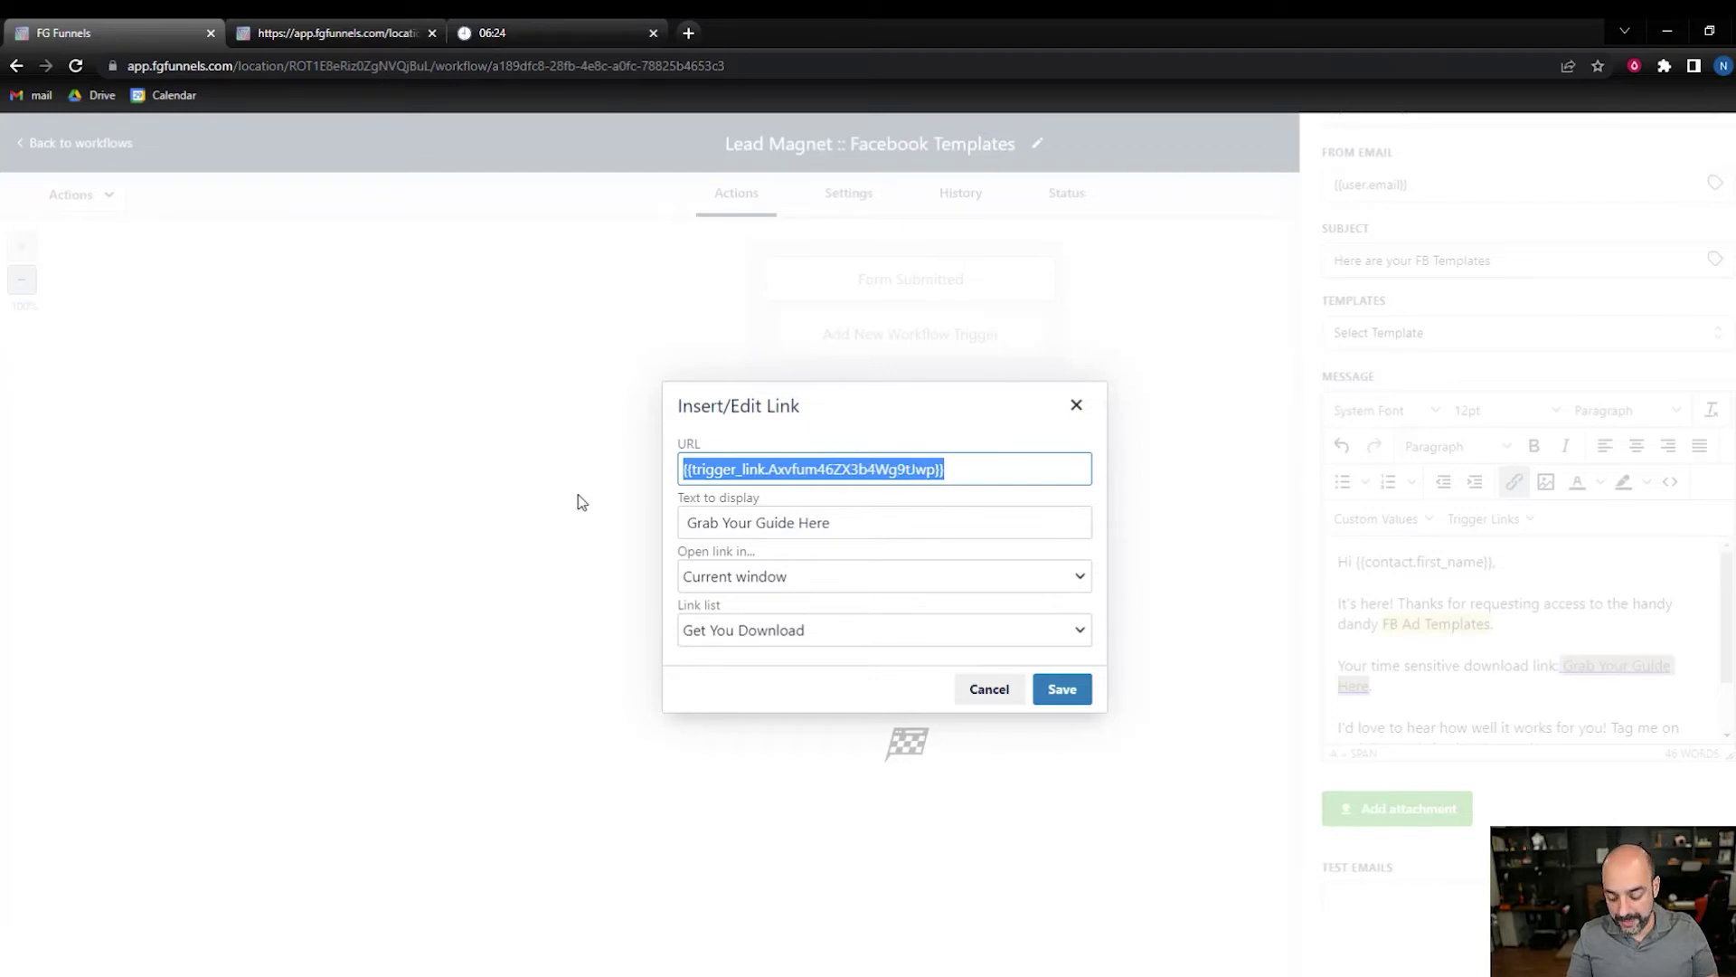
pyautogui.press('BackSpace')
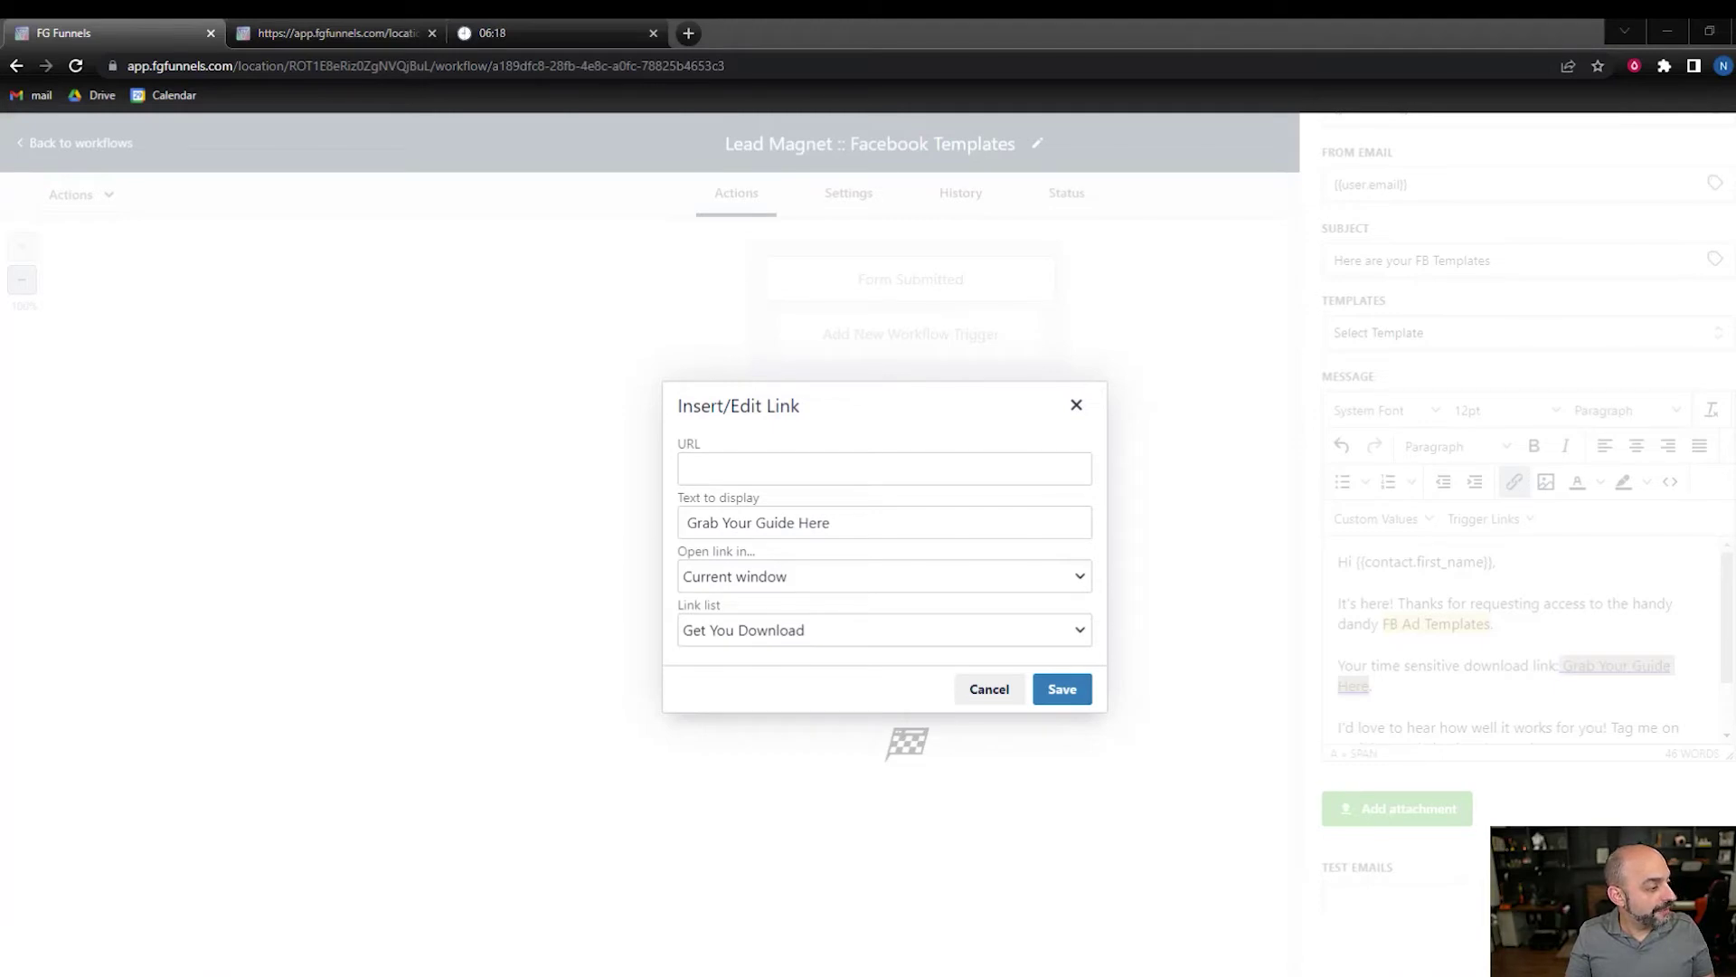
pyautogui.click(735, 463)
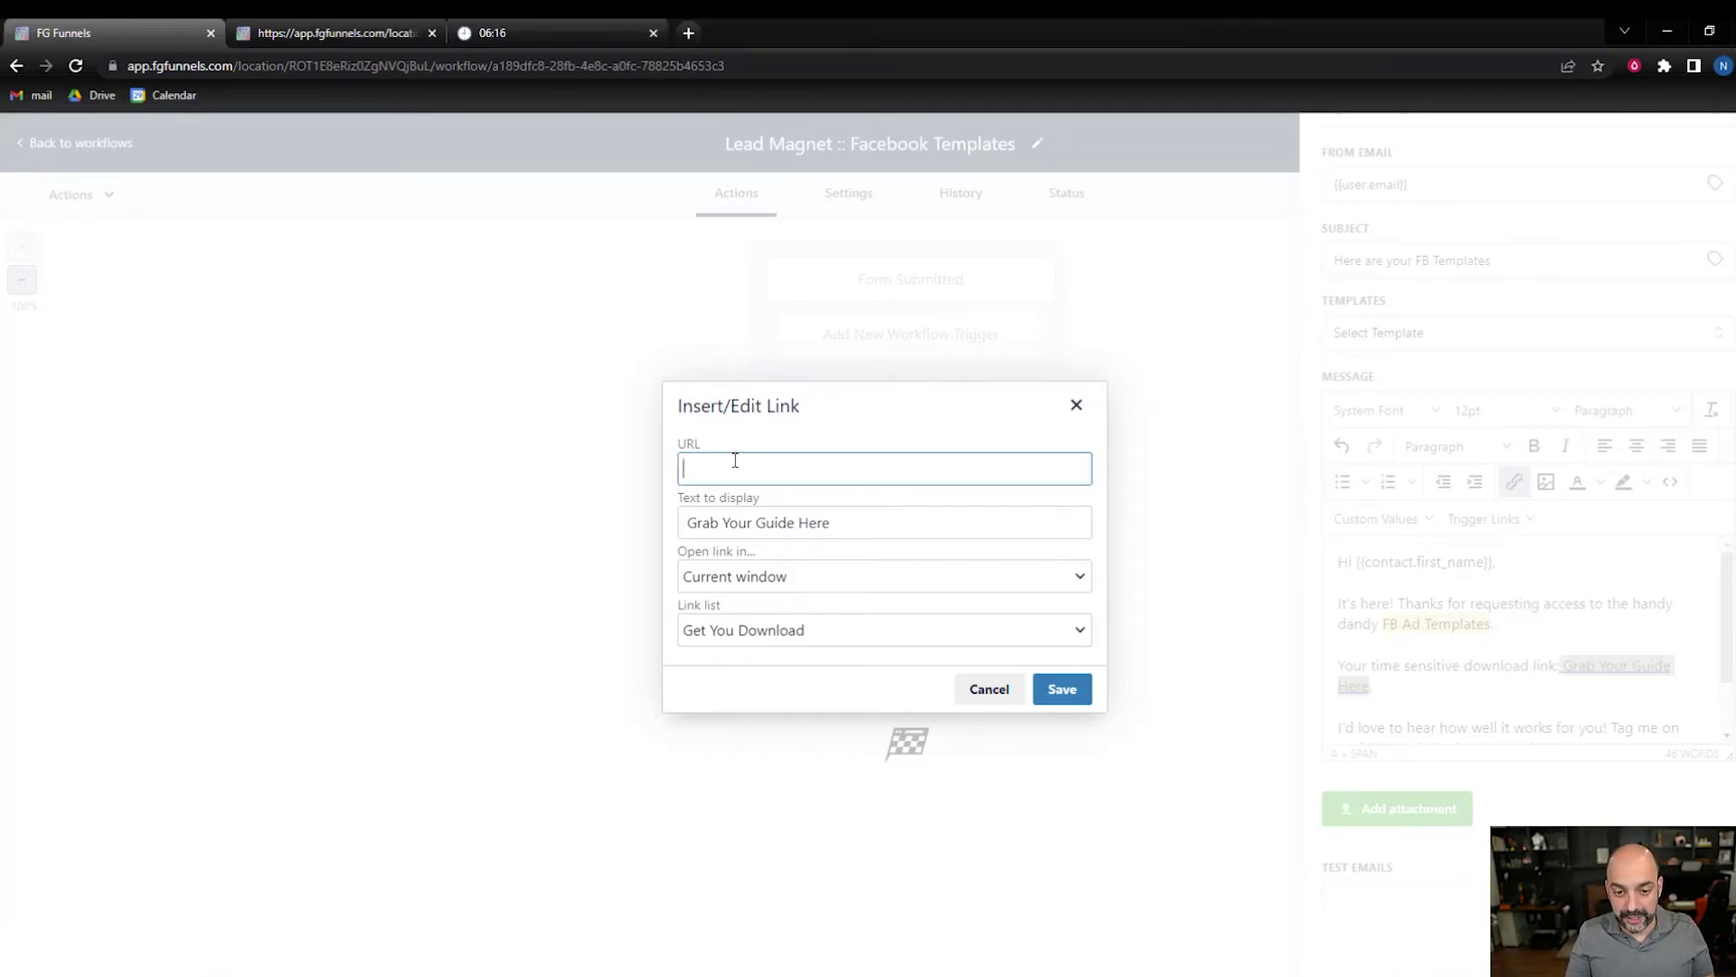
pyautogui.hotkey('ctrl', 'v')
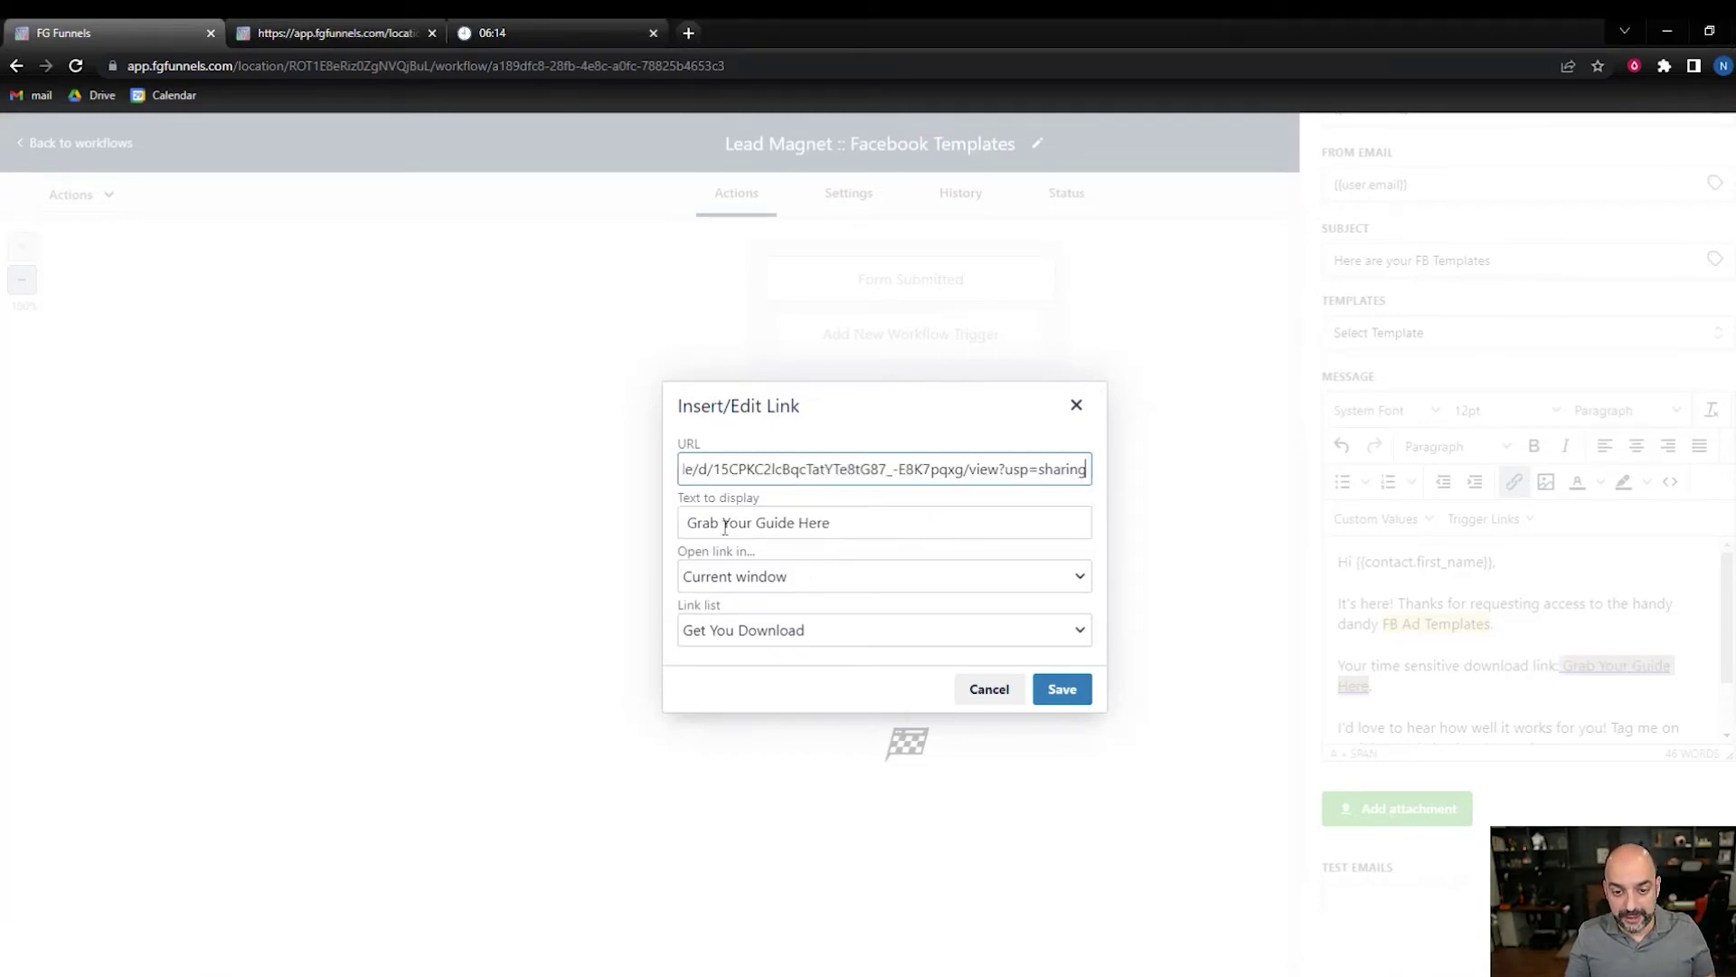
# - Change the link's display text from 'Grab Your Guide Here' to the templates wording
pyautogui.click(853, 526)
pyautogui.moveTo(853, 526); pyautogui.dragTo(623, 531)
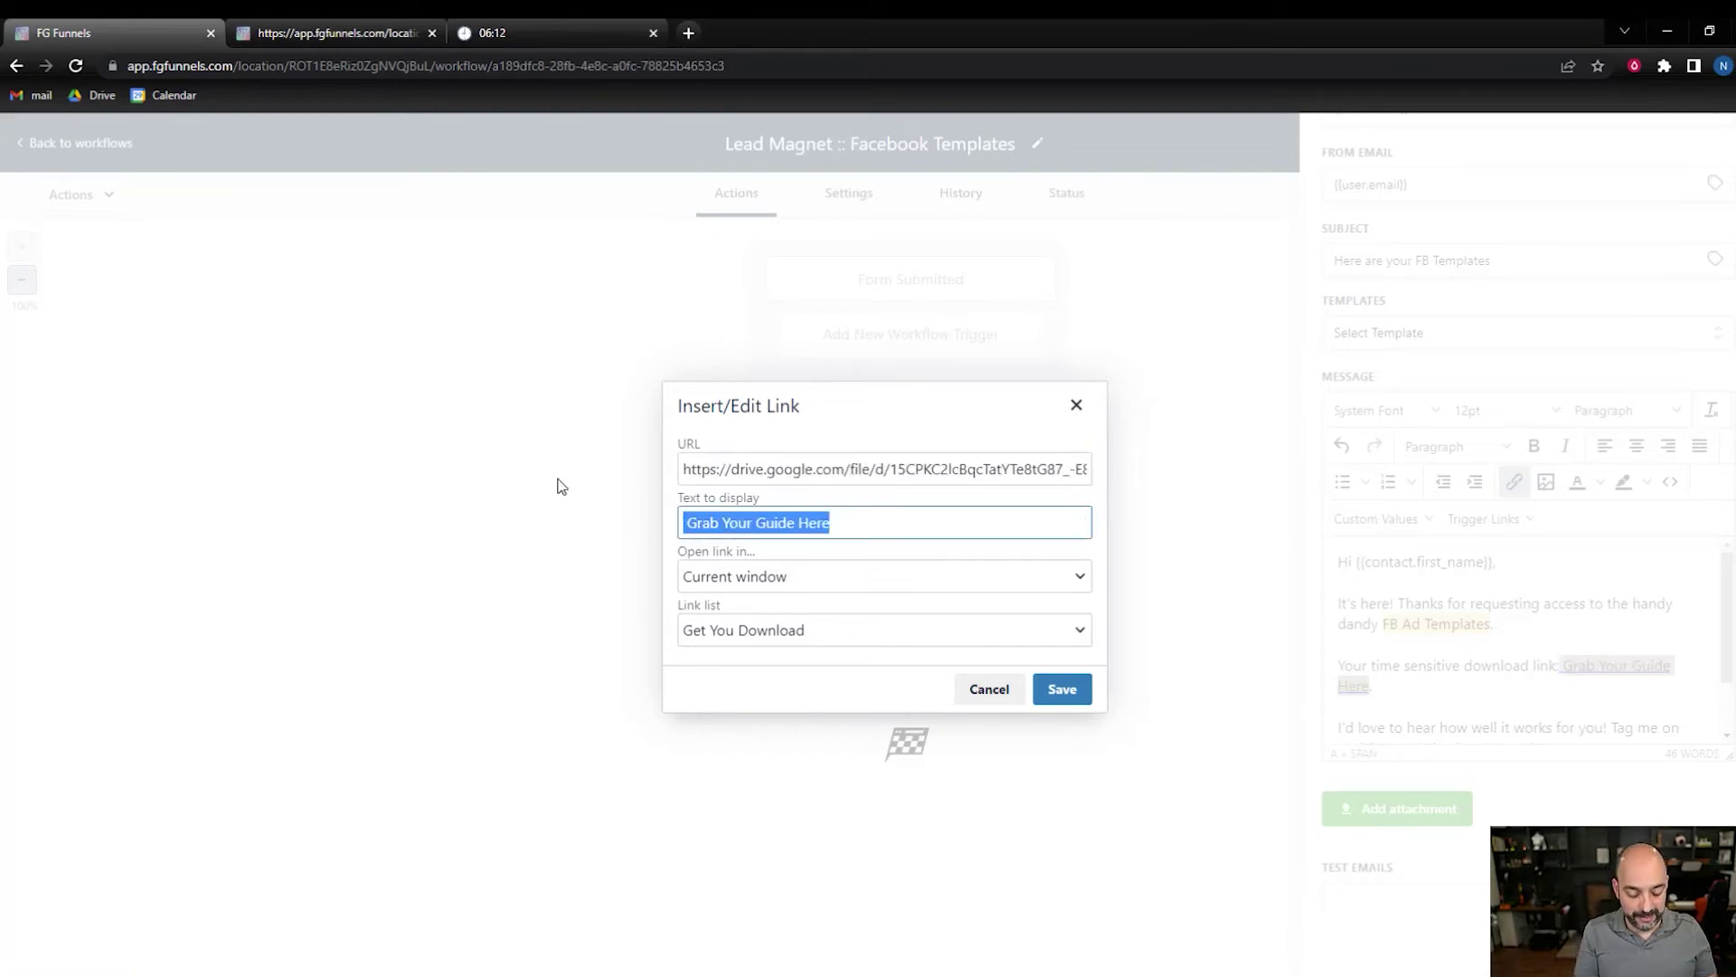
pyautogui.write('FB Ads')
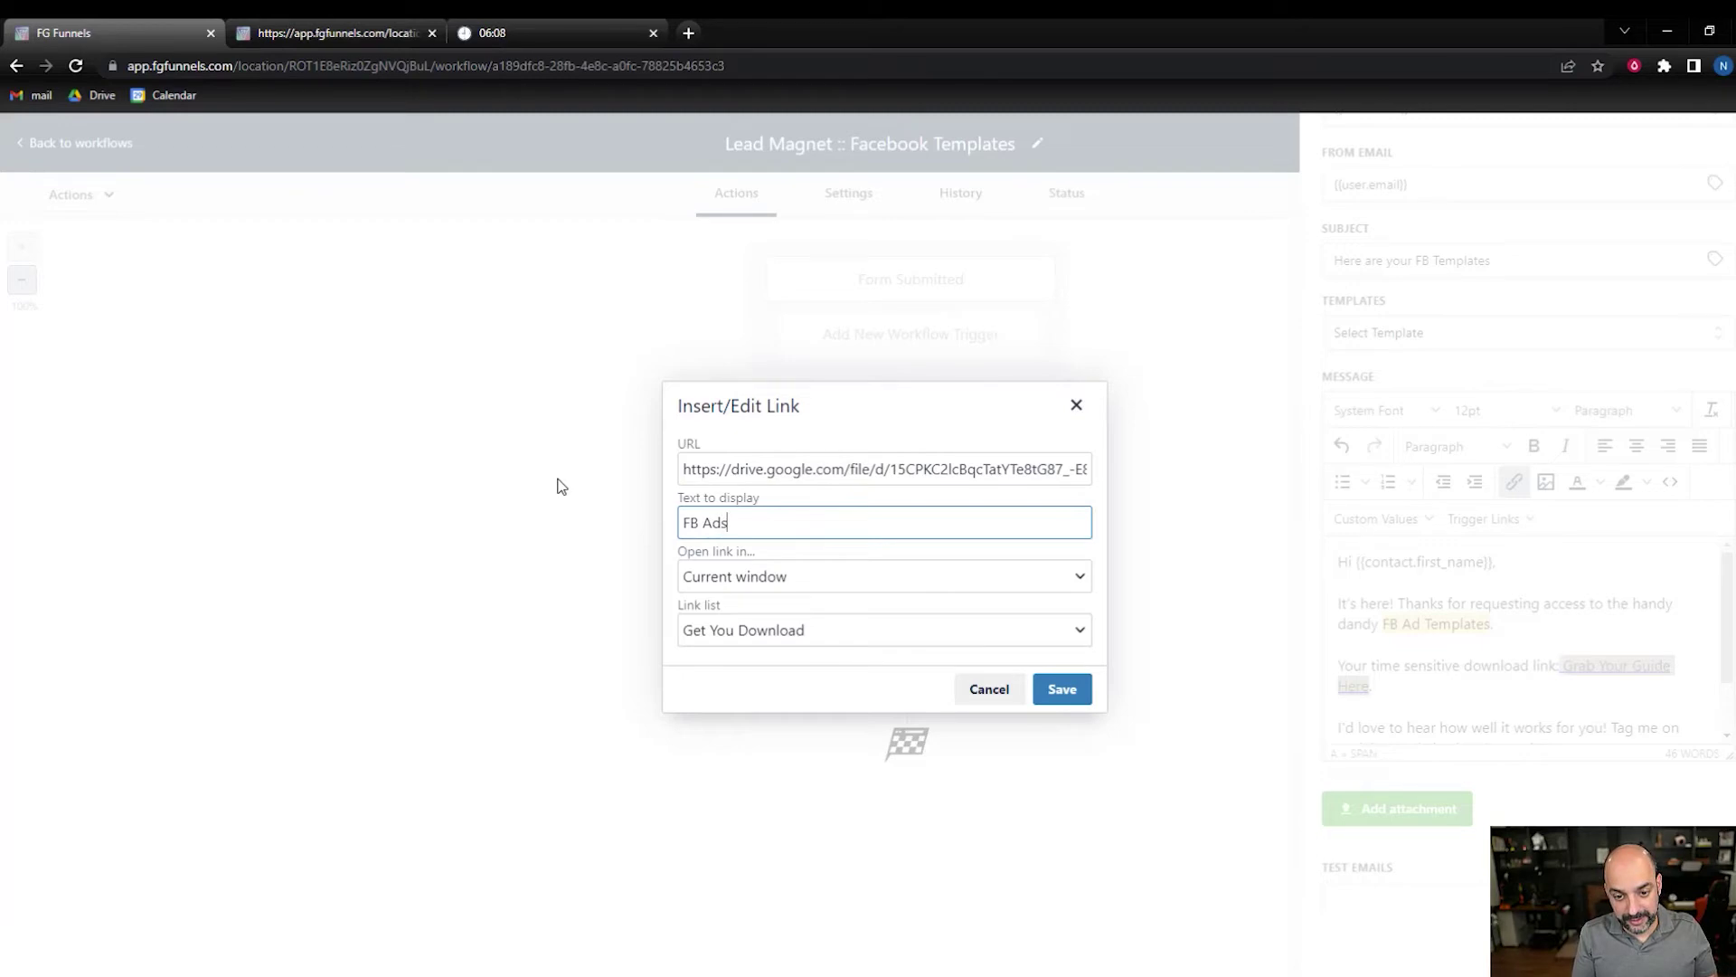
pyautogui.write(' TRem')
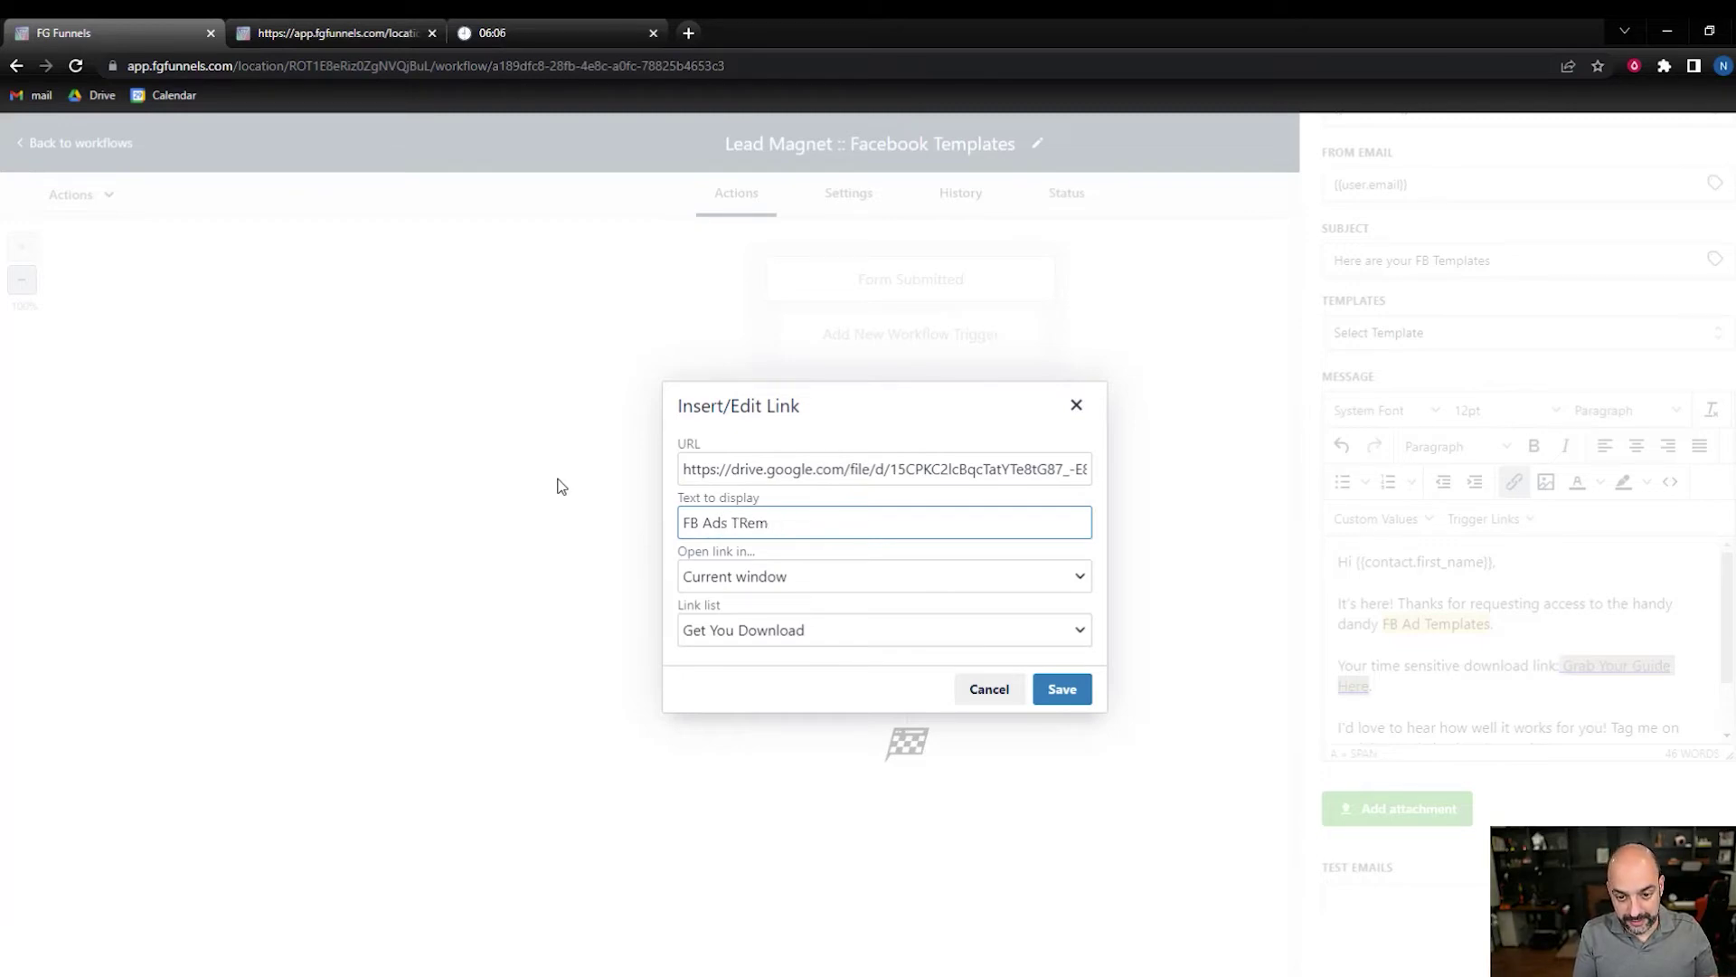
pyautogui.press('BackSpace')
pyautogui.press('BackSpace')
pyautogui.press('BackSpace')
pyautogui.press('BackSpace')
pyautogui.press('BackSpace')
pyautogui.press('BackSpace')
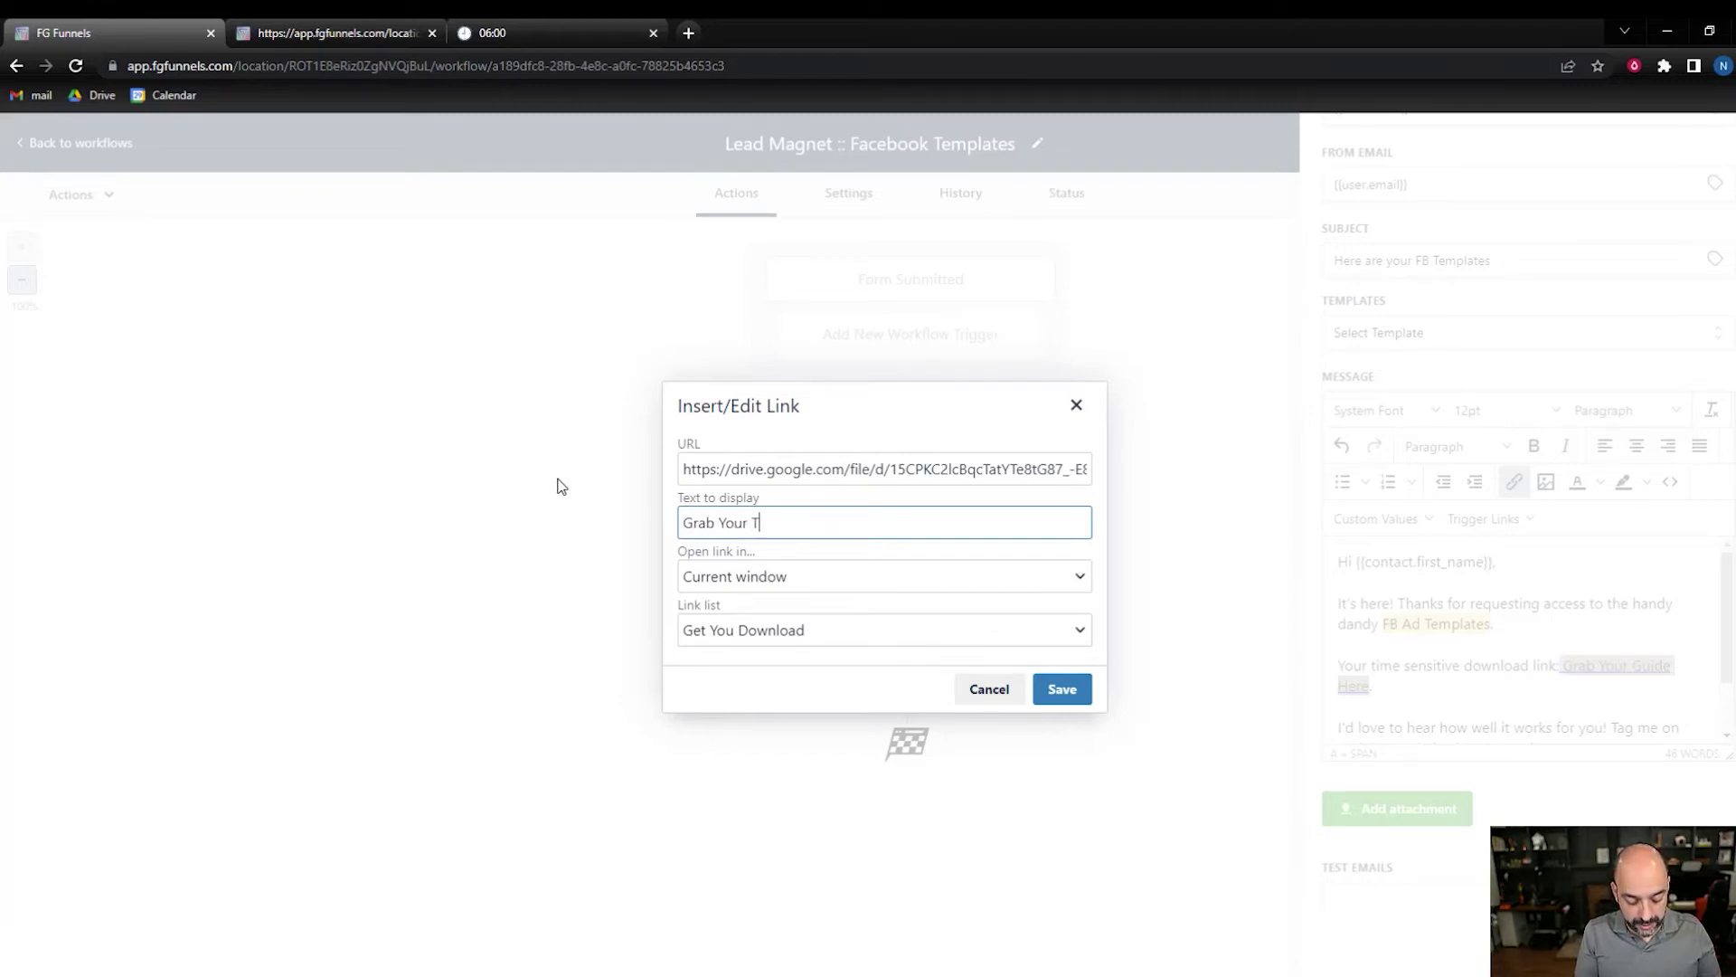
pyautogui.write('ema')
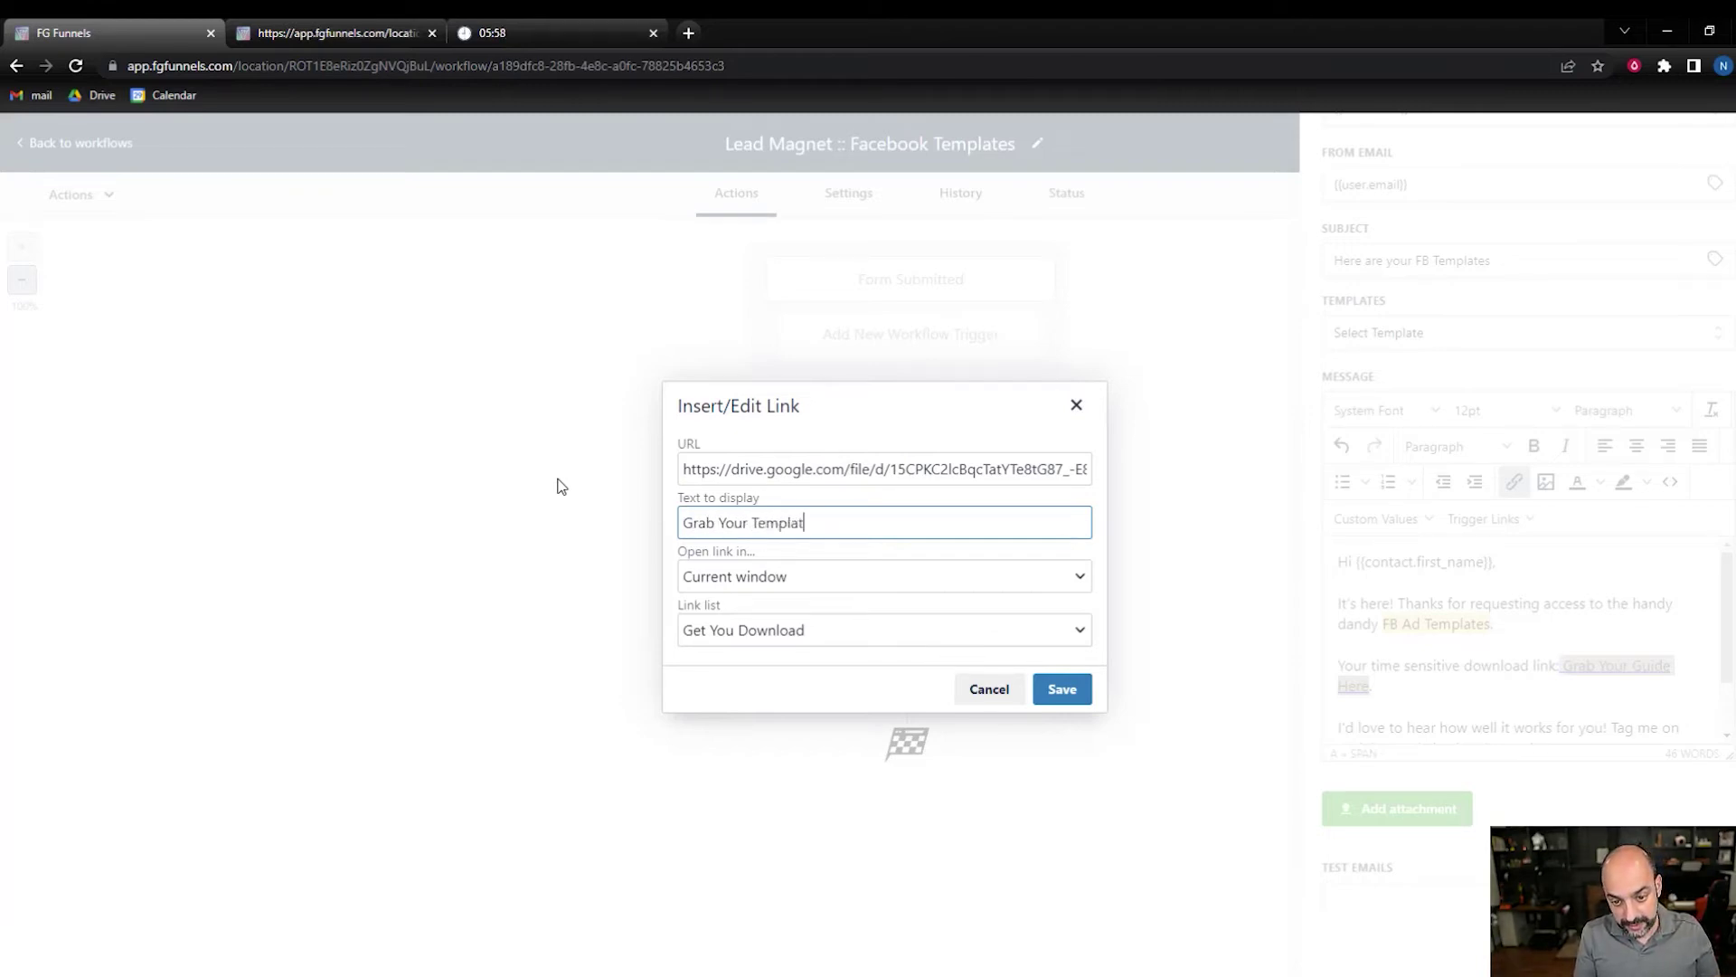
# - Set Link list to None, change 'sharing' to 'copy' in the URL, and save the link
pyautogui.click(936, 628)
pyautogui.click(902, 655)
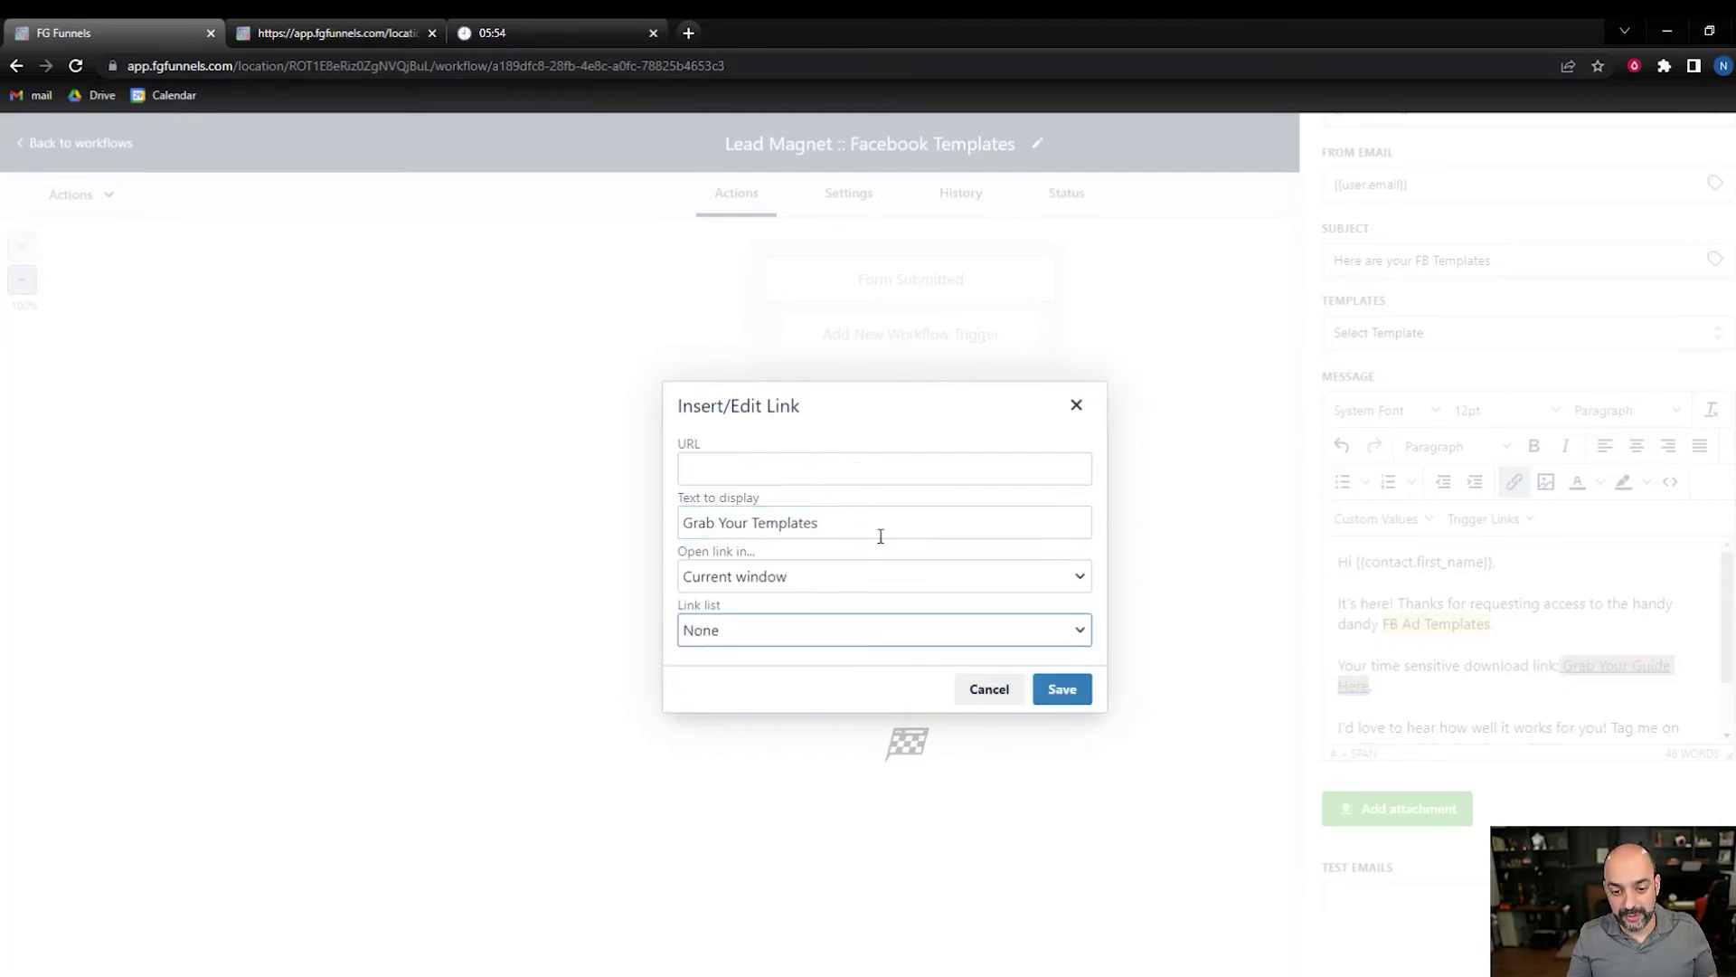
pyautogui.click(770, 469)
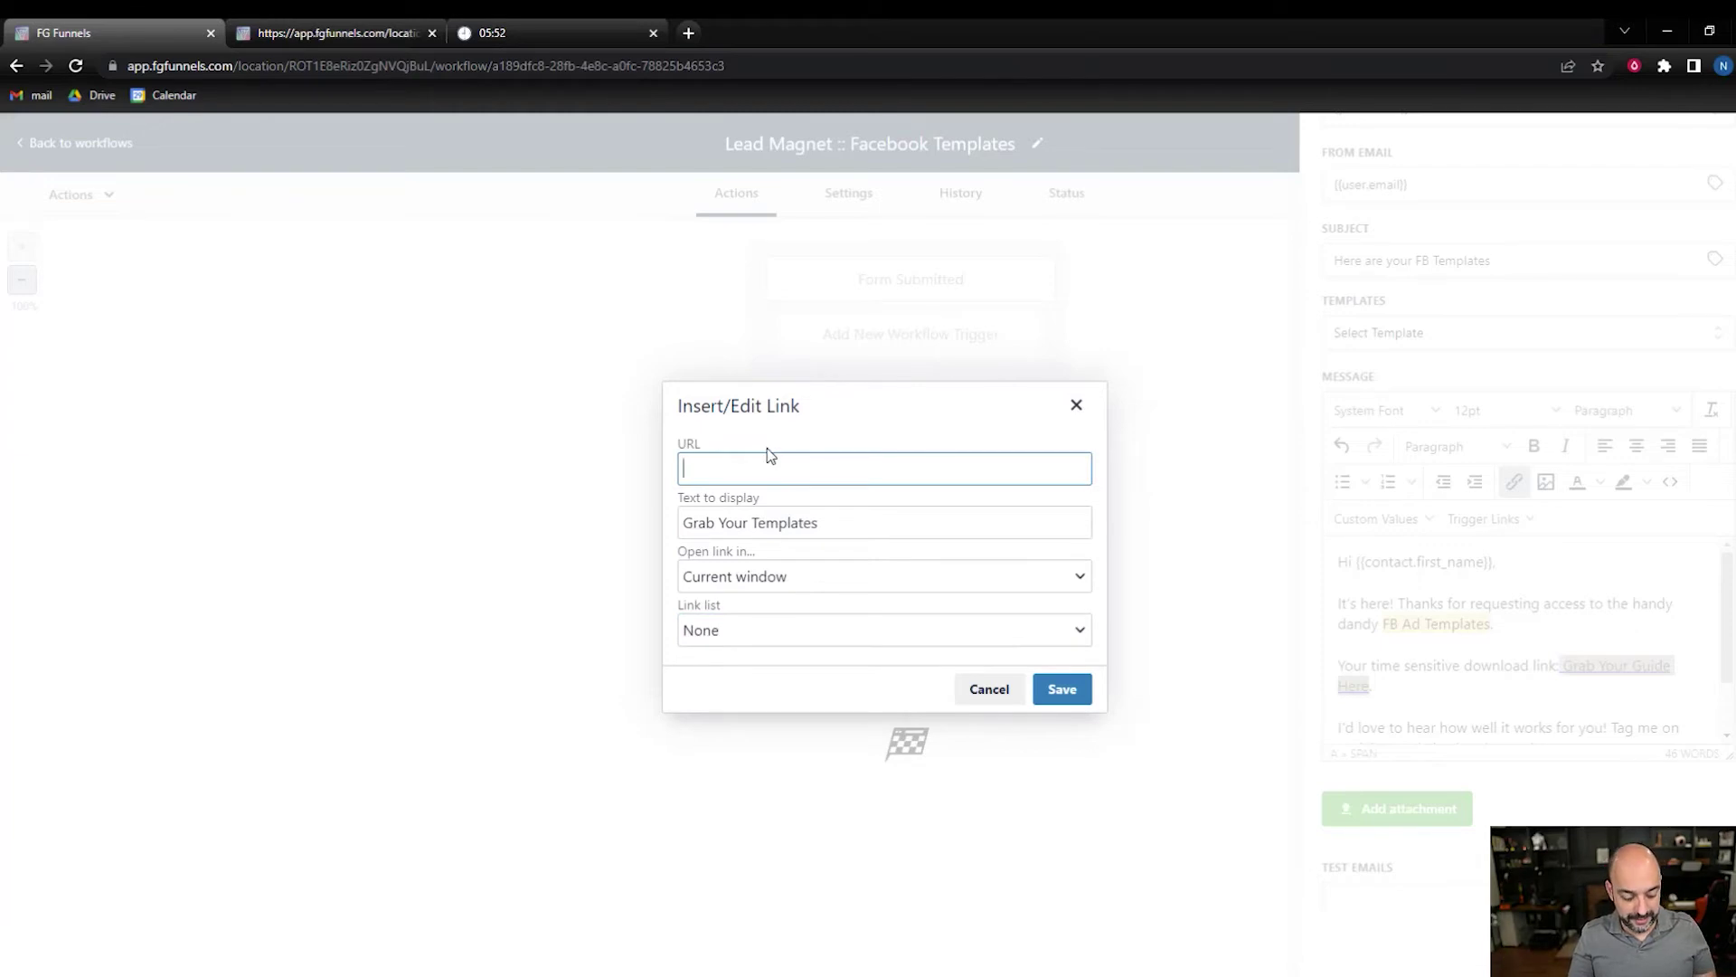
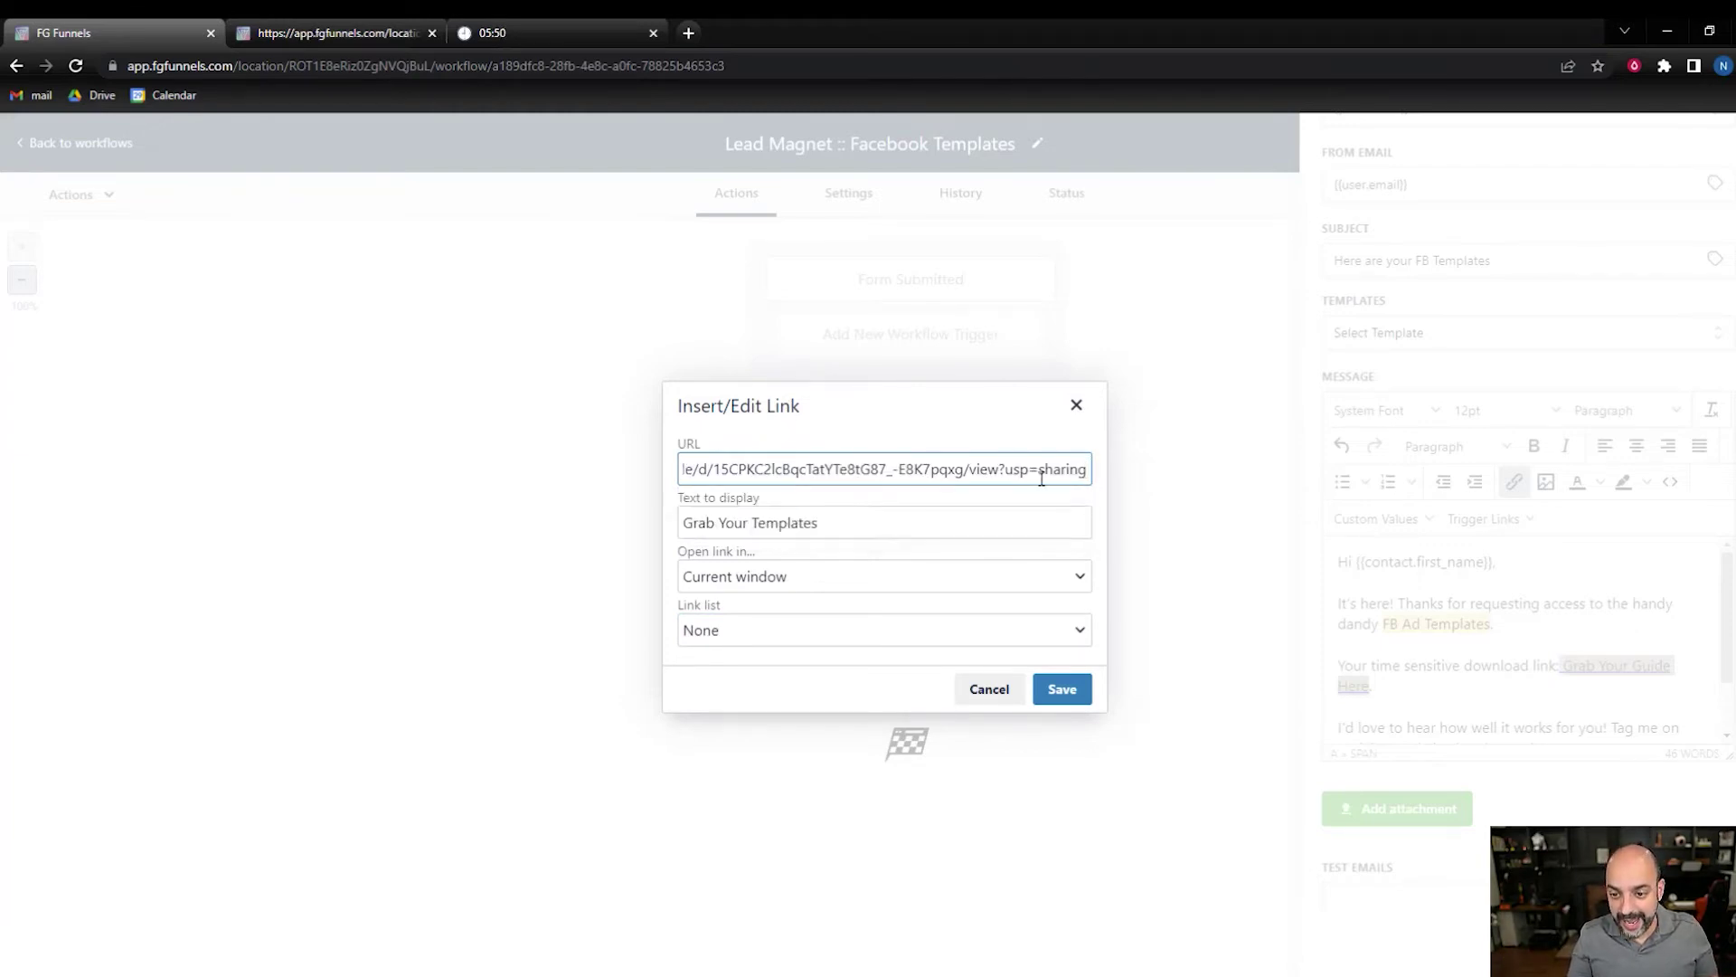
pyautogui.moveTo(1040, 469); pyautogui.dragTo(1101, 475)
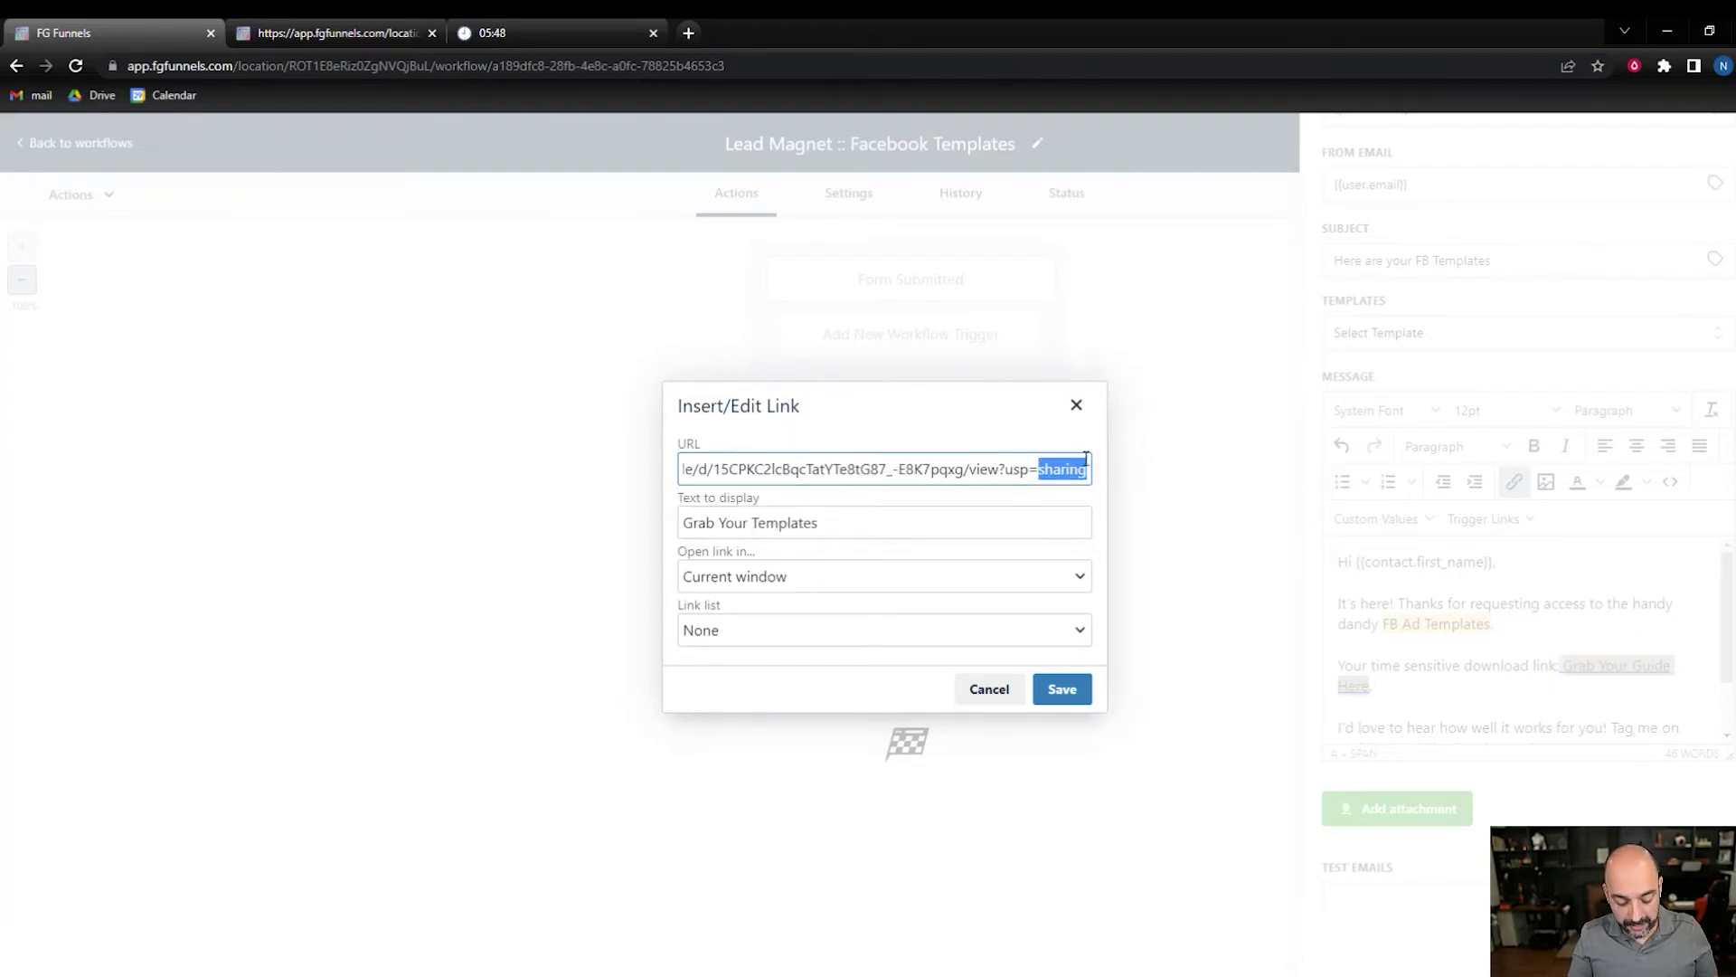
pyautogui.write('copy')
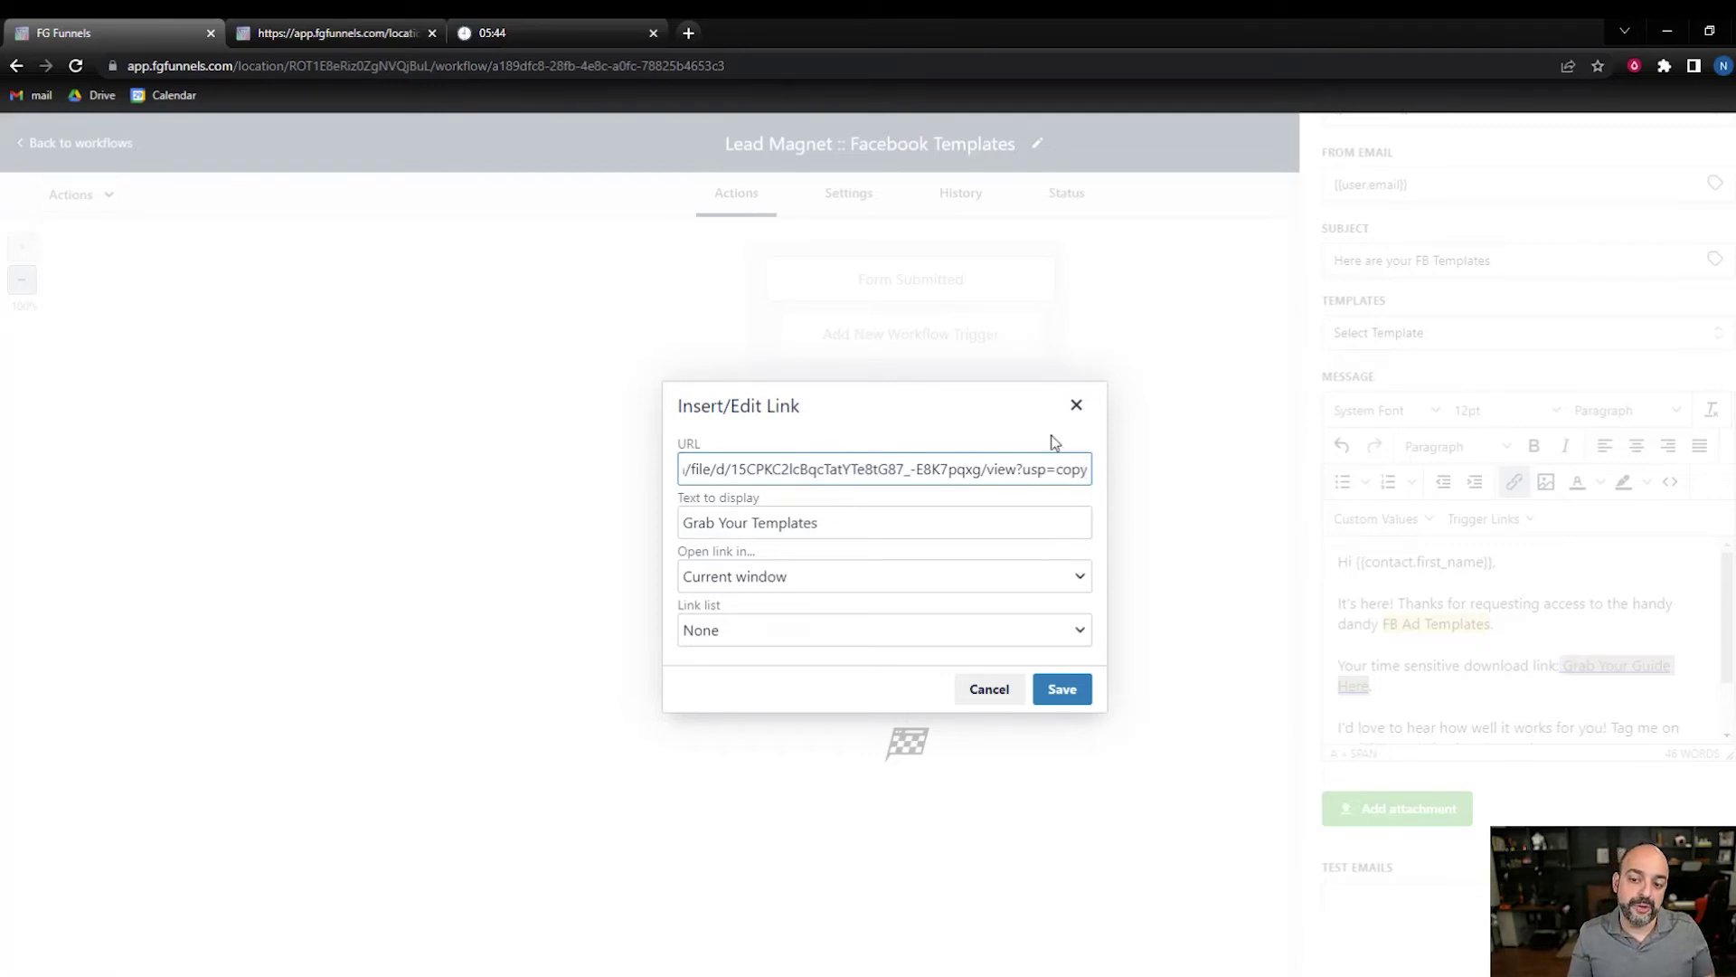
pyautogui.click(1061, 689)
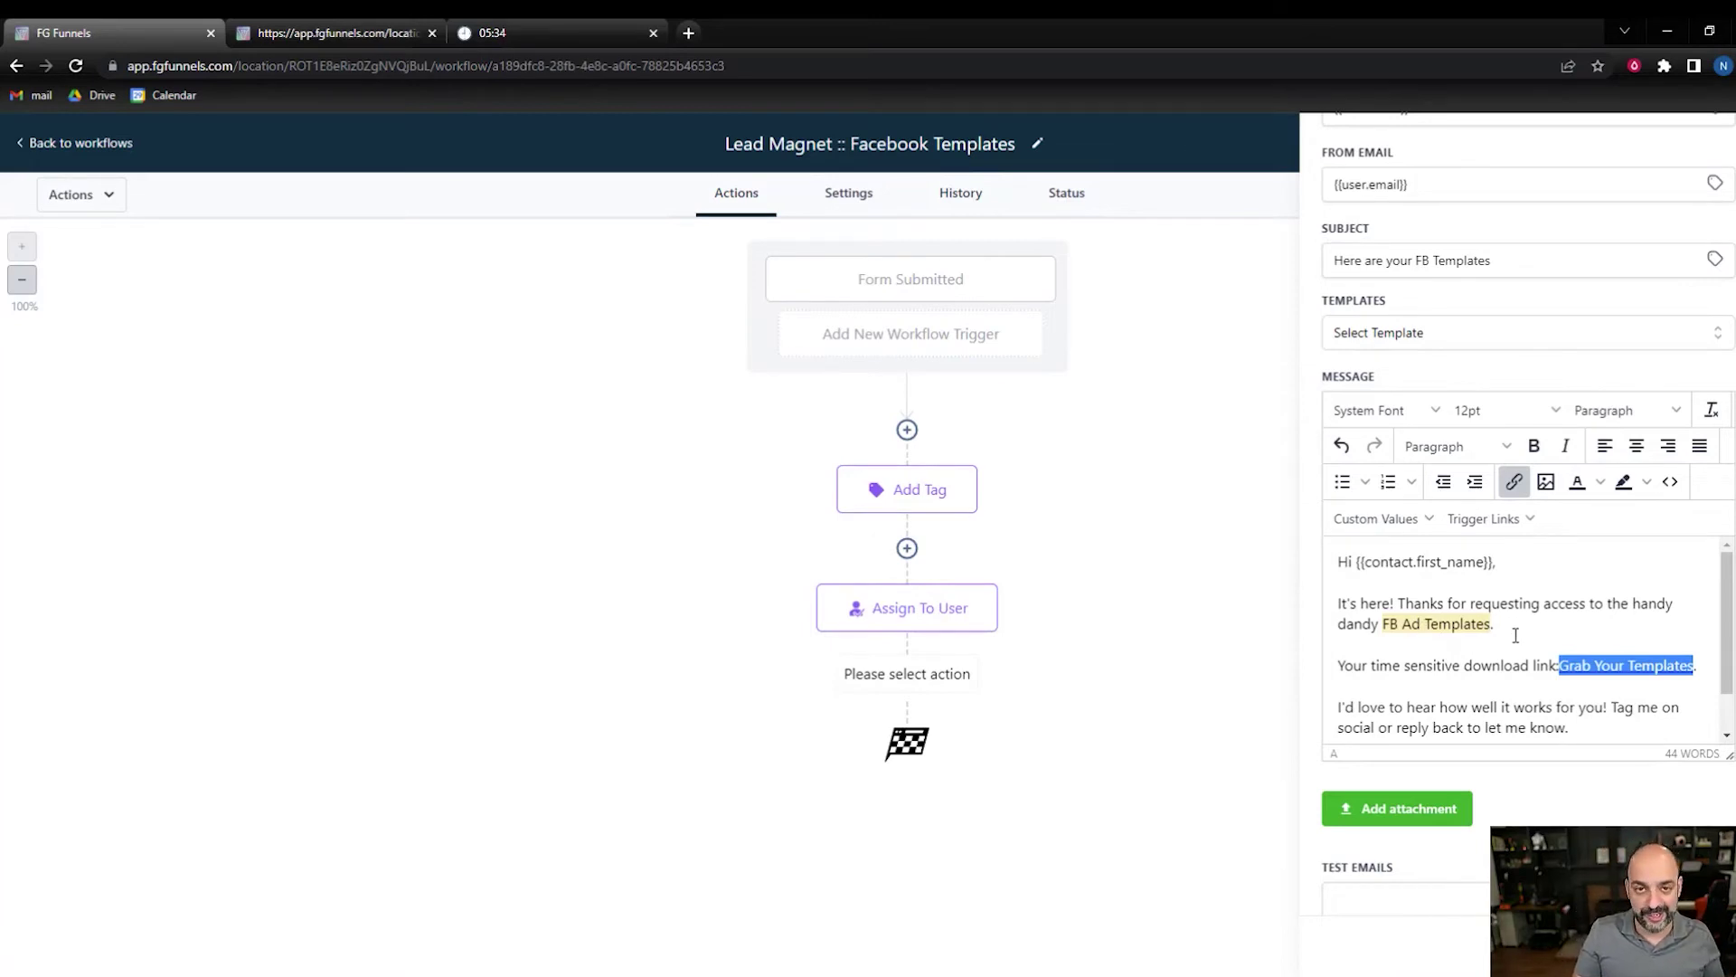
# - Switch the Lead Magnet :: Facebook Templates workflow to Publish, save it, and return to workflows
pyautogui.scroll(-2, 1519, 613)
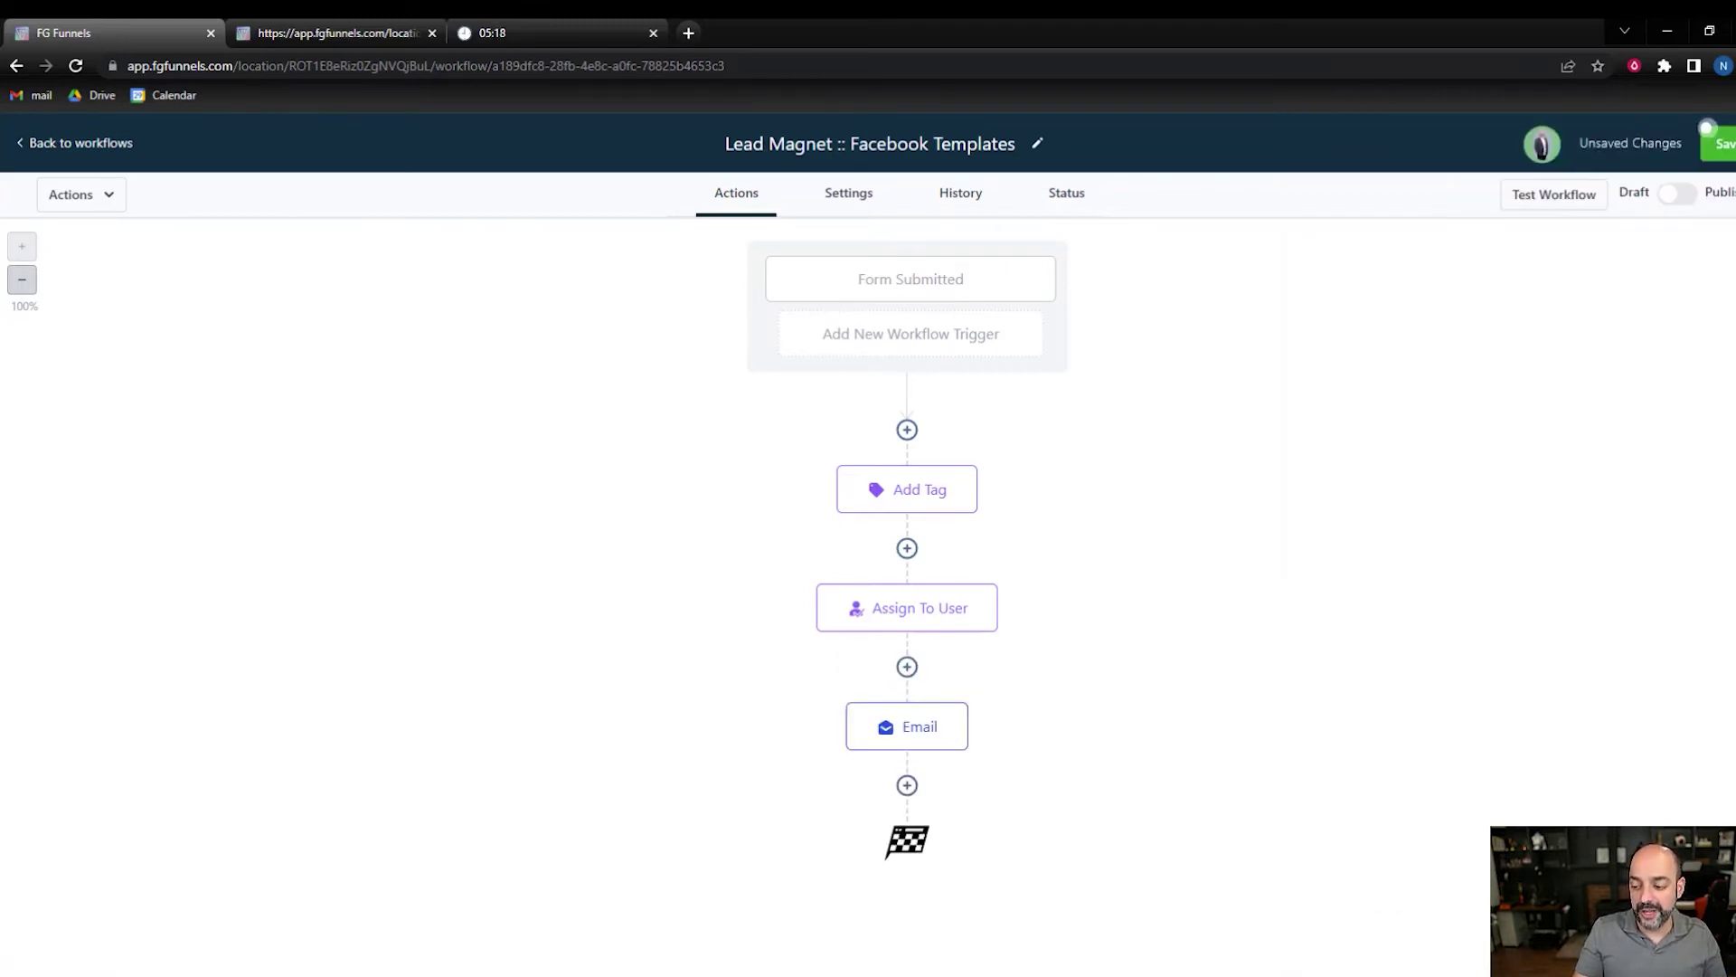
pyautogui.click(1676, 201)
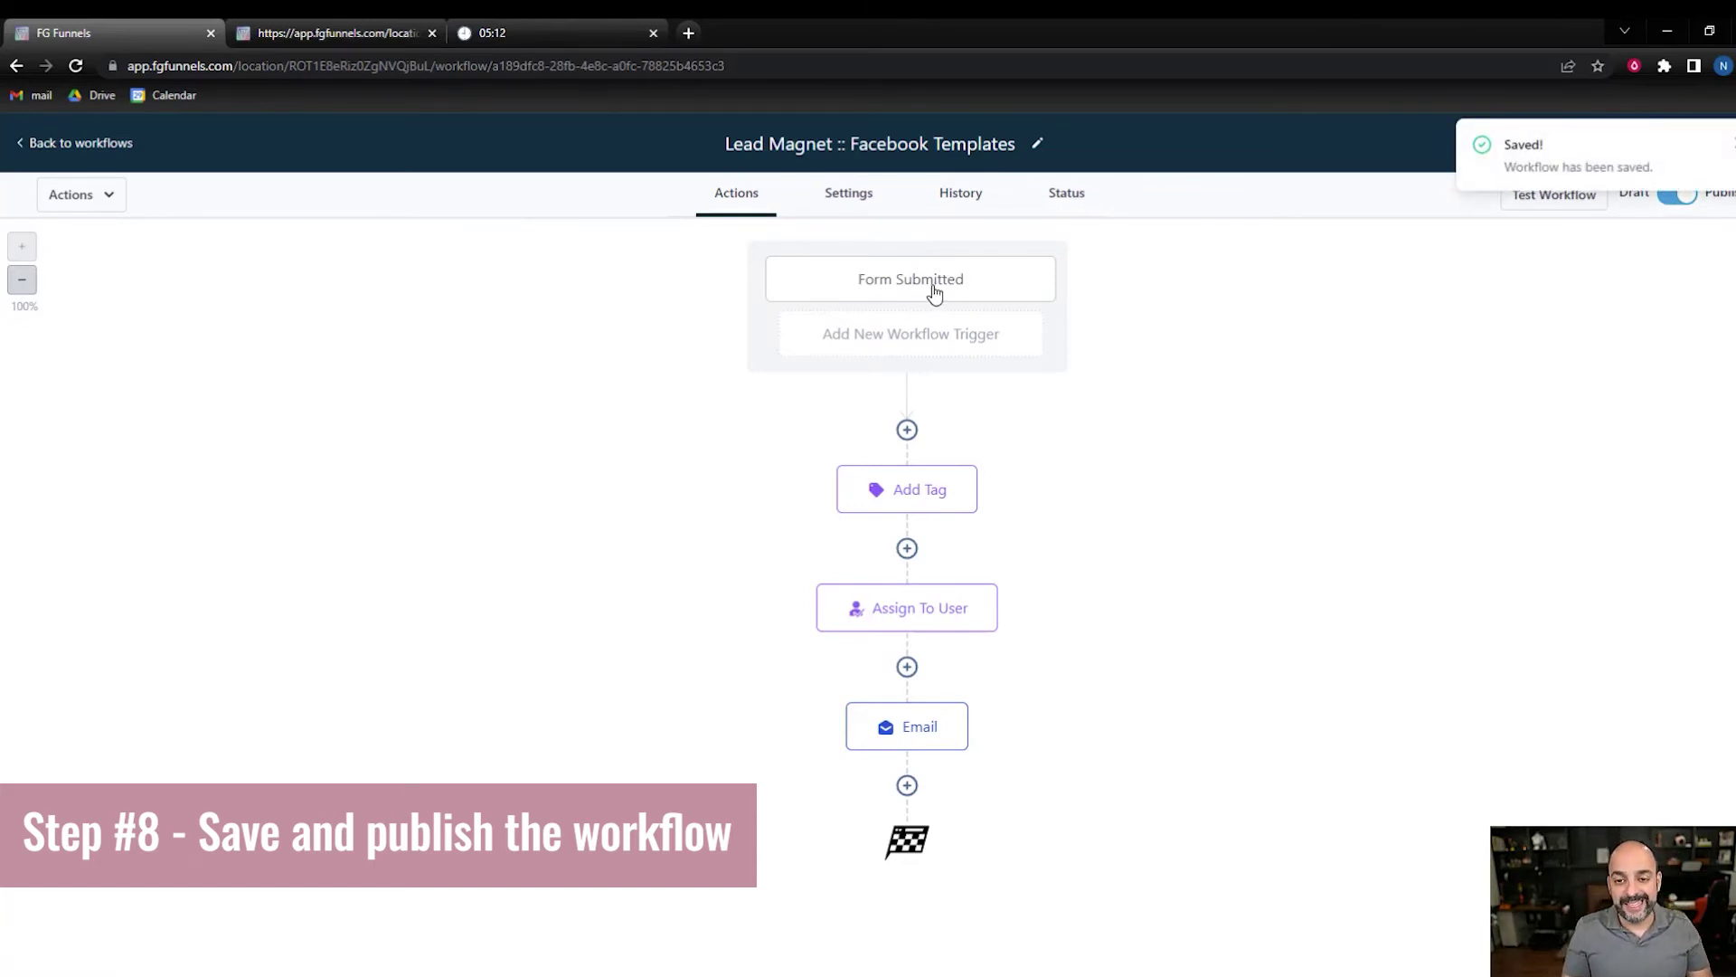
pyautogui.click(110, 143)
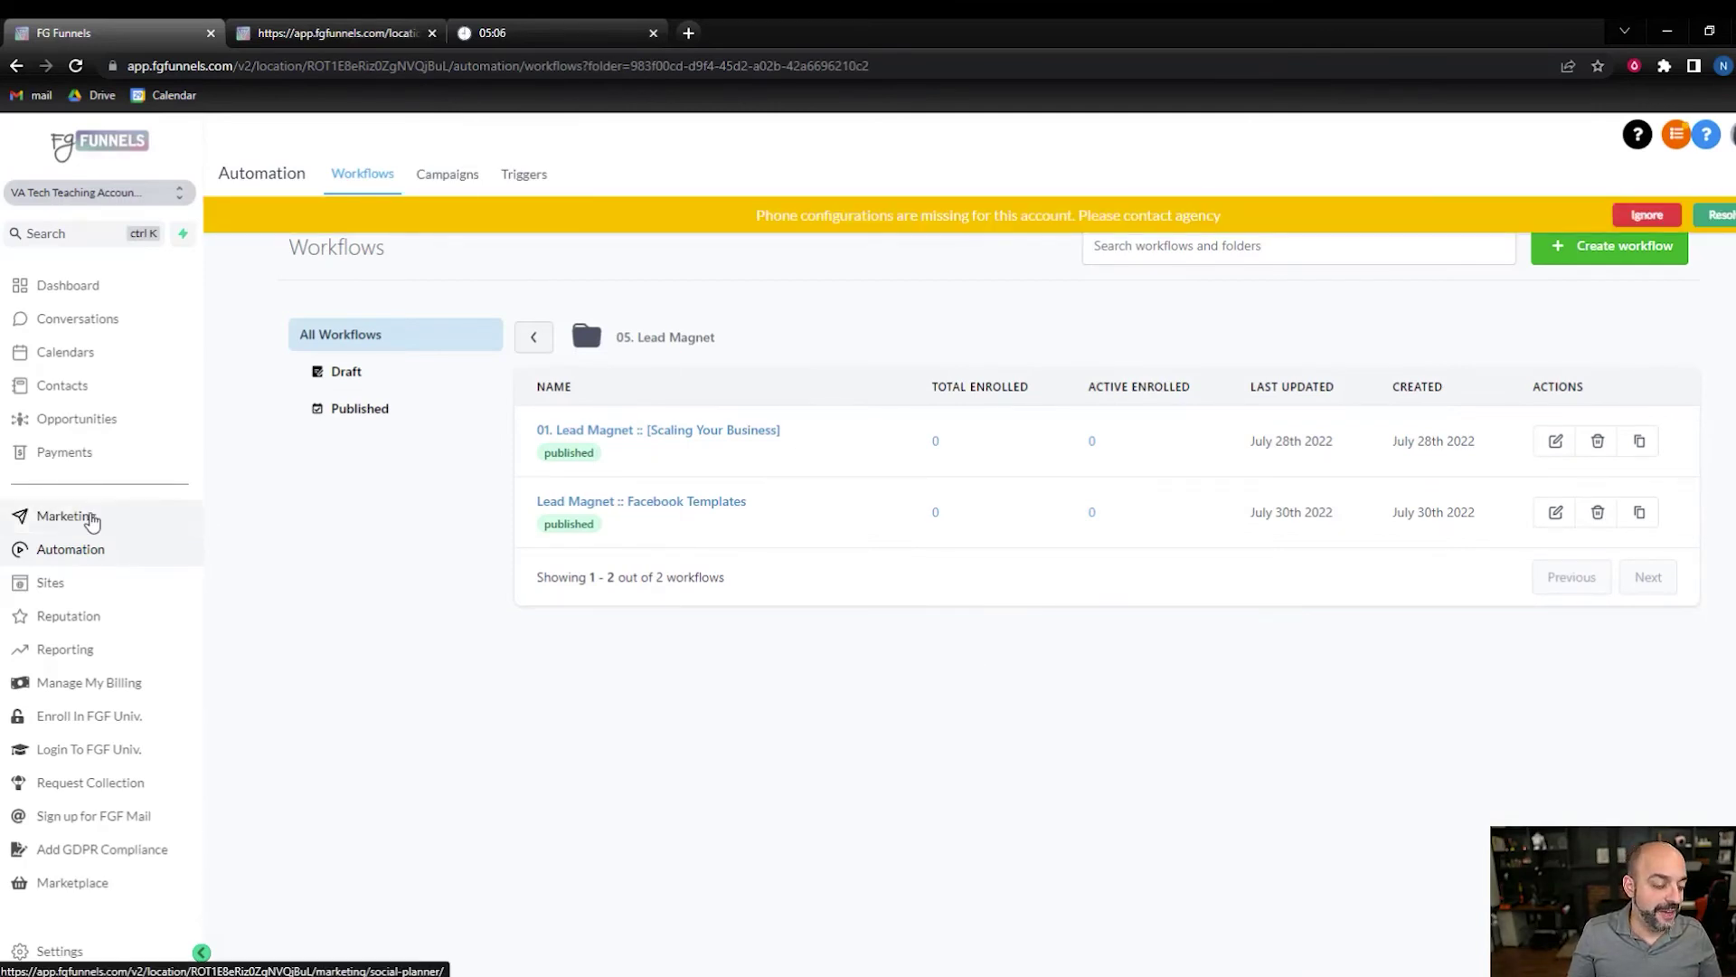
# - Open the Forms Builder list from the Lead Magnet 15 minutes funnel
pyautogui.click(68, 586)
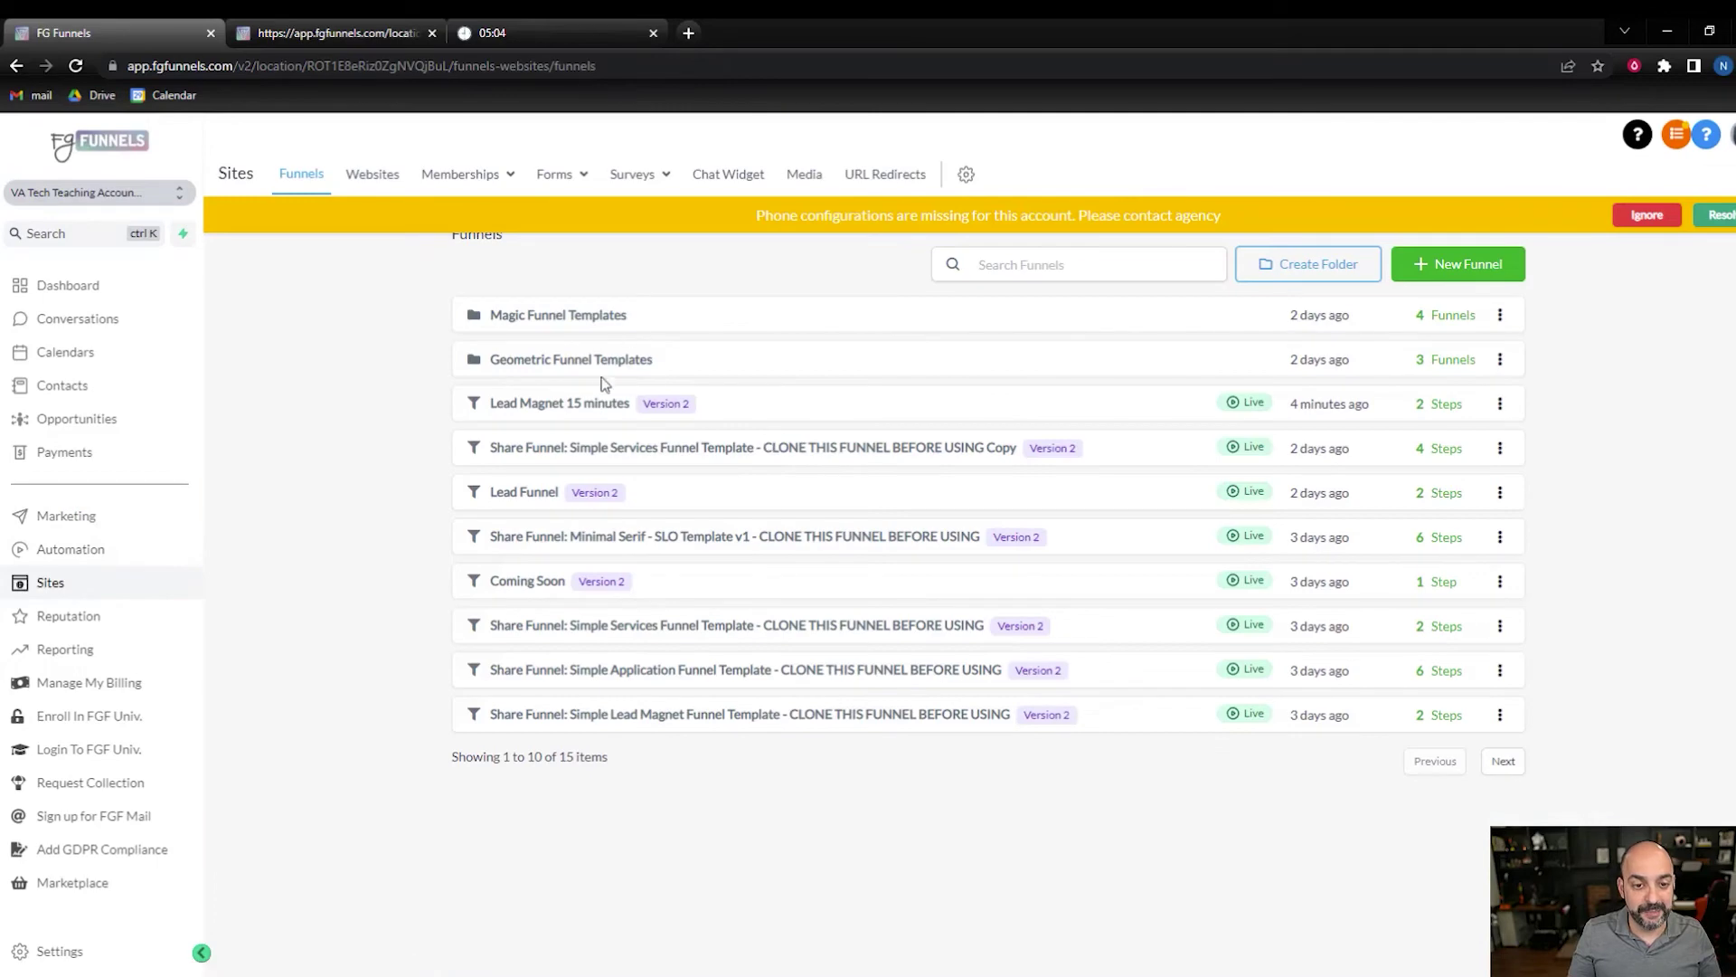
pyautogui.click(589, 401)
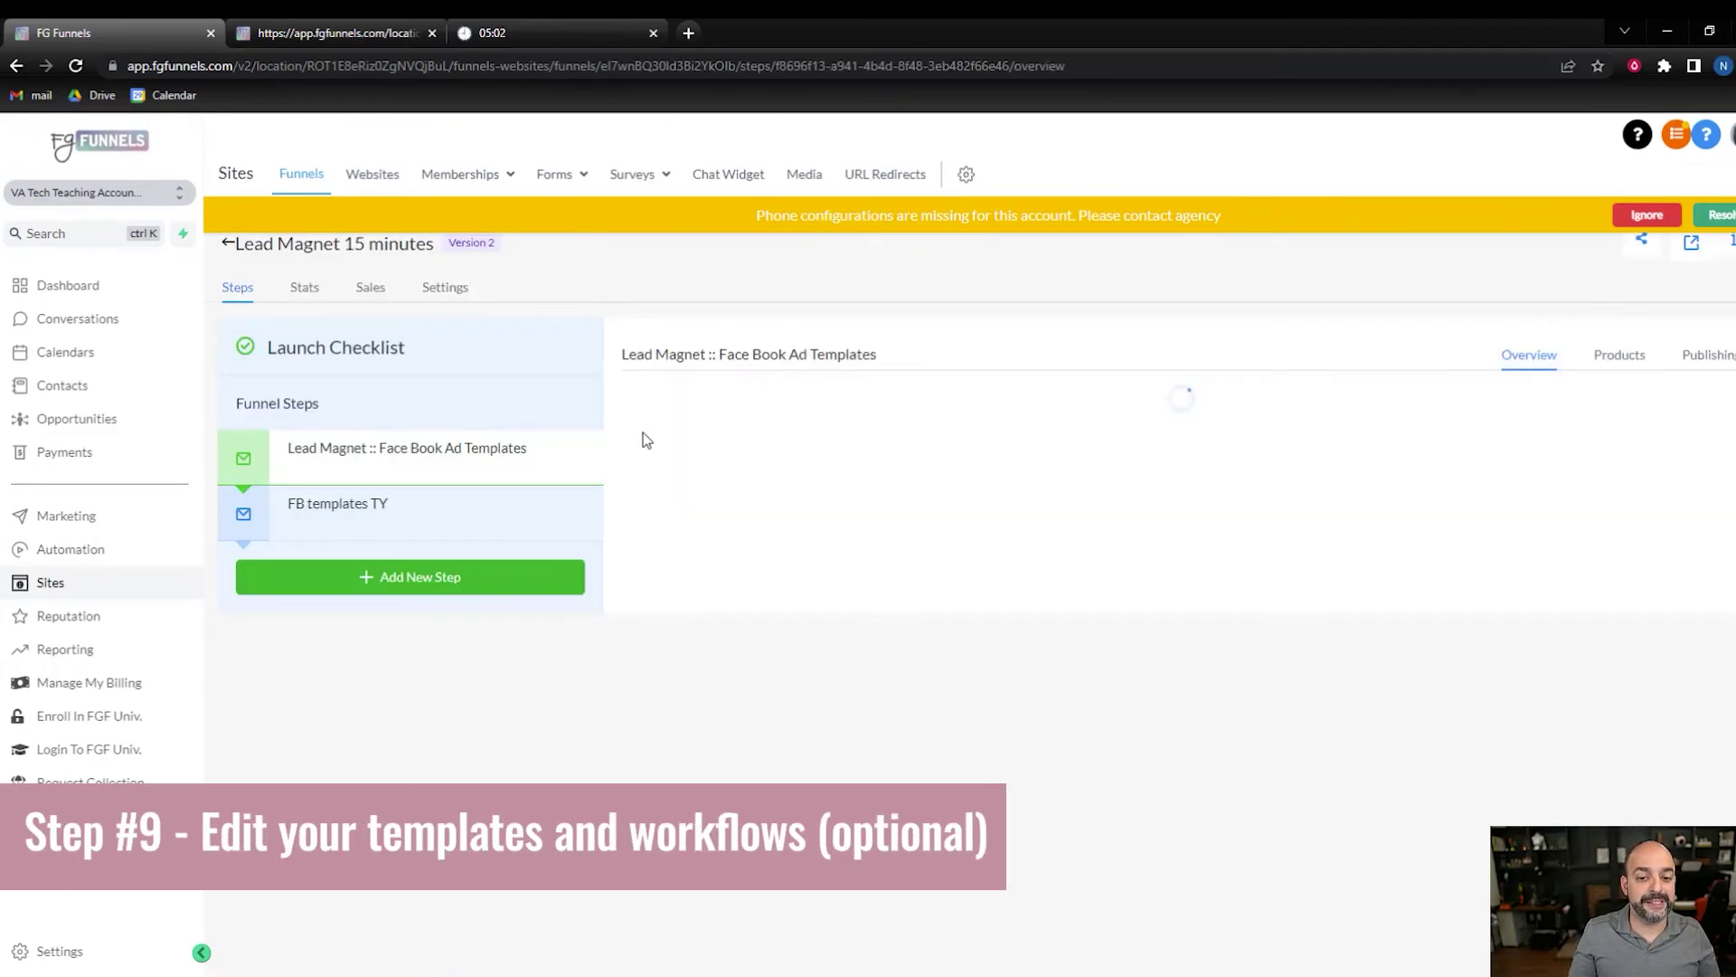
pyautogui.click(579, 175)
pyautogui.click(553, 217)
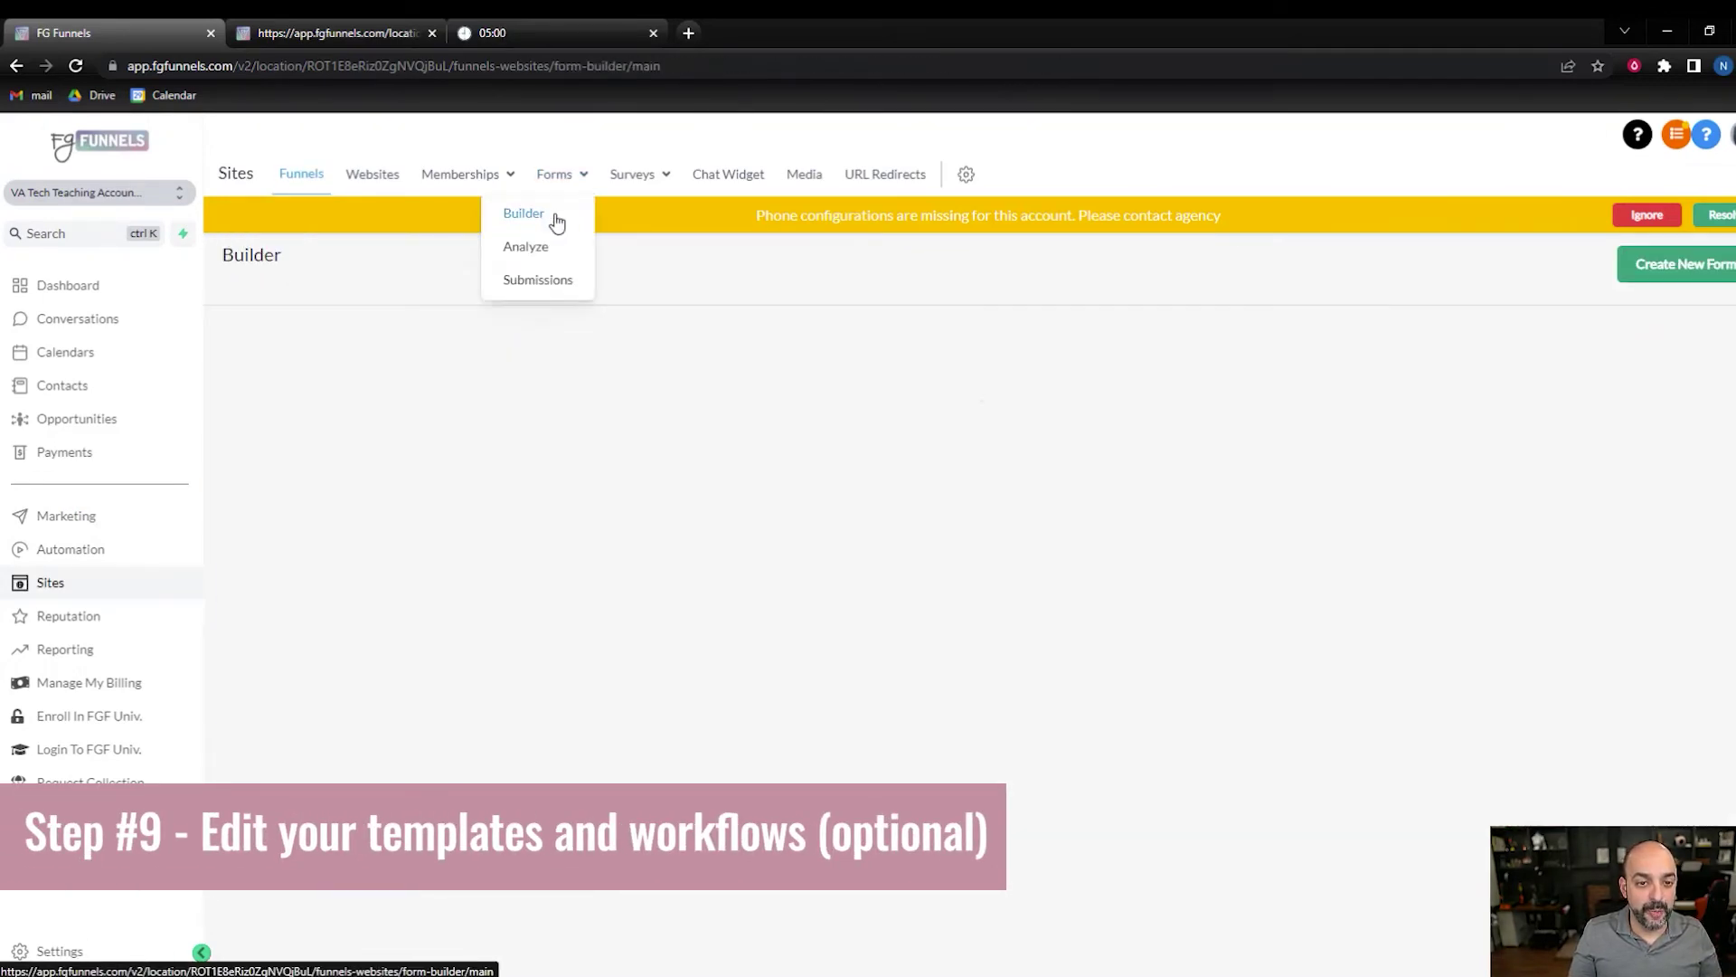
pyautogui.scroll(-3, 527, 493)
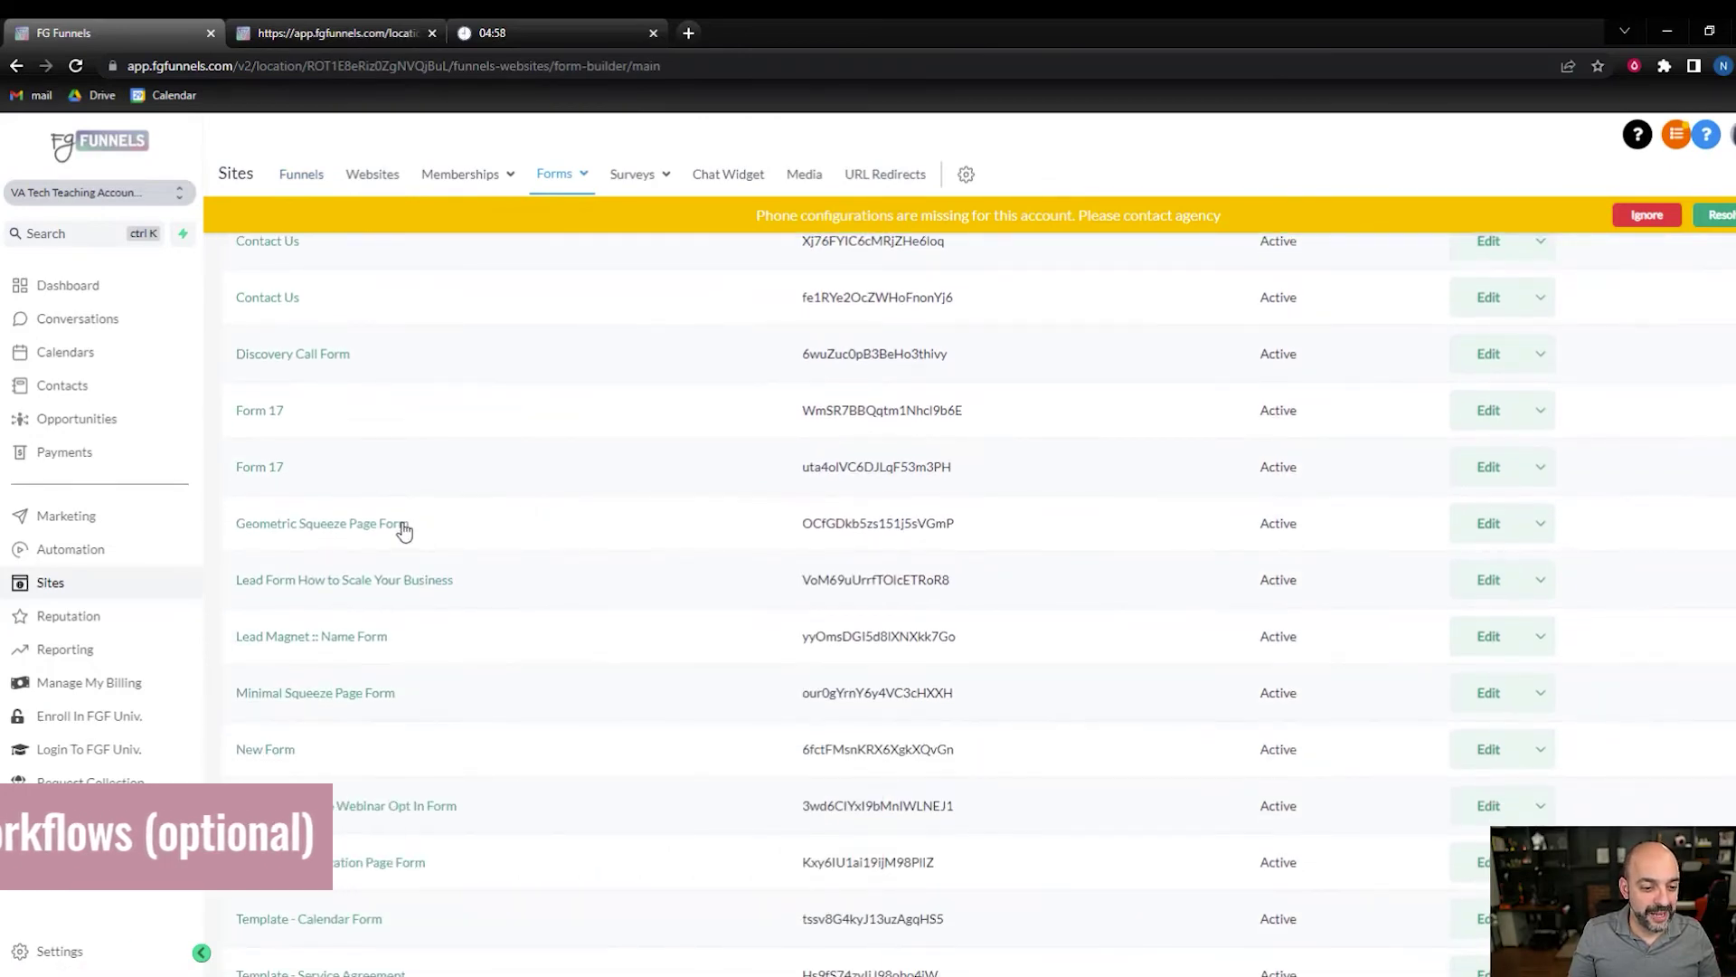
# - Copy Geometric Squeeze Page Form as 'FB ads Templates' into the VA tech location
pyautogui.click(1543, 525)
pyautogui.click(1509, 567)
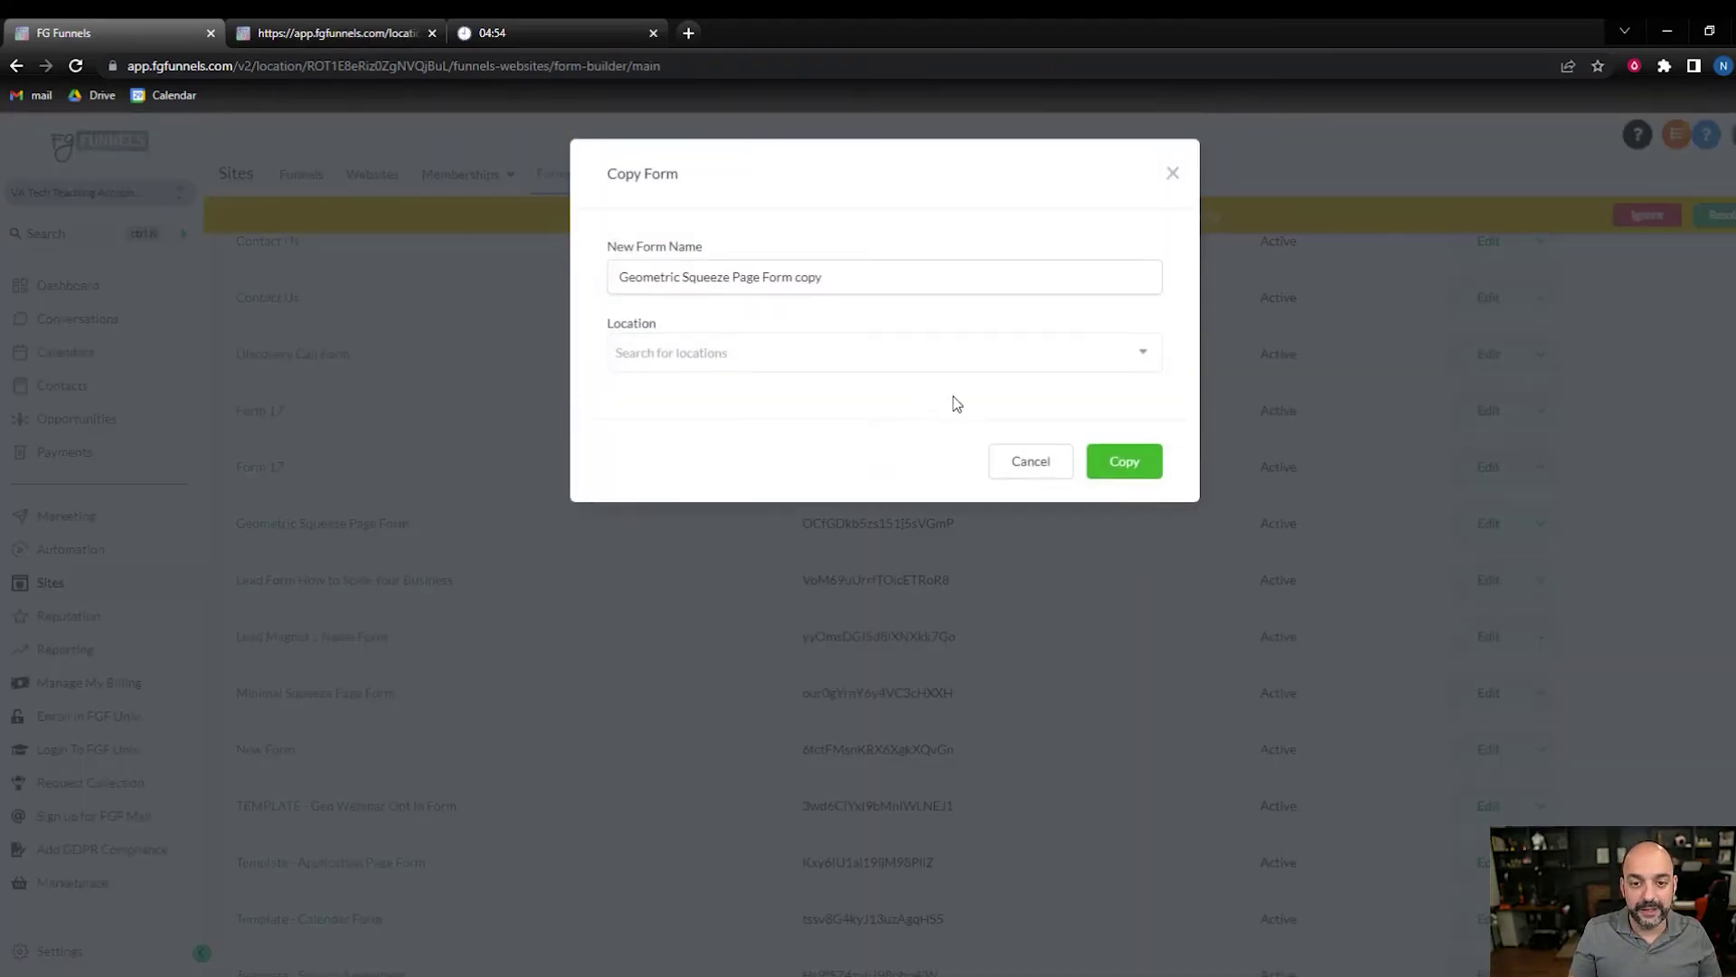
pyautogui.moveTo(861, 270); pyautogui.dragTo(520, 285)
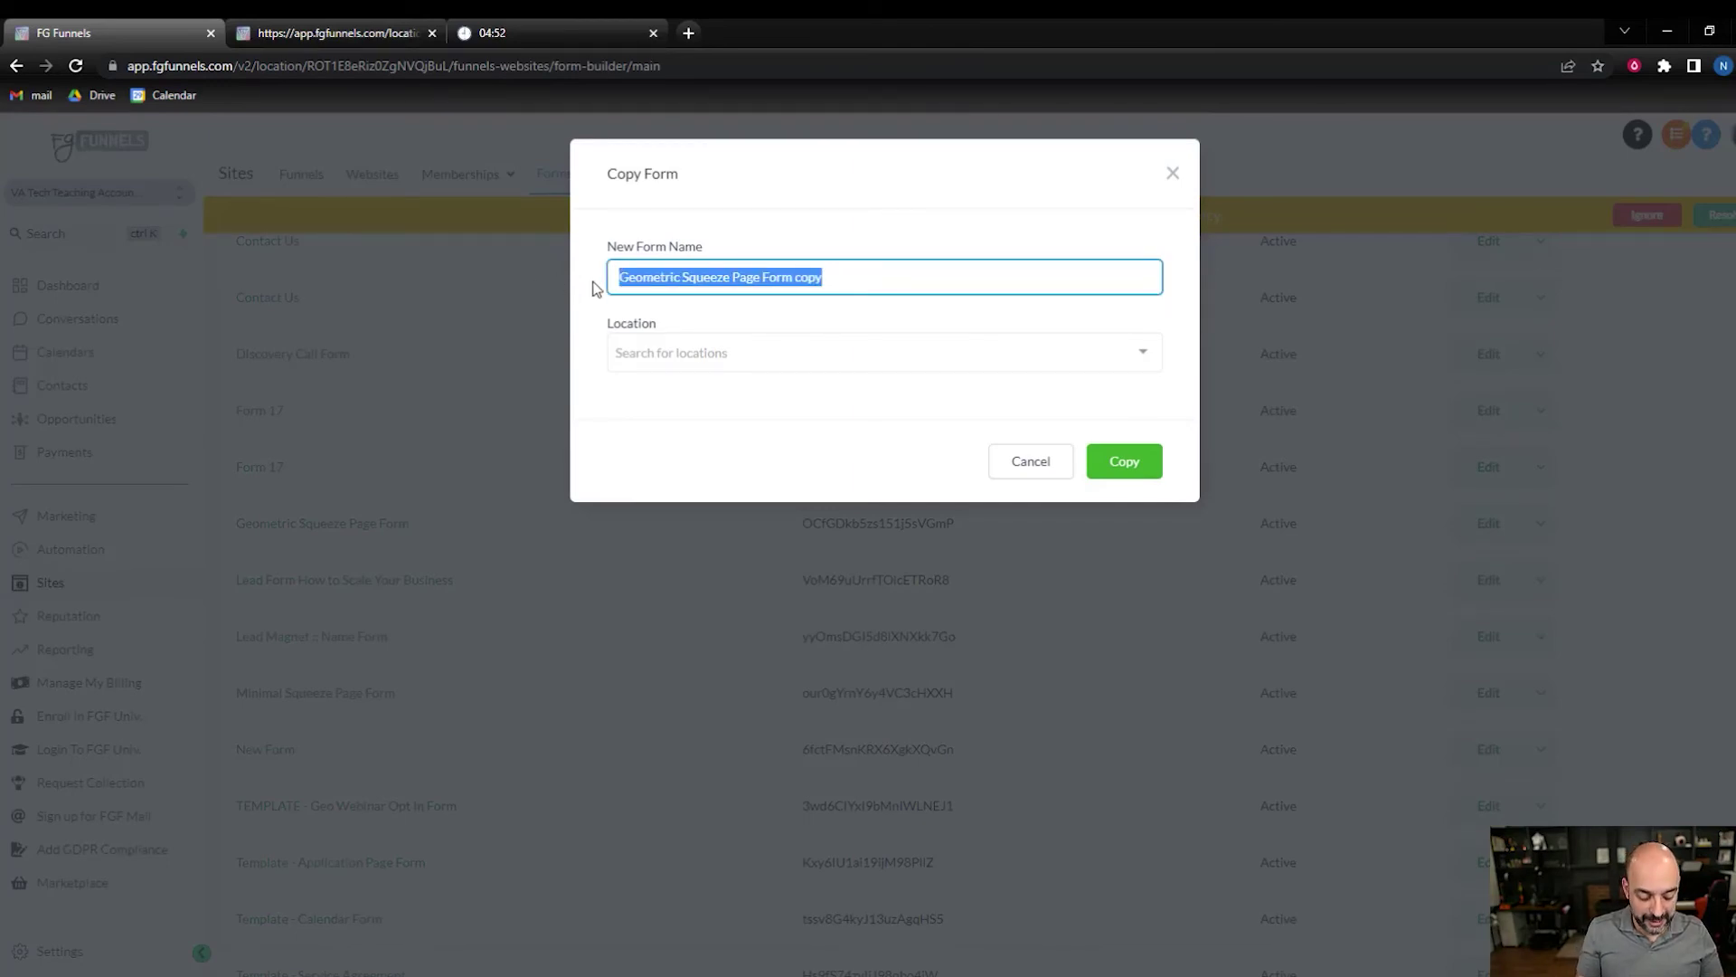
pyautogui.write('FB ads Templates')
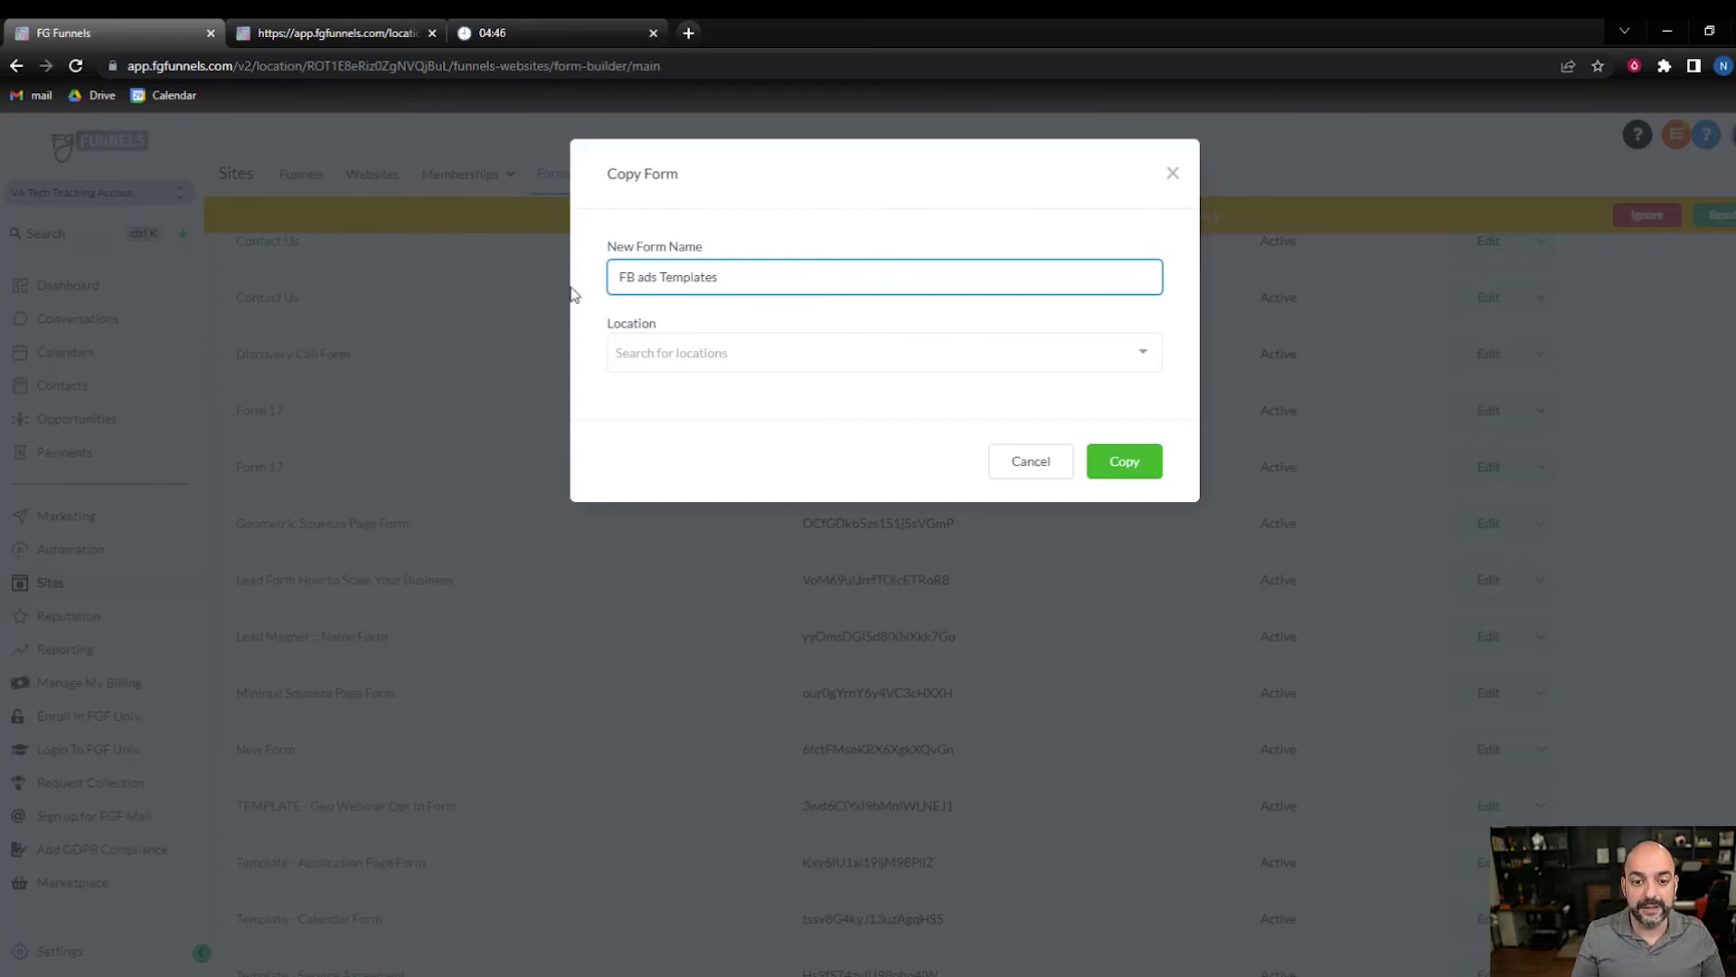
pyautogui.click(837, 362)
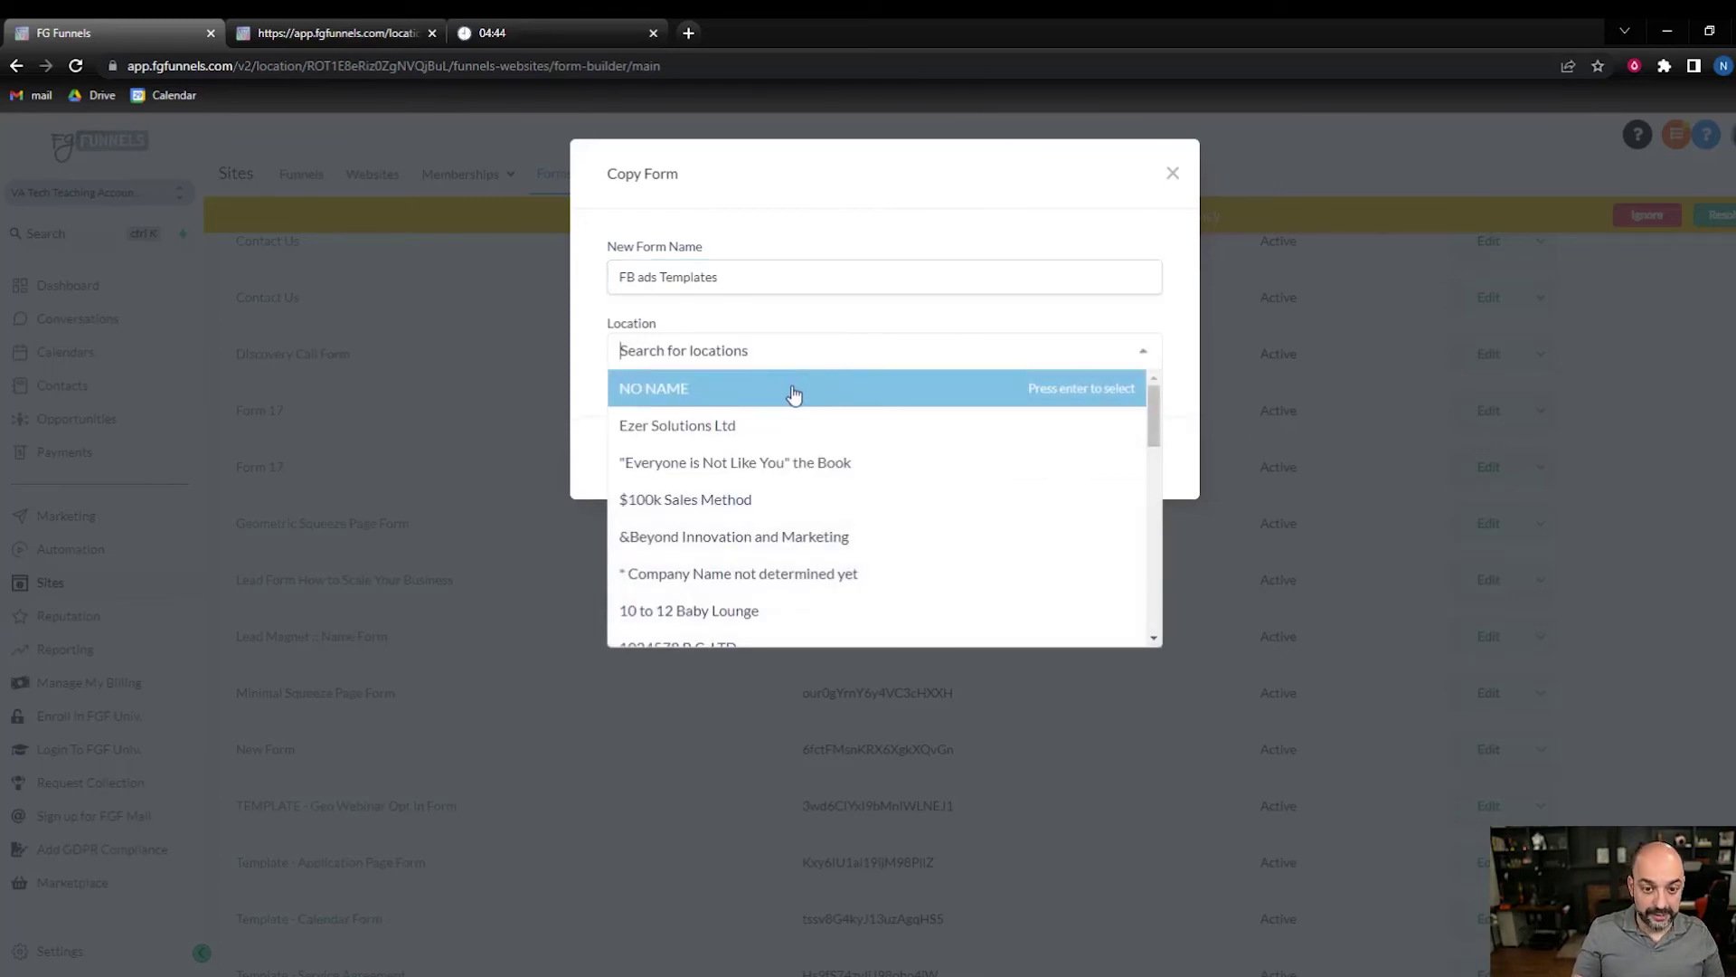
pyautogui.write('VA')
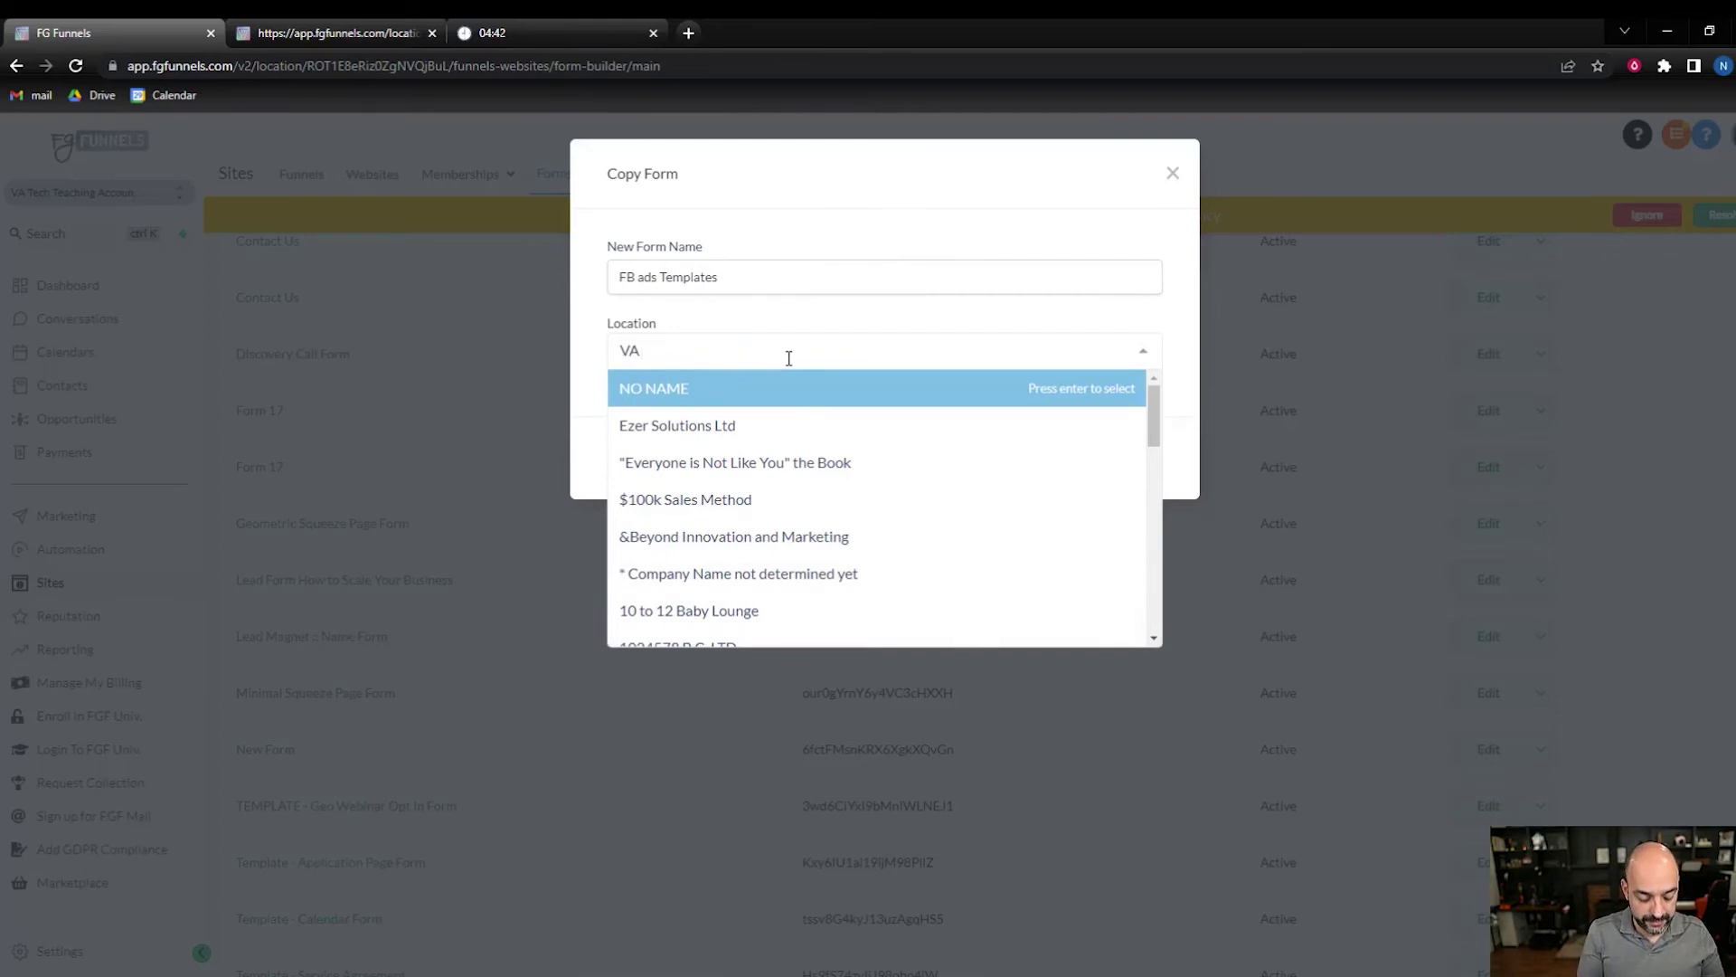
pyautogui.write(' tech')
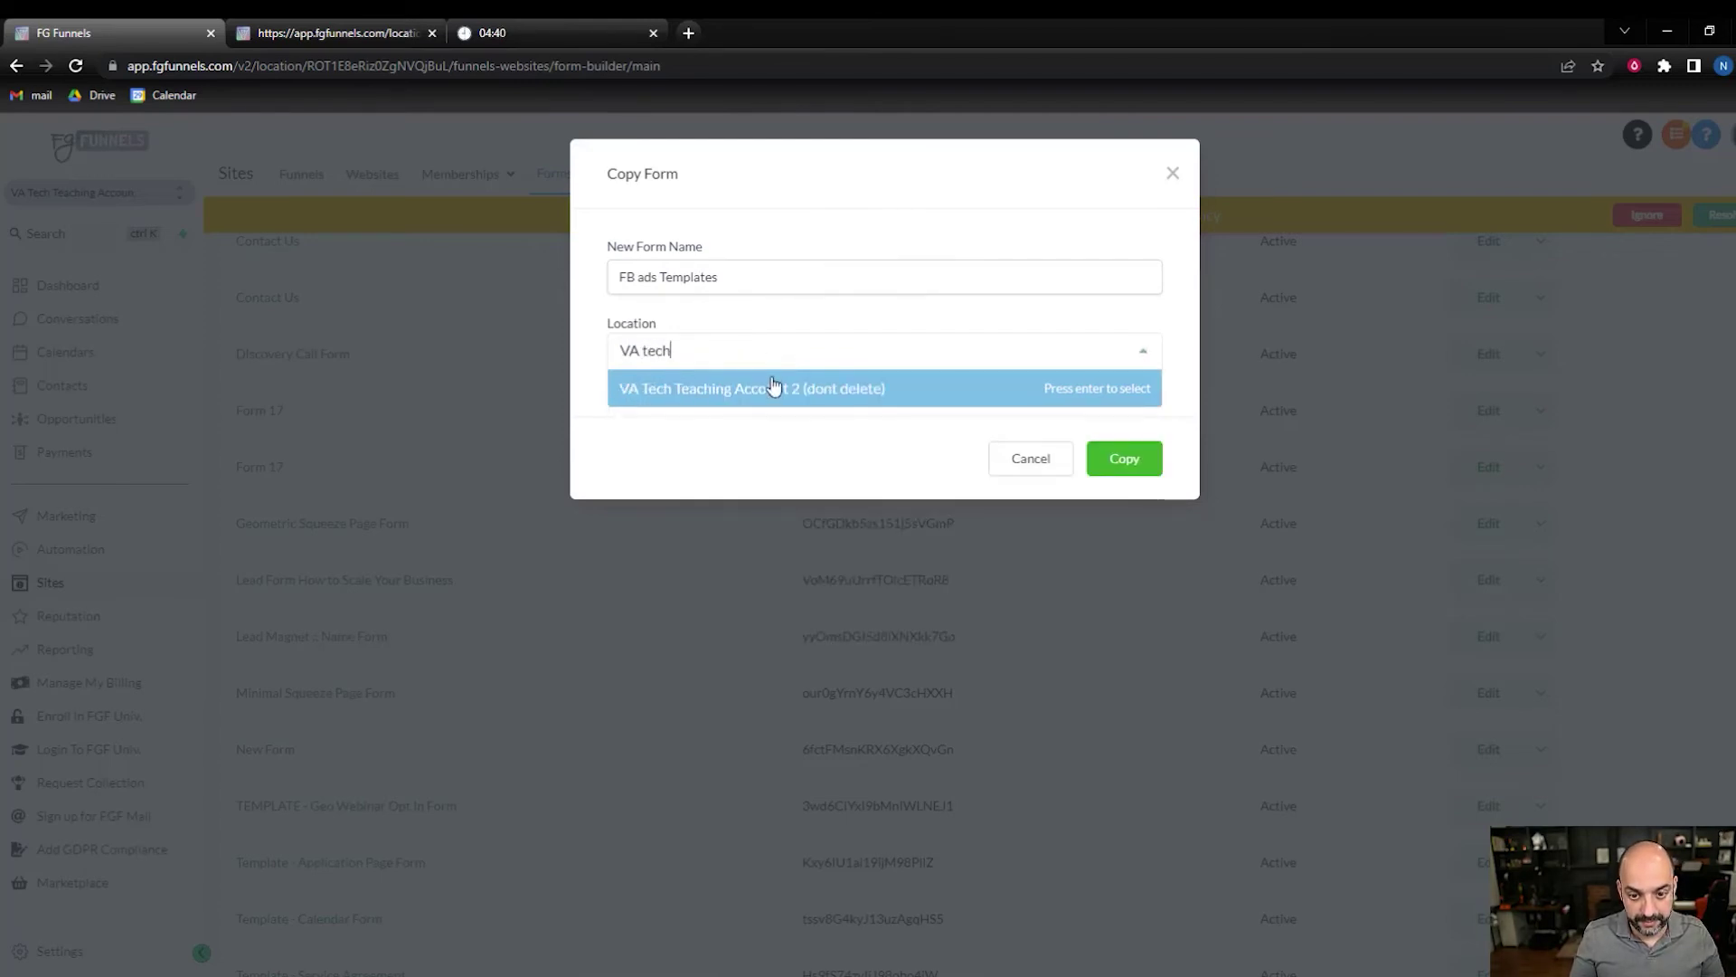
pyautogui.click(775, 387)
pyautogui.click(1125, 460)
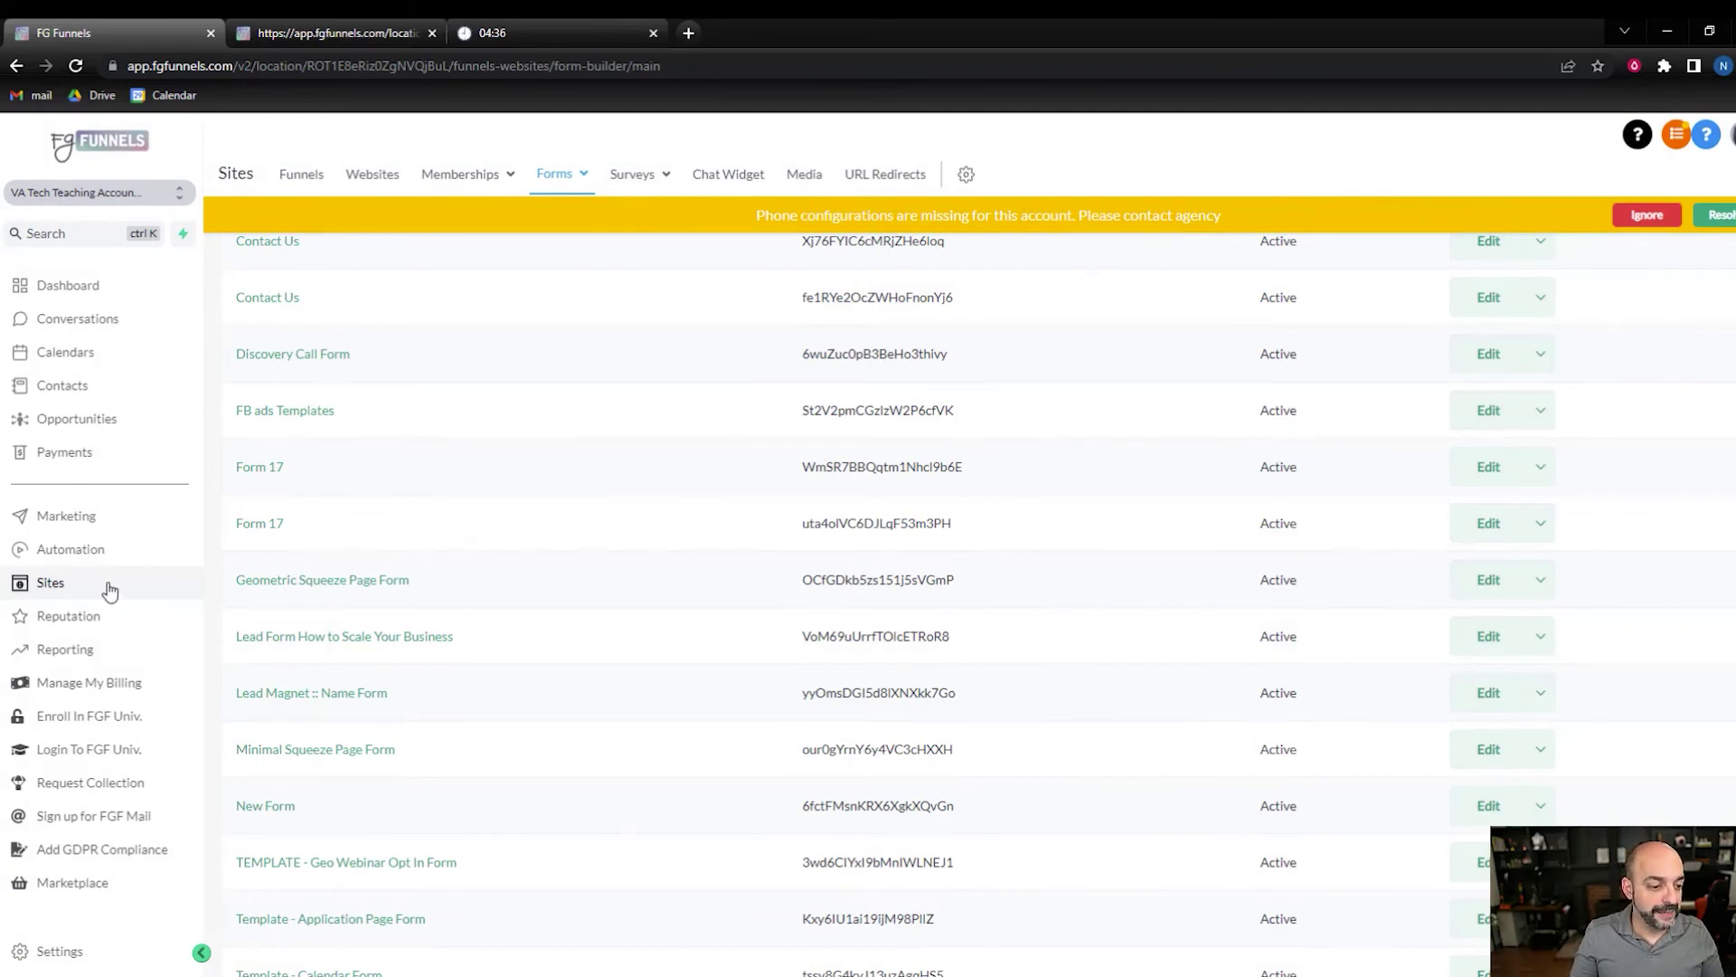
# - Open the FB ads Templates form in the form builder
pyautogui.click(281, 181)
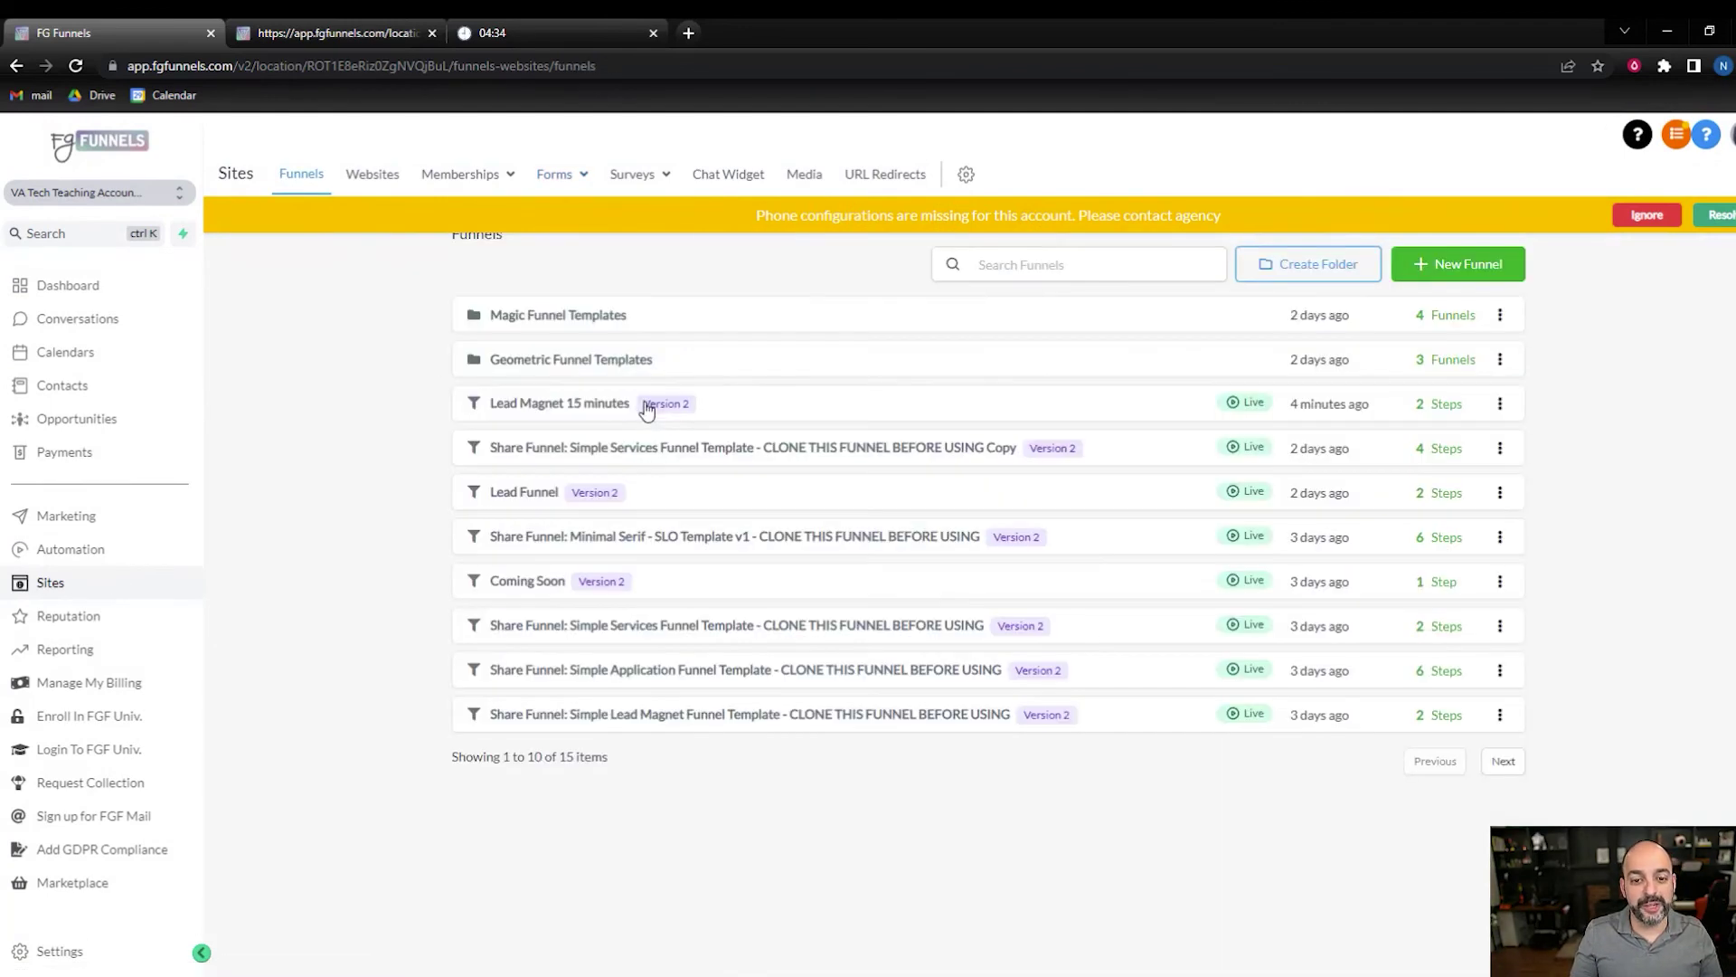
pyautogui.moveTo(581, 179)
pyautogui.click(565, 217)
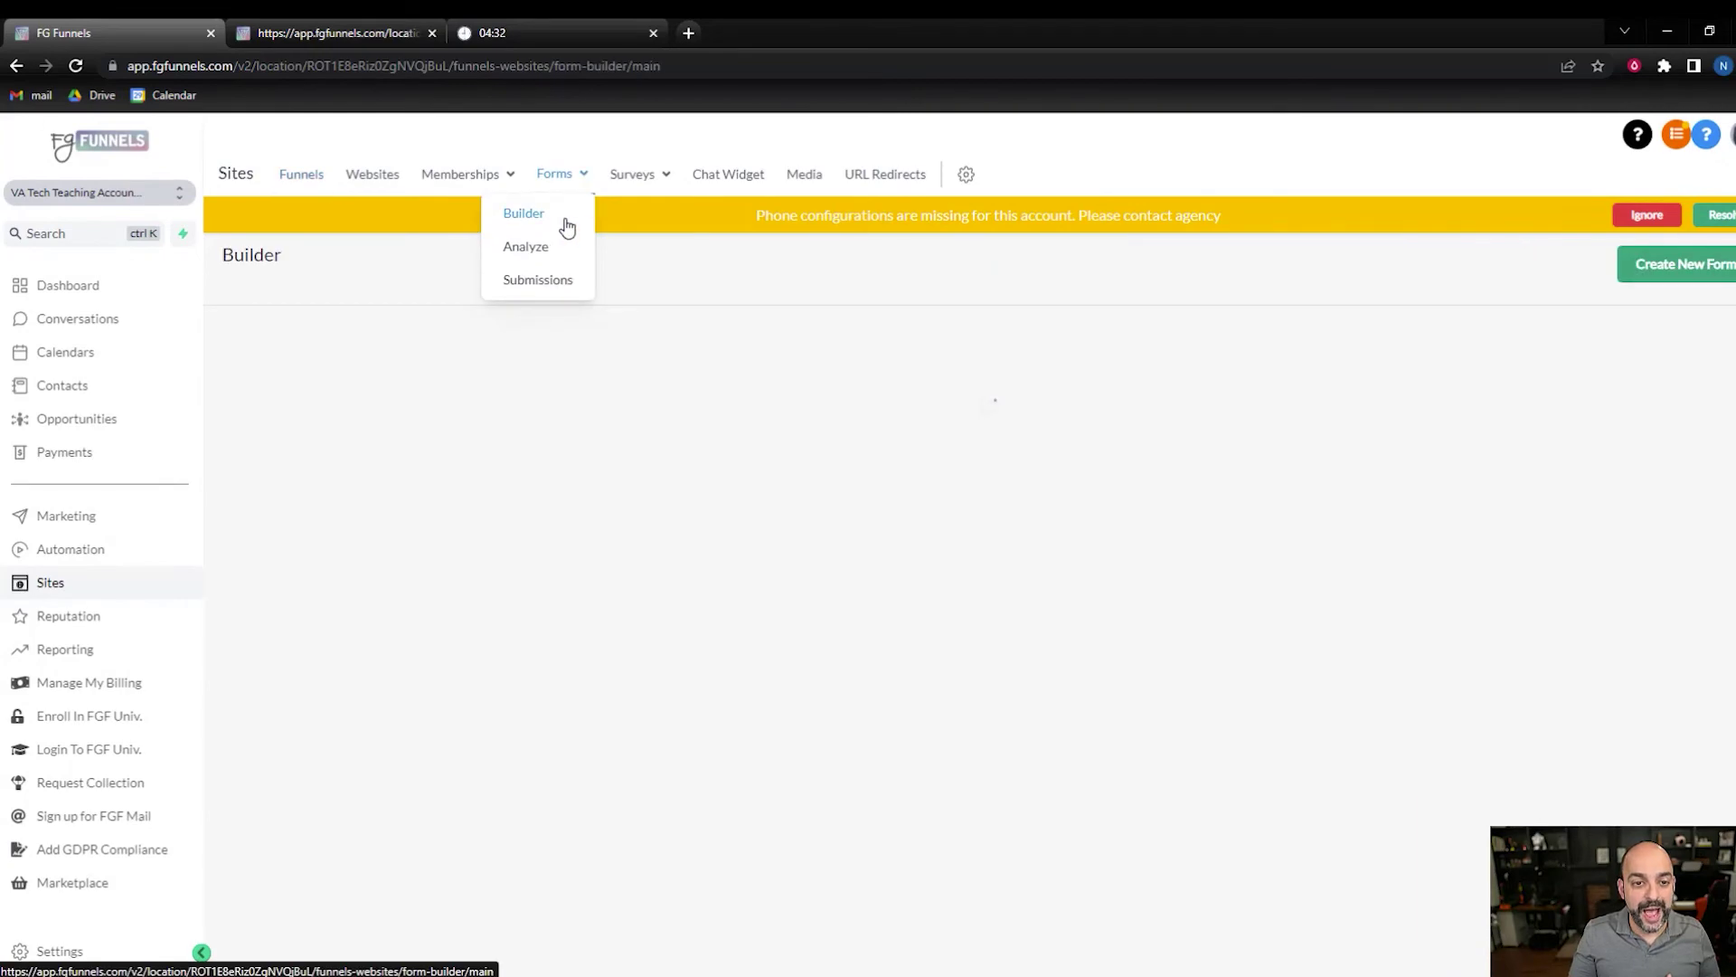
pyautogui.scroll(-2, 362, 570)
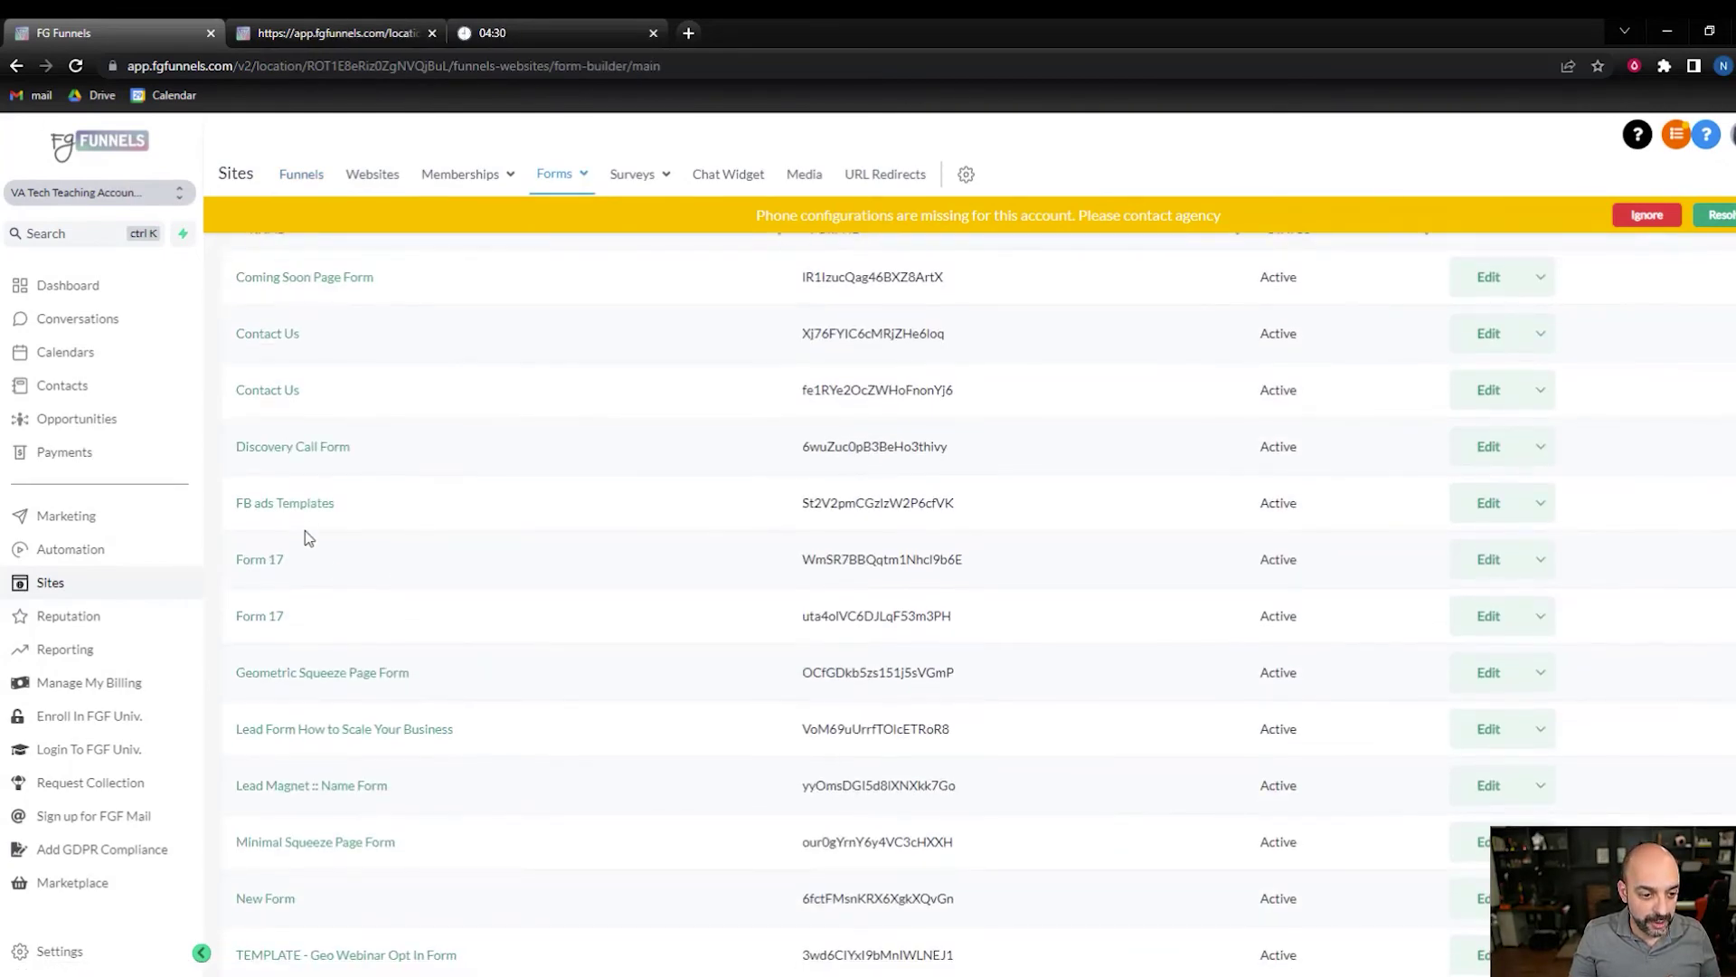
pyautogui.click(317, 500)
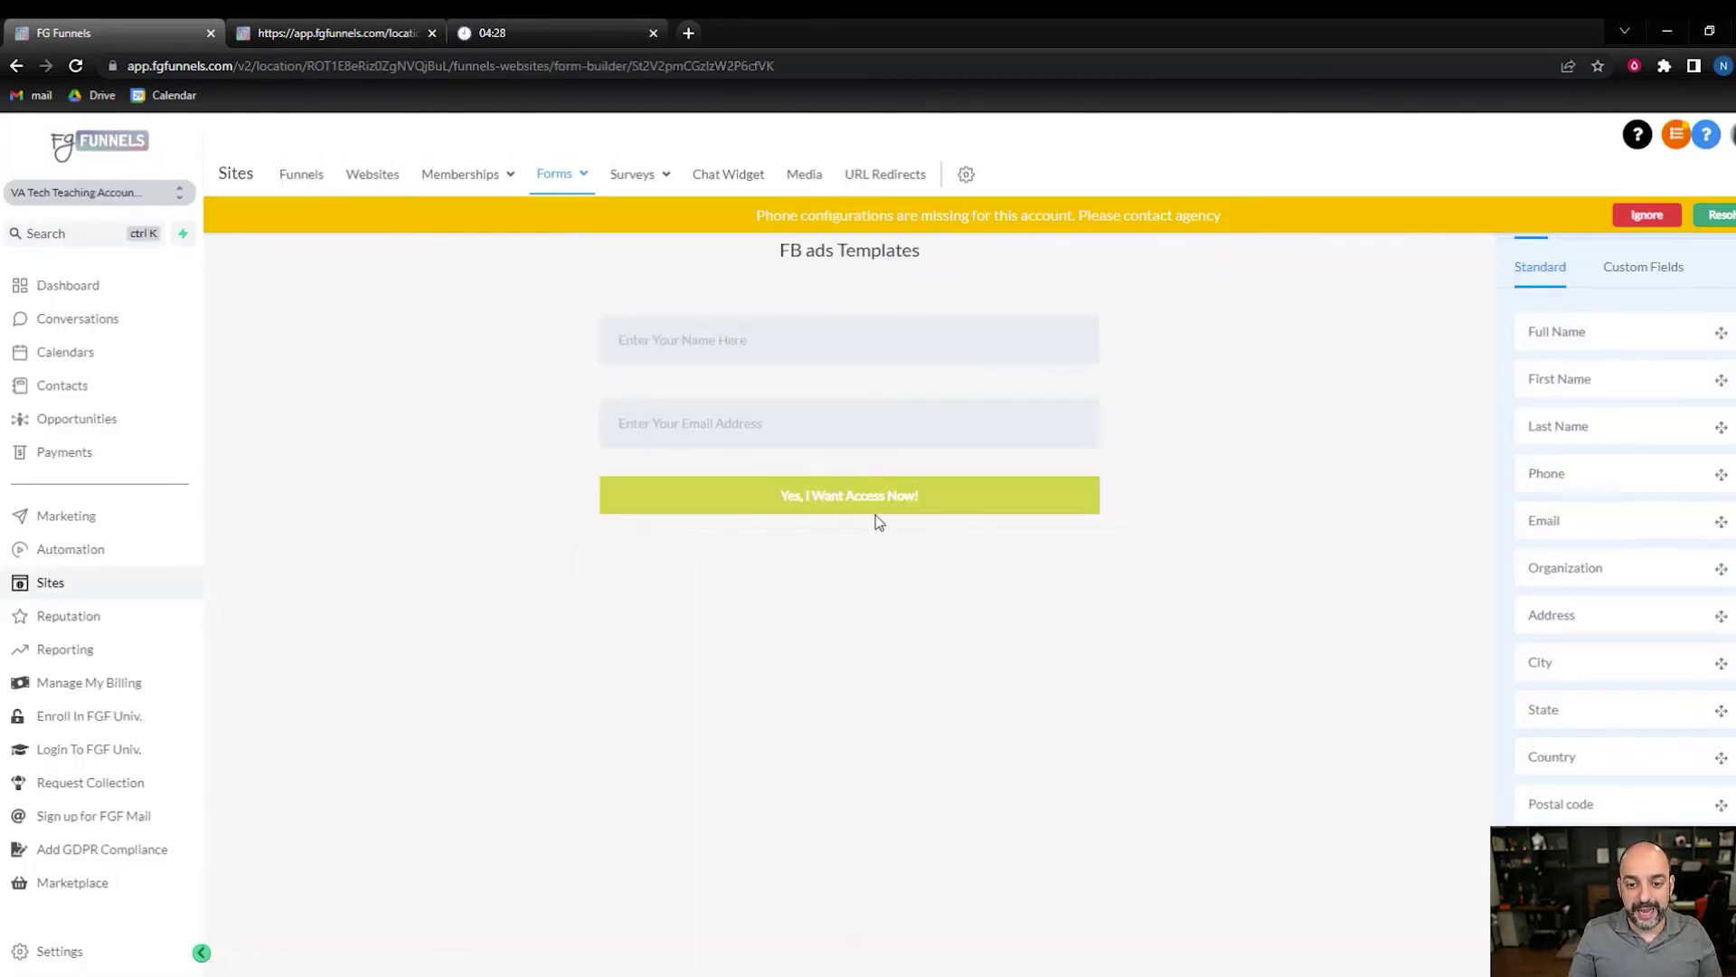
# - Change the submit button label to 'Grab My Templates', then reopen the Lead Magnet 15 minutes funnel
pyautogui.click(876, 514)
pyautogui.moveTo(1665, 316); pyautogui.dragTo(1445, 333)
pyautogui.click(1415, 337)
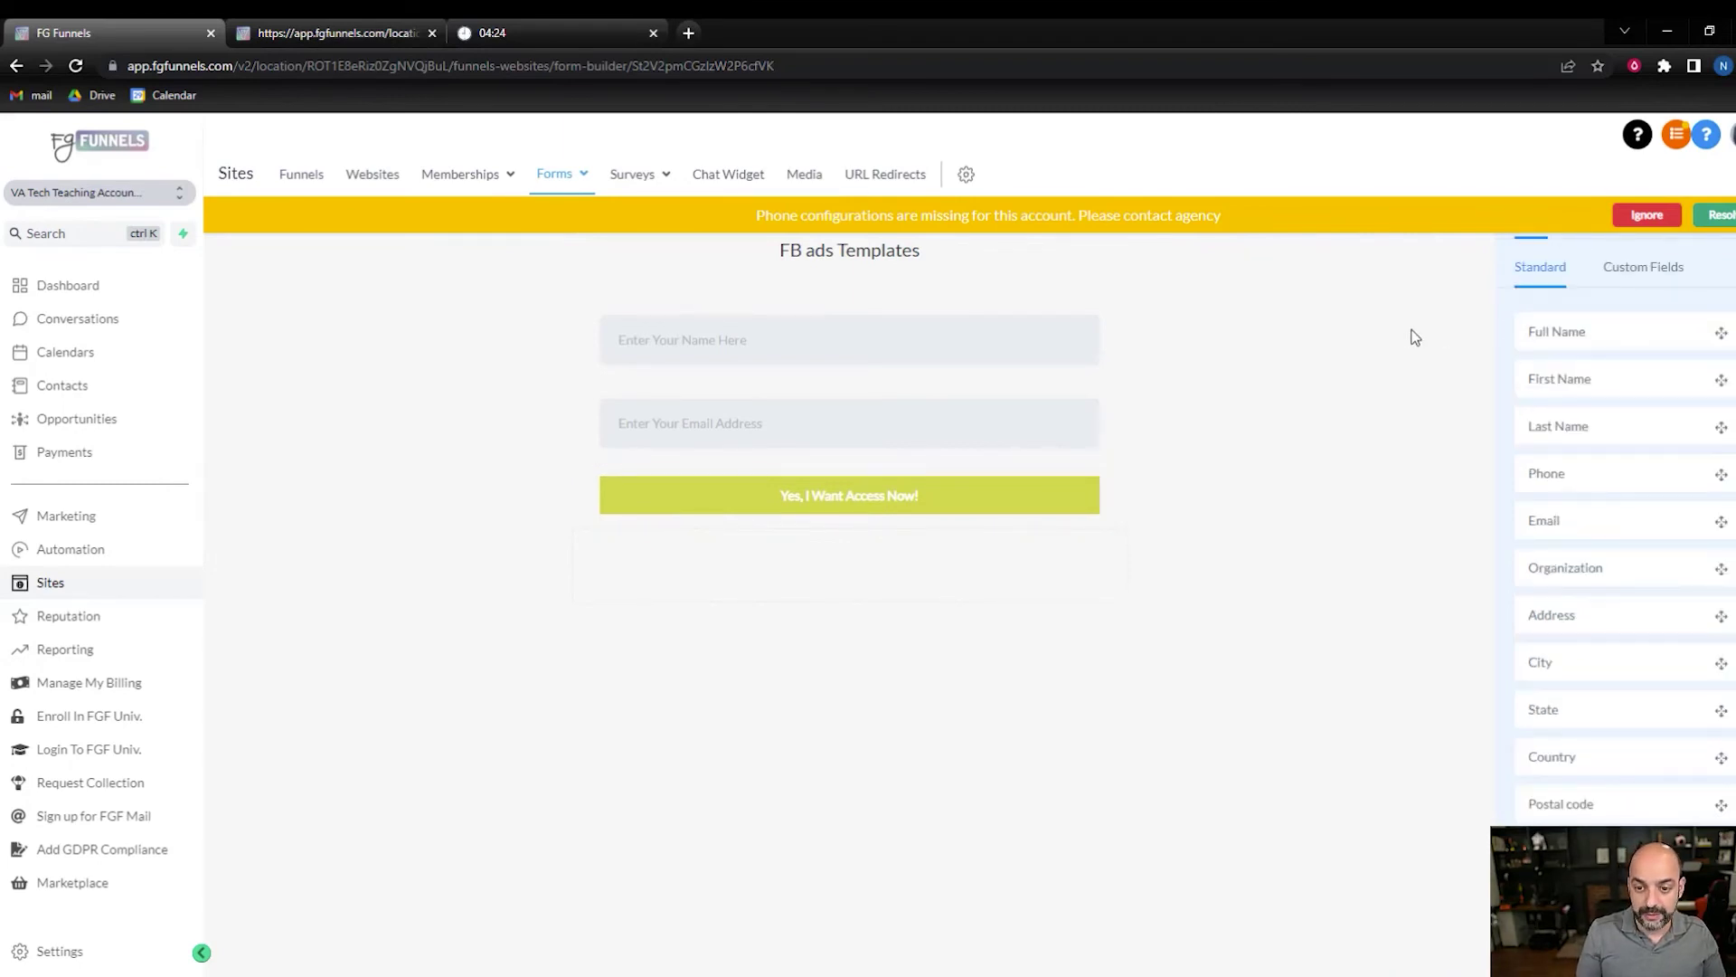
pyautogui.click(936, 508)
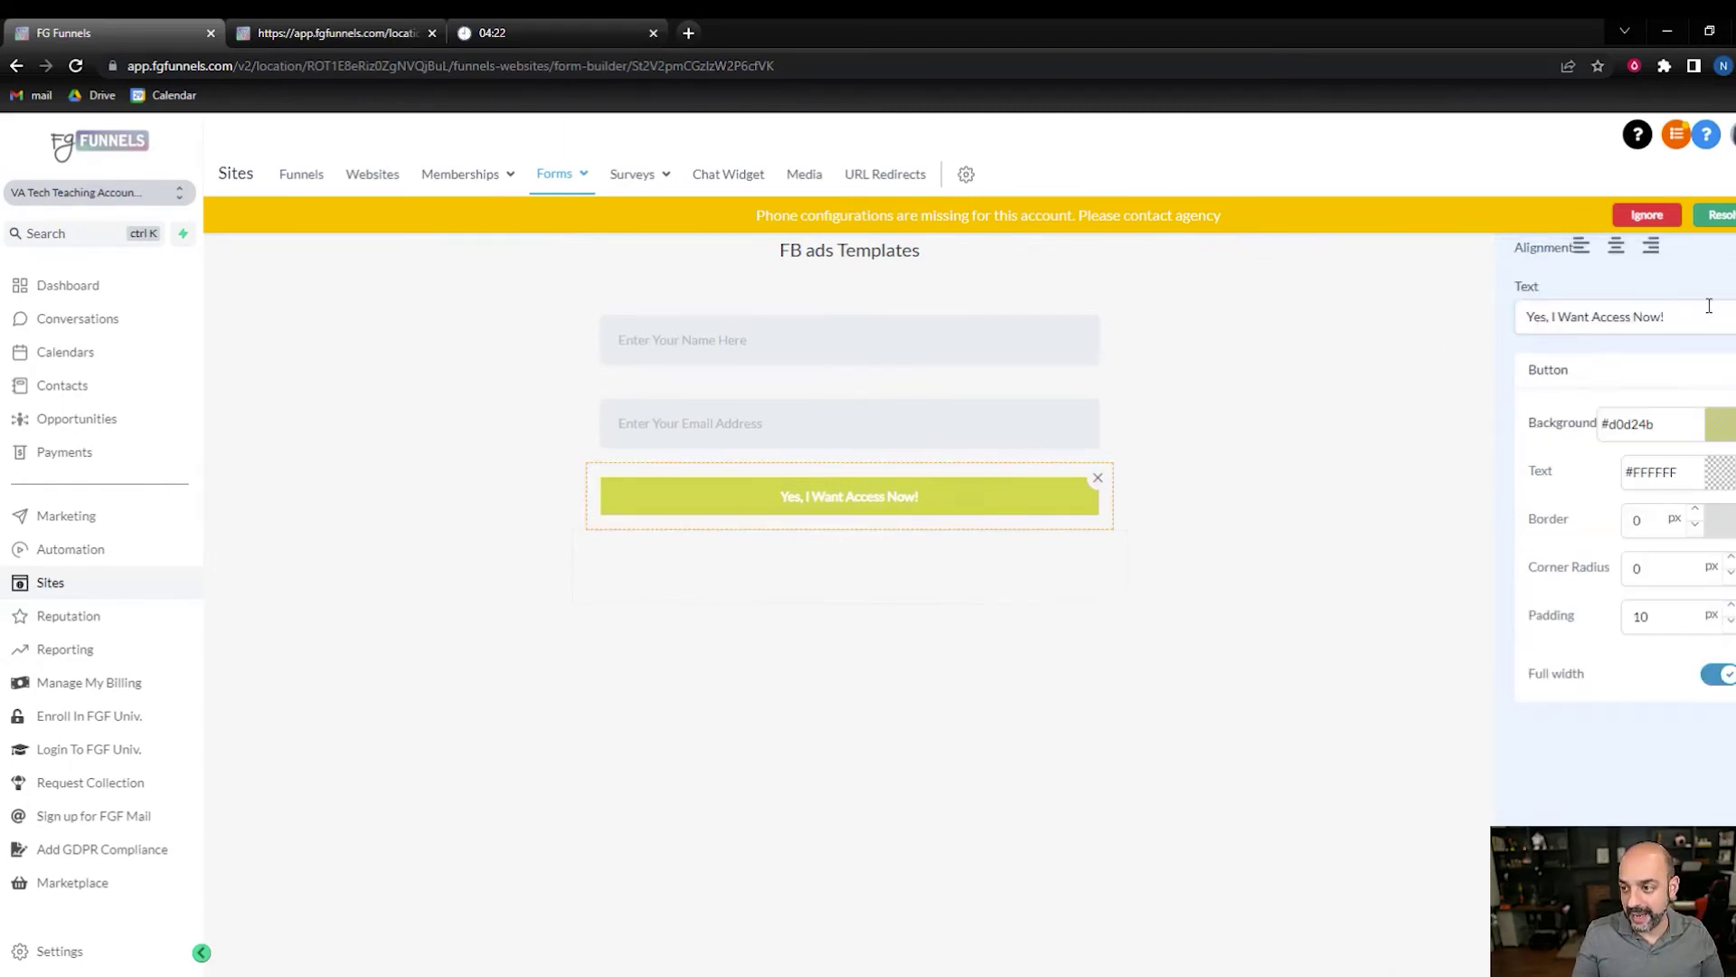
pyautogui.moveTo(1709, 307); pyautogui.dragTo(1455, 334)
pyautogui.click(1455, 335)
pyautogui.click(980, 498)
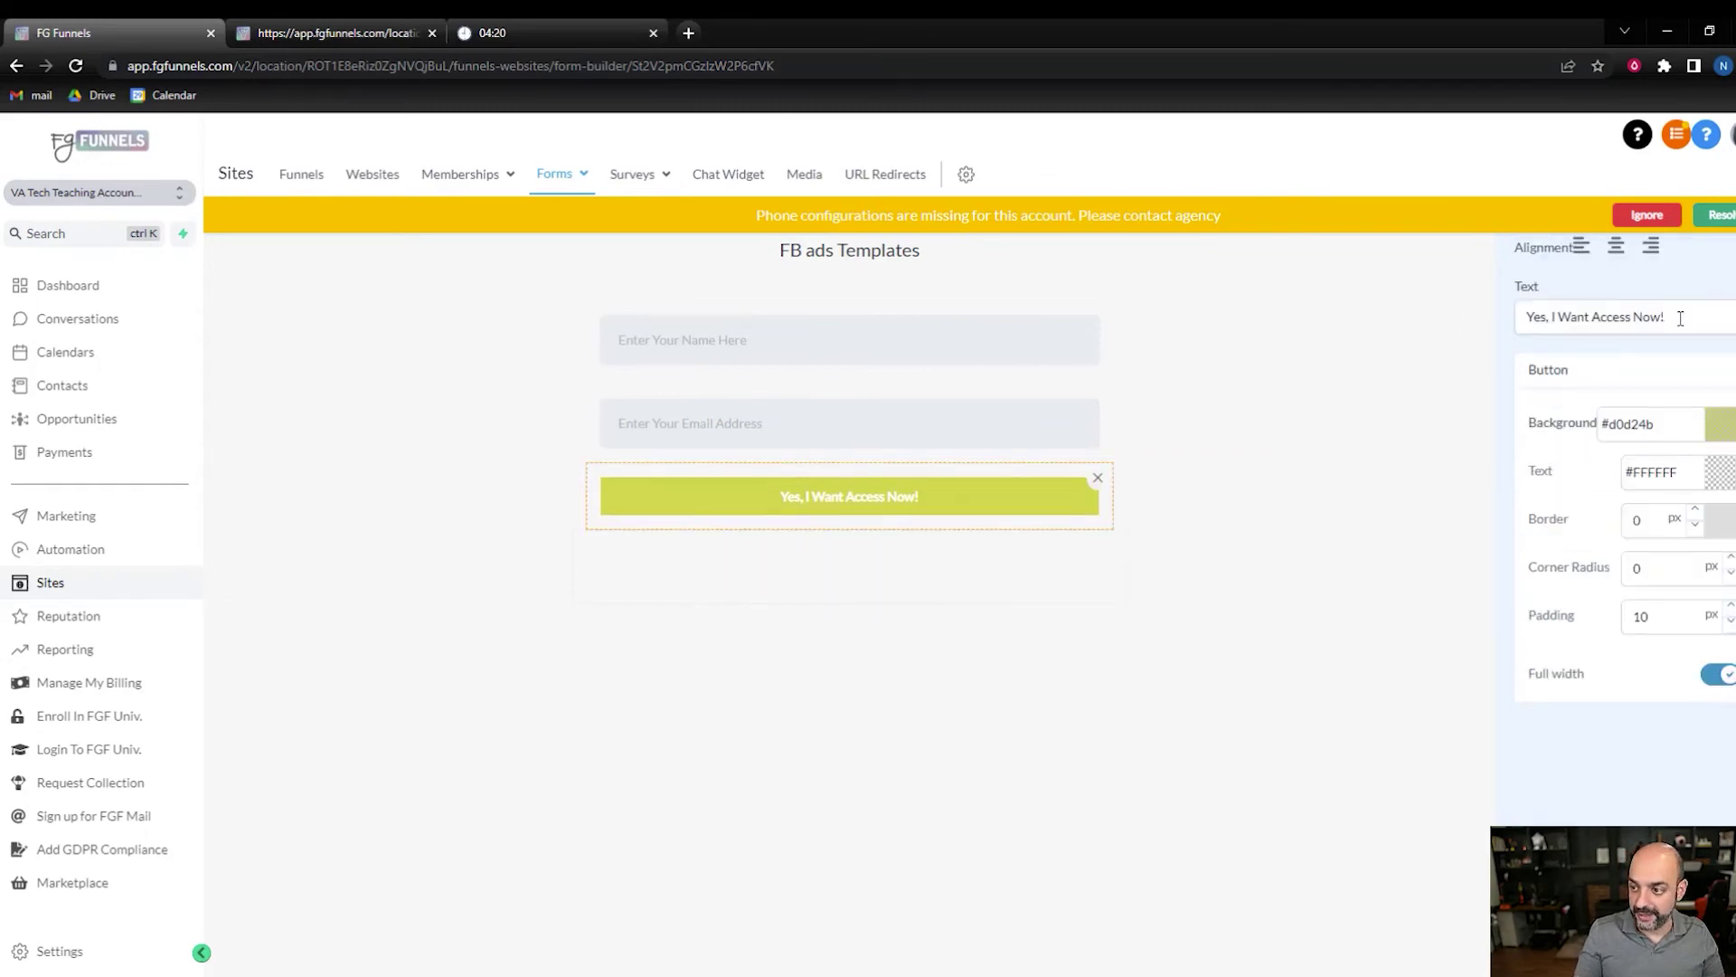
pyautogui.click(1680, 318)
pyautogui.press('BackSpace')
pyautogui.press('BackSpace')
pyautogui.press('BackSpace')
pyautogui.press('BackSpace')
pyautogui.press('BackSpace')
pyautogui.press('BackSpace')
pyautogui.press('BackSpace')
pyautogui.press('BackSpace')
pyautogui.press('BackSpace')
pyautogui.press('BackSpace')
pyautogui.press('BackSpace')
pyautogui.press('BackSpace')
pyautogui.press('BackSpace')
pyautogui.press('BackSpace')
pyautogui.press('BackSpace')
pyautogui.press('BackSpace')
pyautogui.press('BackSpace')
pyautogui.press('BackSpace')
pyautogui.press('BackSpace')
pyautogui.press('BackSpace')
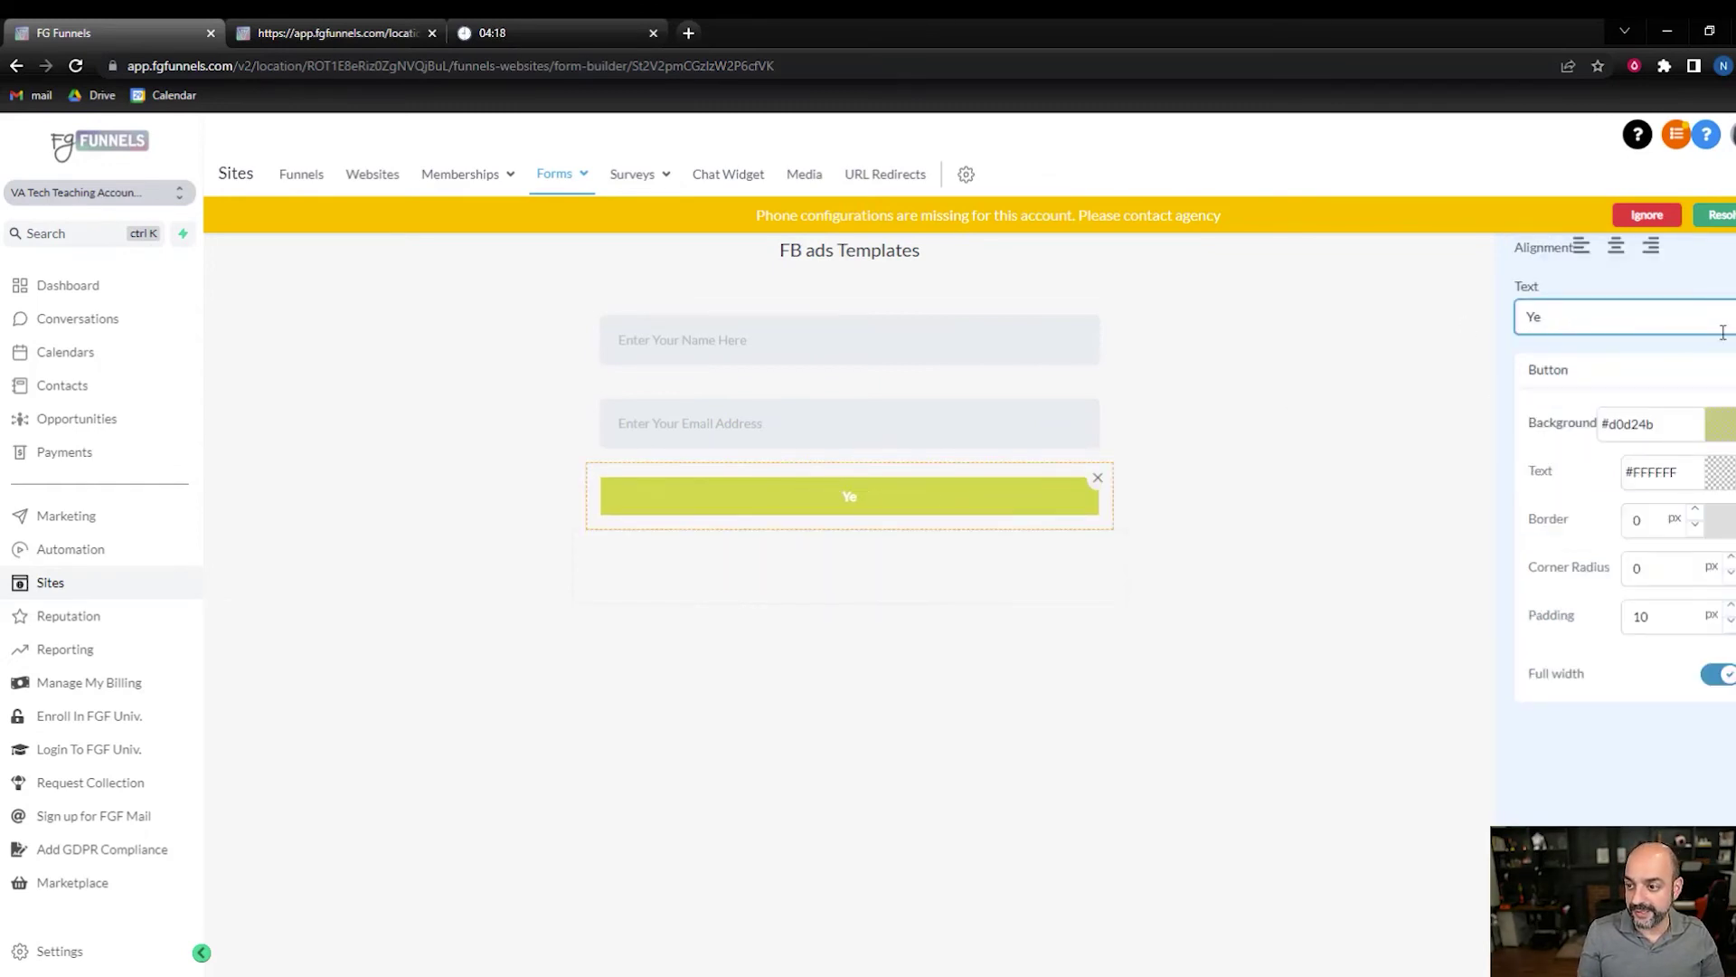
pyautogui.press('BackSpace')
pyautogui.press('BackSpace')
pyautogui.write('Grab')
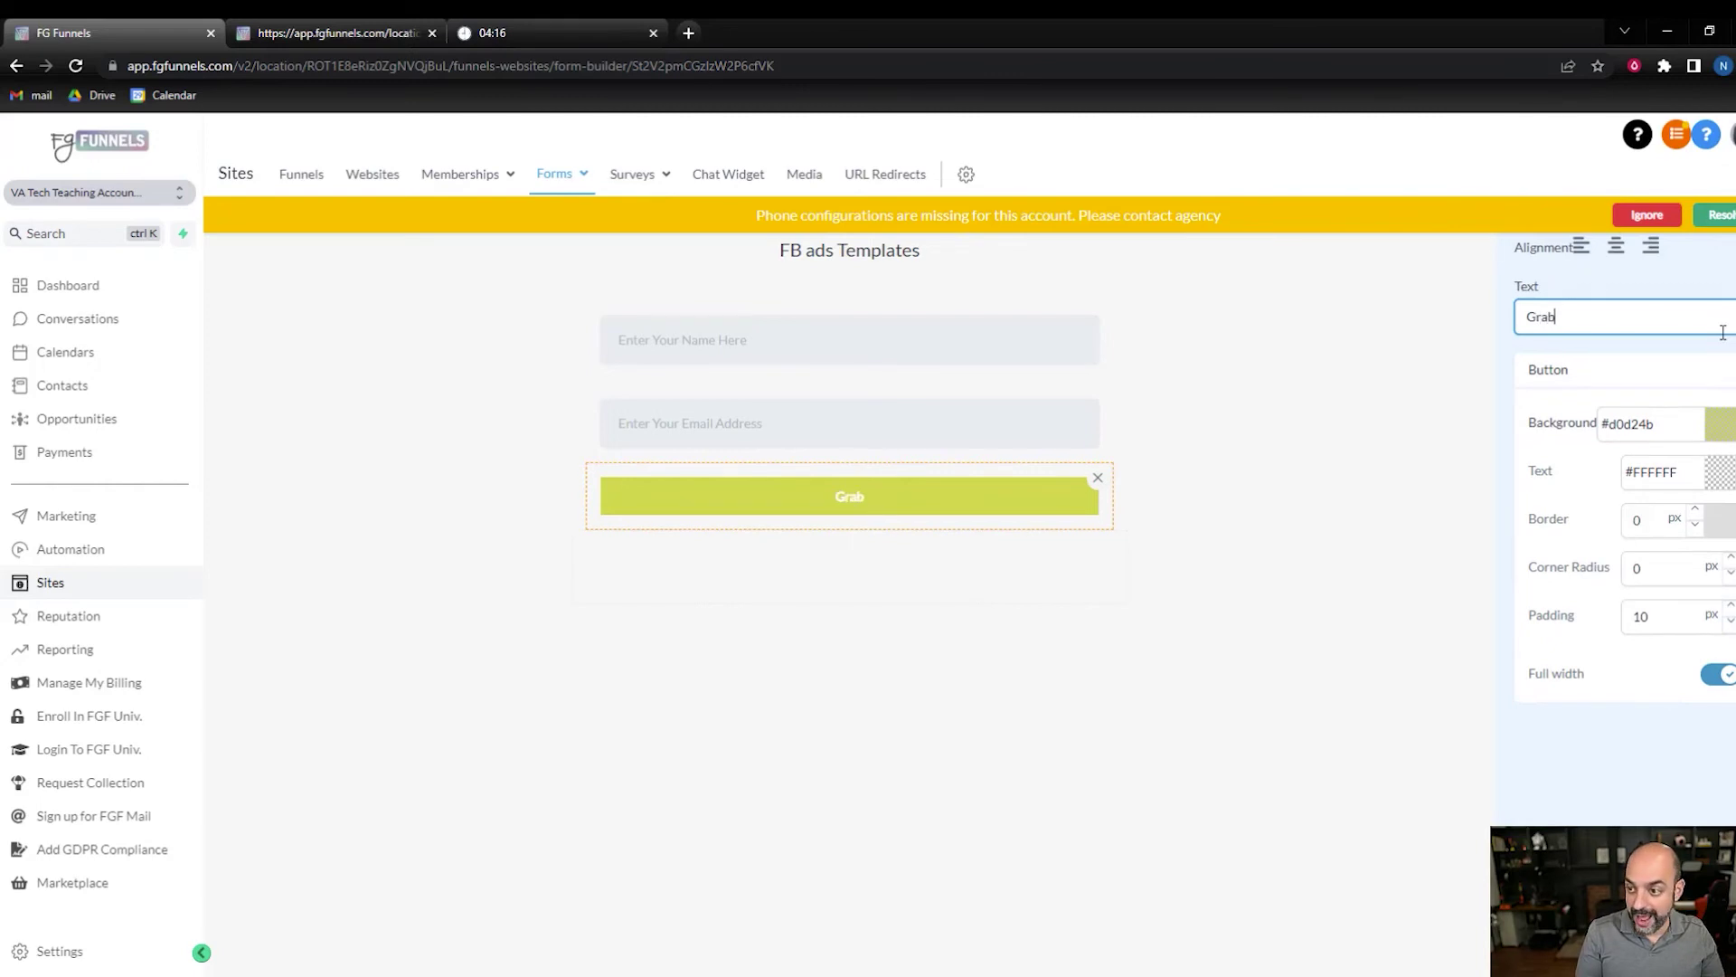
pyautogui.write(' My temp')
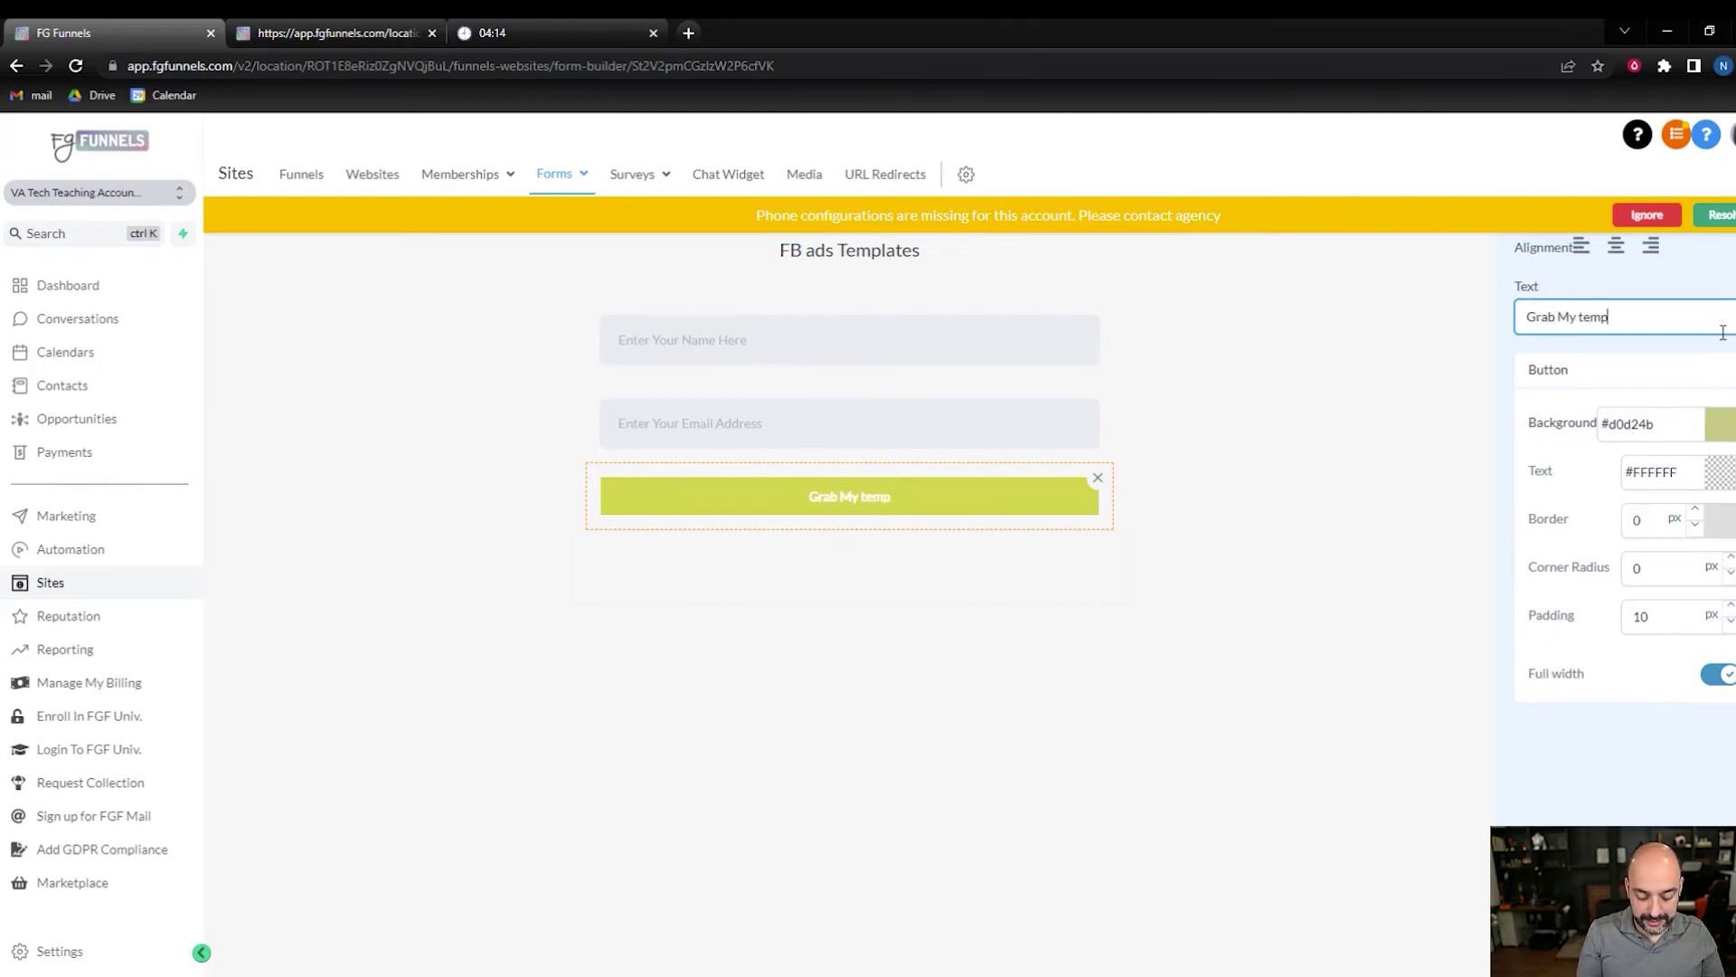
pyautogui.write('lates')
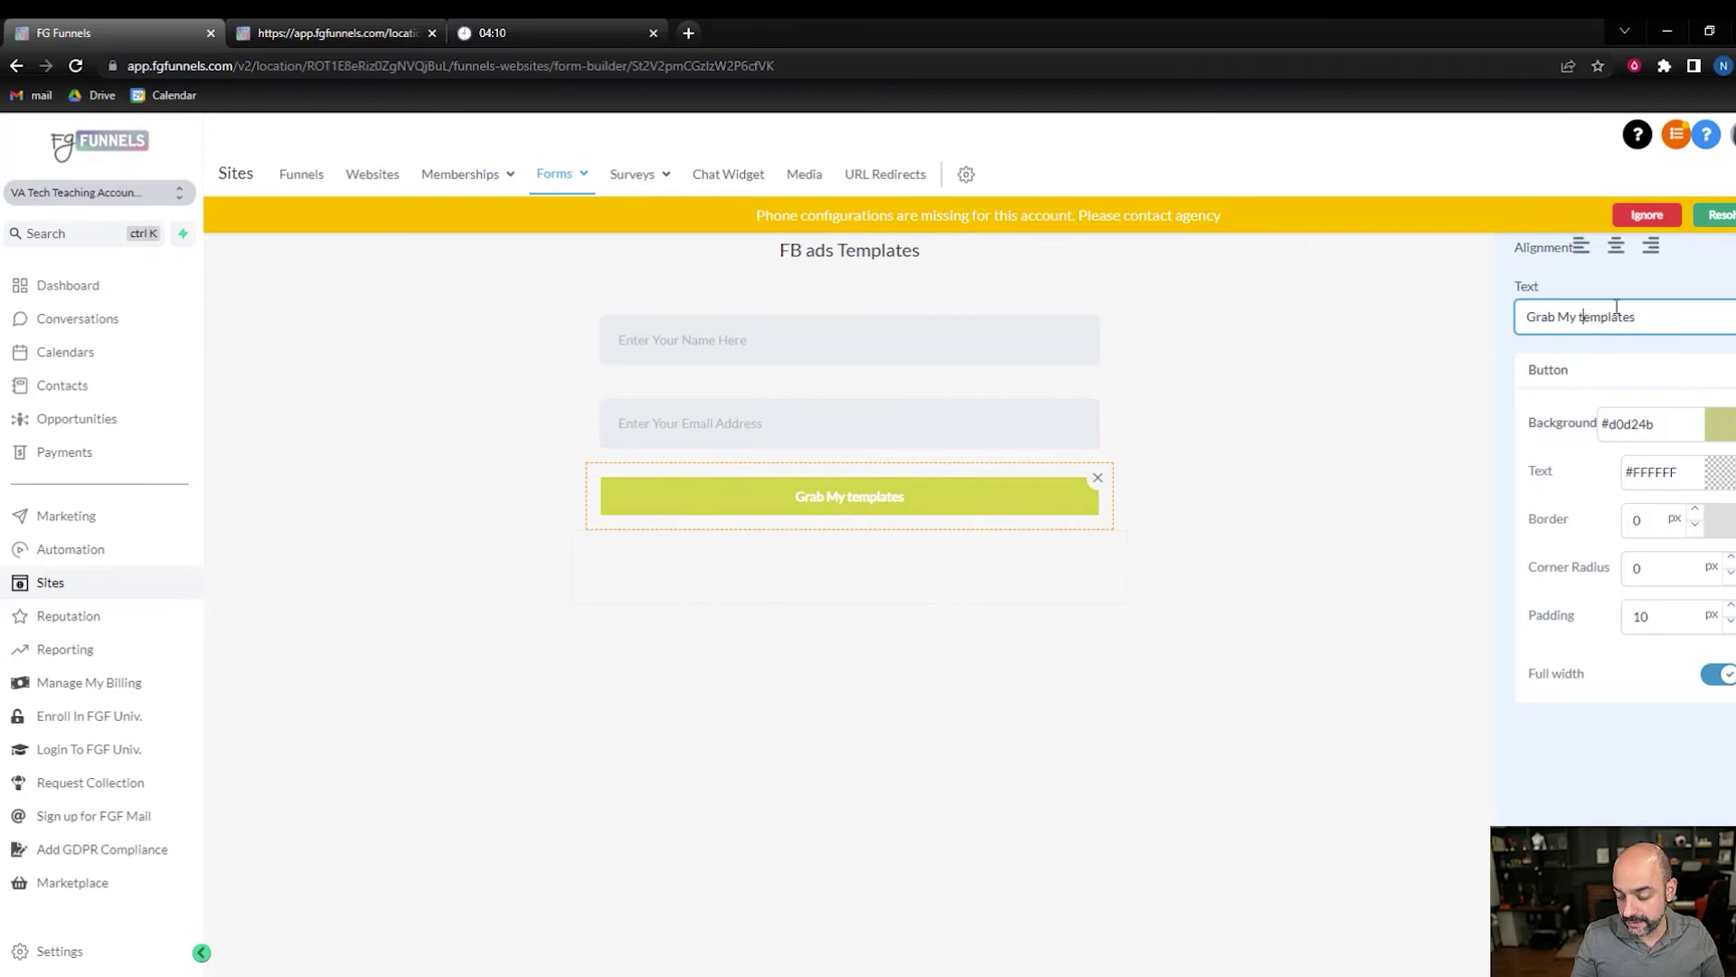
pyautogui.press('BackSpace')
pyautogui.write('T')
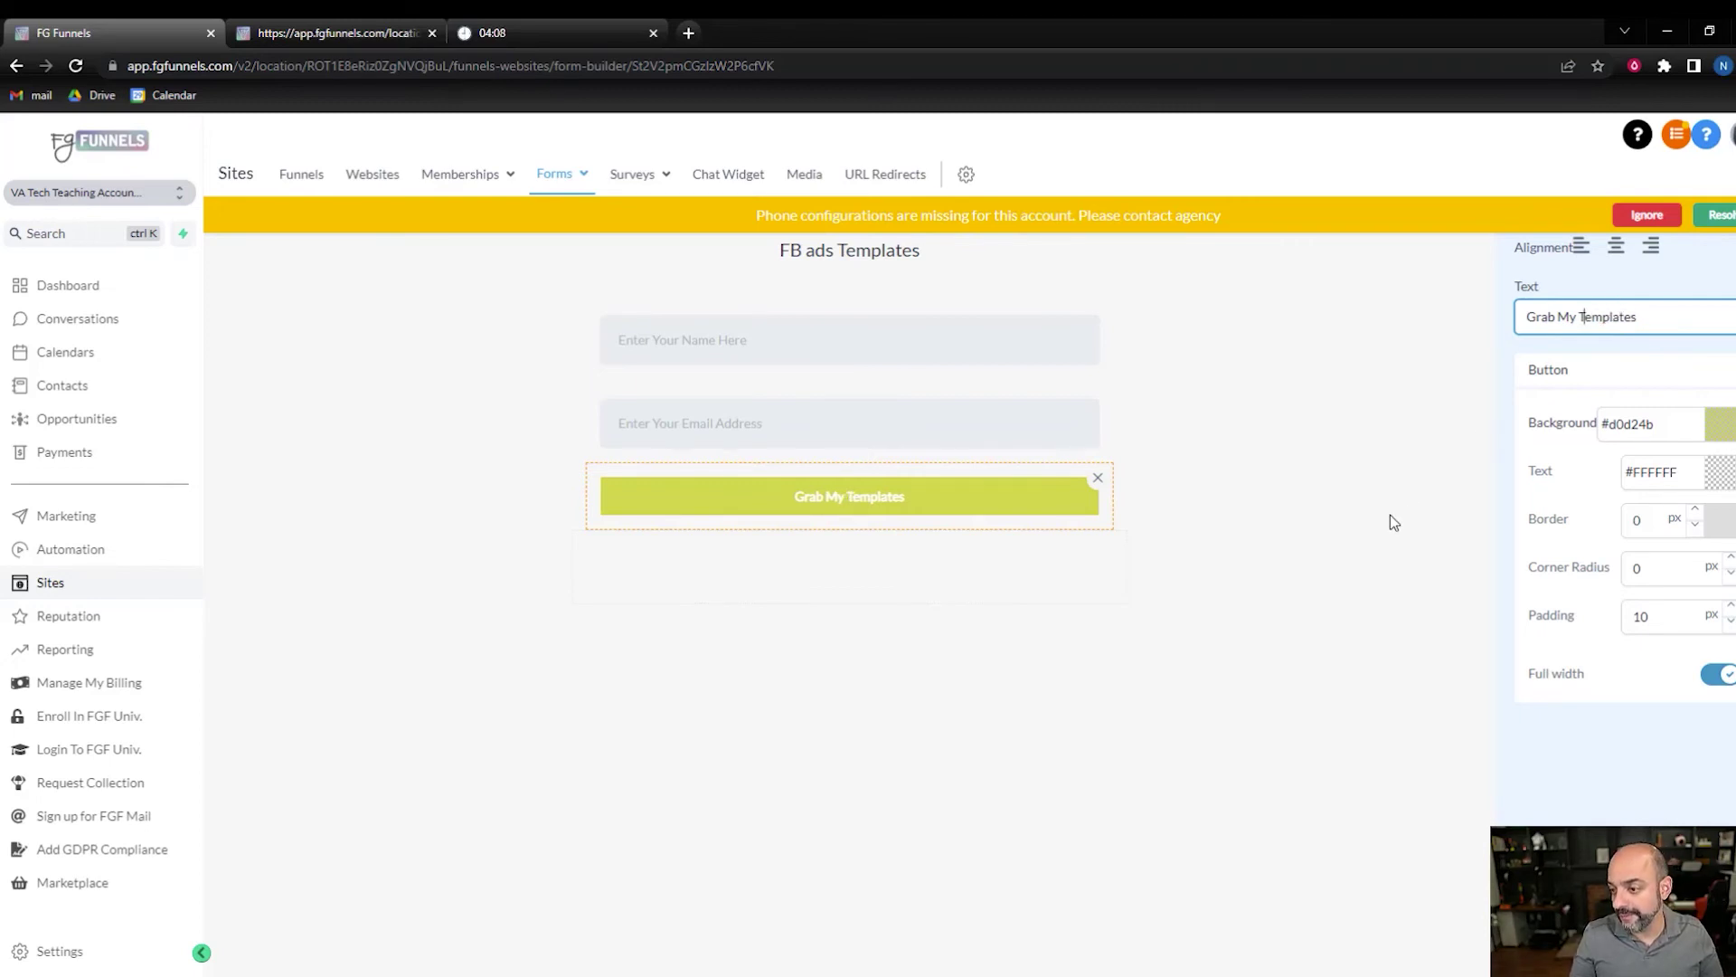
pyautogui.click(1391, 513)
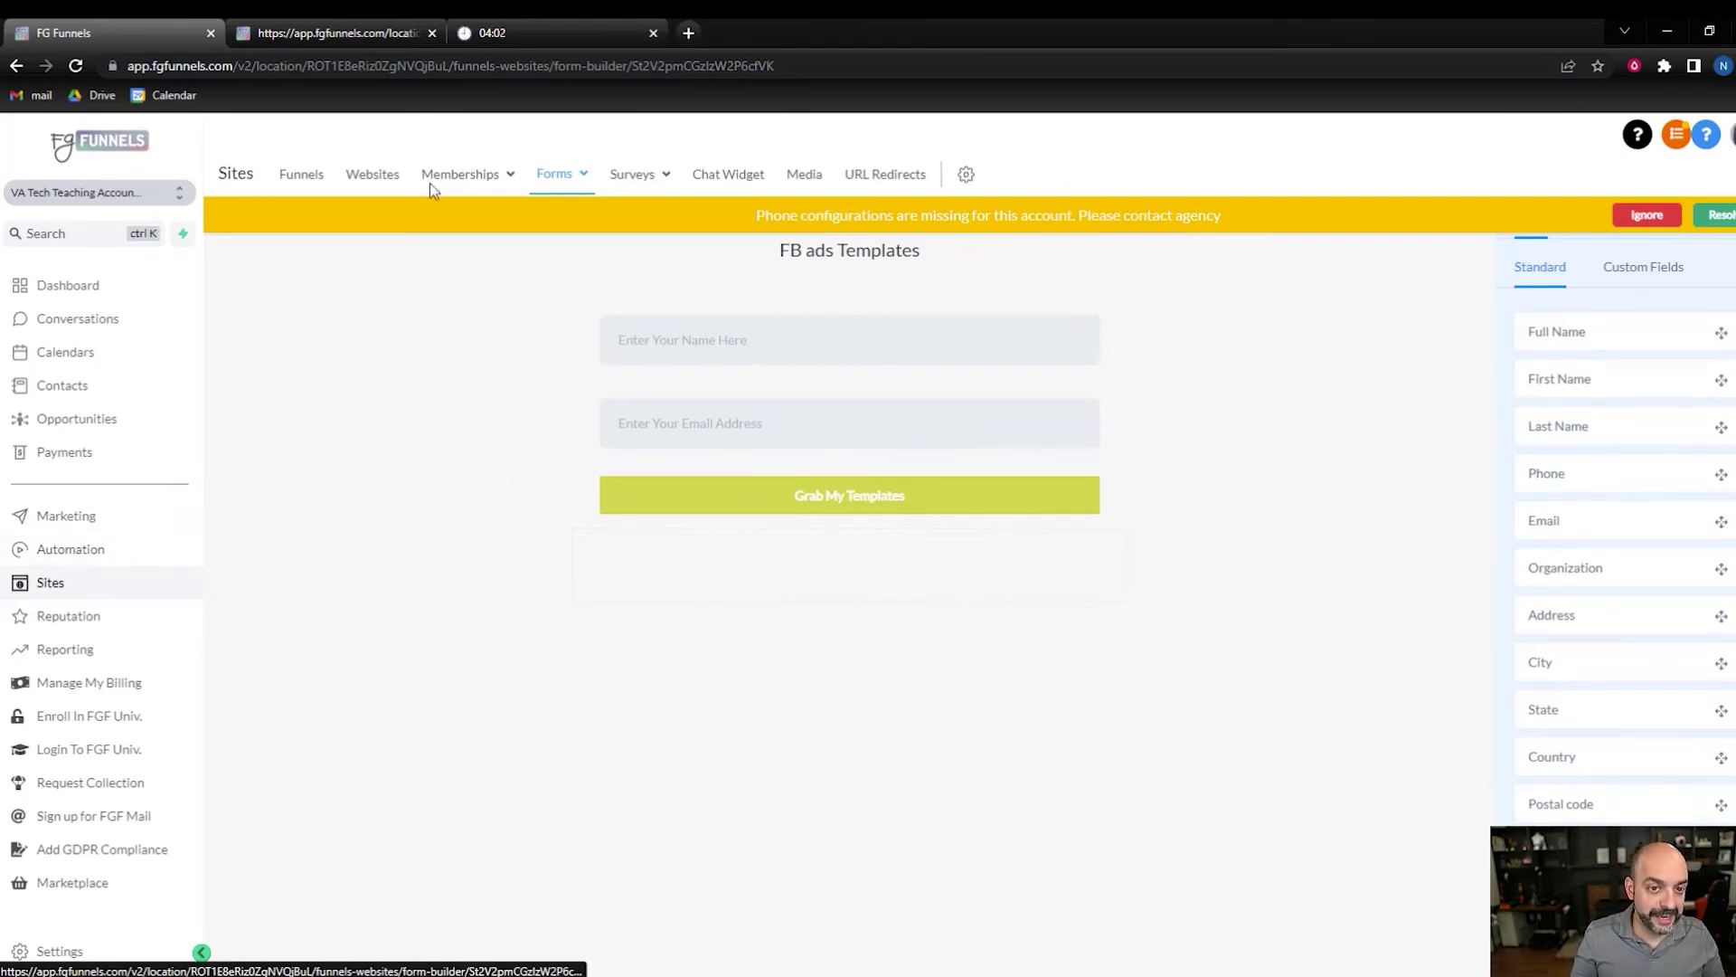
pyautogui.click(281, 180)
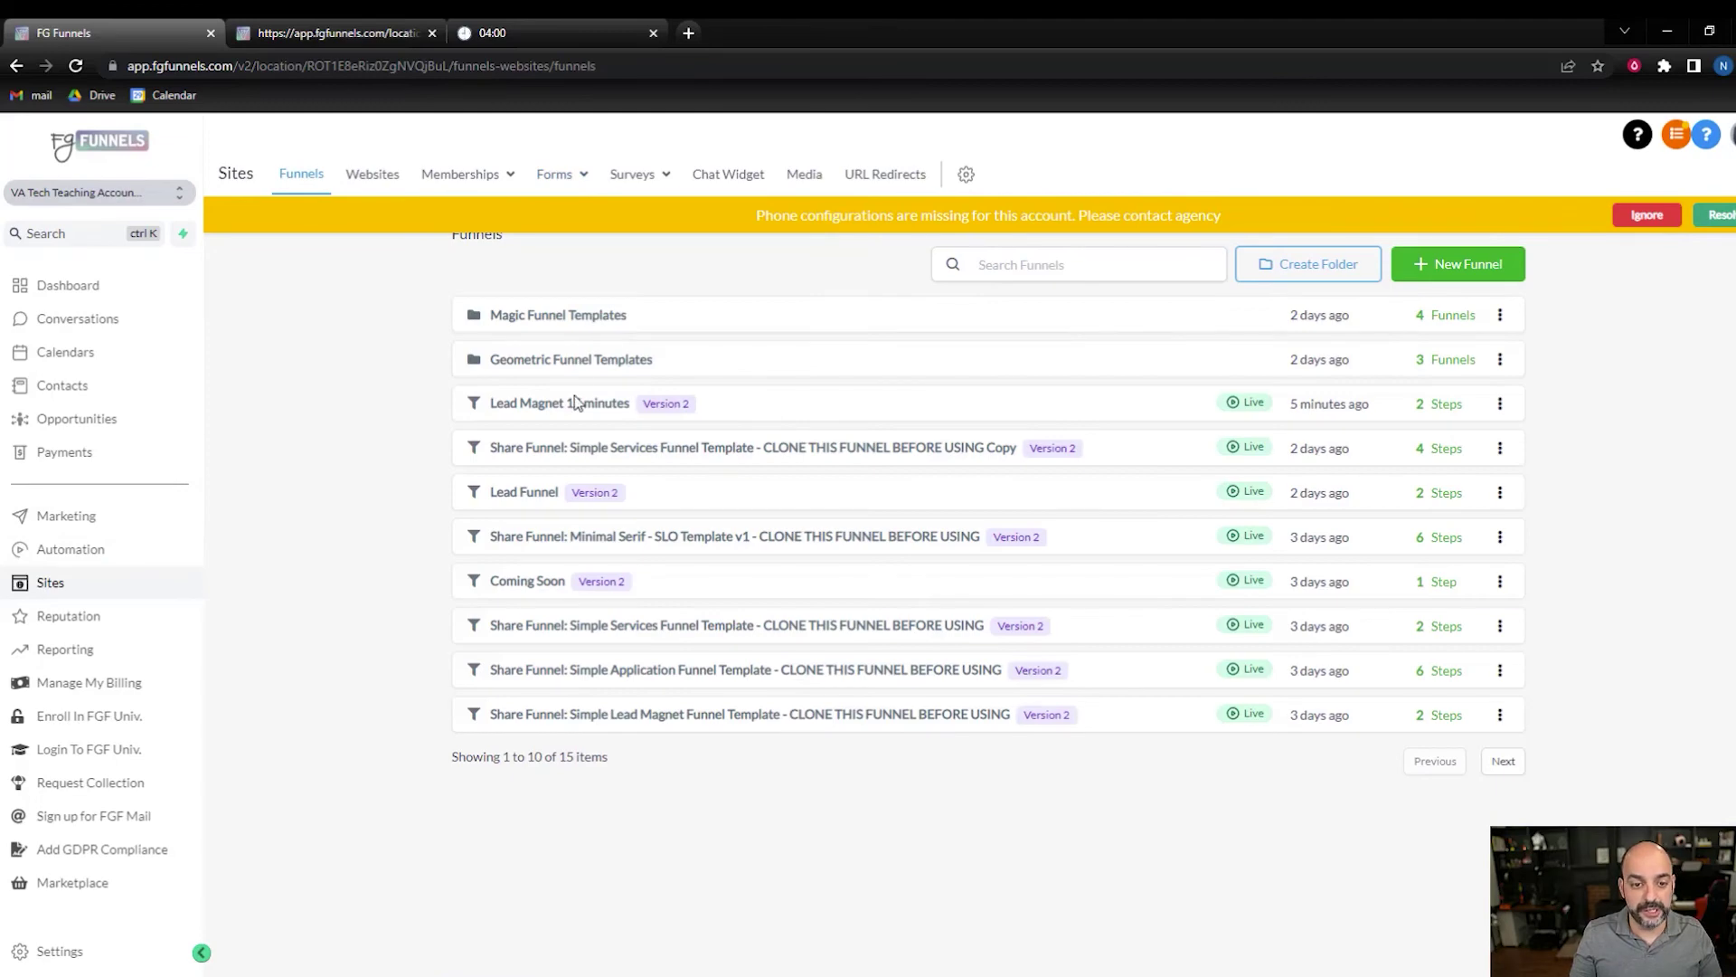
pyautogui.click(575, 403)
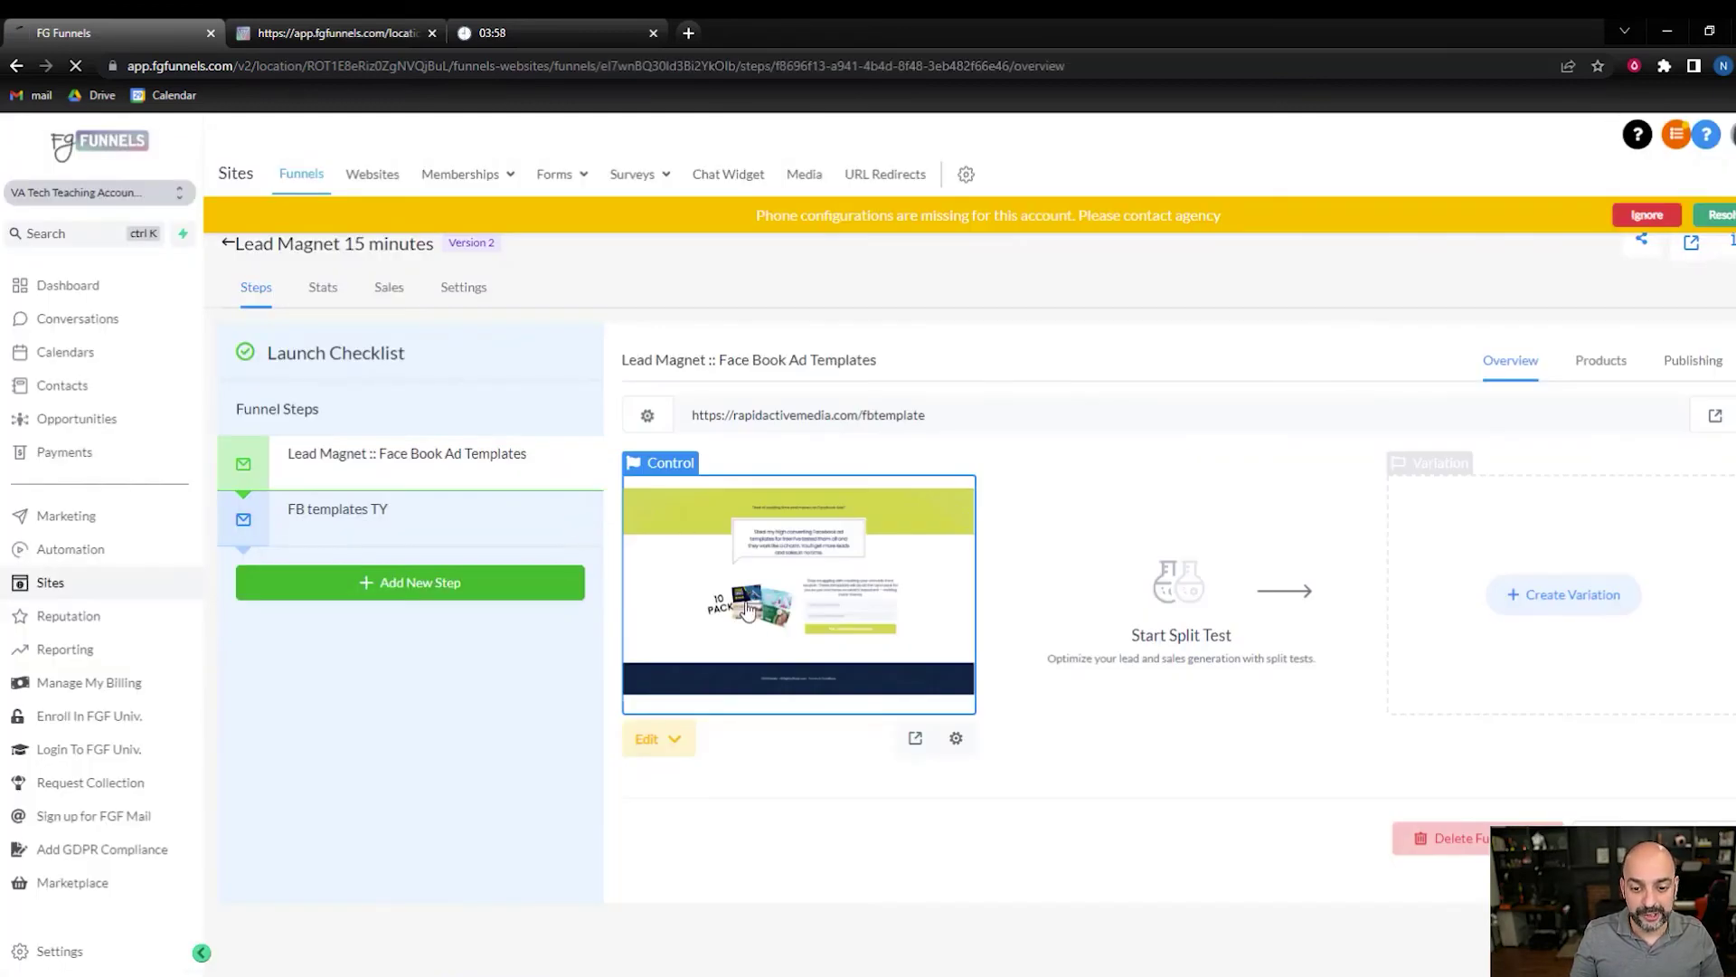
# - Attach the FB ads Templates form to the landing page opt-in and return to the funnel steps
pyautogui.click(747, 610)
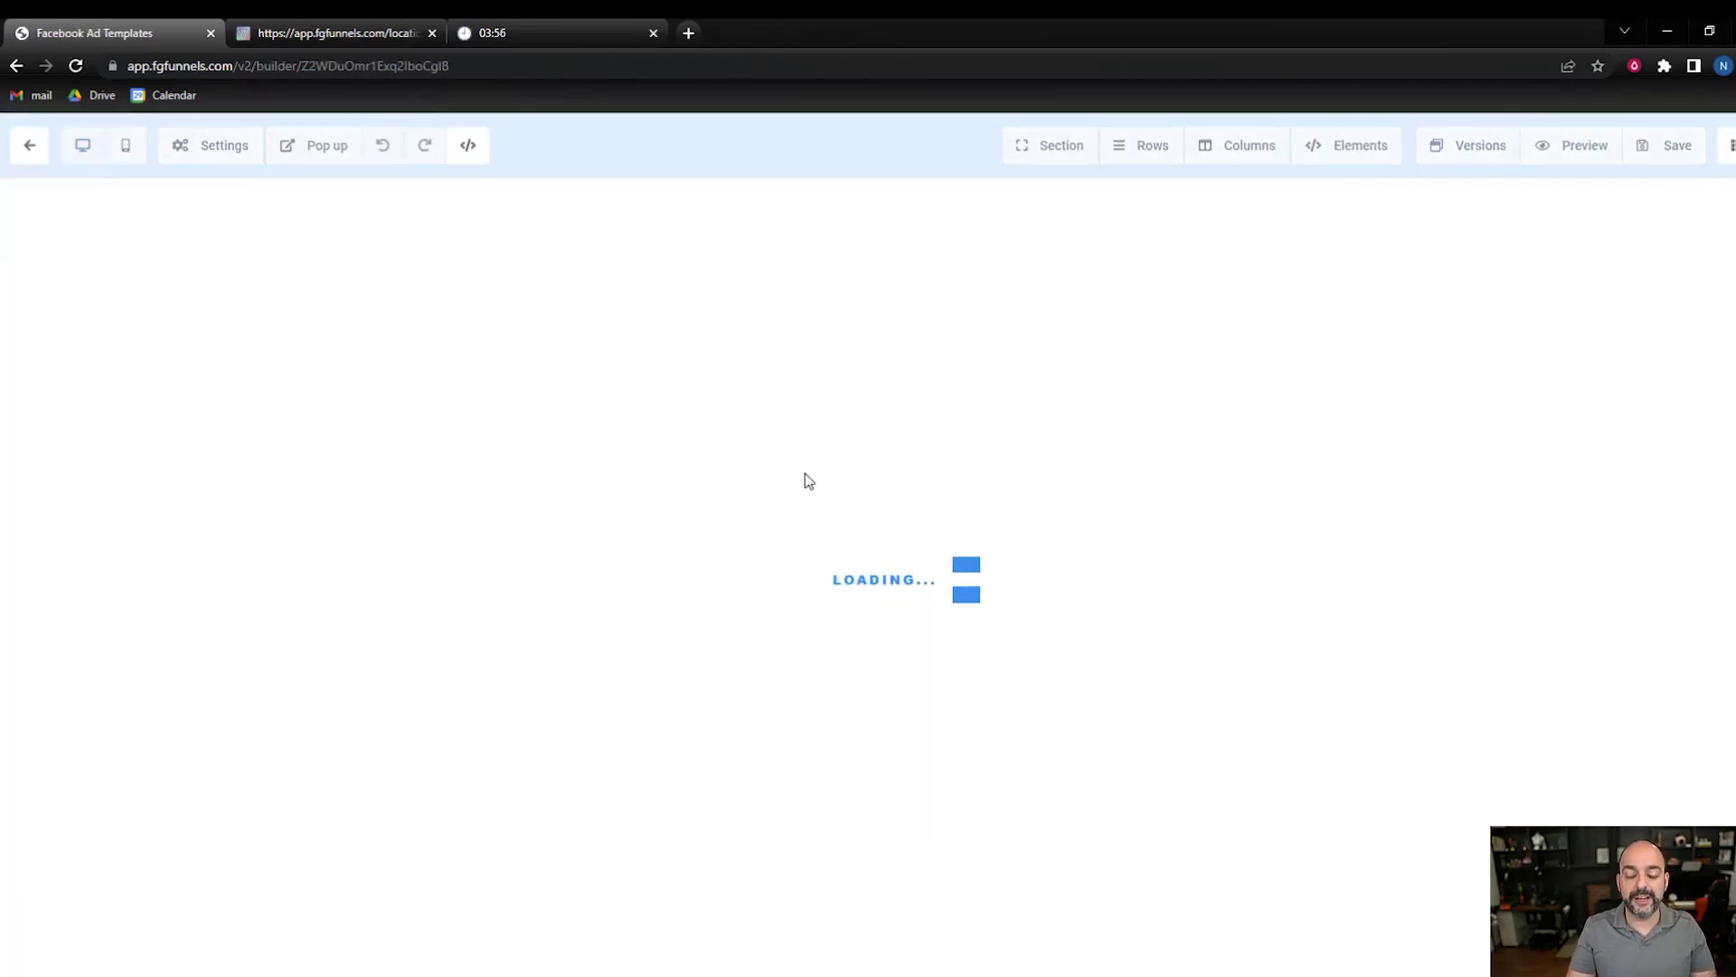
pyautogui.scroll(-3, 1461, 577)
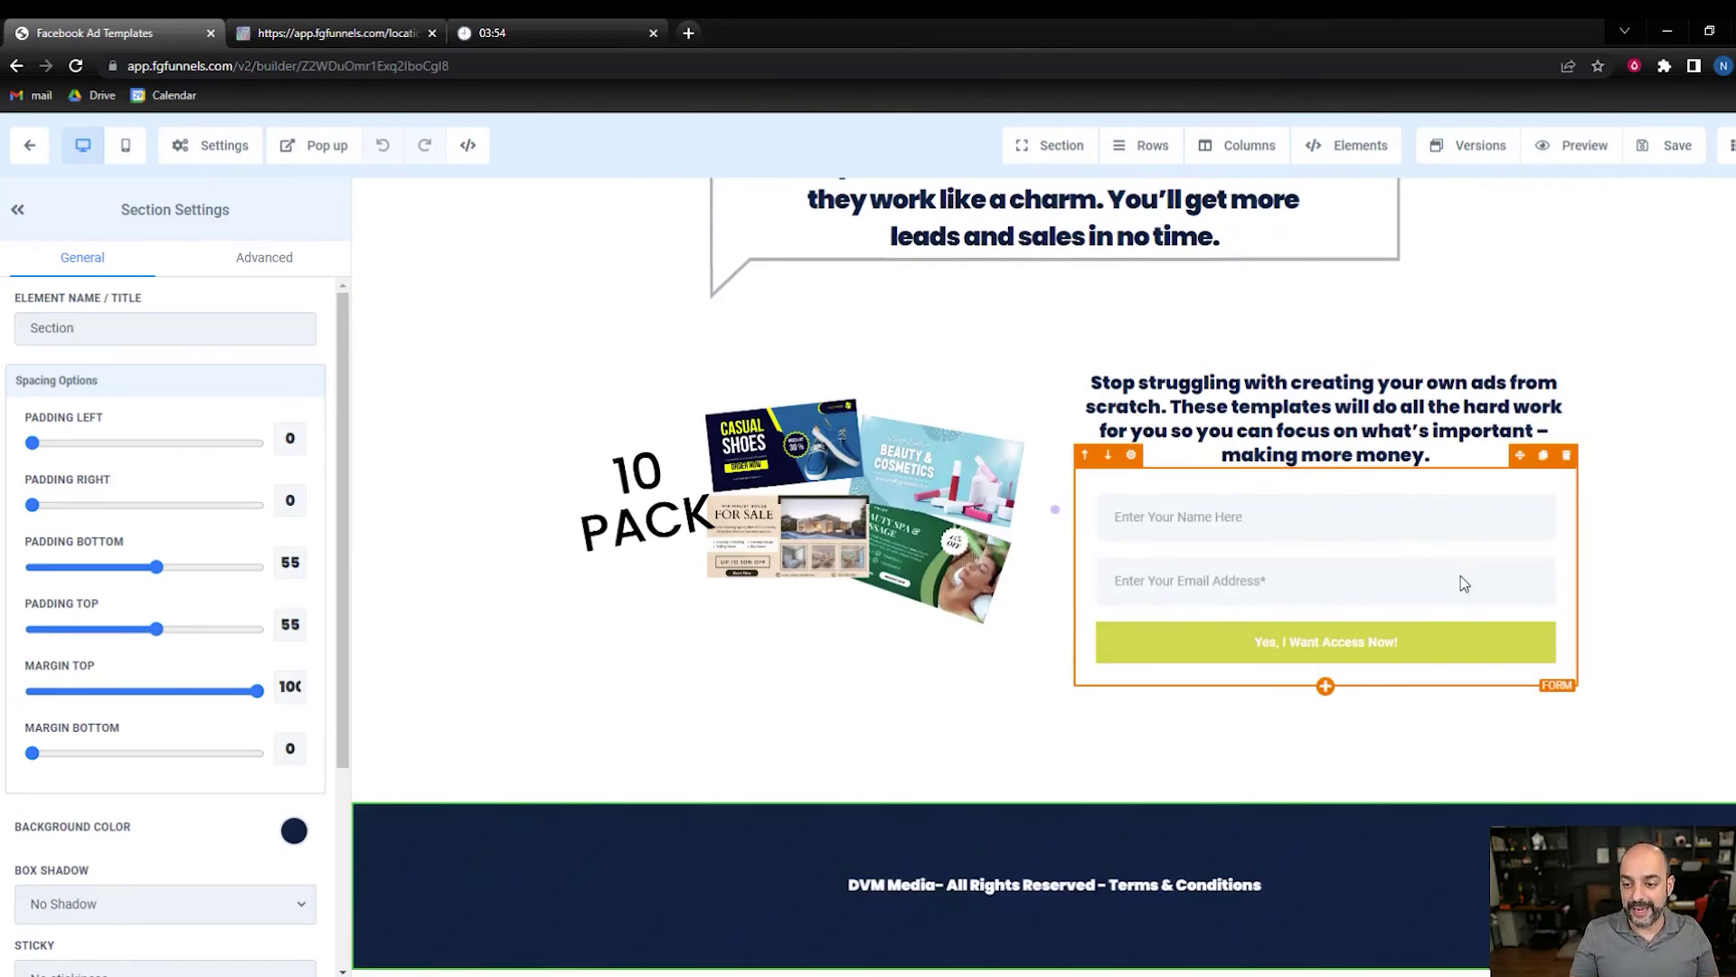
pyautogui.click(1464, 584)
pyautogui.scroll(-1, 226, 773)
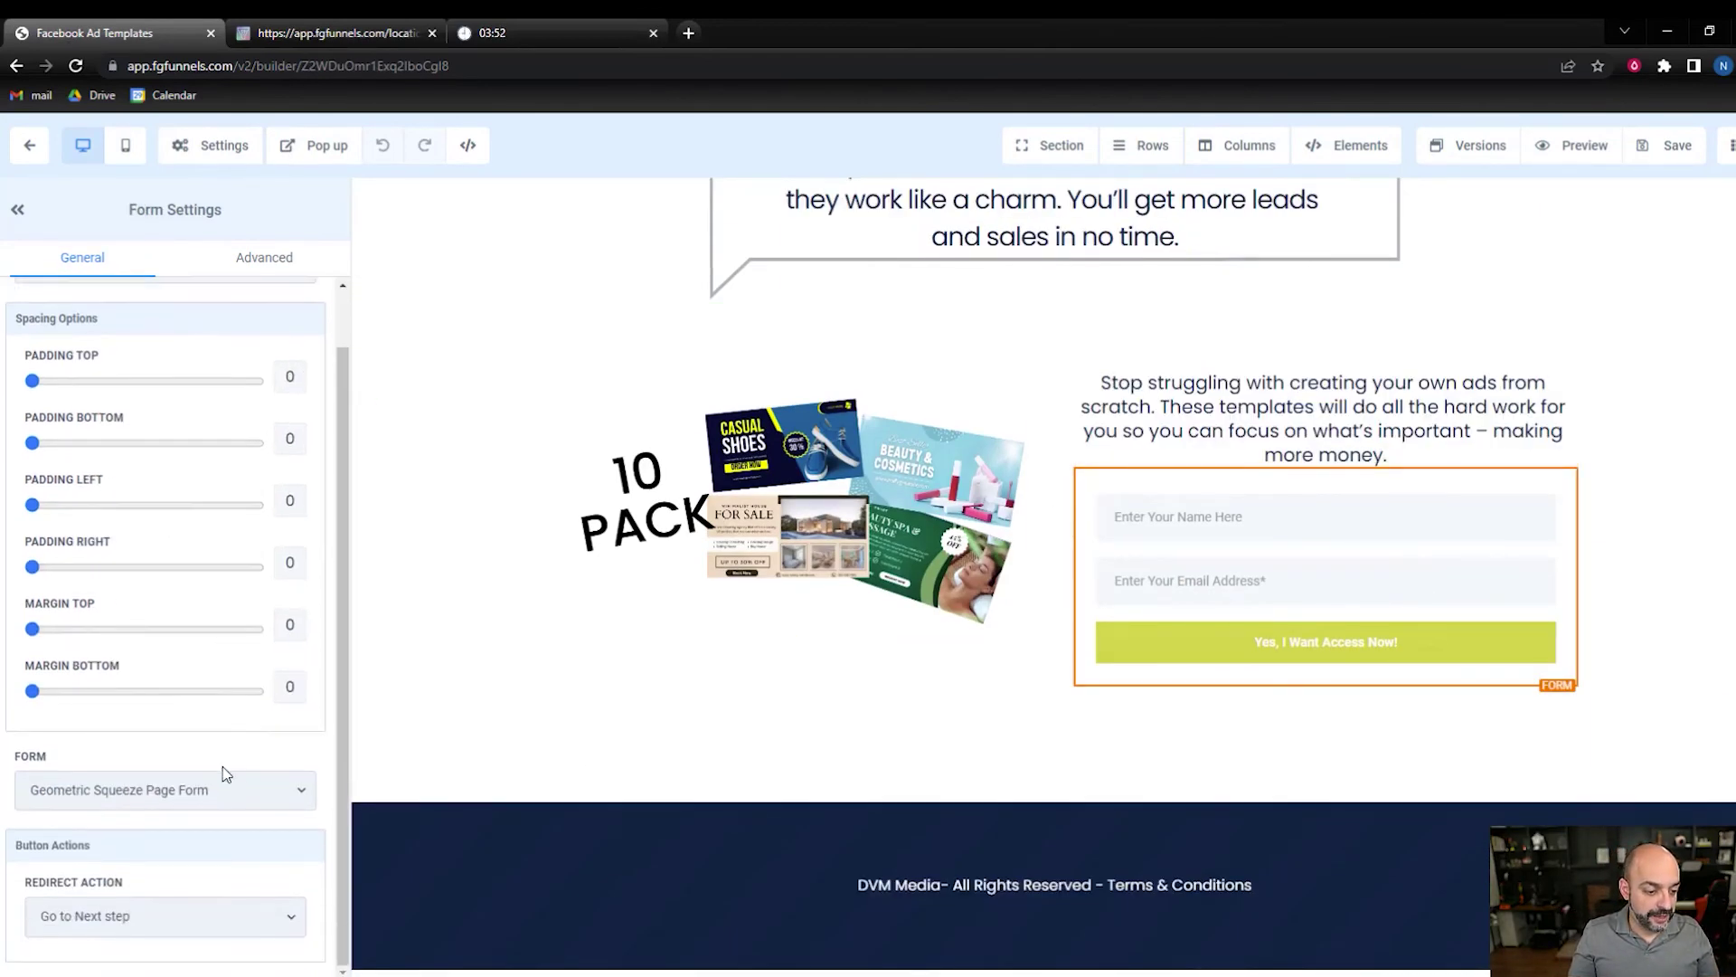
pyautogui.click(231, 793)
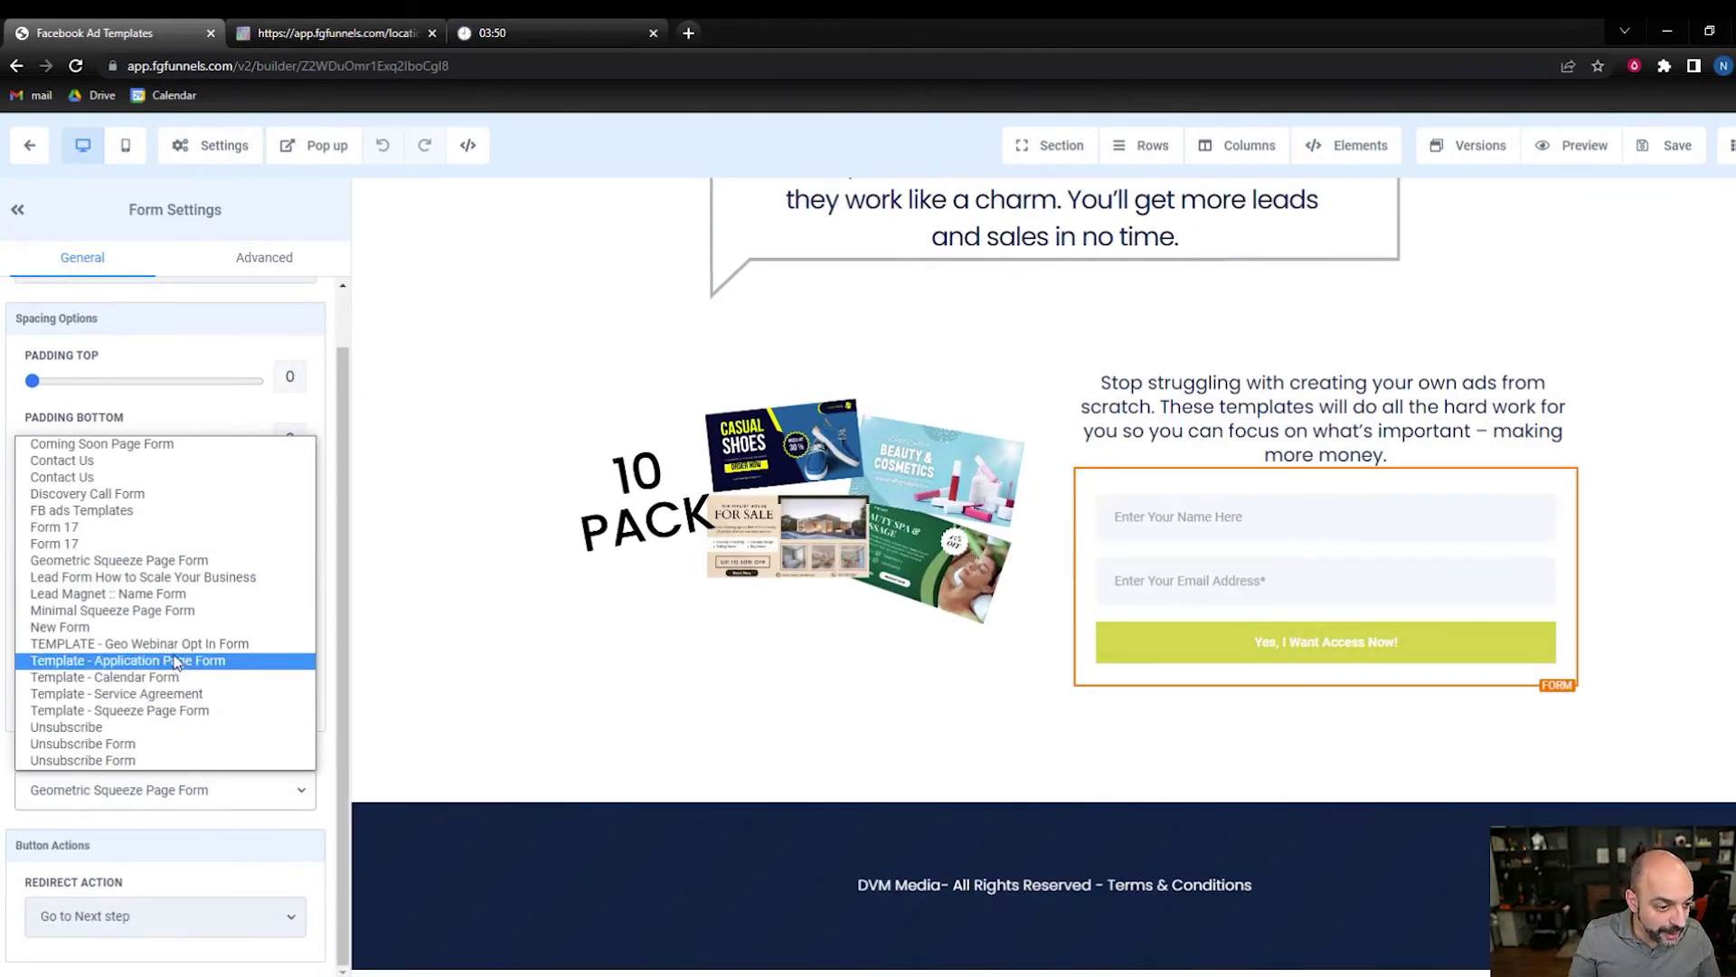
pyautogui.click(194, 512)
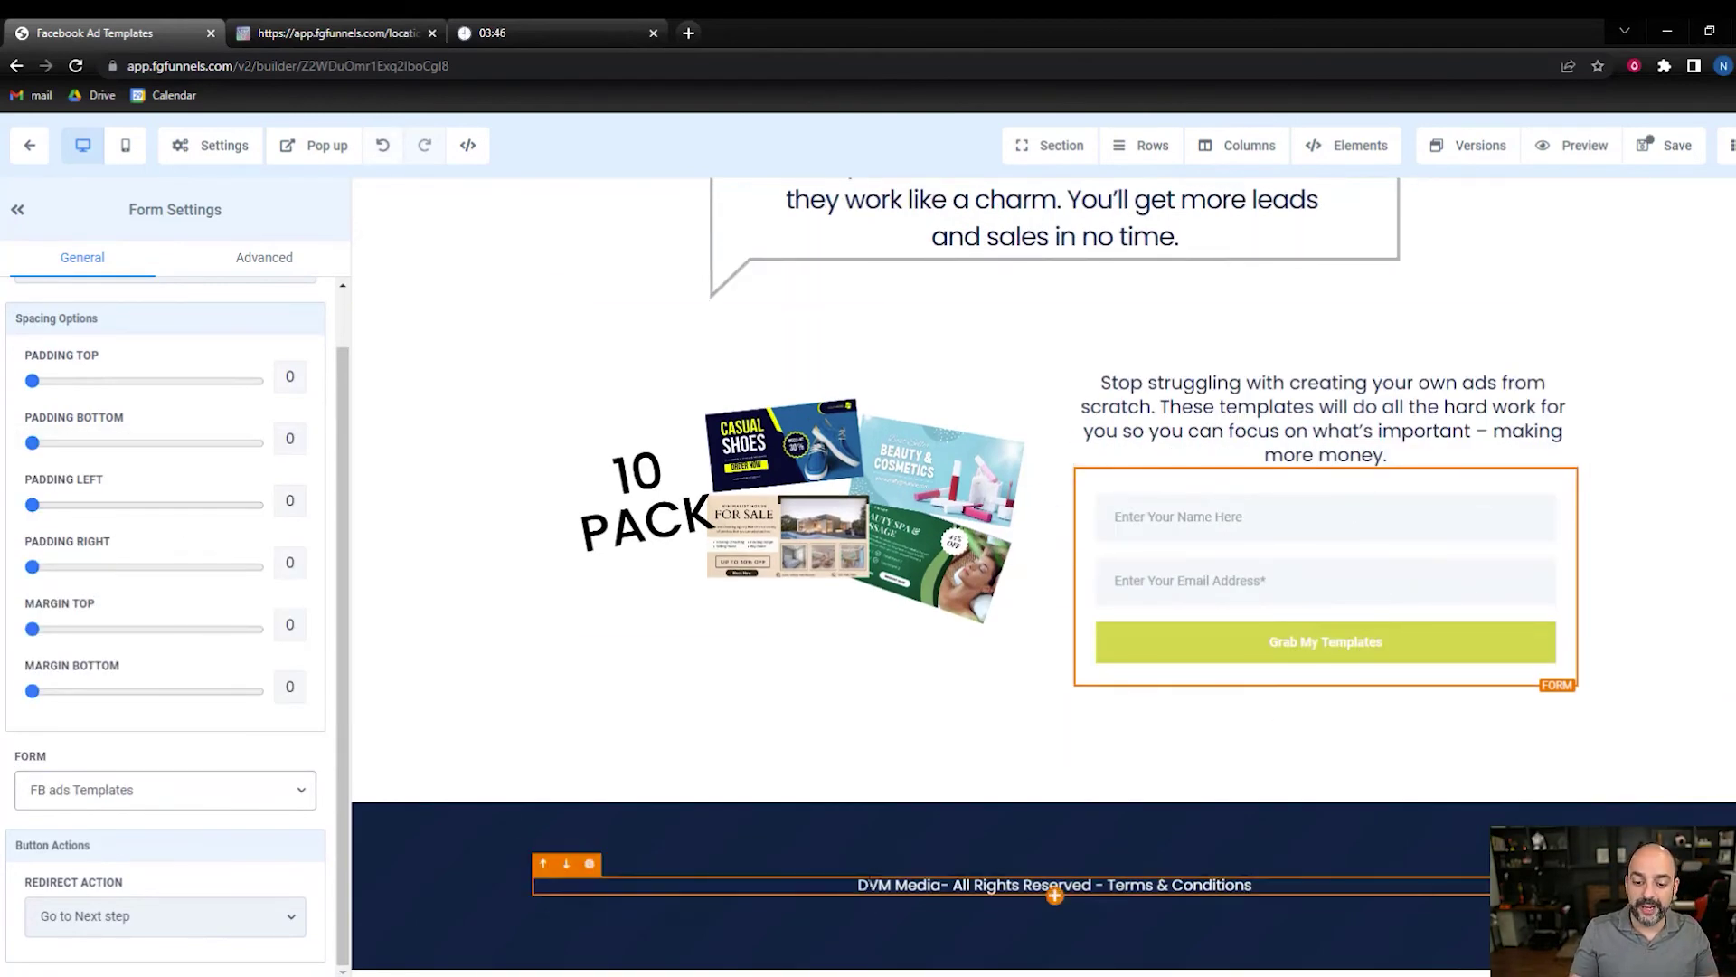
pyautogui.scroll(3, 1052, 893)
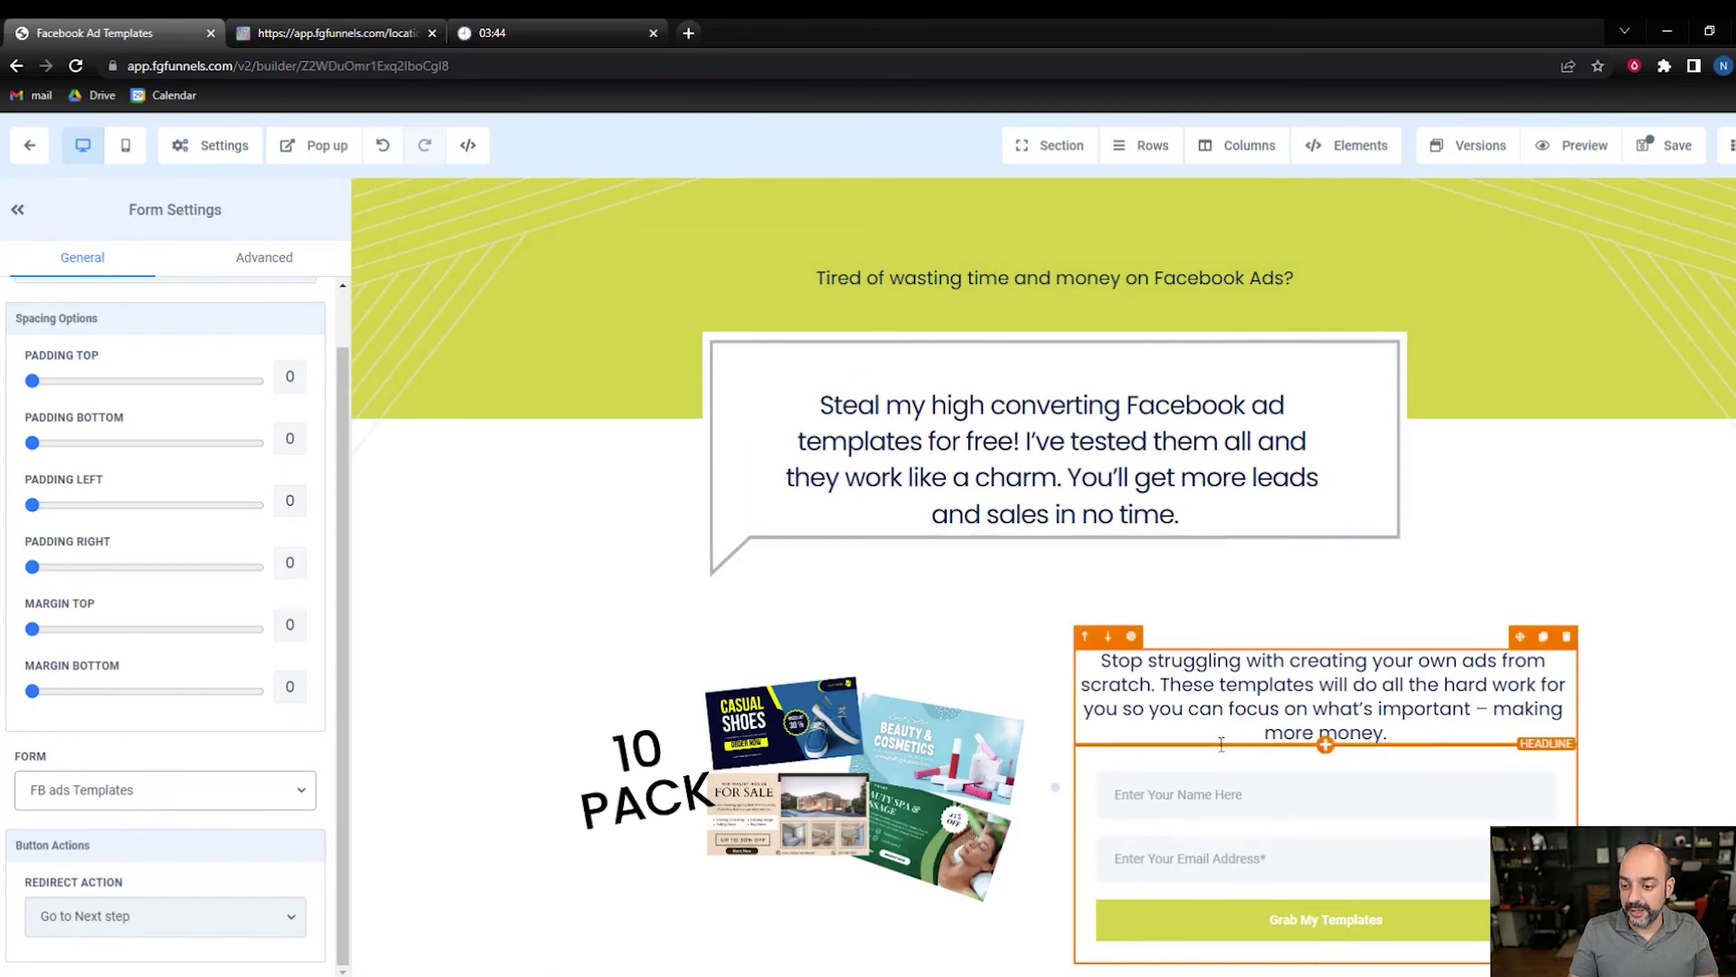
pyautogui.scroll(-1, 1221, 743)
pyautogui.scroll(1, 1524, 323)
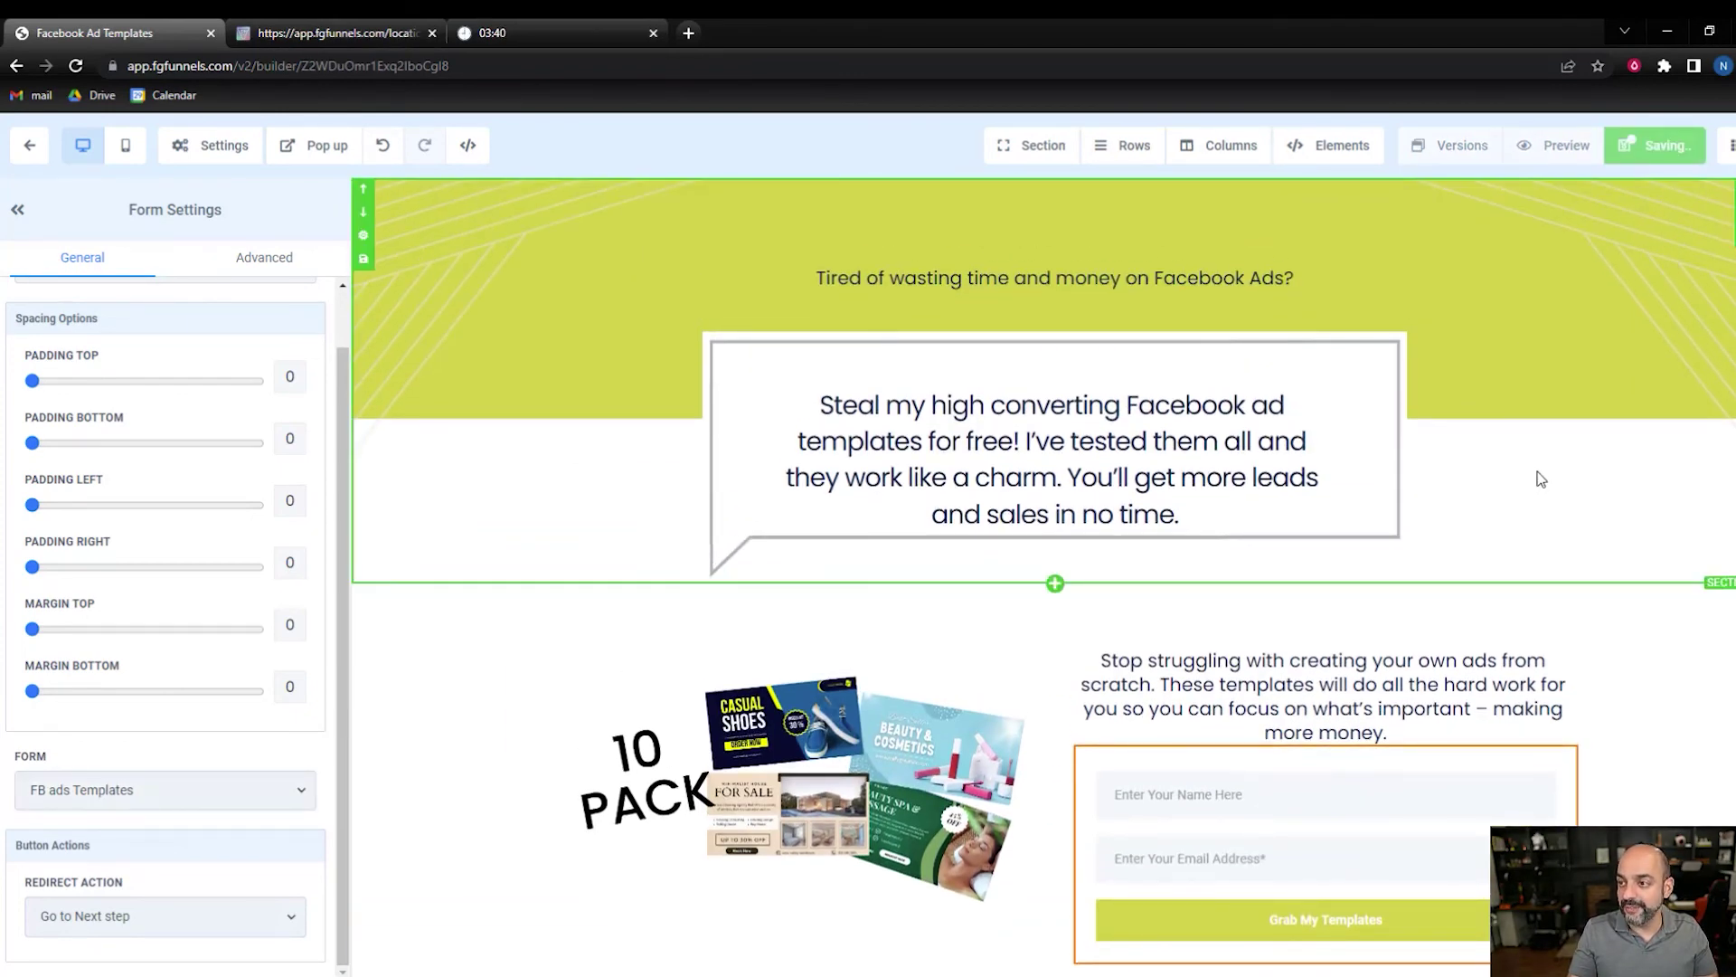
pyautogui.click(32, 149)
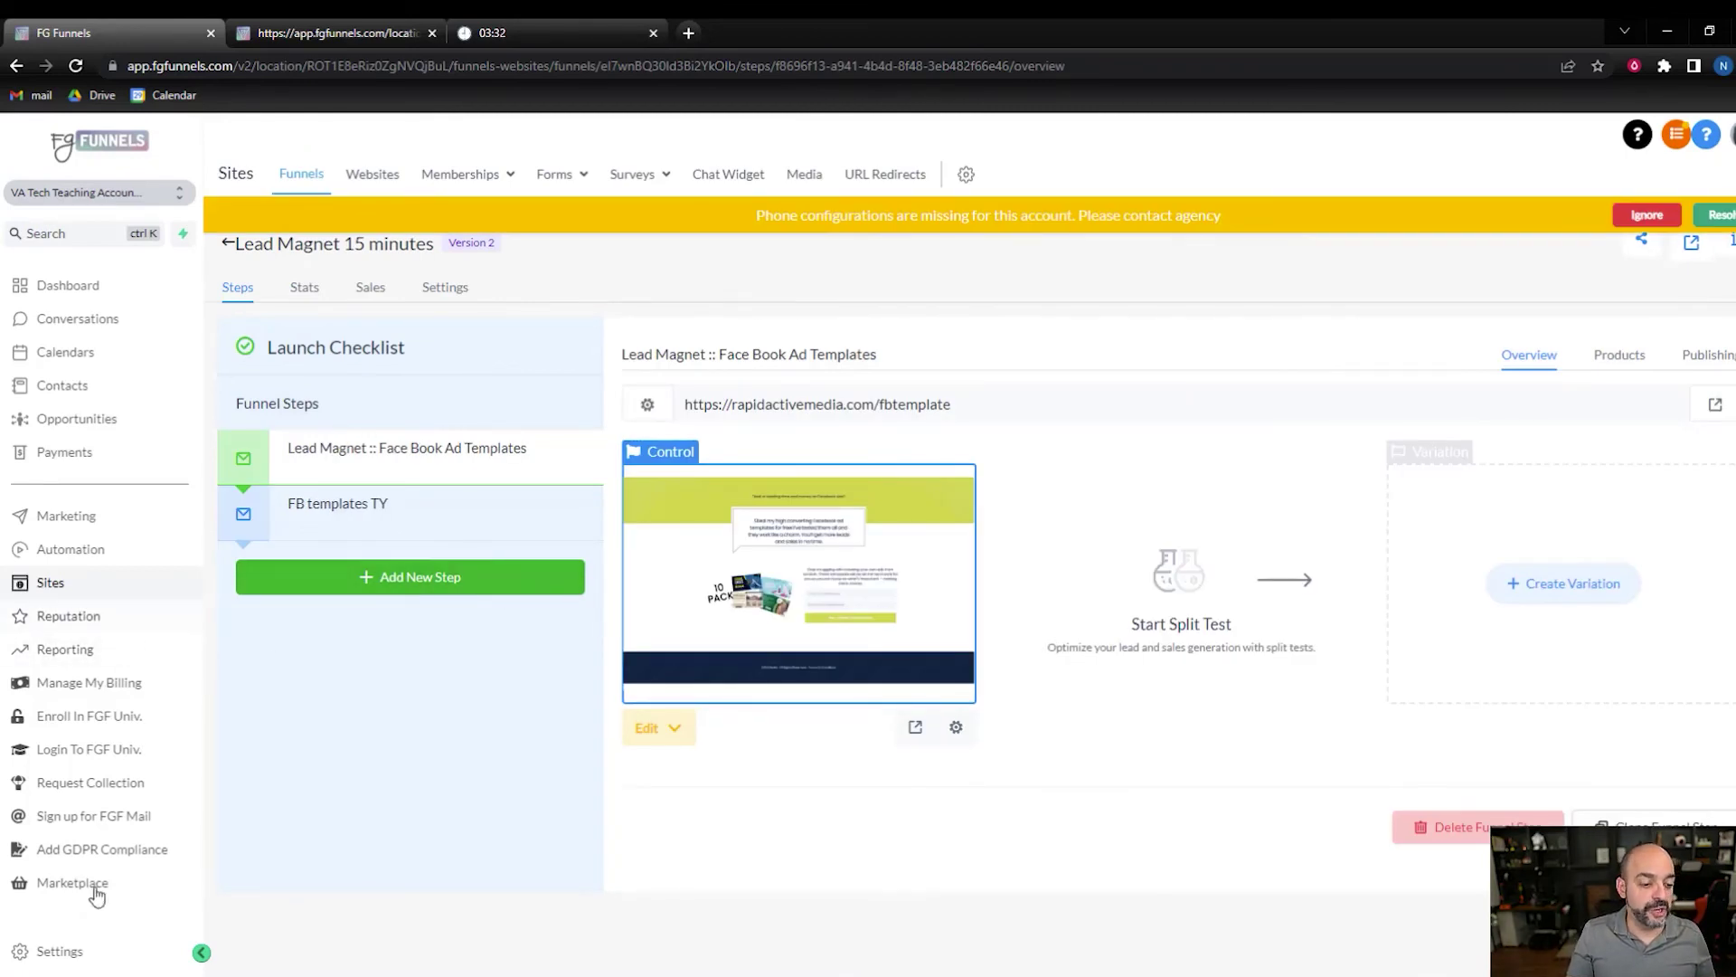
# - Set the Lead Magnet :: Facebook Templates Form Submitted trigger to FB ads Templates and save
pyautogui.click(90, 550)
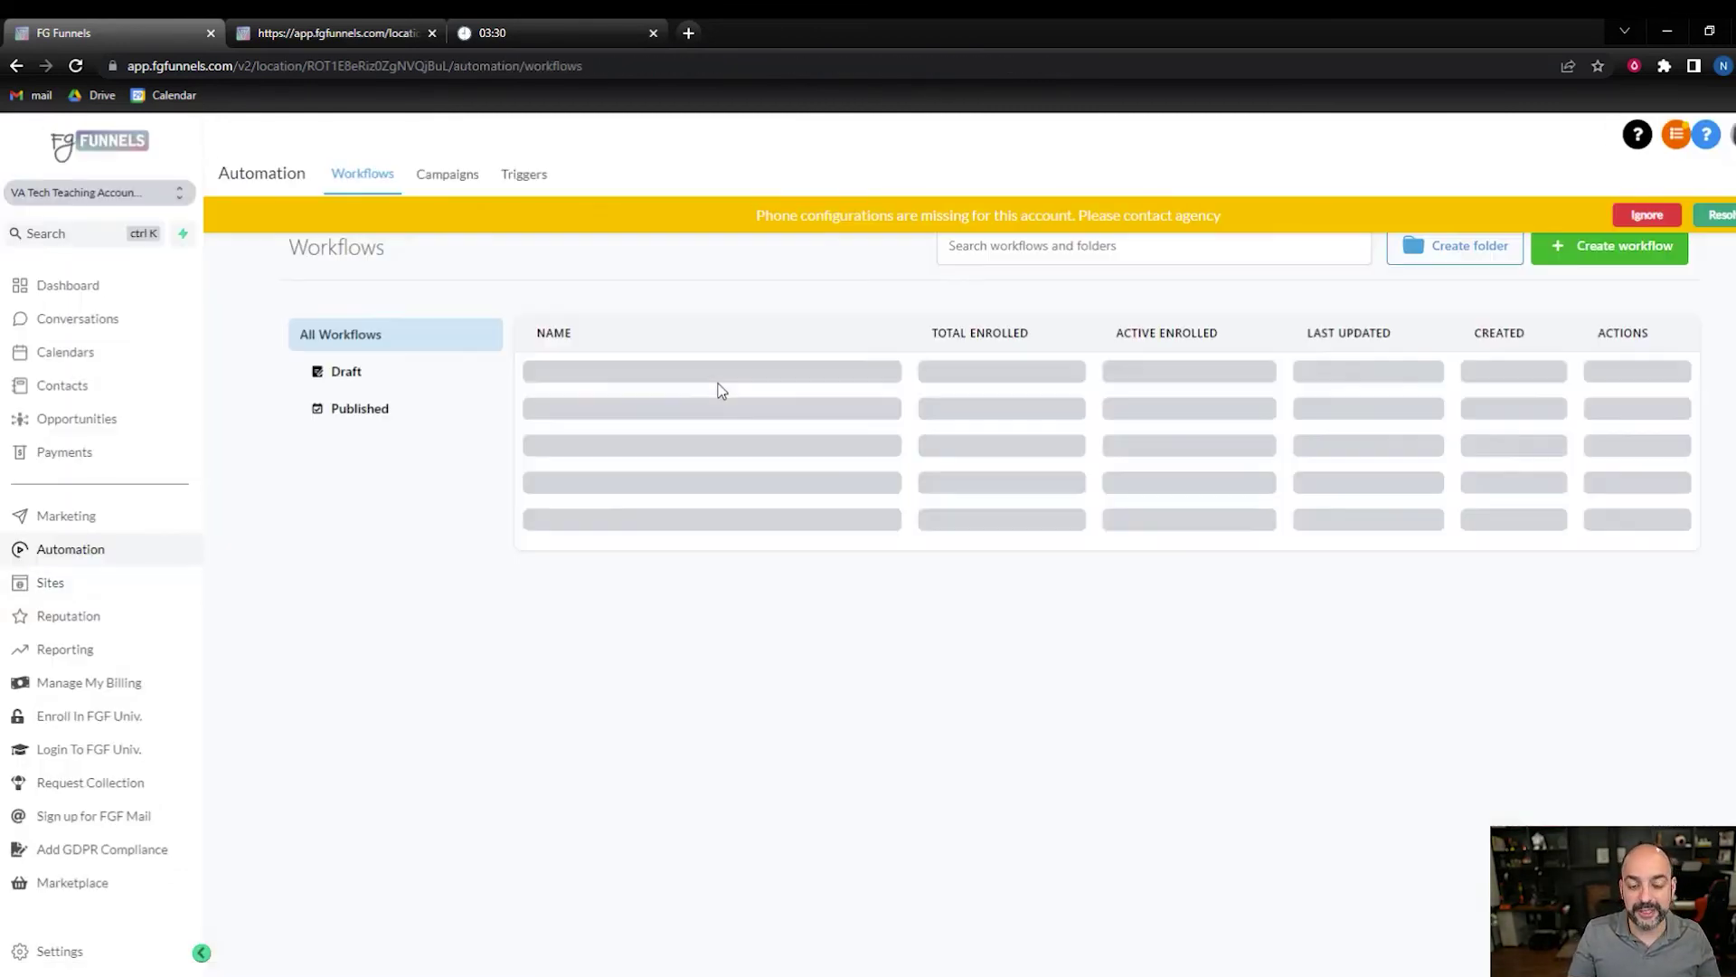
pyautogui.click(645, 631)
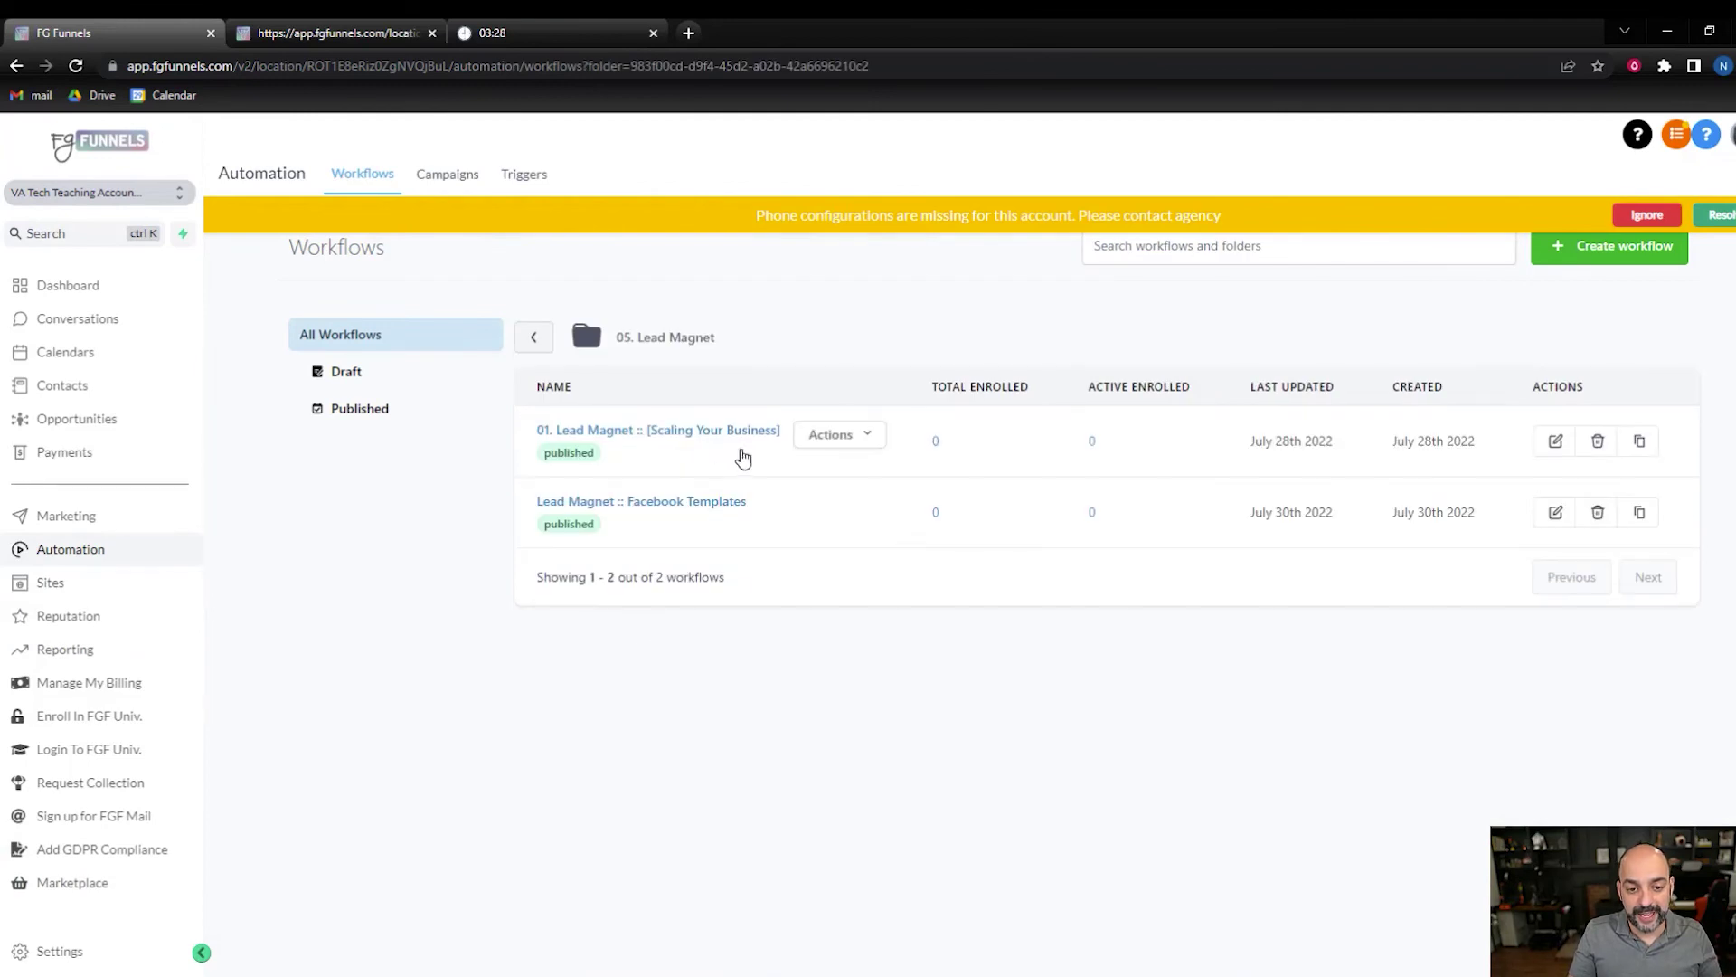
pyautogui.click(693, 511)
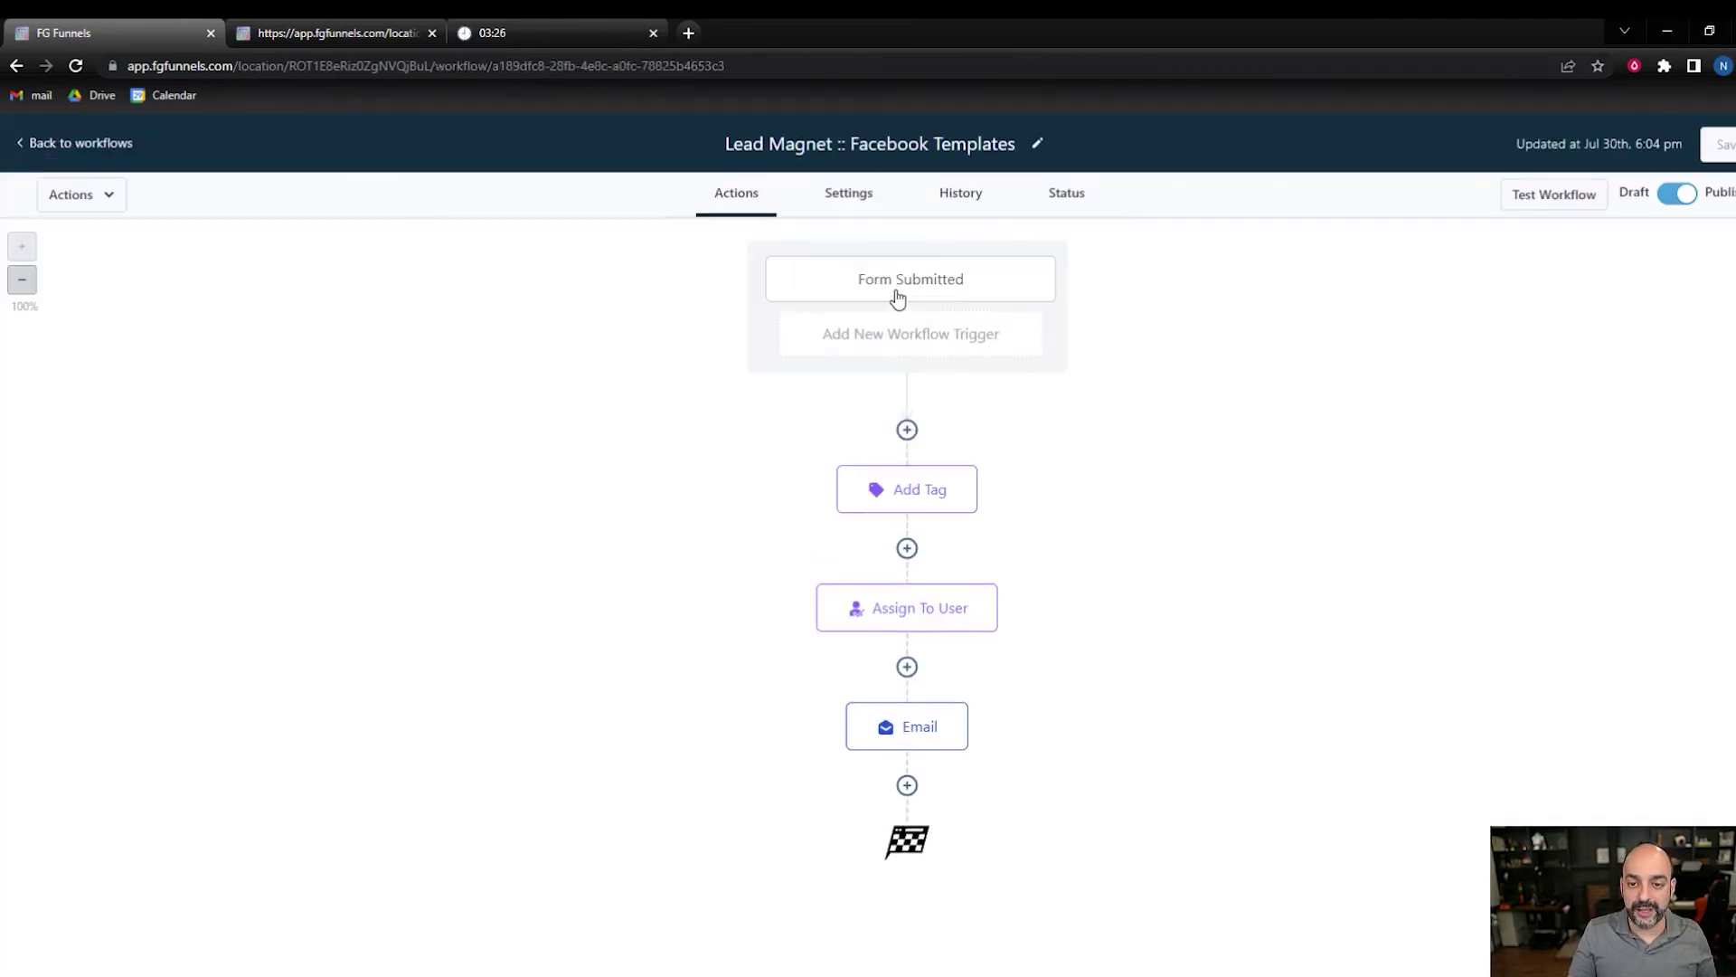
pyautogui.click(901, 291)
pyautogui.click(1576, 457)
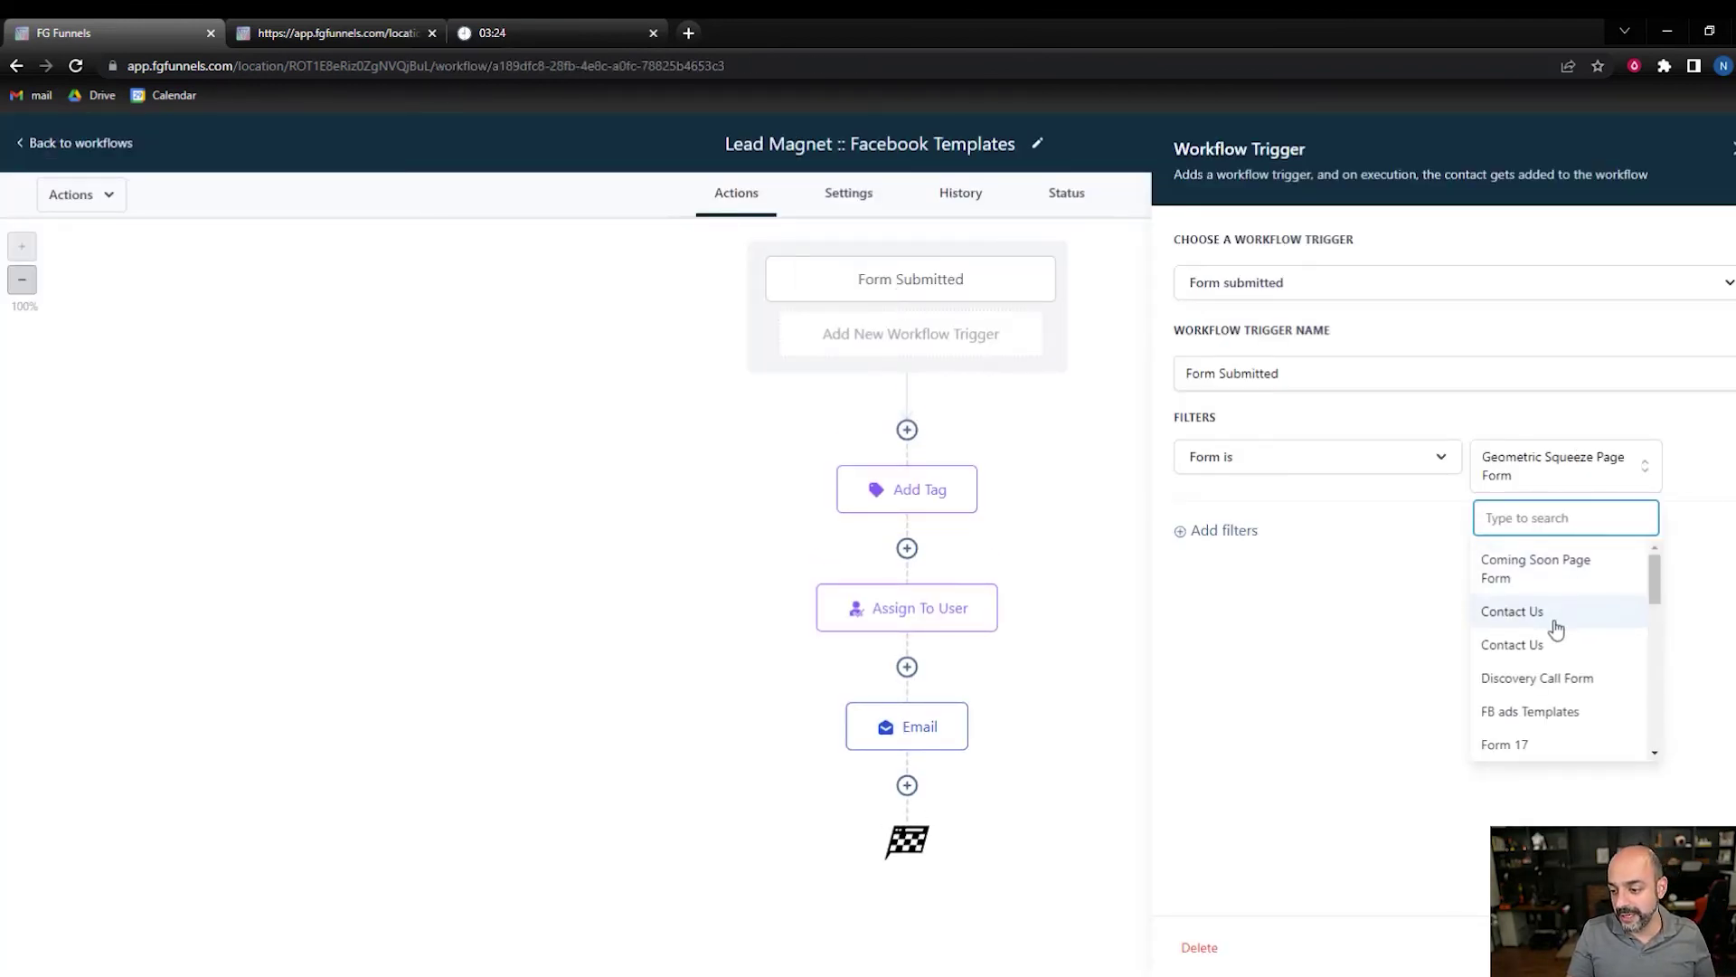
pyautogui.click(1565, 711)
pyautogui.click(1673, 947)
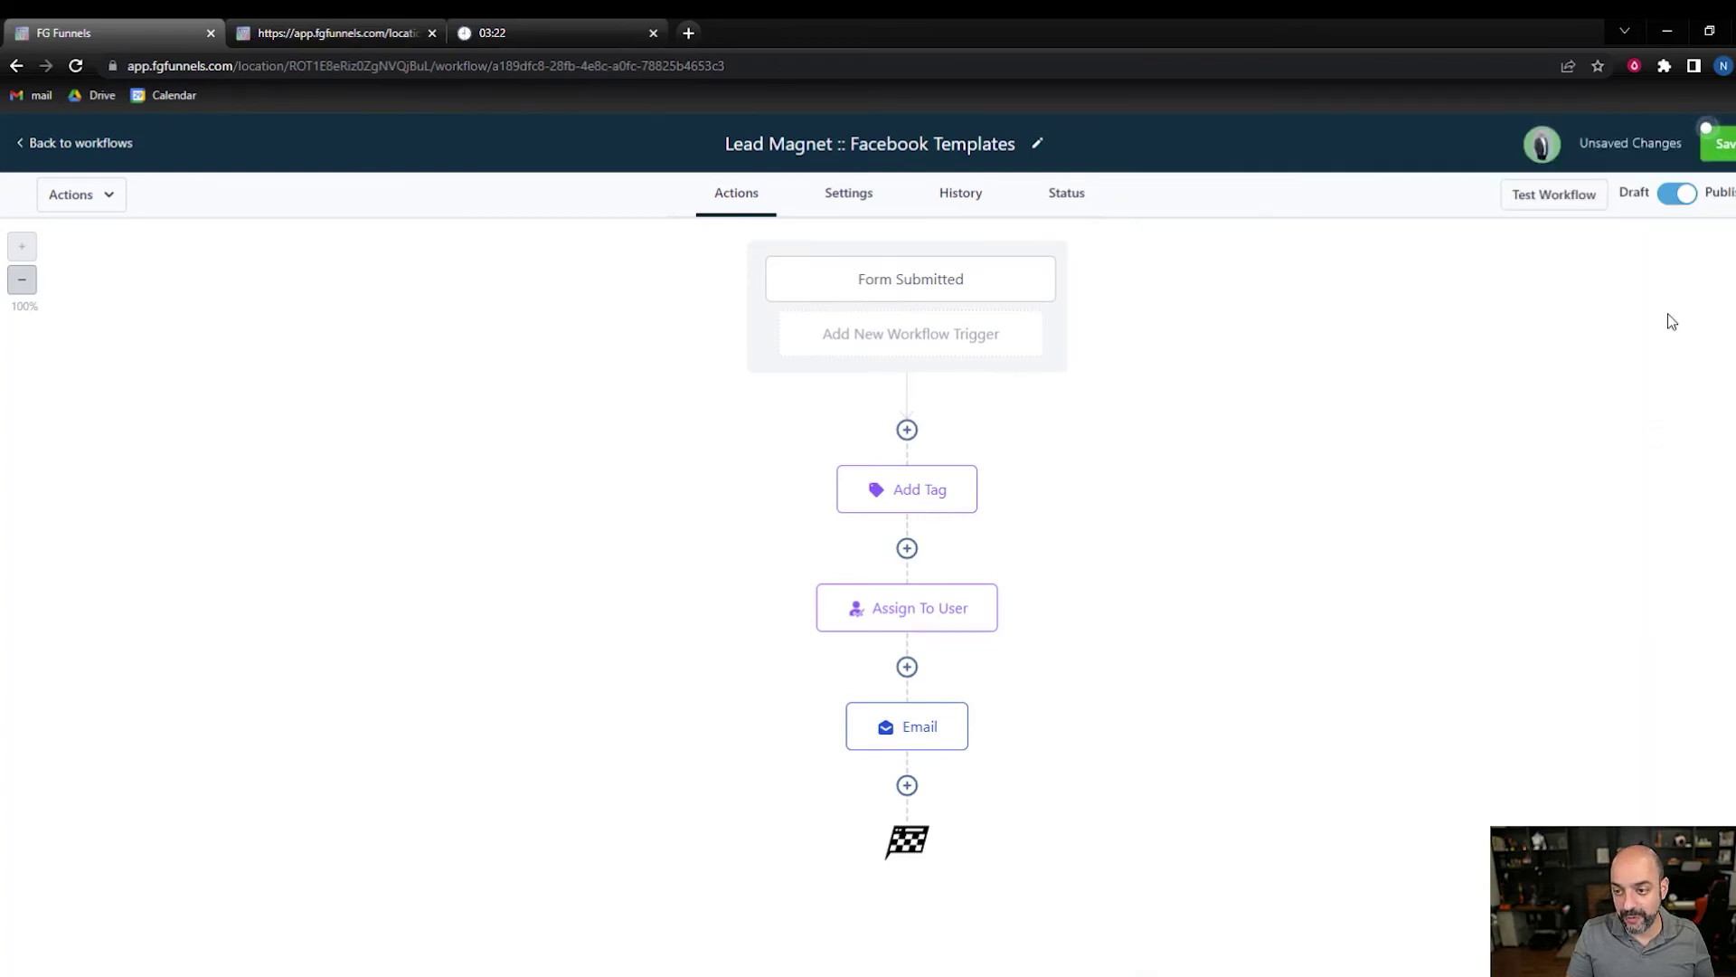
pyautogui.click(1718, 140)
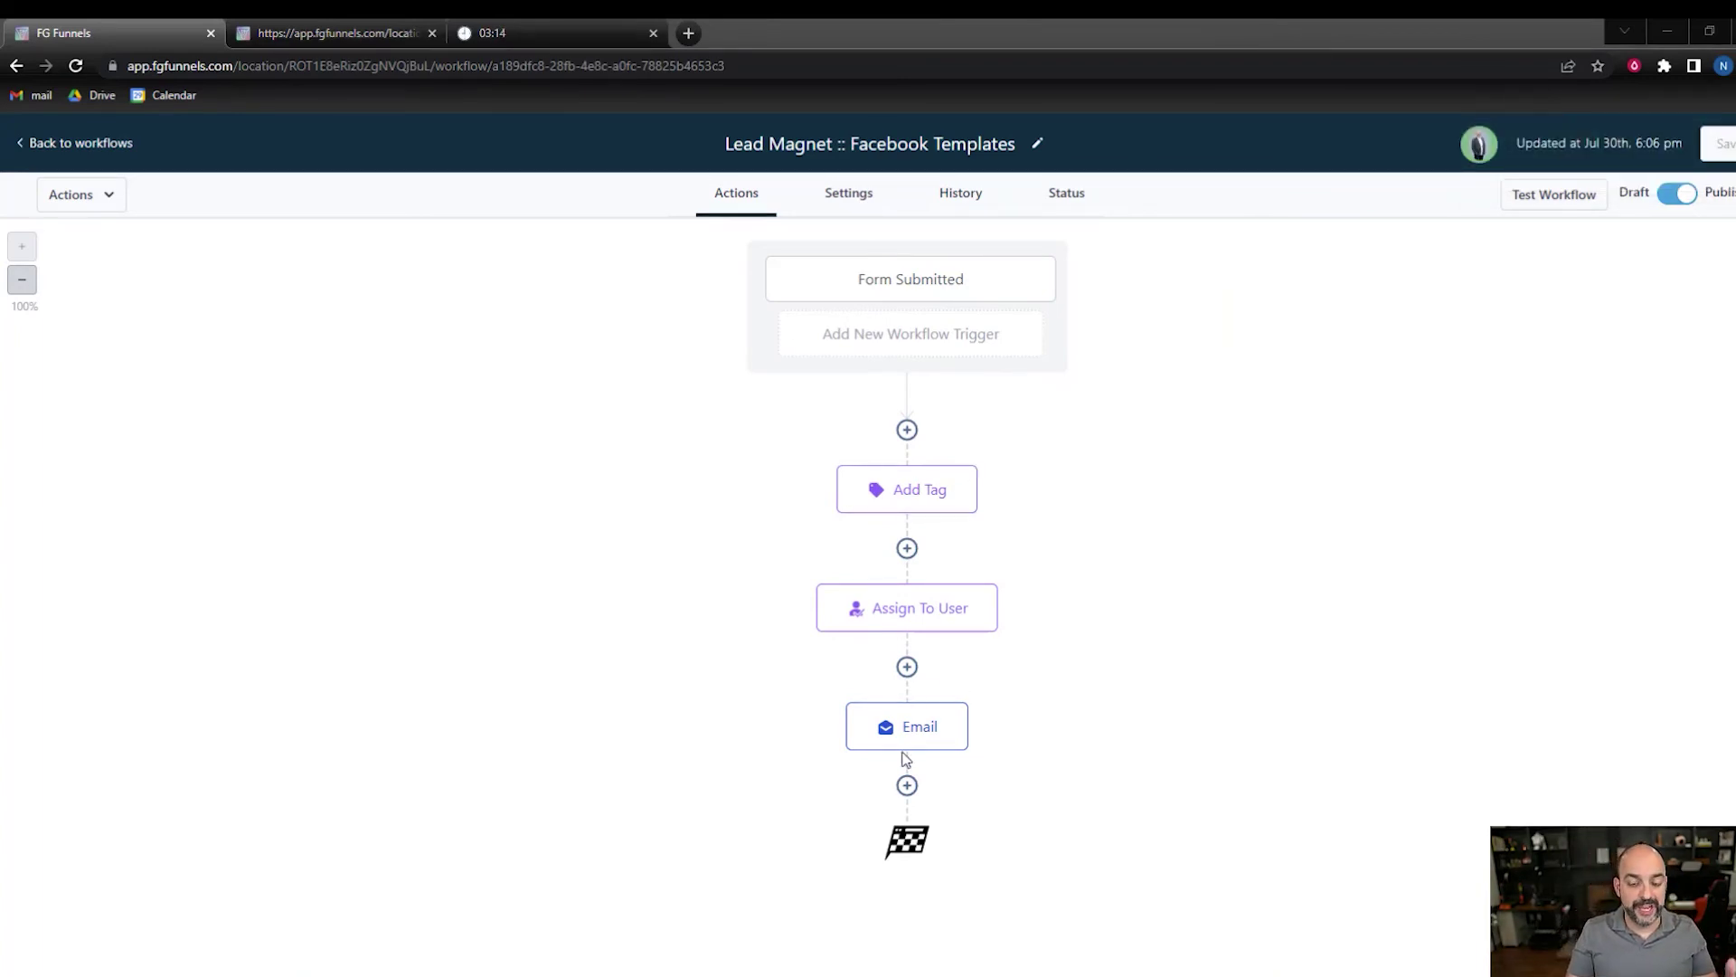
# - Add an Add To Notes action after the Email step
pyautogui.click(907, 785)
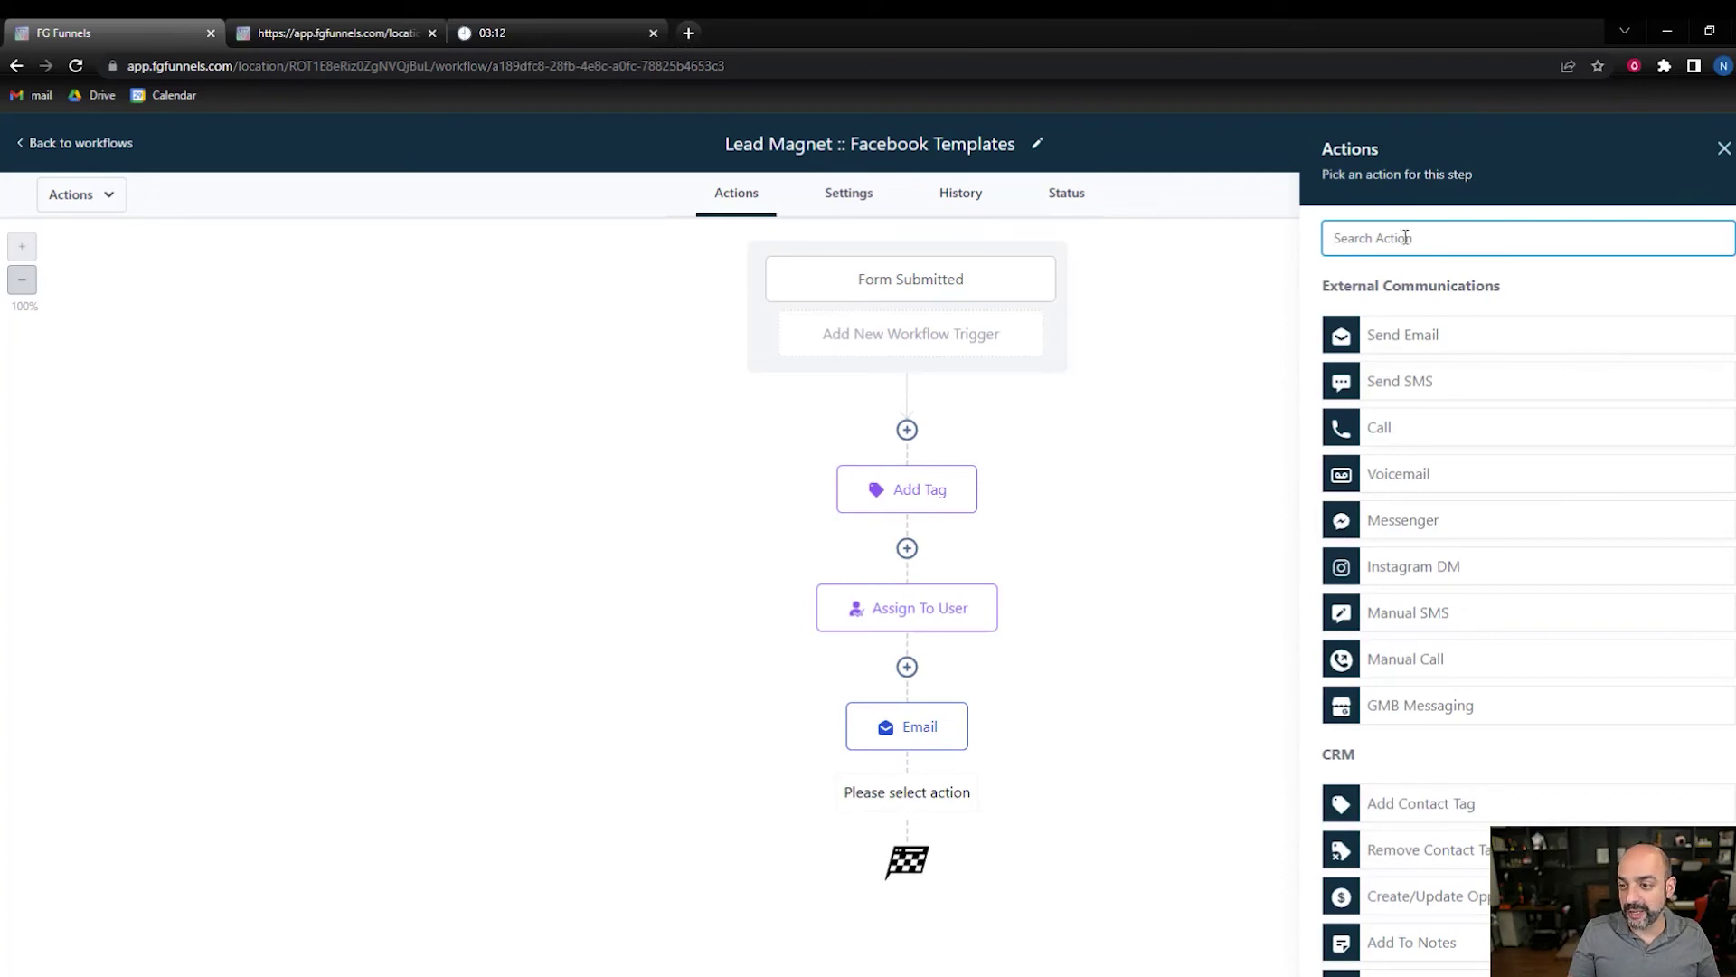
pyautogui.write('note')
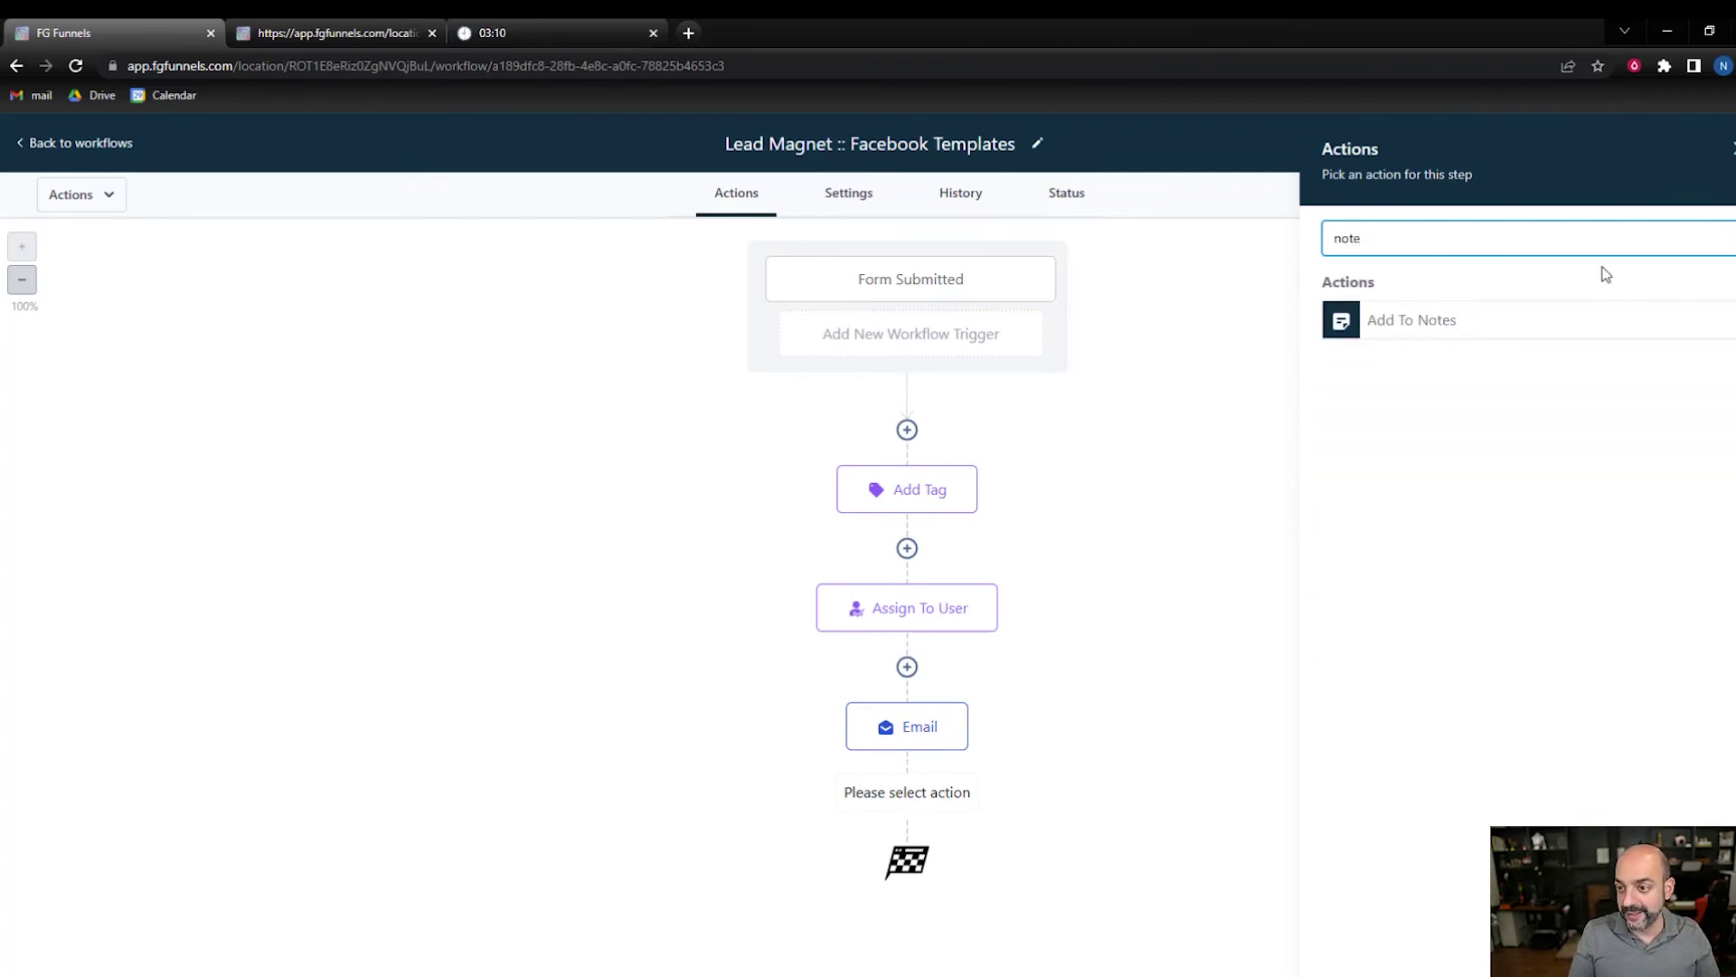
pyautogui.moveTo(1489, 335); pyautogui.dragTo(1489, 327)
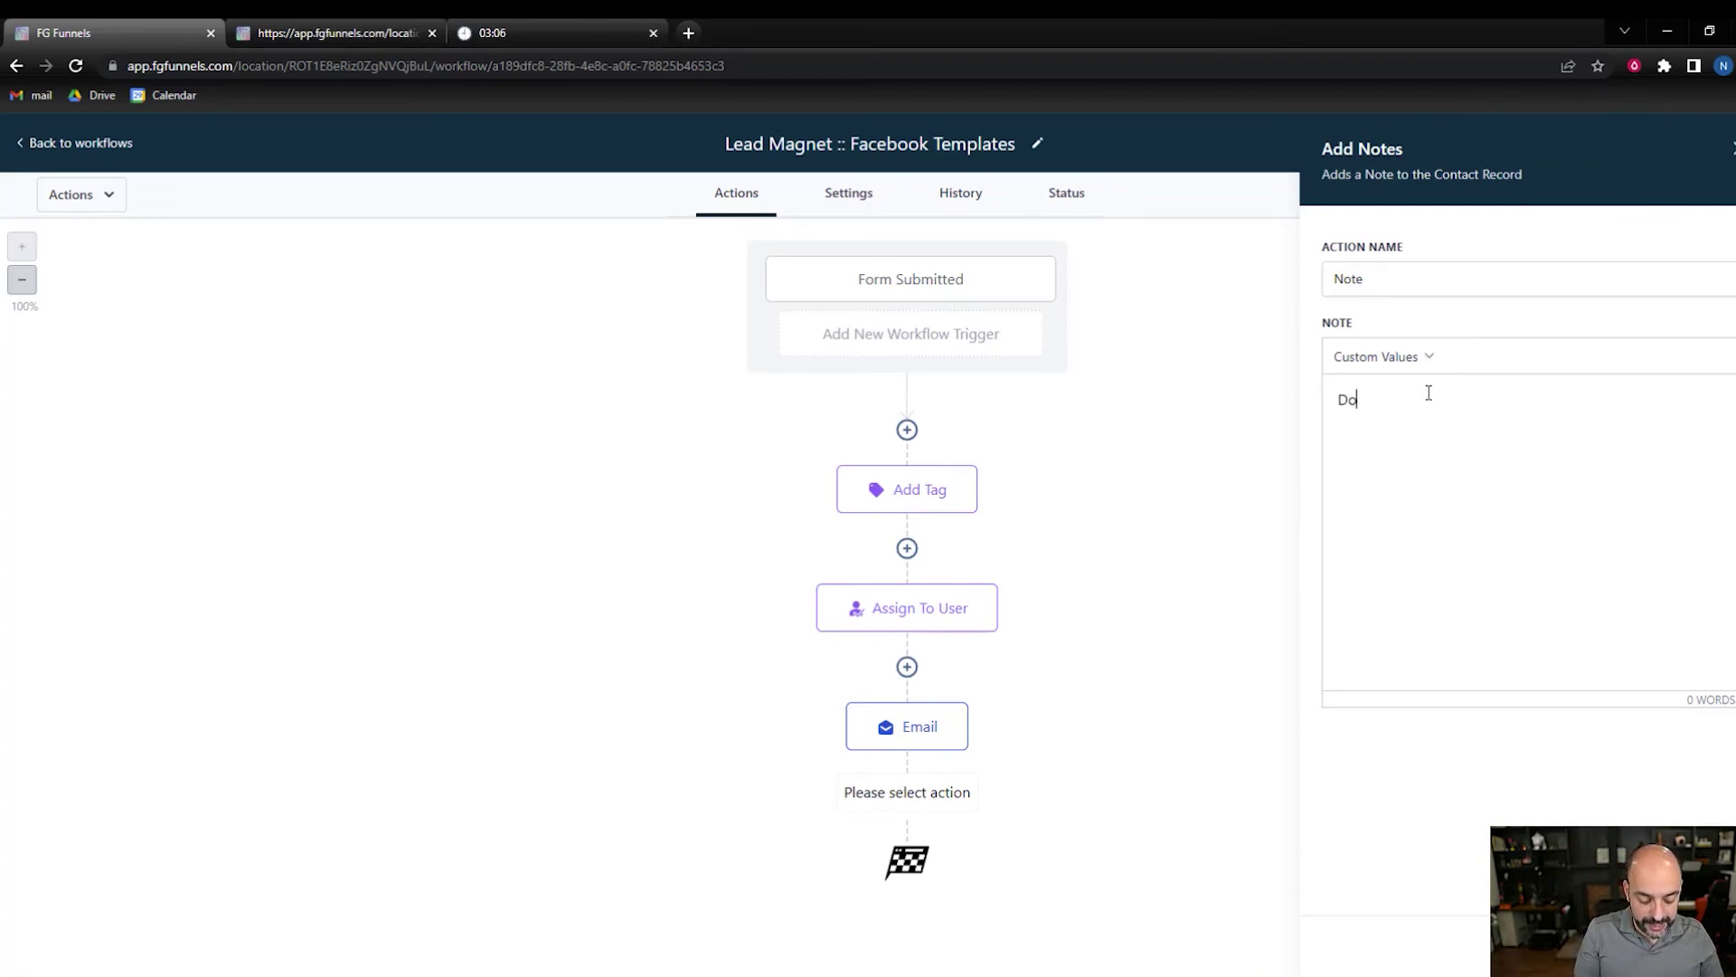
# - Set the note text to 'Downloaded FB Ads Templates', save the action and the workflow
pyautogui.write('Downloaded Fb Ads tempaltes')
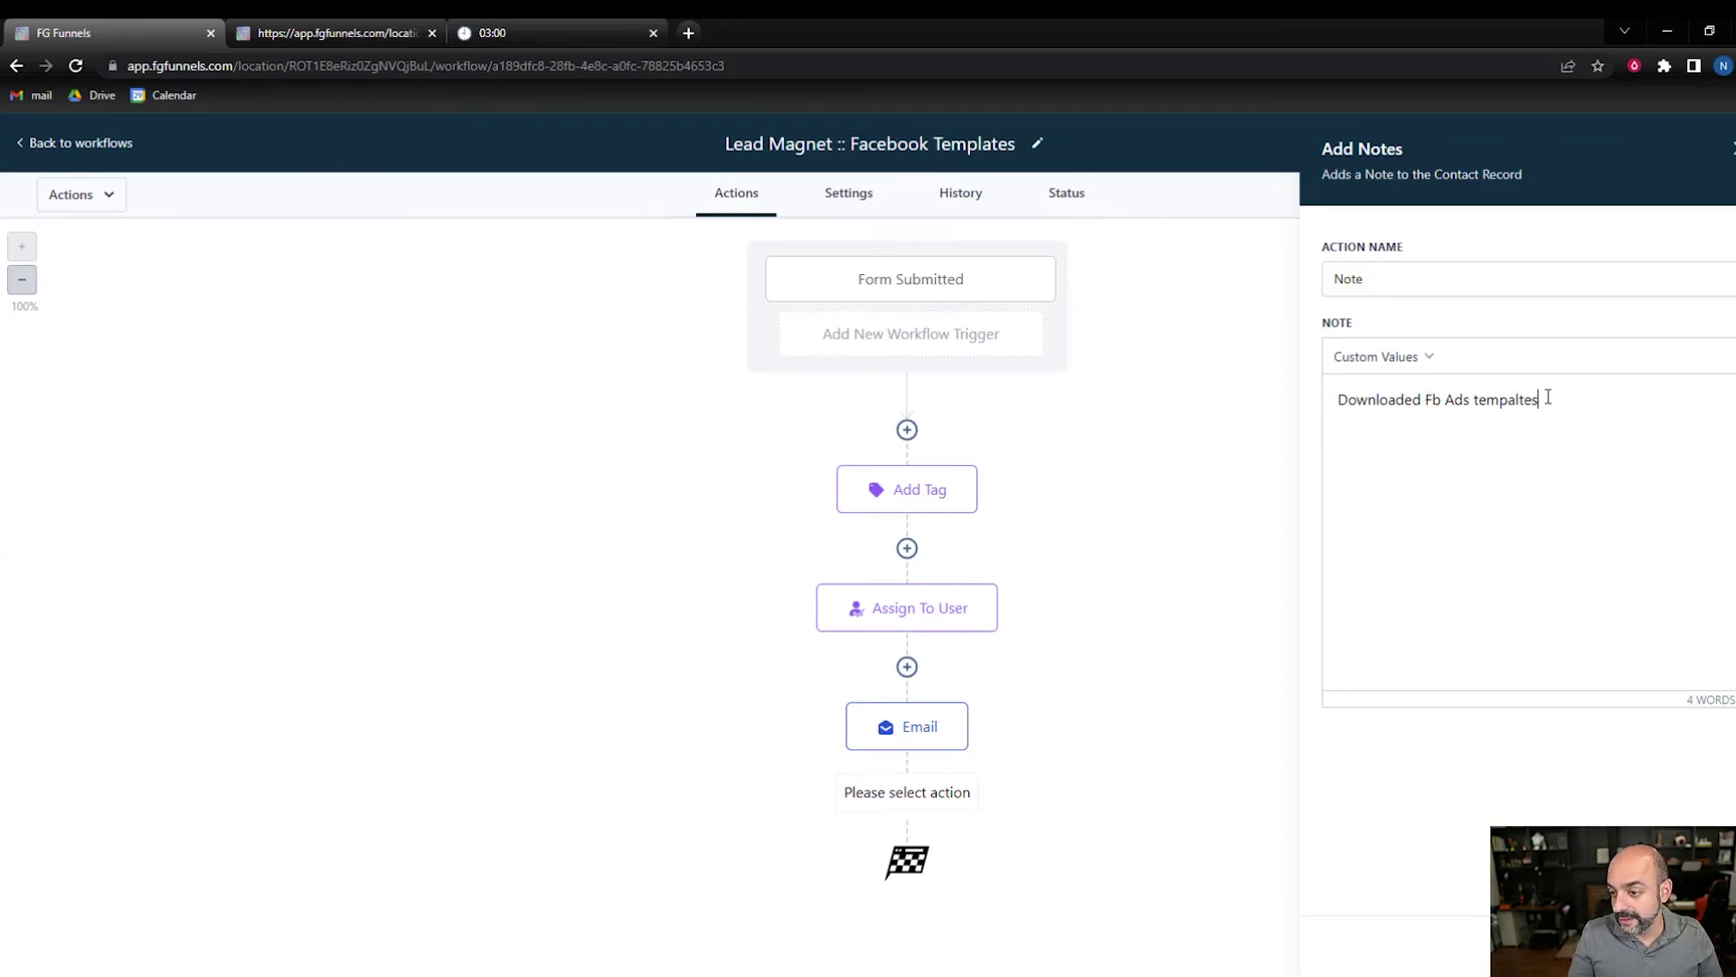
pyautogui.moveTo(1546, 399); pyautogui.dragTo(1475, 399)
pyautogui.write('Te')
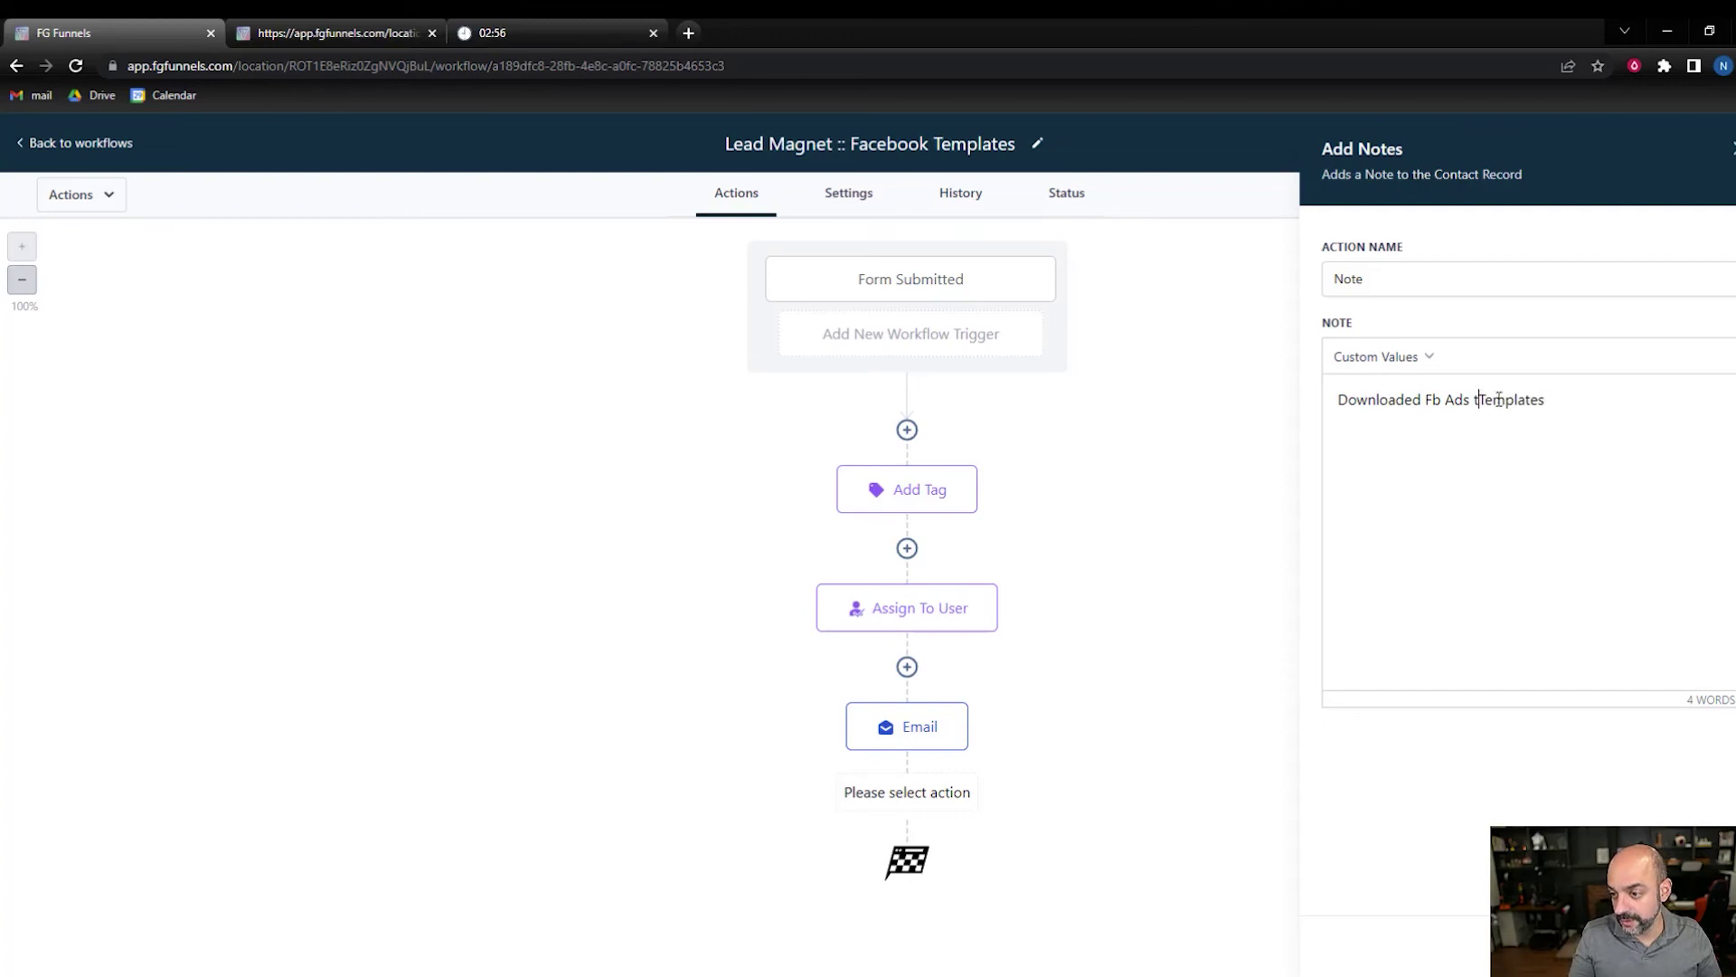
pyautogui.hotkey('ctrl', 'Left')
pyautogui.press('Delete')
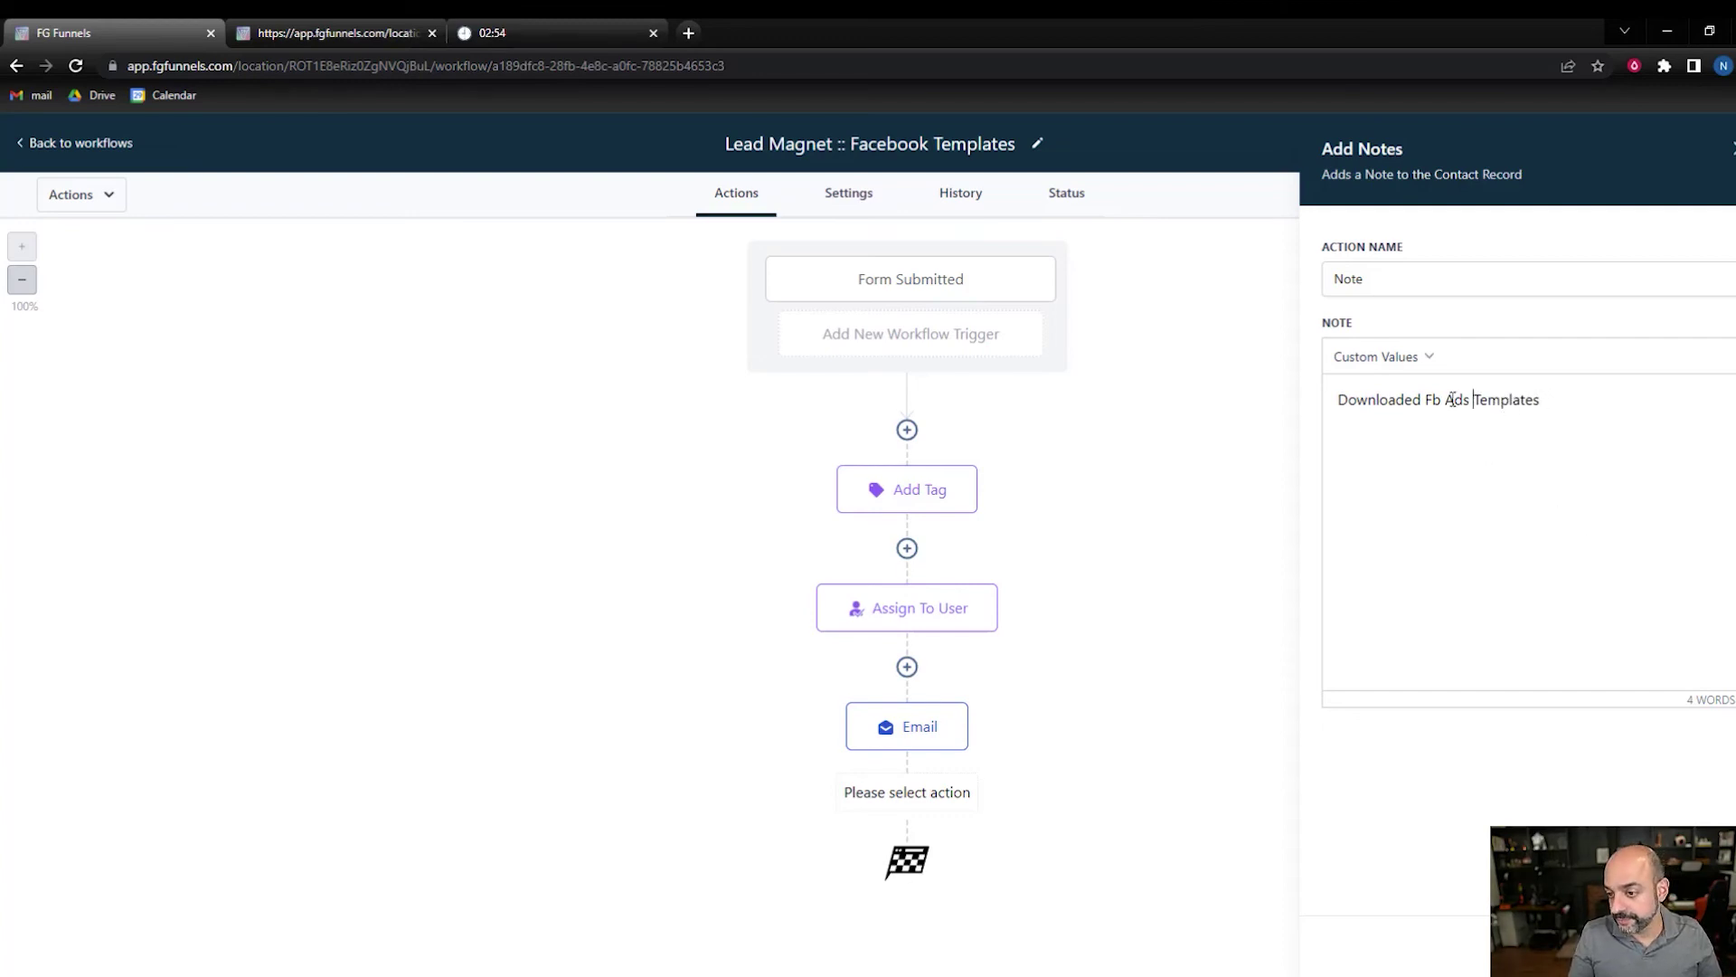
pyautogui.press('BackSpace')
pyautogui.write('B')
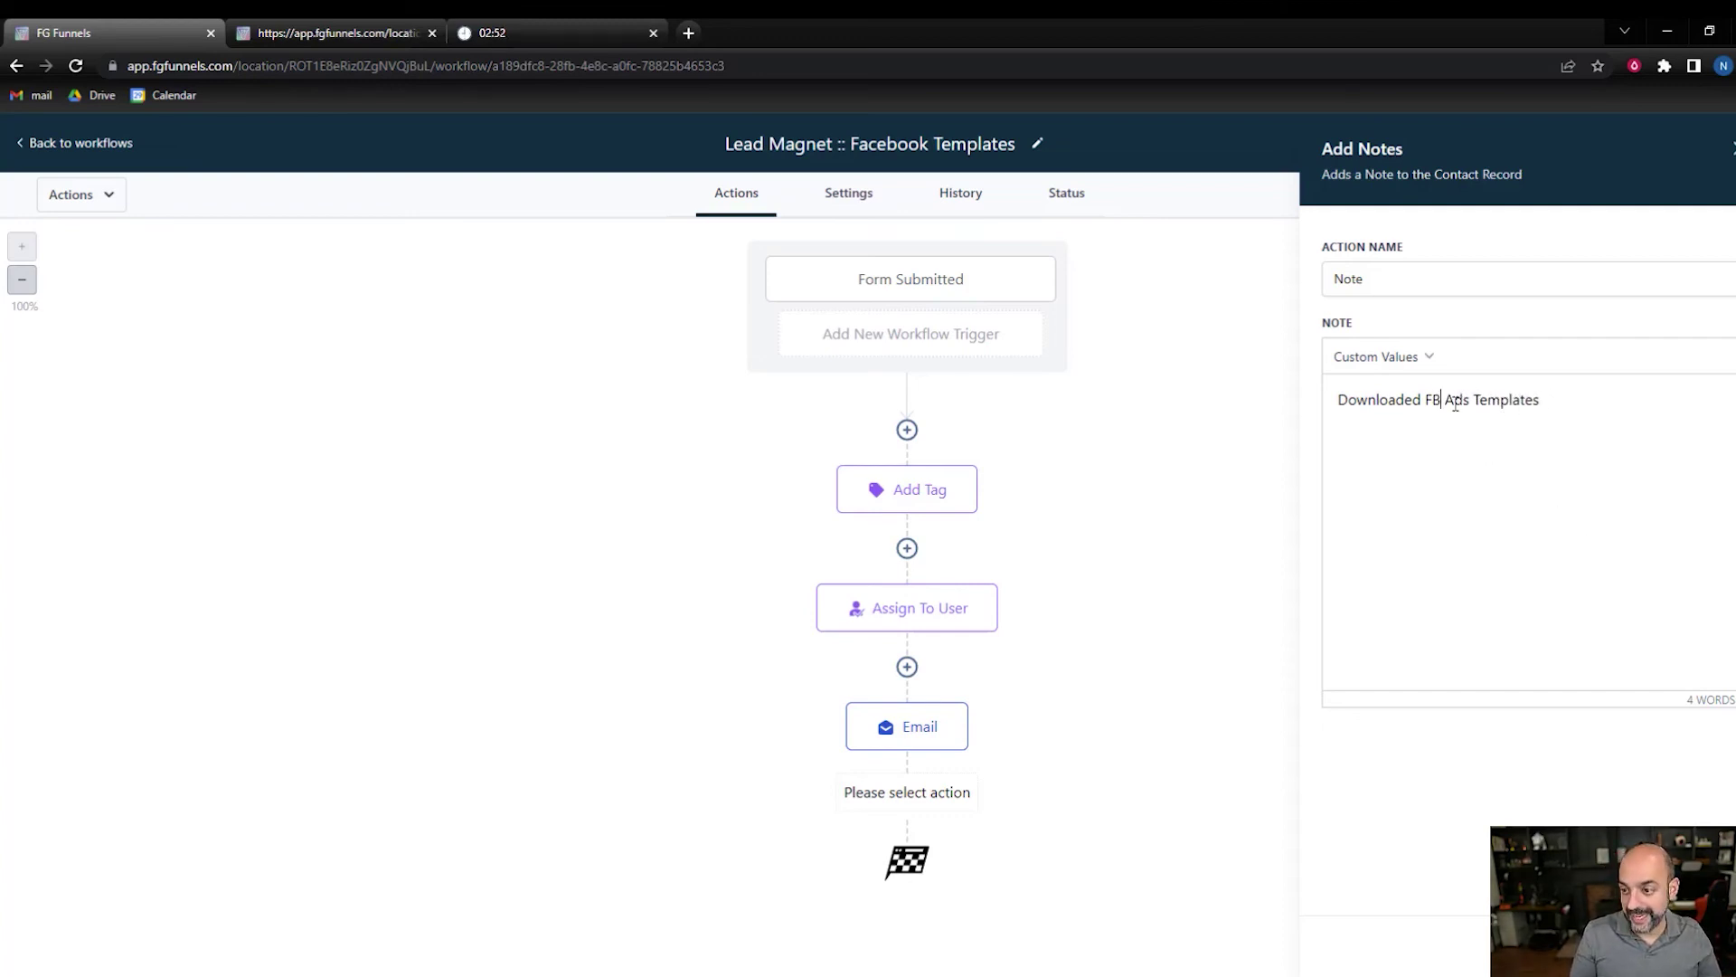
pyautogui.click(1664, 945)
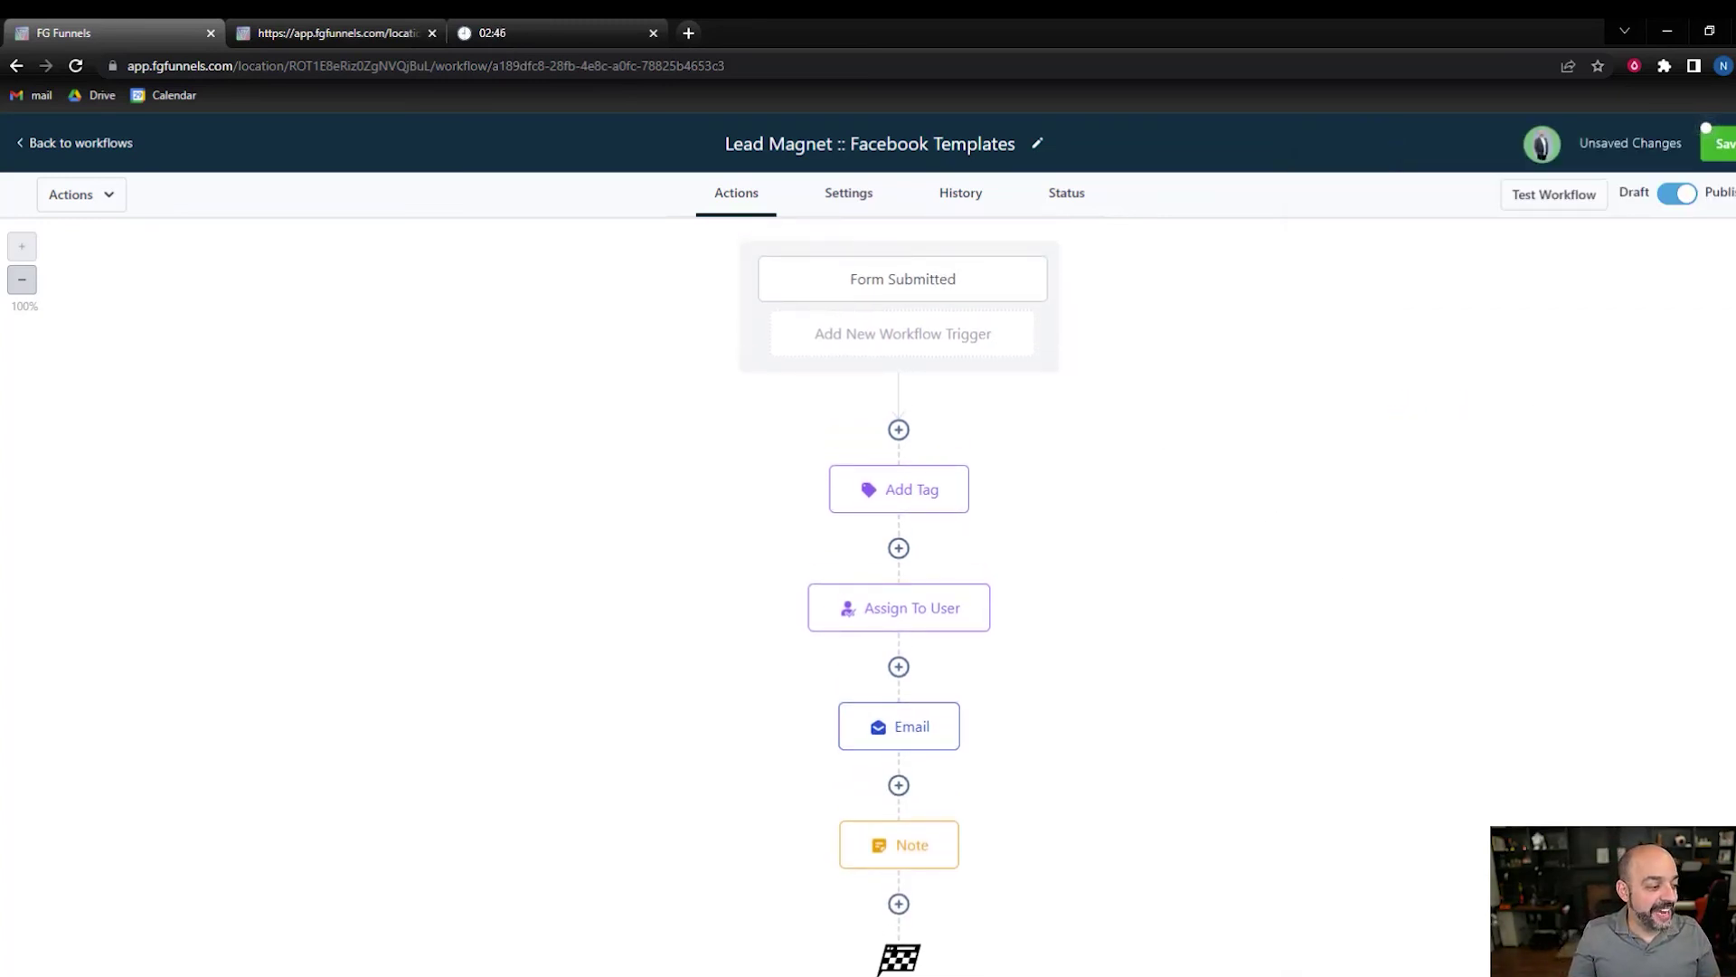
pyautogui.moveTo(965, 733)
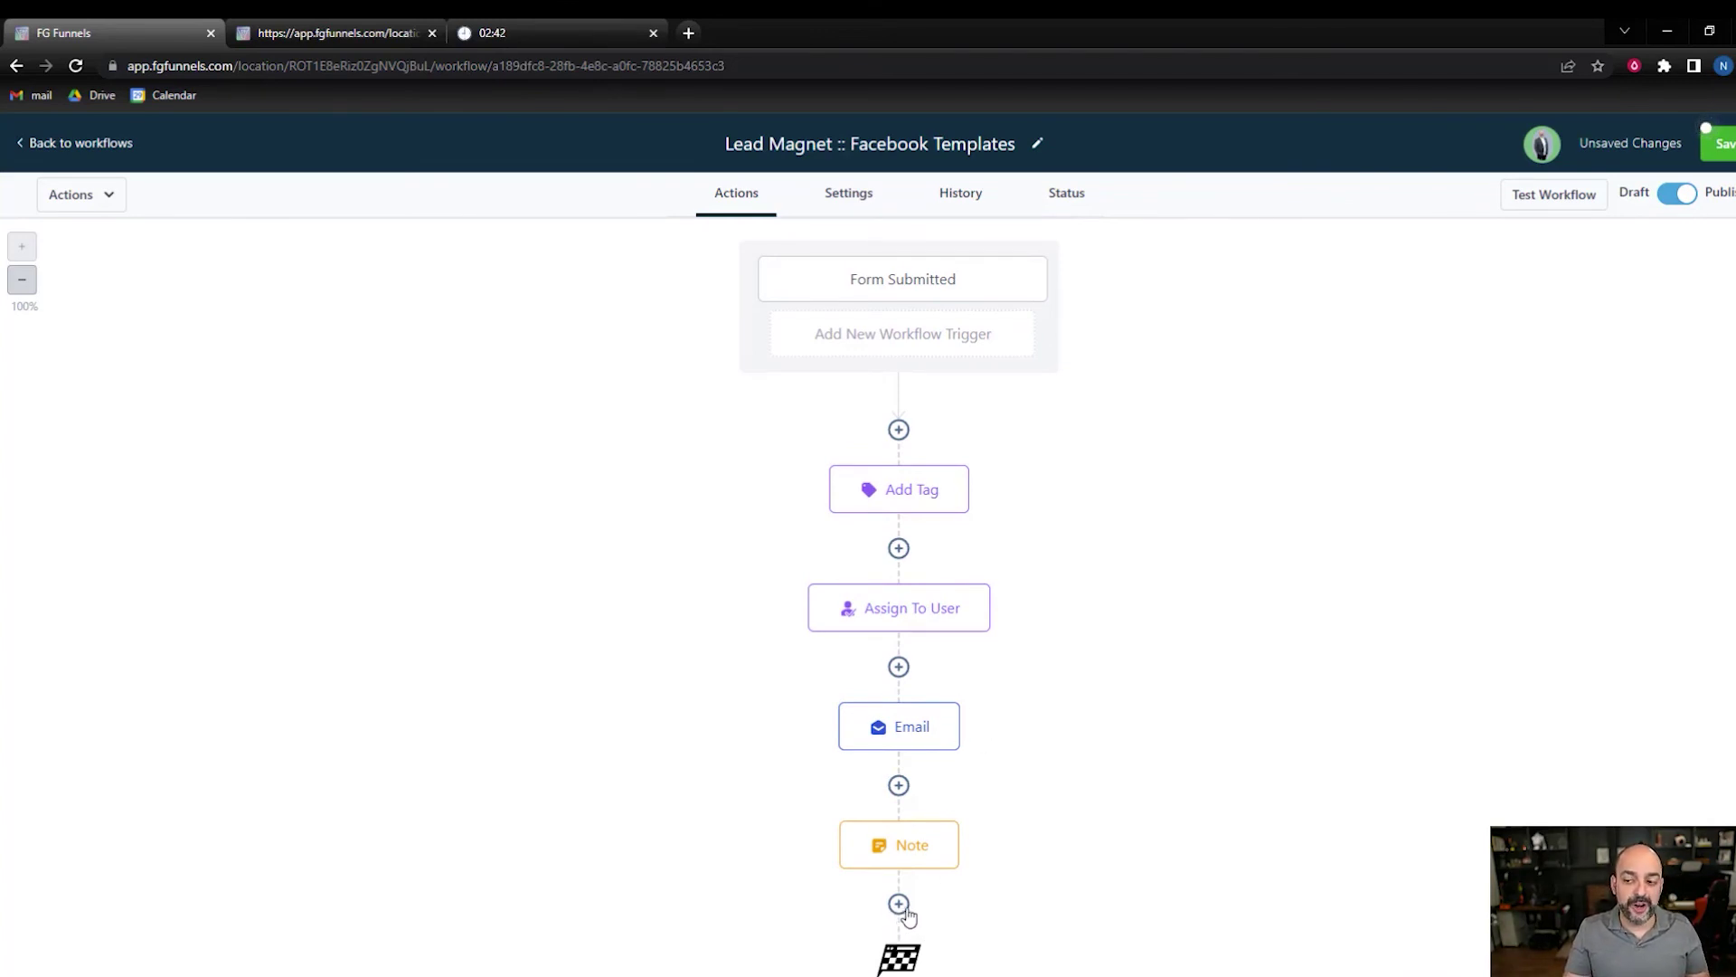
pyautogui.click(1725, 147)
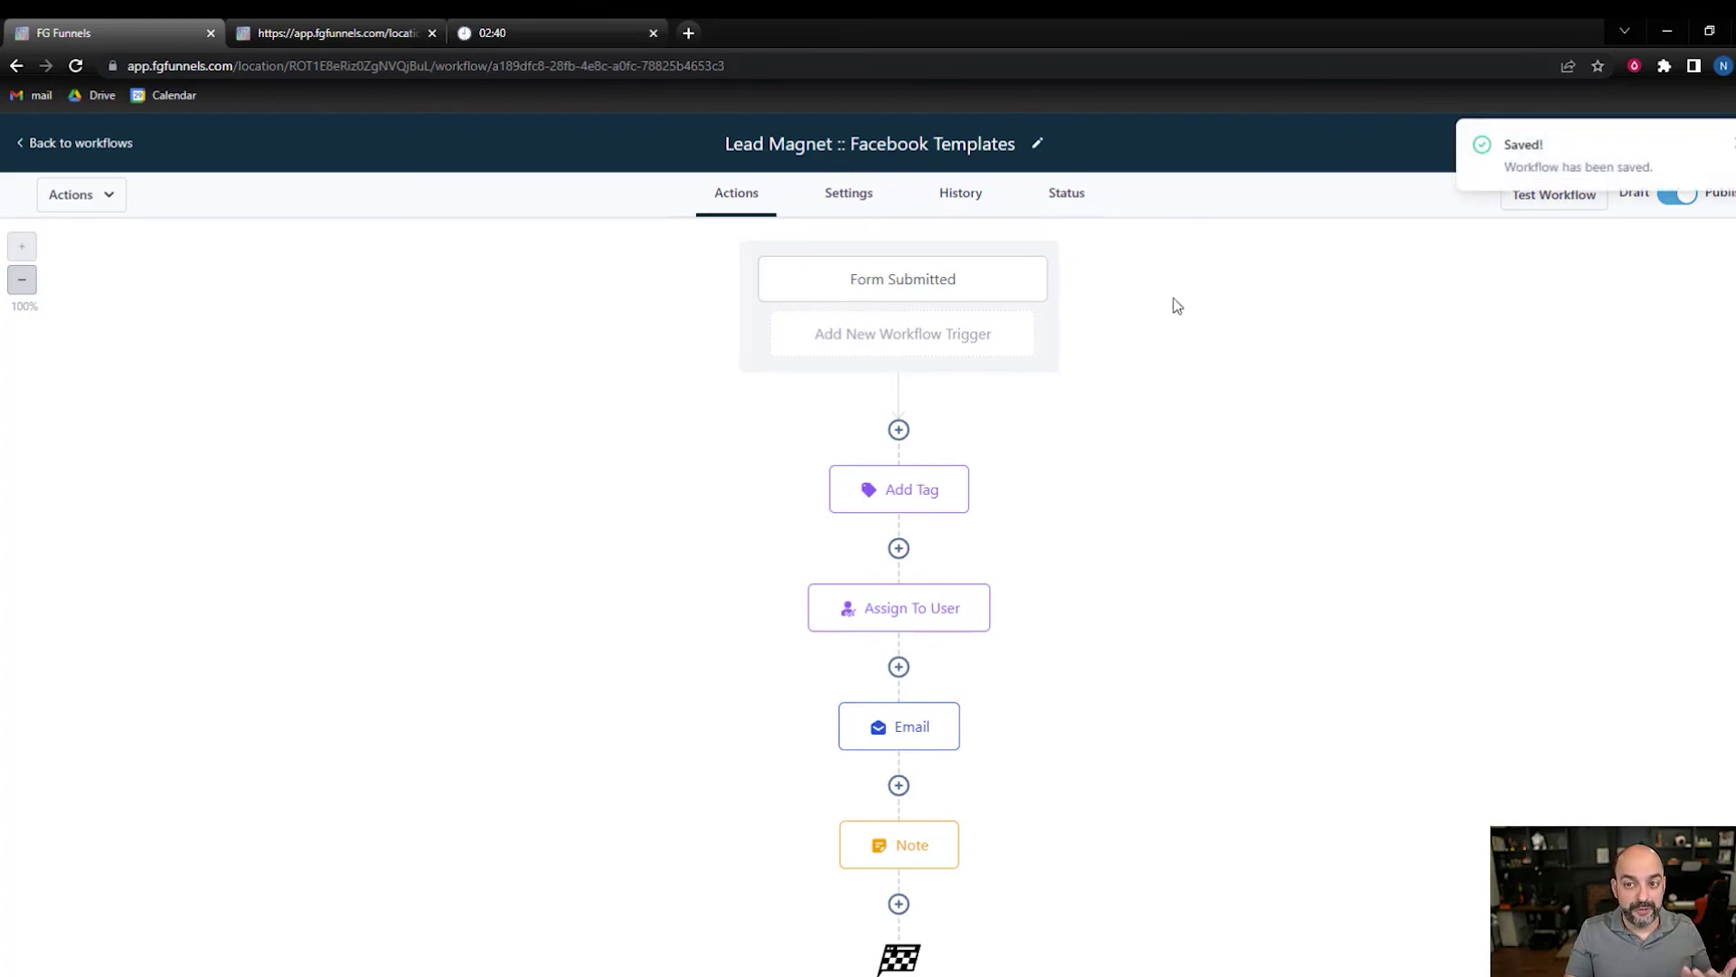
# - Open the Lead Magnet 15 minutes funnel's live signup page in a new tab
pyautogui.click(80, 147)
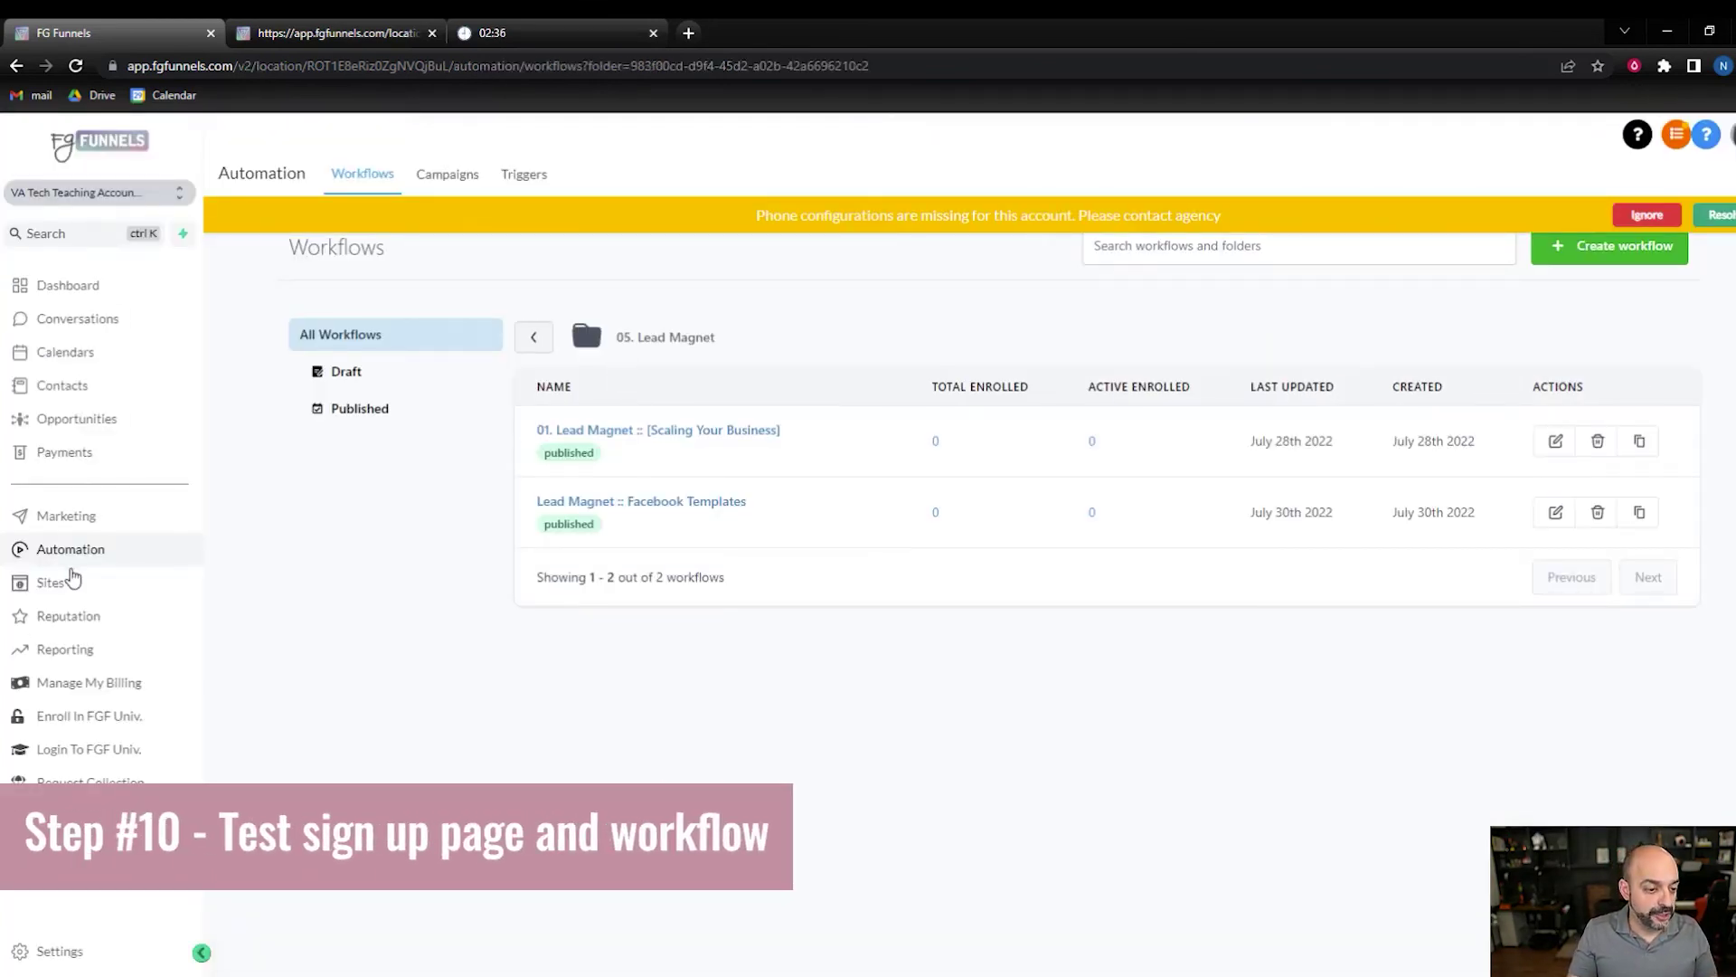
pyautogui.click(51, 583)
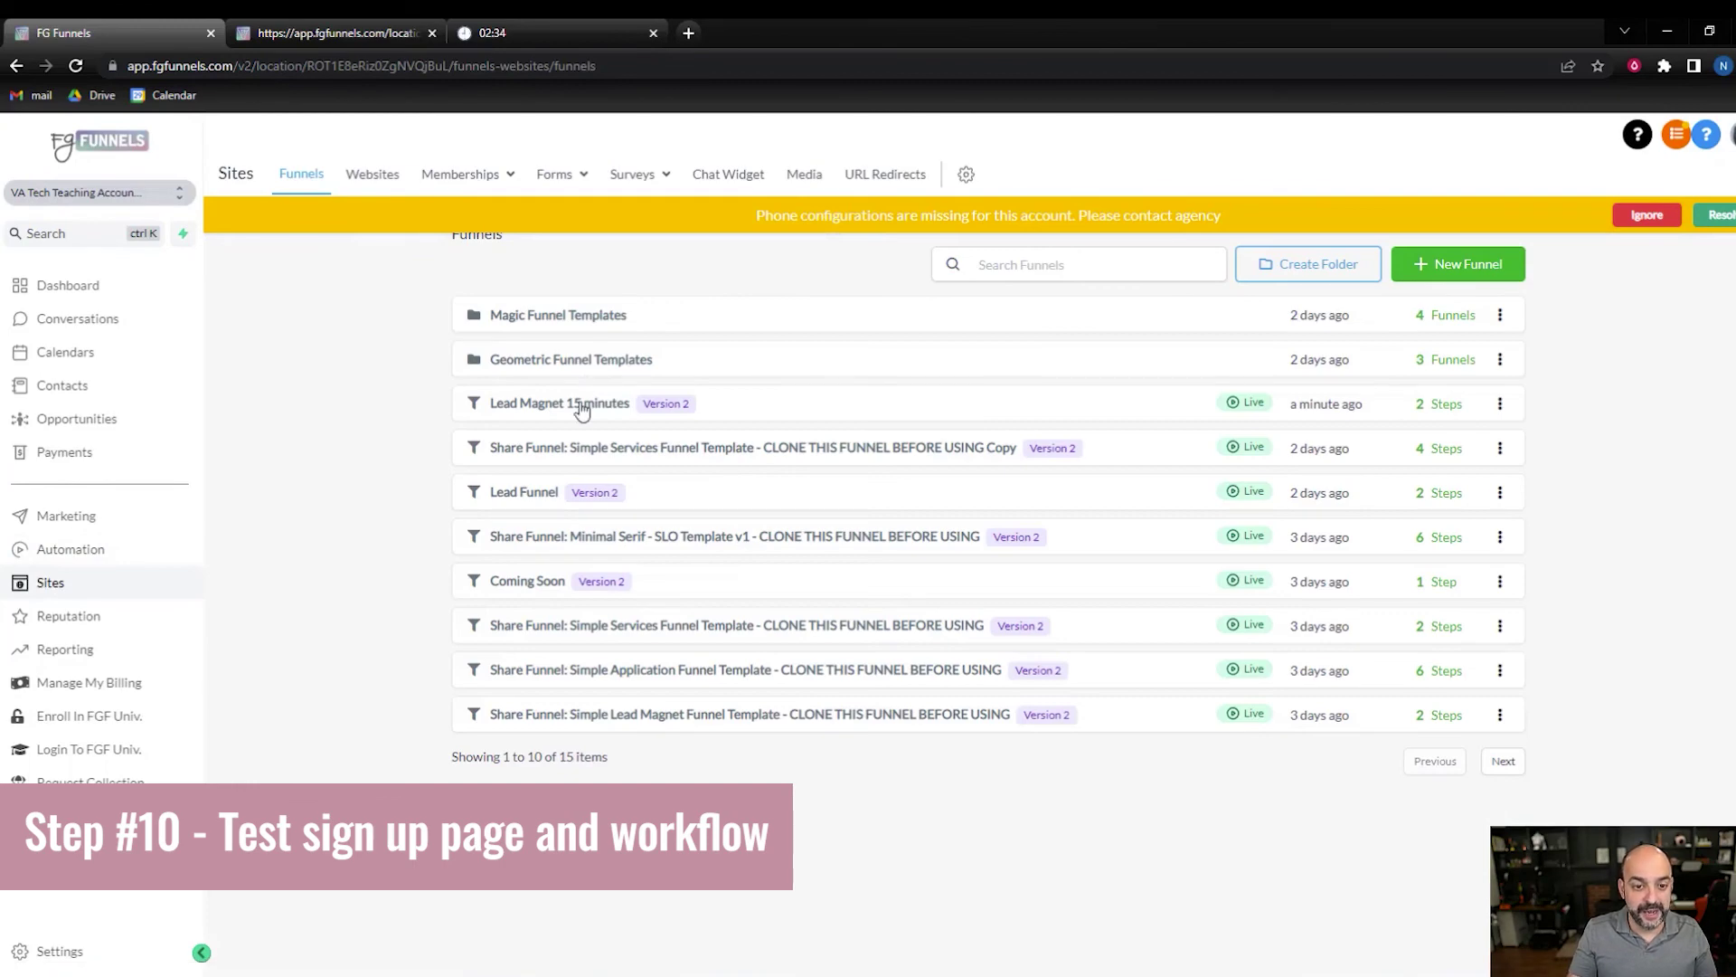
pyautogui.click(584, 403)
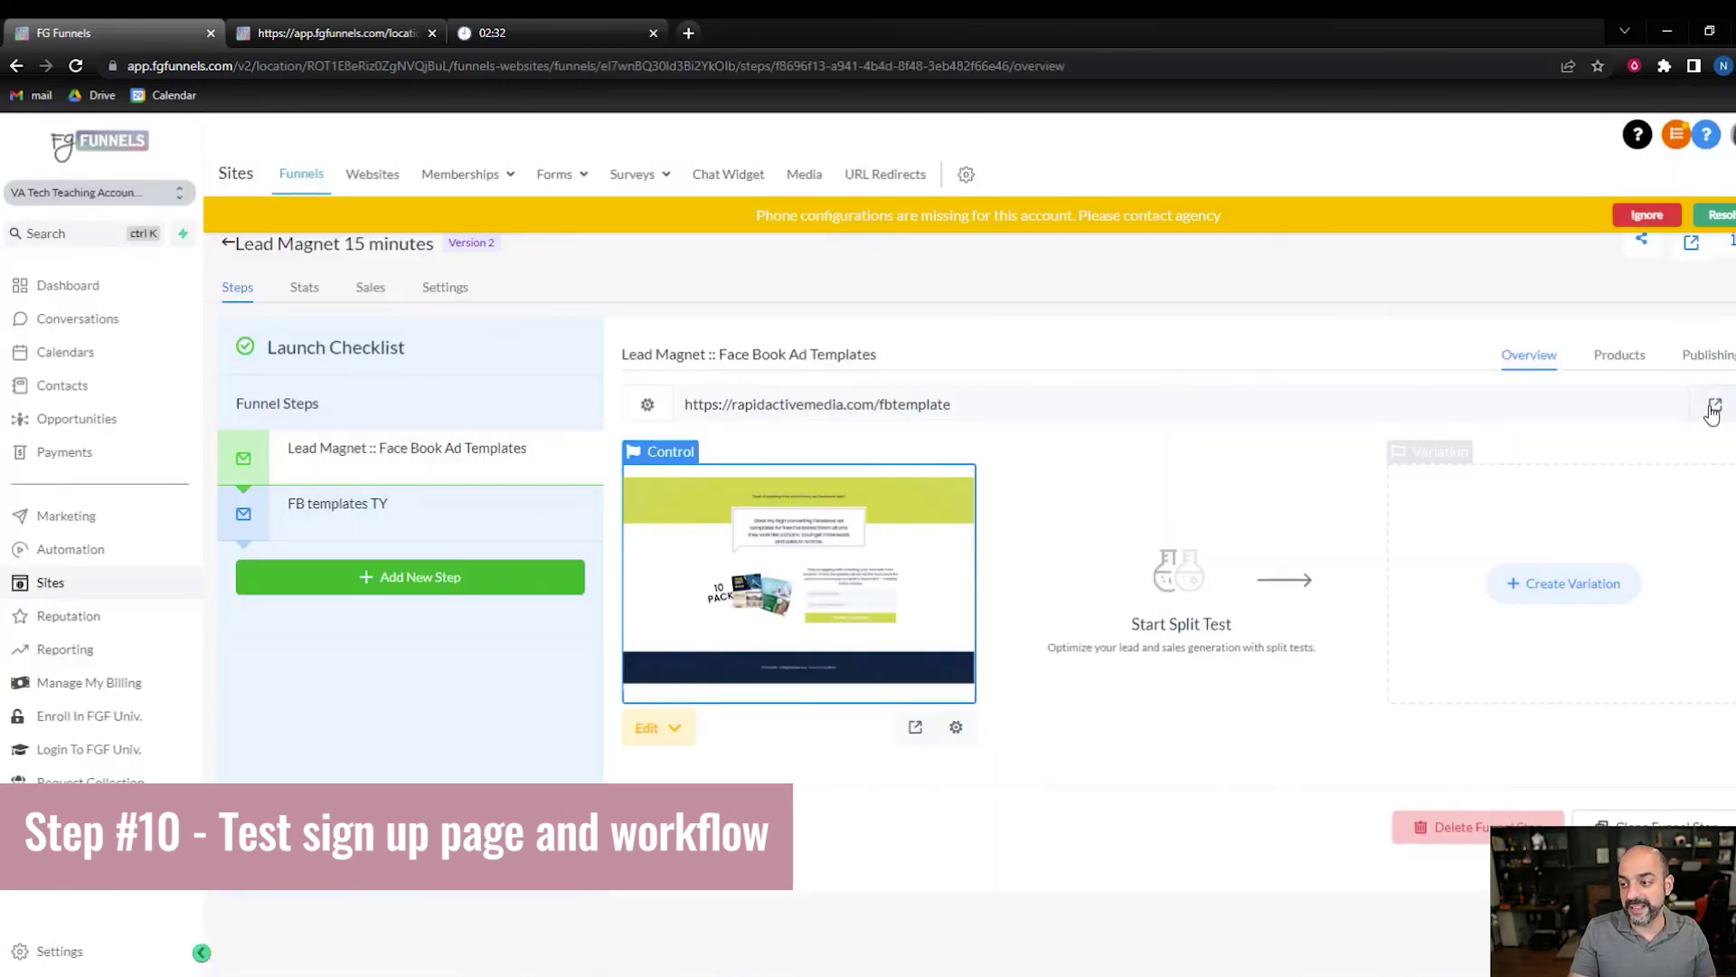
pyautogui.click(1714, 405)
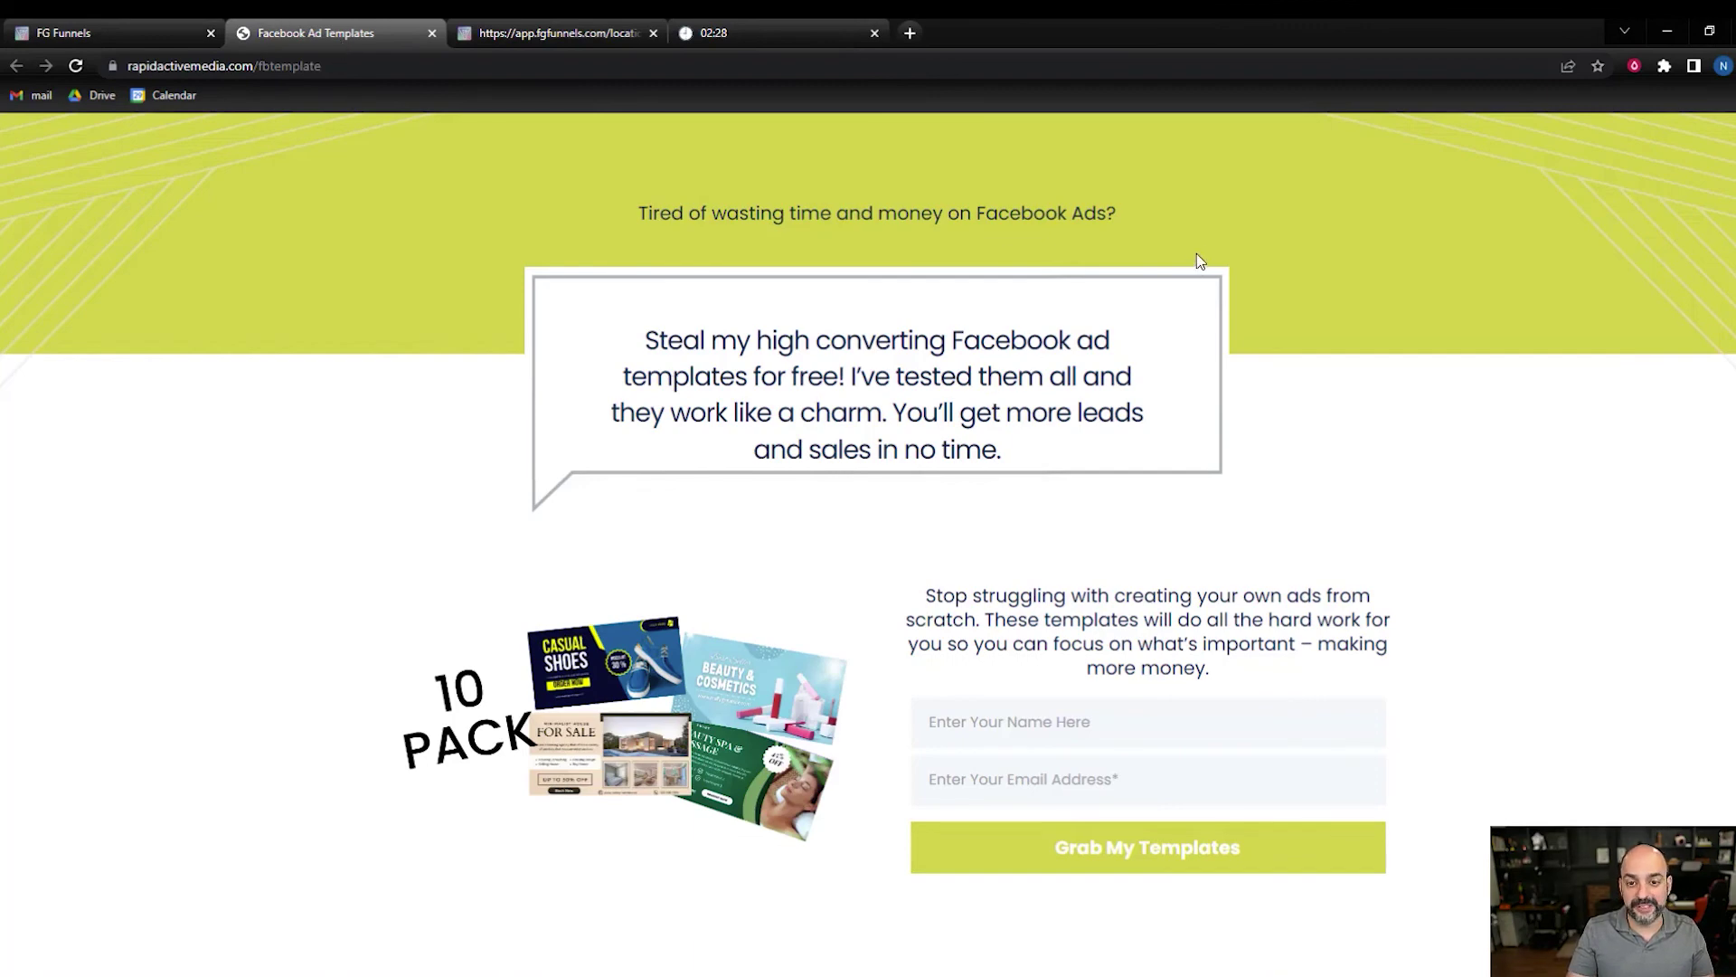
# - Submit a test signup with a name and e-mail address on the live page
pyautogui.scroll(-2, 884, 386)
pyautogui.click(966, 541)
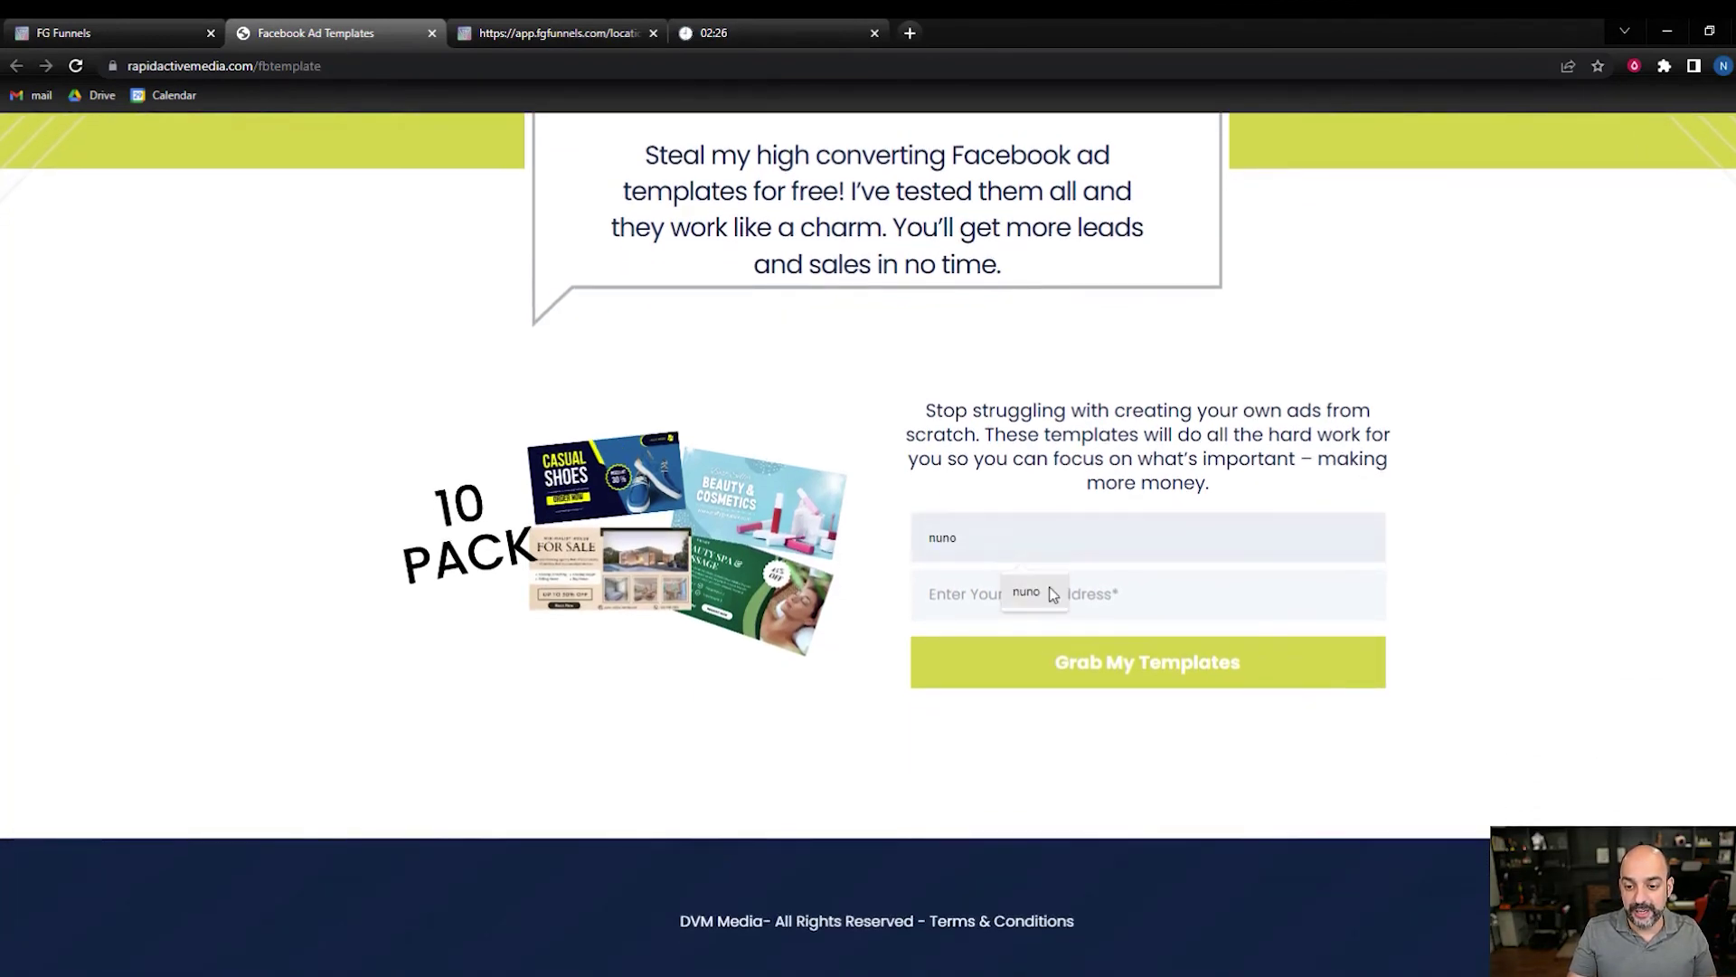
pyautogui.write('nuno')
pyautogui.click(970, 592)
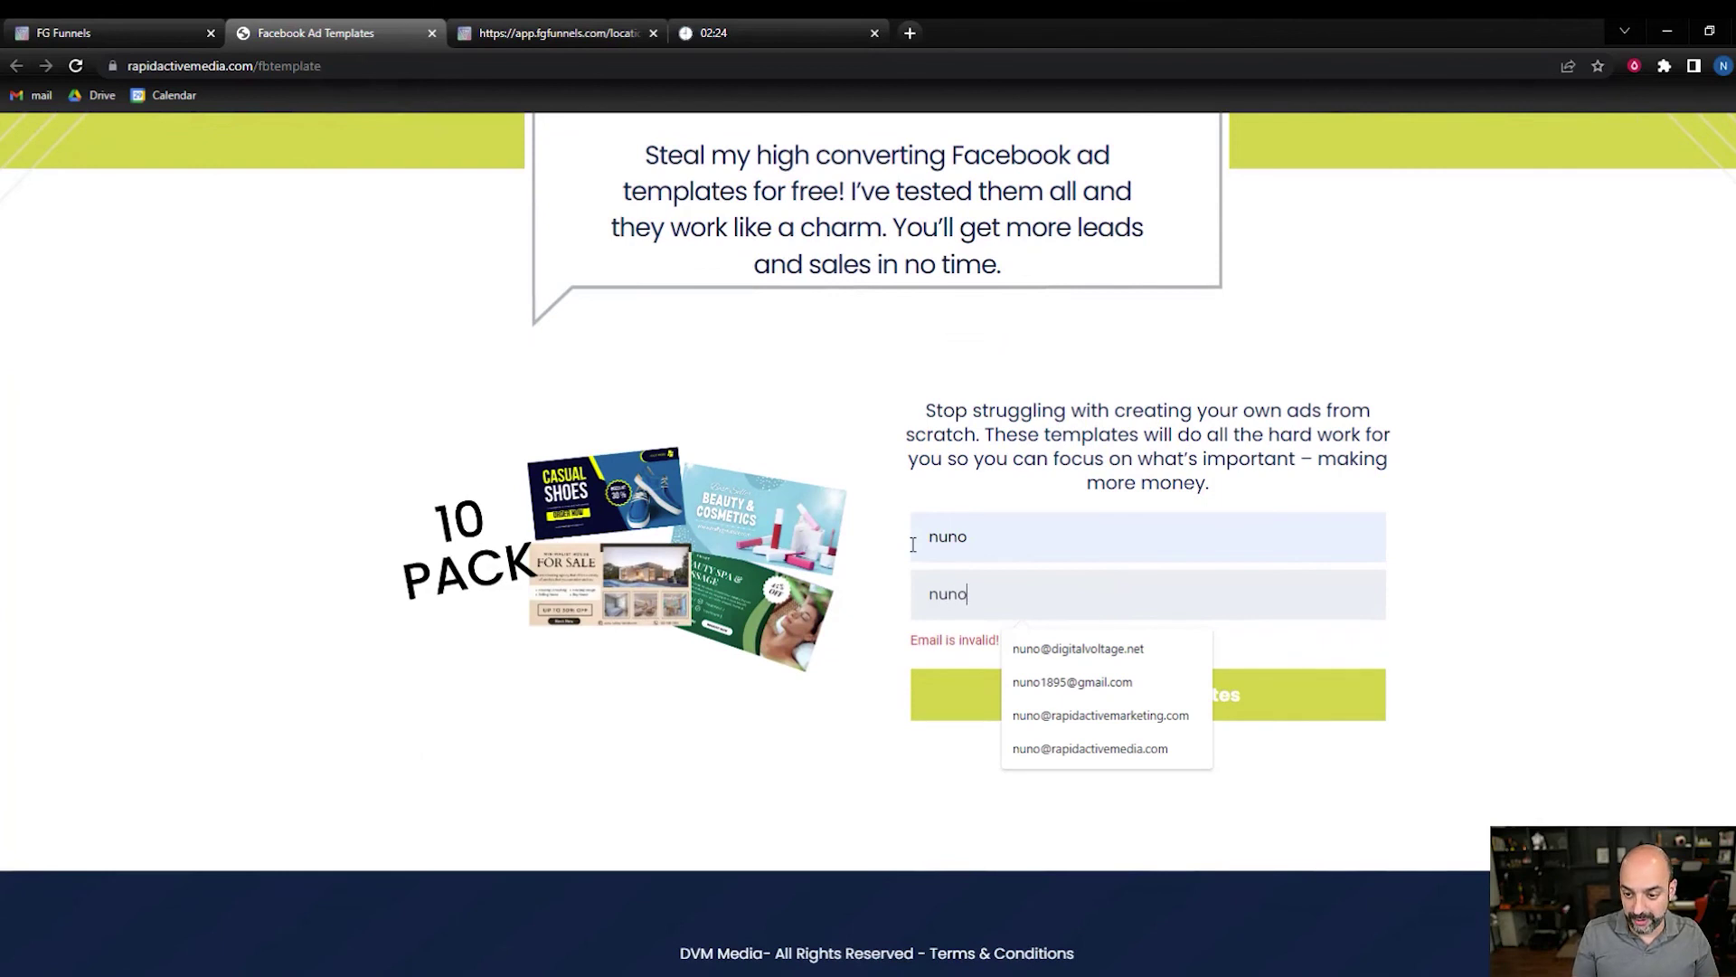
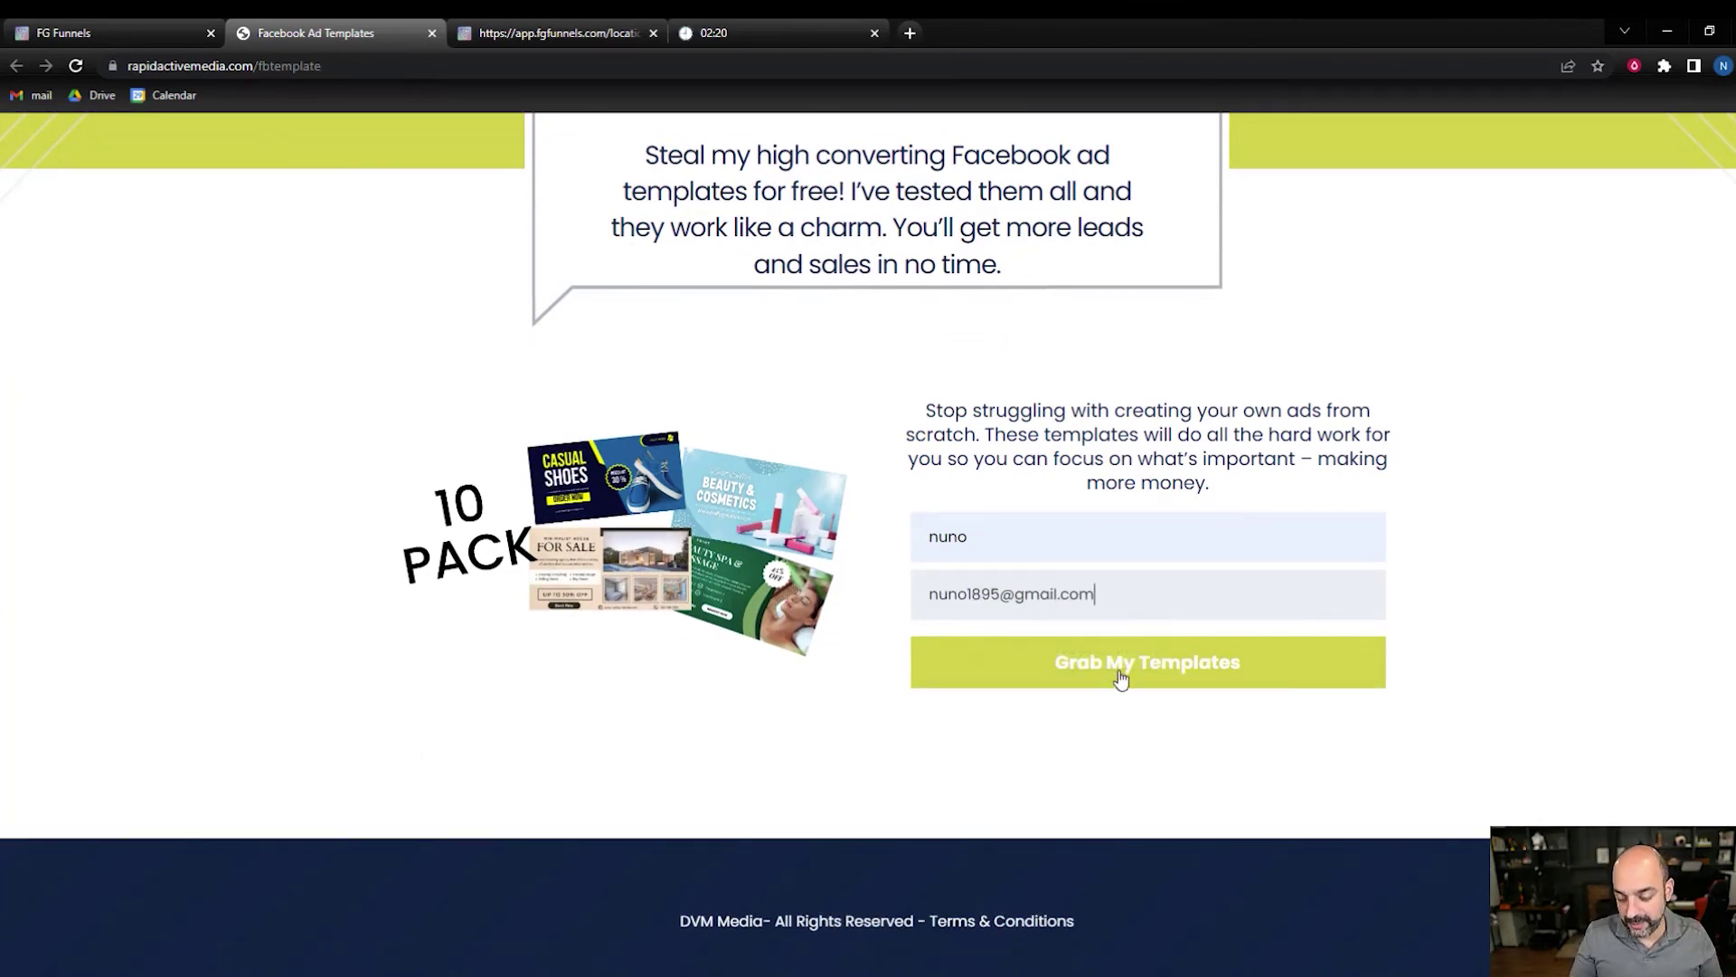
pyautogui.click(1124, 667)
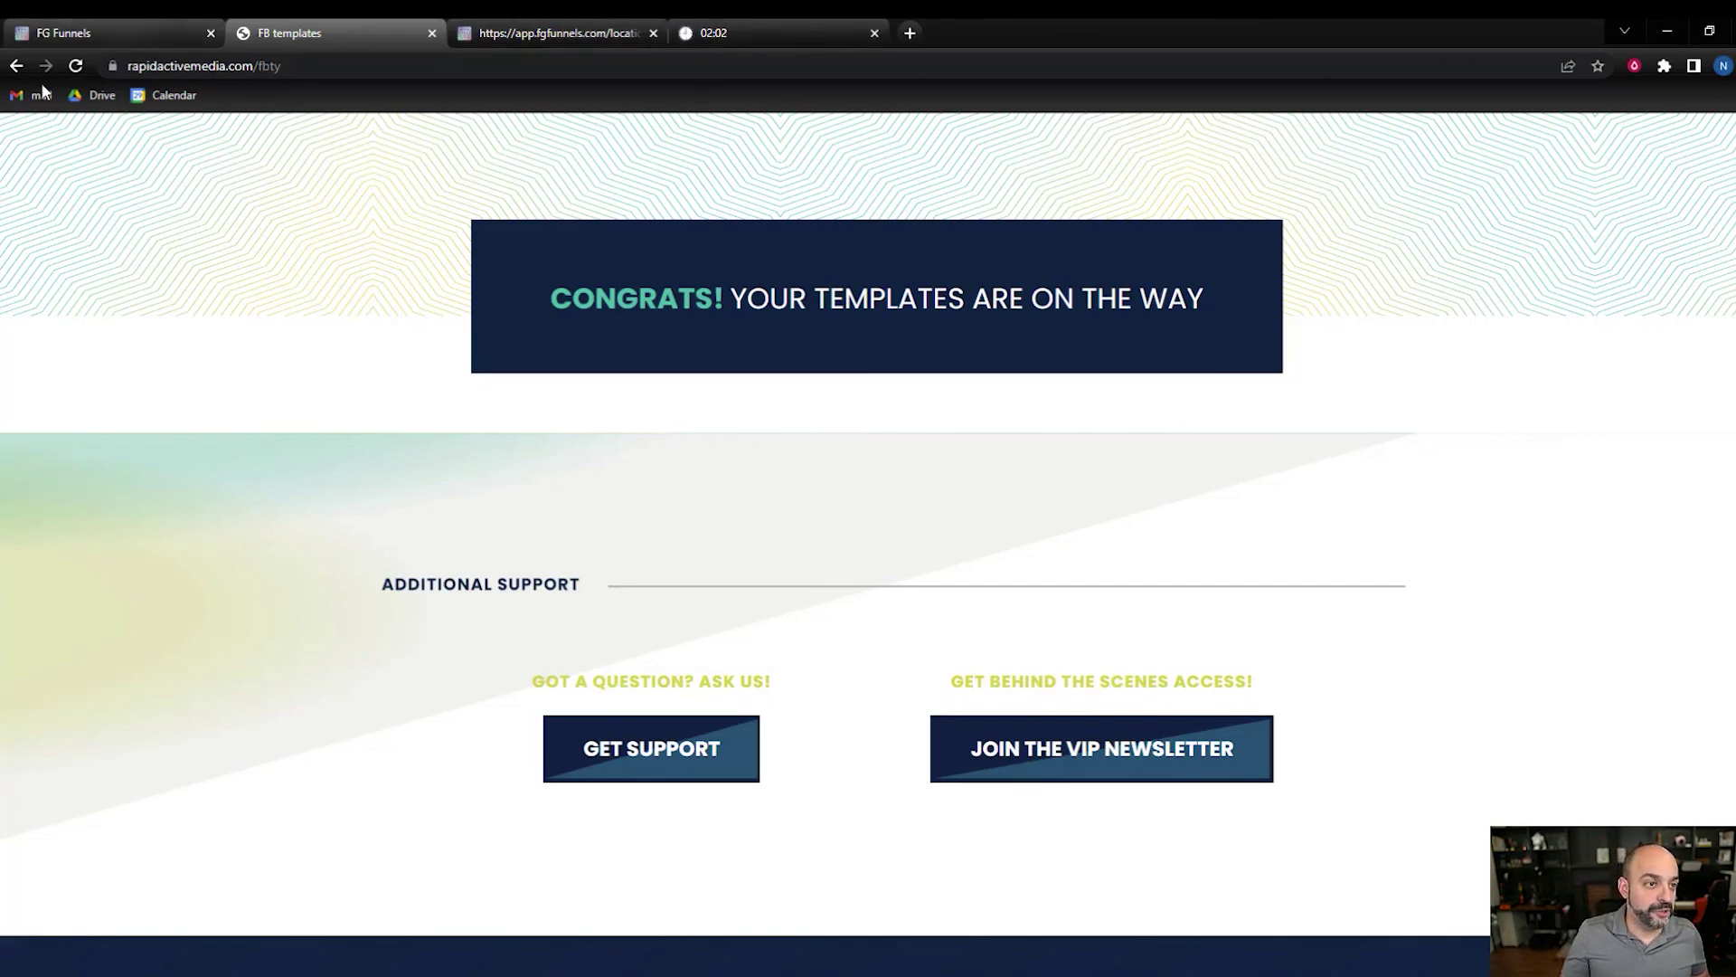
pyautogui.click(145, 41)
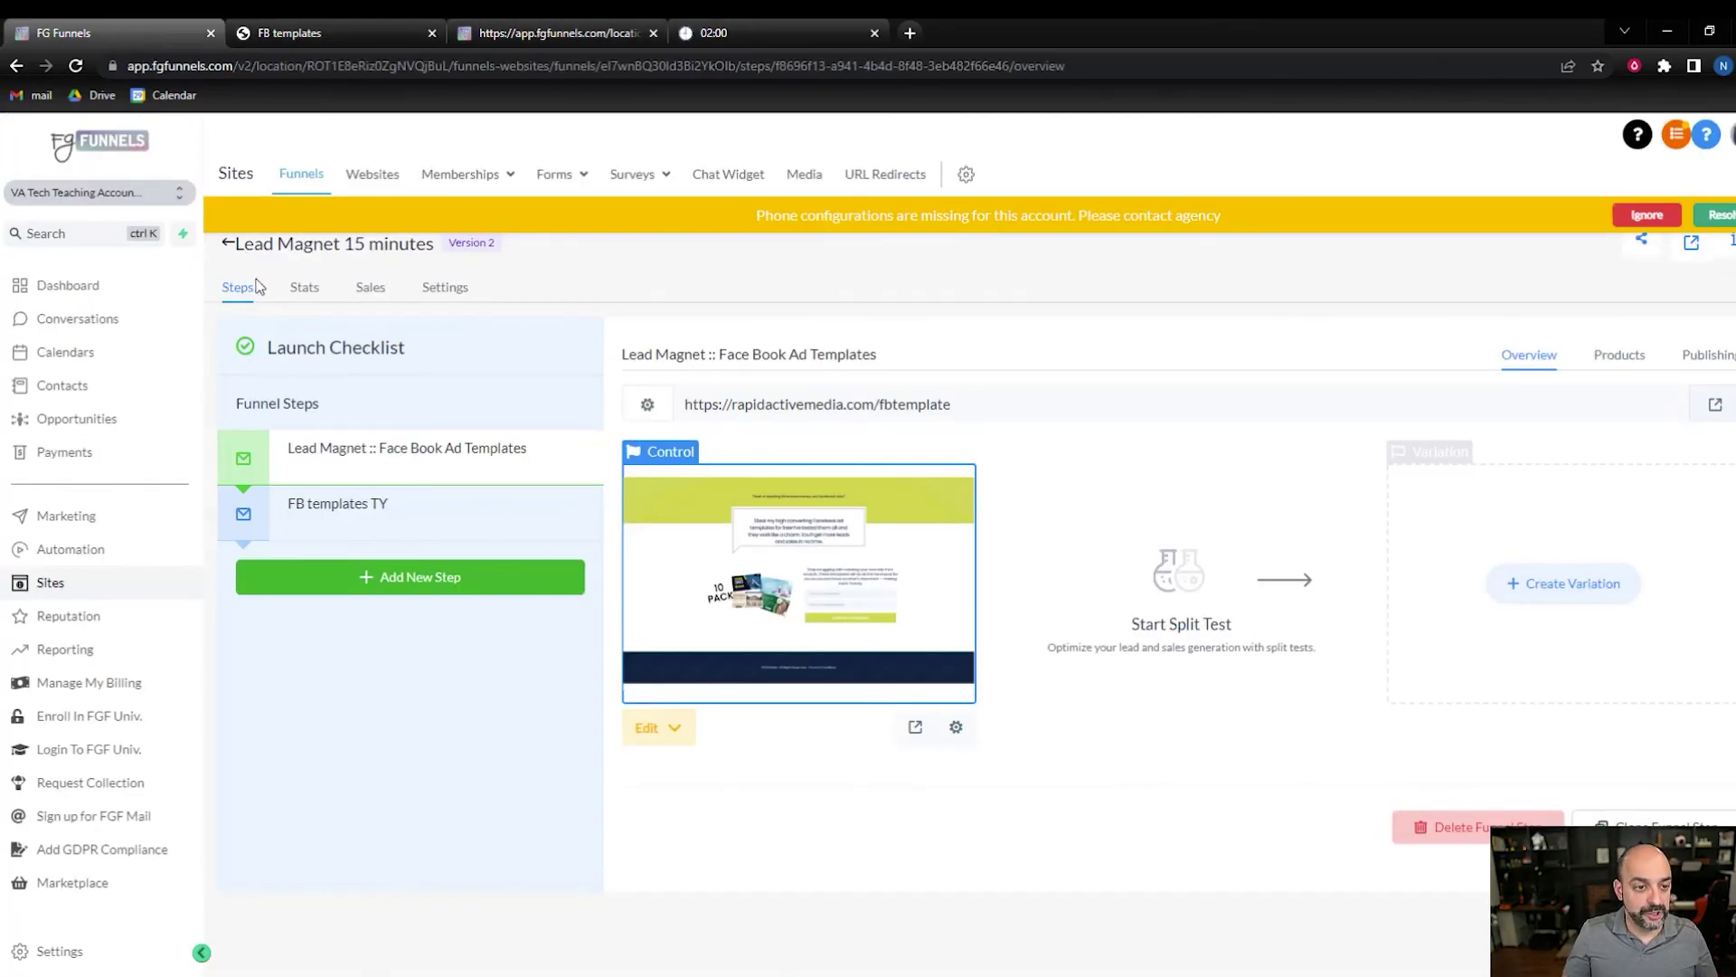
# - Check the Facebook Templates workflow's enrollment status and the test contact's execution log
pyautogui.click(234, 254)
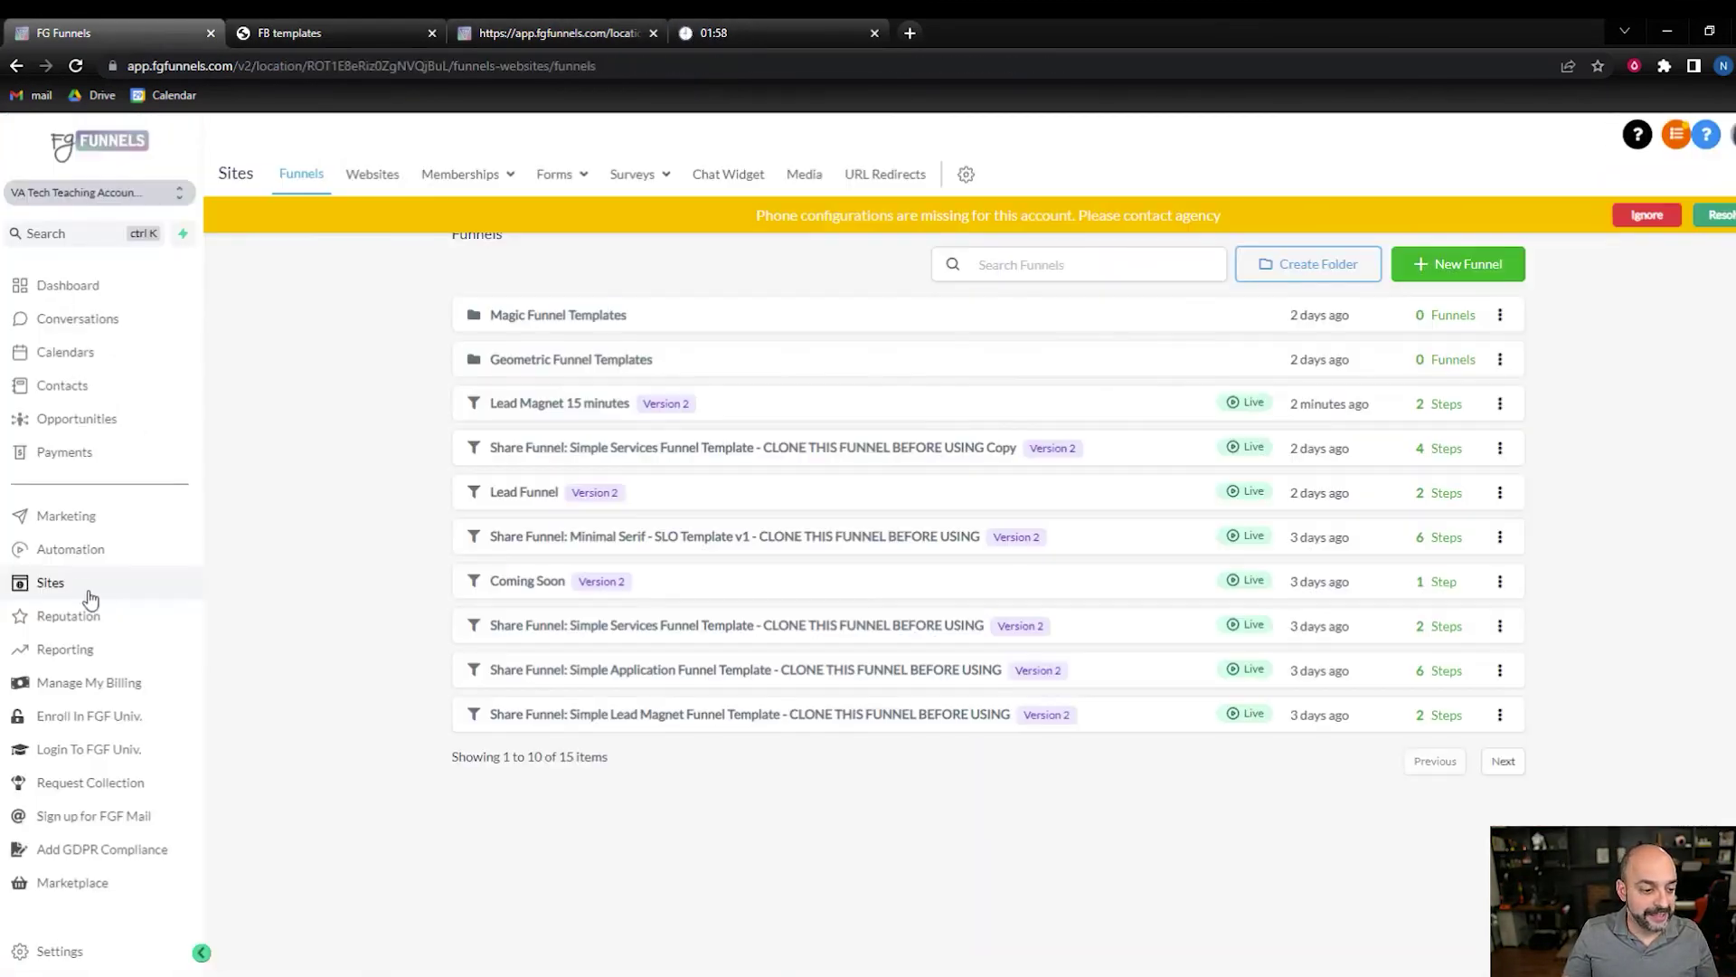
pyautogui.click(78, 549)
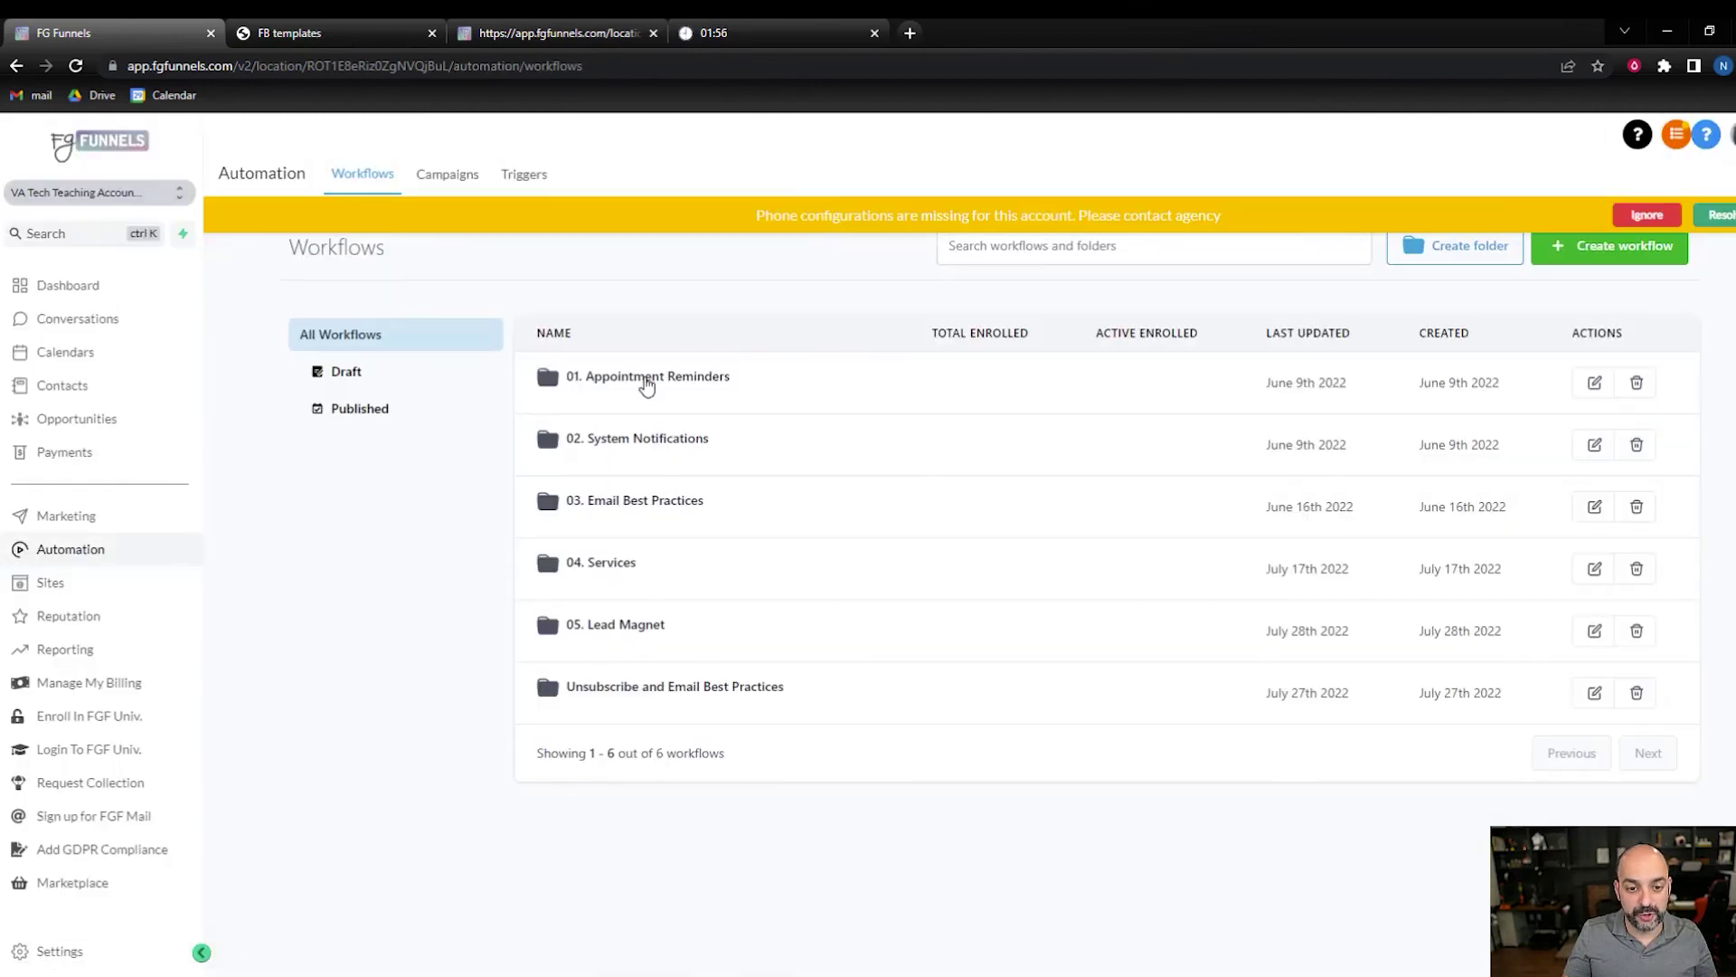
pyautogui.click(624, 628)
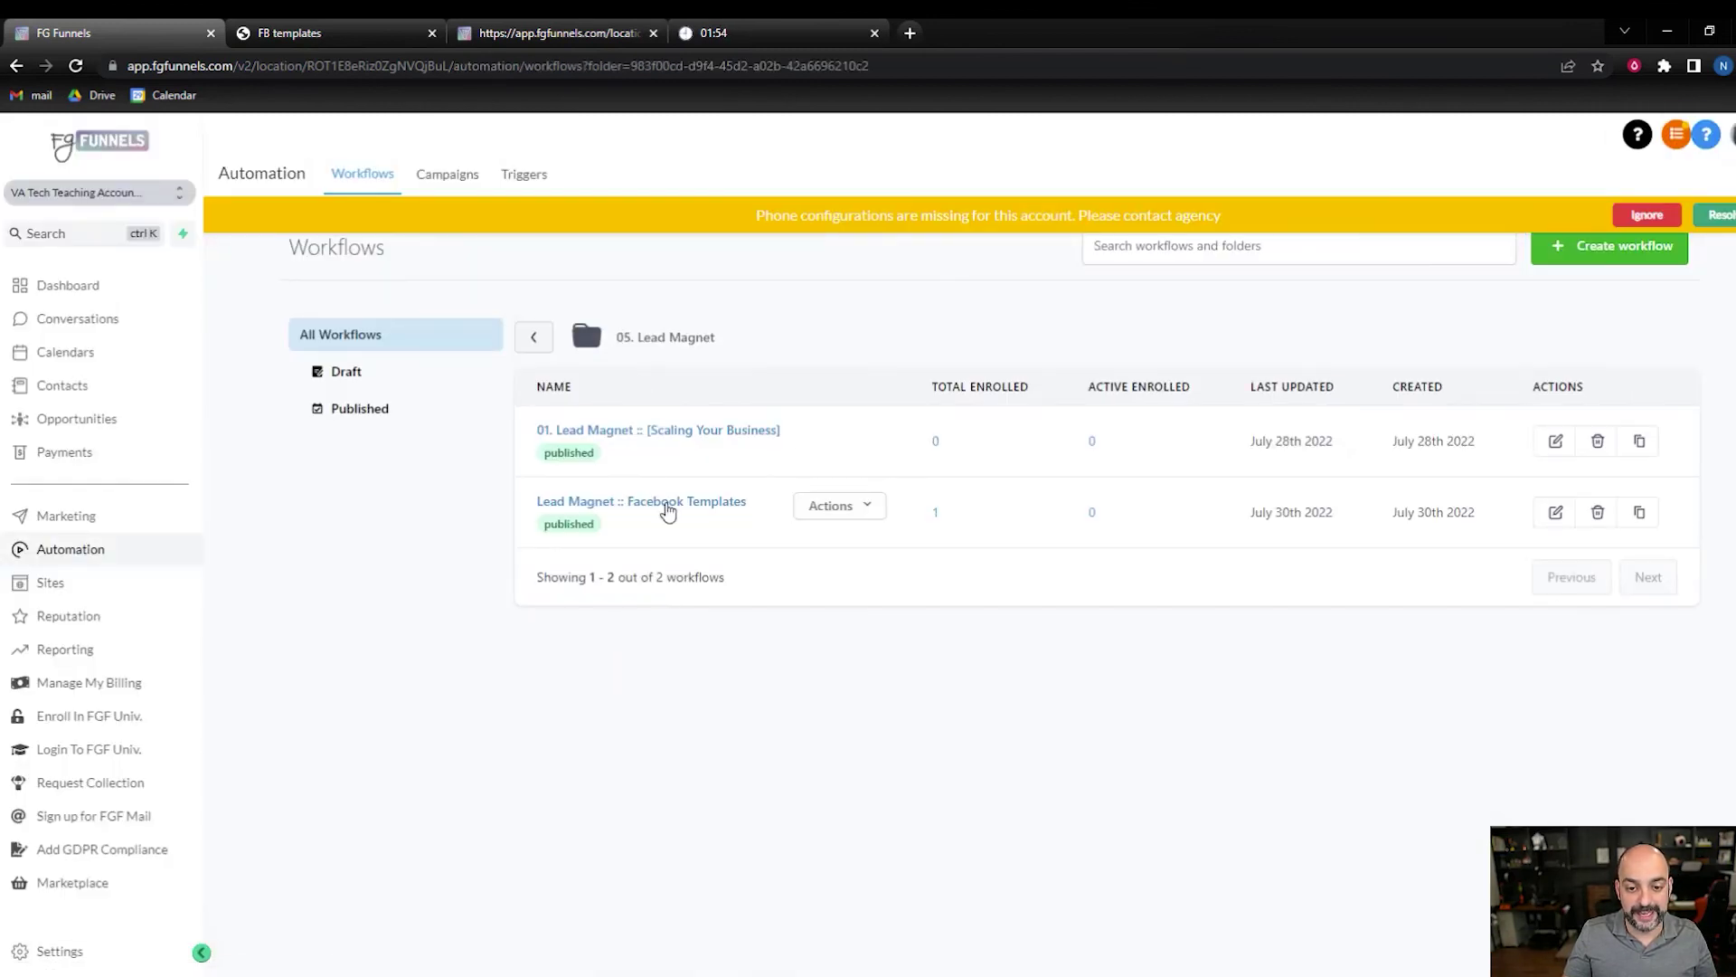
pyautogui.click(667, 503)
pyautogui.click(1067, 201)
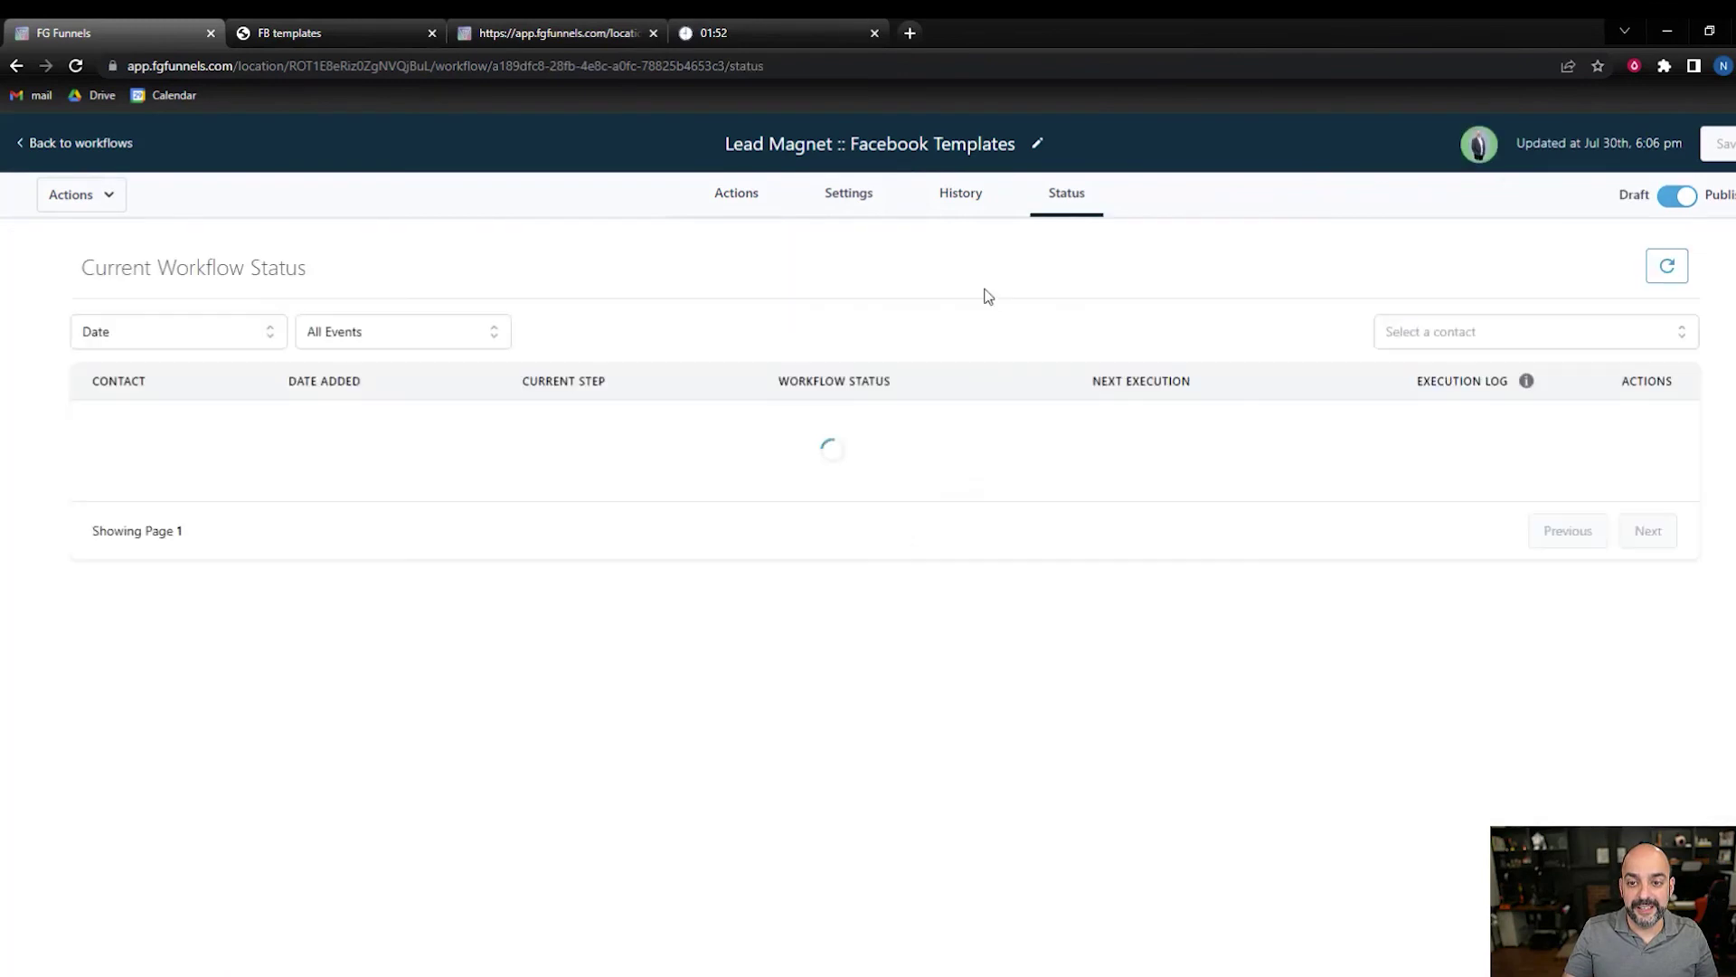
pyautogui.click(1518, 436)
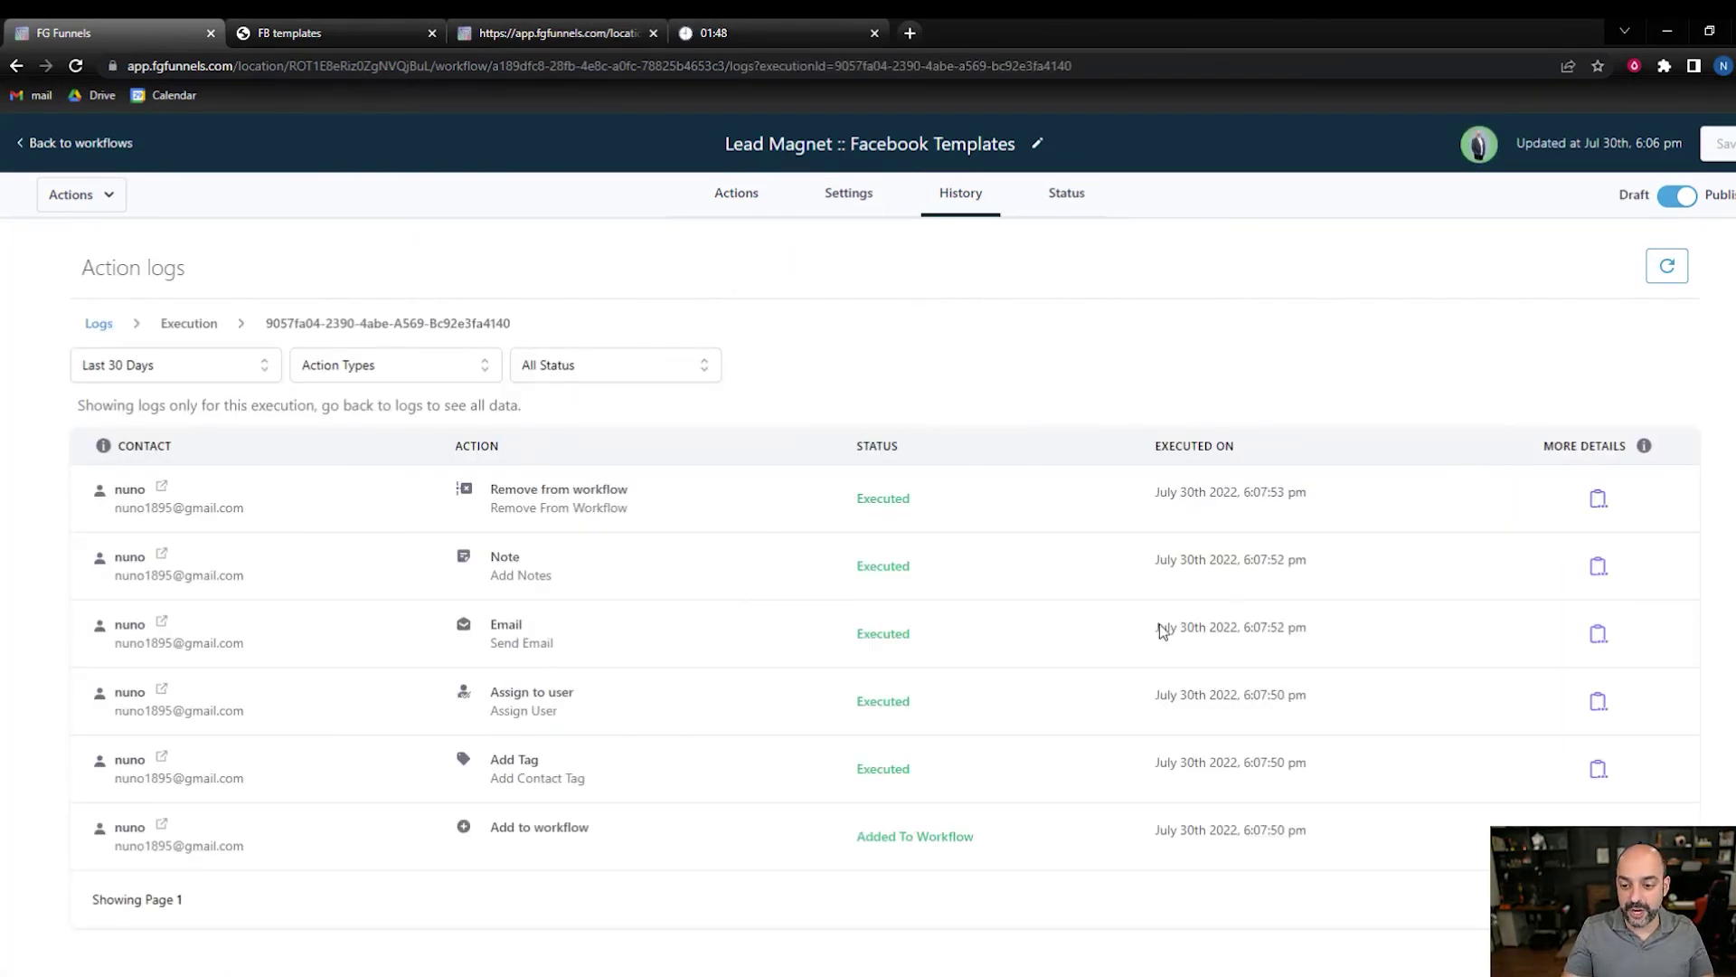
pyautogui.click(1600, 636)
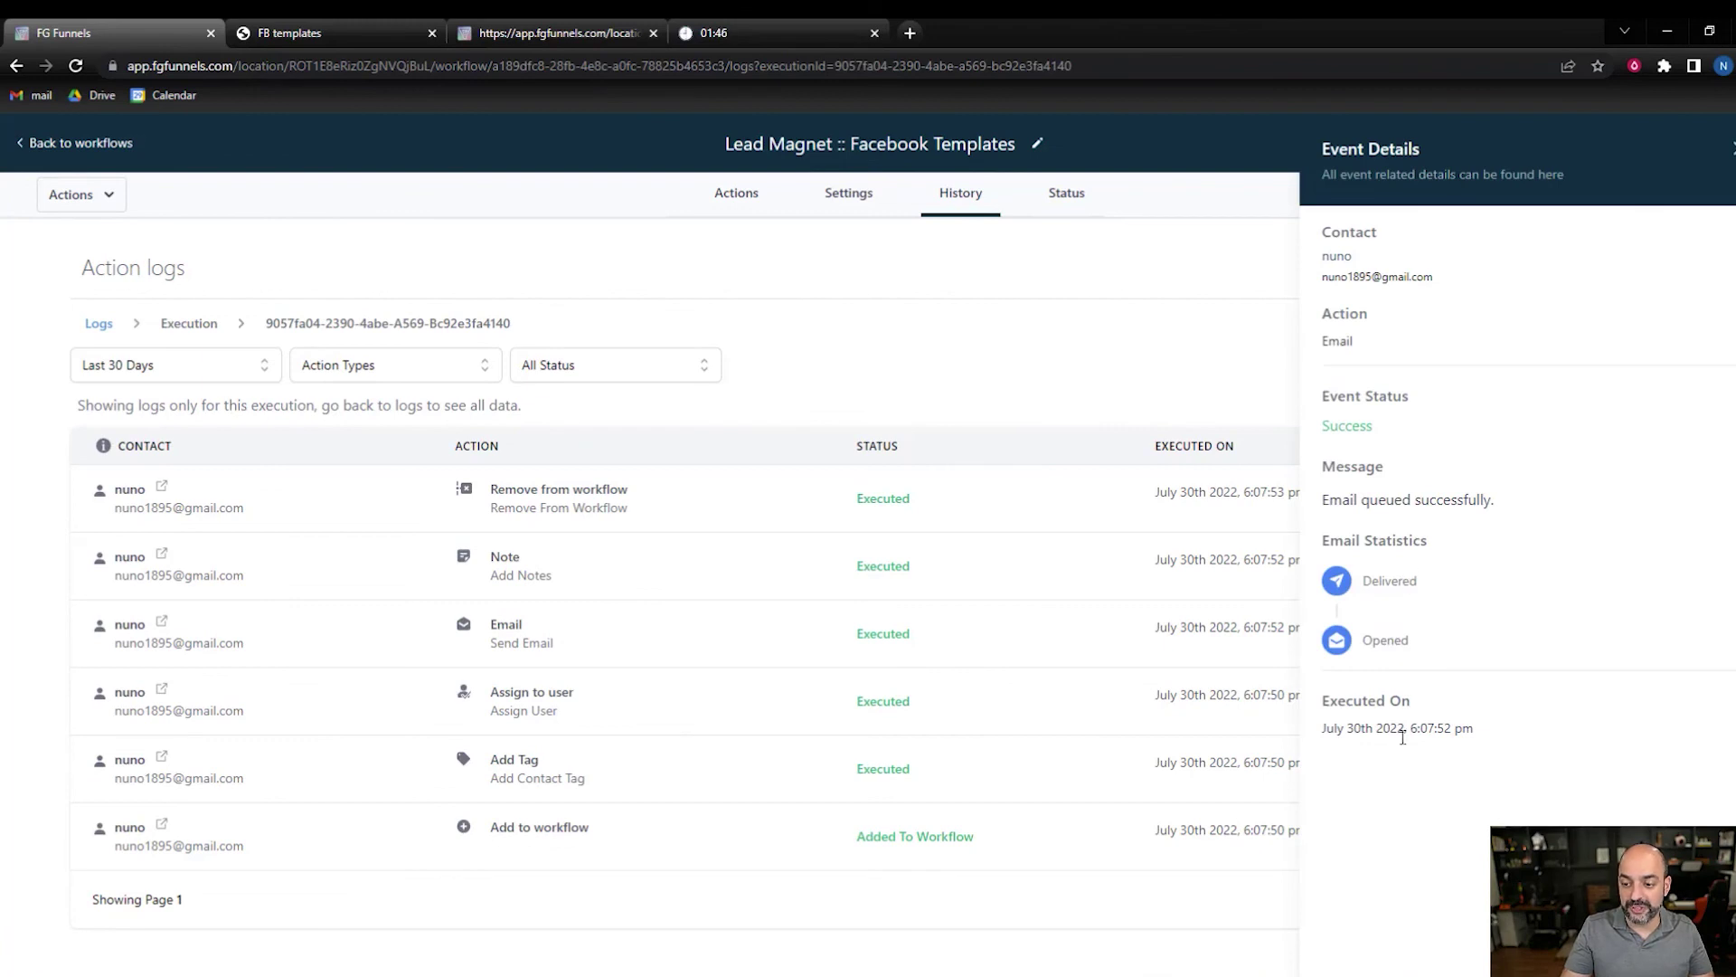
pyautogui.click(91, 146)
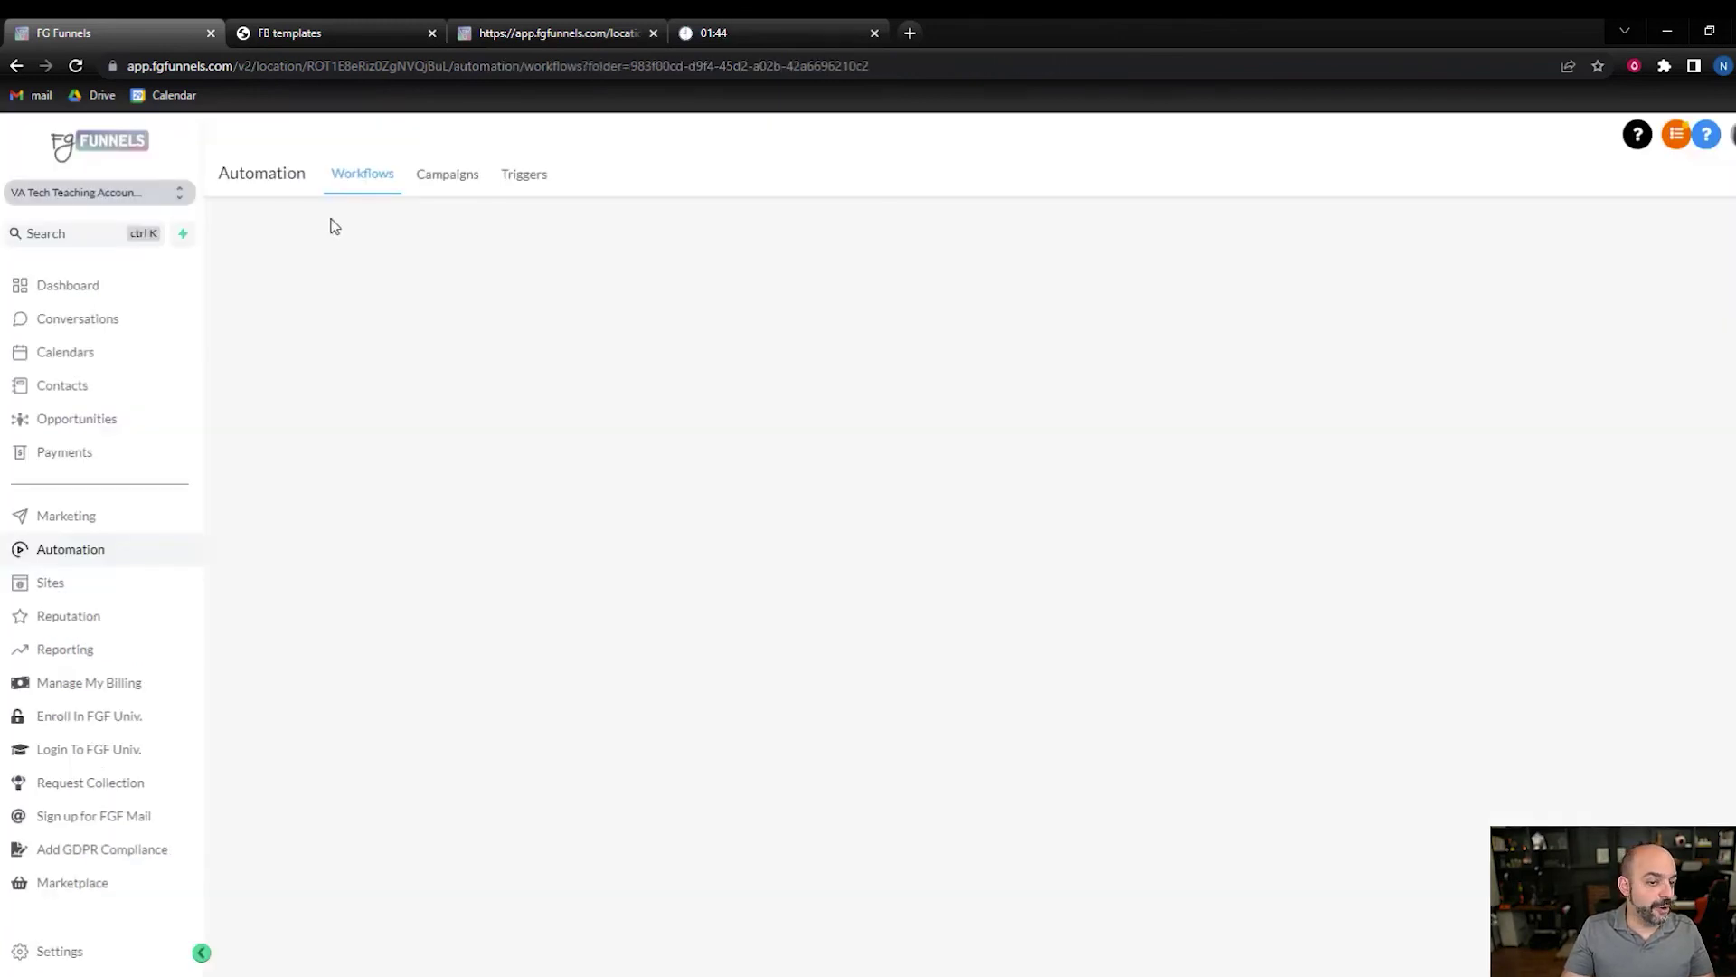